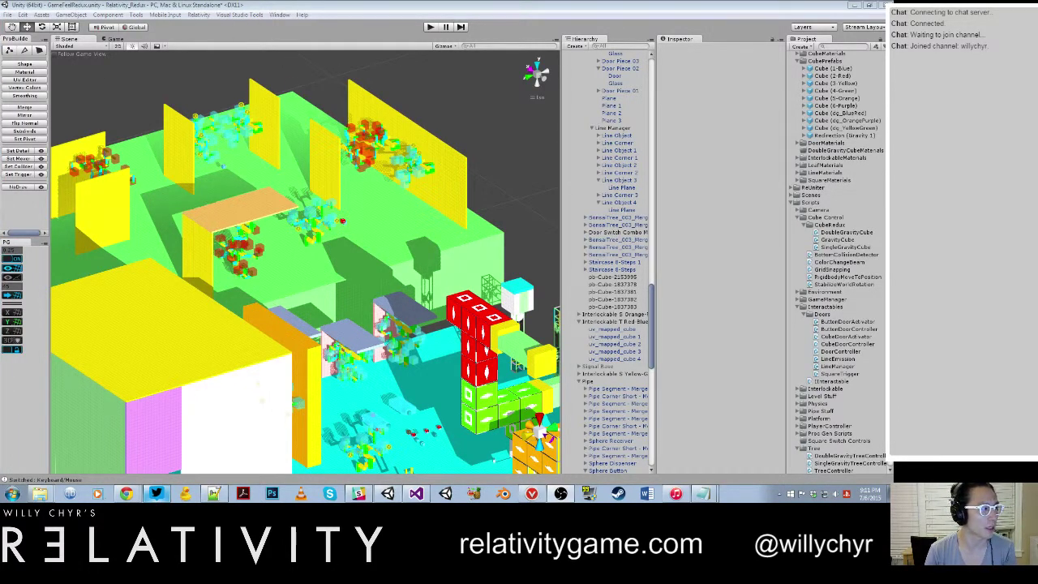
Look over the GameFeelRedux scene and its object hierarchy, and collapse the GameManager object.
scroll(503, 148, down, 3)
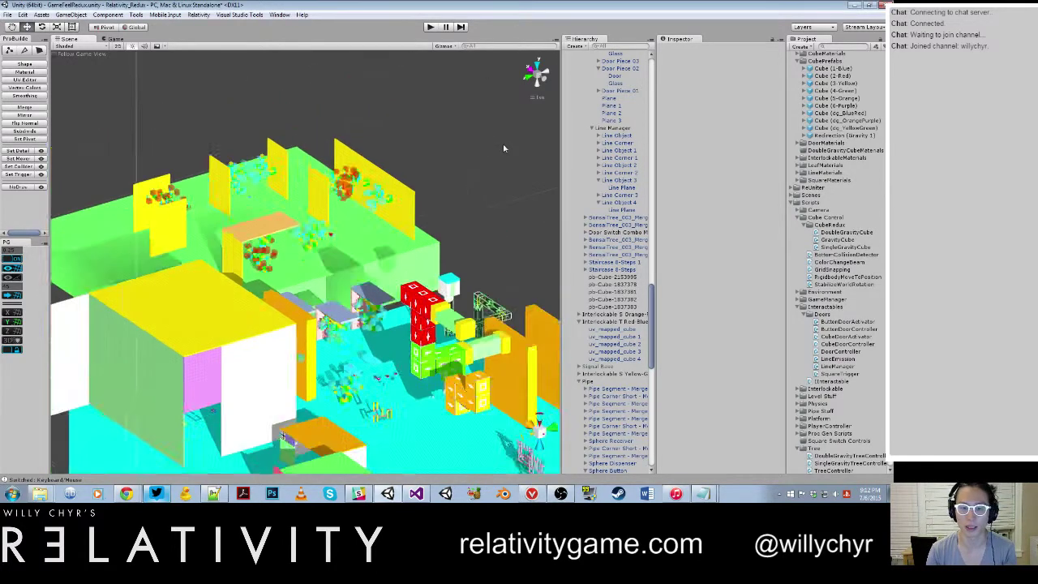
scroll(486, 154, down, 3)
scroll(641, 170, up, 6)
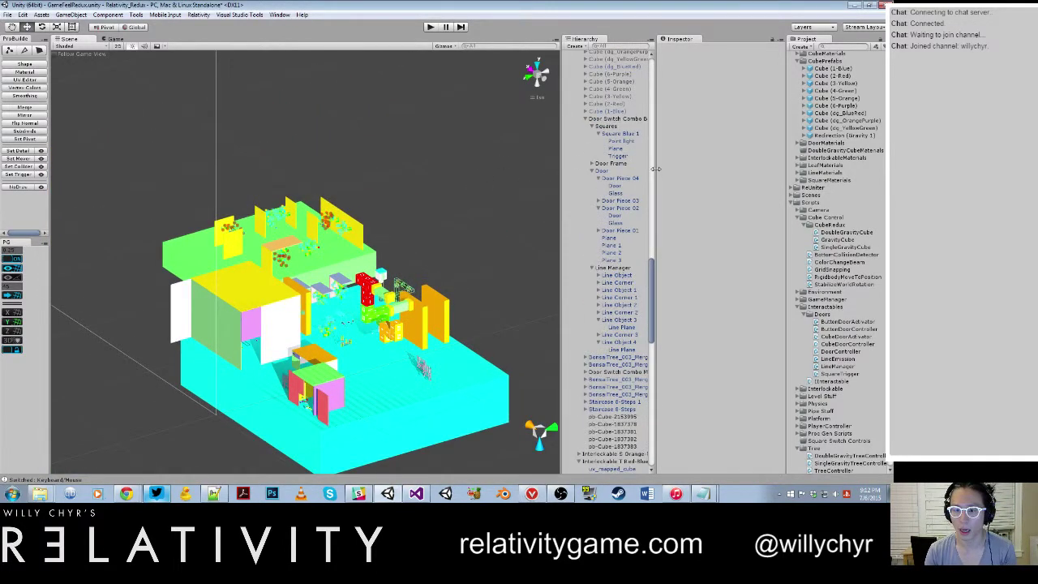
scroll(429, 279, down, 4)
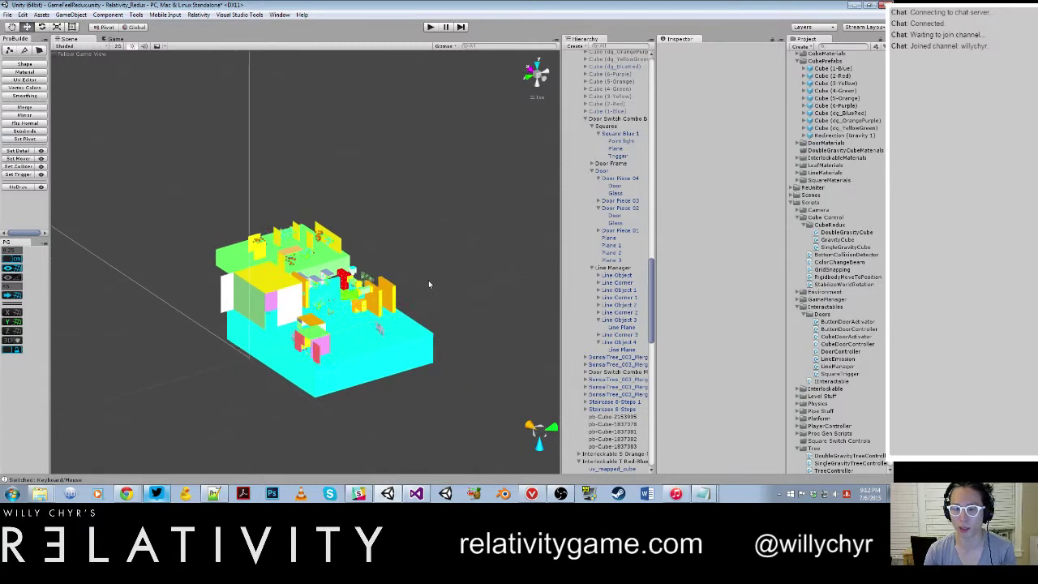
scroll(429, 284, up, 5)
scroll(604, 235, up, 6)
scroll(519, 243, up, 8)
scroll(616, 187, up, 2)
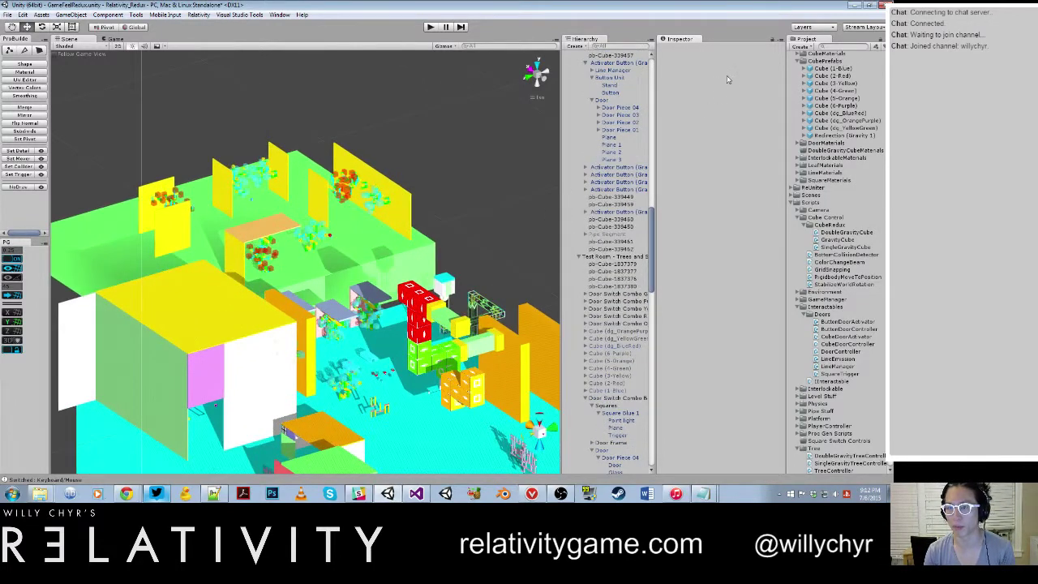
scroll(577, 65, up, 12)
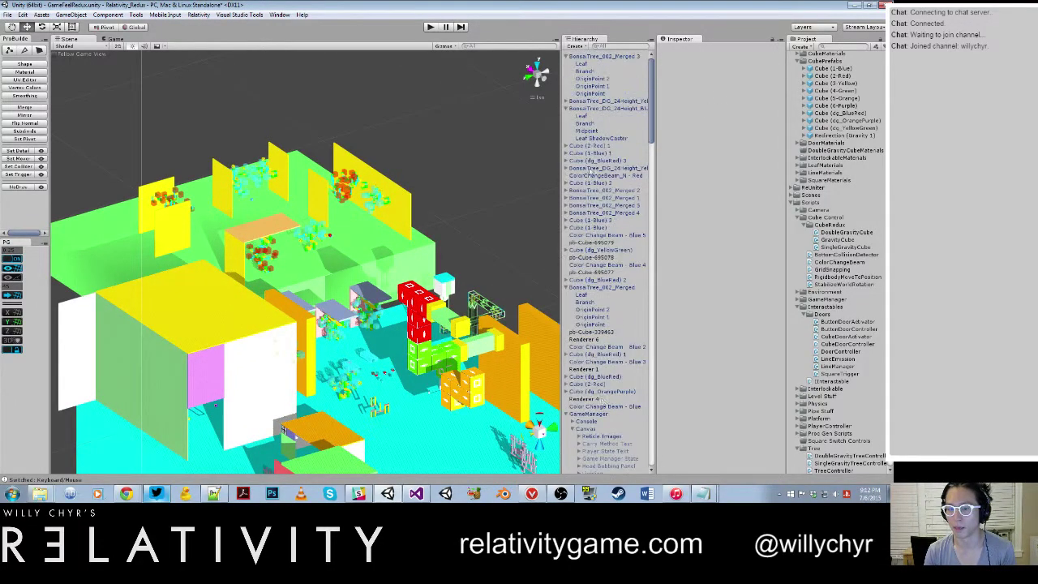
click(567, 415)
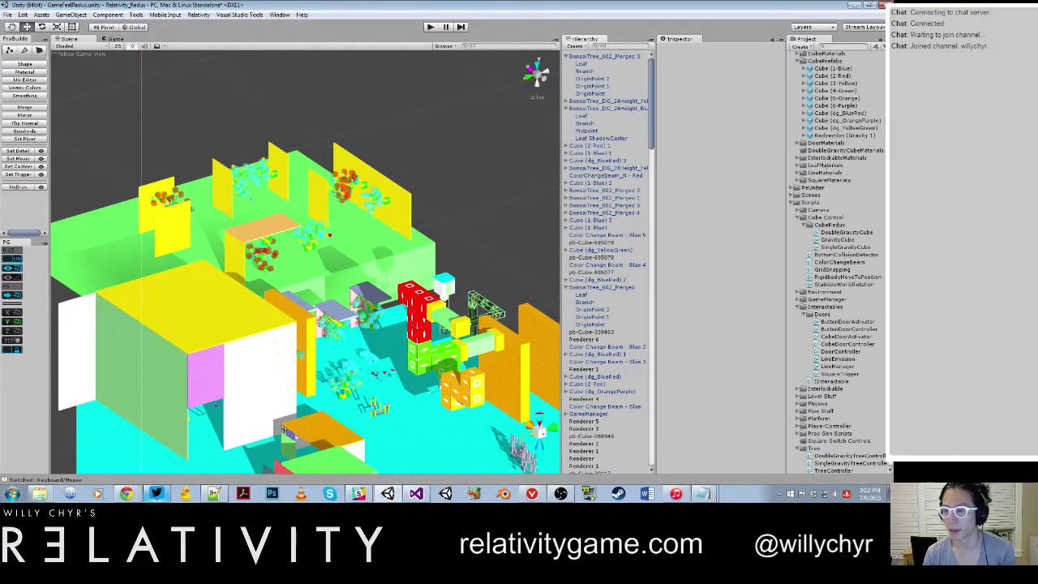
Collapse the Editor, Resources and Scripts project folders and expand Game Scenes inside the Scenes folder.
scroll(833, 120, up, 10)
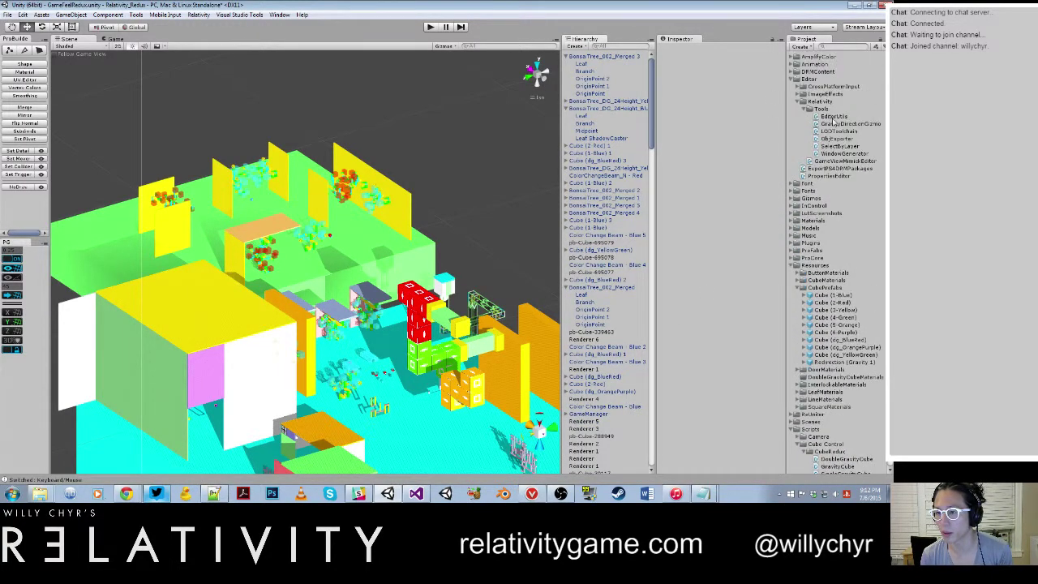
click(793, 78)
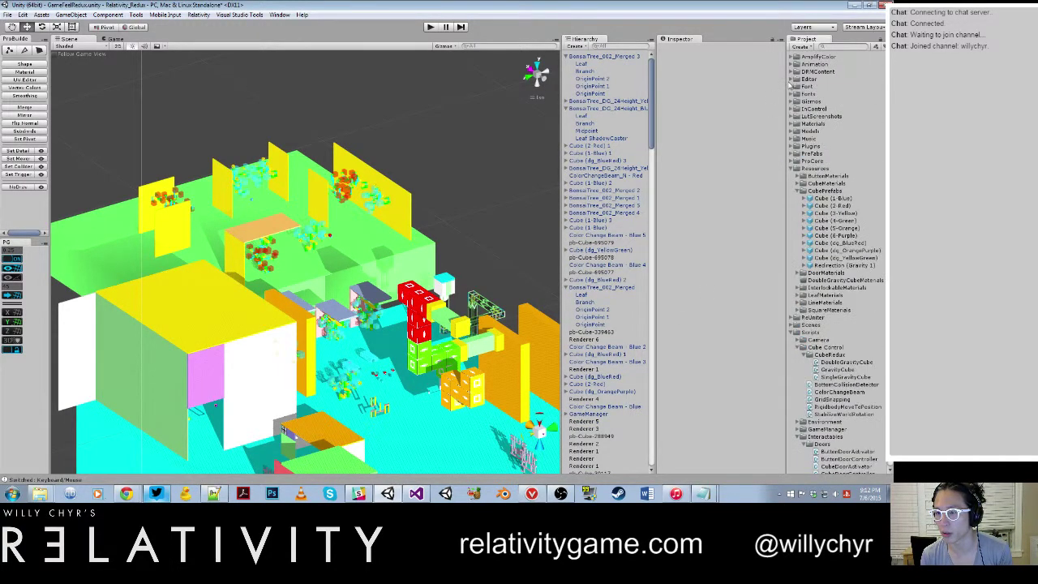
click(793, 168)
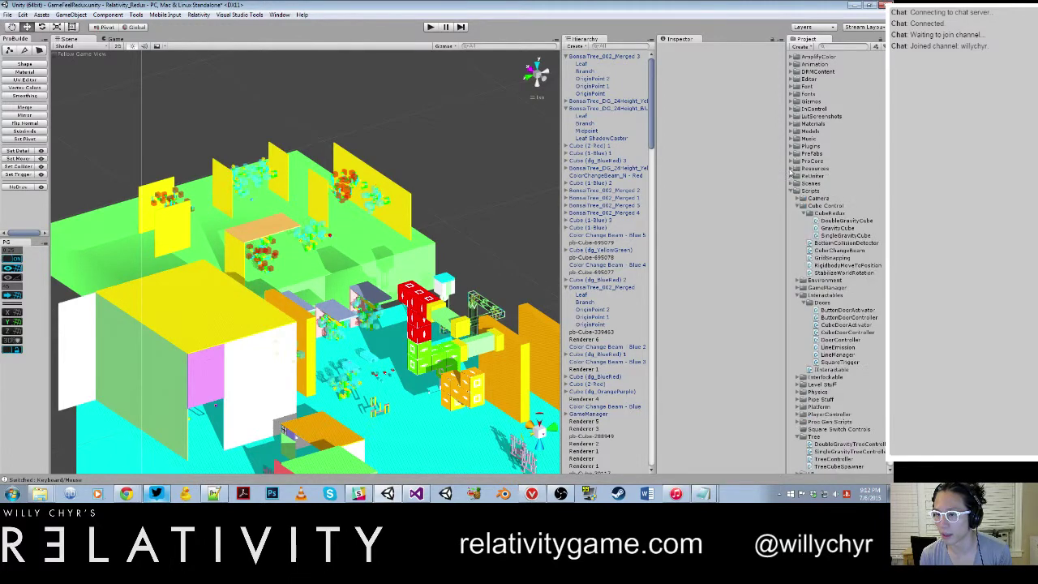
click(792, 190)
click(792, 184)
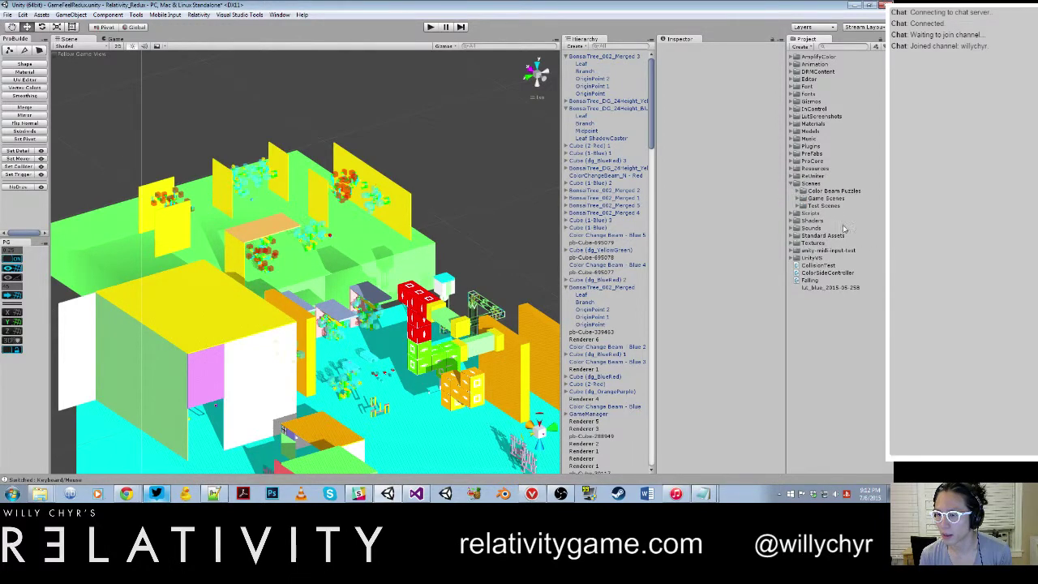
click(798, 198)
Duplicate the World_024_SalkInstitute scene in the Game Scenes folder.
click(824, 333)
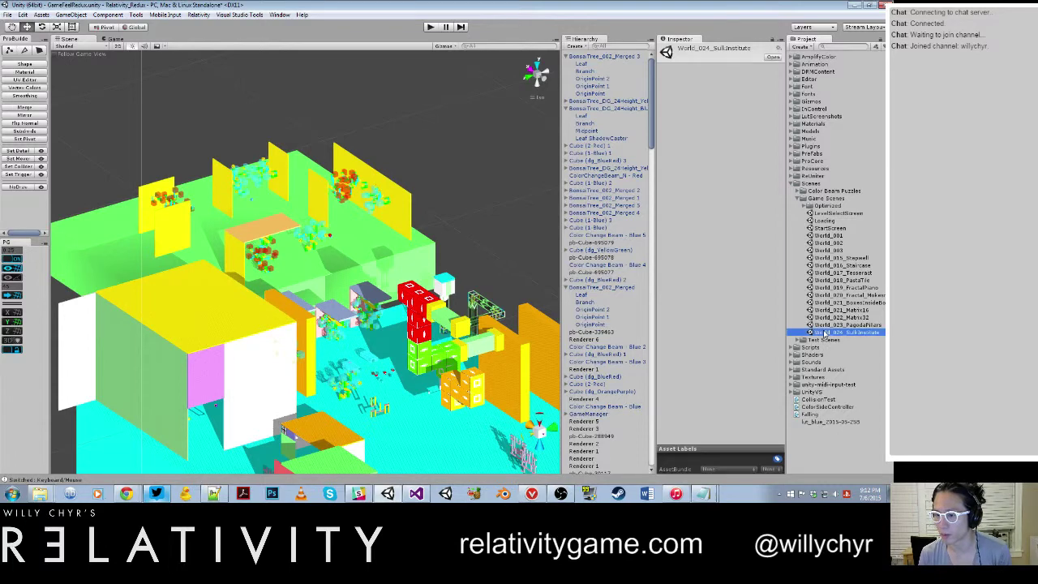
right_click(825, 332)
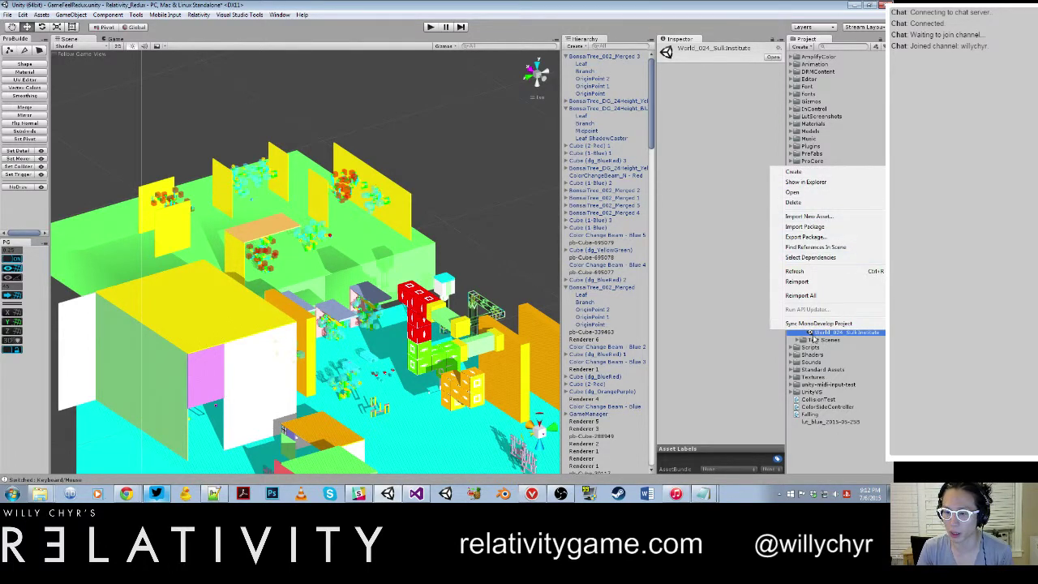
click(842, 336)
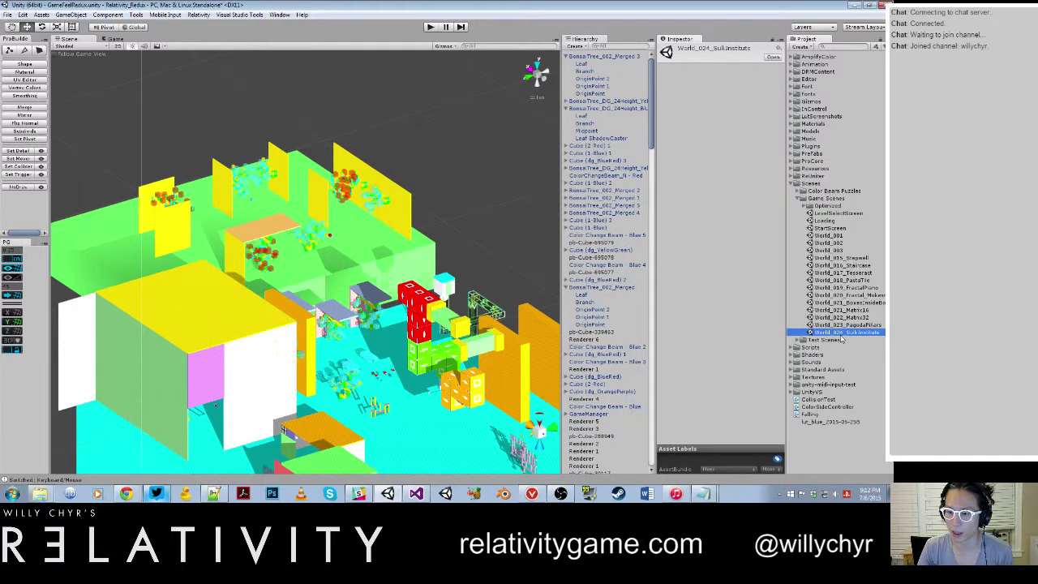
key(F2)
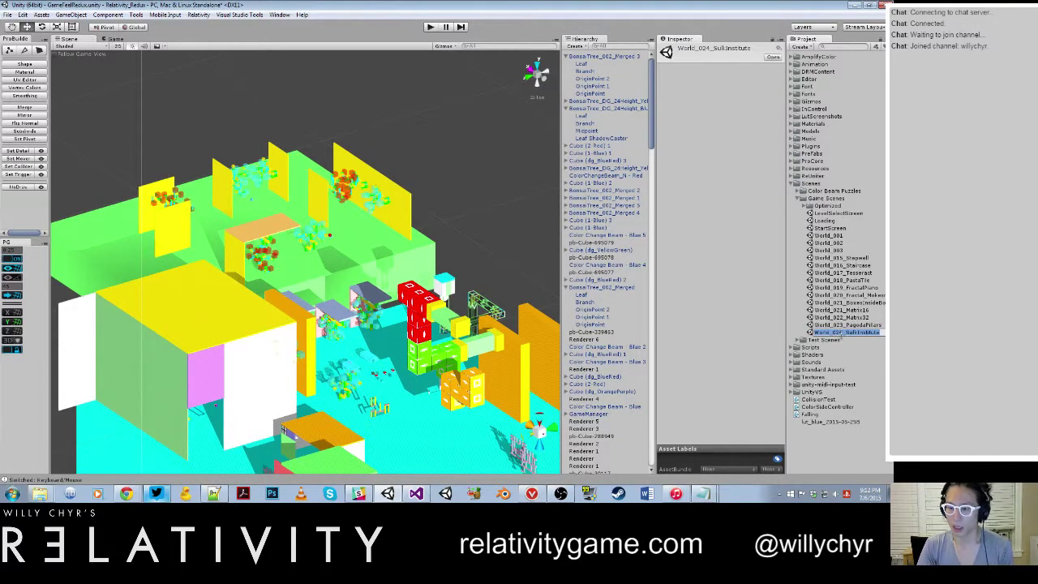
key(ctrl+d)
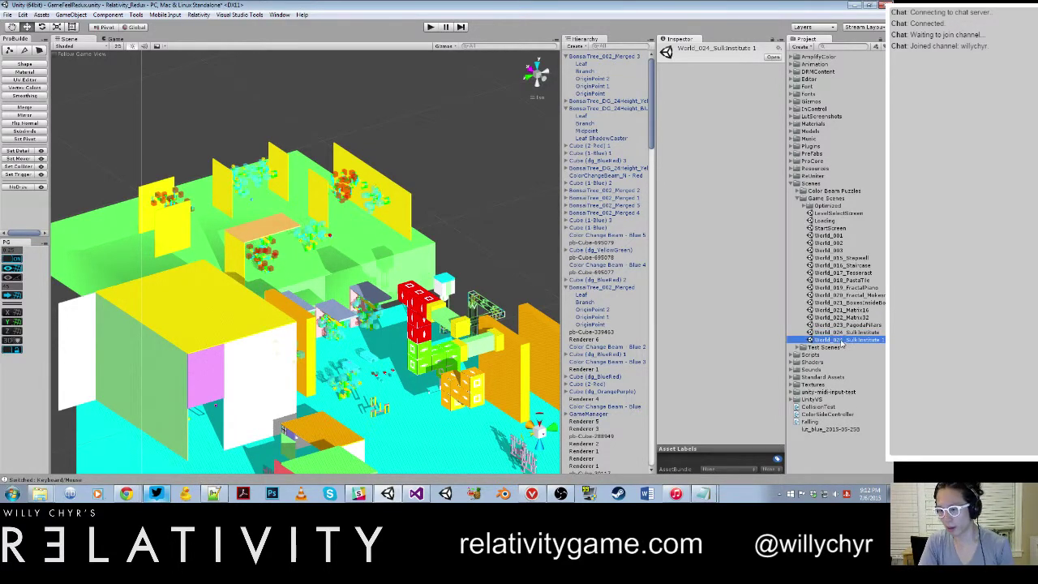
Rename the duplicated scene World_025_PillarGrid and open it, saving the changes to the GameFeelRedux scene.
click(842, 341)
drag(840, 340, 885, 341)
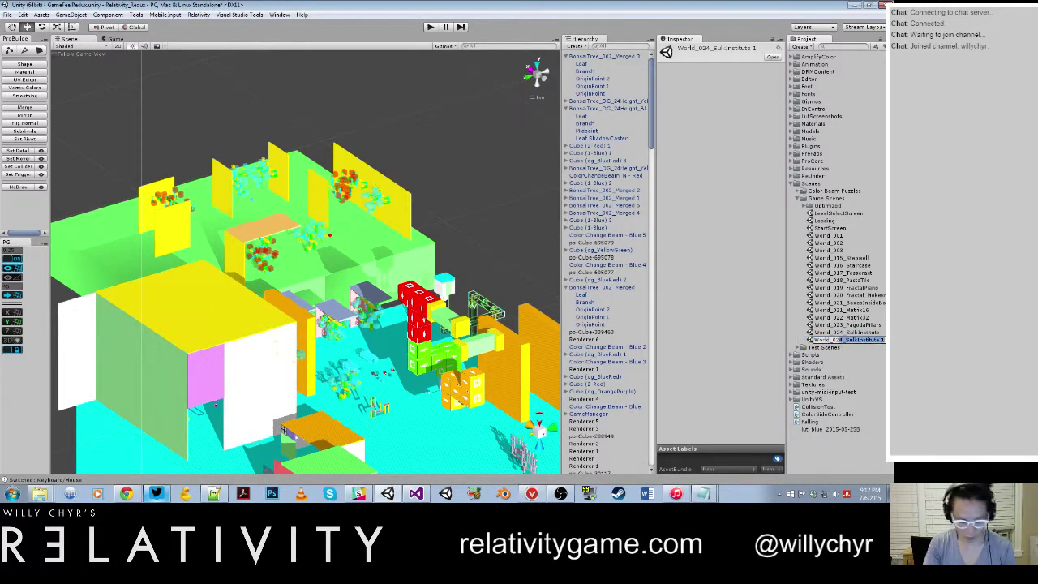
text(5_)
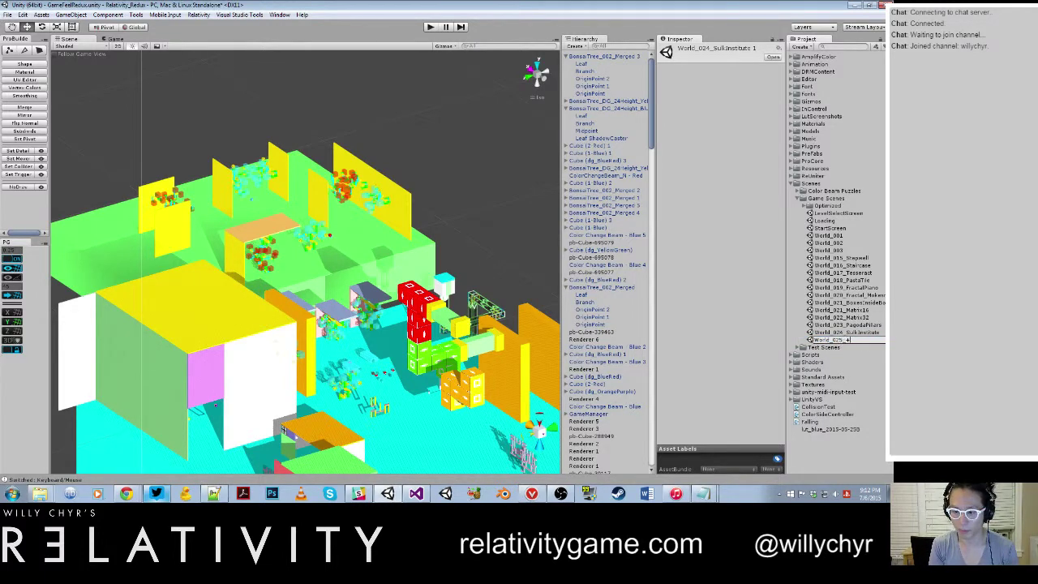
text(PillarGrid)
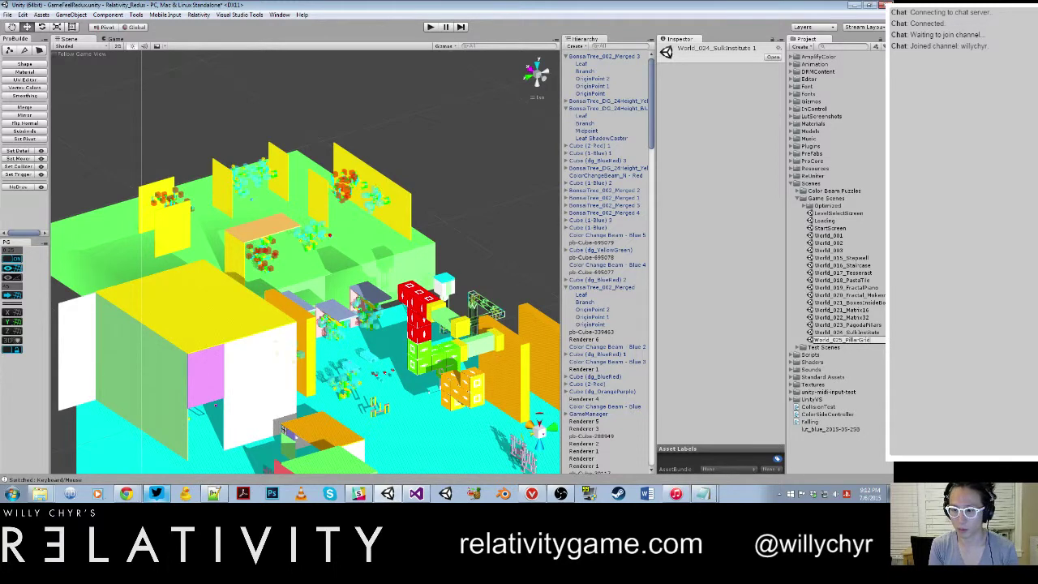
key(Return)
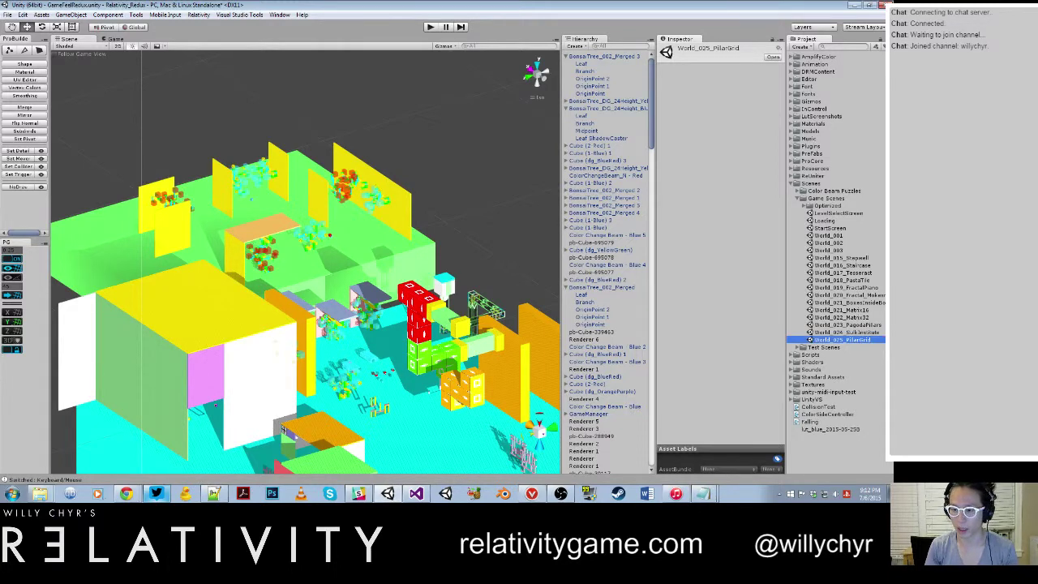
double_click(872, 339)
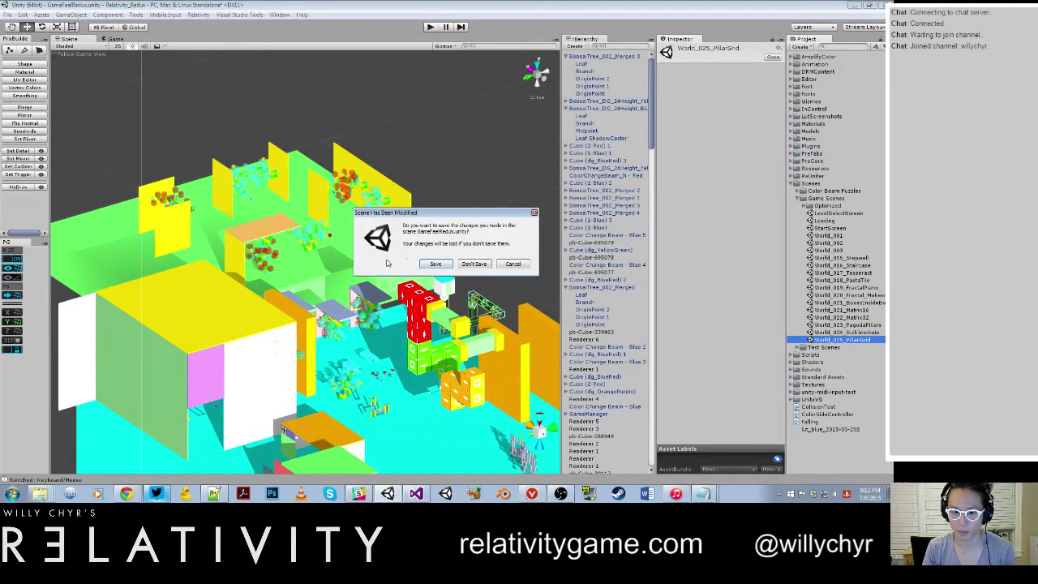
click(433, 264)
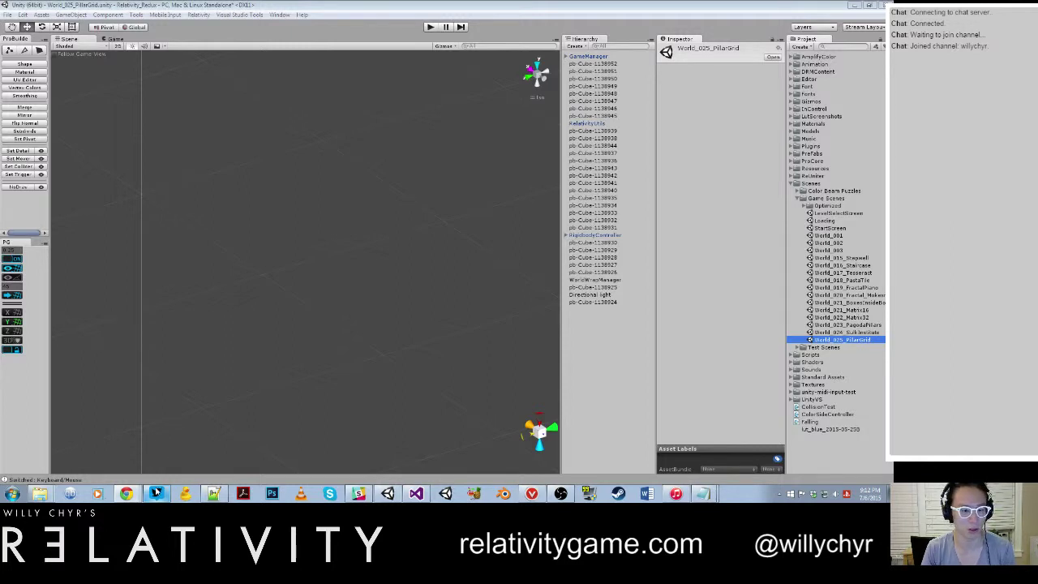
View the reference images of the Salk Institute and the elevated-bridge city in Windows Photo Viewer, and return to Unity.
click(156, 492)
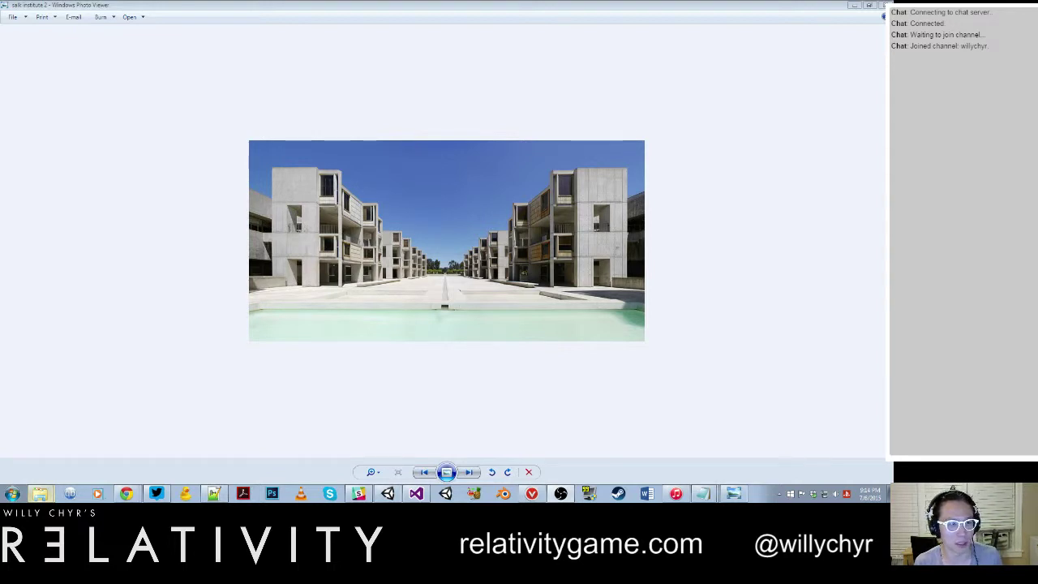
click(854, 6)
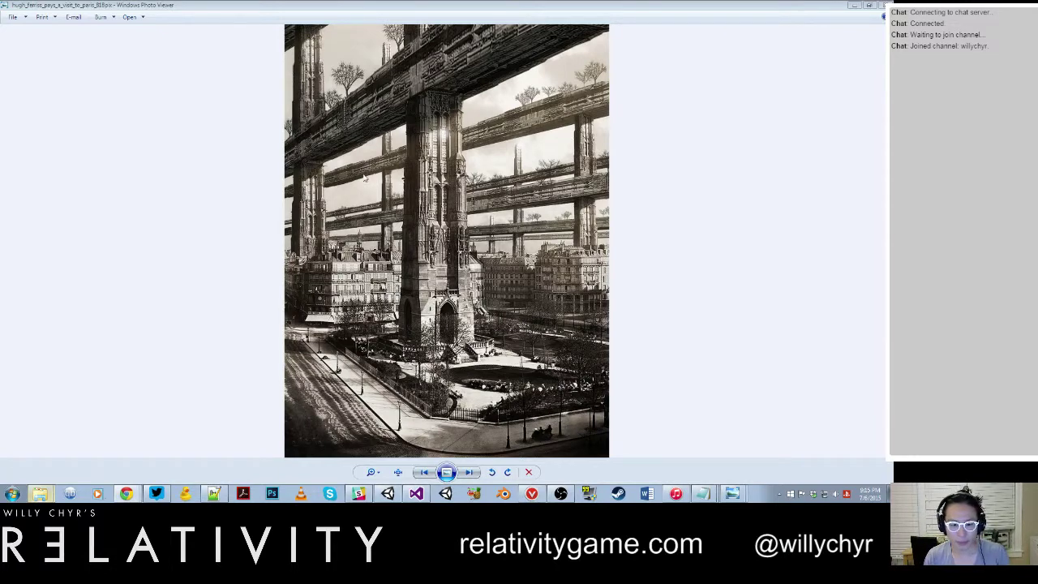
click(388, 493)
Delete the building pieces listed from pb-Cube-1138939 through pb-Cube-1138931 from the PillarGrid scene.
scroll(388, 384, down, 15)
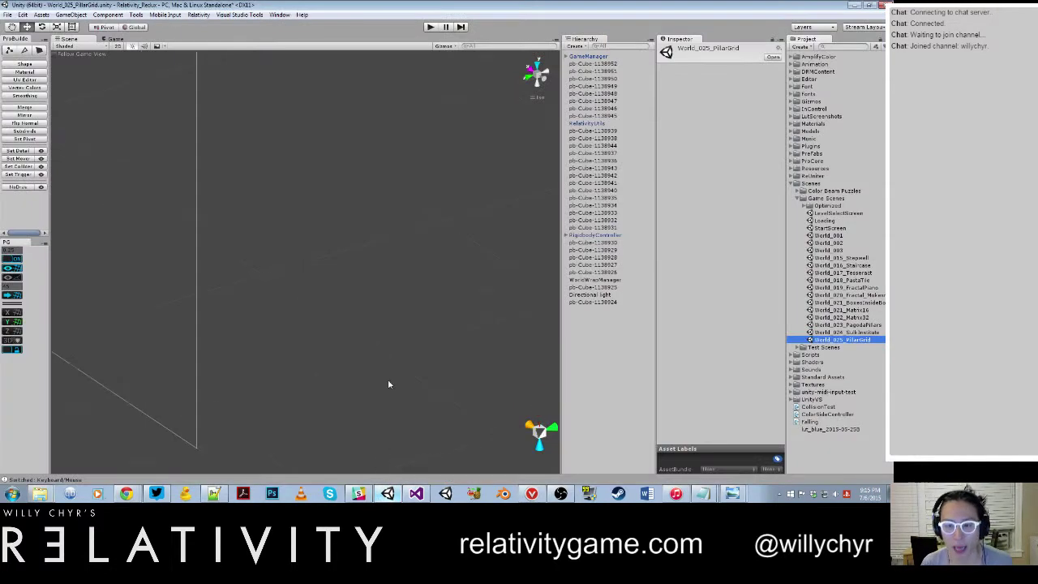
middle_drag(203, 294, 343, 297)
scroll(343, 298, up, 4)
scroll(343, 301, up, 7)
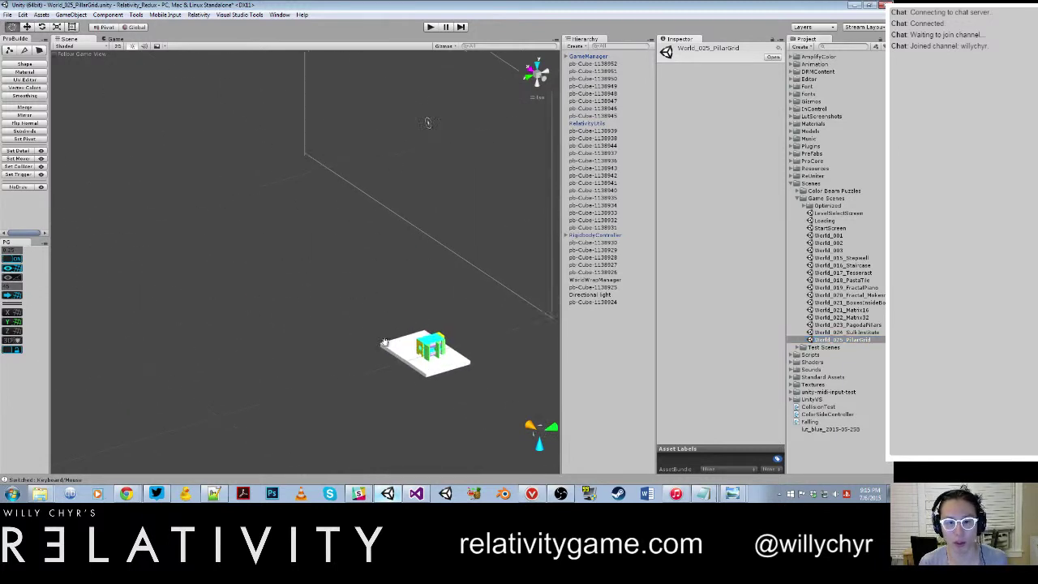
middle_drag(428, 357, 227, 268)
scroll(227, 268, up, 12)
click(178, 252)
scroll(487, 207, up, 5)
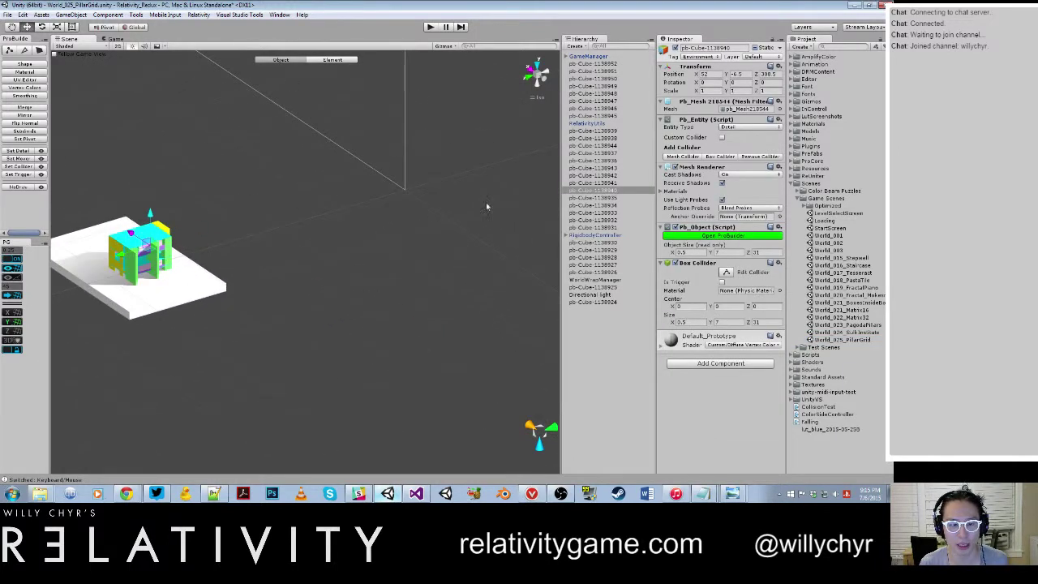
click(616, 130)
shift+click(622, 227)
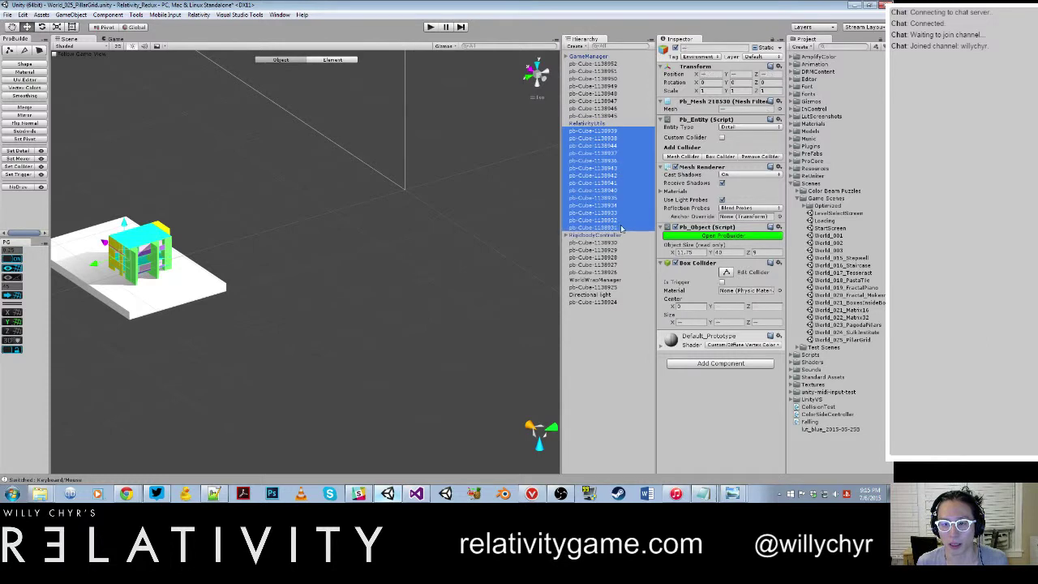
right_click(621, 229)
click(644, 276)
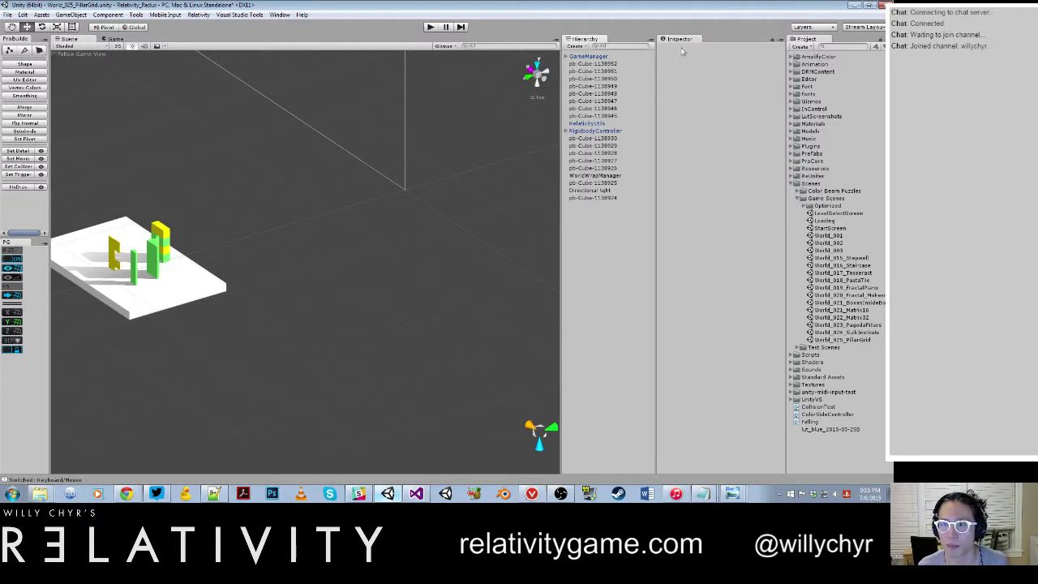
Rearrange the editor layout so the Hierarchy and Inspector are docked beside a wider Scene view.
drag(679, 41, 737, 105)
drag(686, 10, 552, 113)
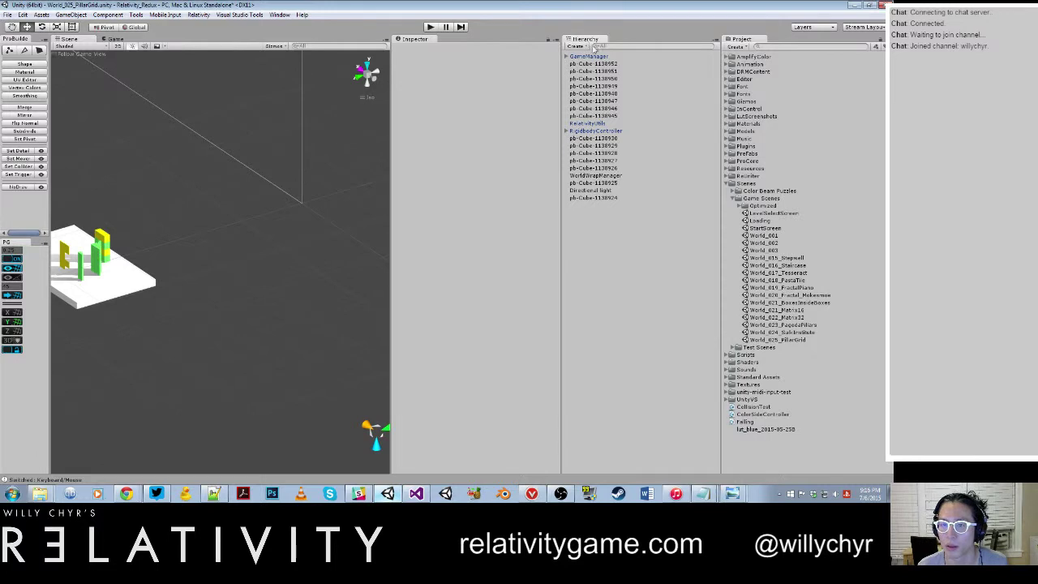
drag(587, 39, 704, 98)
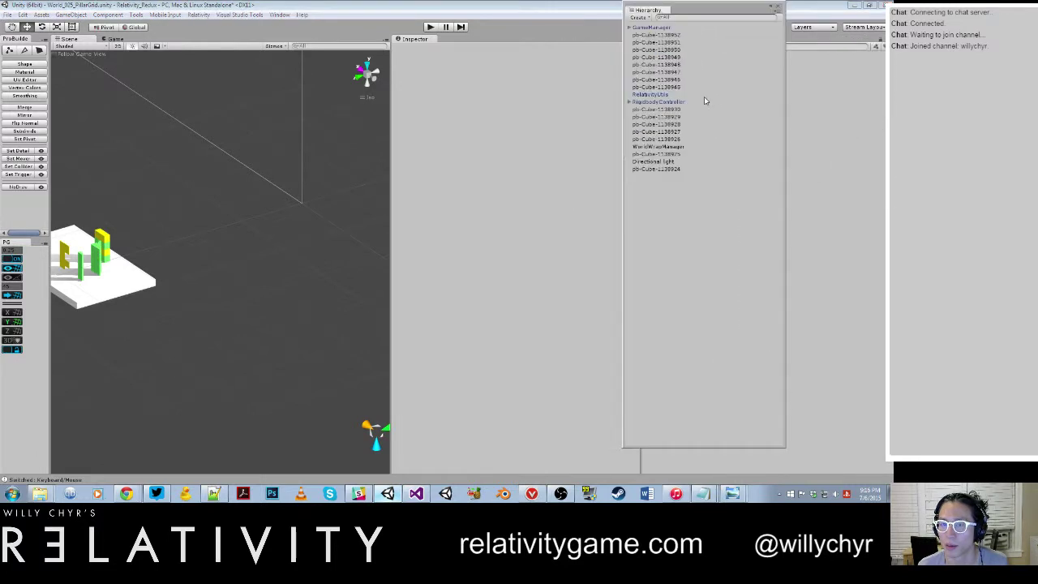
drag(636, 10, 636, 108)
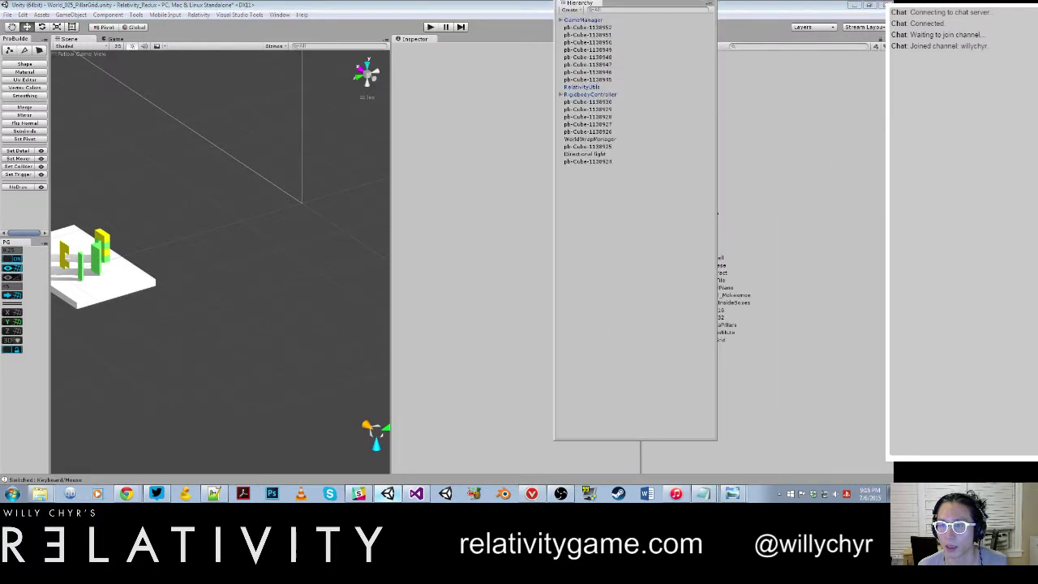
click(871, 29)
click(871, 27)
click(859, 78)
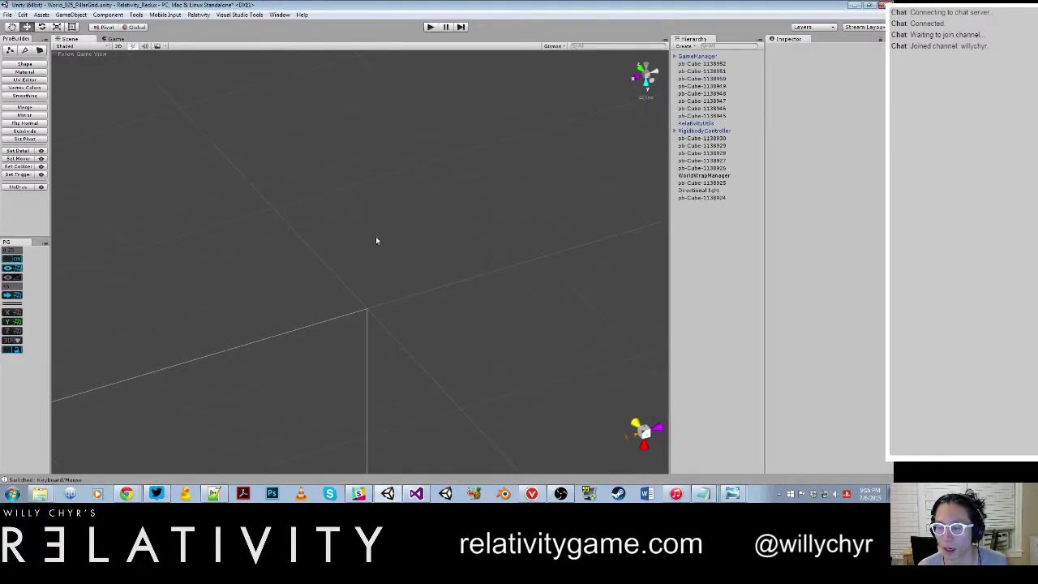
Delete all the remaining pb-Cube objects from the scene, keeping the managers, RelativityUtils, the RigidbodyController and the directional light.
scroll(356, 242, down, 4)
alt+drag(352, 245, 349, 211)
middle_drag(348, 211, 360, 137)
scroll(356, 182, up, 8)
alt+drag(354, 213, 430, 248)
scroll(430, 235, up, 4)
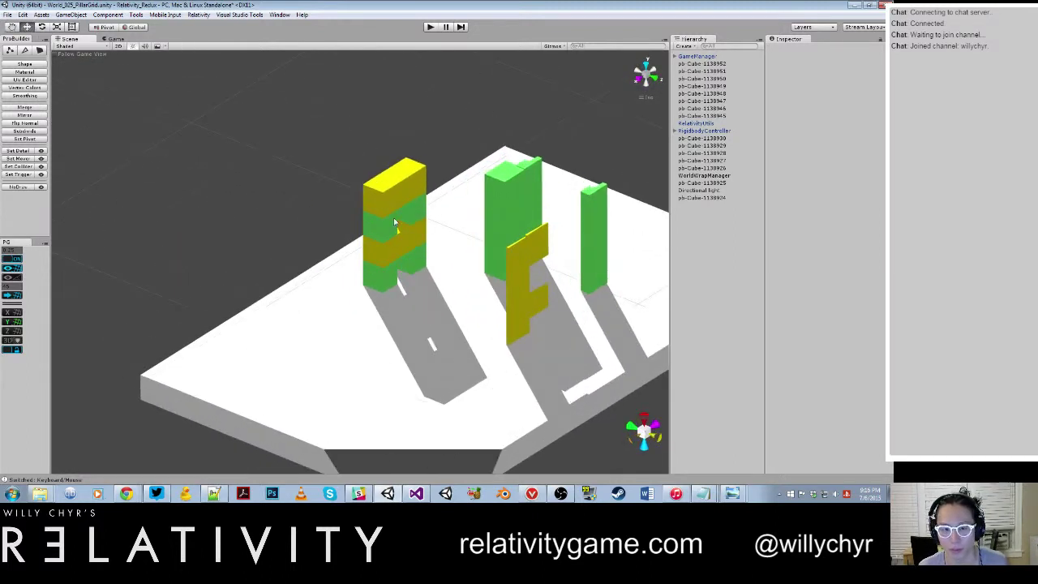
click(395, 220)
click(721, 139)
shift+click(718, 168)
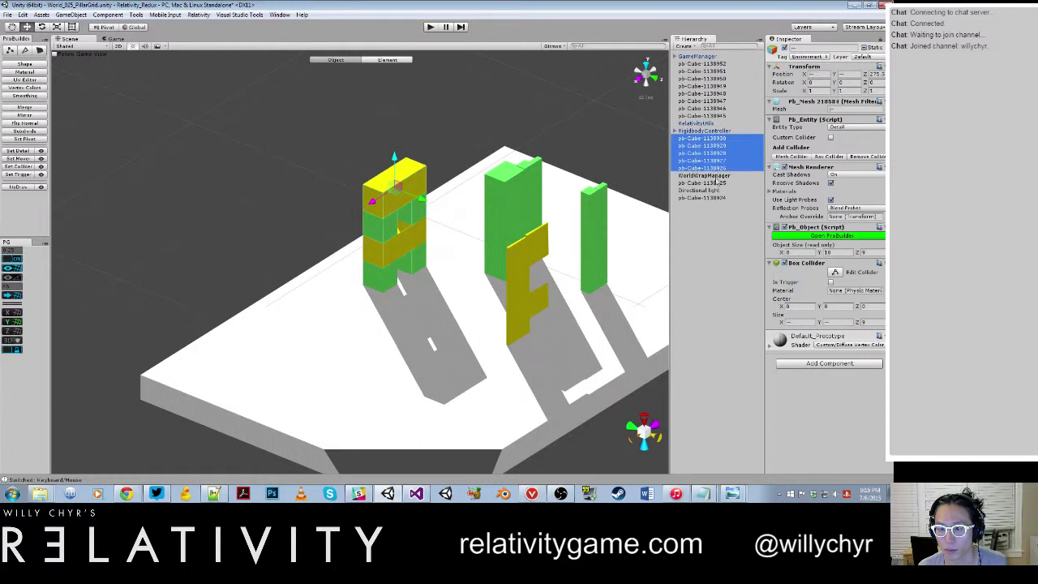
ctrl+click(717, 184)
ctrl+click(717, 198)
ctrl+click(720, 116)
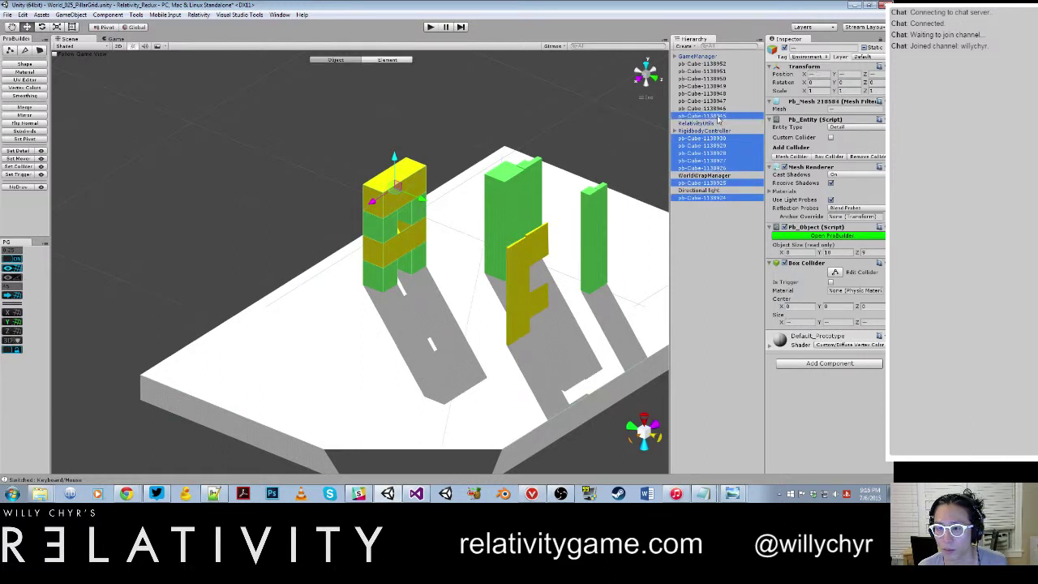
ctrl+click(718, 108)
ctrl+click(718, 101)
ctrl+click(718, 93)
ctrl+click(719, 86)
ctrl+click(720, 78)
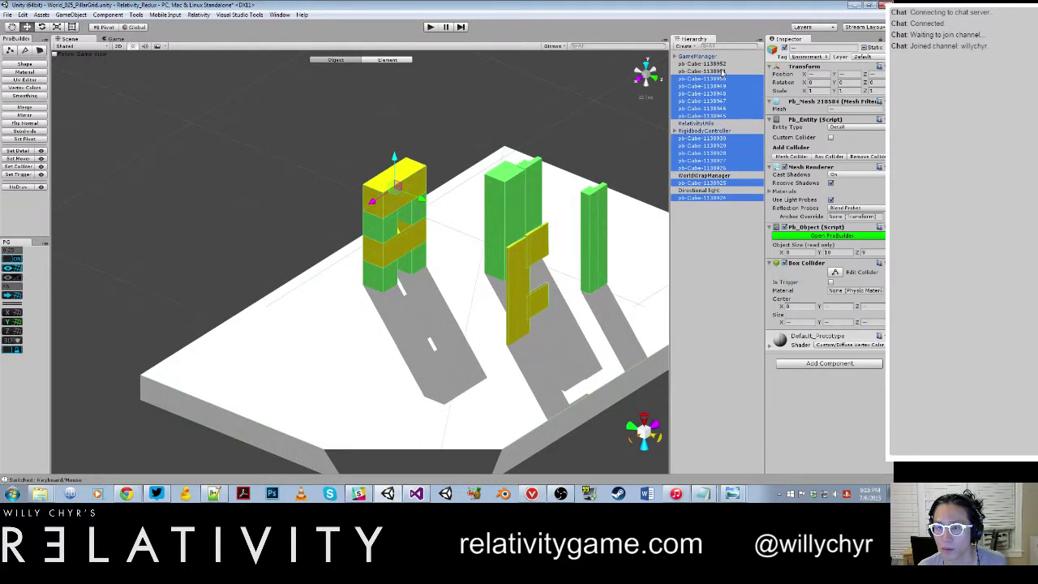
ctrl+click(720, 72)
ctrl+click(722, 64)
right_click(721, 67)
click(736, 132)
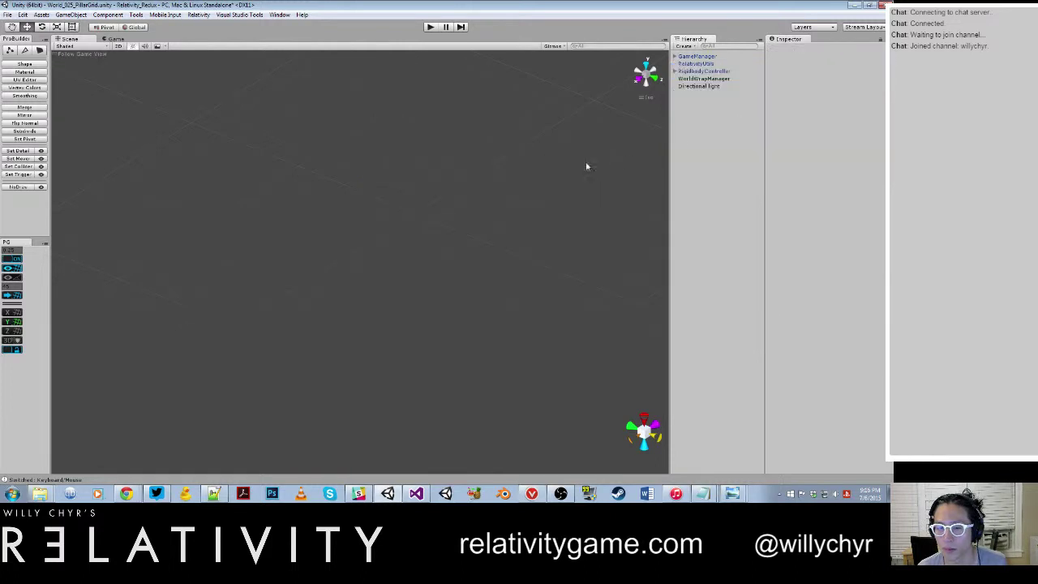
Set the RigidbodyController's position to X 0, Y 0, Z 0 and frame it in the Scene view.
double_click(708, 72)
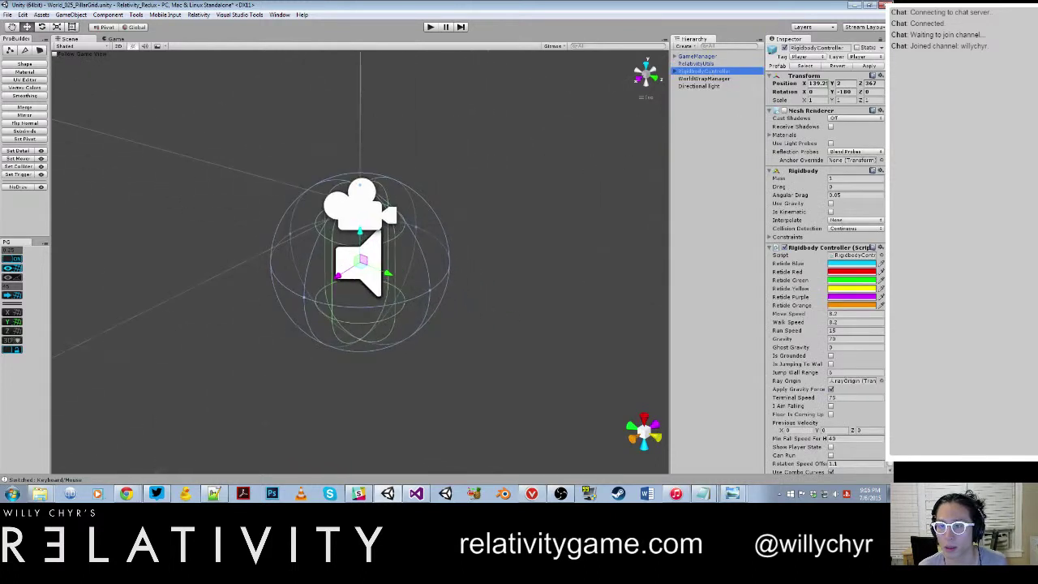
click(817, 85)
text(0)
key(Tab)
text(0)
key(Tab)
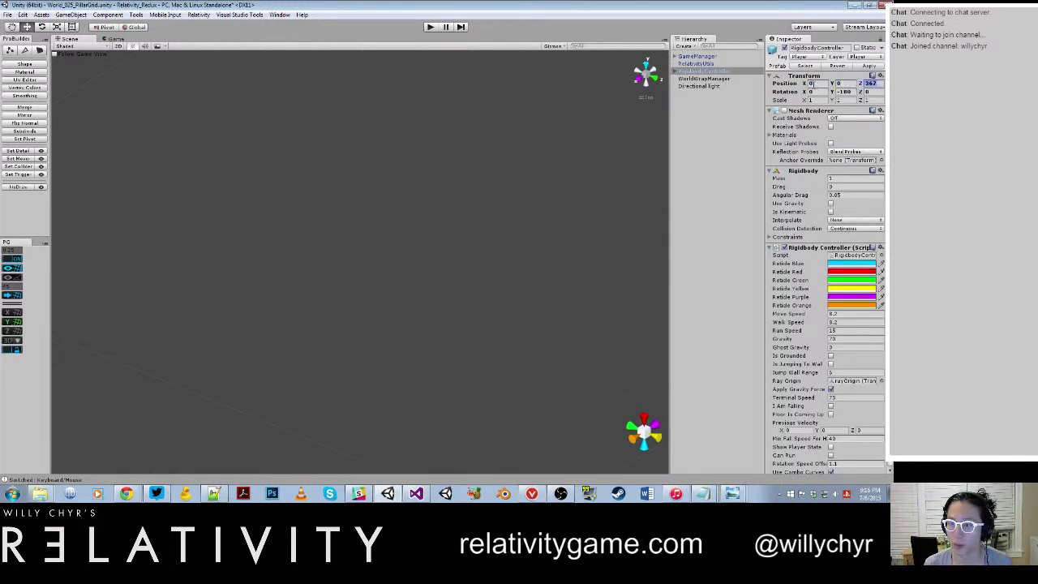
text(0)
double_click(704, 71)
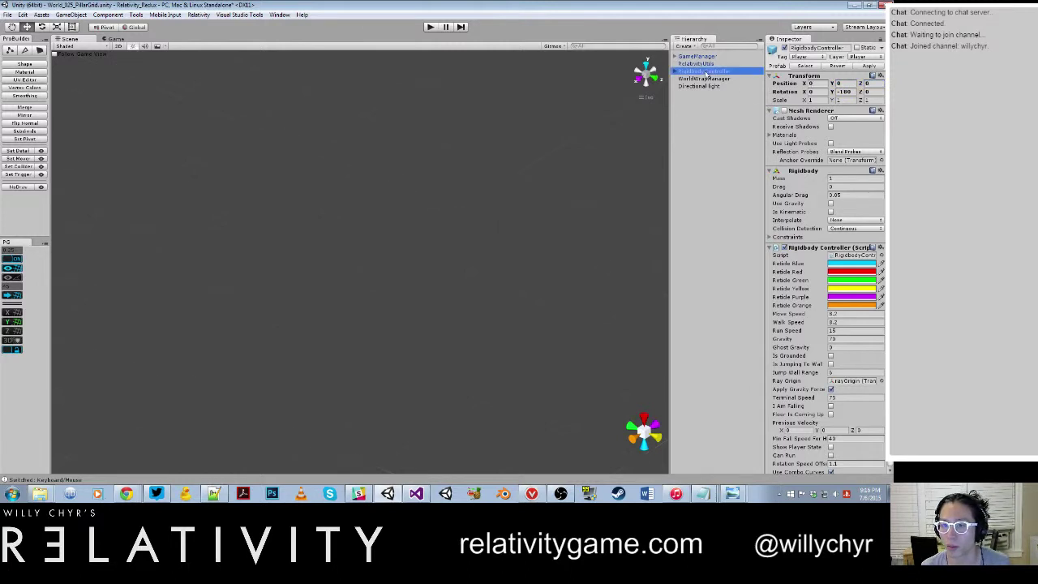
scroll(284, 194, down, 5)
alt+drag(265, 224, 436, 277)
click(435, 277)
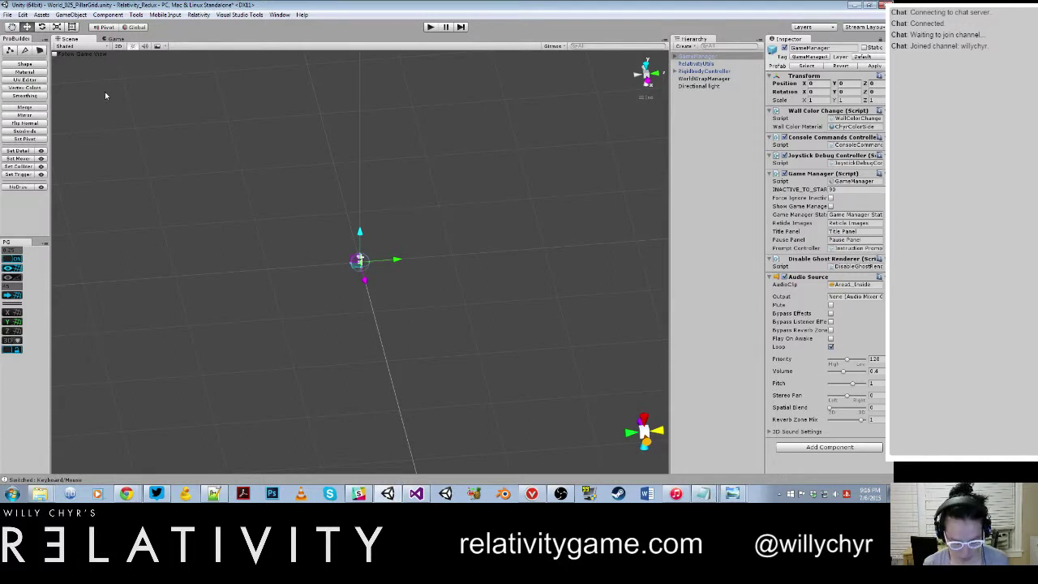
Build a ProBuilder cube with dimensions X 30, Y 30, Z 30 and close the Shape Tool.
click(24, 63)
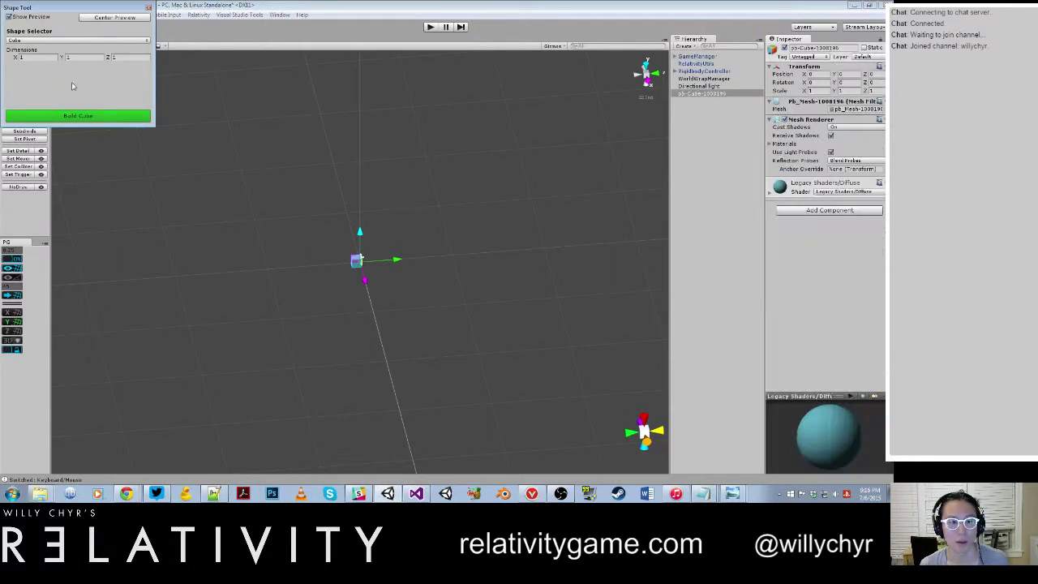
click(36, 57)
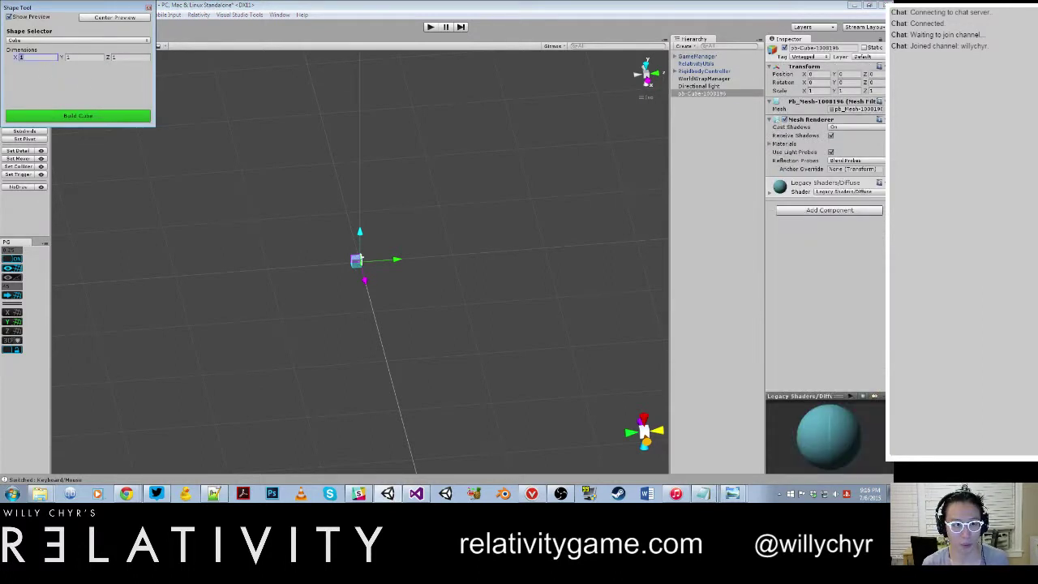
text(50)
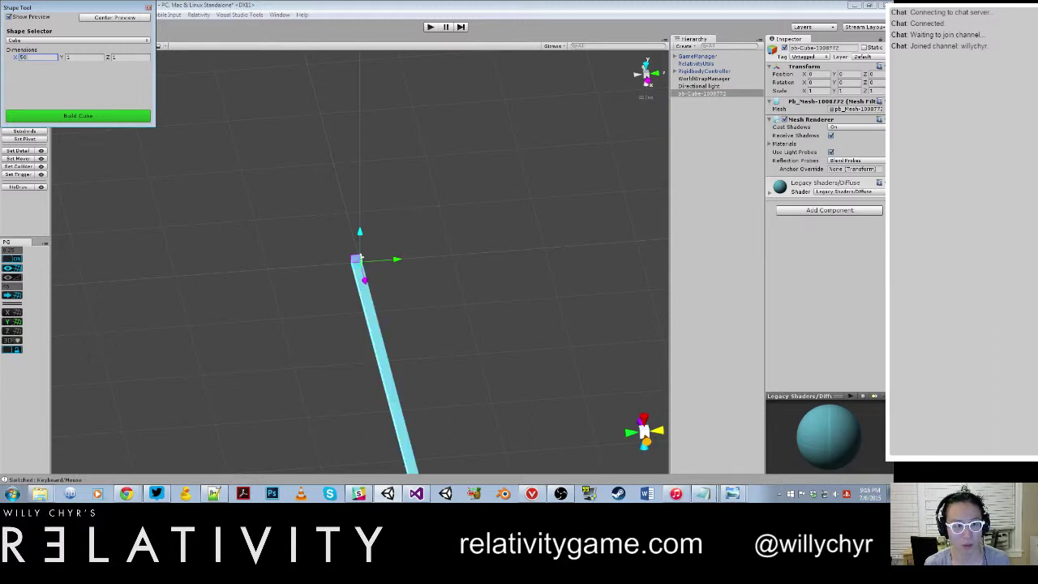
key(Tab)
text(50)
key(Tab)
text(50)
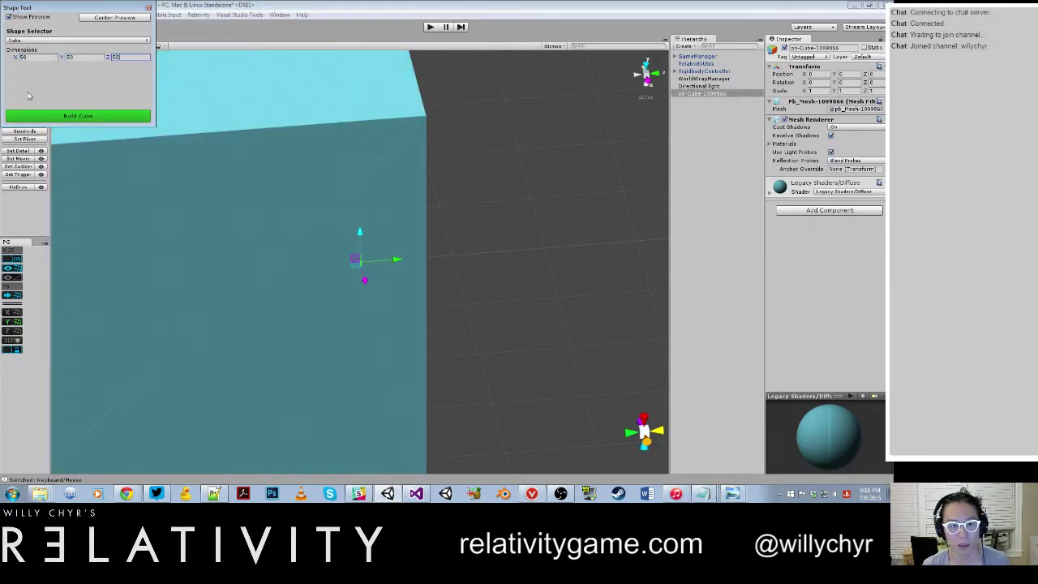
click(31, 58)
text(30)
key(Tab)
text(30)
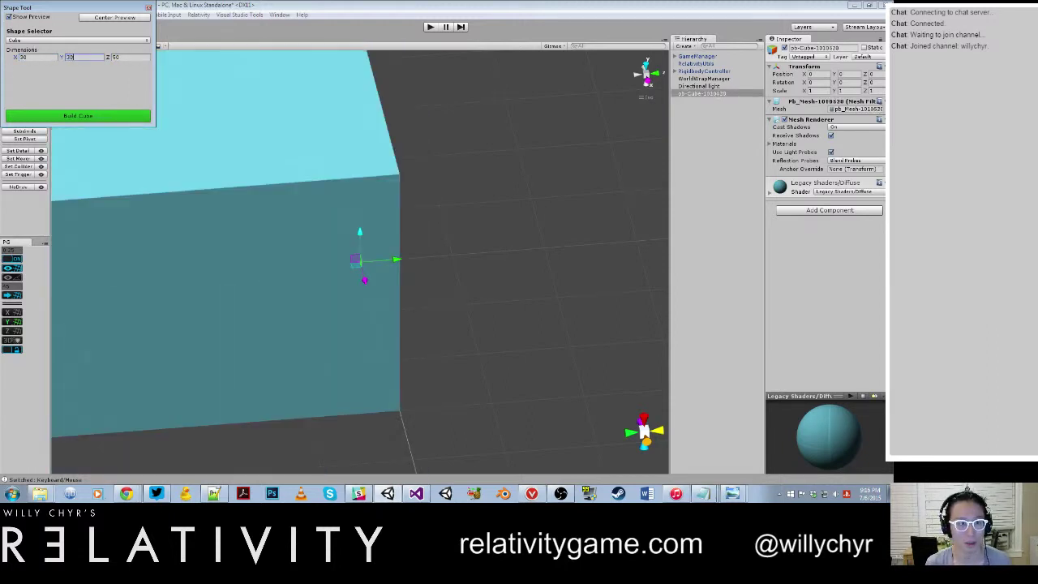
key(Tab)
text(30)
click(95, 118)
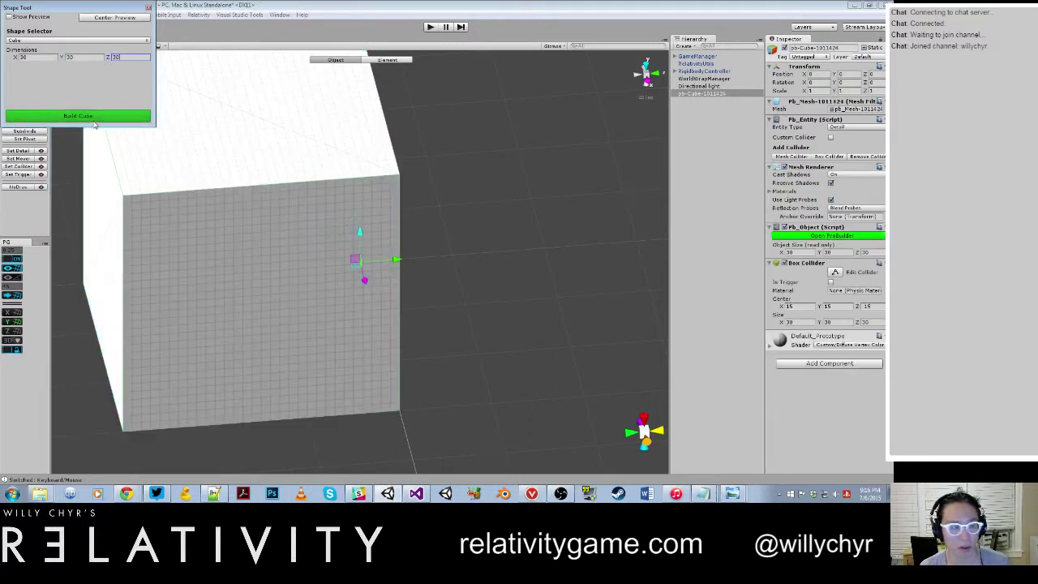
click(149, 8)
Center the new cube's pivot.
scroll(260, 329, down, 8)
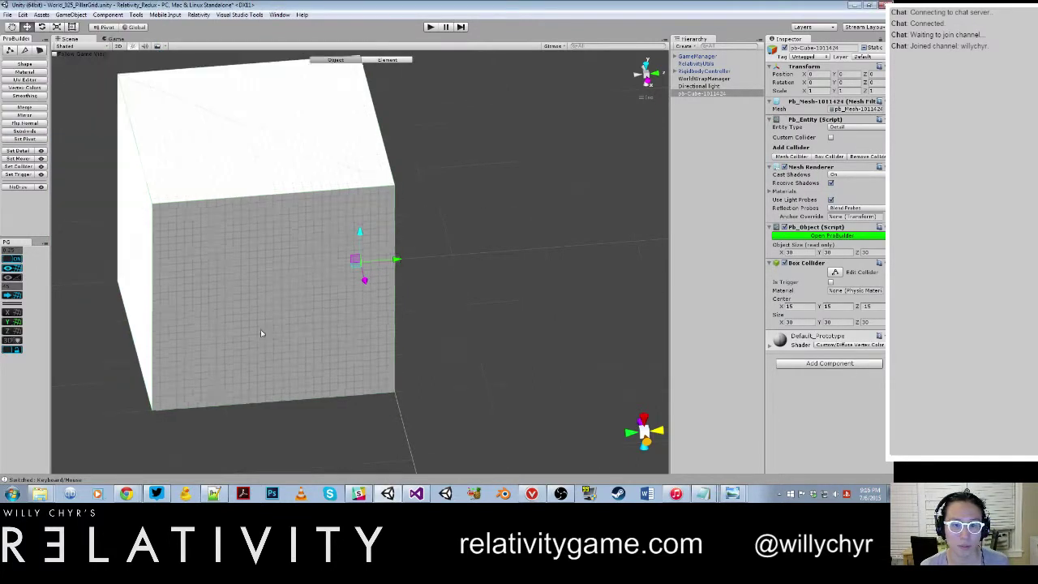
key(ctrl+j)
alt+drag(372, 327, 274, 214)
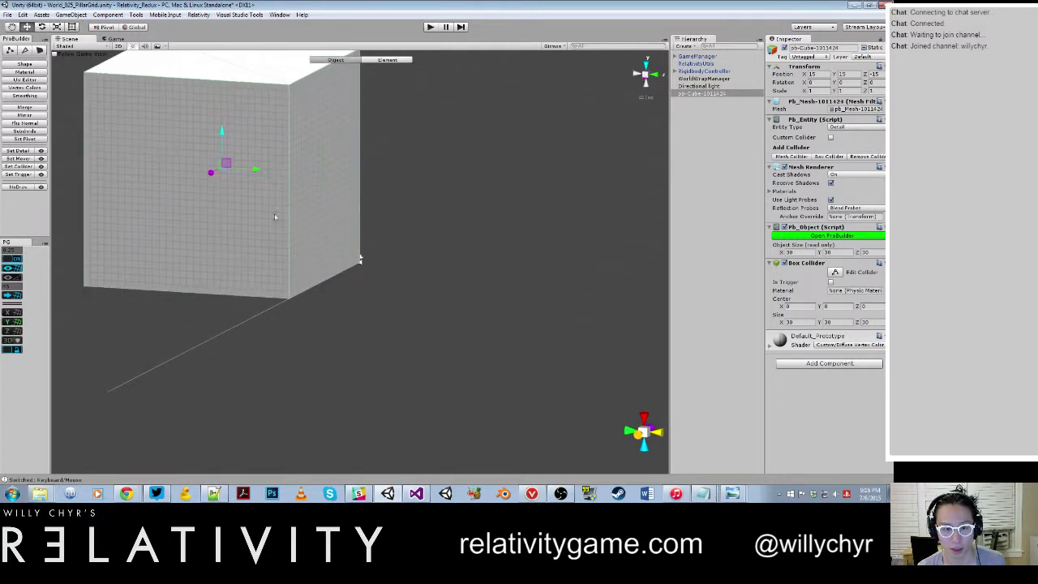
Lower the cube below the origin to about Y -19.25 and check it against the player controller.
drag(222, 140, 241, 375)
scroll(317, 294, down, 10)
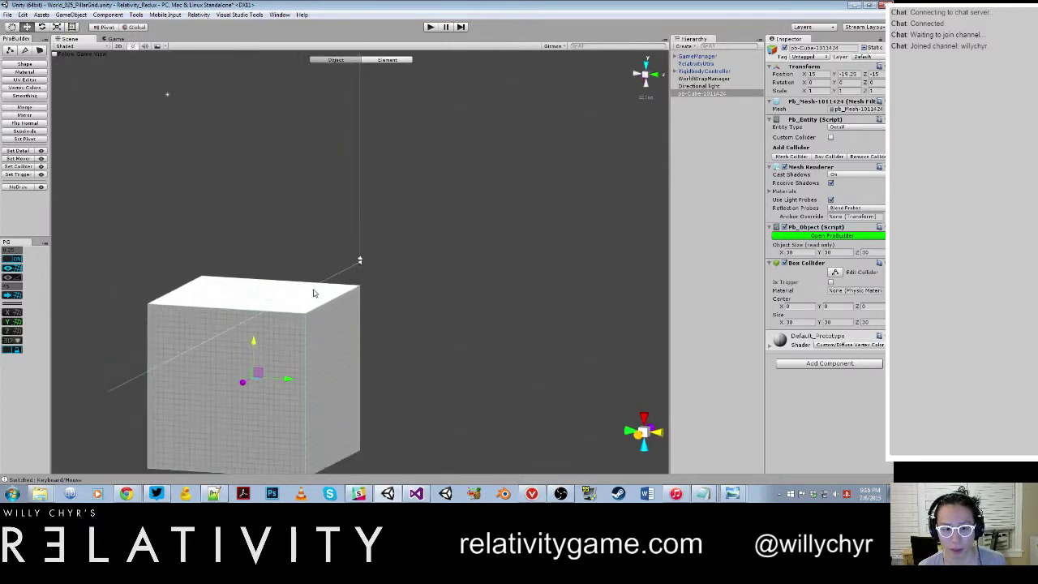
alt+drag(369, 292, 306, 378)
scroll(306, 352, up, 13)
alt+drag(355, 333, 396, 307)
scroll(293, 306, up, 6)
Center the cube on X 0 and Z 0 and lower it straight down to Y -42.
click(826, 74)
text(0)
key(Tab)
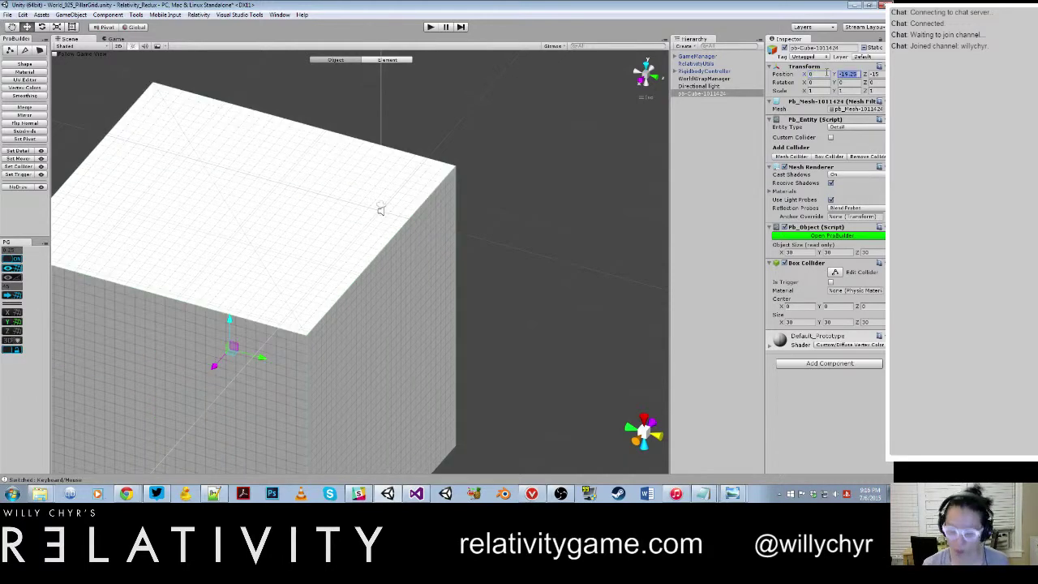
text(0)
key(Tab)
text(0)
scroll(365, 243, down, 5)
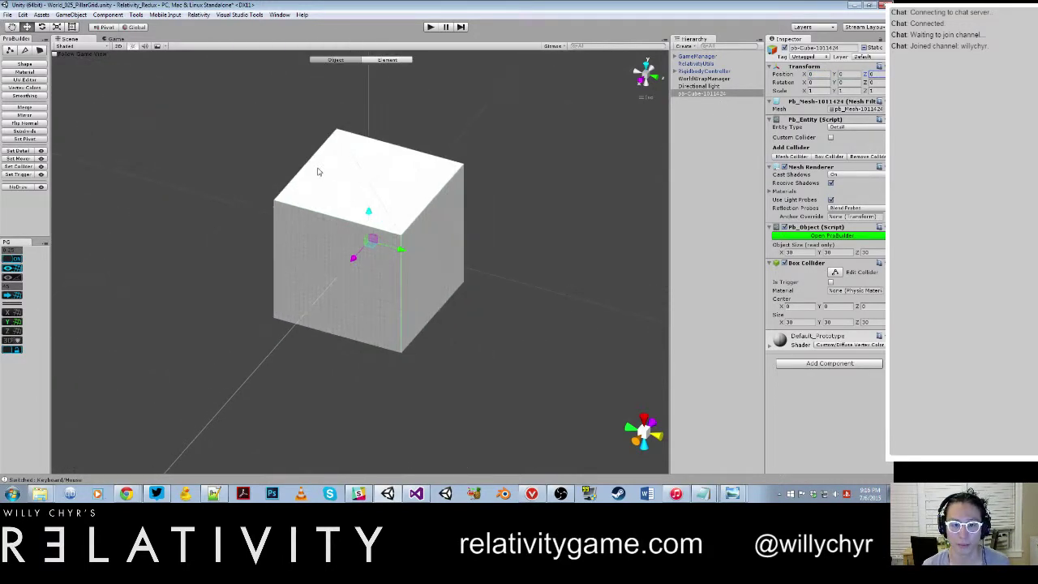
drag(366, 213, 397, 276)
scroll(382, 340, down, 4)
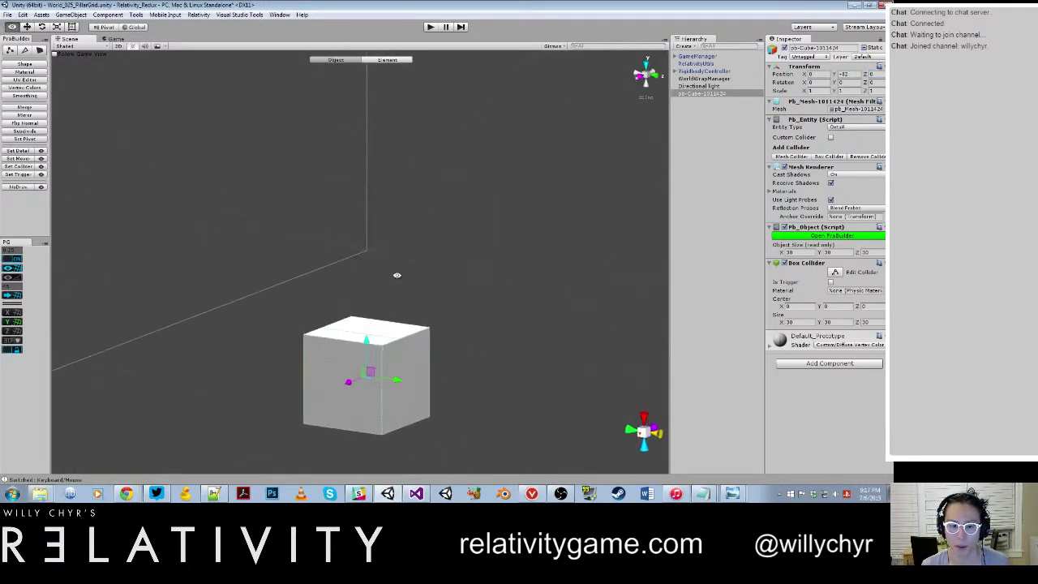
Duplicate the cube and stack the copy directly on top of the original at Y -12.
scroll(389, 316, up, 9)
alt+drag(382, 354, 378, 385)
middle_drag(377, 385, 402, 284)
scroll(402, 285, down, 7)
scroll(398, 300, up, 11)
alt+drag(430, 305, 411, 155)
scroll(434, 343, down, 3)
key(ctrl+d)
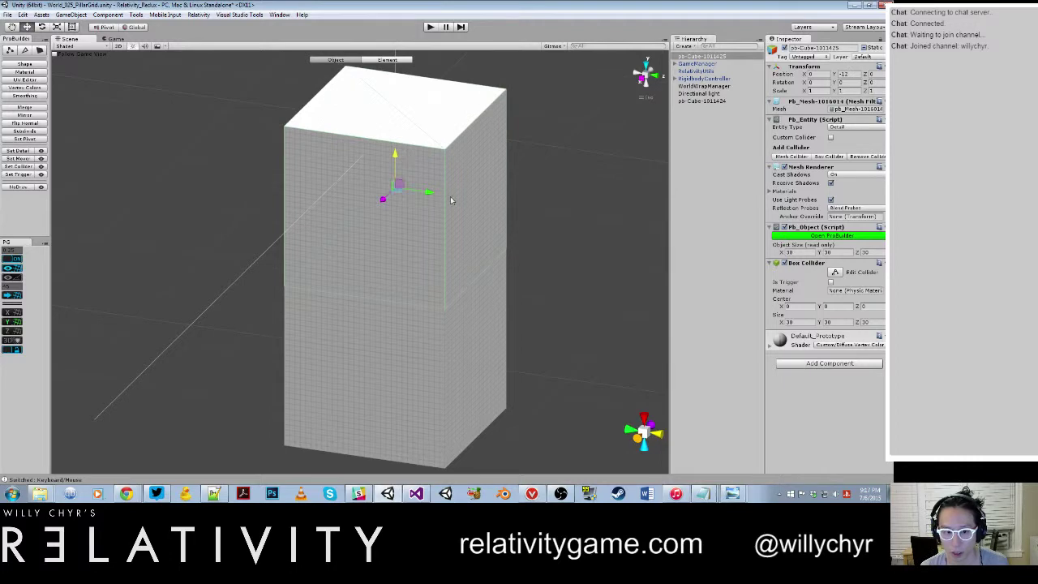
Select all faces of the upper cube in element mode and apply the green vertex color.
key(g)
double_click(452, 201)
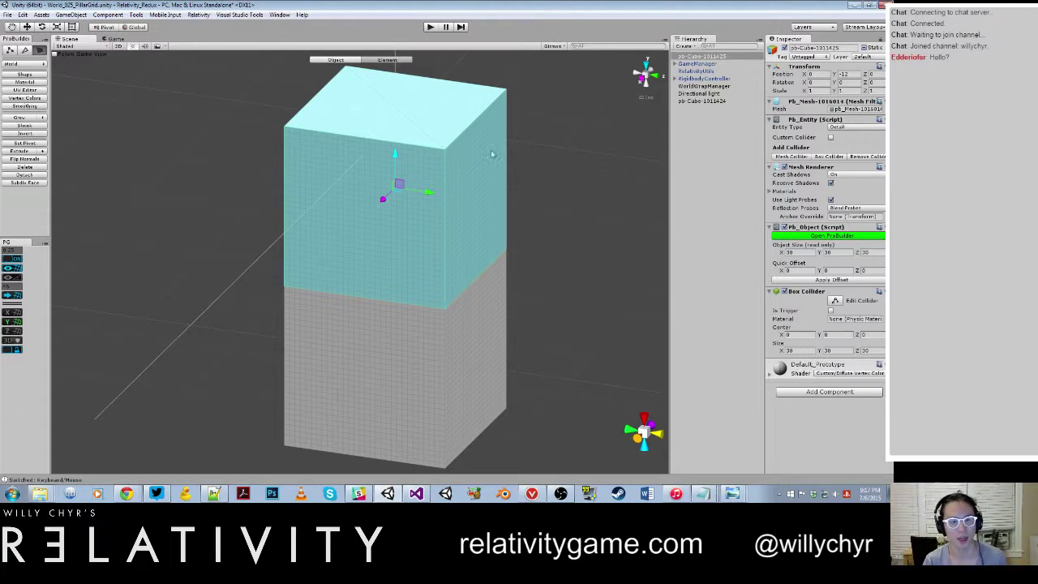
scroll(480, 156, down, 4)
scroll(467, 159, up, 3)
alt+drag(467, 159, 413, 176)
scroll(388, 186, up, 2)
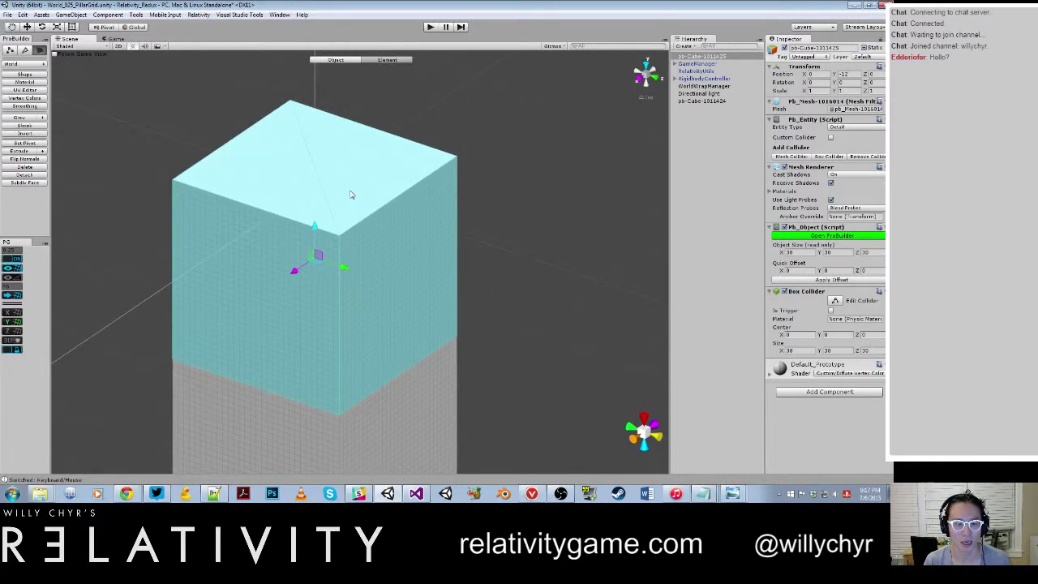
click(351, 195)
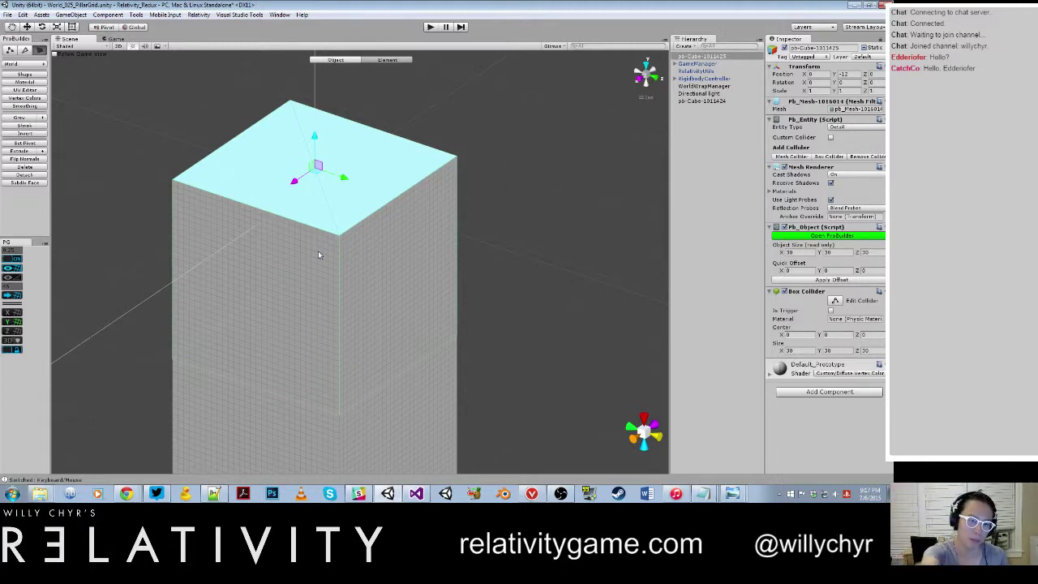
key(alt+g)
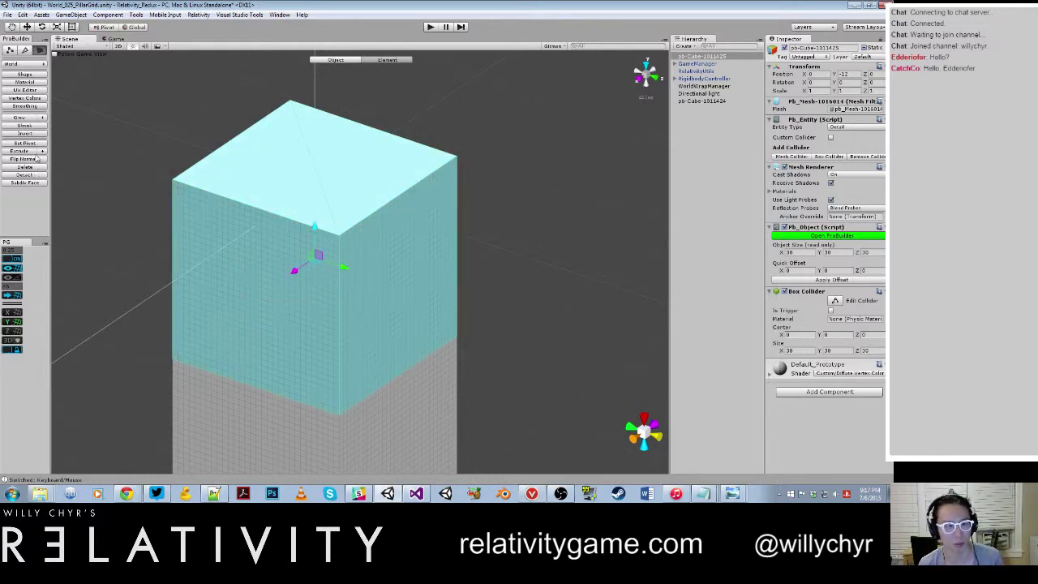
click(35, 99)
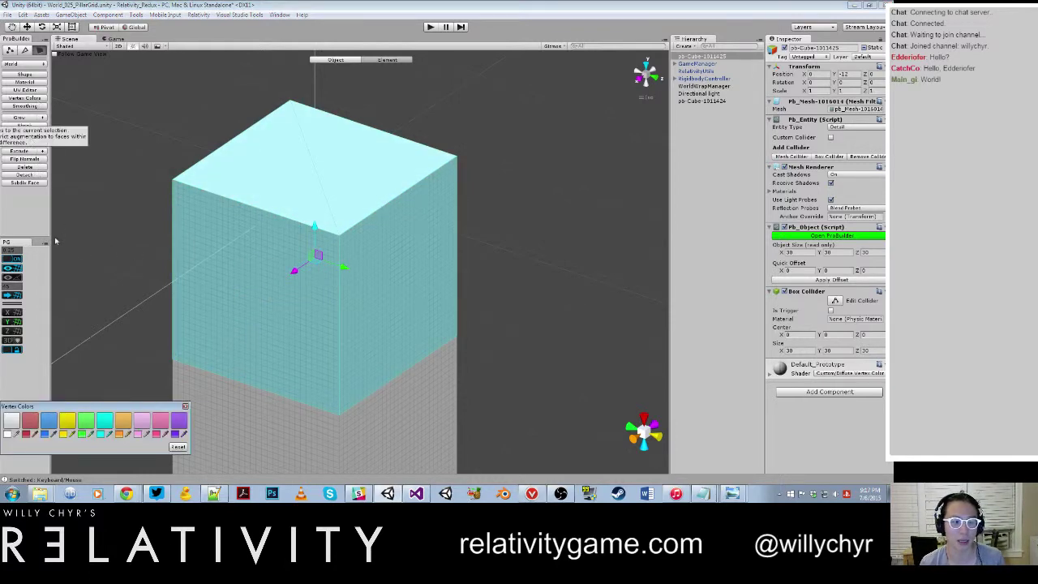
click(88, 421)
Move one side face of the green cube inward along X by 4 units, making the cube 26 units wide.
click(271, 267)
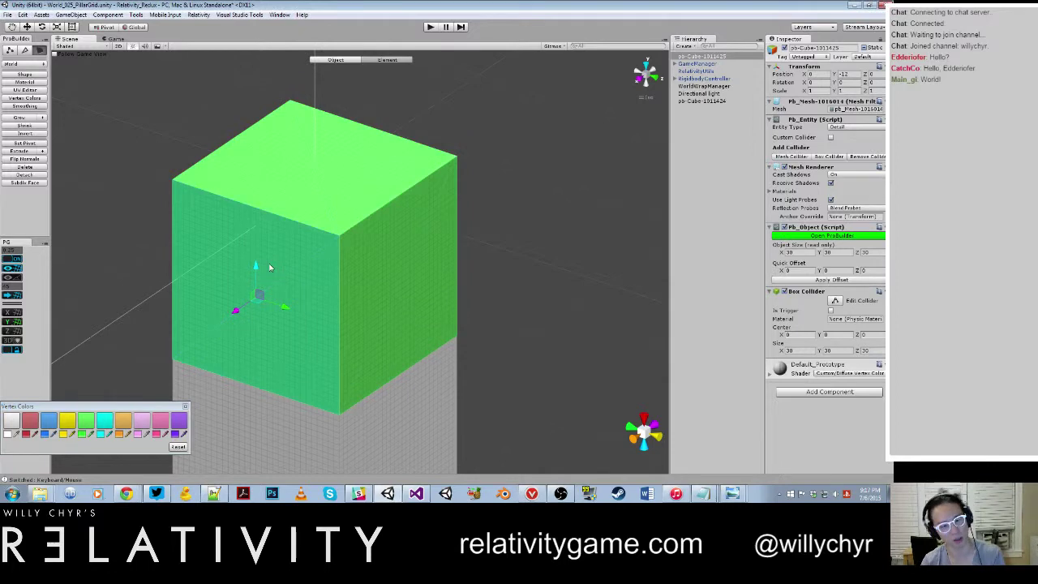
scroll(269, 274, up, 1)
alt+drag(310, 275, 375, 303)
scroll(335, 319, up, 5)
scroll(376, 284, up, 2)
scroll(406, 256, down, 5)
scroll(338, 270, up, 2)
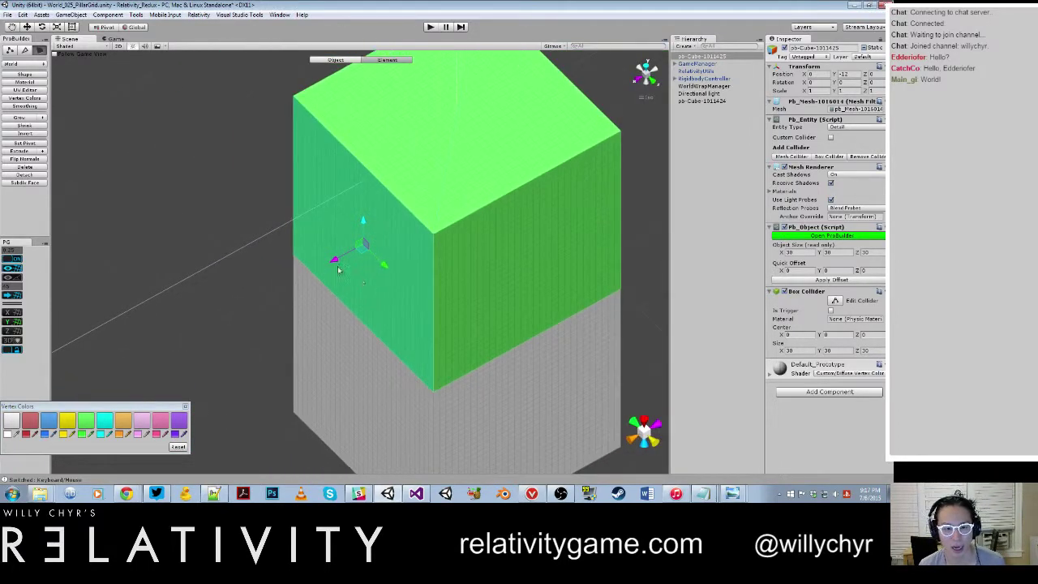
drag(338, 270, 370, 248)
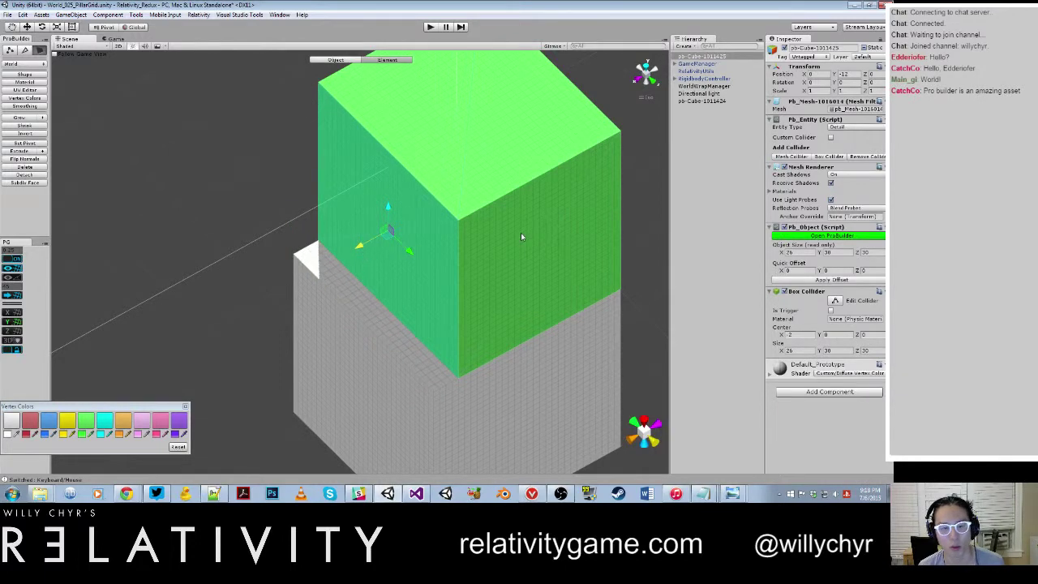
Move the opposite side face of the green cube inward by 4 units, making the cube 22 units wide in X.
scroll(522, 236, down, 4)
click(530, 261)
alt+drag(532, 260, 466, 228)
scroll(519, 264, up, 2)
middle_drag(526, 271, 440, 242)
scroll(440, 242, up, 3)
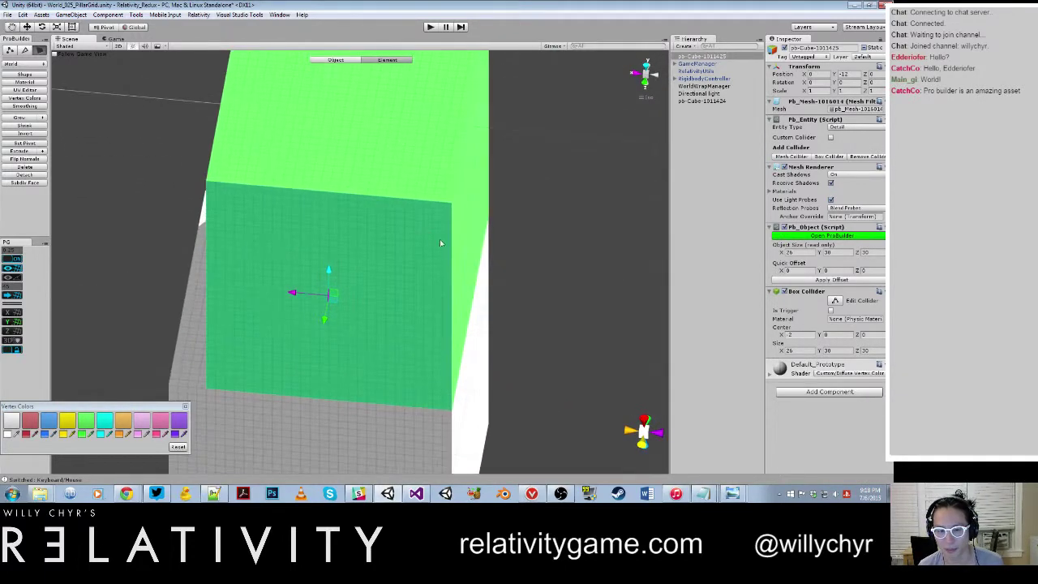
click(456, 245)
drag(430, 209, 393, 211)
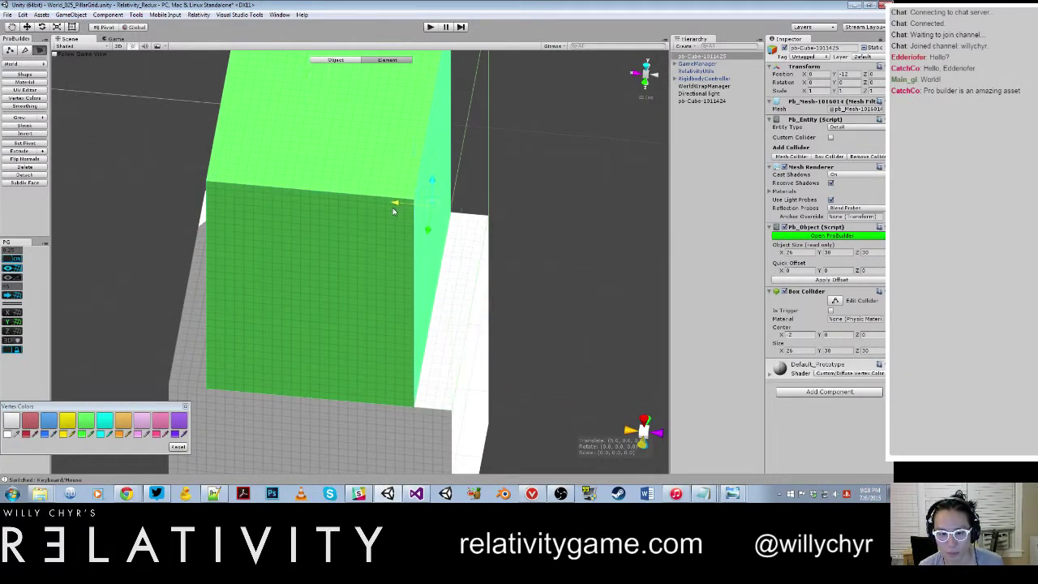
scroll(312, 259, down, 6)
alt+drag(297, 273, 422, 370)
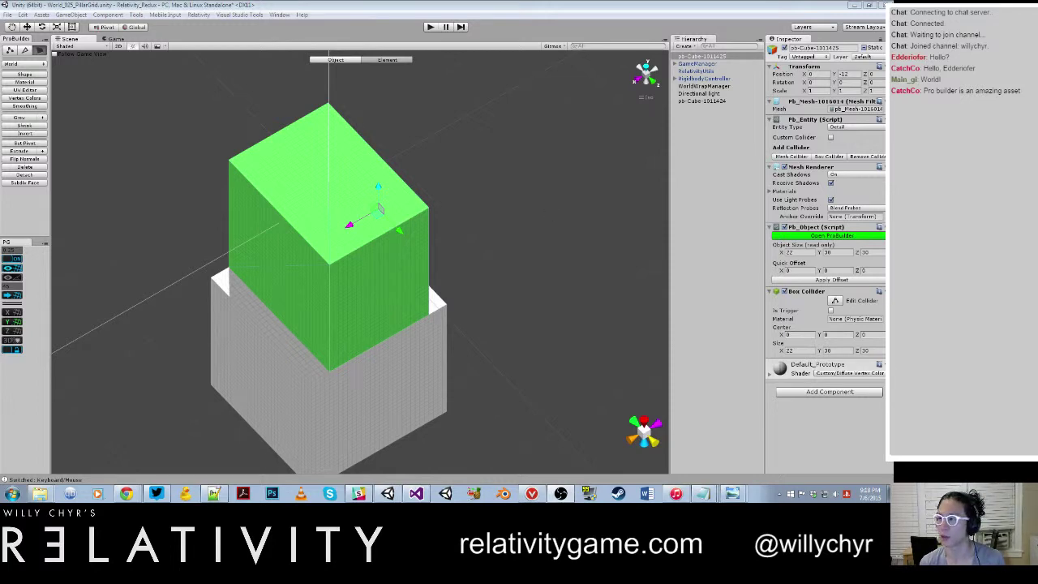
Bring up the elevated-bridge reference photo, restore its viewer to a smaller window and move it off the Unity workspace.
click(739, 493)
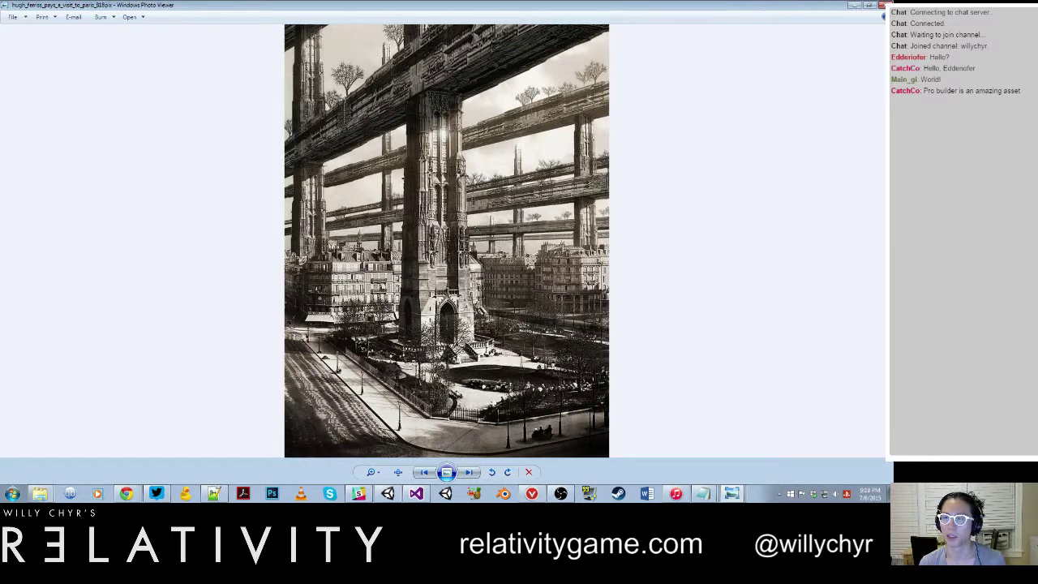
click(873, 6)
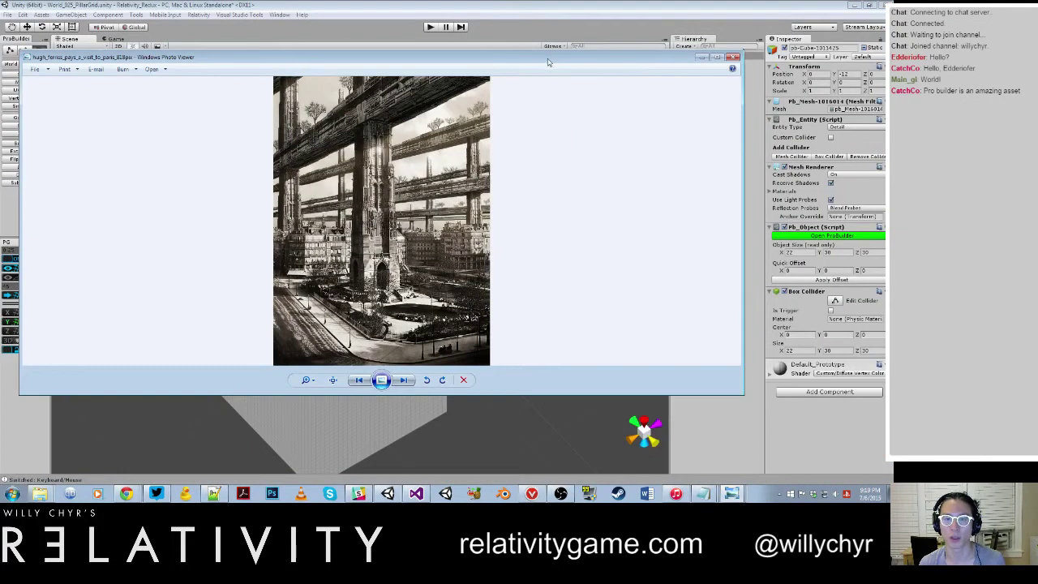
drag(546, 61, 892, 69)
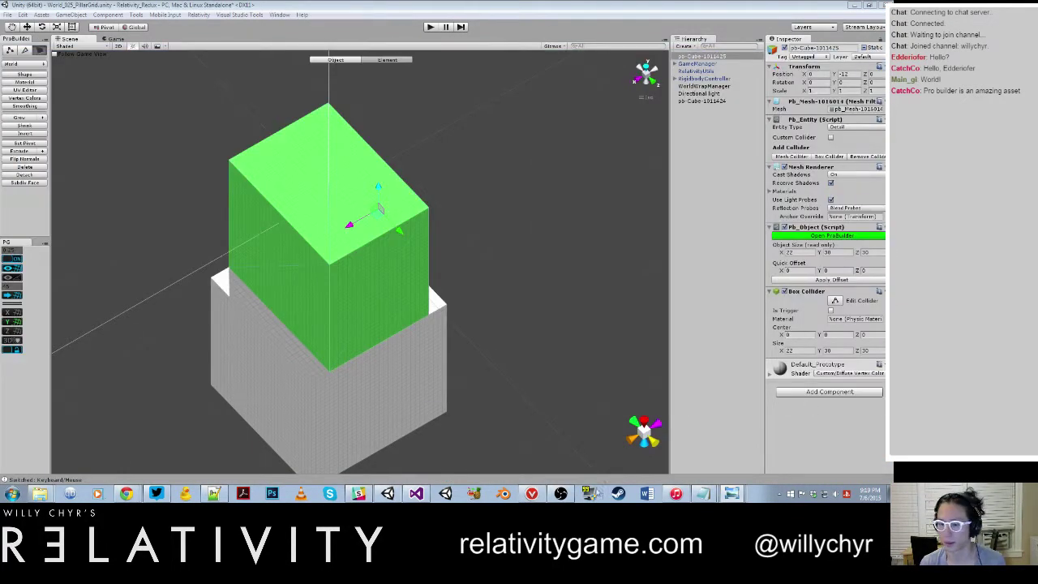
Search the computer for "kua" and launch the Kuadro reference-image viewer.
click(778, 494)
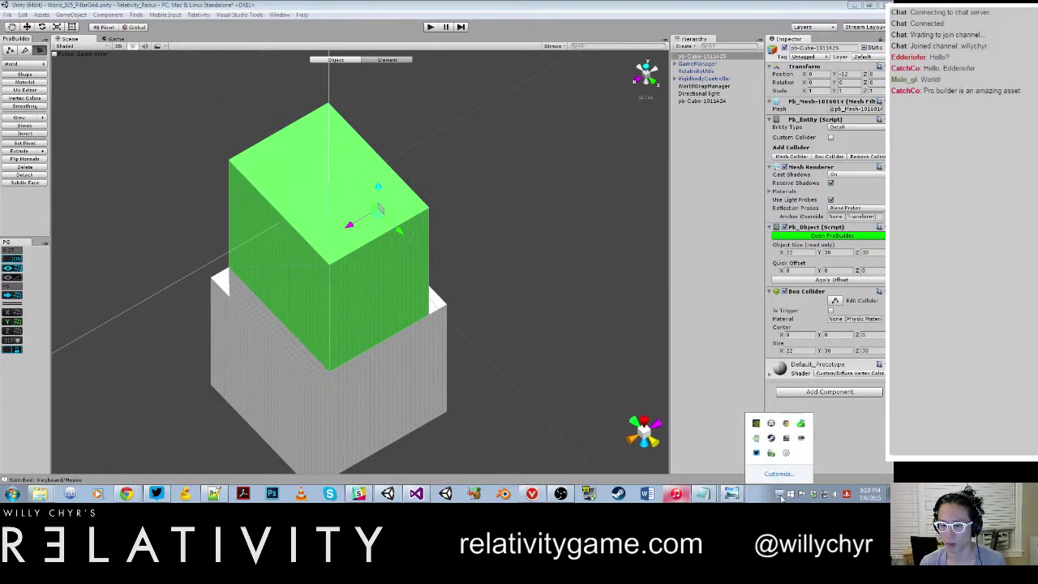
click(24, 493)
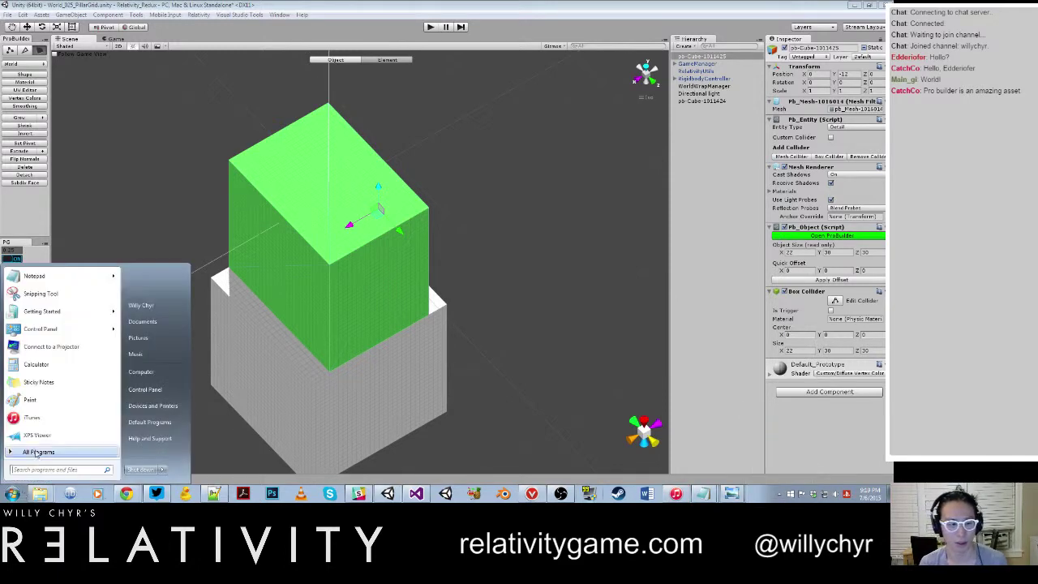
text(kua)
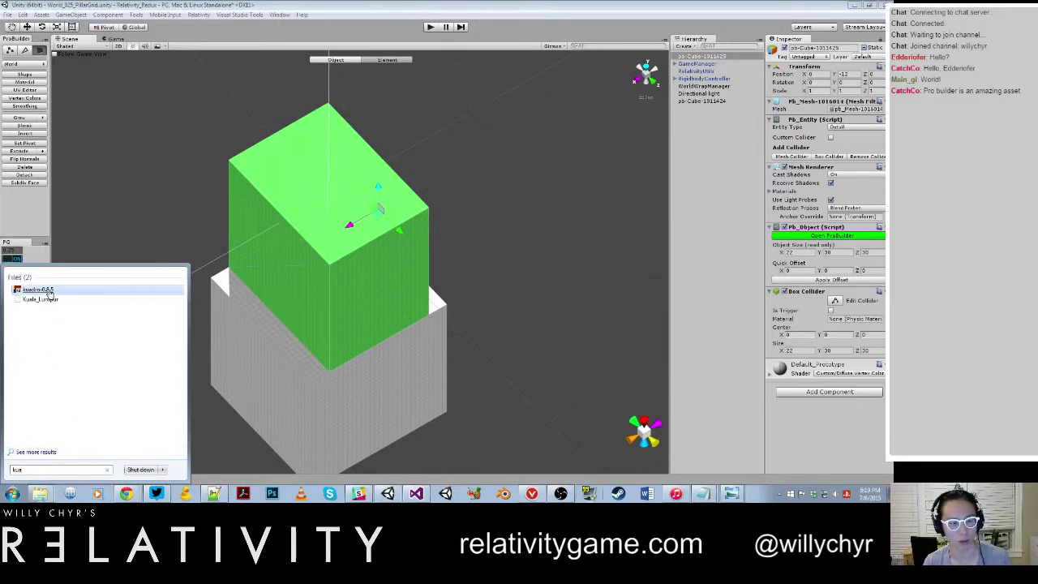
click(38, 290)
click(484, 254)
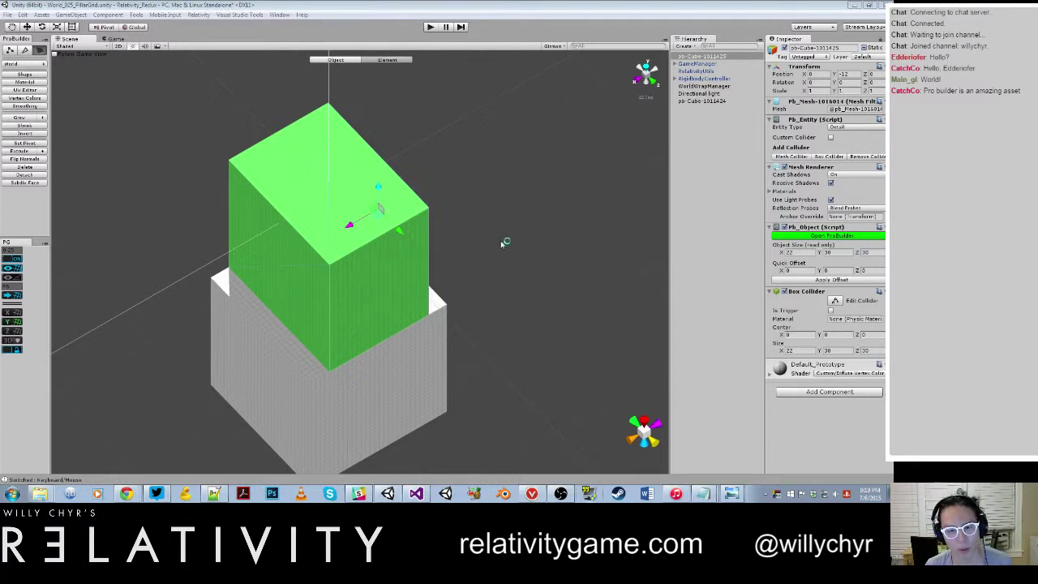
click(776, 493)
right_click(788, 455)
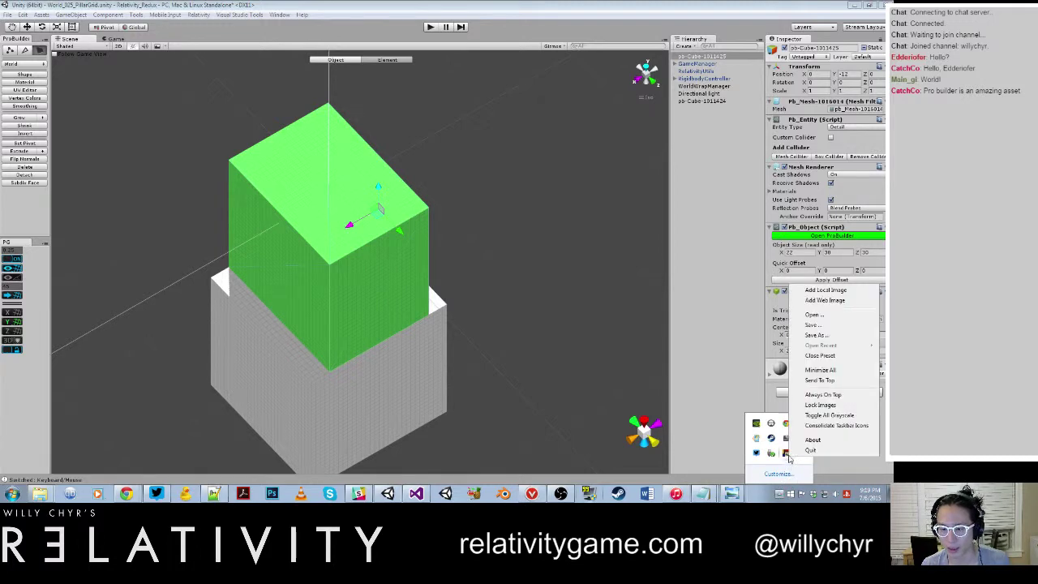
click(815, 316)
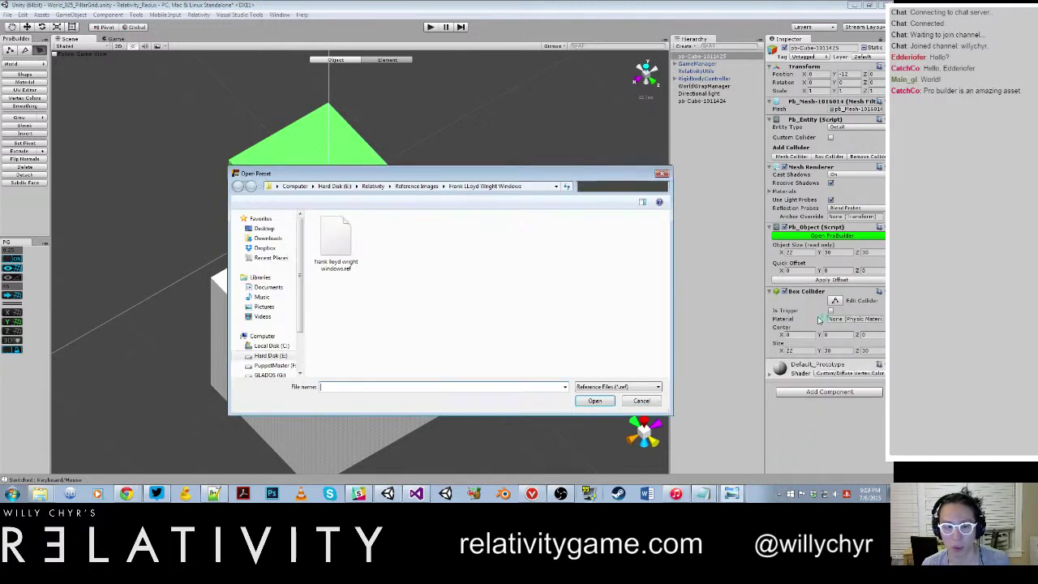
click(661, 402)
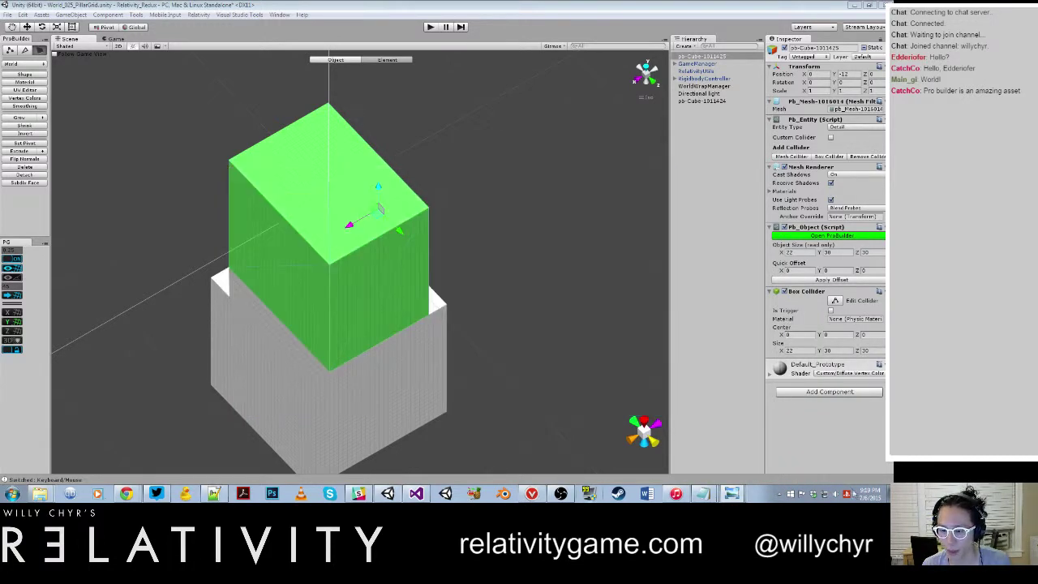
Start adding a local image in Kuadro and browse to Relativity > Reference Images > Repeating Architecture on Hard Disk (E:).
click(779, 493)
right_click(784, 454)
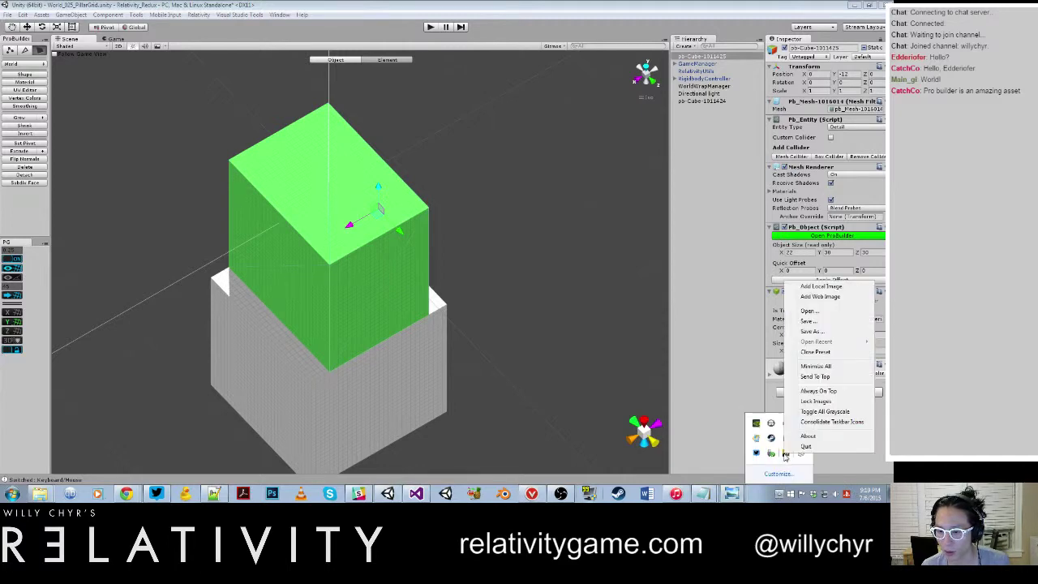
click(831, 286)
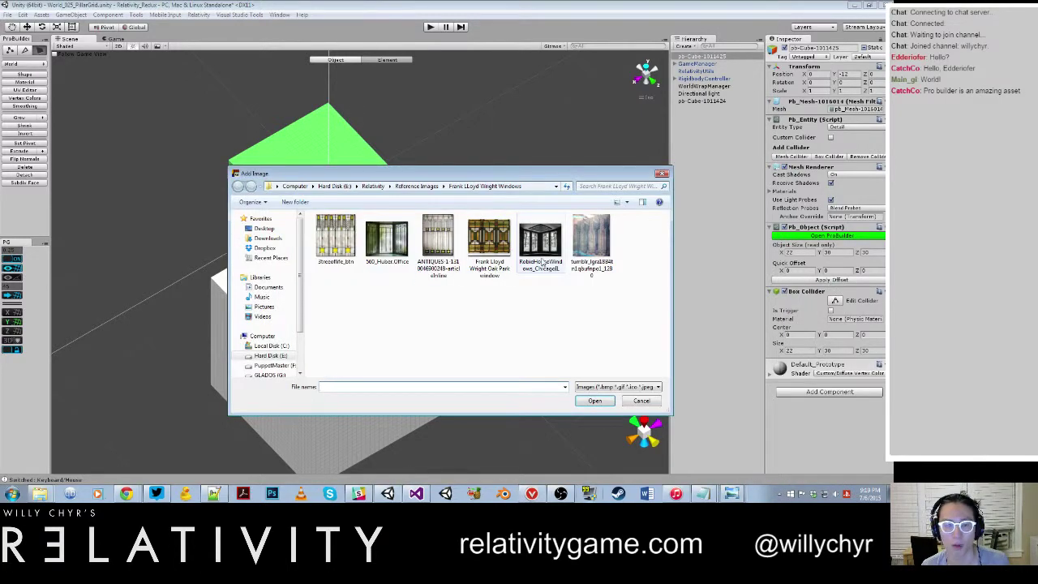
click(266, 229)
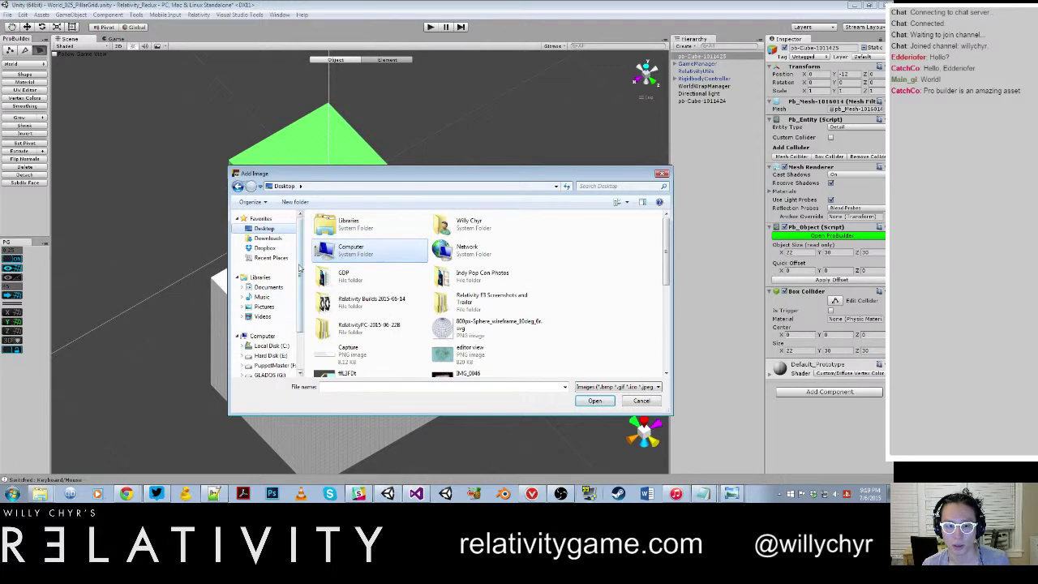
click(270, 355)
scroll(375, 292, down, 3)
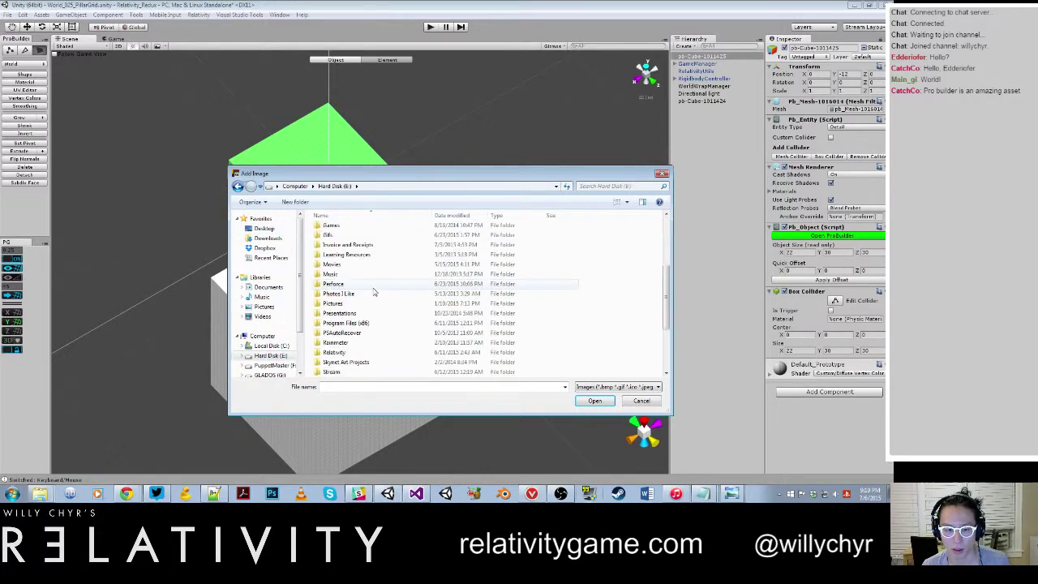
double_click(344, 352)
scroll(359, 297, down, 5)
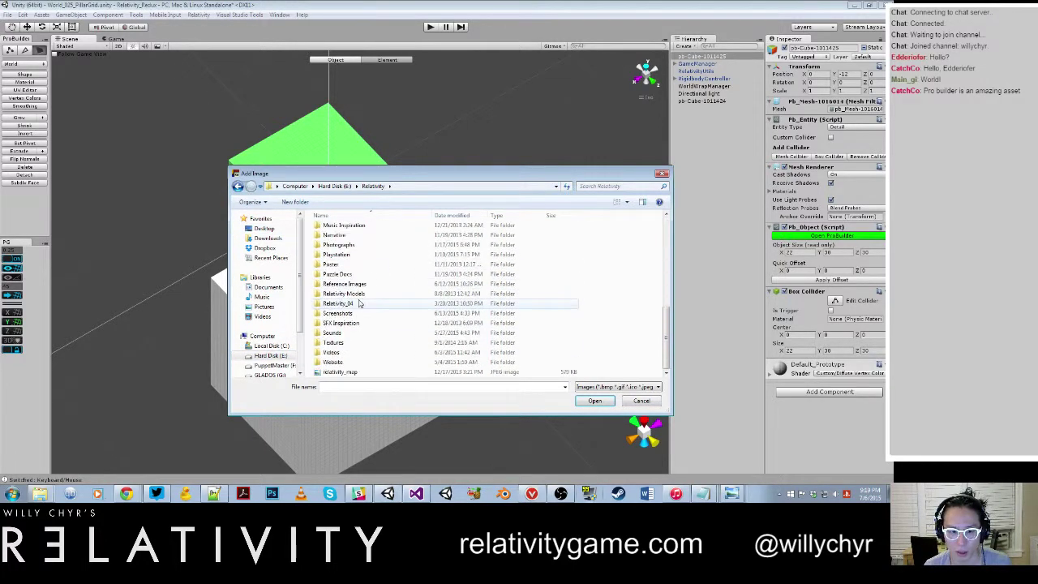
double_click(359, 284)
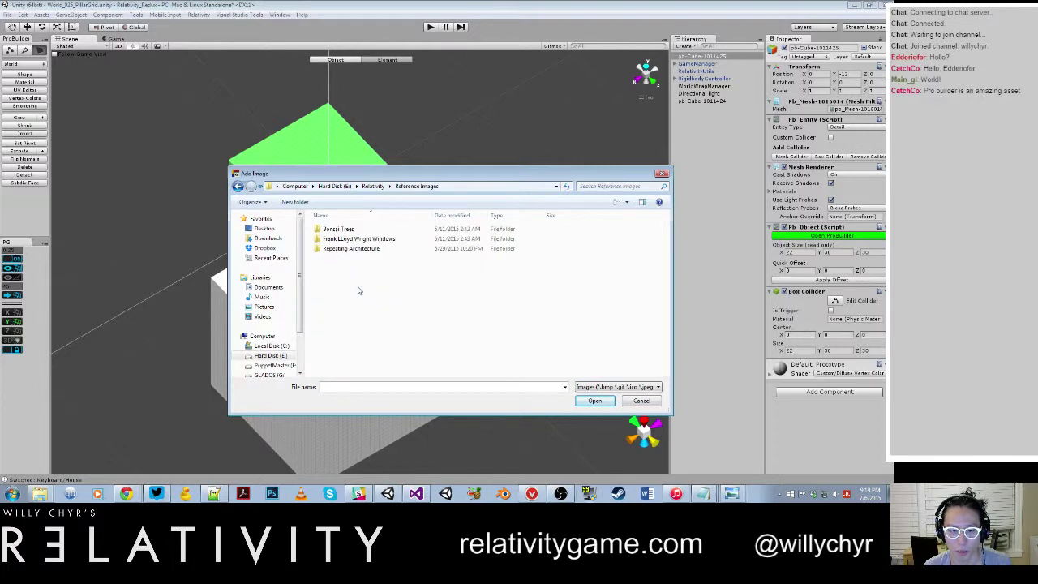
double_click(352, 248)
Find the H.Ferriss Paris visit image among the repeating-architecture pictures and add it to Kuadro.
scroll(589, 258, down, 1)
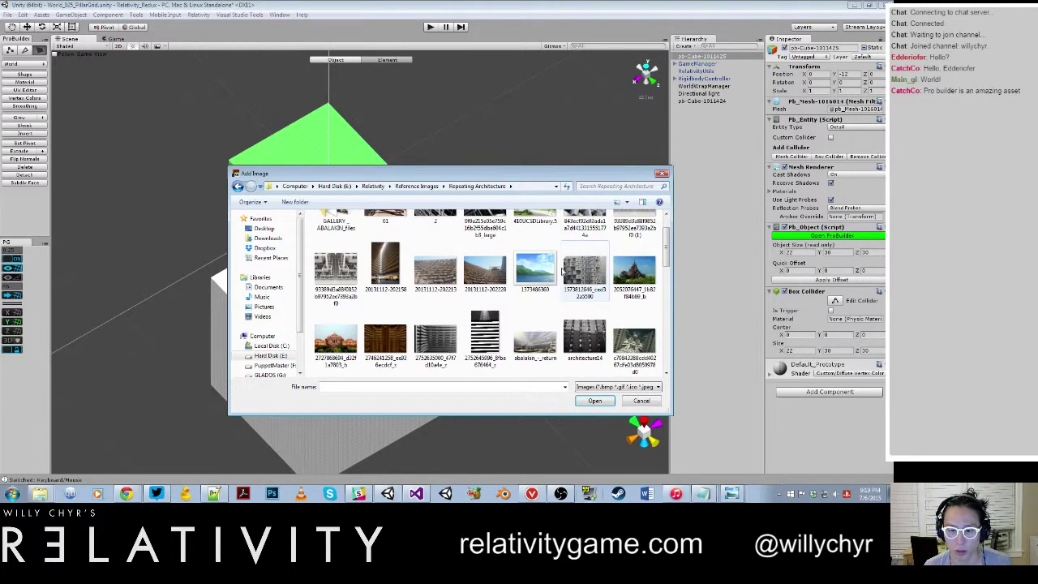
scroll(562, 272, down, 3)
scroll(525, 321, down, 1)
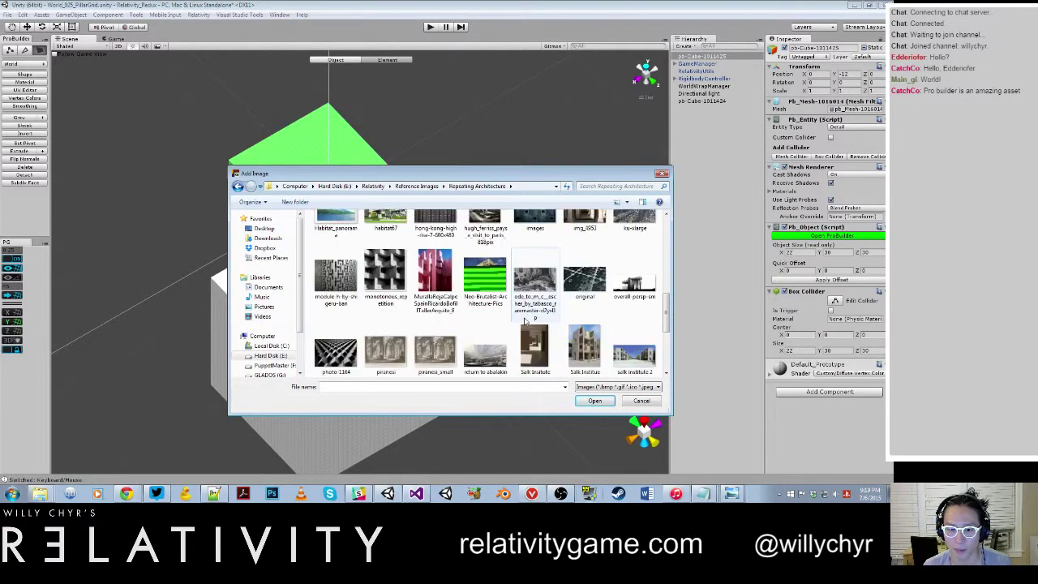
scroll(525, 321, down, 2)
scroll(525, 319, up, 3)
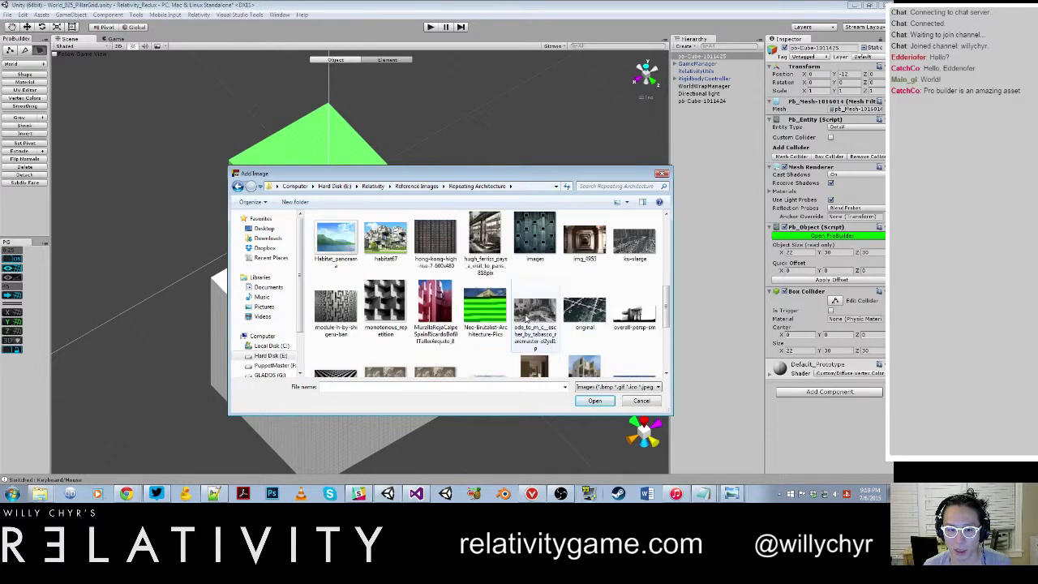
scroll(525, 319, up, 2)
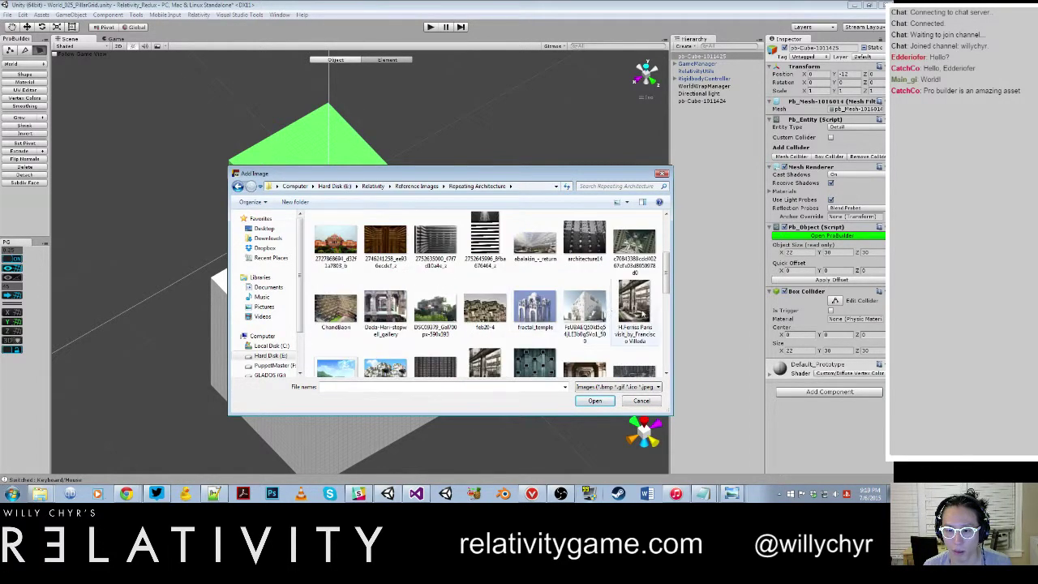
double_click(635, 312)
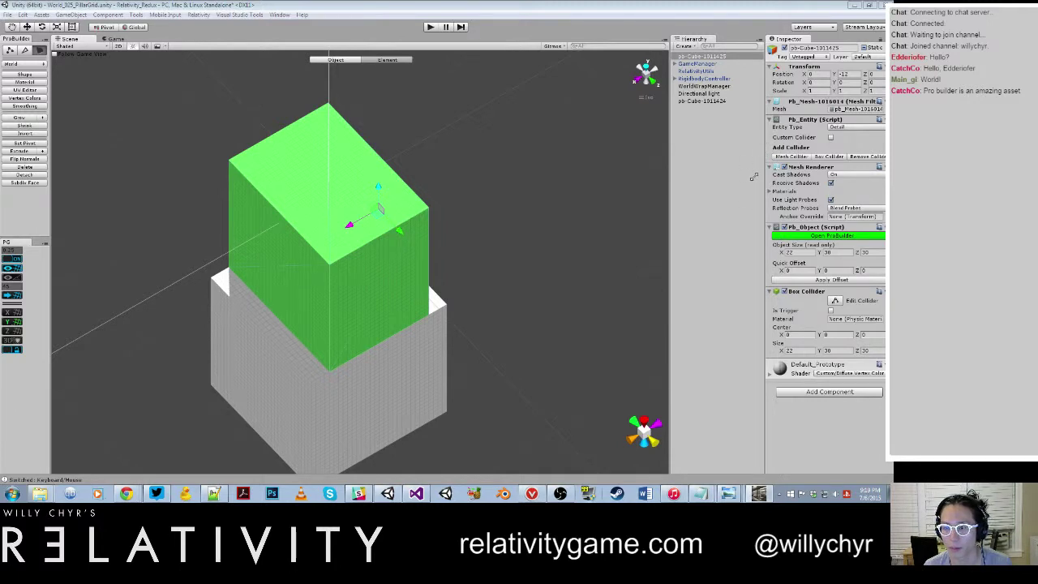
right_click(706, 176)
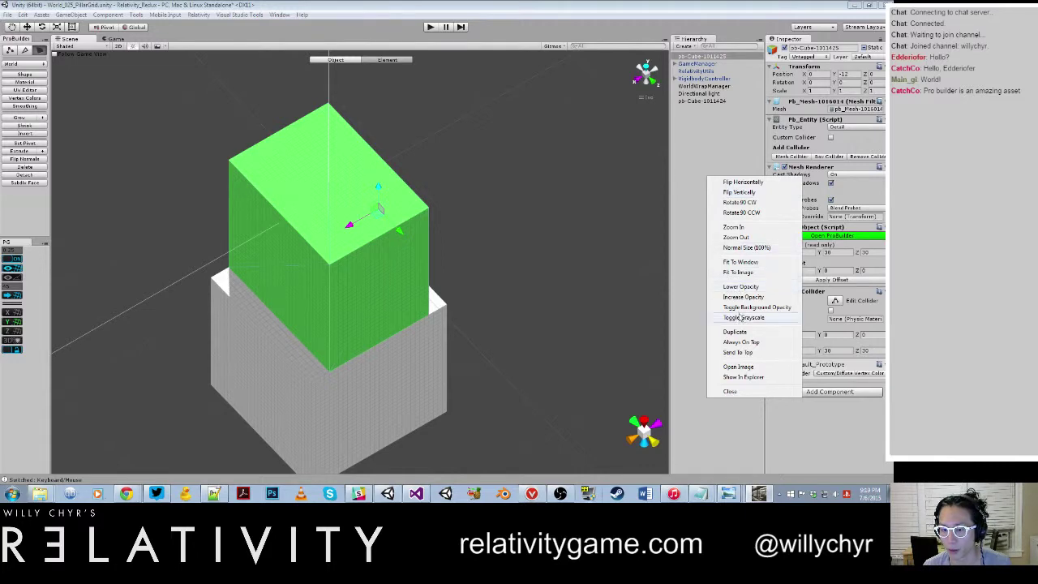
click(730, 391)
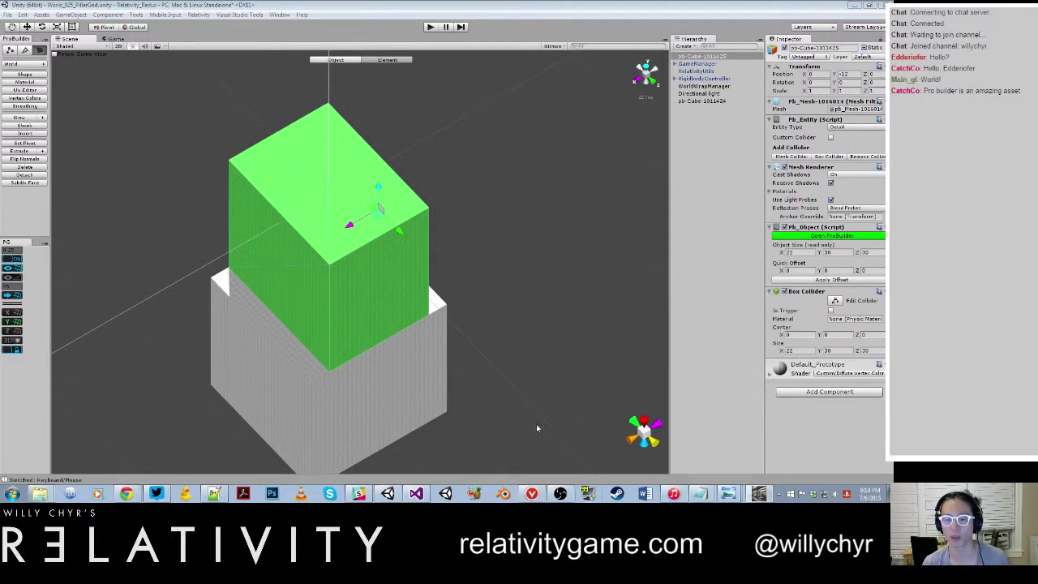
Move one Z-side face of the upper green cube inward by 4 units, making the cube 26 units deep.
click(547, 343)
scroll(280, 265, up, 10)
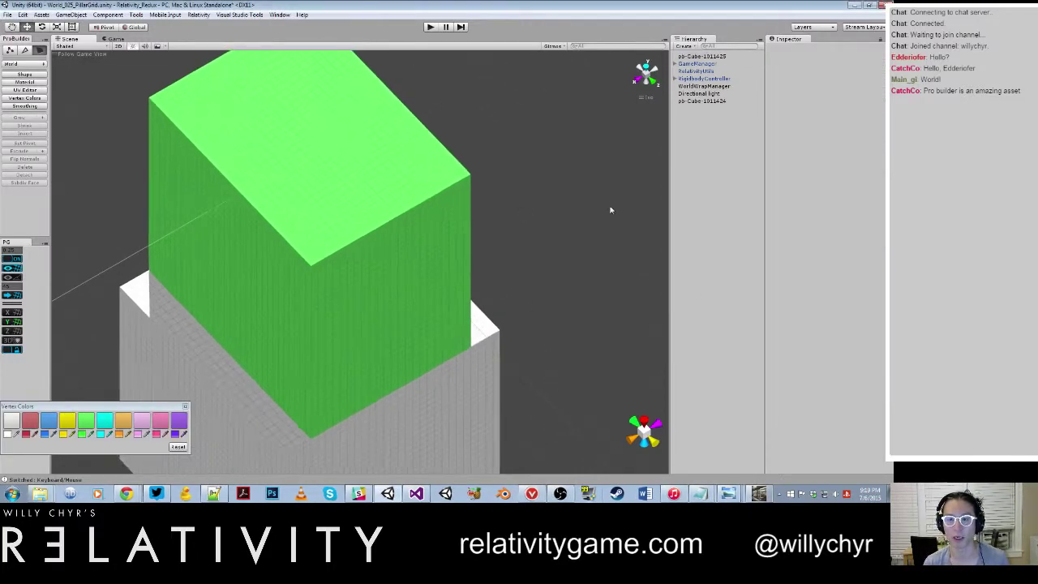
alt+drag(612, 208, 470, 283)
right_drag(470, 281, 417, 297)
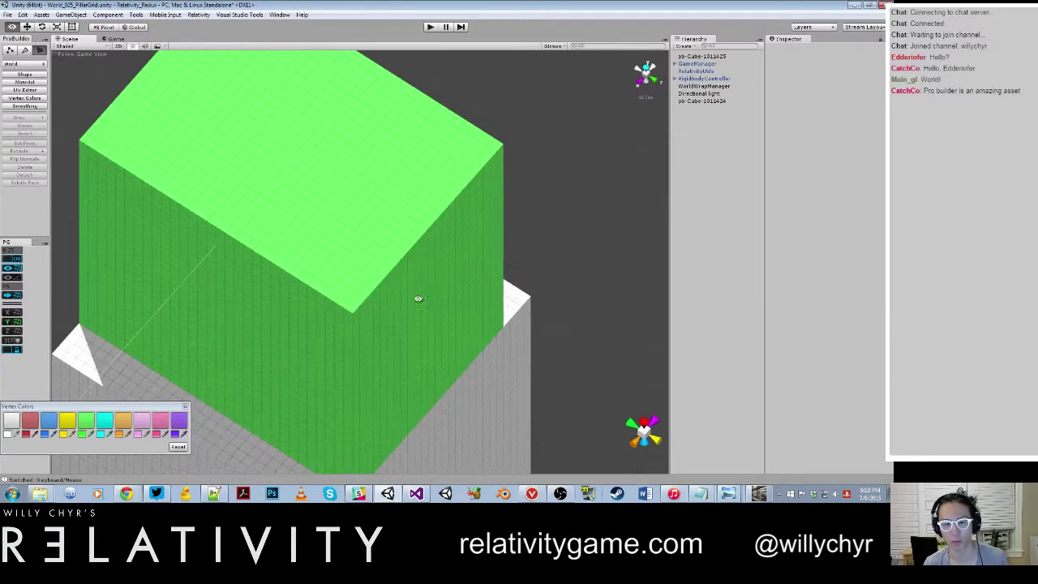
click(424, 302)
key(g)
click(435, 315)
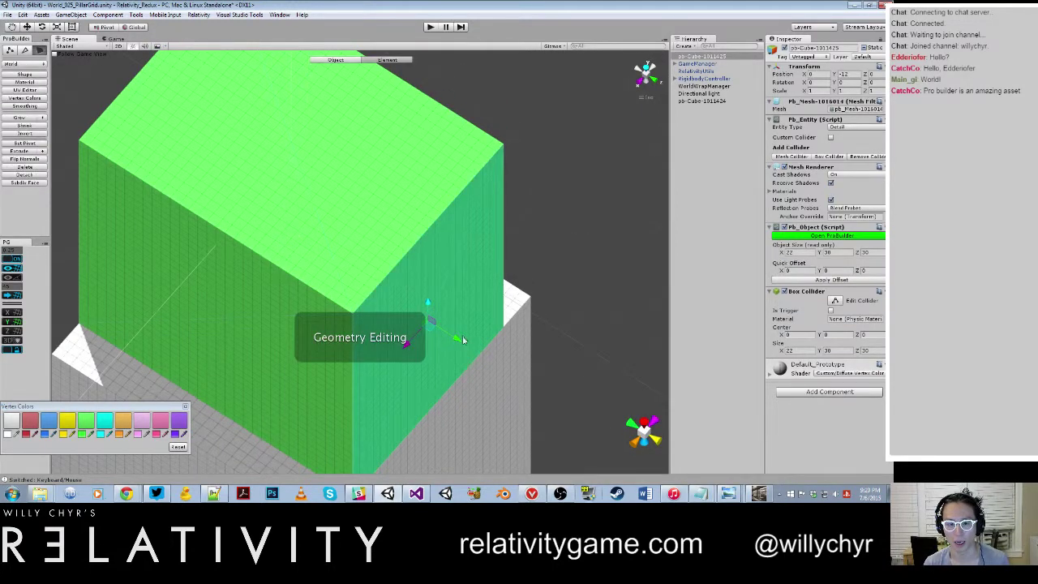
drag(458, 339, 422, 318)
Move the opposite Z-side face of the green cube inward by 4 units, making the cube 22 units deep.
alt+drag(343, 310, 510, 269)
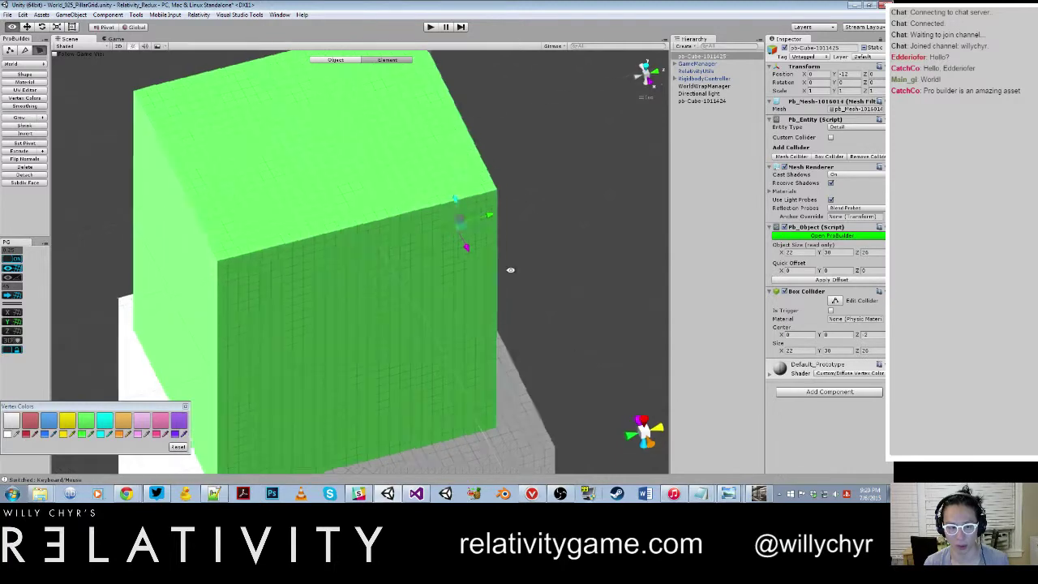
alt+drag(402, 306, 438, 262)
right_drag(437, 261, 482, 284)
drag(438, 136, 387, 123)
Leave geometry editing and reset the green cube's pivot to its center.
key(g)
key(ctrl+j)
scroll(408, 146, down, 5)
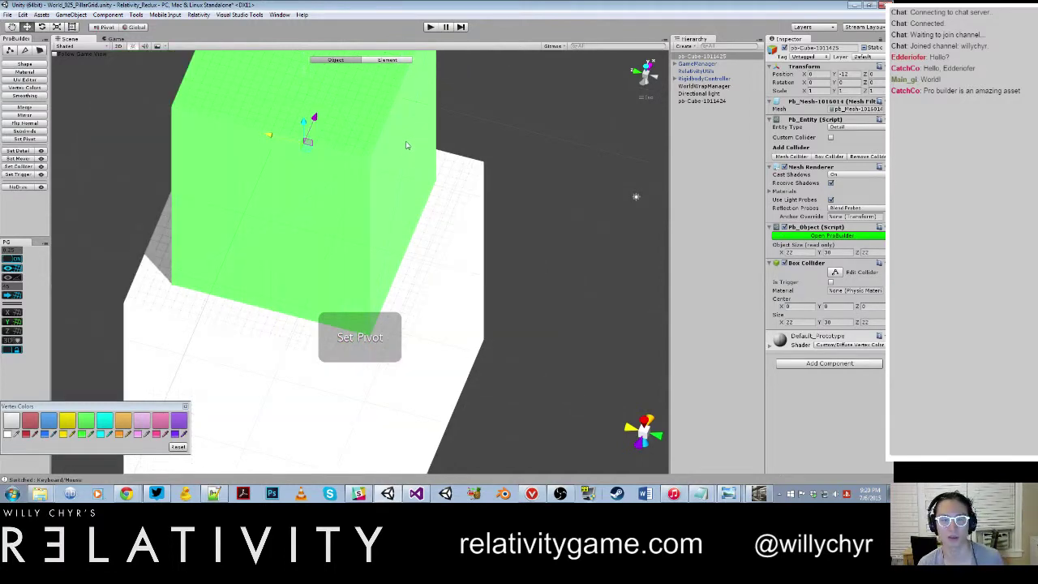
alt+drag(454, 232, 450, 229)
key(ctrl+j)
scroll(466, 226, down, 5)
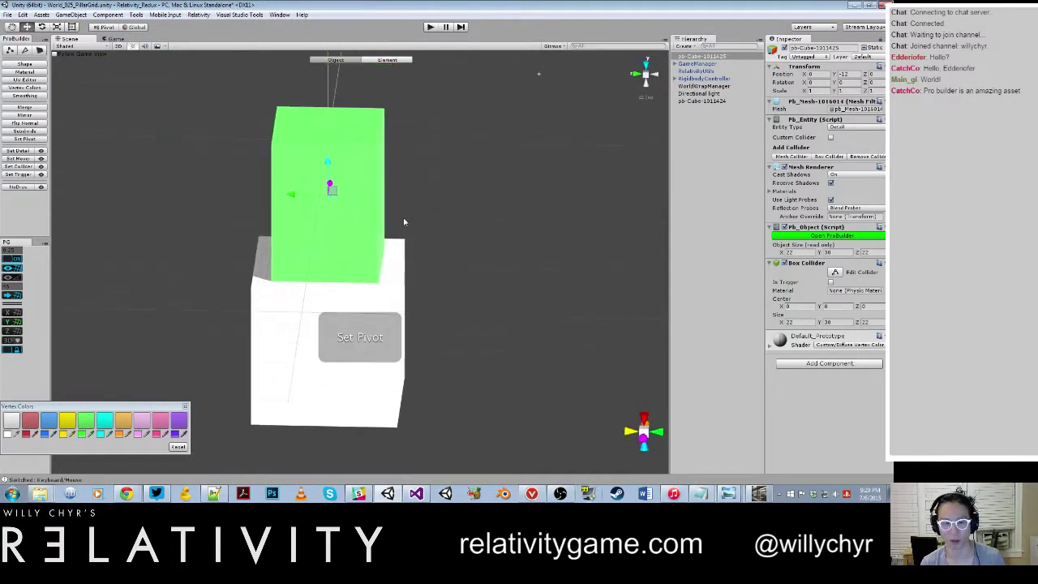
Examine the proportions of the stacked green and white cubes from several angles and distances.
scroll(351, 198, down, 4)
scroll(397, 199, up, 5)
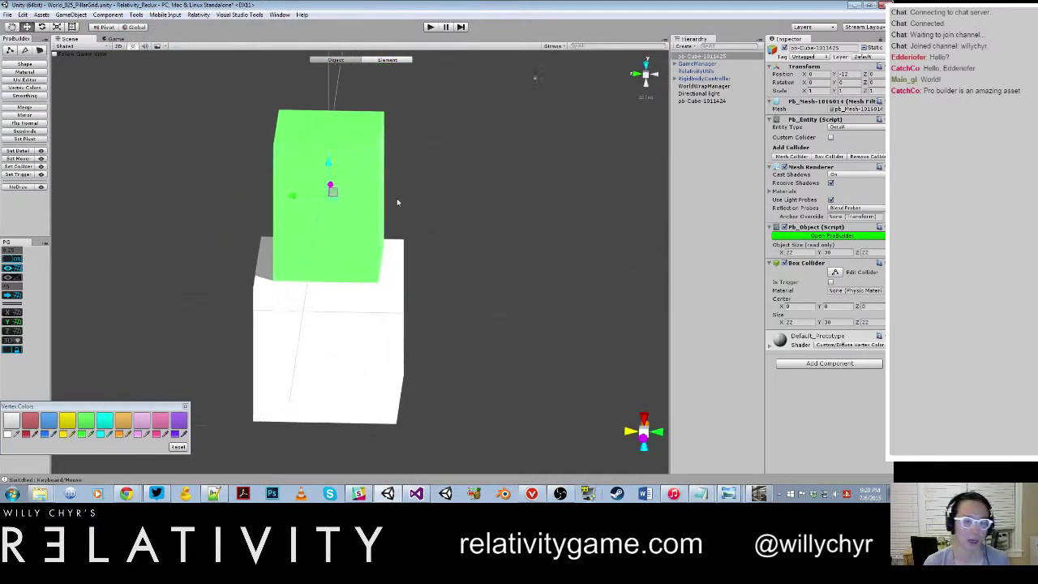
alt+drag(397, 201, 547, 261)
scroll(548, 261, up, 5)
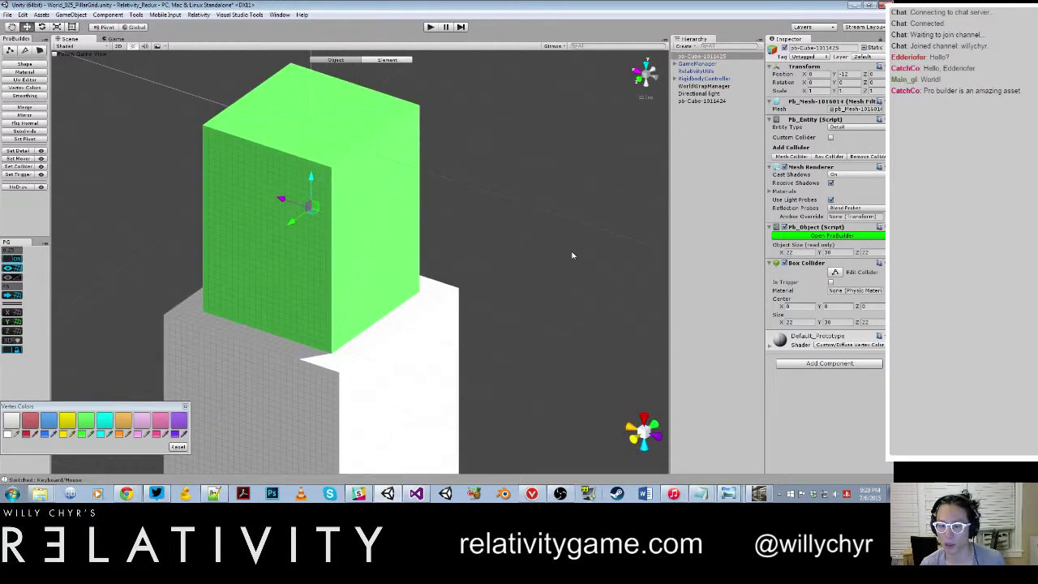
click(601, 362)
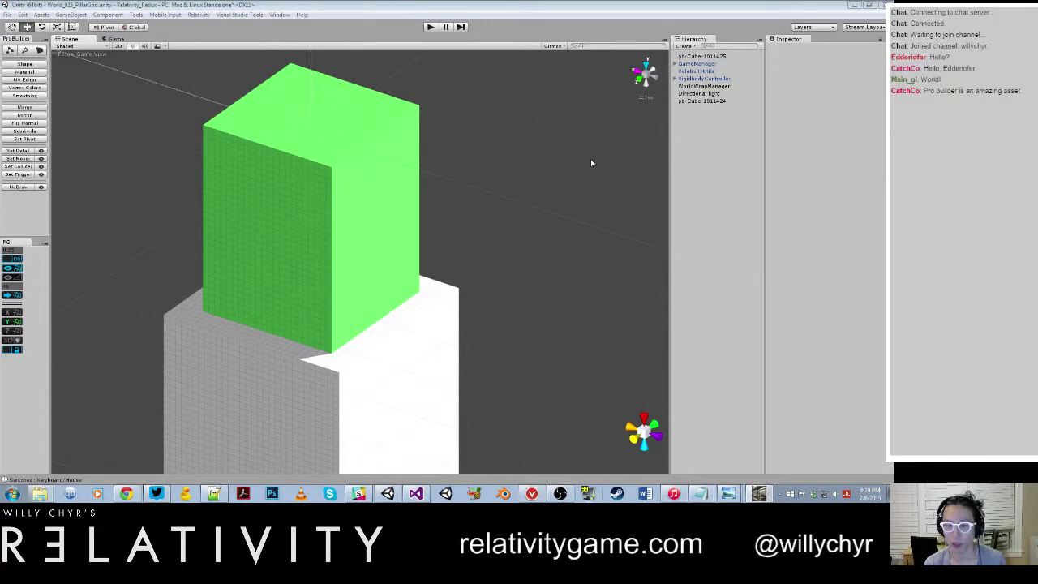
click(333, 254)
scroll(332, 248, down, 12)
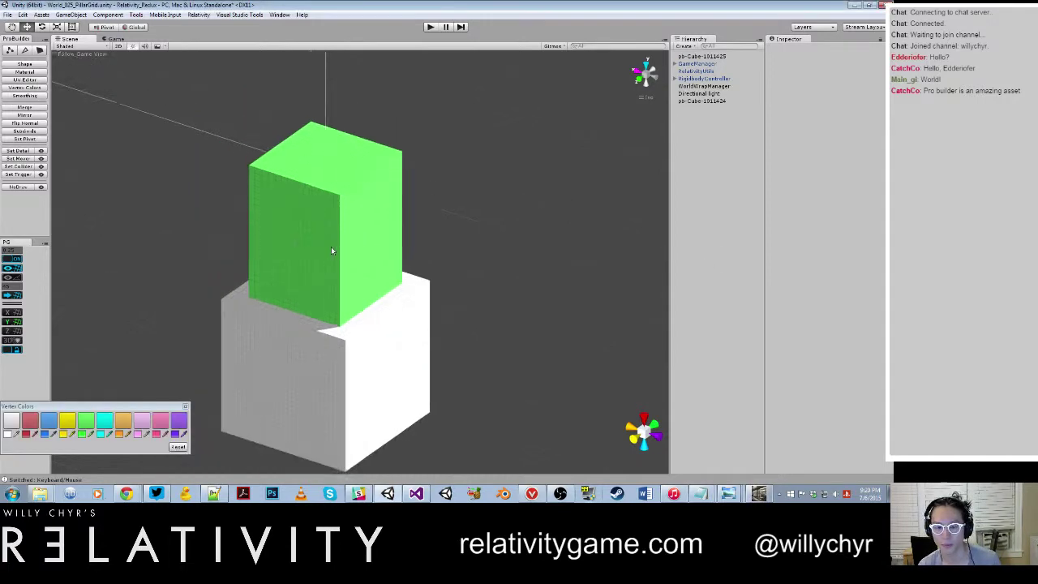
alt+drag(331, 247, 362, 260)
scroll(358, 243, up, 4)
click(351, 206)
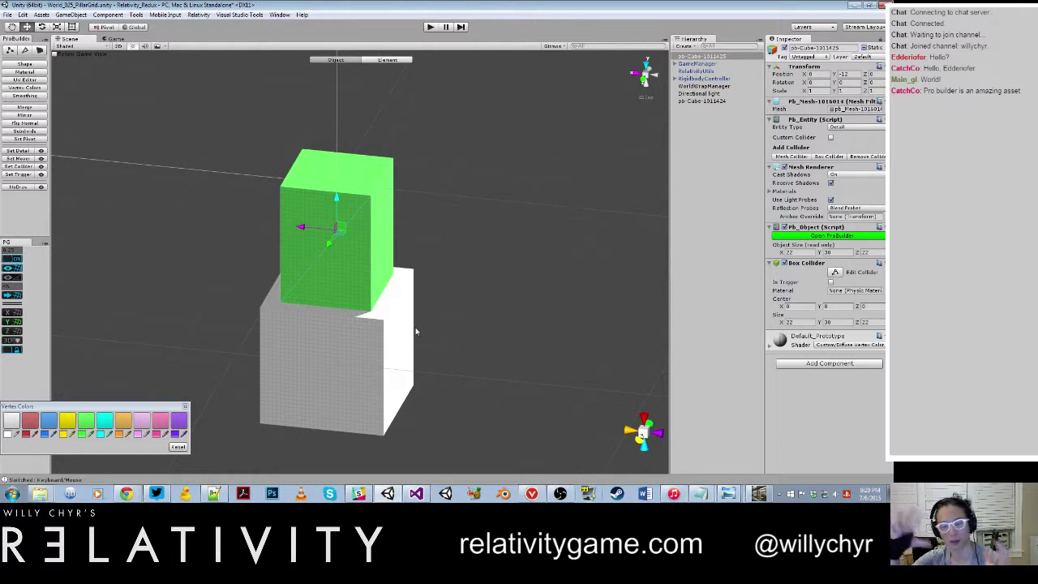
scroll(416, 327, down, 3)
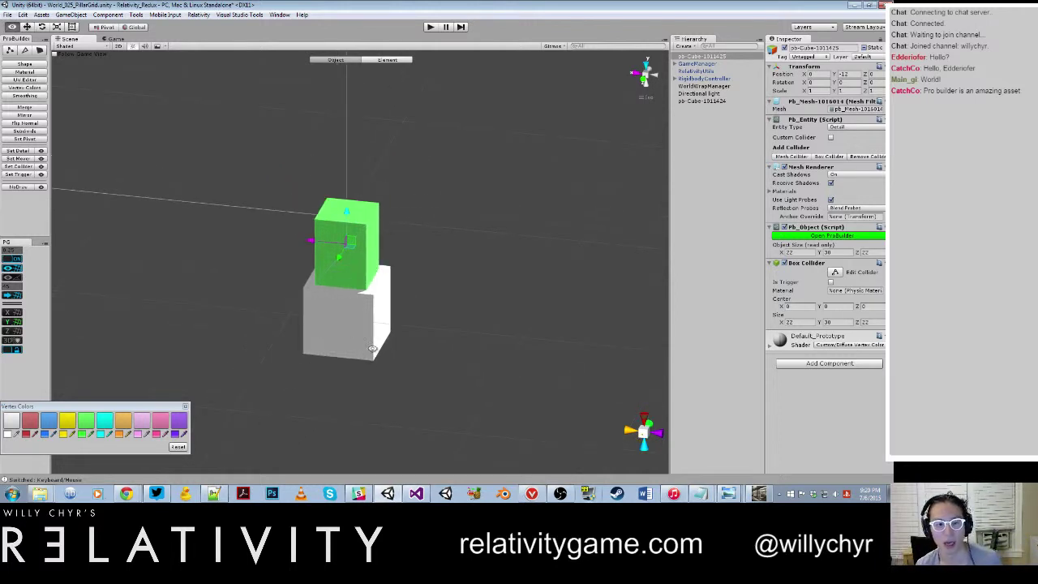
Examine the green and white cube stack from underneath, from above and up close.
alt+drag(397, 432, 365, 219)
alt+drag(366, 347, 357, 309)
click(328, 217)
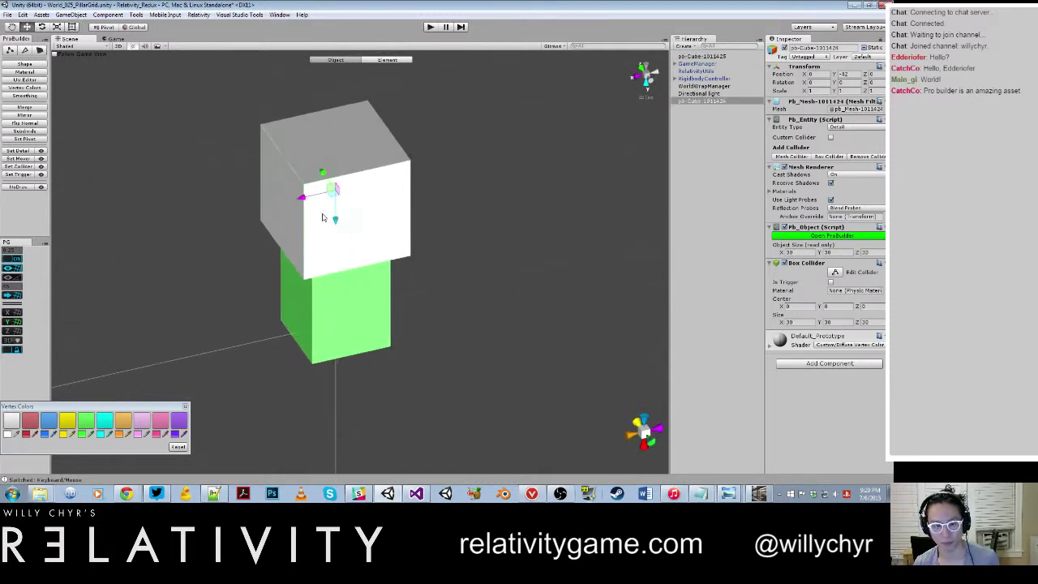
alt+drag(373, 220, 283, 229)
scroll(283, 229, up, 3)
click(300, 192)
scroll(300, 191, down, 8)
alt+drag(301, 191, 365, 203)
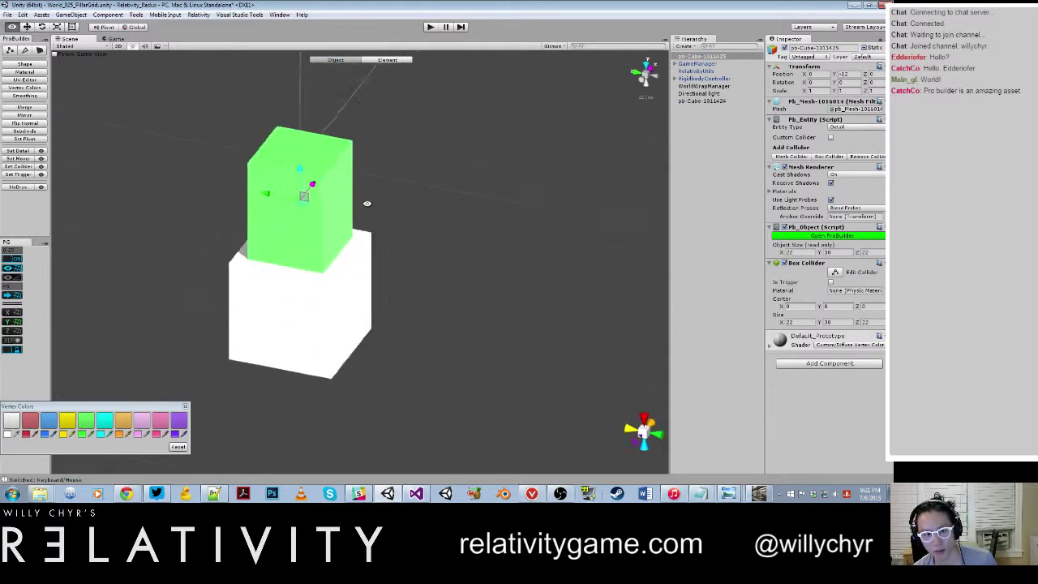
scroll(322, 164, up, 5)
middle_drag(321, 165, 377, 231)
scroll(378, 223, up, 10)
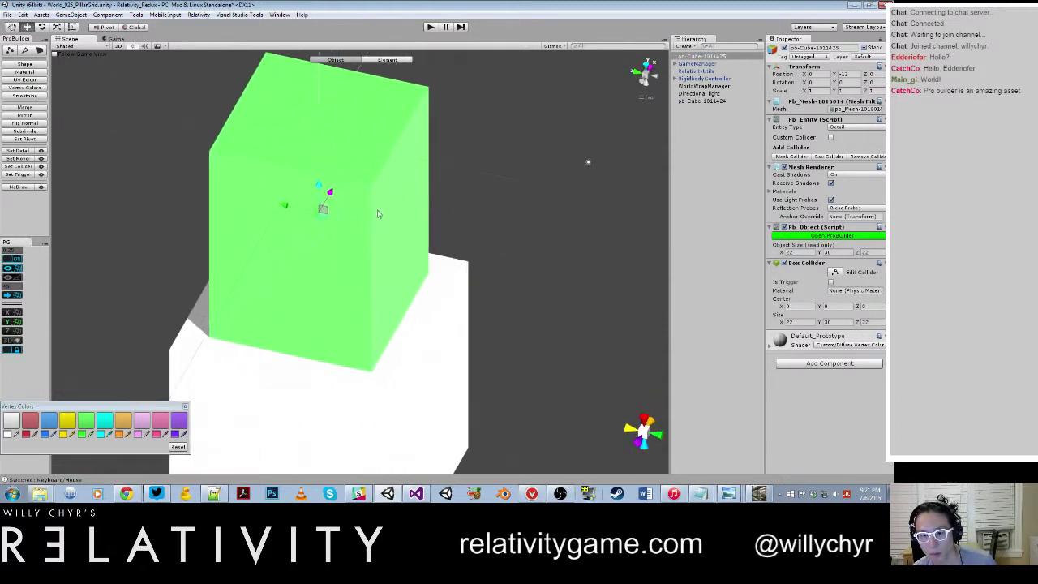
scroll(365, 268, down, 3)
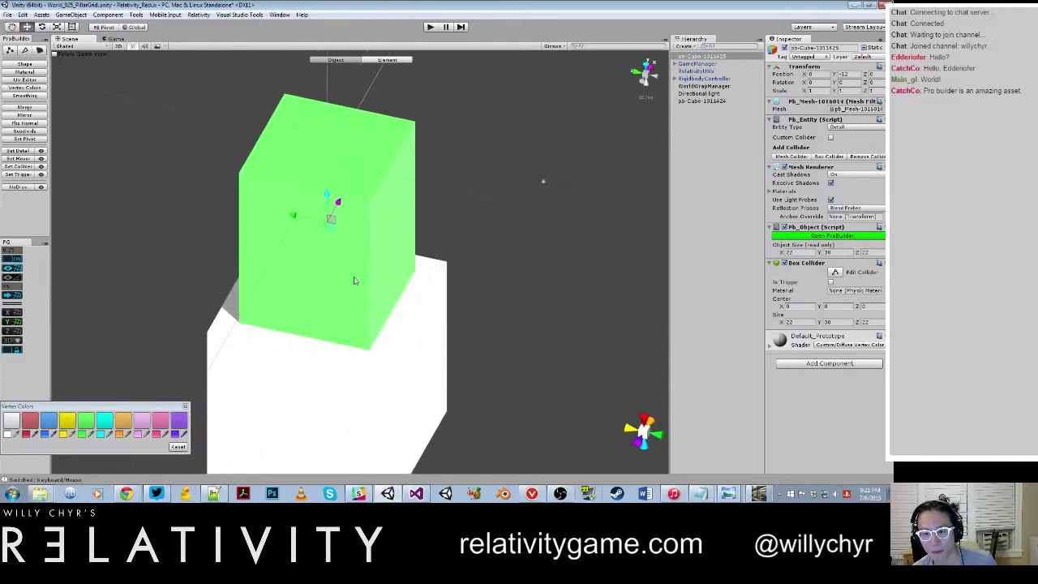
alt+drag(354, 281, 396, 216)
Duplicate the white base cube twice along the Z axis, placing one copy at Z 59 and the other at Z 30.
click(403, 305)
scroll(404, 305, down, 2)
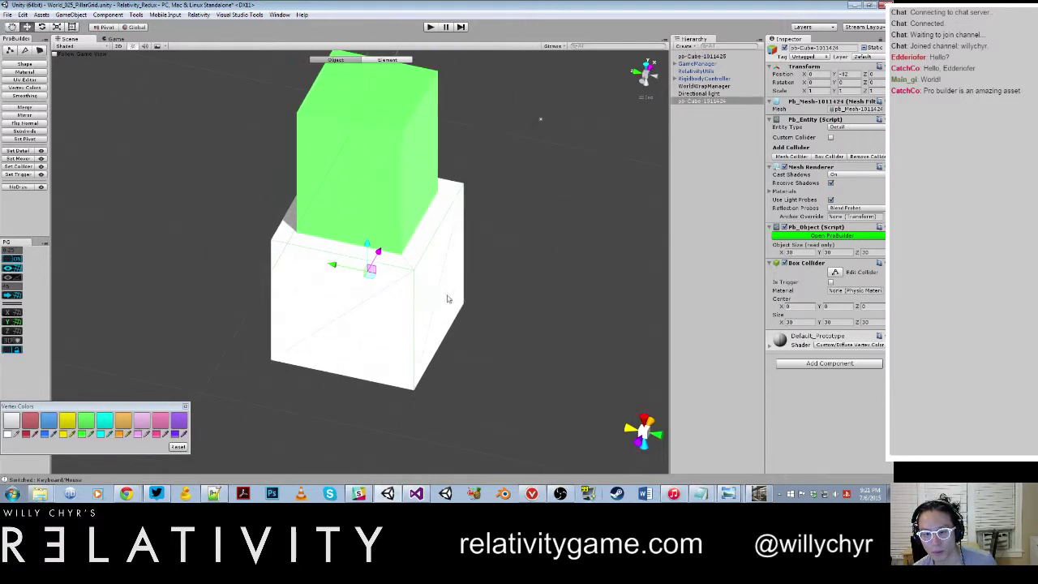
scroll(599, 314, up, 1)
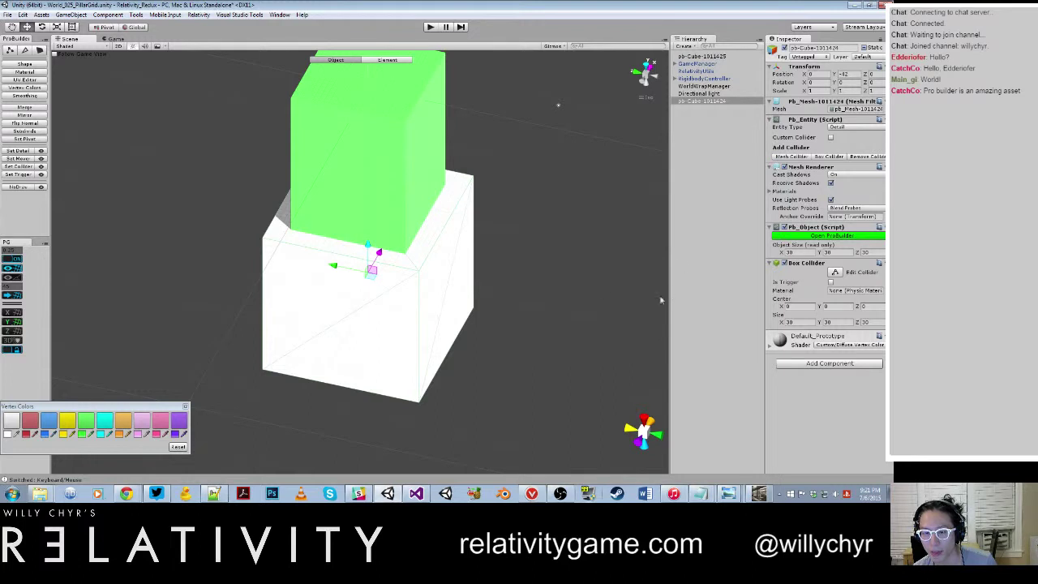
alt+drag(373, 308, 469, 322)
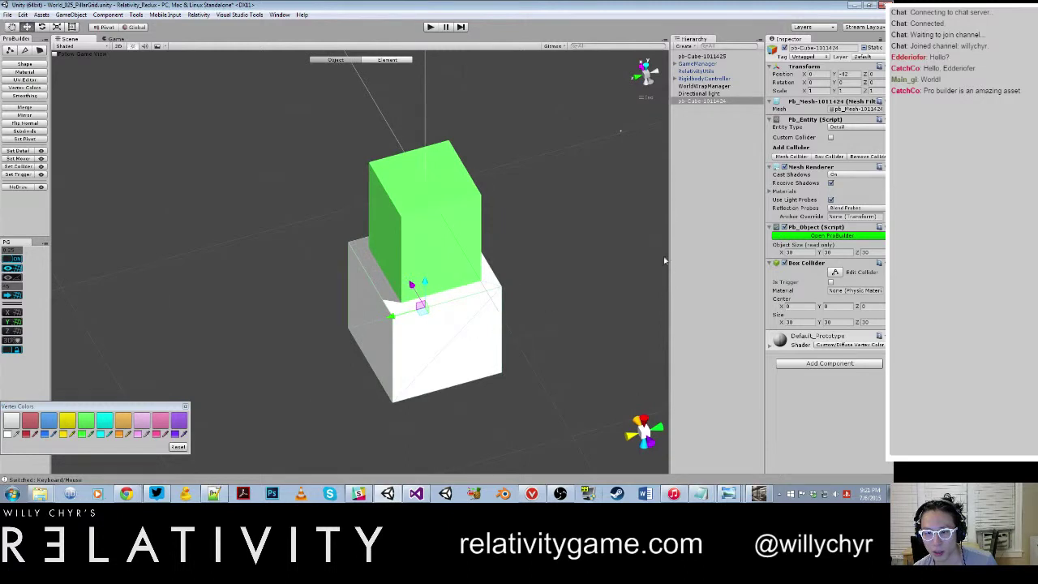
alt+drag(403, 302, 391, 323)
alt+drag(456, 318, 262, 313)
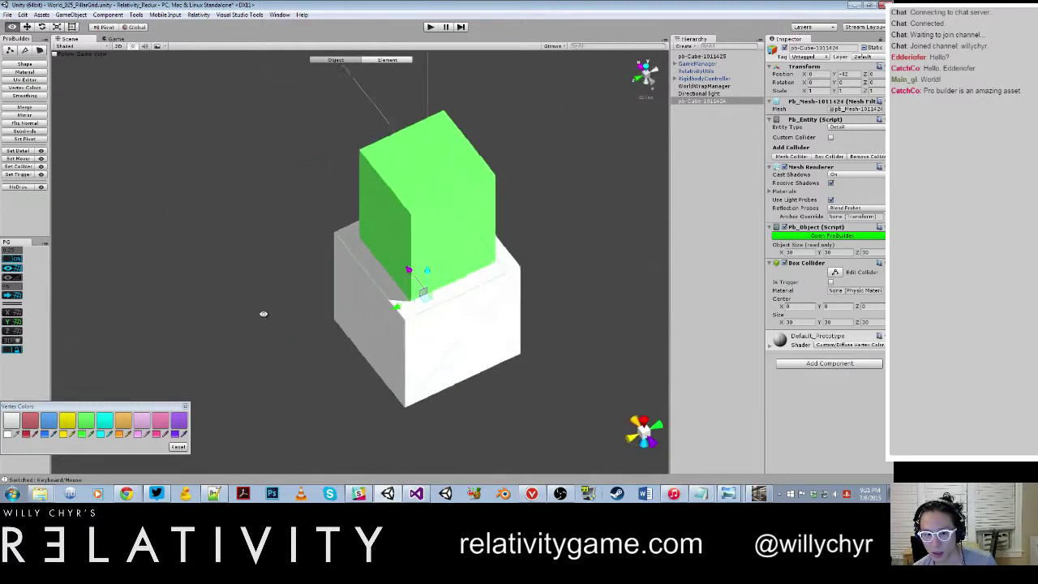
scroll(284, 311, down, 10)
scroll(344, 311, up, 5)
alt+drag(399, 312, 267, 317)
key(ctrl+d)
key(ctrl+d)
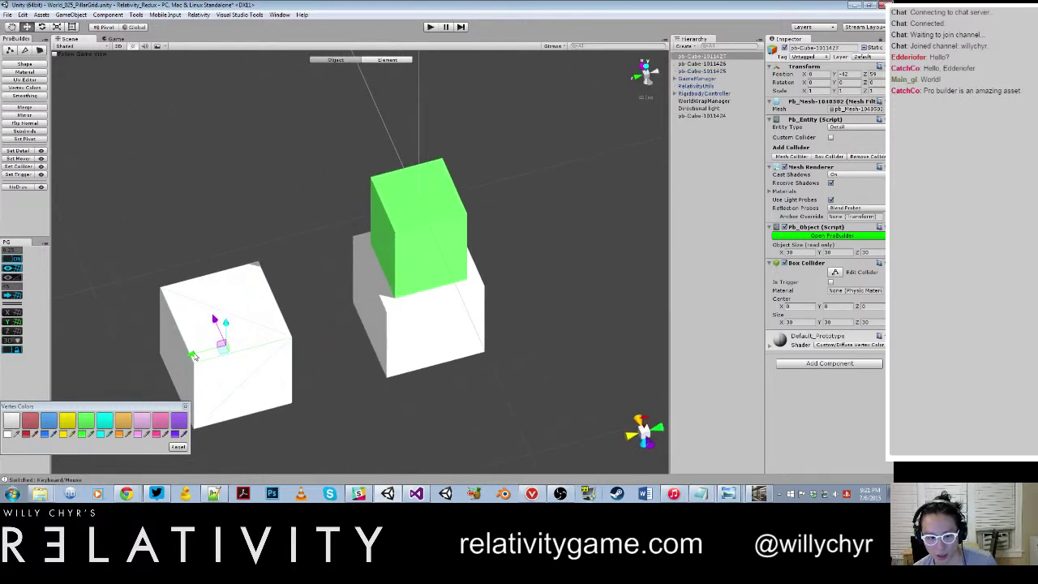
drag(198, 354, 290, 335)
Color all faces of the middle cube yellow in geometry editing and clear the selection.
key(g)
key(ctrl+a)
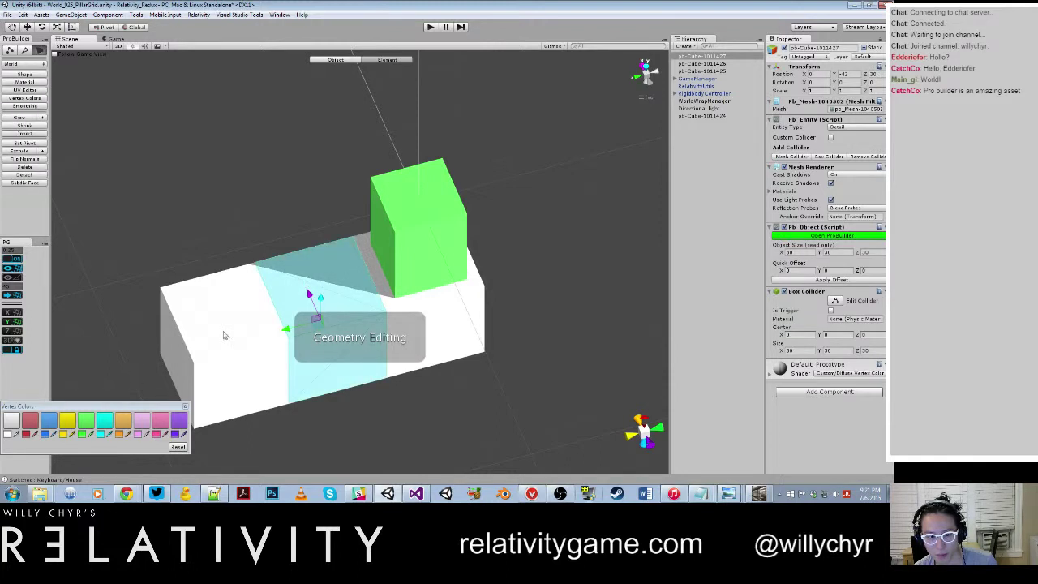
click(66, 419)
click(233, 227)
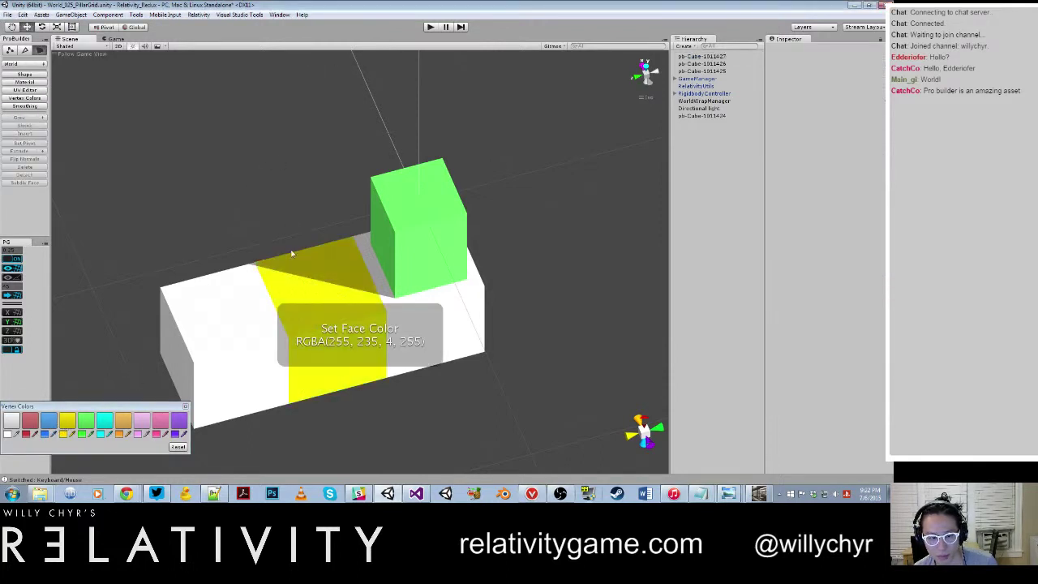
Return to object editing and move the outermost white cube to Z 60 so it sits flush against the yellow cube.
scroll(300, 288, up, 3)
middle_drag(300, 289, 376, 267)
scroll(375, 268, up, 4)
key(g)
click(375, 269)
scroll(336, 282, down, 6)
click(334, 282)
scroll(334, 282, up, 4)
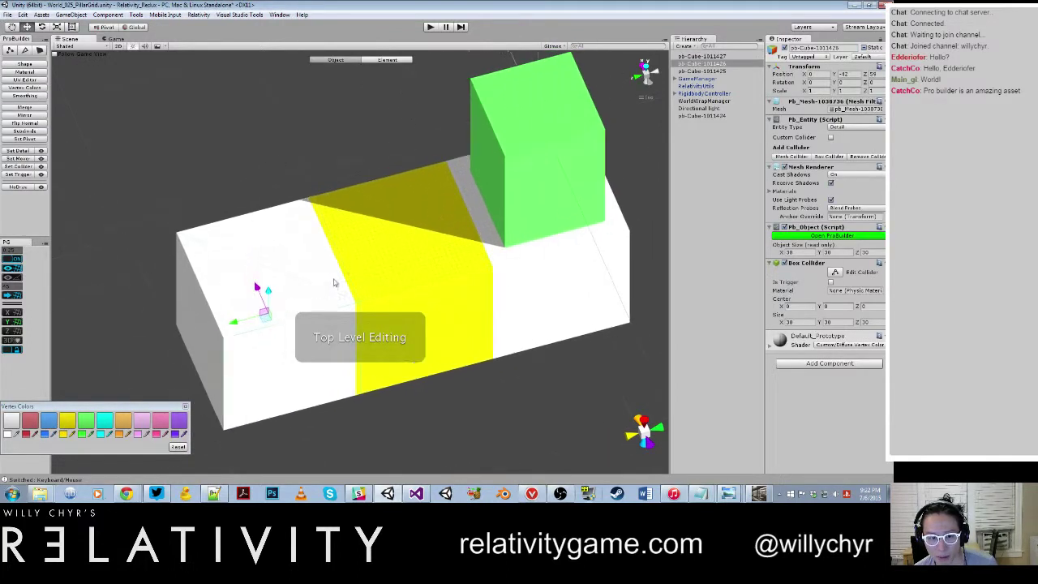
drag(233, 326, 189, 338)
click(379, 286)
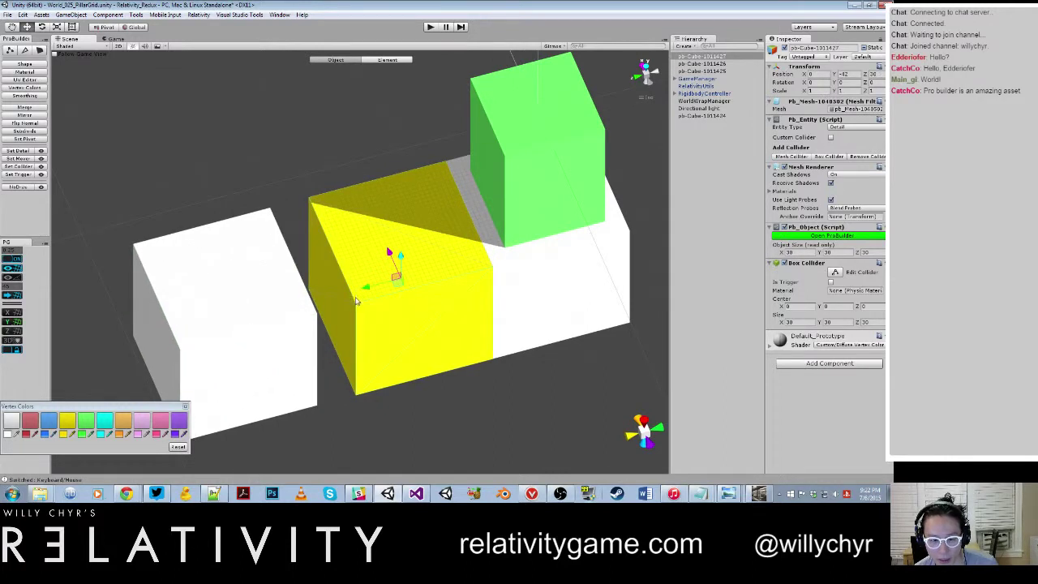
mouse_move(365, 291)
mouse_down()
mouse_move(358, 298)
mouse_move(369, 298)
mouse_up()
click(287, 308)
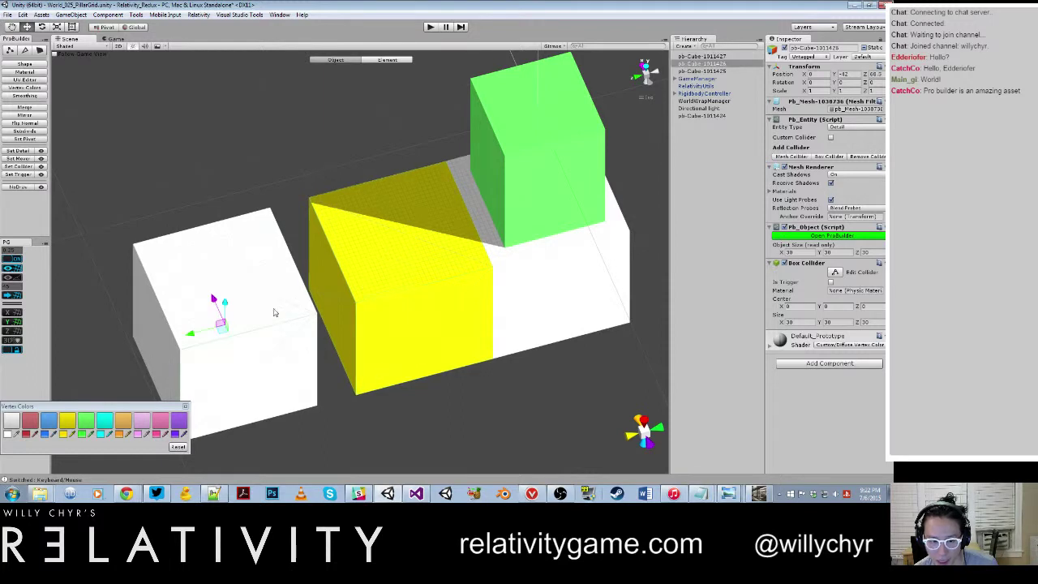
drag(207, 328, 236, 331)
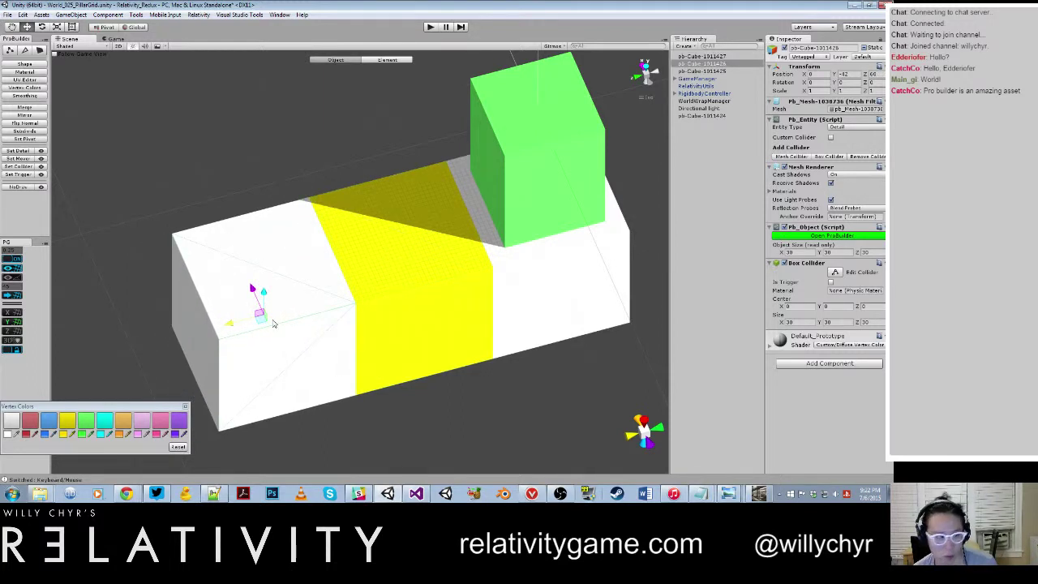
Examine the row of white and yellow cubes from below, from the side and up close.
alt+drag(344, 304, 400, 335)
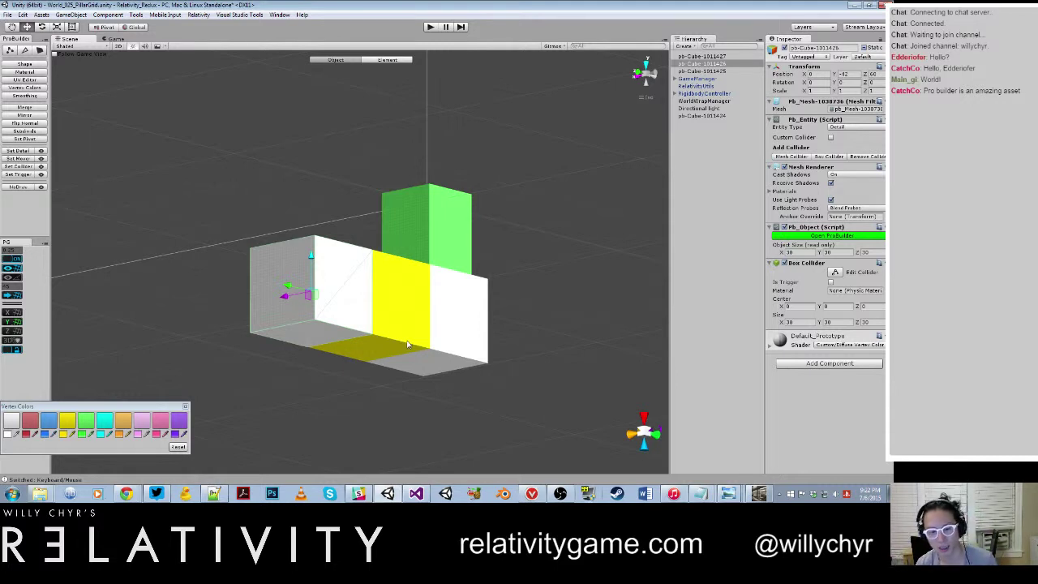
alt+drag(408, 344, 376, 384)
scroll(392, 301, up, 3)
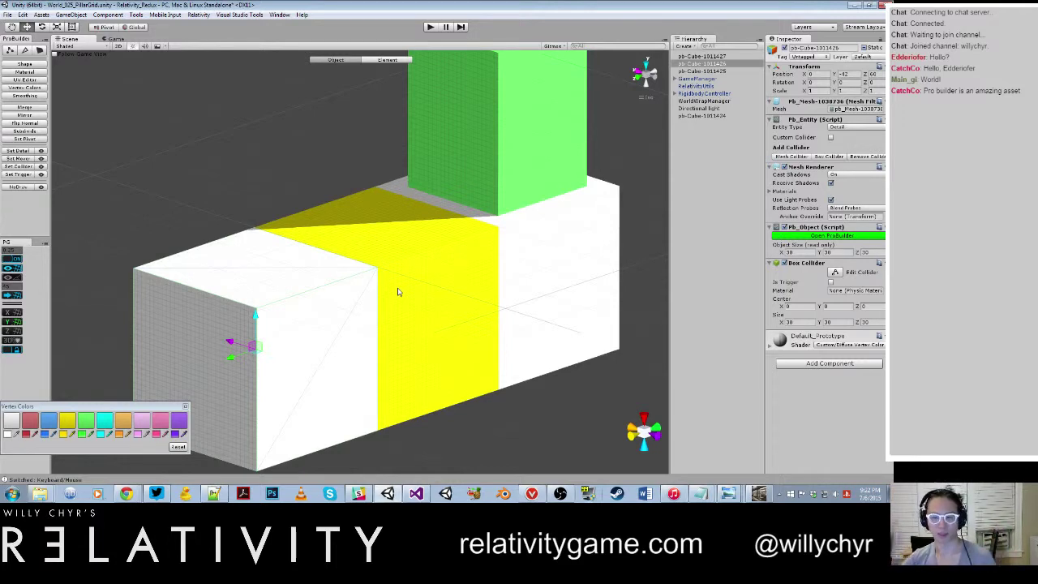
scroll(405, 223, down, 3)
scroll(401, 232, up, 12)
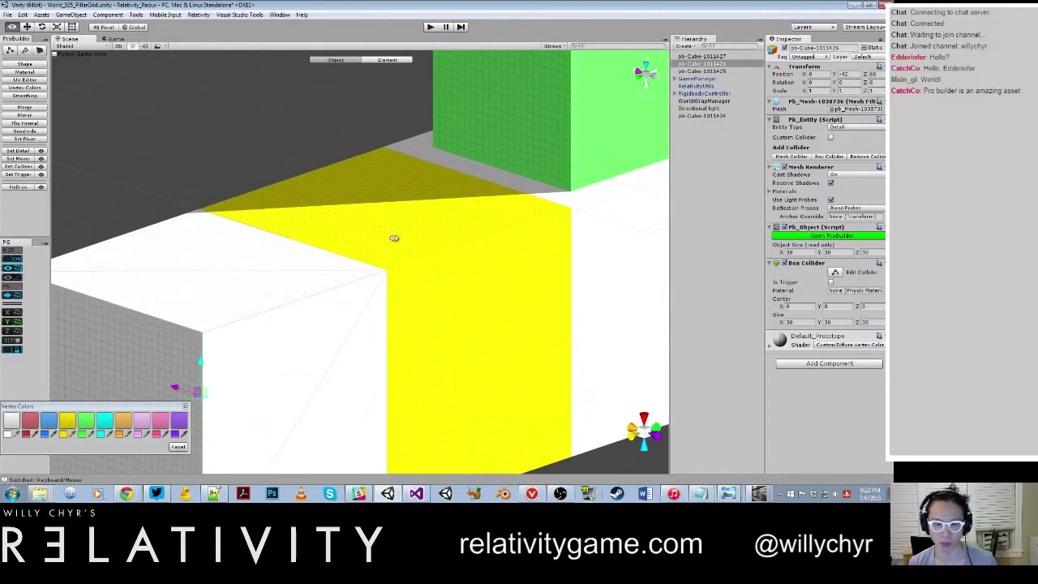
alt+drag(394, 237, 403, 289)
scroll(403, 290, down, 11)
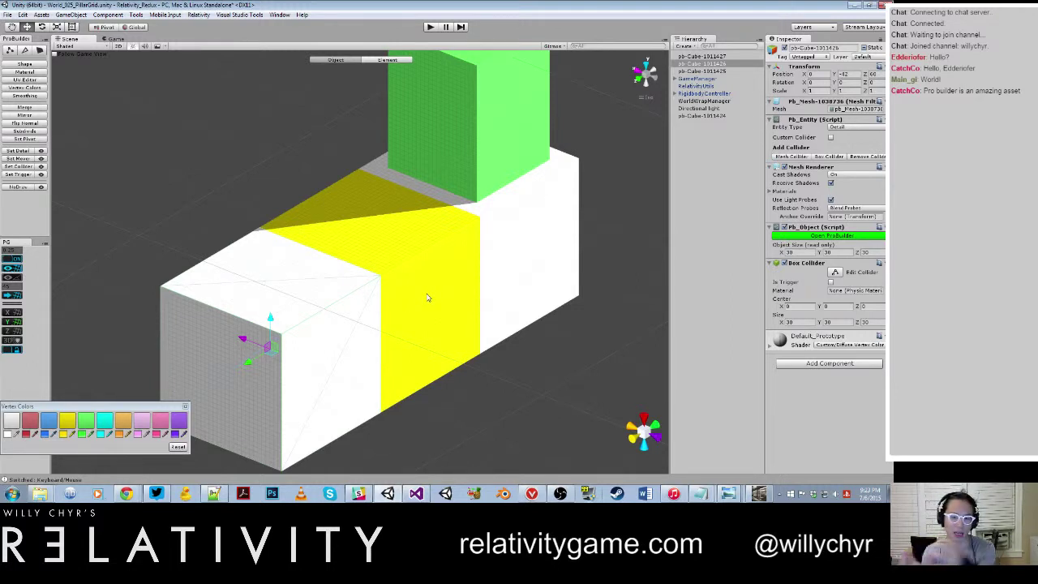
Raise the yellow cube's underside to make it a 3.75-unit-thick bridge slab, and reset its pivot in object editing.
alt+drag(400, 294, 368, 343)
key(g)
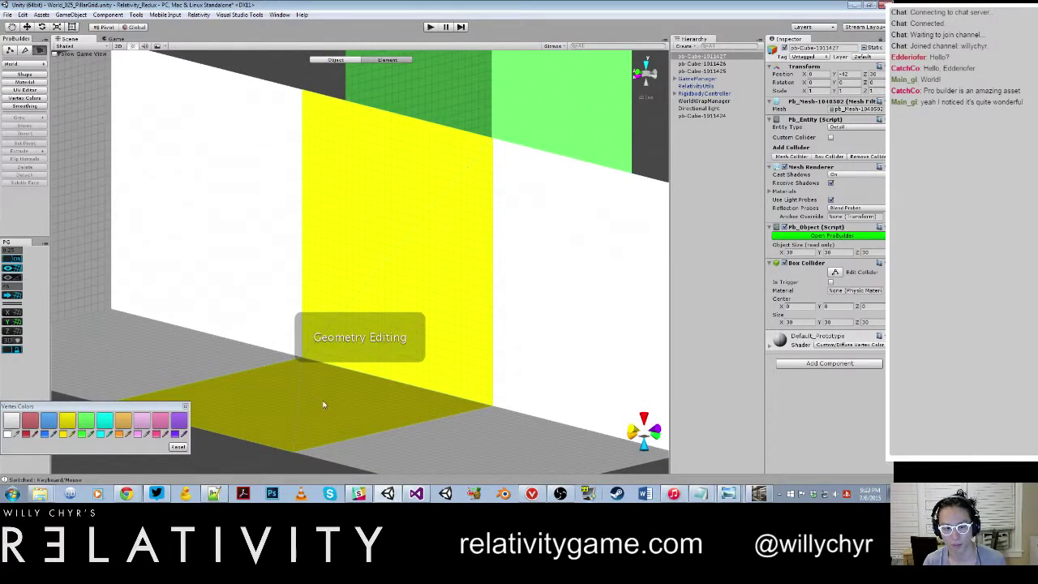
click(324, 401)
shift+drag(296, 366, 449, 227)
key(g)
key(ctrl+j)
Examine how the yellow bridge slab fits between the two white cubes, checking its underside and top edges.
scroll(371, 176, down, 2)
scroll(382, 181, up, 4)
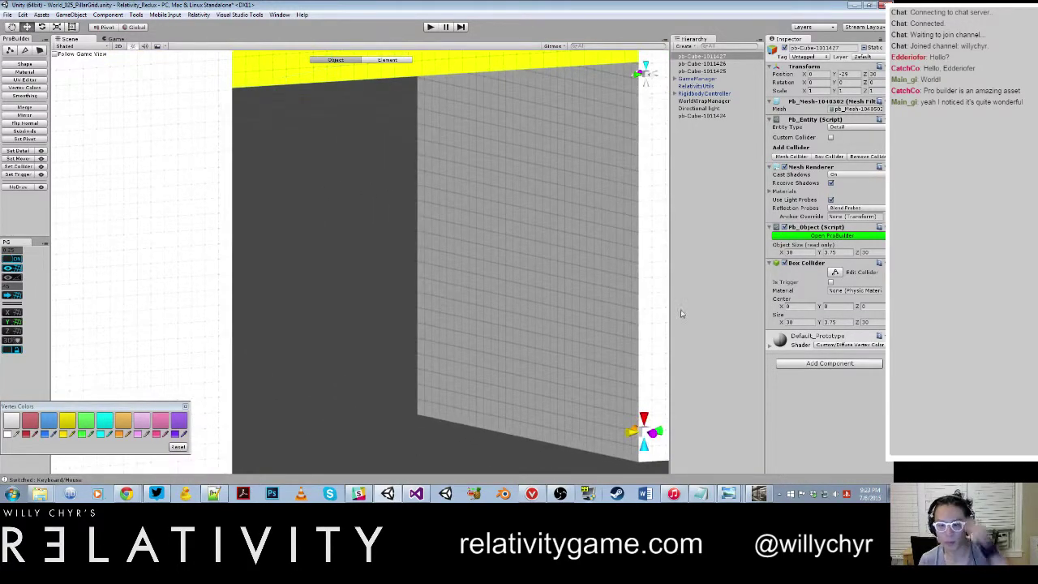
scroll(659, 304, down, 1)
scroll(655, 308, down, 2)
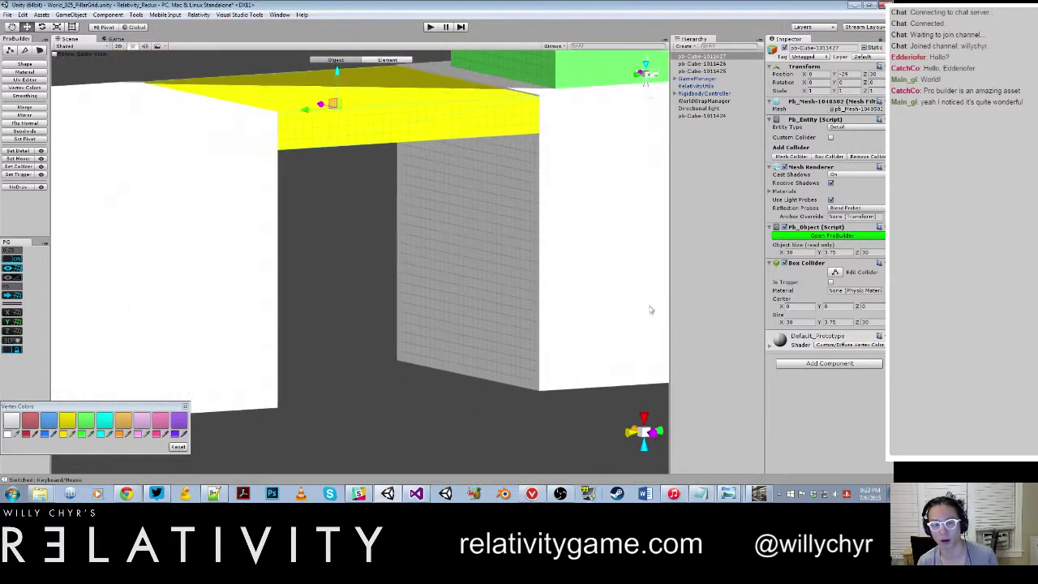
alt+drag(482, 282, 435, 265)
click(365, 254)
scroll(345, 230, down, 2)
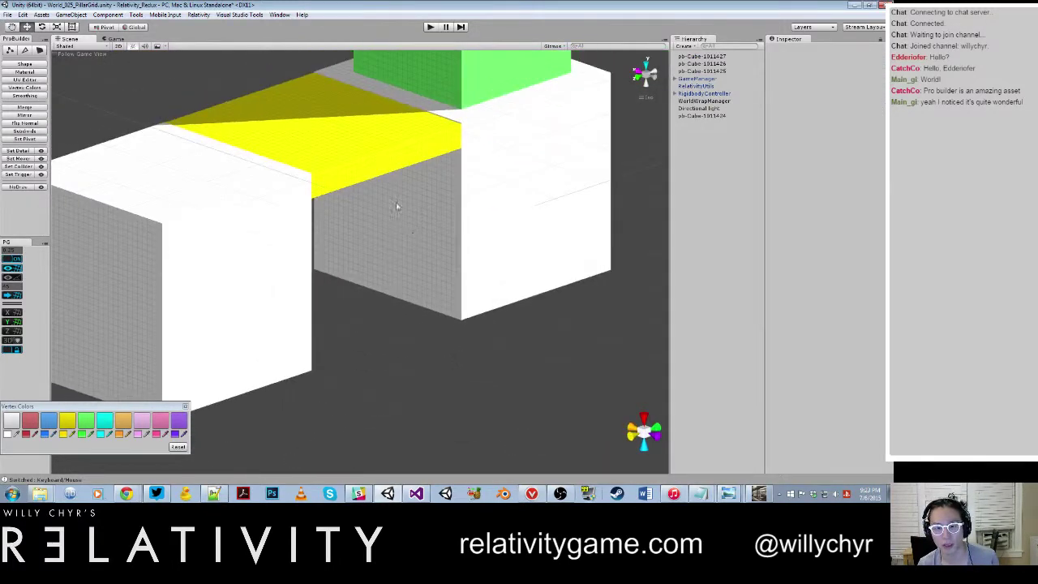
click(384, 170)
middle_drag(397, 146, 479, 271)
scroll(475, 274, up, 2)
alt+drag(425, 280, 417, 334)
middle_drag(417, 334, 384, 269)
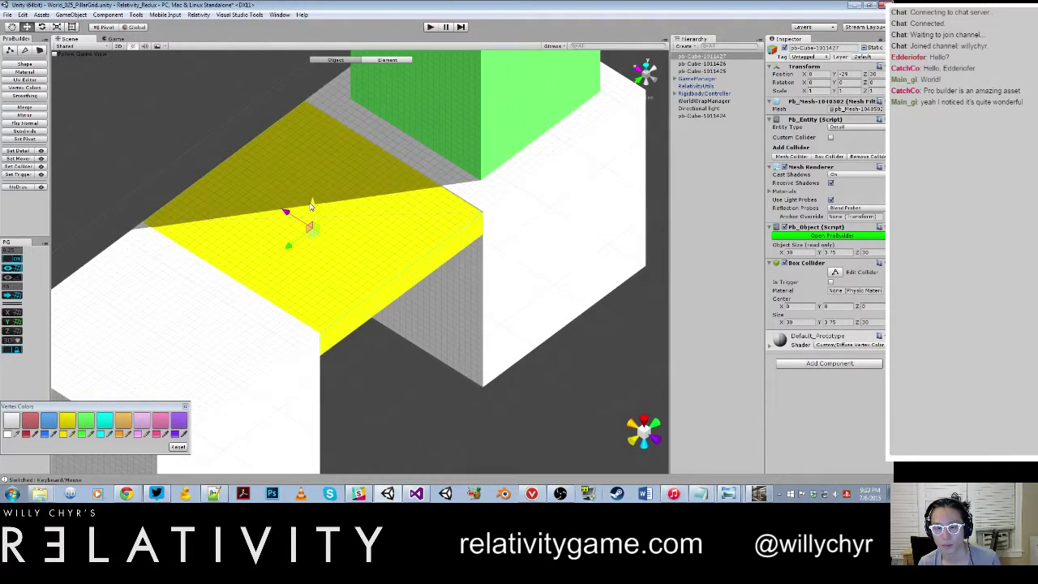
Select the white cube at the far end of the bridge and reset its pivot.
click(331, 361)
alt+drag(332, 361, 435, 345)
click(391, 306)
scroll(422, 339, up, 3)
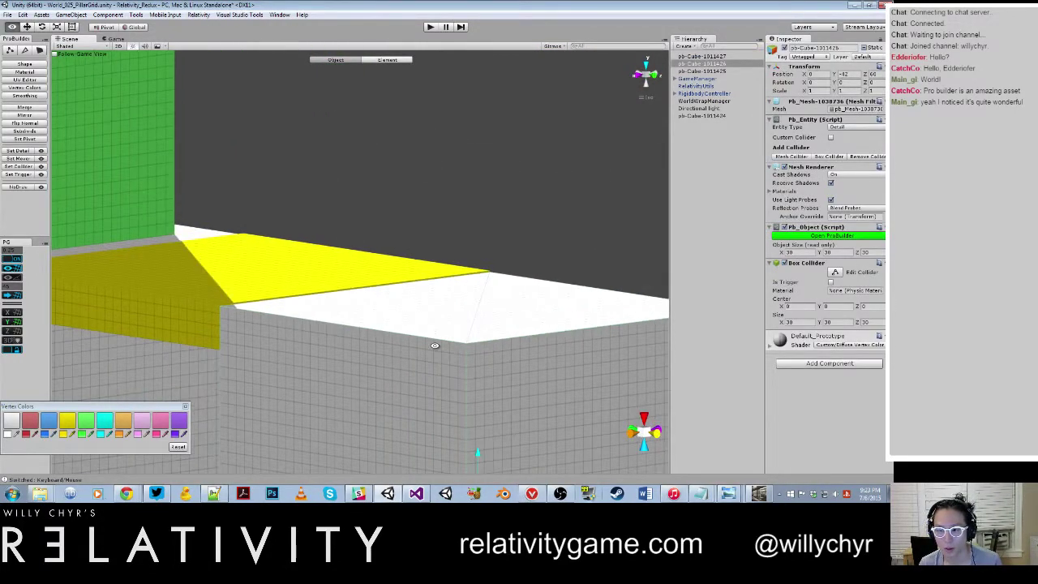
key(ctrl+j)
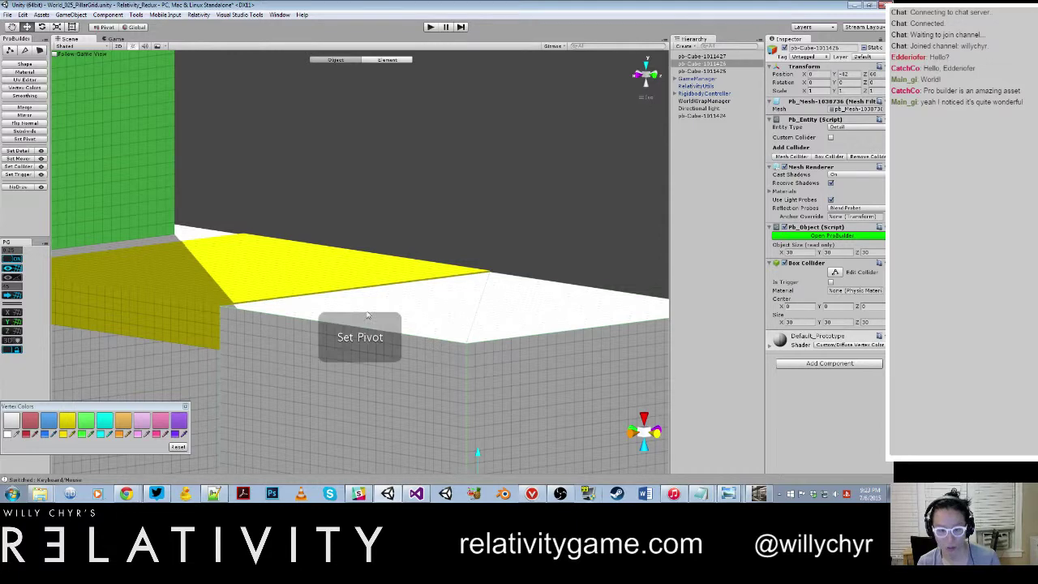
Try to level the yellow slab with the white cubes by lowering it to Y -29 and resetting its pivot.
alt+drag(324, 296, 436, 283)
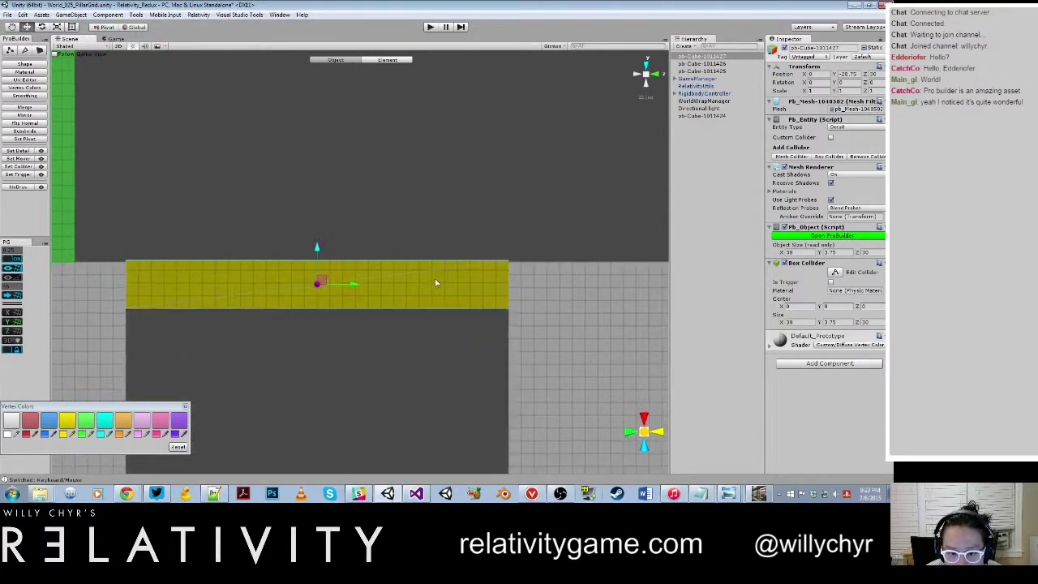
scroll(385, 261, up, 3)
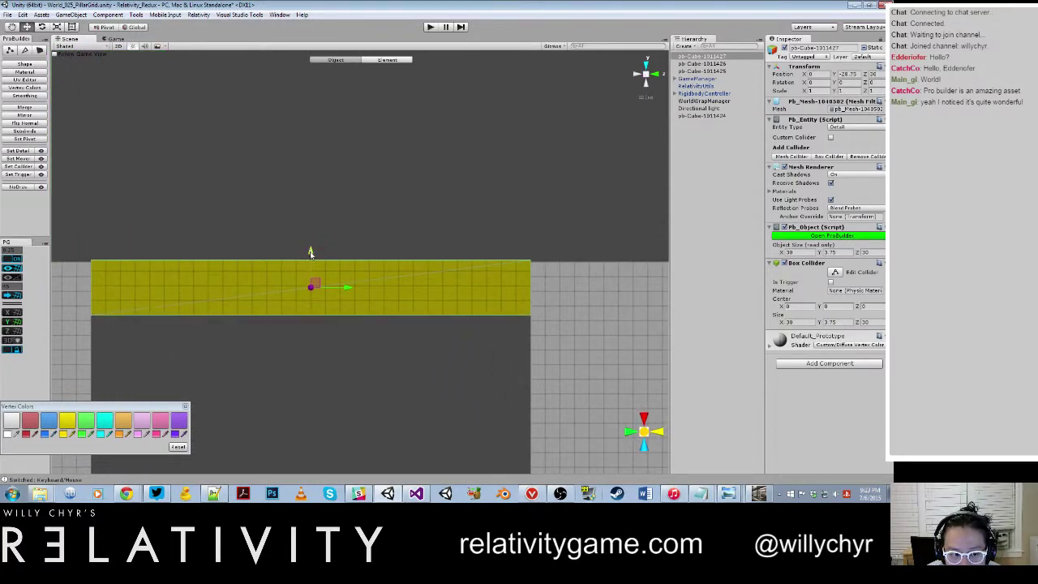
drag(310, 251, 310, 255)
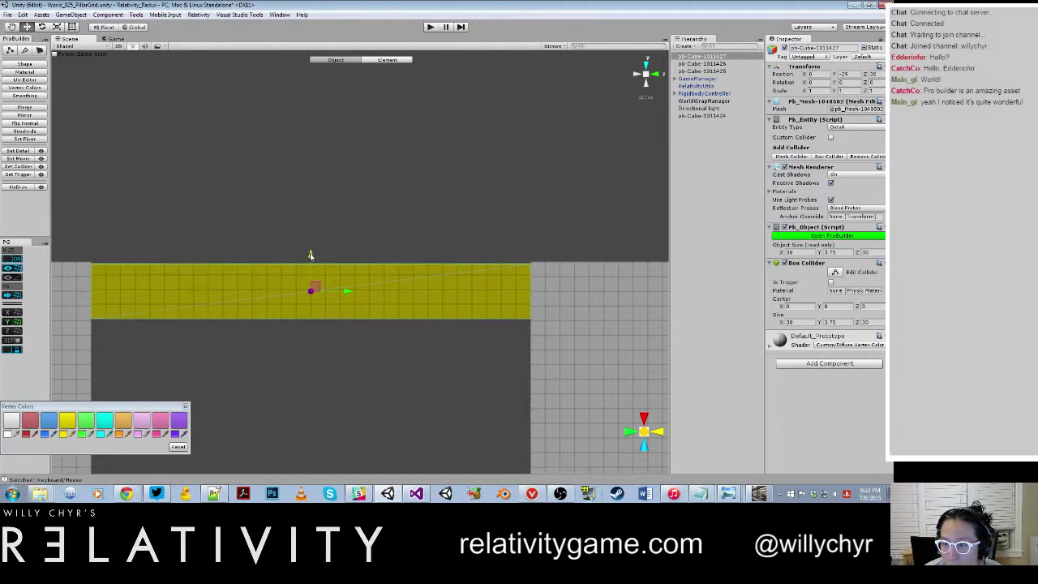
alt+drag(389, 246, 410, 261)
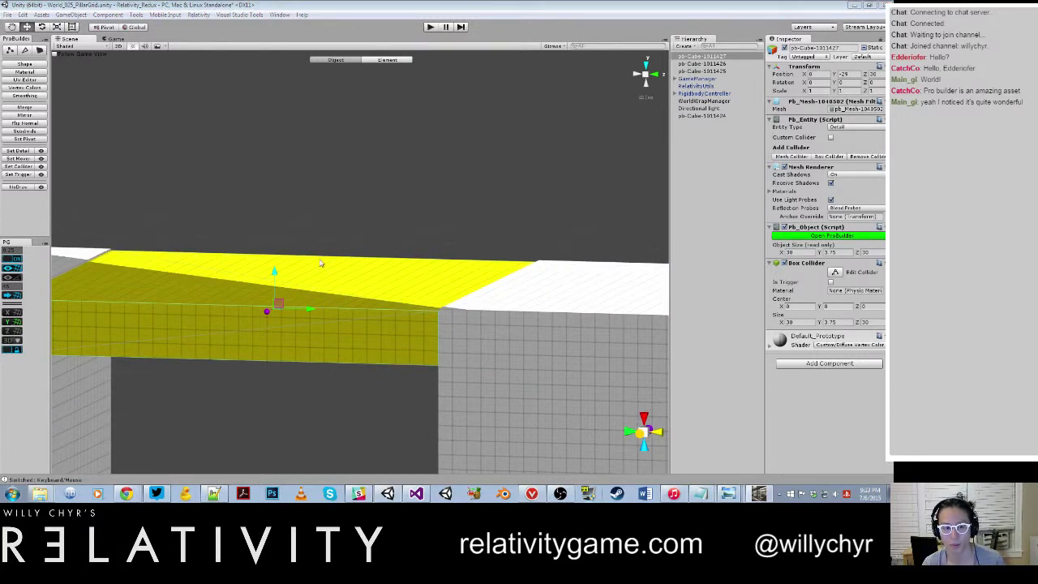
alt+drag(319, 259, 288, 242)
scroll(288, 243, down, 5)
key(ctrl+j)
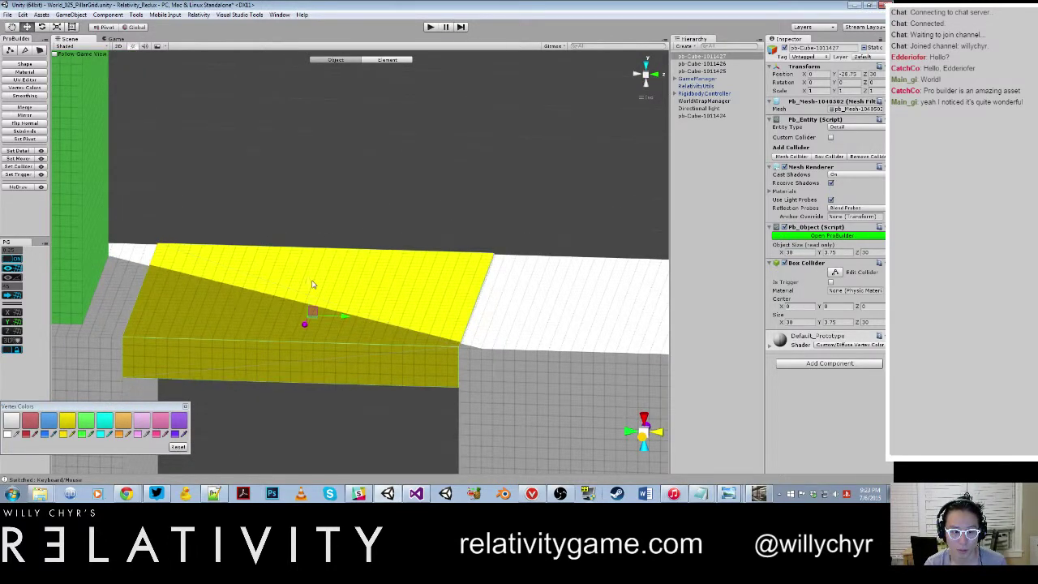
Inspect the yellow slab's edges from the side and raise the slab to Y -28.25.
alt+drag(313, 284, 333, 231)
click(267, 313)
click(260, 288)
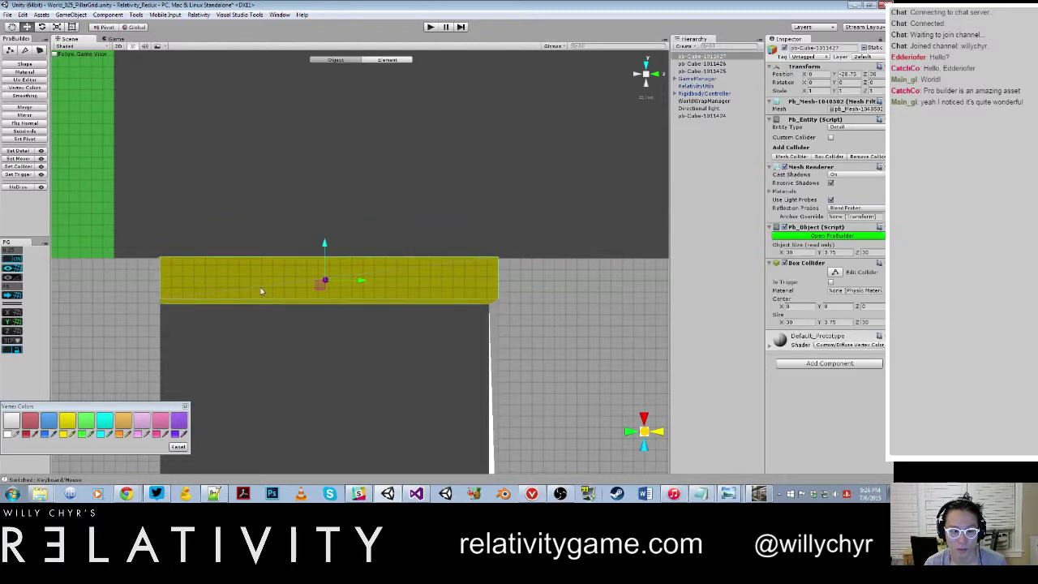
alt+drag(261, 290, 321, 248)
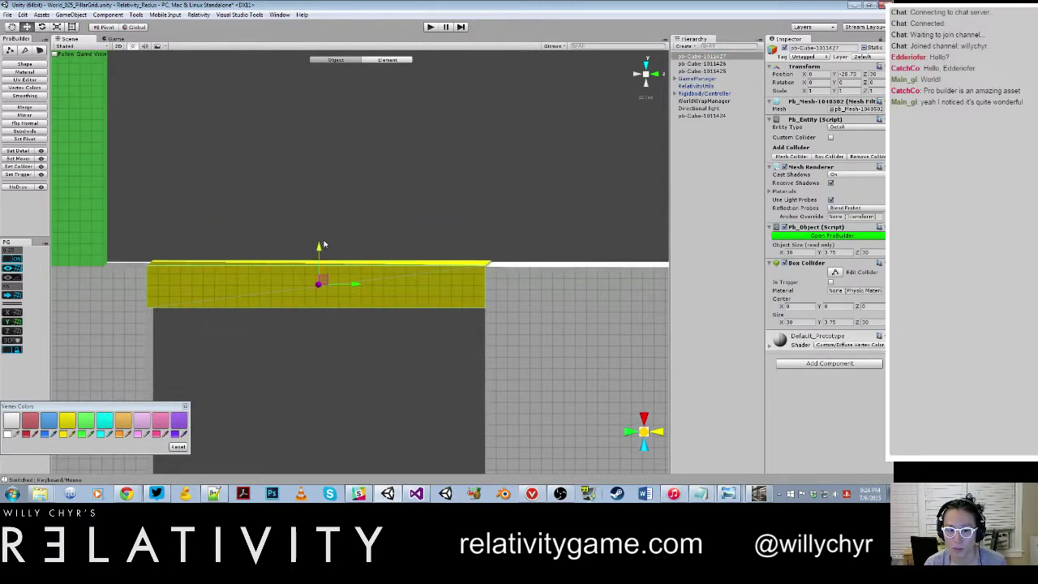
scroll(353, 257, up, 3)
With a 0.125 snap increment, raise the yellow slab's top face to make it 4 units thick, and reset its pivot.
key(g)
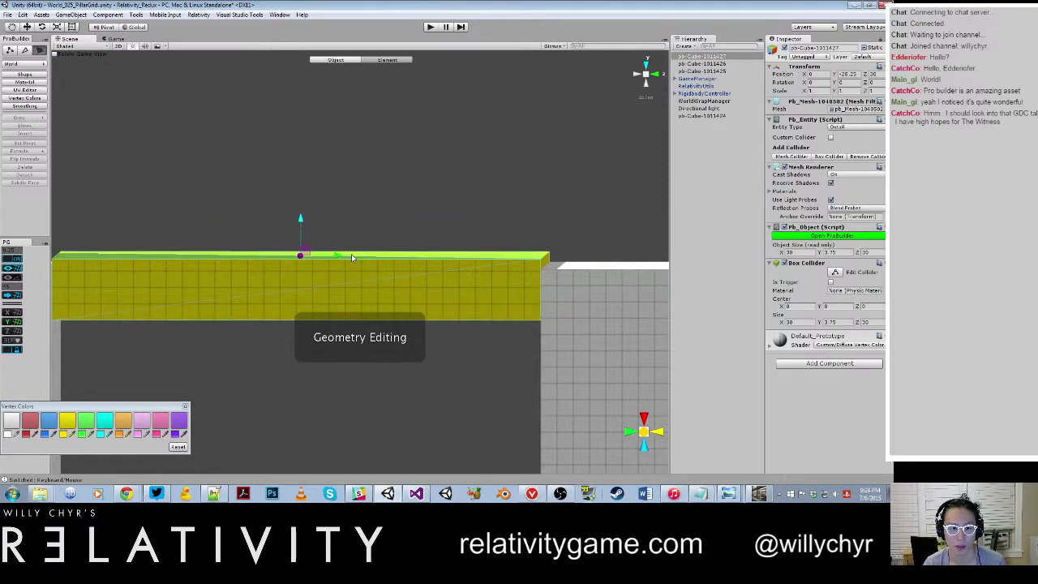
drag(301, 222, 298, 227)
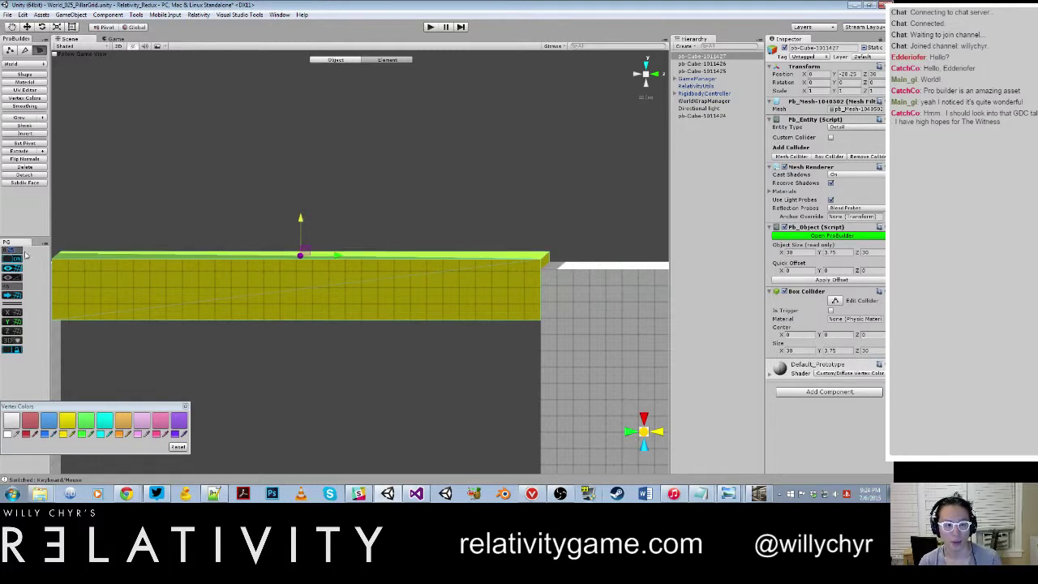
scroll(309, 231, up, 5)
middle_drag(310, 230, 382, 227)
scroll(380, 231, down, 8)
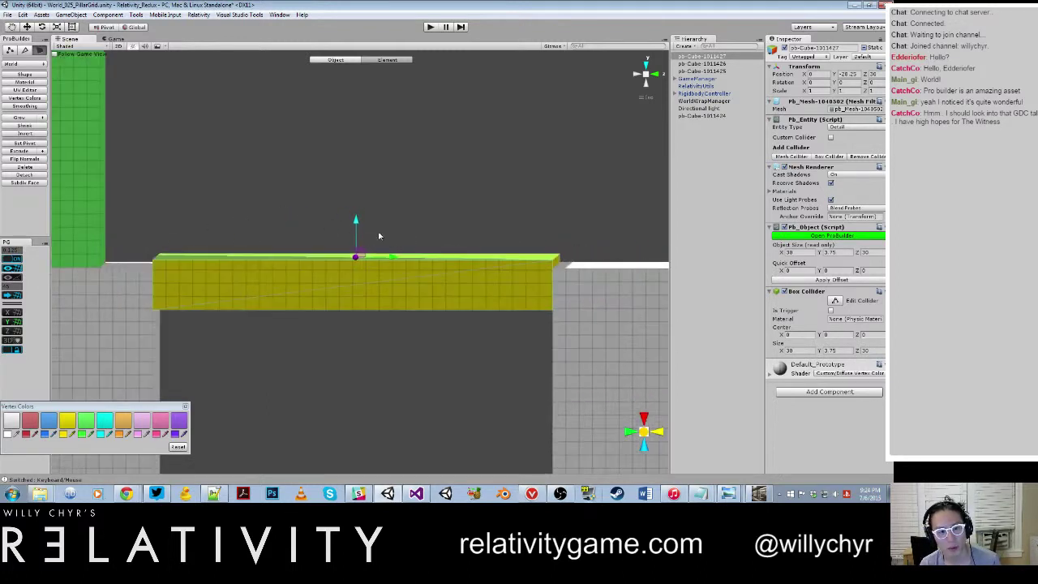
mouse_move(381, 234)
alt+mouse_down()
mouse_move(360, 257)
mouse_move(452, 234)
mouse_move(394, 226)
alt+mouse_up()
key(h)
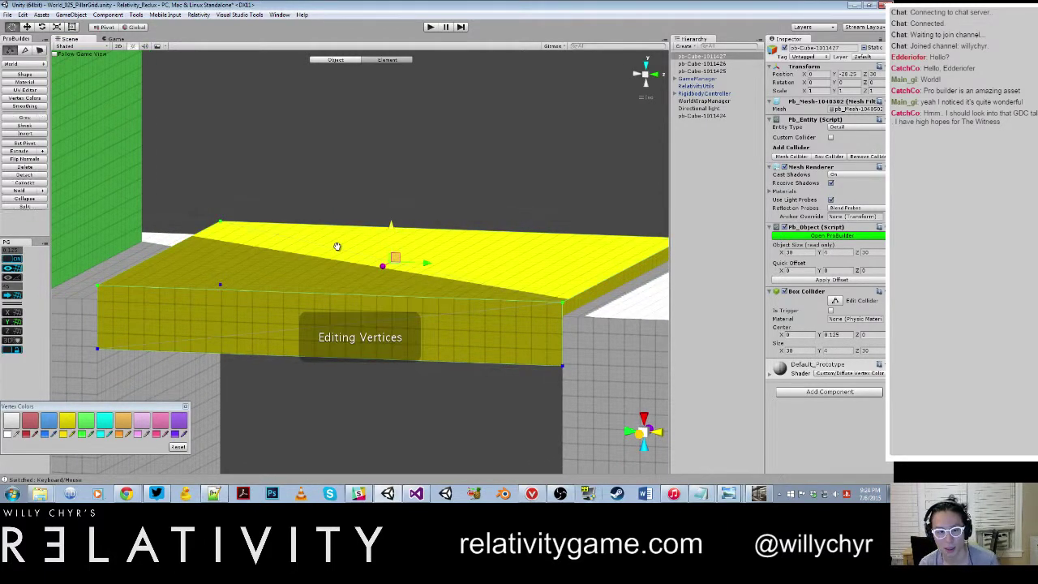
key(j)
key(g)
key(ctrl+j)
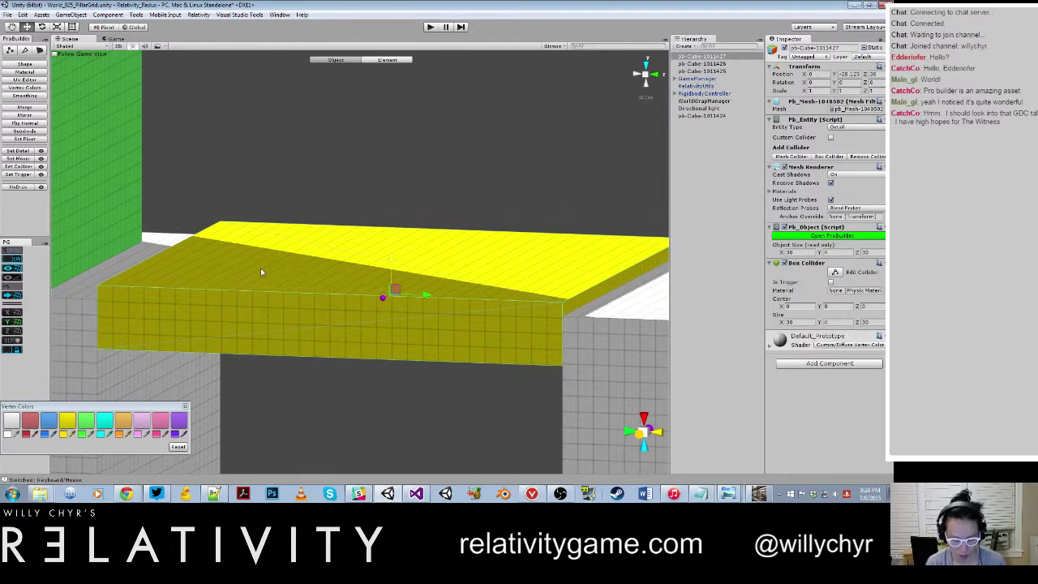
Lower the yellow slab until its top is flush with the white cubes, deselect it and check the whole bridge.
drag(392, 264, 392, 275)
click(337, 210)
scroll(333, 243, down, 10)
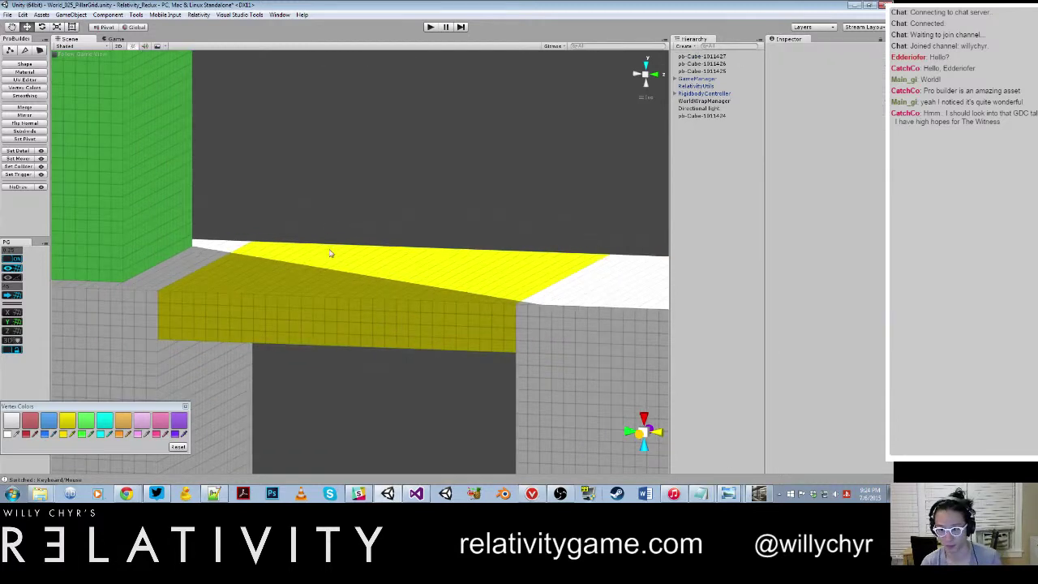
alt+drag(339, 306, 352, 253)
scroll(284, 303, down, 10)
scroll(263, 292, up, 3)
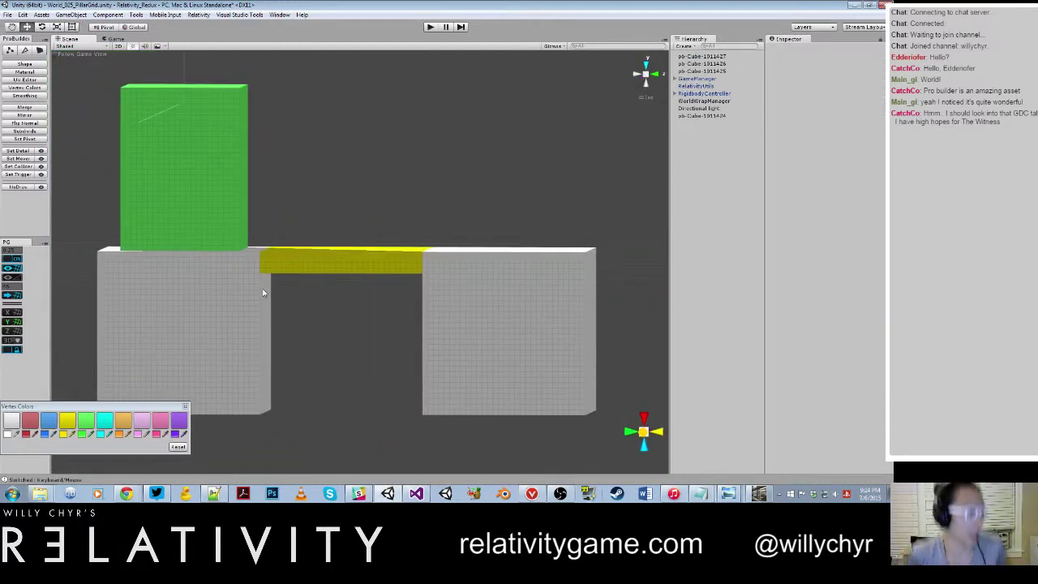
Switch to Chrome and share the GDC Vault talk link in the stream chat.
click(129, 495)
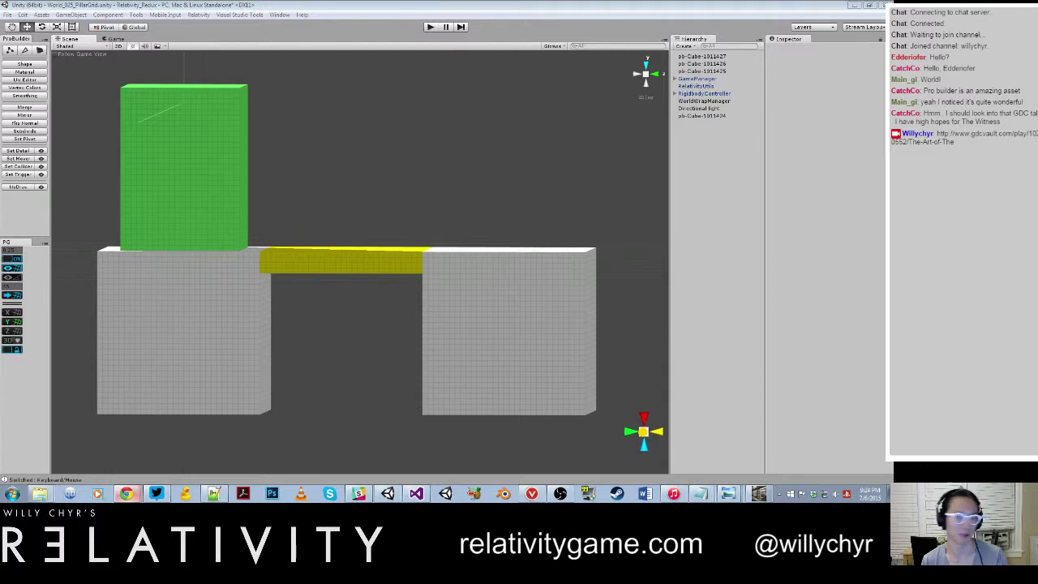
Preview an arch with the Shape Tool and raise the preview above the yellow bridge to Y -20.75.
click(30, 65)
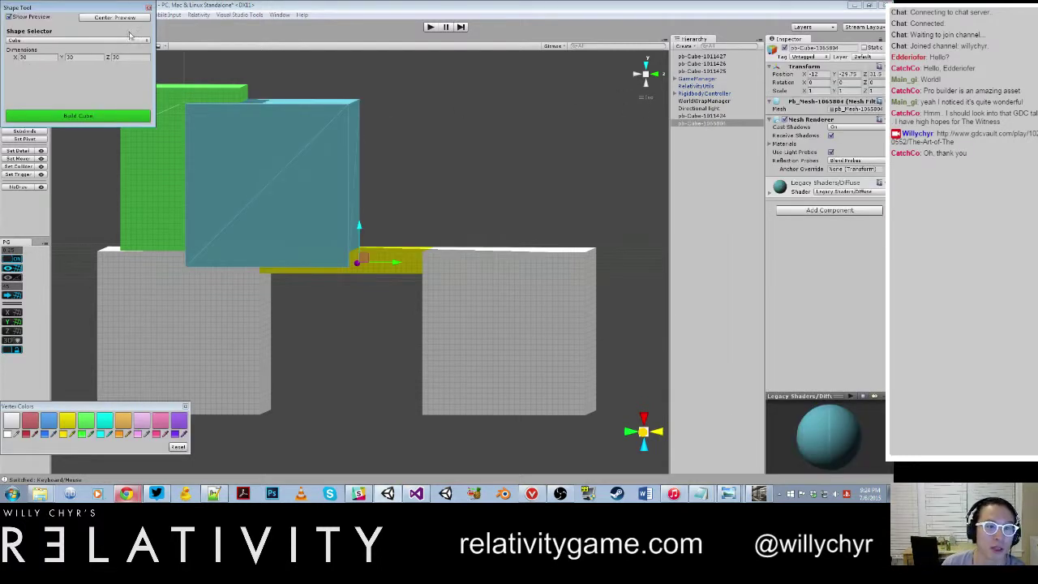
drag(97, 12, 129, 25)
click(91, 54)
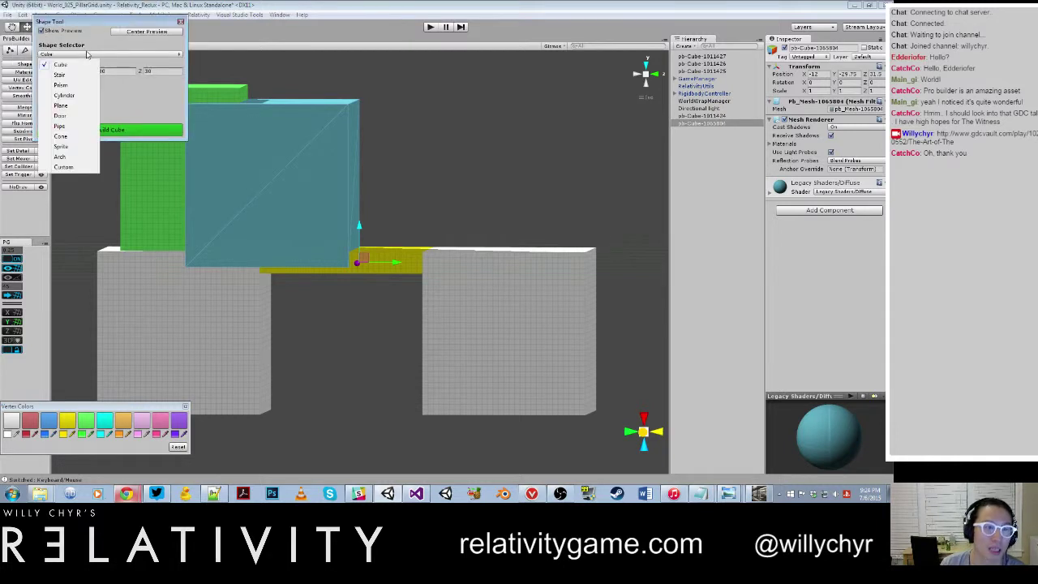
click(68, 159)
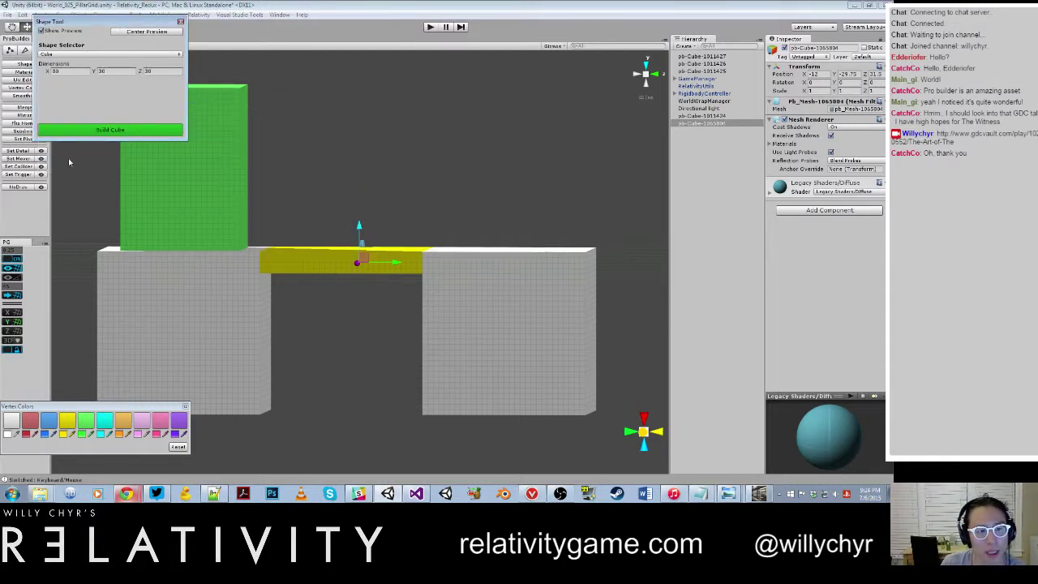
drag(185, 140, 268, 200)
scroll(332, 222, up, 10)
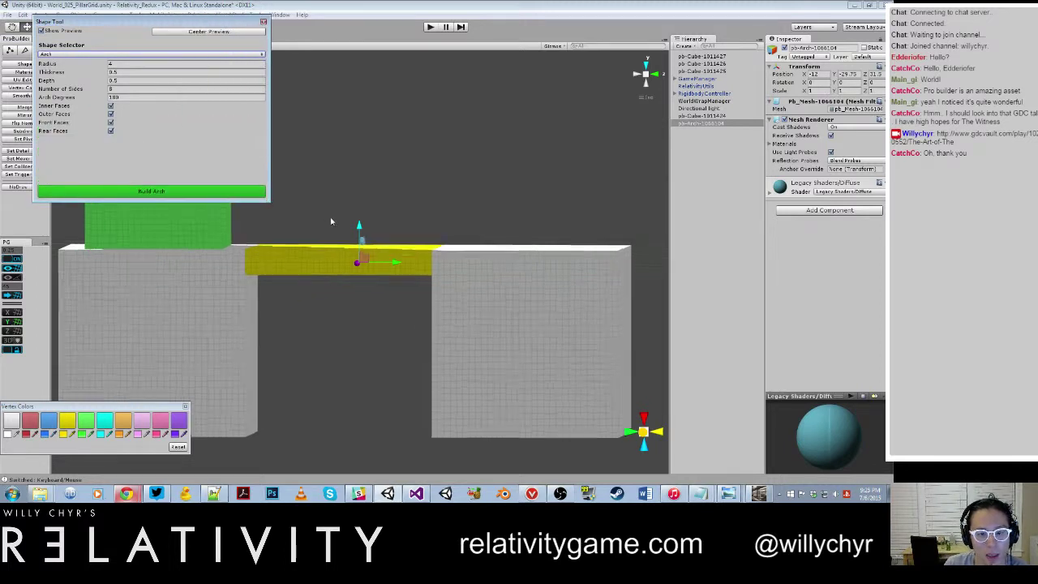
alt+drag(405, 215, 260, 230)
scroll(371, 236, up, 6)
drag(358, 236, 366, 142)
scroll(366, 142, down, 4)
alt+drag(370, 148, 407, 256)
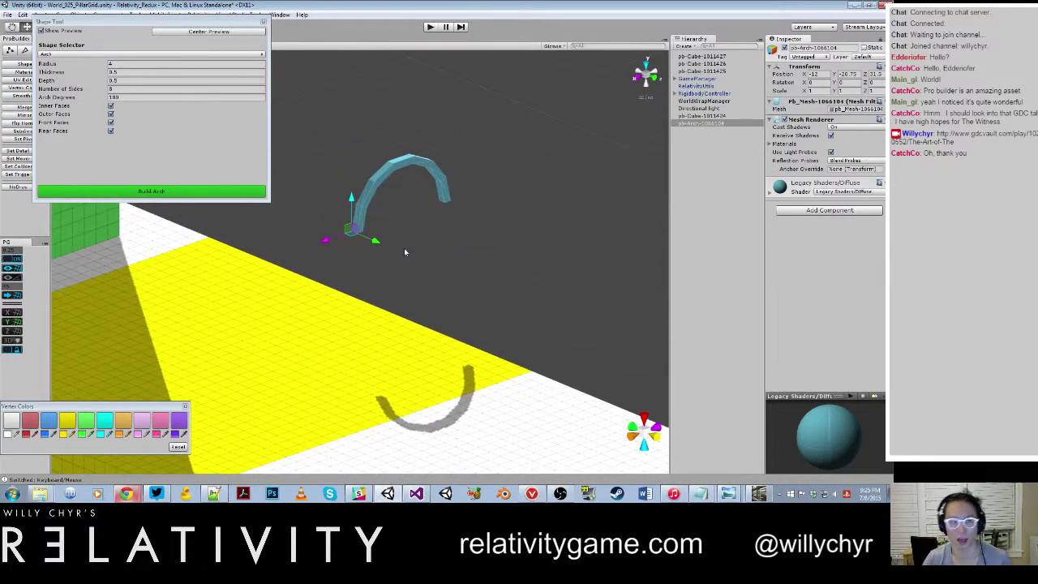
Change the previewed shape from an arch to a stair and view it from the side.
click(228, 55)
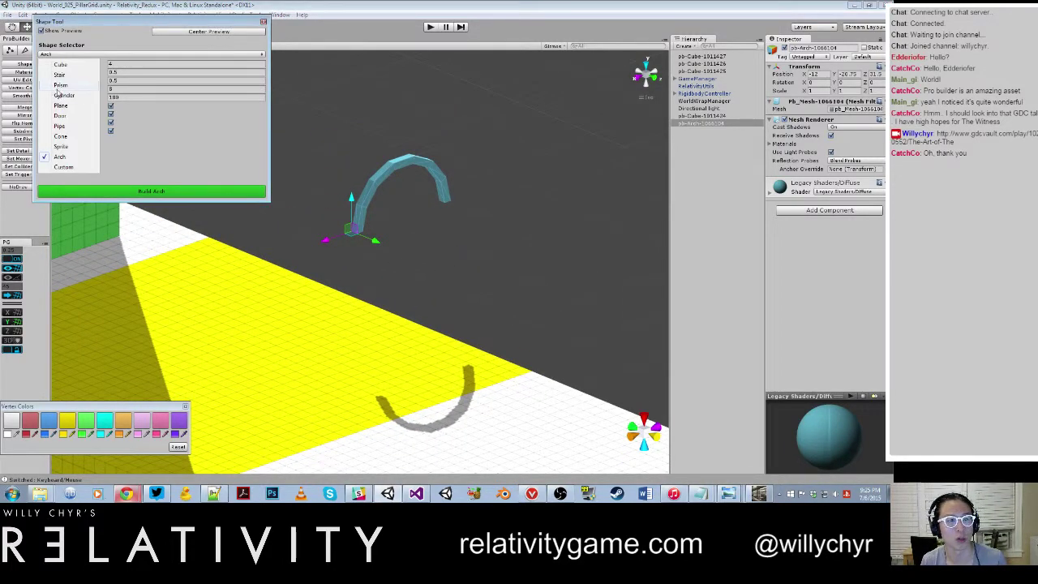
click(60, 74)
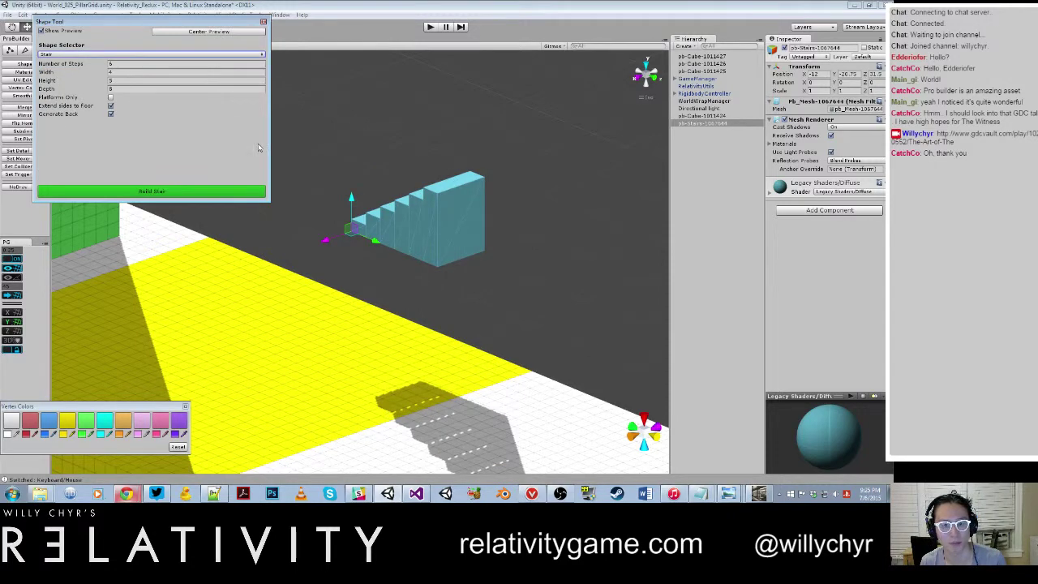
alt+drag(284, 243, 407, 253)
scroll(407, 260, up, 4)
scroll(390, 329, up, 6)
middle_drag(407, 264, 312, 376)
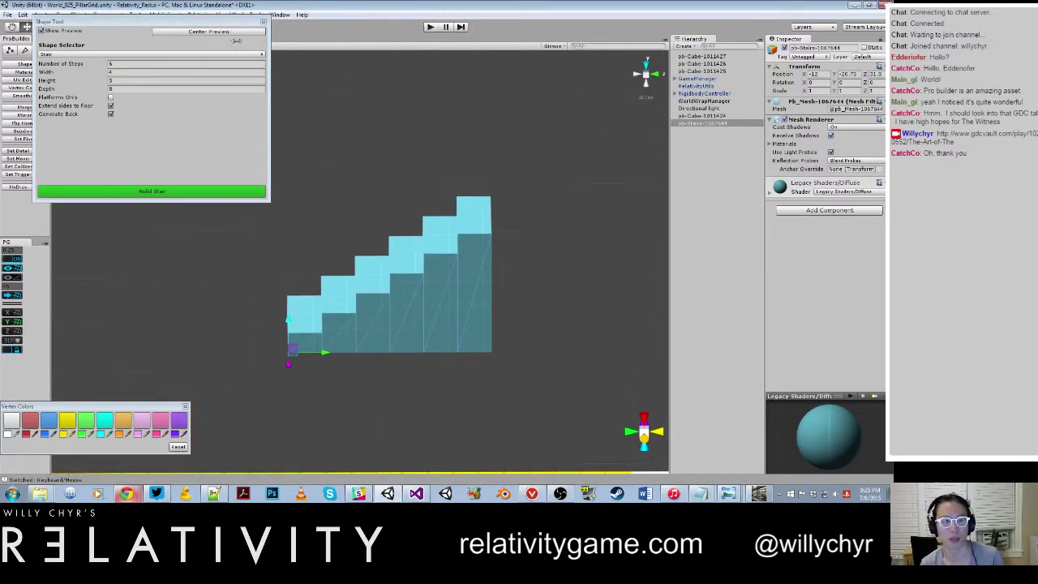
Examine the stair preview's scale and position against the green pillar, the yellow bridge and the white cubes.
scroll(316, 281, down, 8)
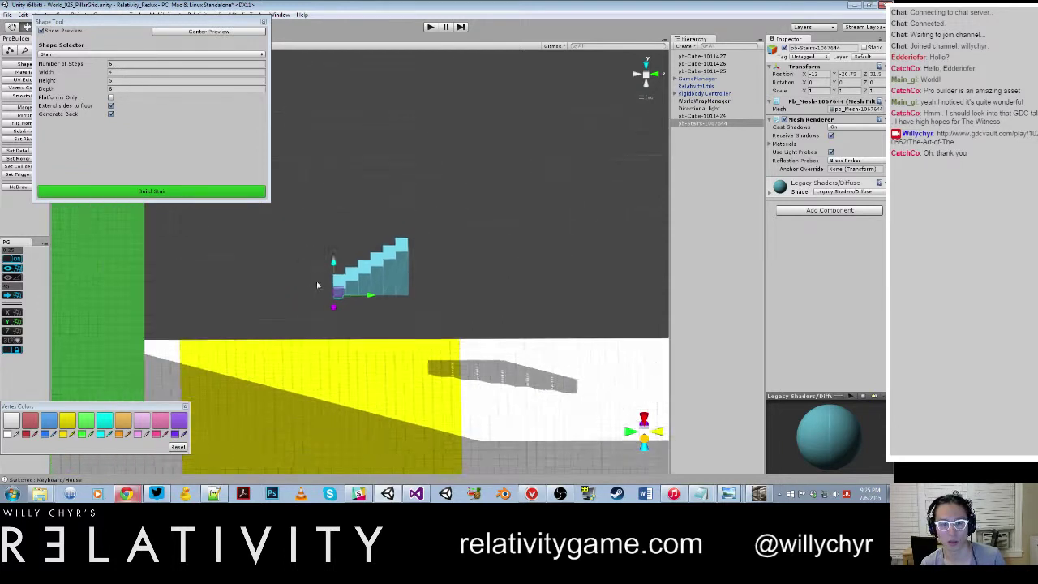
alt+drag(316, 281, 454, 361)
scroll(266, 182, up, 5)
click(203, 145)
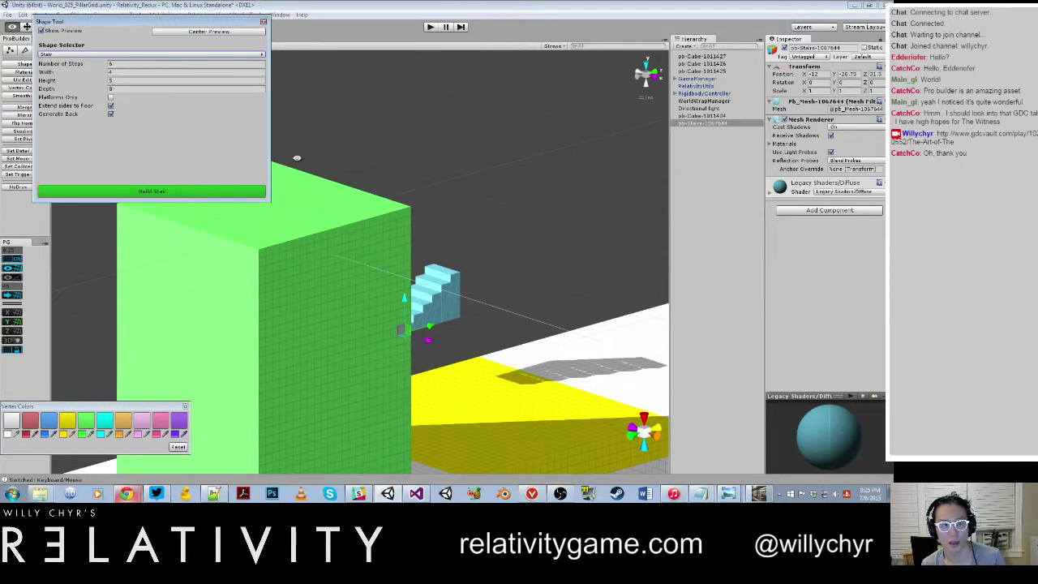
alt+drag(279, 202, 315, 365)
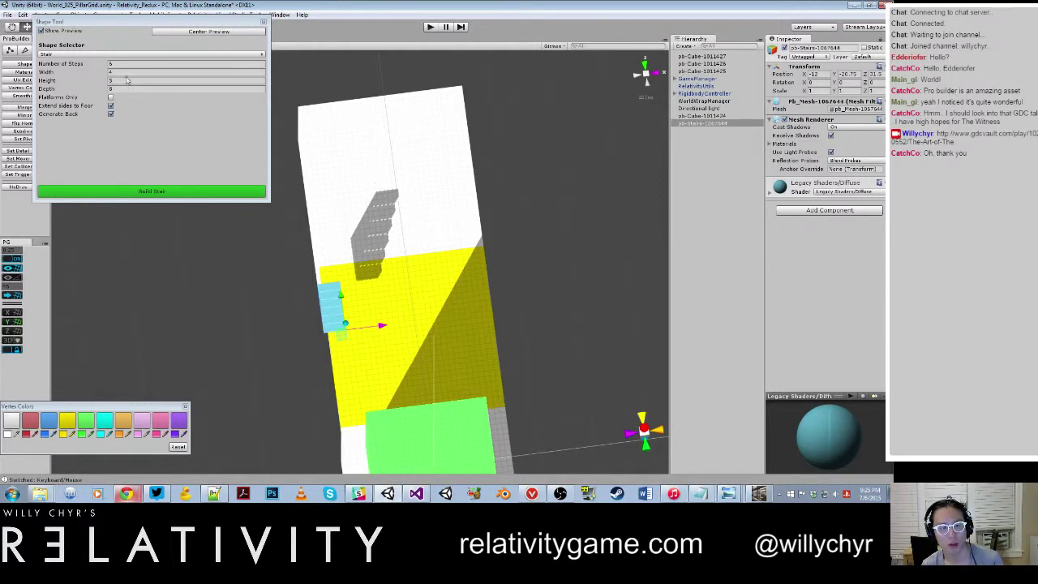
scroll(278, 132, down, 4)
alt+drag(345, 167, 289, 368)
scroll(281, 223, up, 6)
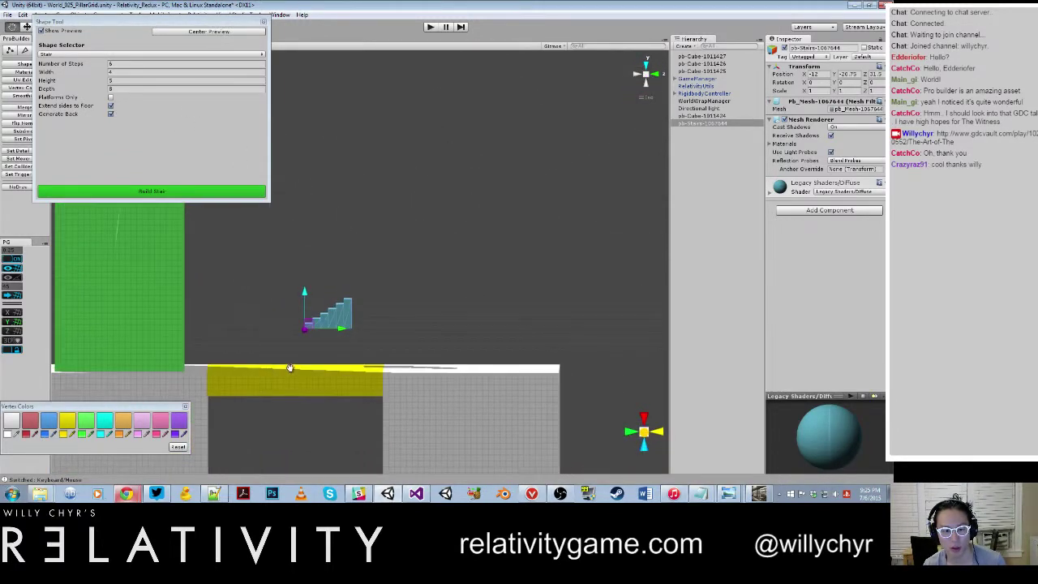
middle_drag(291, 368, 360, 329)
scroll(356, 336, up, 5)
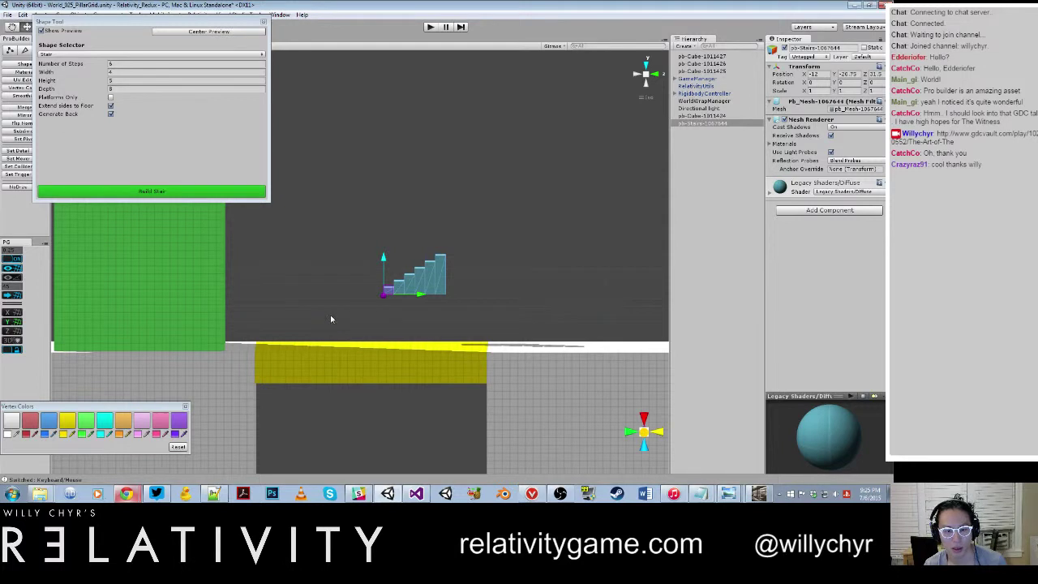
Try 10 steps and a depth of 5 on the stair preview, and inspect its steepness up close.
click(101, 64)
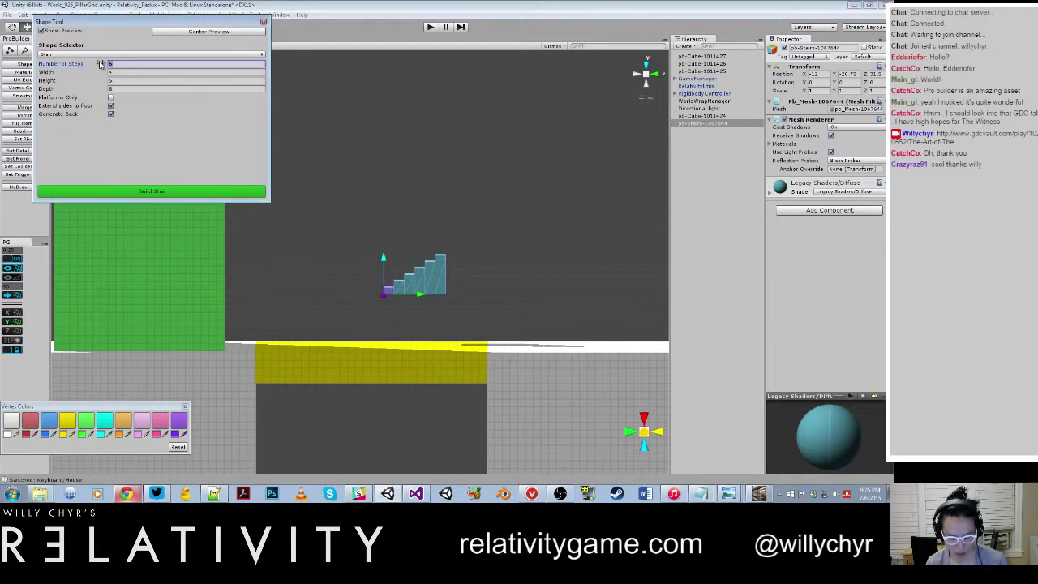
text(10)
click(100, 82)
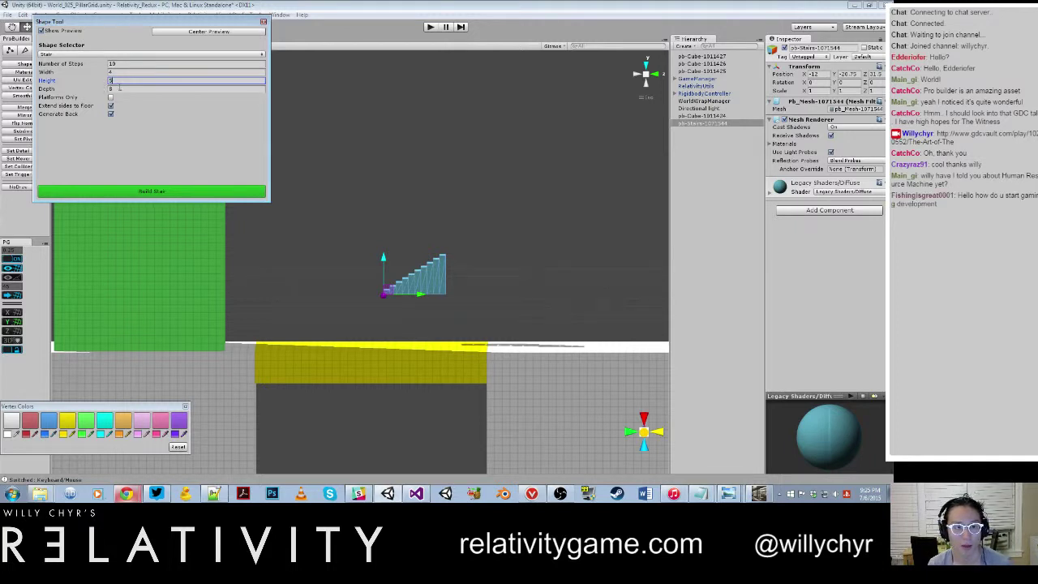
click(98, 90)
text(5)
scroll(386, 268, up, 10)
scroll(222, 273, up, 5)
middle_drag(386, 268, 412, 294)
scroll(277, 314, up, 2)
scroll(276, 316, up, 1)
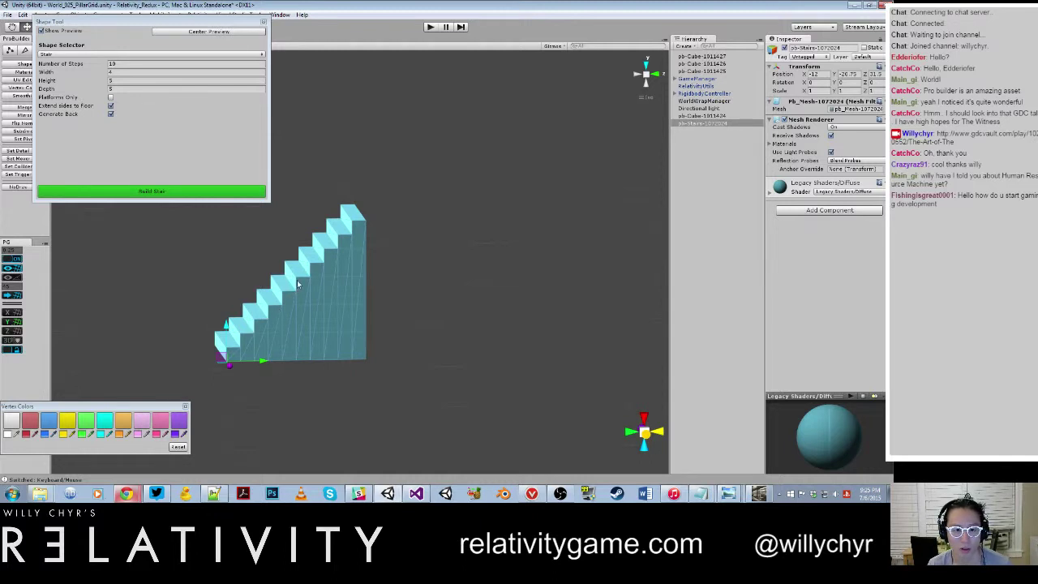
scroll(297, 386, down, 5)
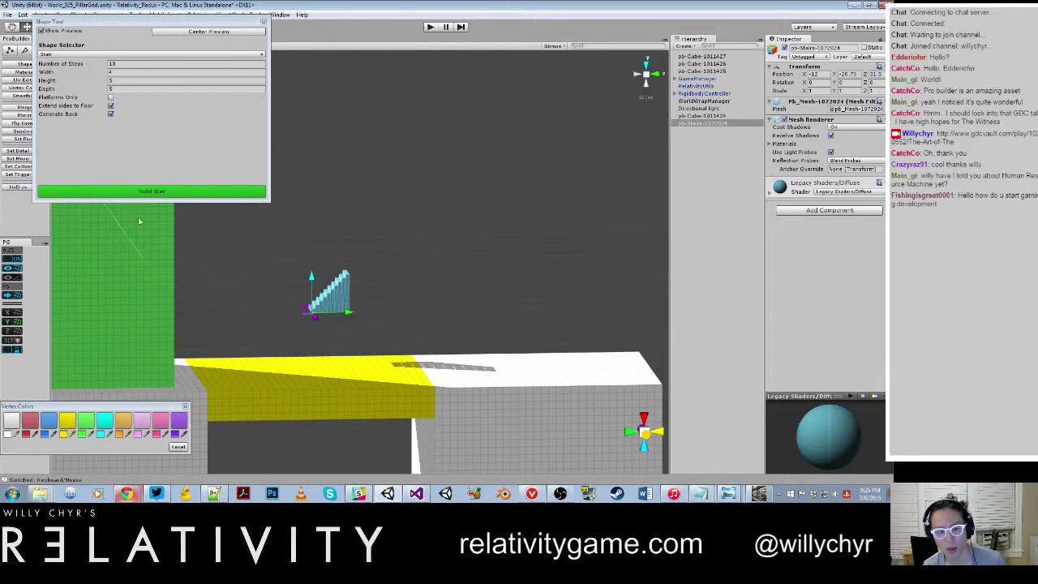
Set the stair preview's height to 10, depth to 10 and number of steps to 20.
click(154, 85)
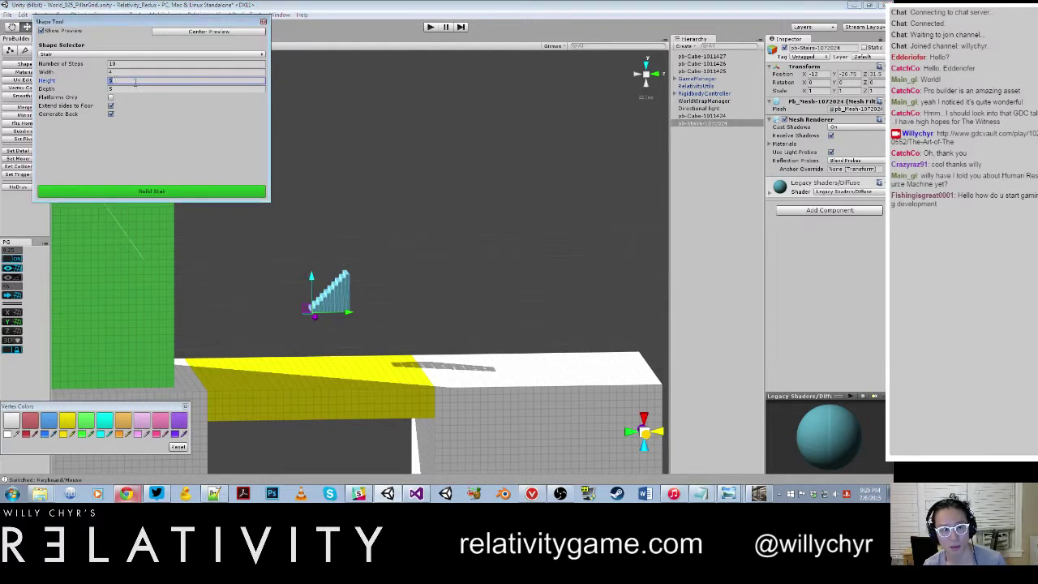
text(10)
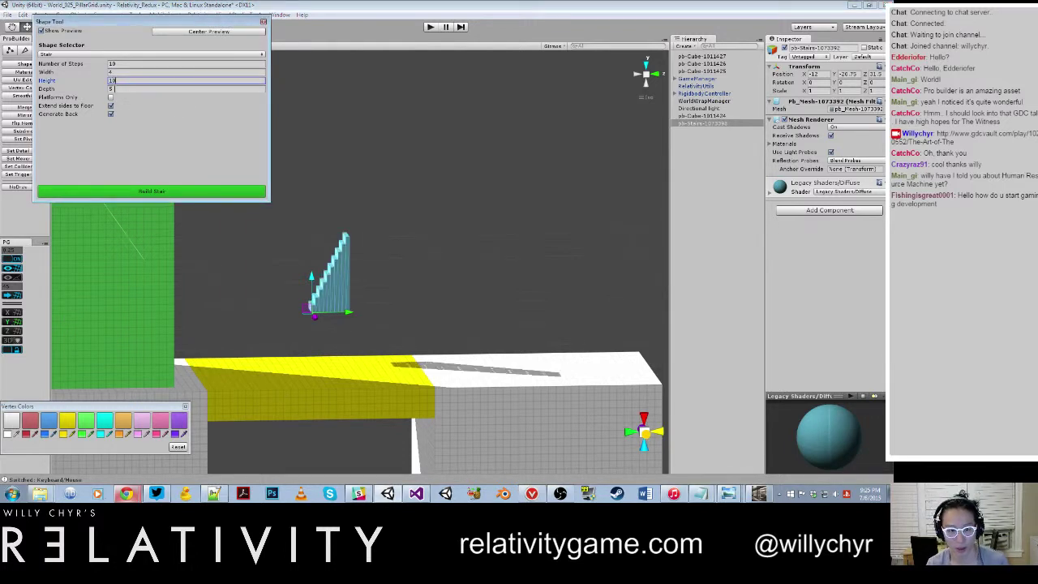
click(78, 90)
text(10)
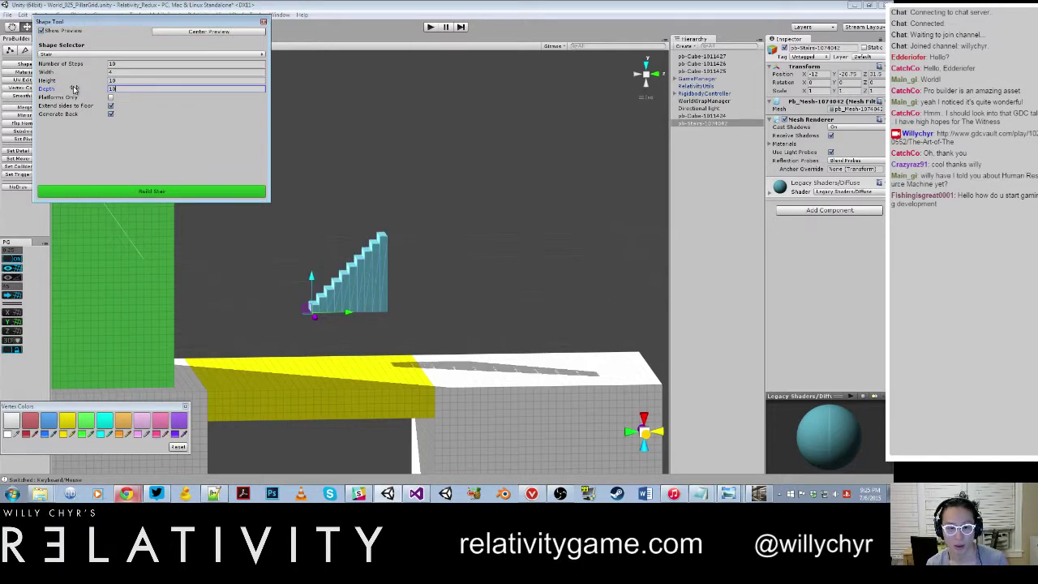
click(82, 63)
text(20)
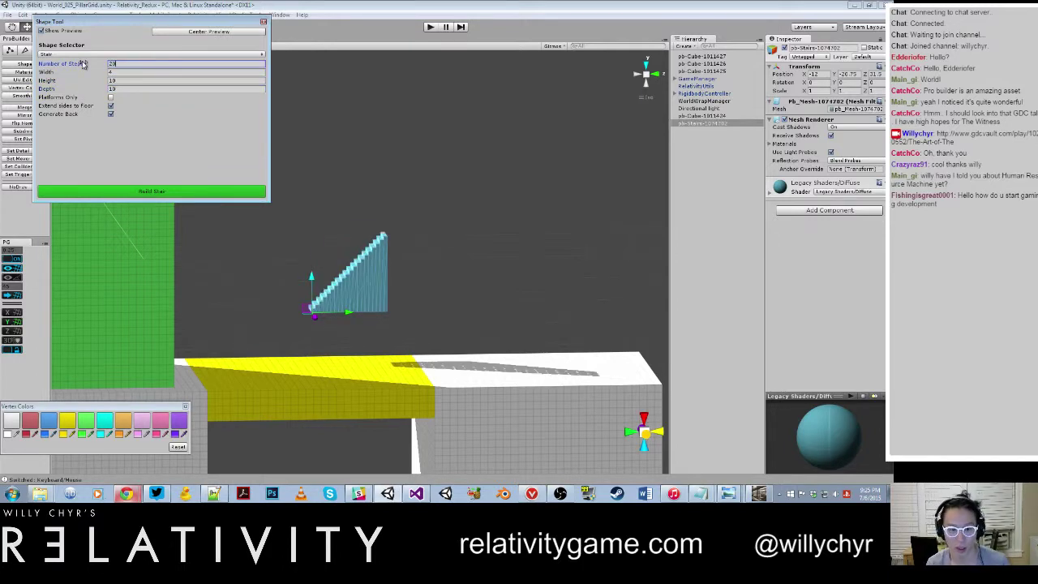
Compare the stair preview with the pillars, build the stair and close the Shape Tool.
scroll(376, 258, up, 10)
scroll(375, 257, down, 8)
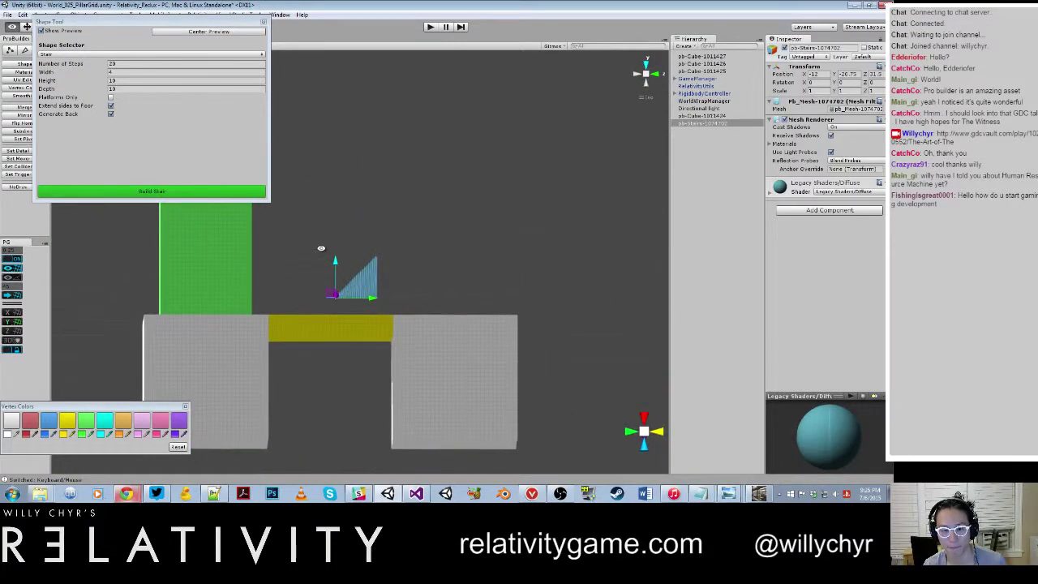
alt+drag(321, 249, 310, 270)
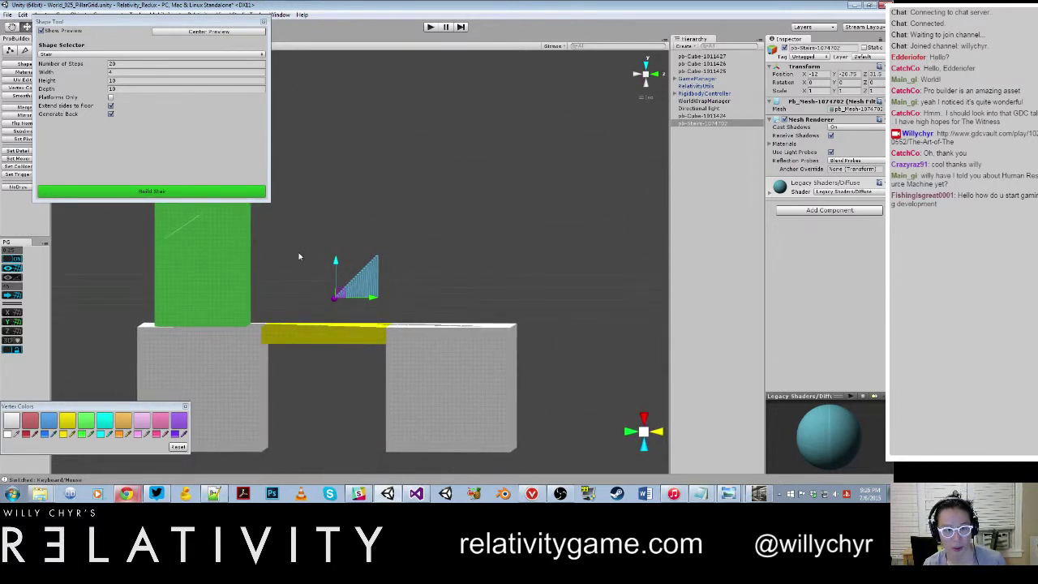
click(219, 195)
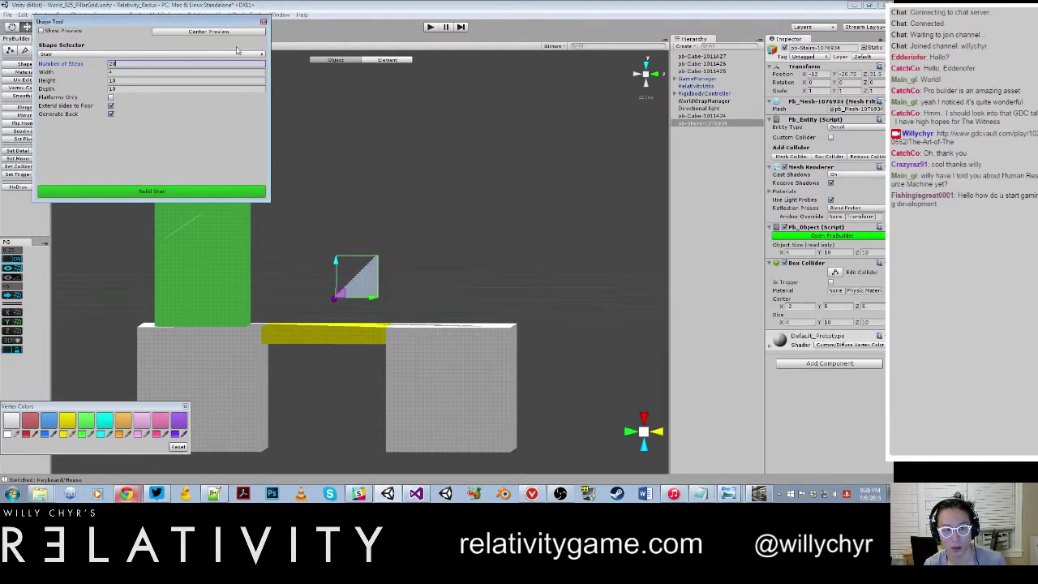
click(262, 22)
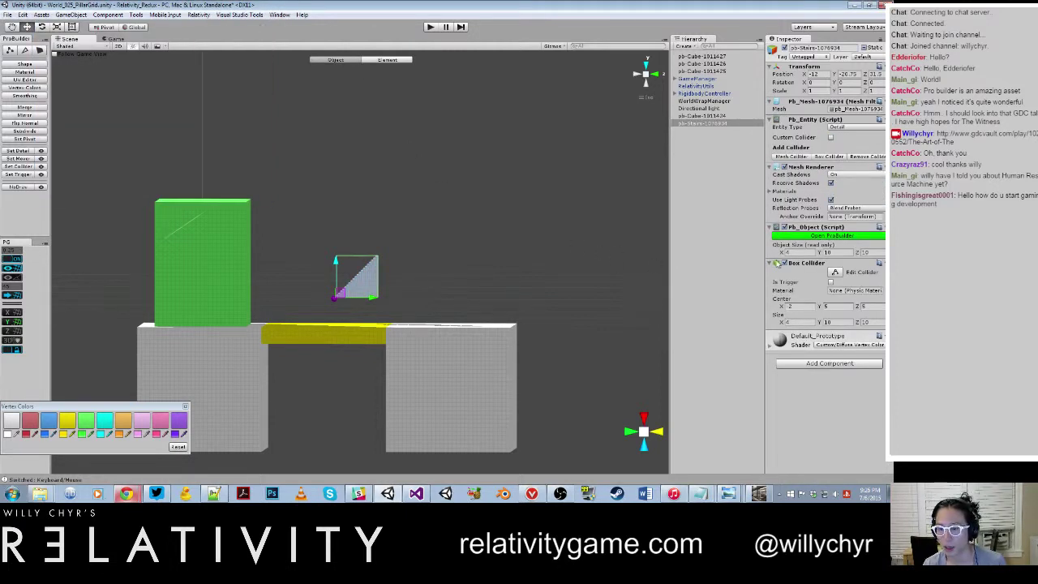
Replace the stairs' box collider with a mesh collider and centre their pivot.
click(789, 157)
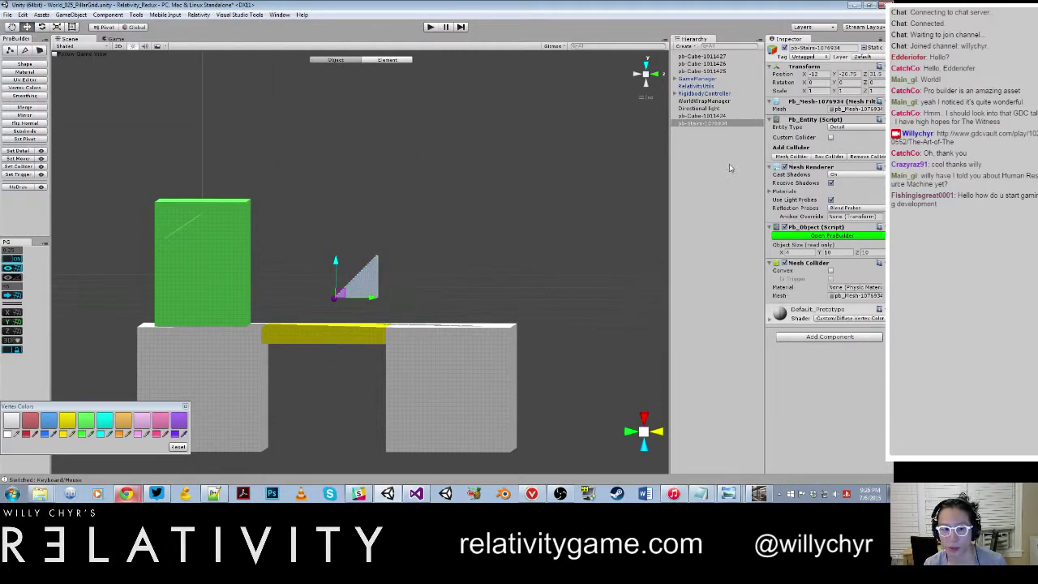
scroll(352, 271, up, 2)
key(ctrl+j)
scroll(364, 278, down, 5)
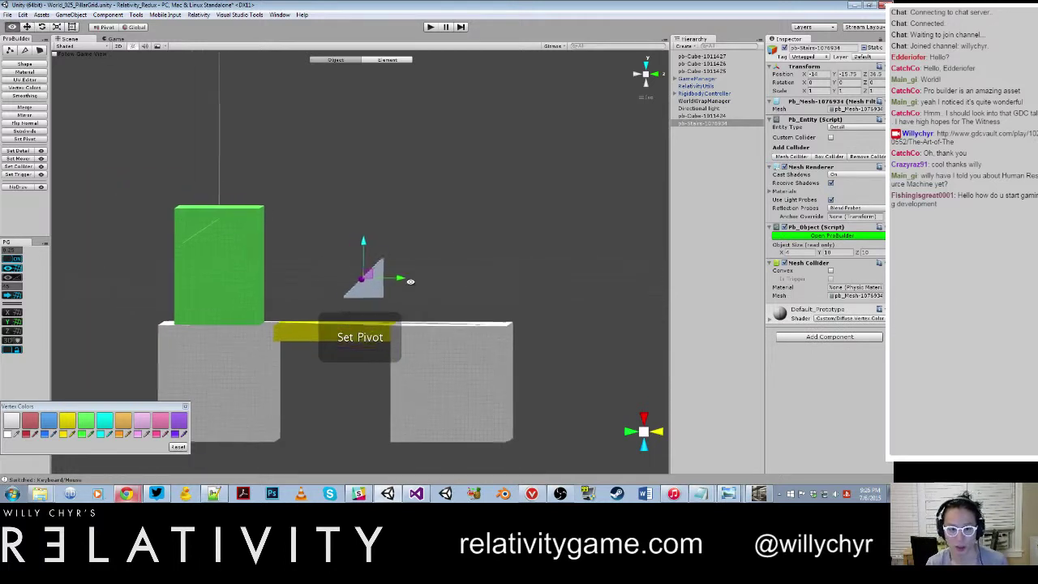
Move the stairs beneath the yellow bridge, beside the white cube that carries no green pillar.
scroll(364, 277, up, 3)
alt+drag(364, 277, 435, 399)
click(435, 398)
key(f)
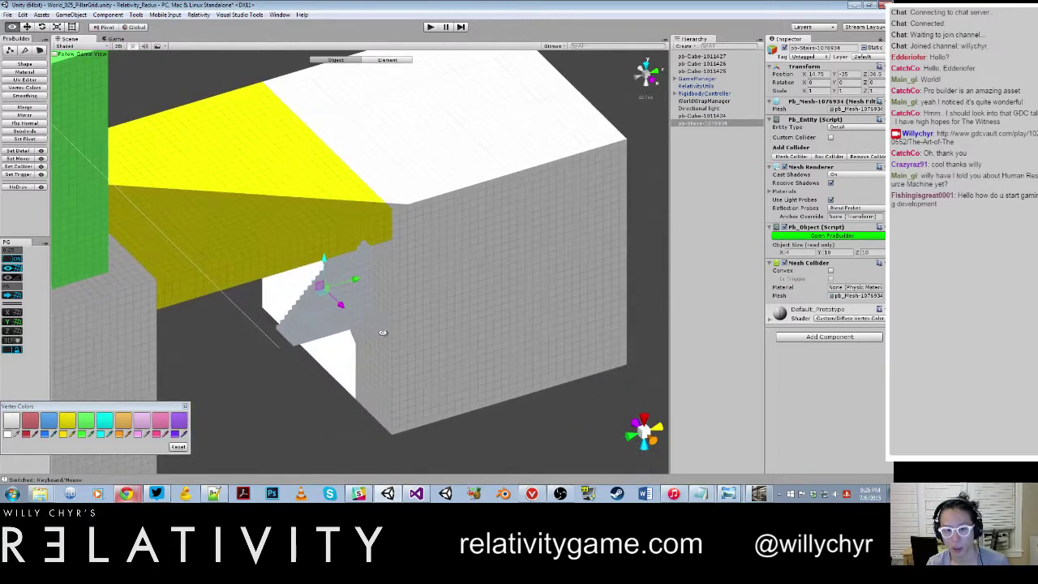
key(g)
key(g)
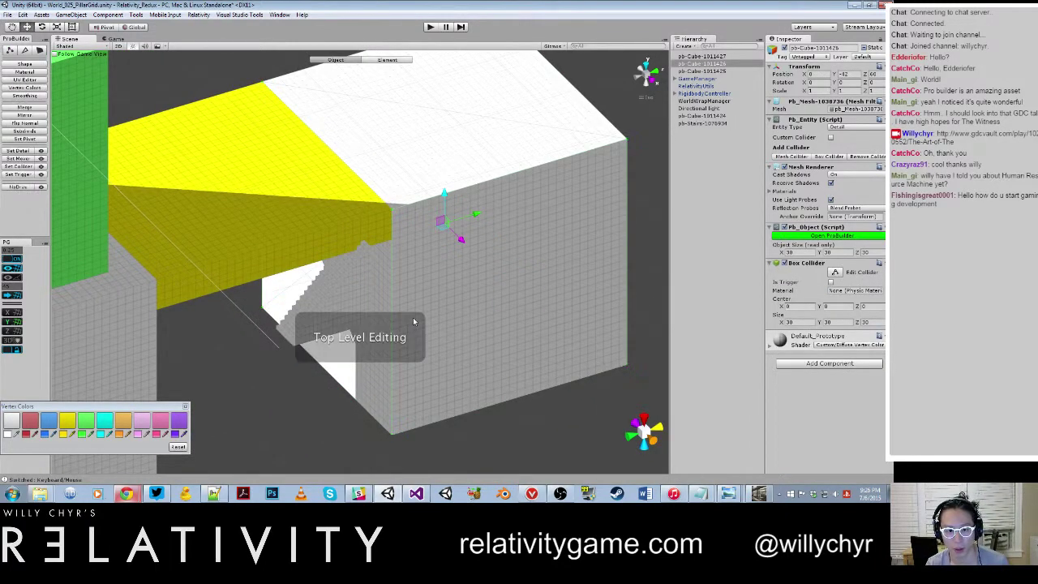
key(g)
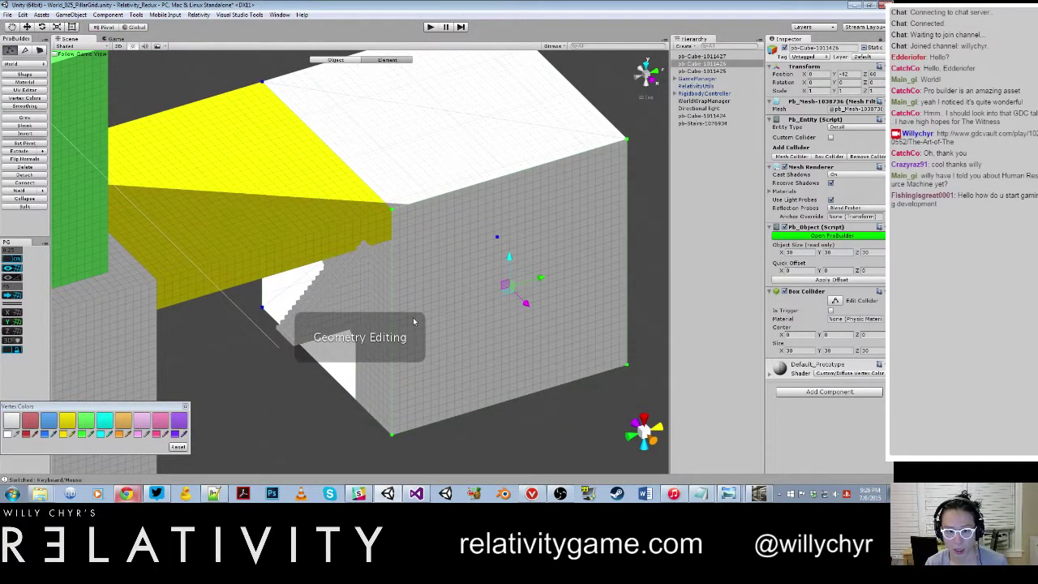
key(h)
key(h)
key(ctrl+a)
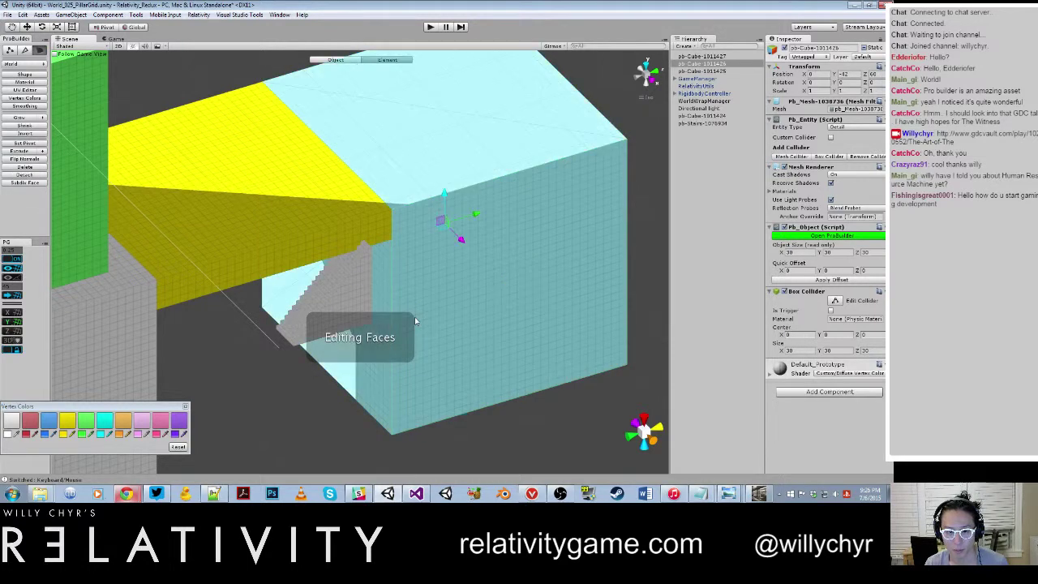
click(338, 425)
click(457, 339)
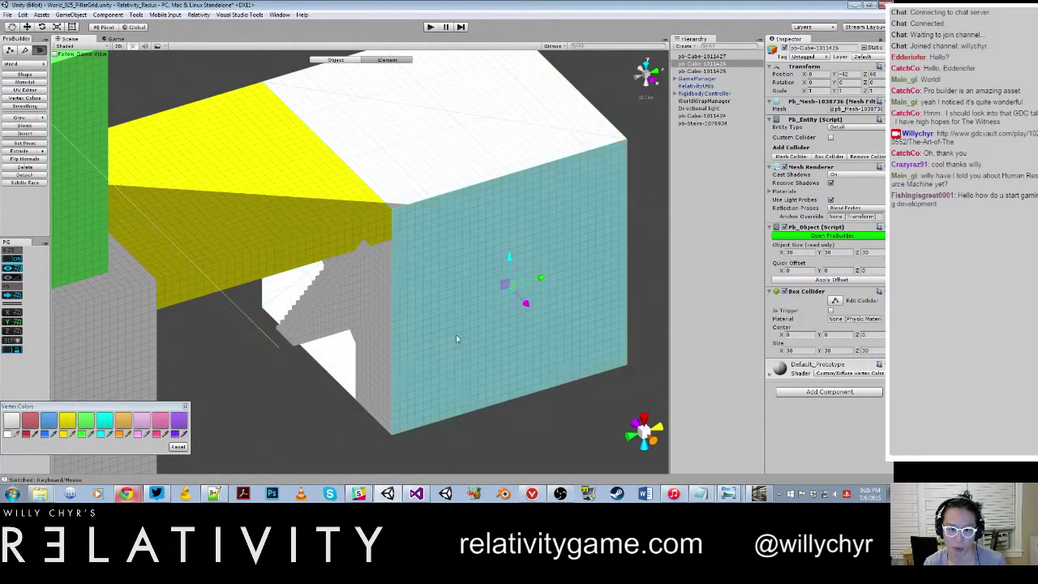
key(g)
scroll(456, 335, down, 5)
drag(420, 261, 438, 274)
key(g)
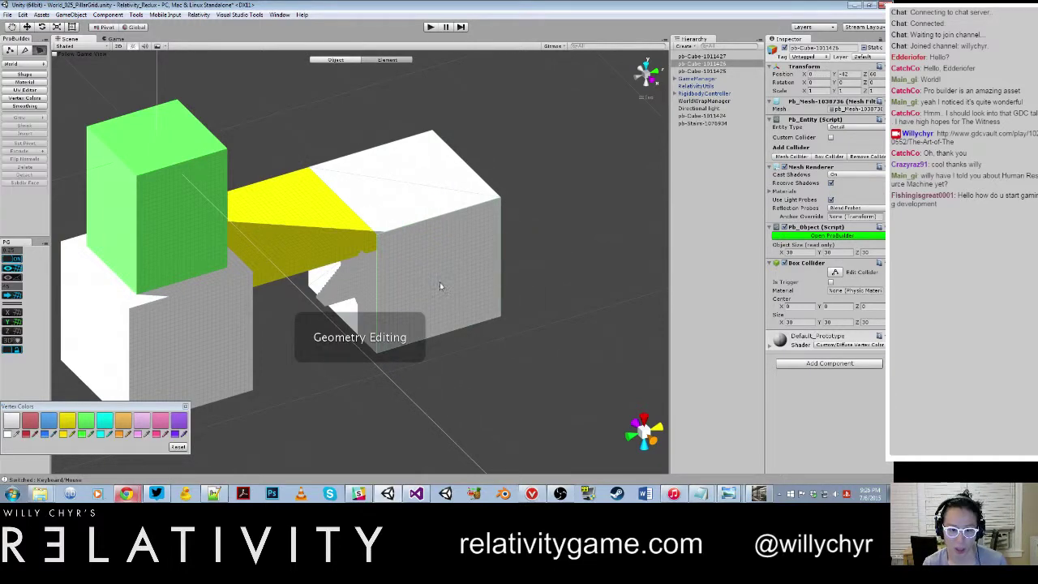
click(437, 280)
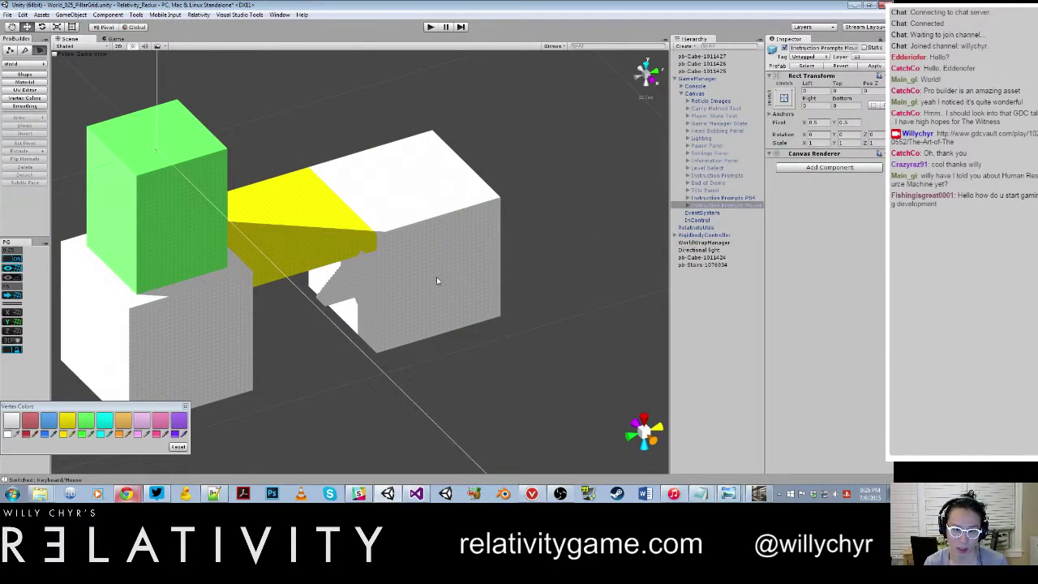
key(g)
key(g)
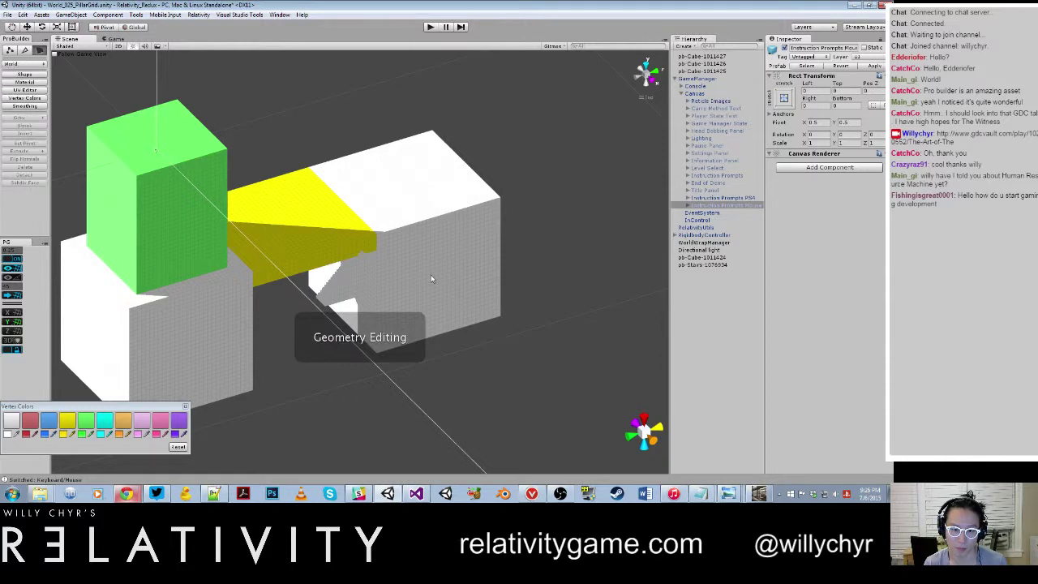
Select the white cube beside the stairs and cycle its element modes back to face editing.
scroll(434, 280, down, 3)
scroll(377, 260, up, 3)
click(440, 303)
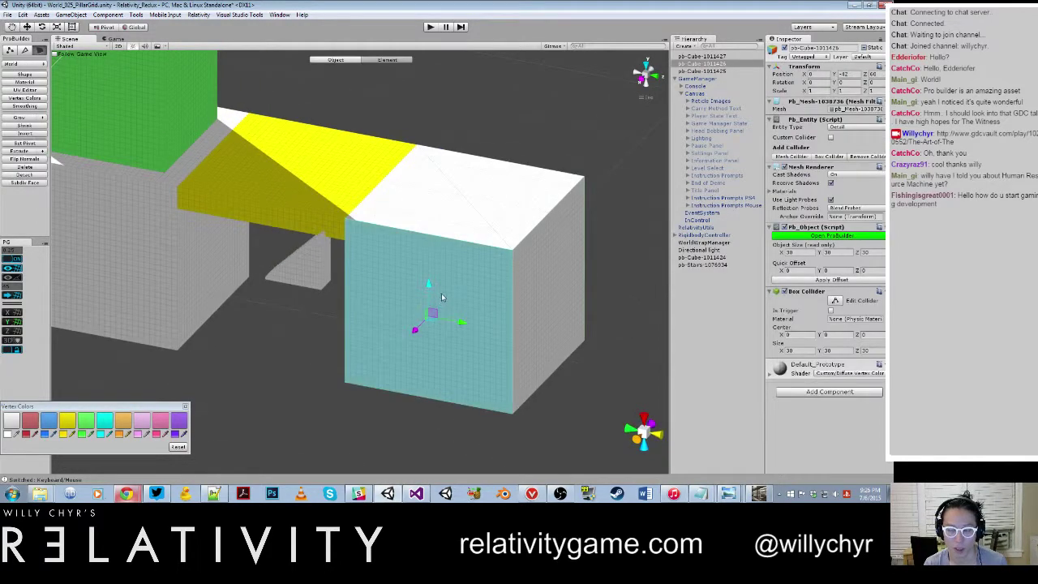
scroll(441, 297, down, 3)
key(h)
scroll(424, 254, up, 3)
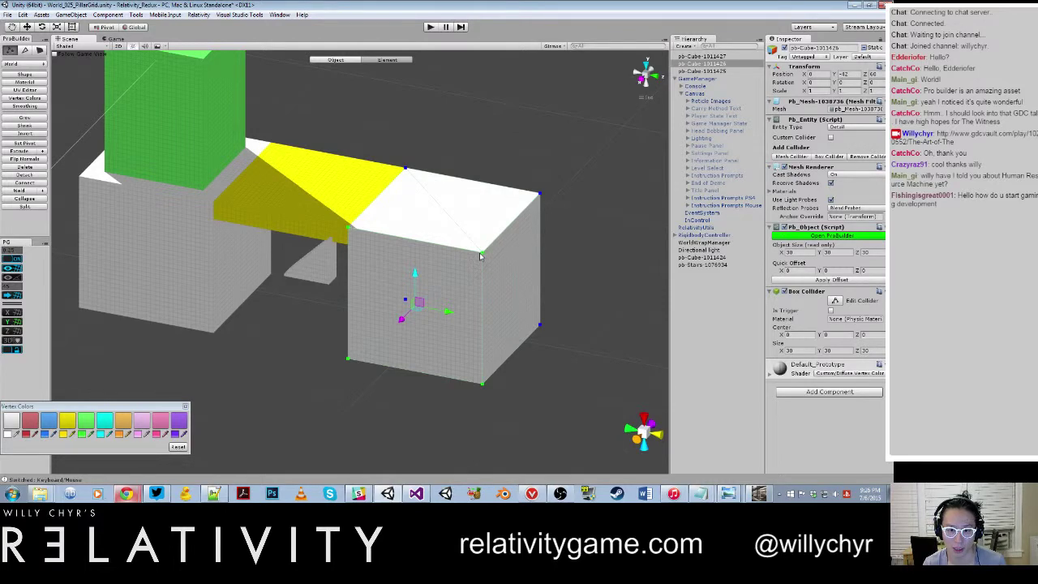
key(h)
key(h)
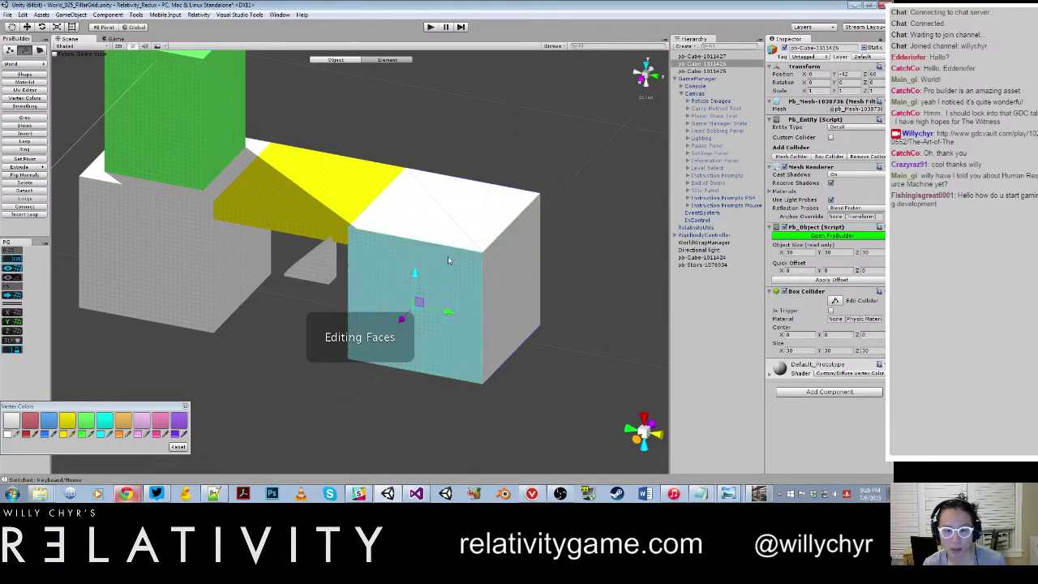
scroll(378, 225, down, 5)
scroll(360, 280, up, 5)
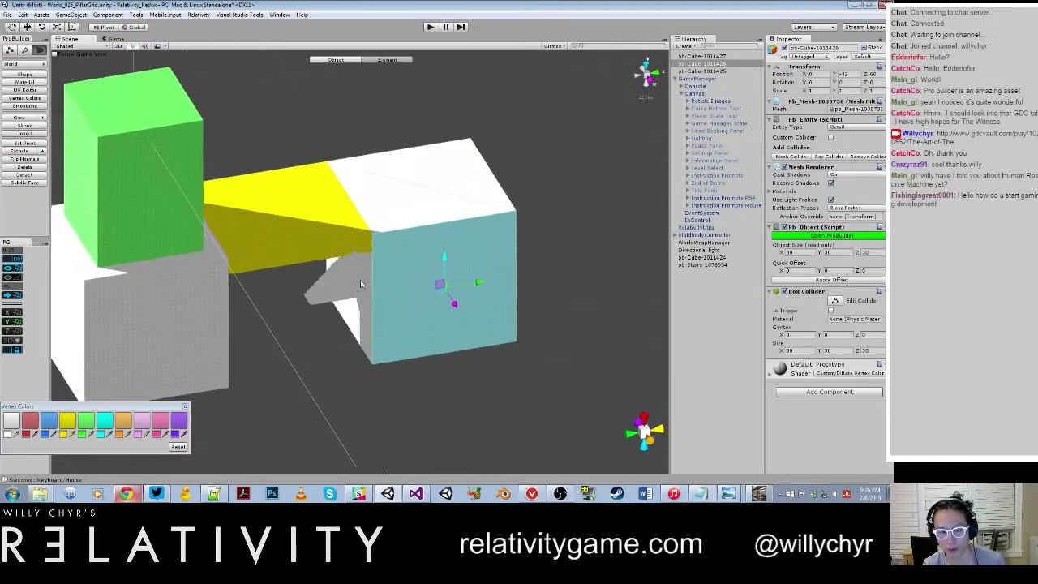
Colour all faces of both white cubes cyan with vertex colours, and return to object editing.
key(g)
key(g)
scroll(104, 311, down, 5)
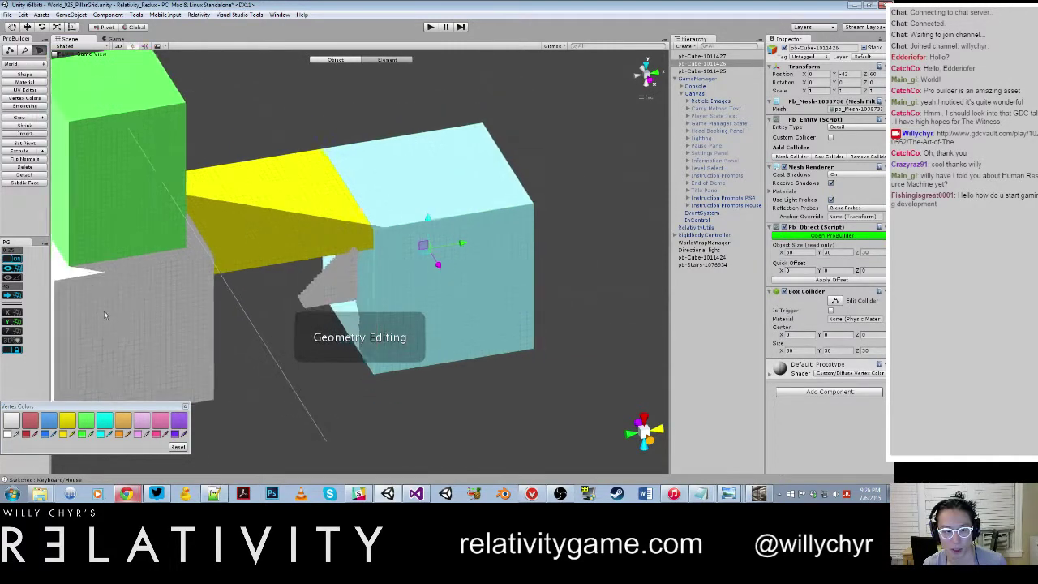
shift+click(155, 324)
click(105, 425)
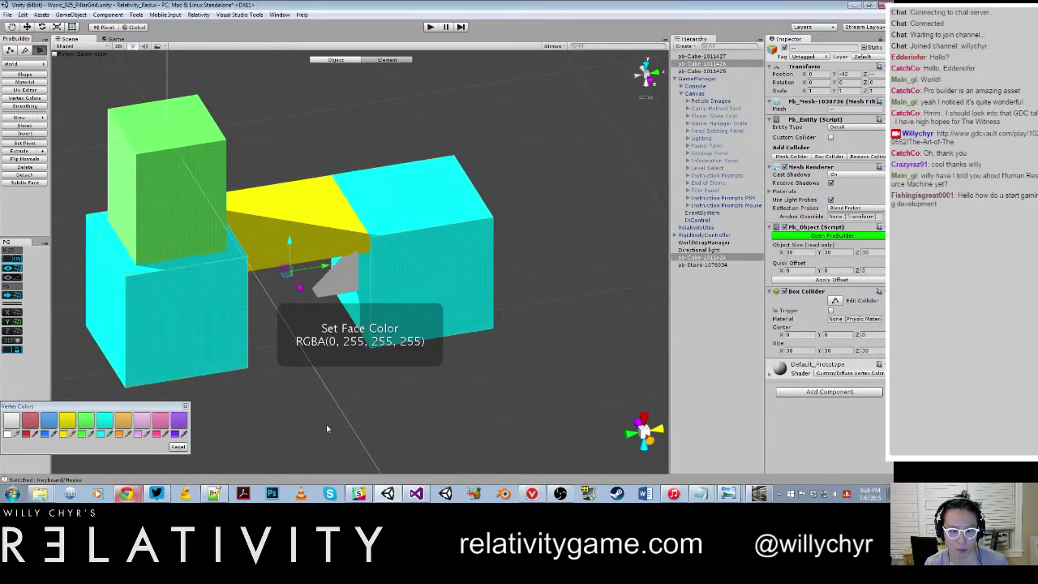
click(326, 424)
key(g)
Position the stairs flush against the bridge's underside and the cyan cube, at X 13, Y -36, Z 40.
scroll(345, 352, up, 7)
alt+drag(350, 334, 391, 251)
click(407, 295)
scroll(406, 286, up, 4)
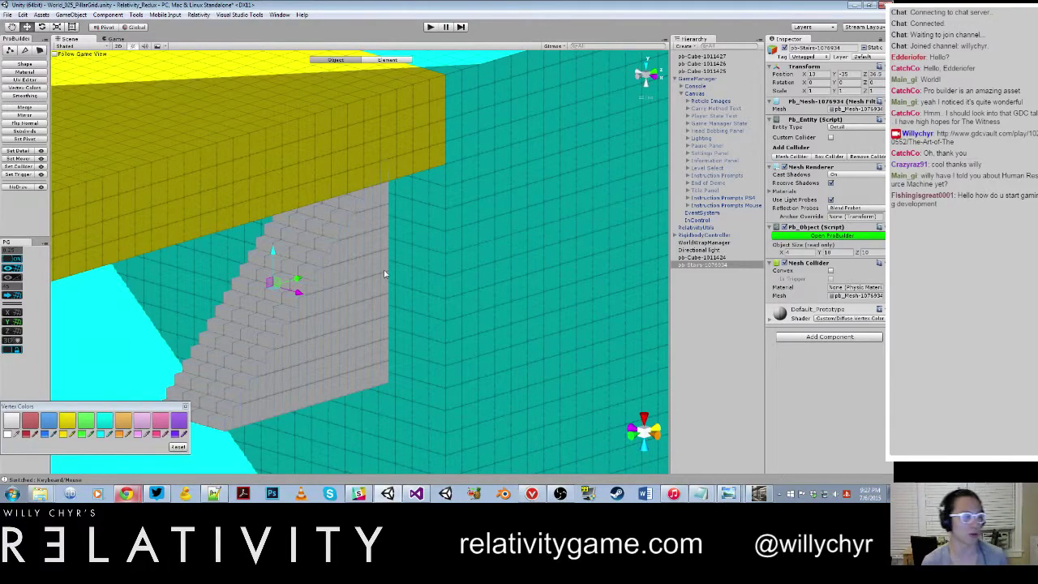
scroll(336, 281, down, 2)
alt+drag(342, 280, 223, 233)
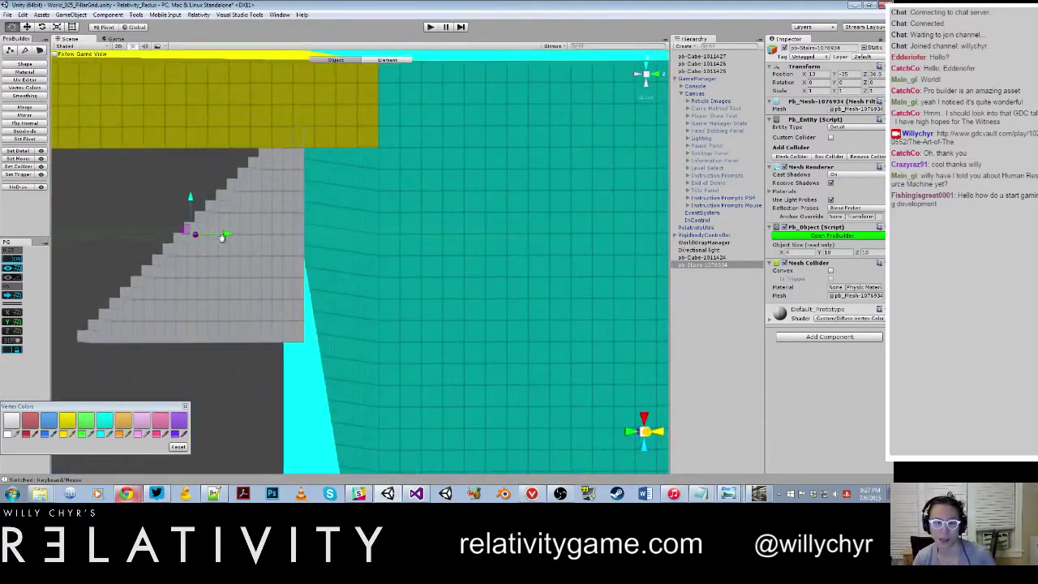
scroll(203, 231, down, 3)
middle_drag(197, 230, 240, 230)
drag(254, 206, 359, 269)
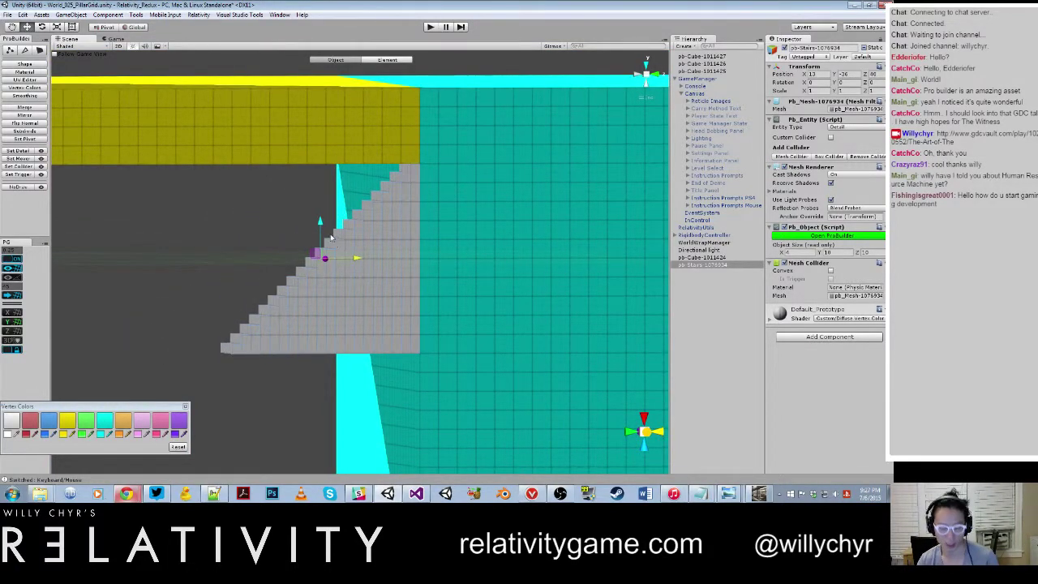
Rotate the stairs -180 degrees about Z so the steps face downward under the bridge, and reset their pivot.
key(e)
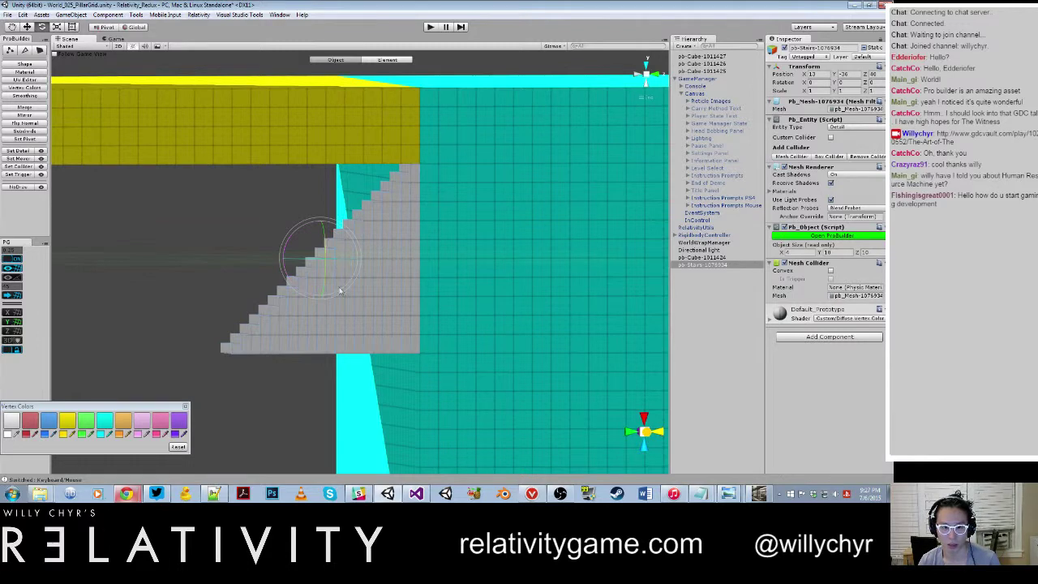
drag(340, 290, 403, 436)
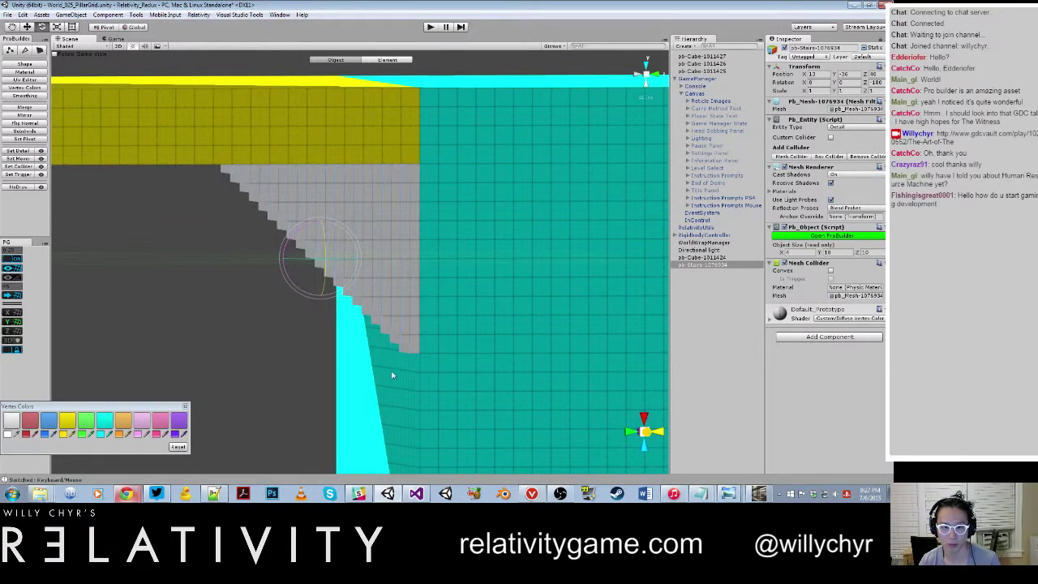
scroll(393, 375, down, 12)
key(f)
key(g)
key(ctrl+j)
scroll(330, 150, down, 6)
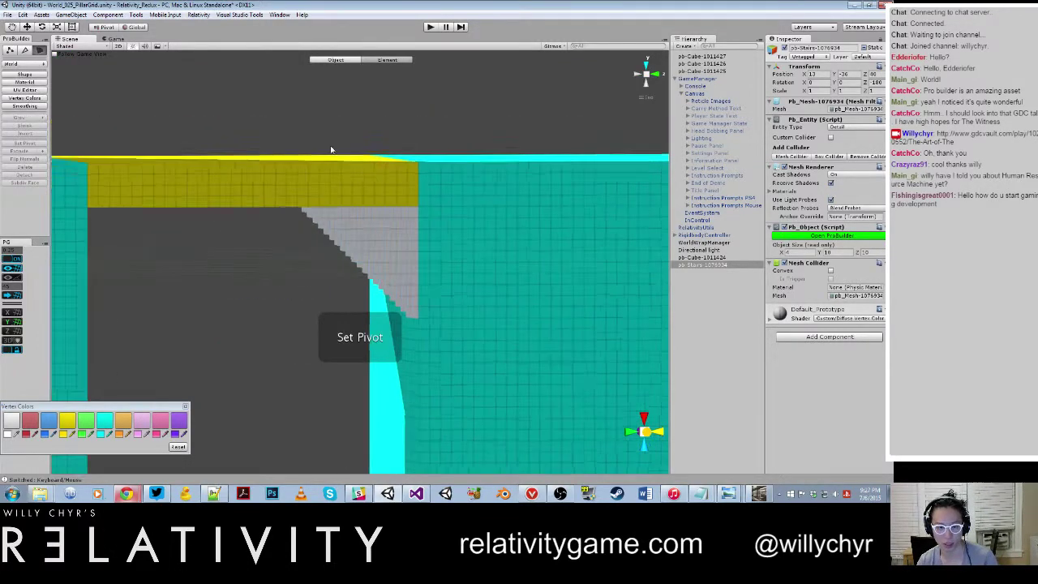
scroll(341, 162, down, 3)
key(g)
key(ctrl+j)
alt+drag(359, 186, 424, 278)
scroll(420, 253, up, 3)
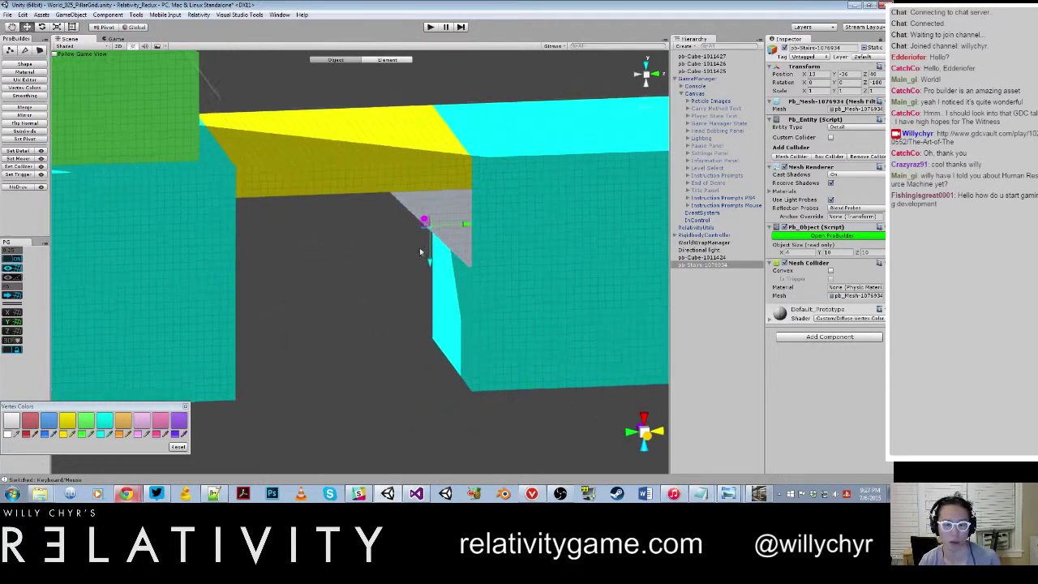
Duplicate the stairs, turn the copy -180 degrees about Y and fit it under the bridge against the opposite cyan cube.
key(ctrl+d)
drag(467, 225, 256, 253)
key(e)
key(w)
scroll(260, 211, up, 8)
middle_drag(256, 253, 408, 194)
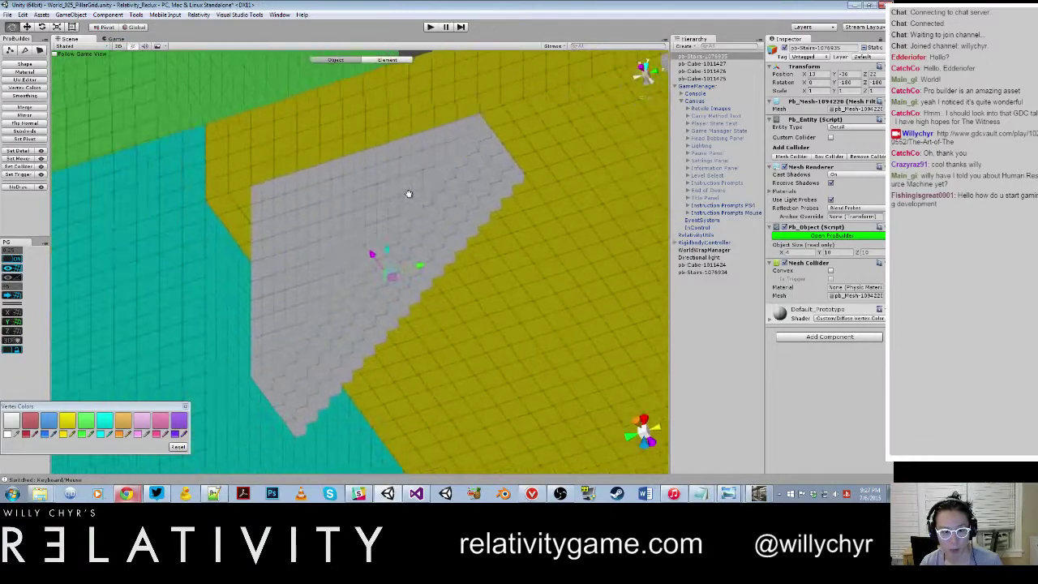
drag(417, 271, 371, 279)
Duplicate both stairs together and move the copies to the bridge's other edge at X -13.
scroll(317, 193, down, 6)
alt+drag(316, 193, 273, 167)
mouse_move(233, 249)
alt+mouse_down()
mouse_move(268, 267)
mouse_move(221, 253)
alt+mouse_up()
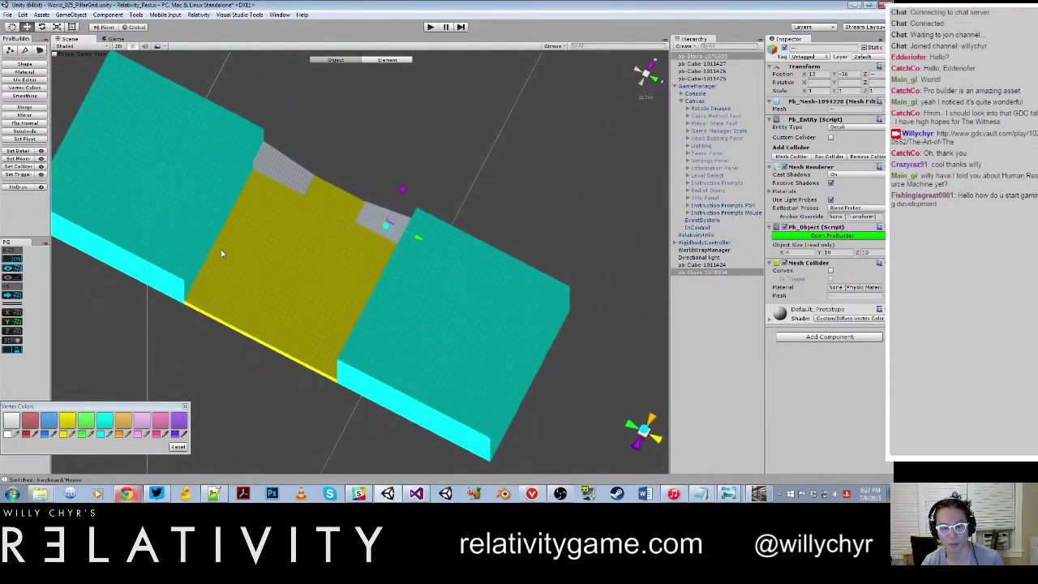
key(ctrl+d)
drag(406, 194, 346, 334)
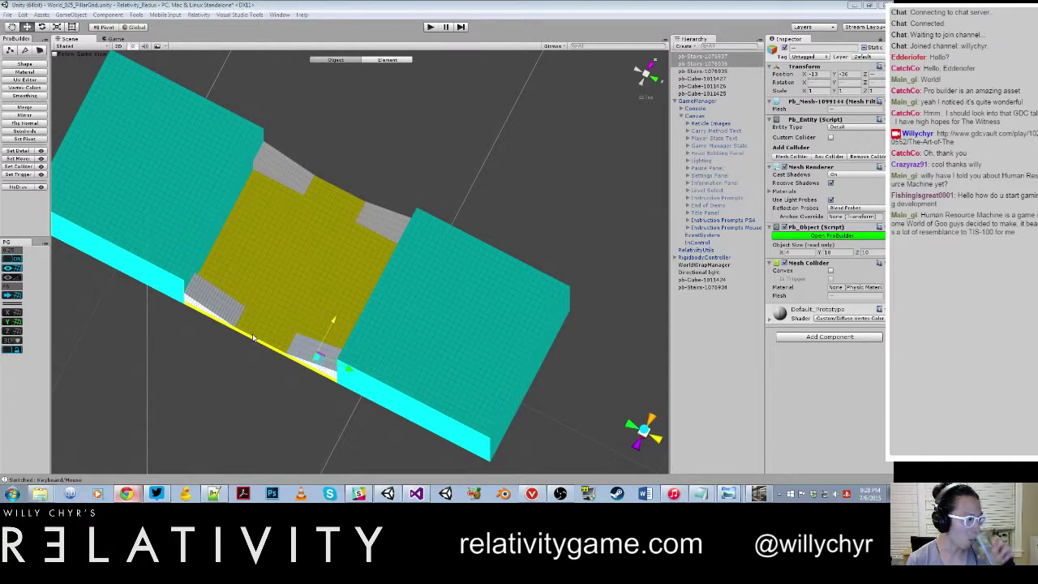
Examine the bridge with its four corner stairs from below and from the side.
click(367, 188)
scroll(349, 163, down, 6)
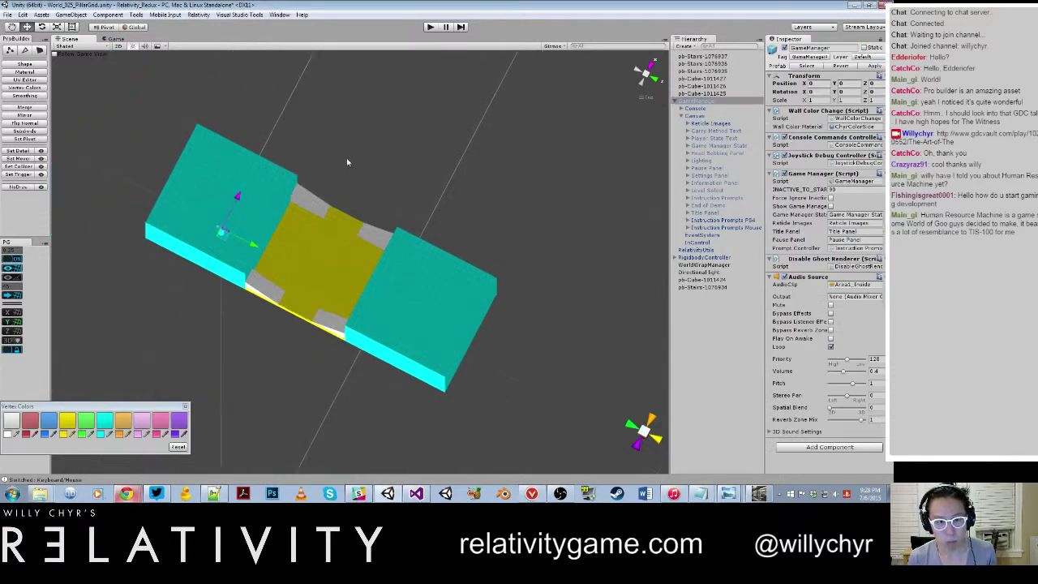
alt+drag(348, 163, 329, 348)
alt+drag(365, 253, 411, 299)
alt+drag(430, 332, 445, 272)
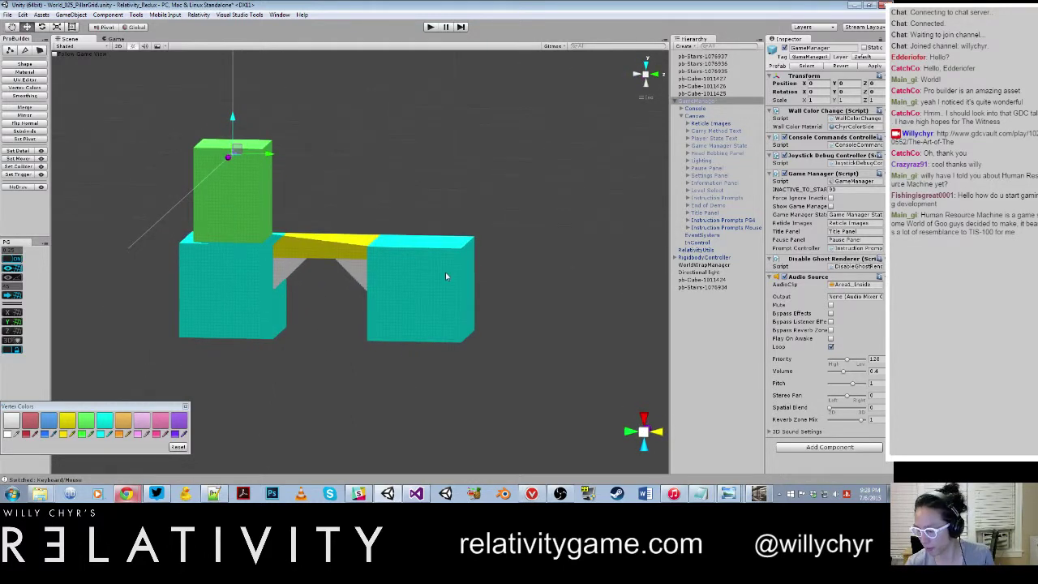
scroll(445, 276, down, 3)
alt+drag(429, 314, 393, 245)
scroll(417, 332, up, 3)
Extend the bottom faces of both cyan cubes downward to a height of 58, and centre the pillars' pivots.
key(g)
click(411, 330)
shift+click(282, 341)
scroll(282, 341, down, 4)
alt+drag(282, 332, 366, 320)
scroll(366, 320, up, 3)
shift+drag(339, 280, 344, 346)
key(g)
key(ctrl+j)
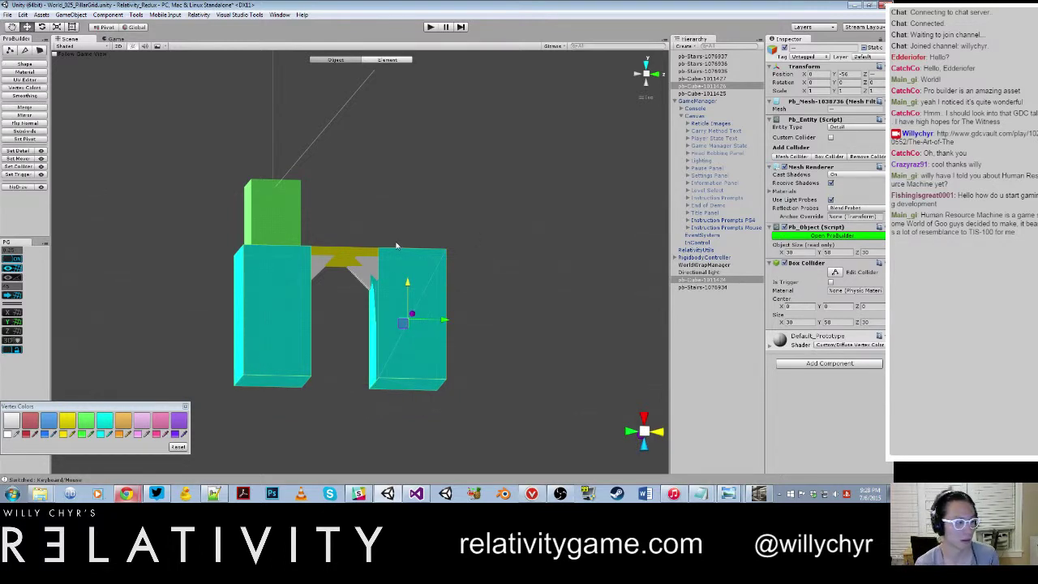
key(g)
key(g)
key(ctrl+j)
click(363, 199)
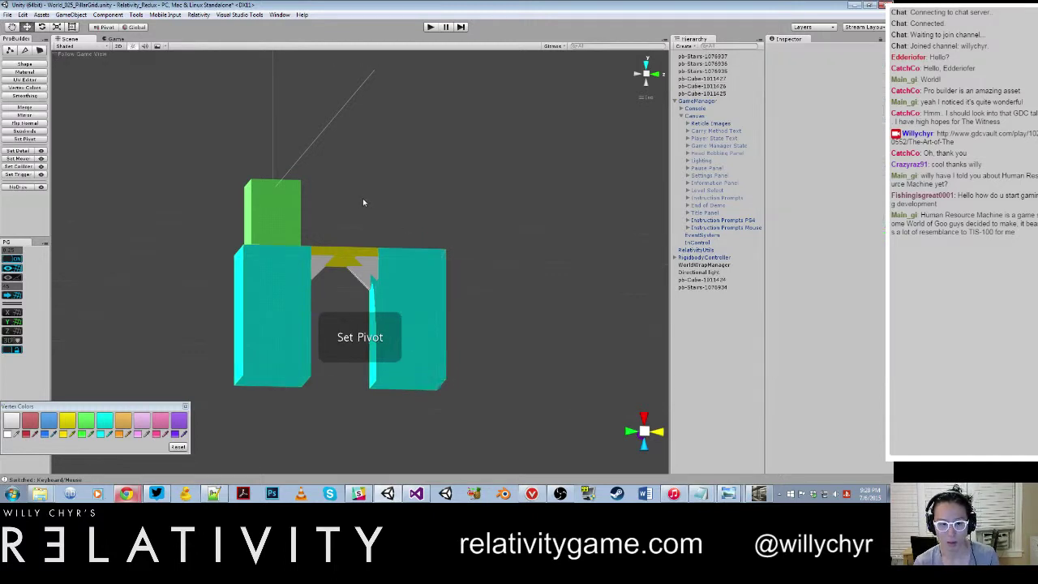
Duplicate the yellow bridge slab twice, placing one copy against the same side of each cyan pillar at X -30.
scroll(363, 199, down, 5)
alt+drag(362, 200, 468, 287)
scroll(345, 314, up, 4)
scroll(389, 269, up, 3)
click(389, 269)
middle_drag(468, 288, 343, 293)
key(ctrl+d)
drag(227, 235, 247, 347)
scroll(357, 260, down, 6)
scroll(359, 259, up, 4)
key(ctrl+d)
Duplicate both cyan pillars and move the copies to the free ends of the new bridges at X -60.
click(196, 246)
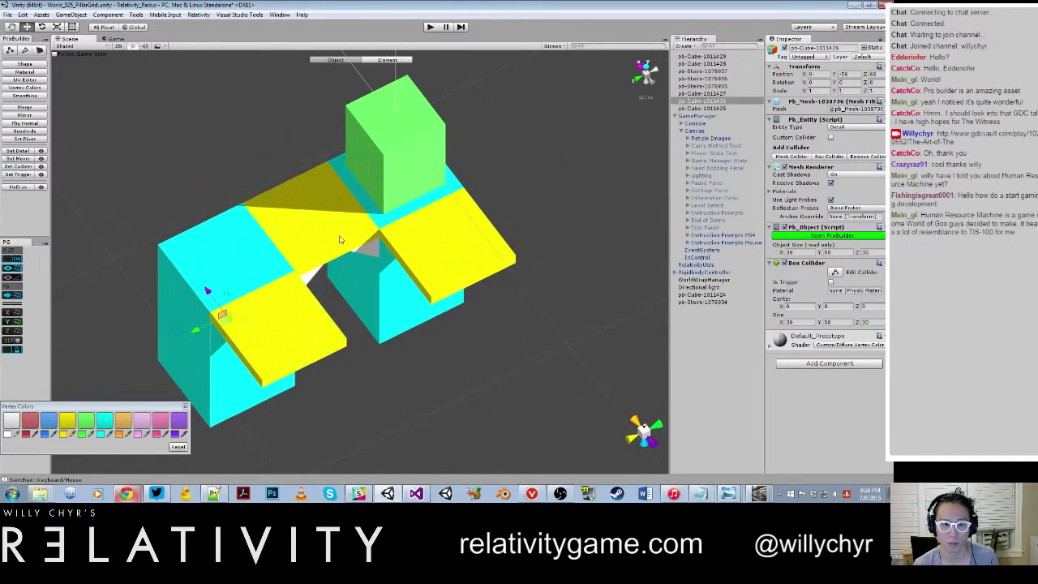
shift+click(391, 221)
scroll(326, 252, down, 6)
alt+drag(327, 253, 389, 249)
scroll(389, 248, up, 3)
key(ctrl+d)
drag(299, 232, 455, 277)
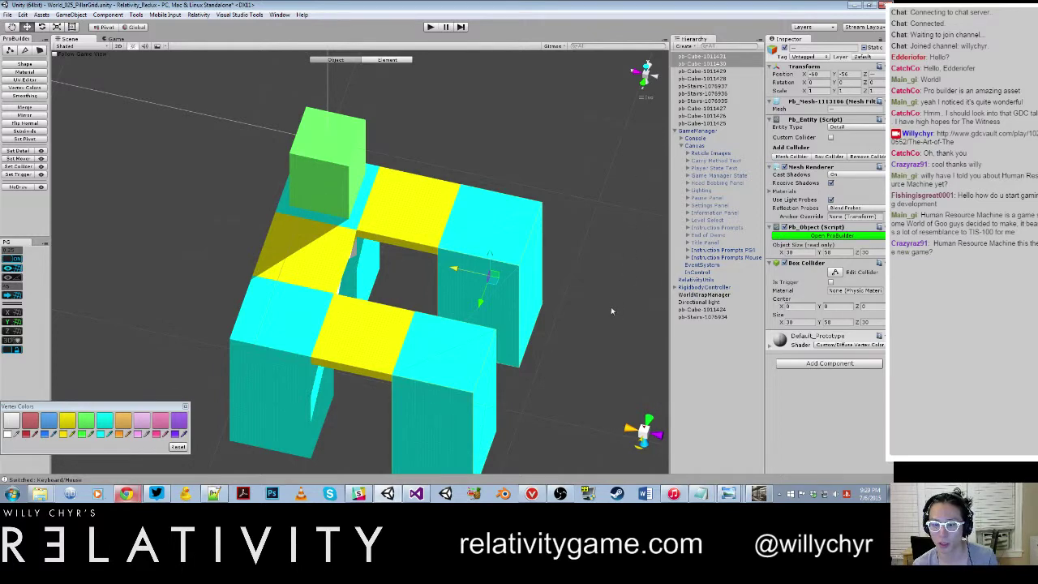
Select all four stairs under the first bridge and compare their placement with the new pillars and bridges.
alt+drag(546, 276, 343, 289)
alt+scroll(349, 228, up, 6)
click(341, 298)
shift+click(262, 260)
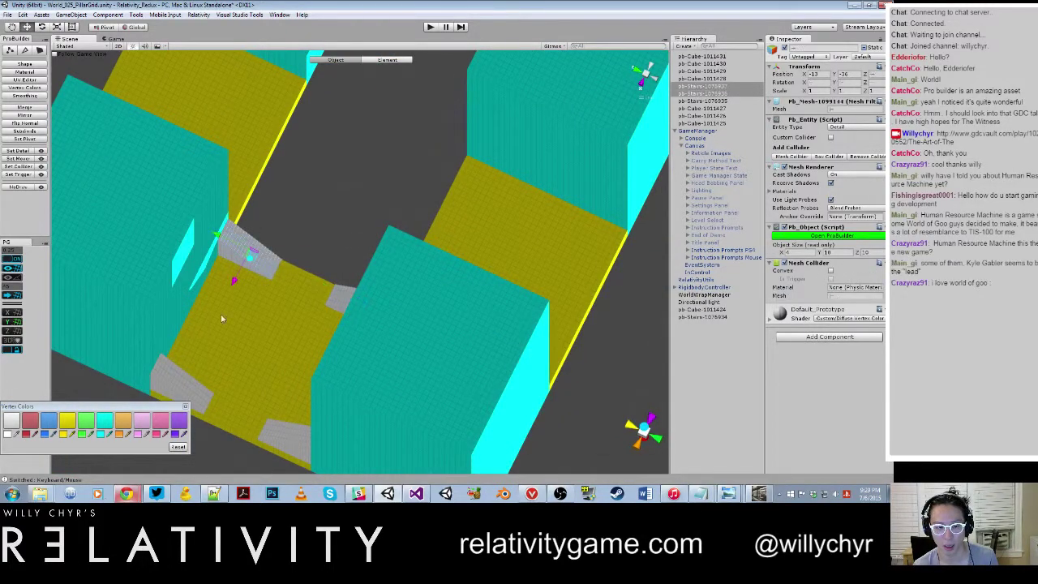
shift+click(179, 380)
shift+click(283, 432)
scroll(288, 267, down, 5)
alt+drag(290, 209, 347, 321)
scroll(348, 308, down, 4)
alt+drag(349, 181, 426, 329)
scroll(411, 268, up, 3)
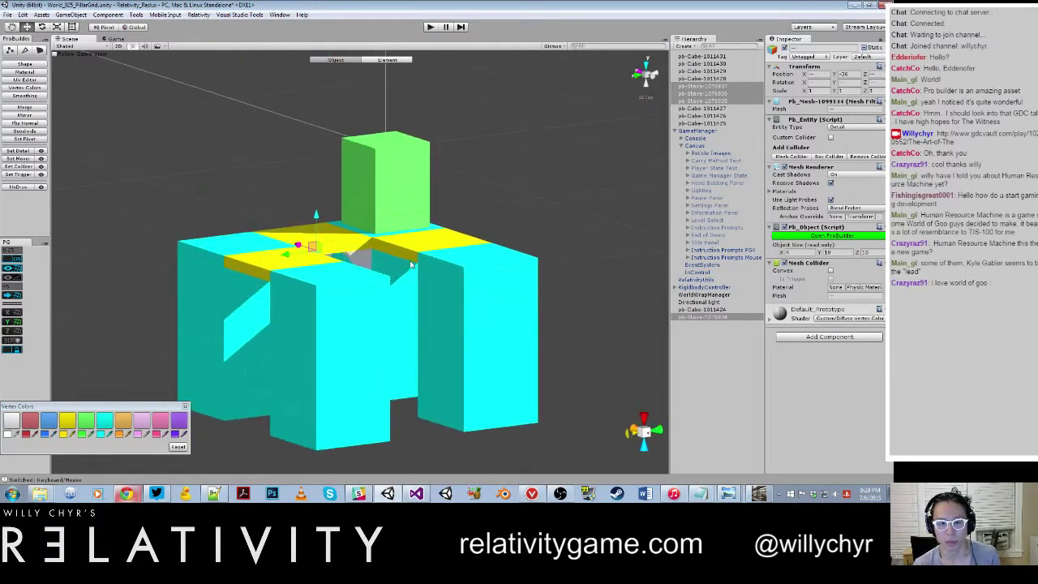
Delete the two yellow bridge slabs without stair supports at X -30.
click(411, 256)
alt+drag(285, 231, 381, 327)
click(373, 326)
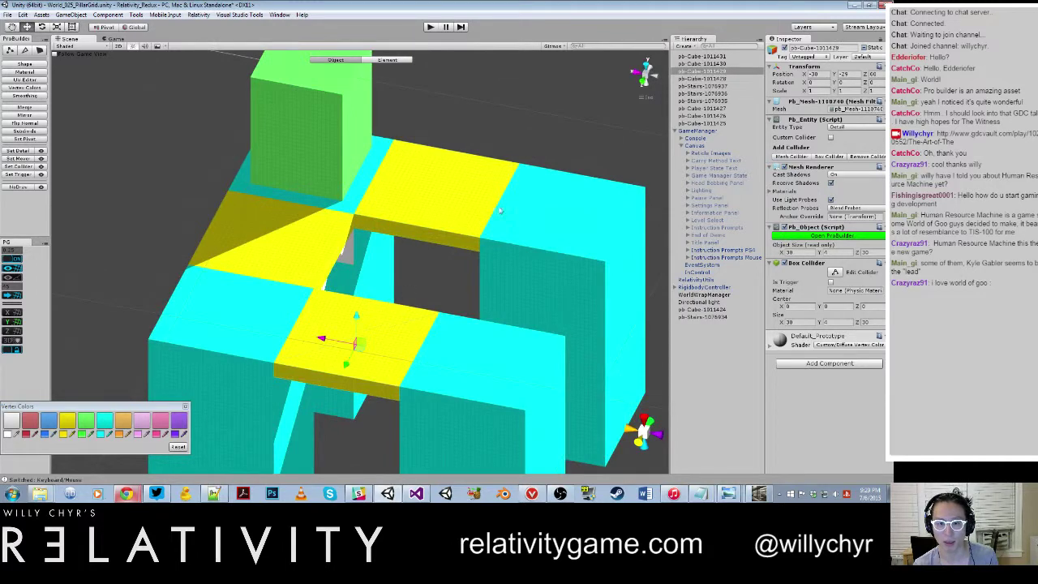
click(500, 210)
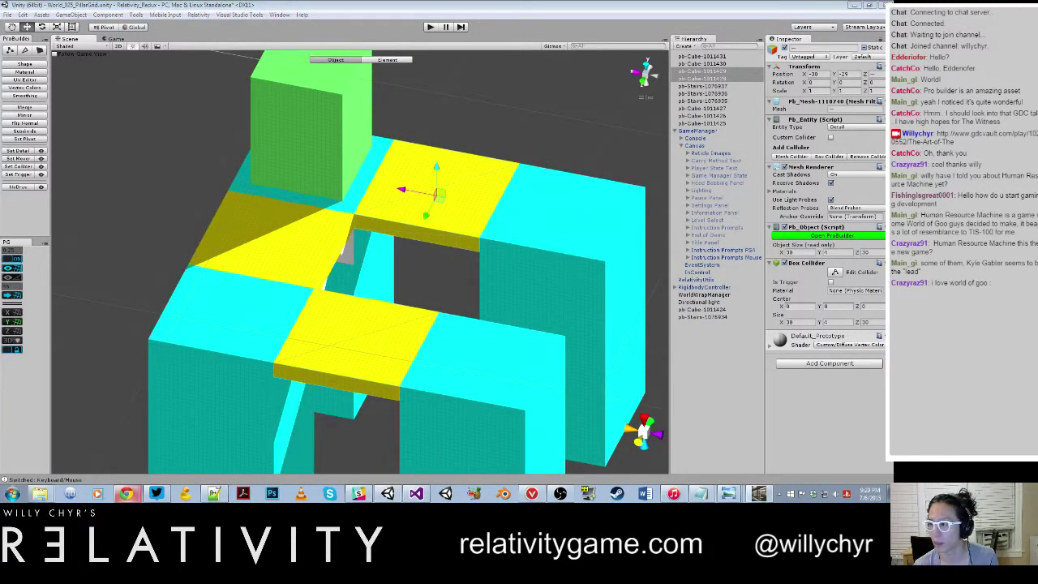
click(722, 94)
right_click(720, 76)
click(736, 132)
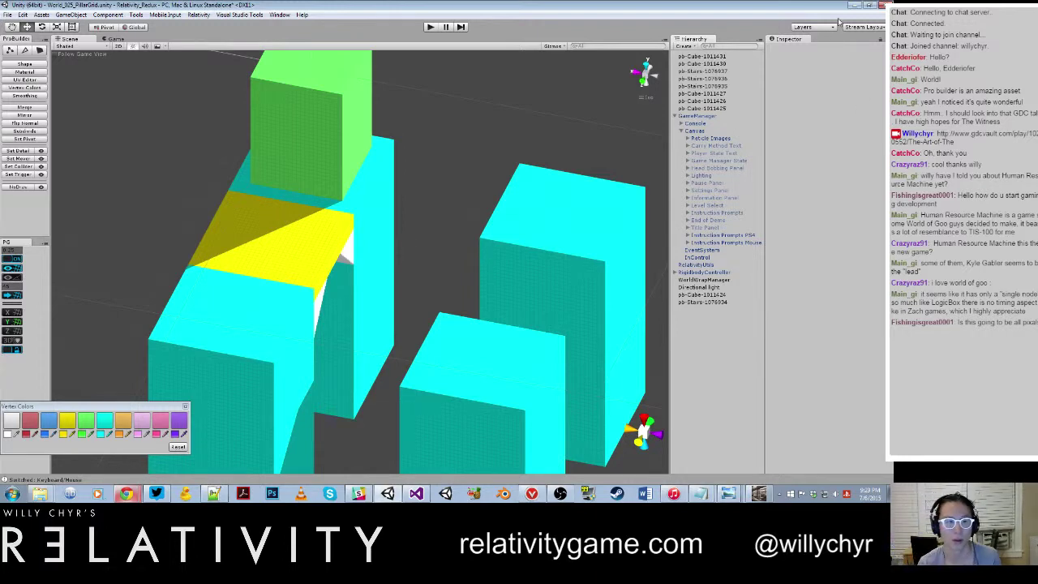
Create an empty game object and place it beside the first yellow bridge at X 2, Y -34, Z 30.25.
click(70, 16)
click(85, 23)
key(f)
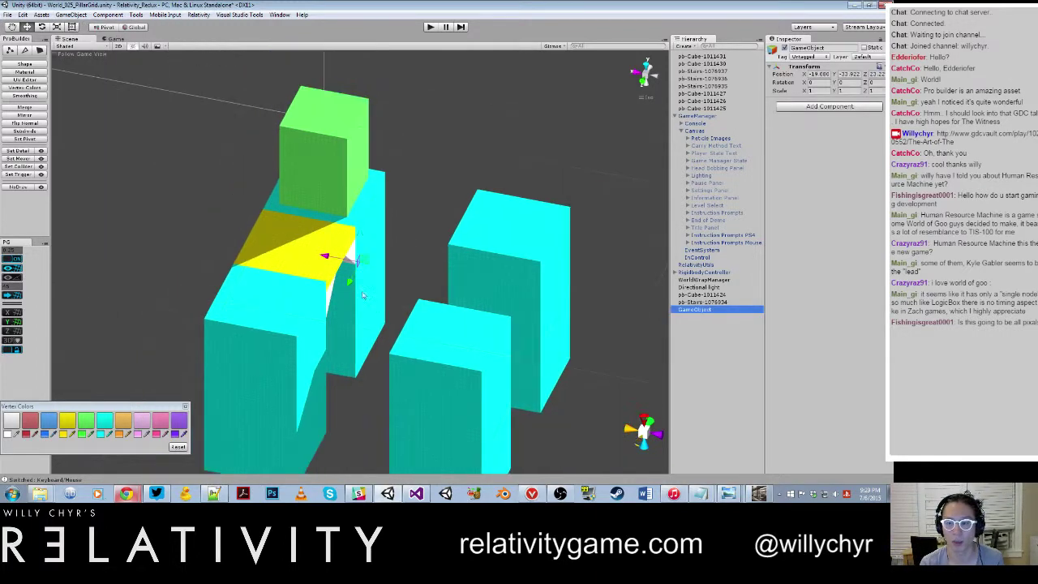
alt+drag(360, 260, 459, 336)
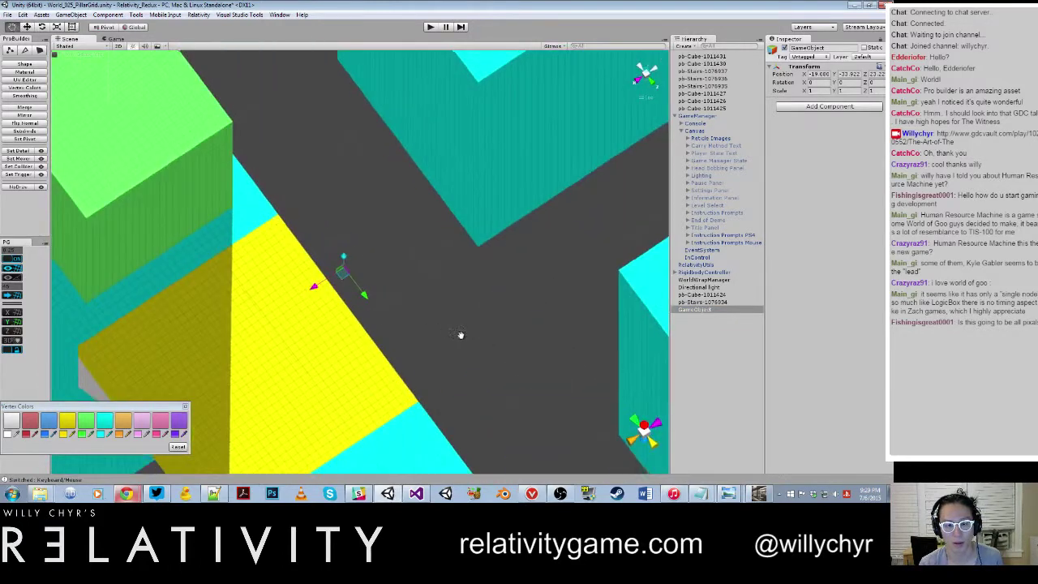
middle_drag(459, 335, 525, 308)
drag(458, 261, 476, 242)
scroll(342, 330, down, 3)
scroll(476, 242, up, 3)
scroll(476, 241, up, 2)
Select the first yellow bridge slab with its four stair supports and parent them to the new empty object.
click(554, 216)
alt+drag(554, 215, 427, 224)
shift+click(406, 229)
shift+click(551, 162)
shift+click(406, 248)
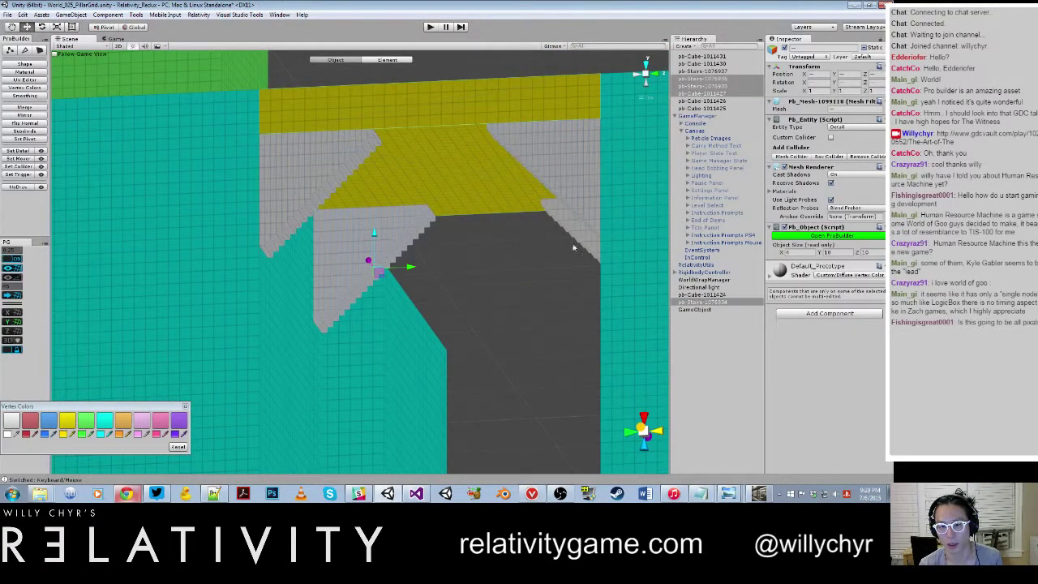
shift+click(574, 242)
drag(720, 99, 705, 310)
key(f)
alt+drag(386, 184, 451, 279)
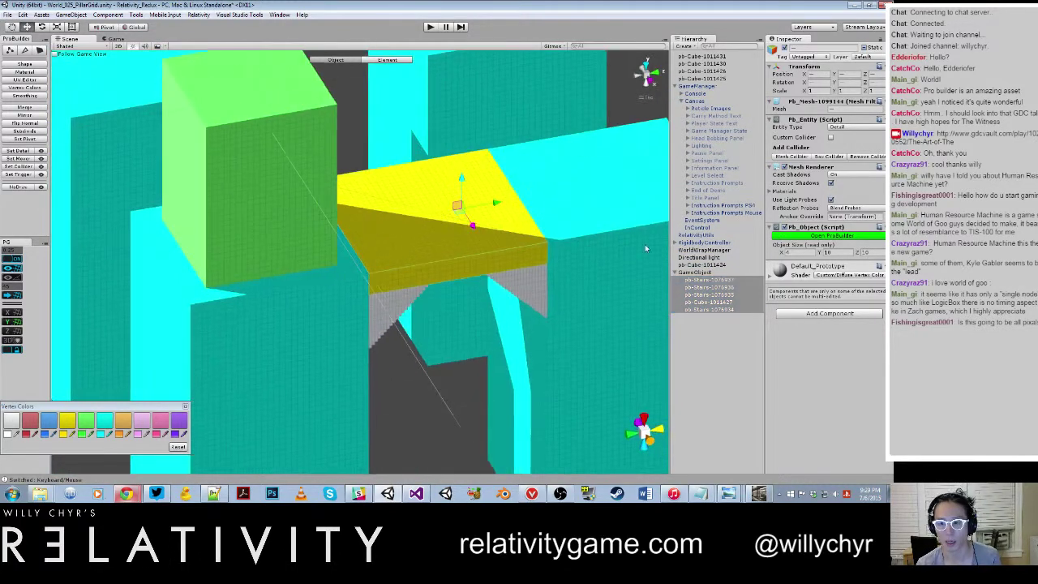
Rename the parent object of the bridge and stairs as Arch.
click(699, 272)
key(f)
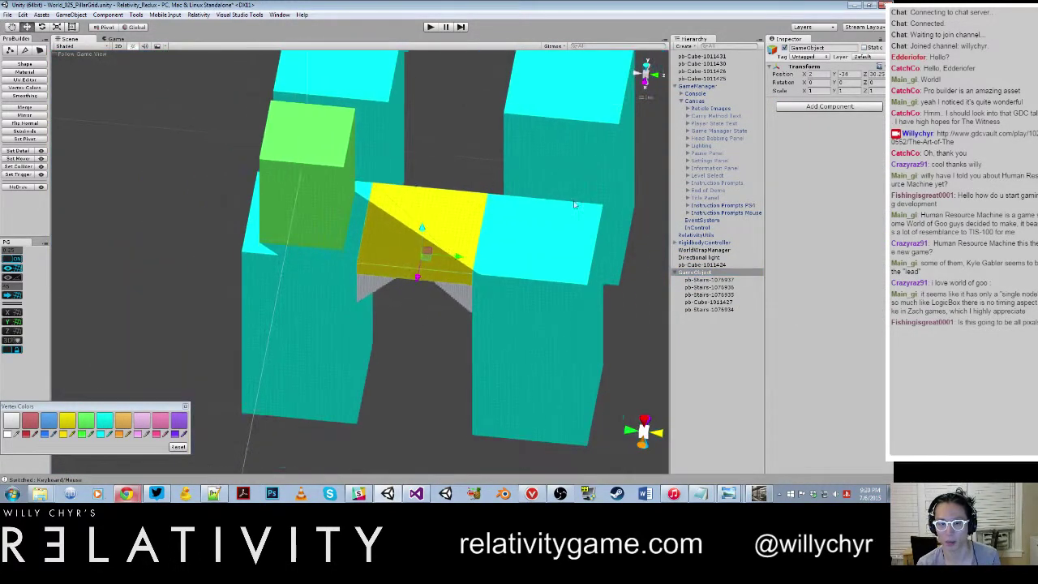
click(825, 48)
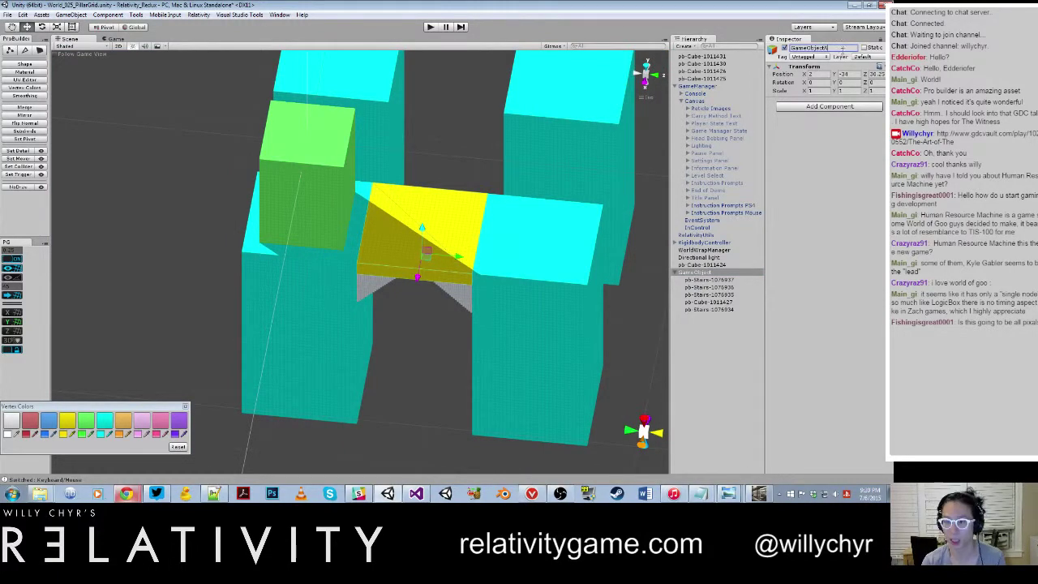
text(Arch)
key(Return)
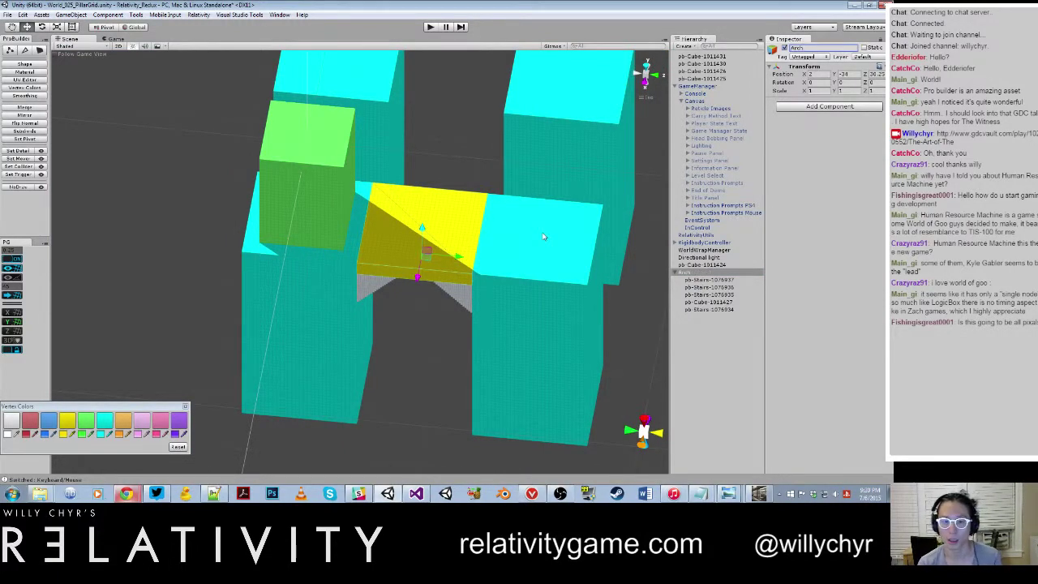
Duplicate the Arch group and move the copy between the two far cyan pillars at X -58.
scroll(422, 226, up, 4)
key(ctrl+d)
drag(389, 301, 592, 147)
scroll(503, 193, down, 8)
Duplicate the far arch, rotate the copy 90 degrees about Y and move it towards the middle of the structure.
key(ctrl+d)
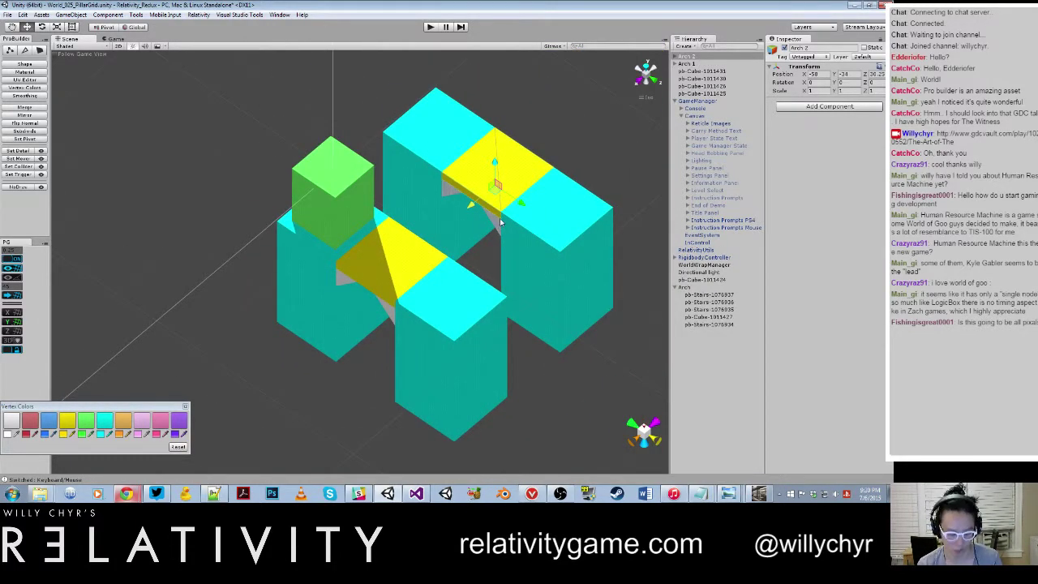
key(e)
drag(500, 220, 397, 209)
key(w)
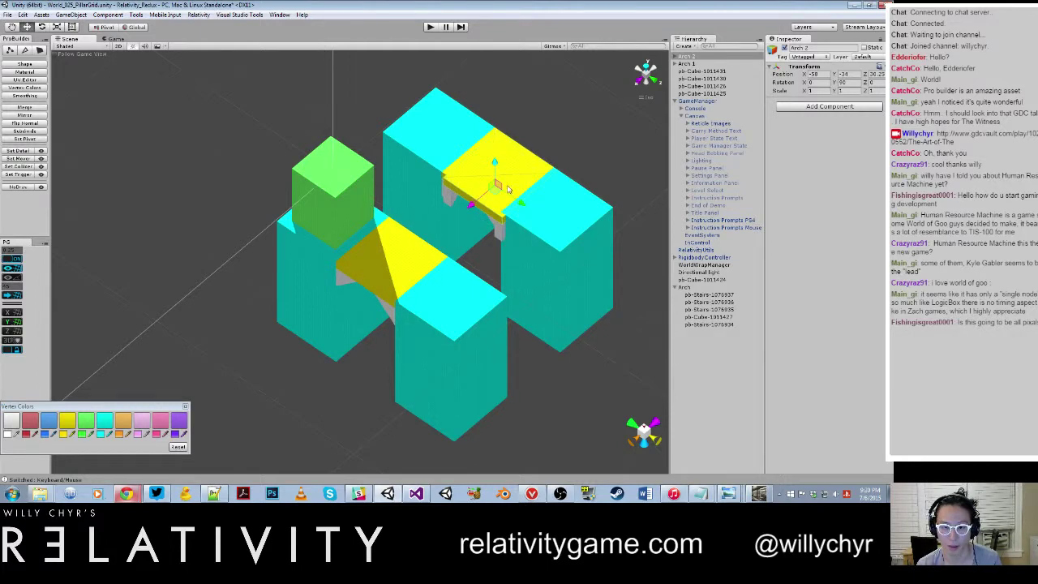
scroll(507, 189, up, 1)
drag(507, 189, 420, 243)
Fit the rotated arch between the cyan pillars on the side away from the green cube at X -29.75, Z 58.
scroll(440, 251, up, 3)
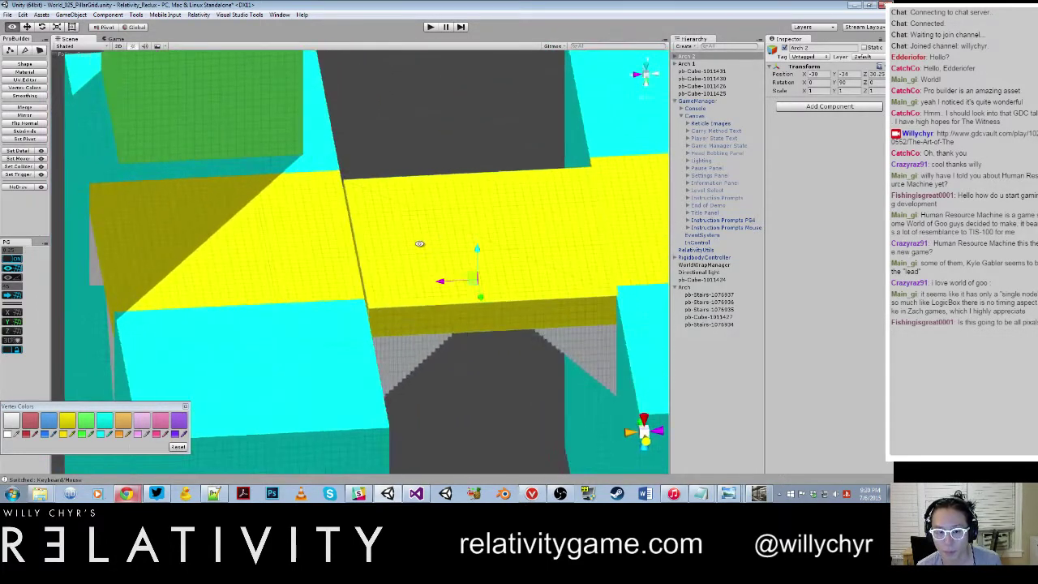
right_drag(420, 243, 418, 246)
drag(465, 294, 596, 331)
scroll(433, 287, down, 3)
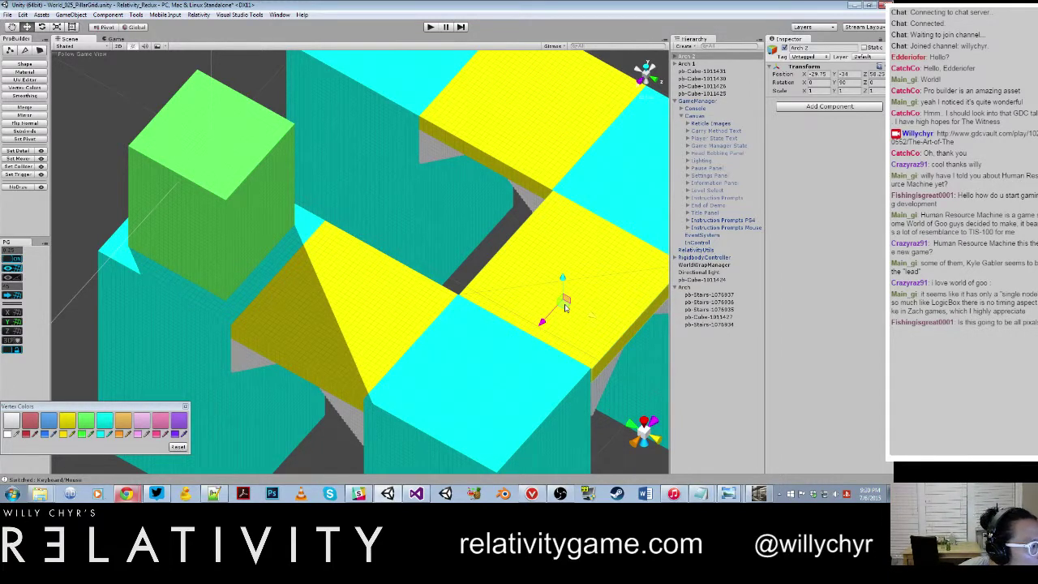
scroll(558, 258, down, 6)
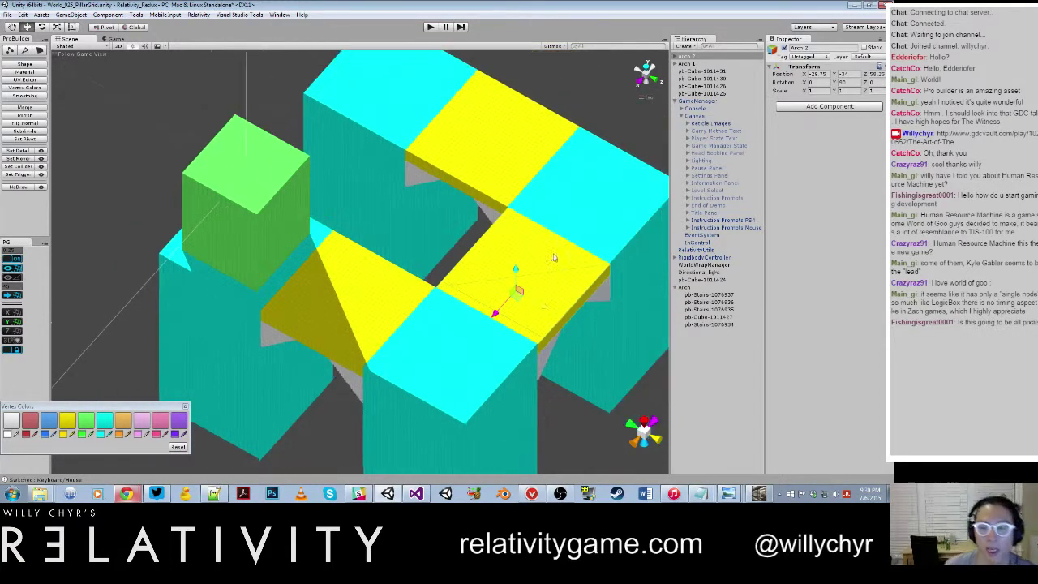
scroll(553, 258, up, 8)
alt+drag(541, 261, 577, 276)
key(f)
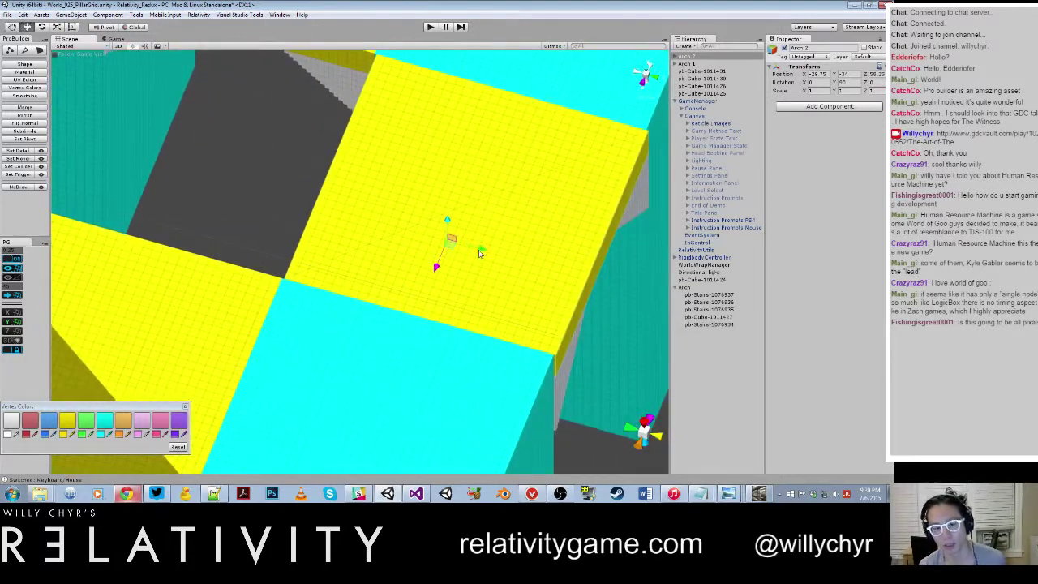
scroll(476, 252, down, 3)
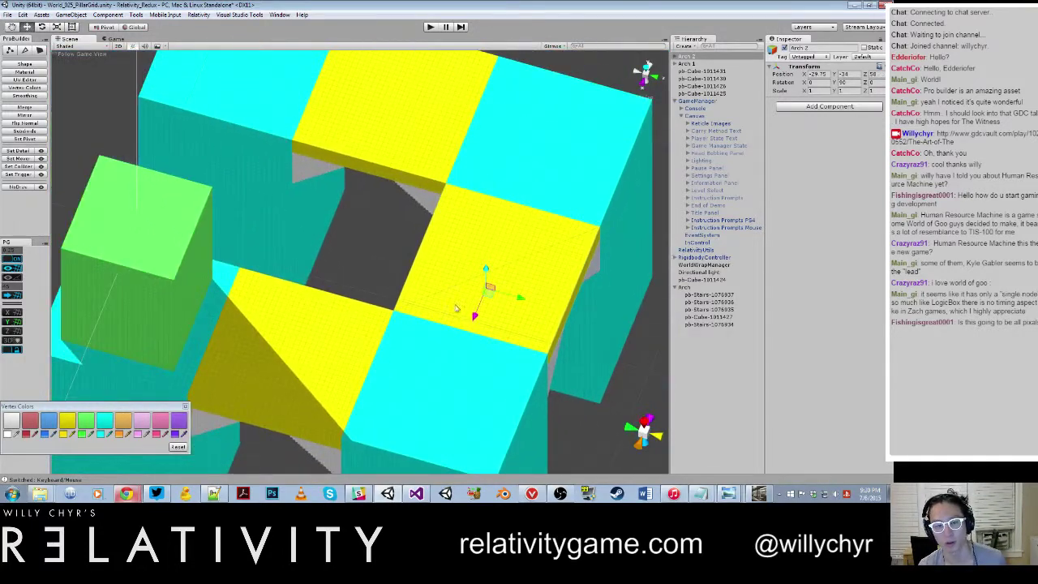
Duplicate the rotated arch and move the copy to the opposite side of the square at Z -2.
key(ctrl+d)
drag(474, 300, 165, 227)
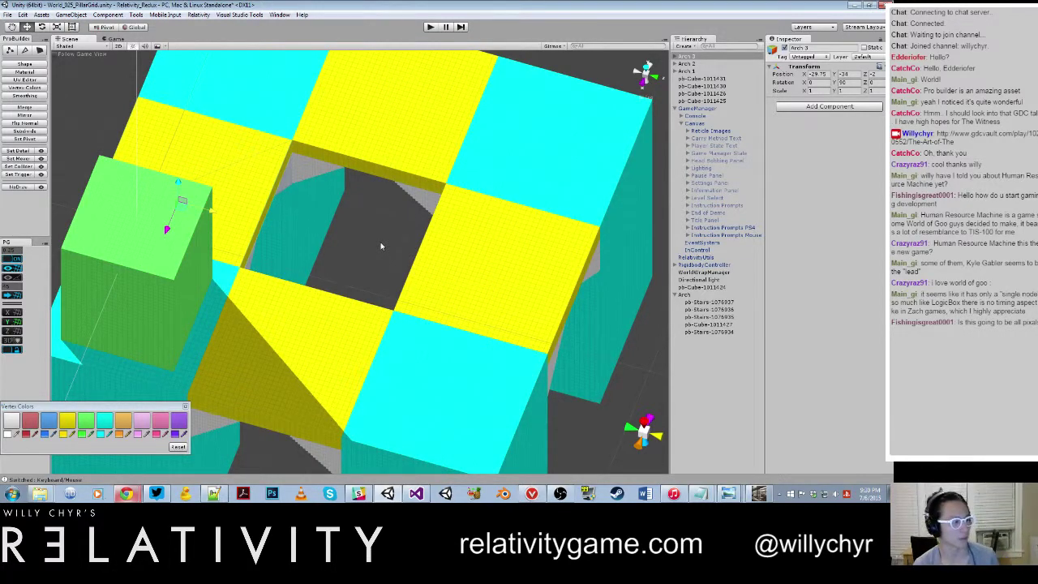
scroll(337, 253, down, 10)
alt+drag(396, 259, 262, 231)
scroll(352, 207, up, 8)
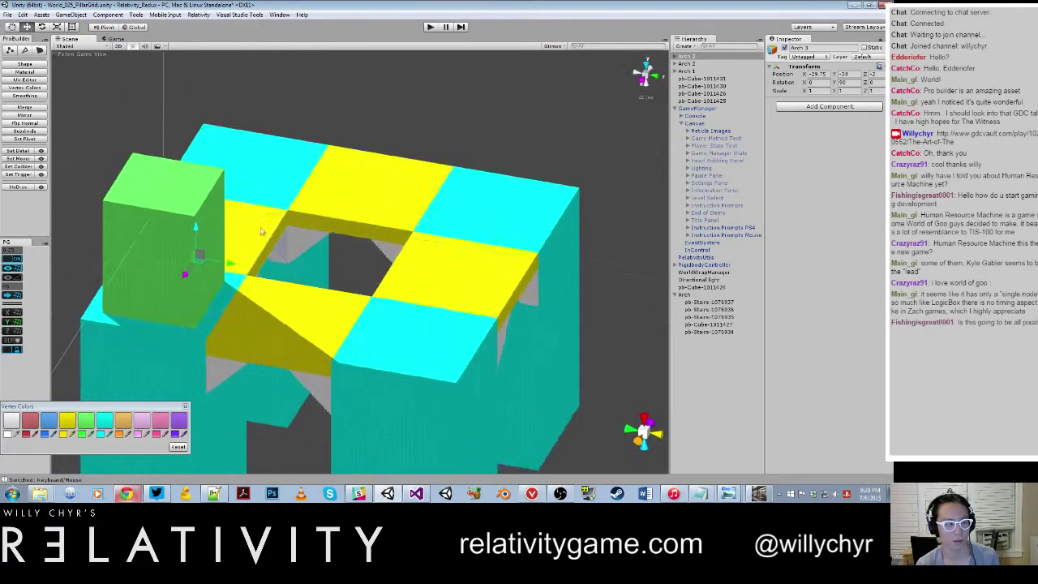
Examine the four arches and pillars from the green cube's side, checking the cube and the adjoining bridge slab.
scroll(261, 231, down, 3)
scroll(242, 230, up, 4)
click(155, 224)
alt+drag(155, 224, 448, 155)
scroll(397, 315, down, 4)
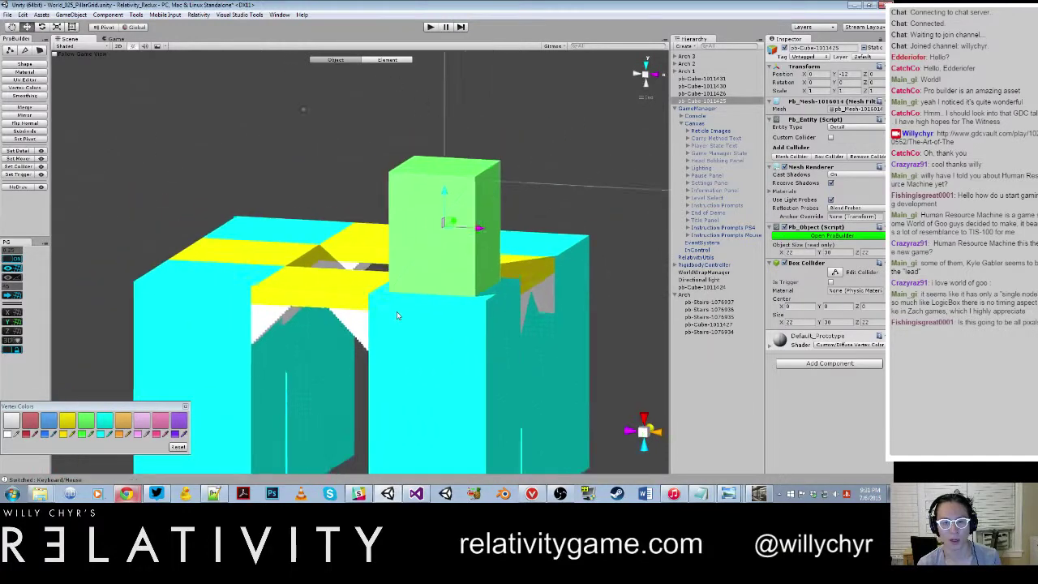
scroll(399, 318, down, 3)
click(412, 339)
click(358, 287)
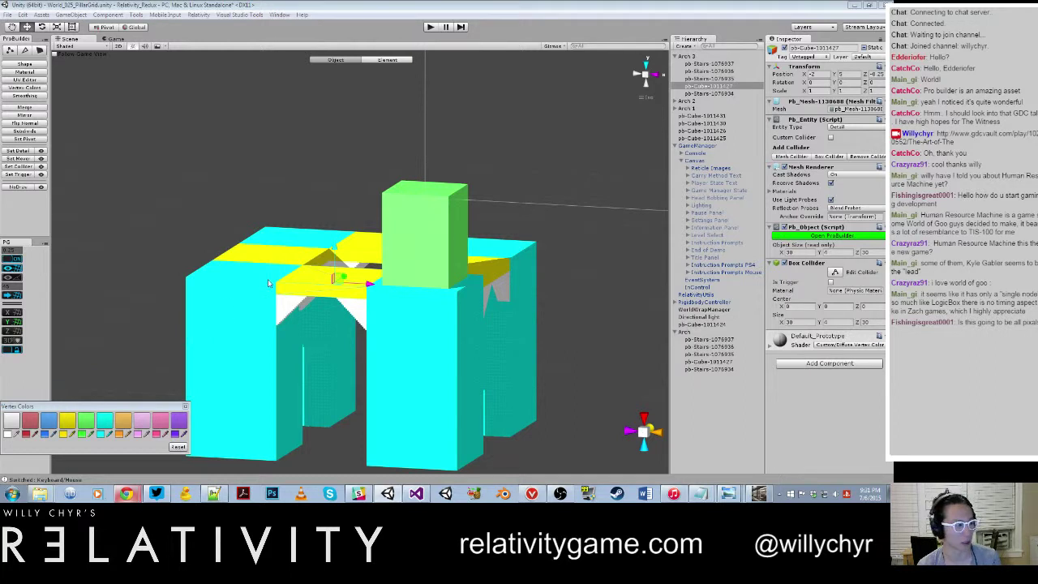
scroll(372, 274, up, 2)
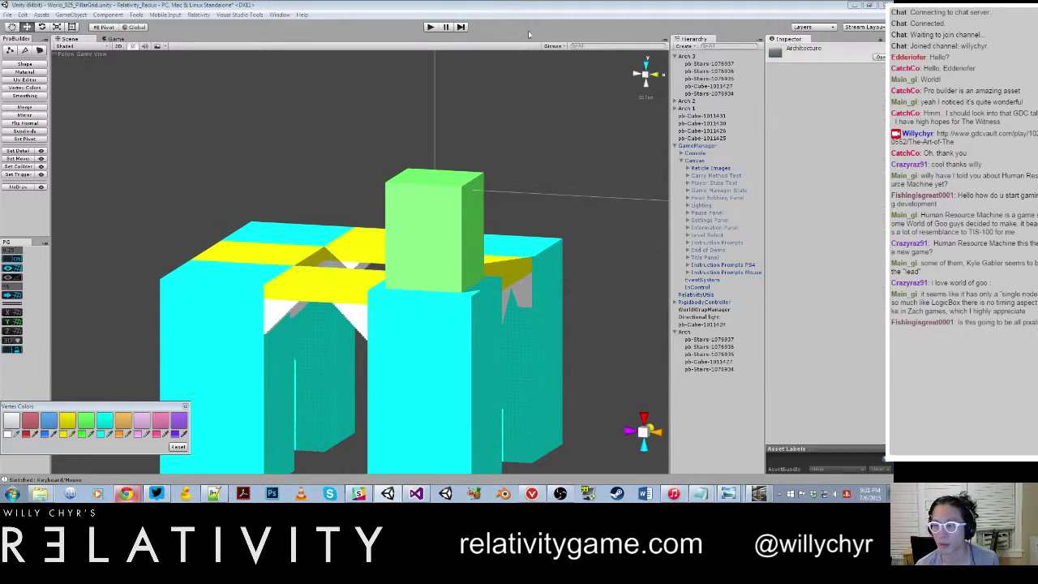
Save the original Arch group as a prefab.
click(70, 14)
click(71, 15)
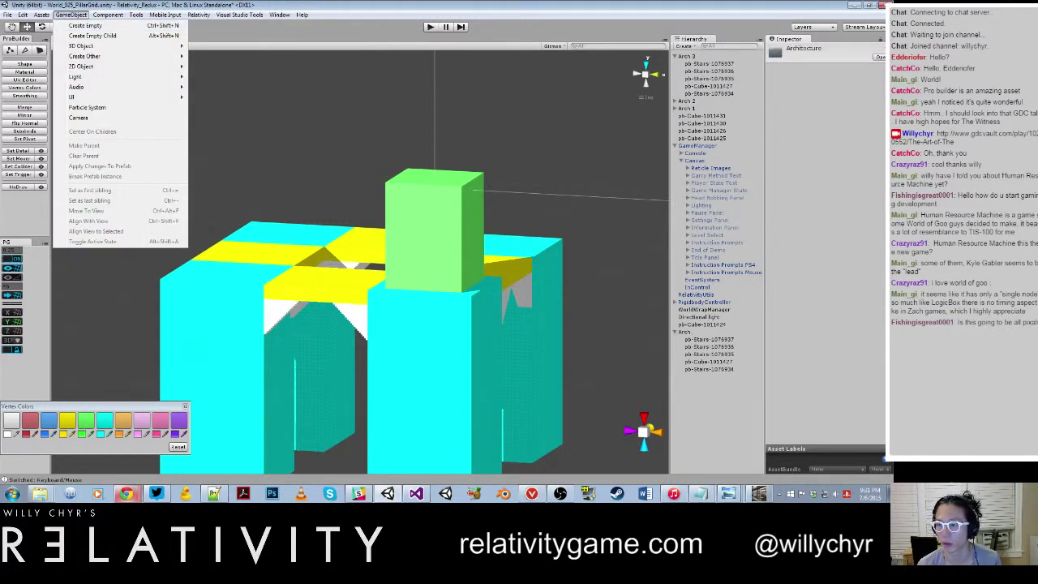
key(Escape)
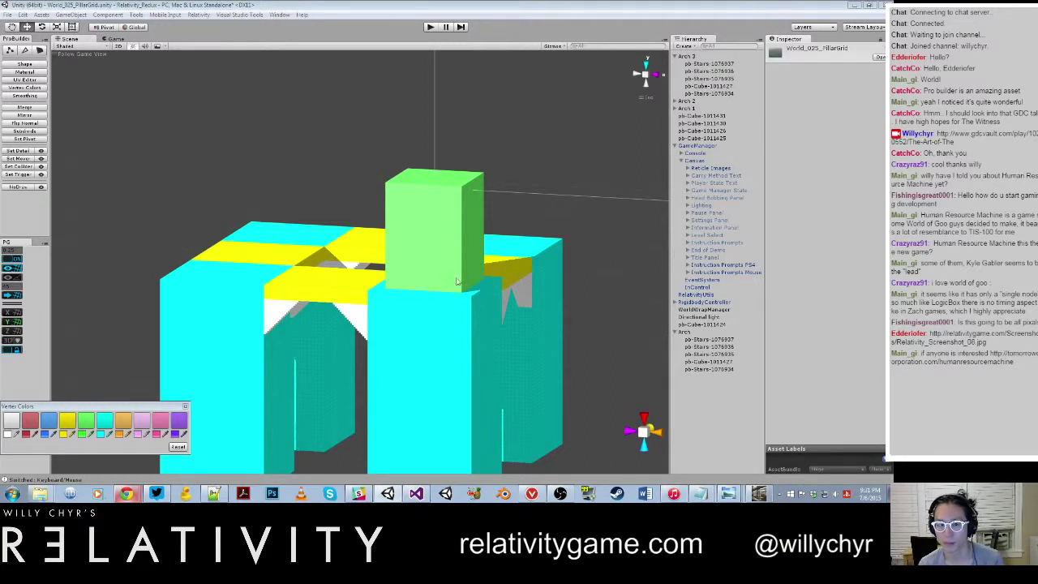
click(363, 287)
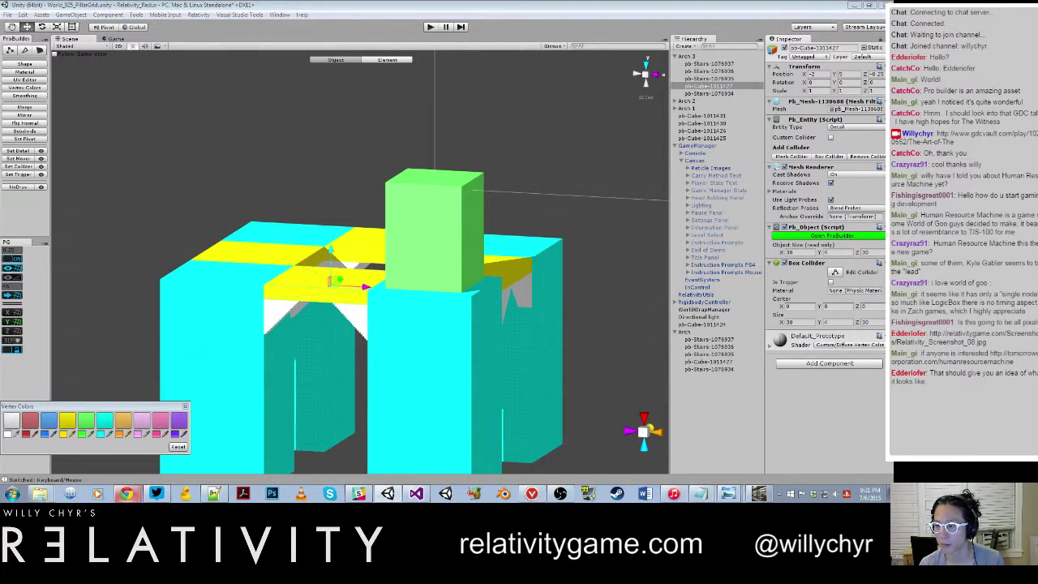
click(237, 245)
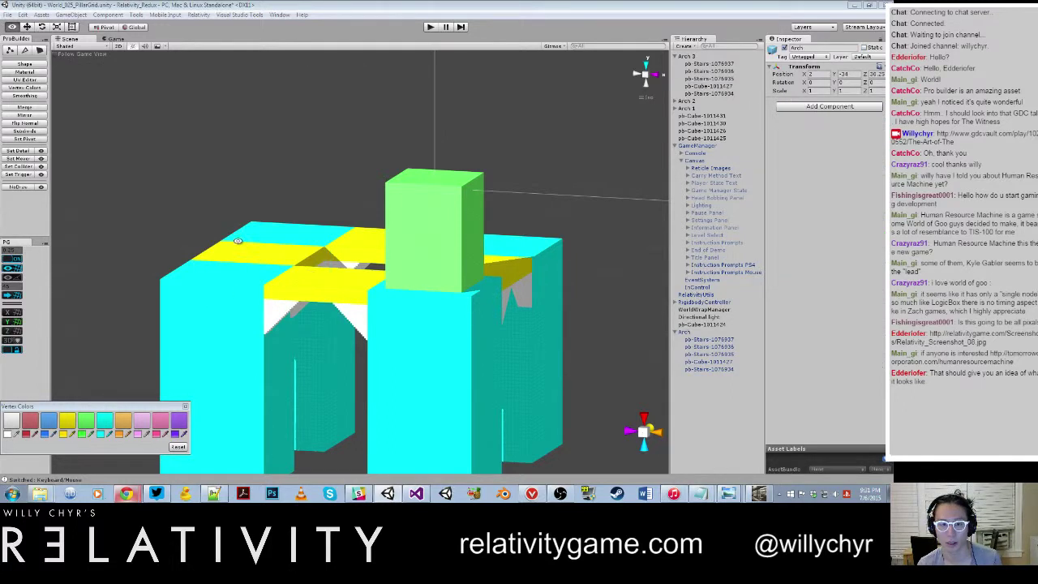
Delete the three non-prefab copies Arch 1, Arch 2 and Arch 3.
alt+drag(239, 241, 280, 284)
click(282, 271)
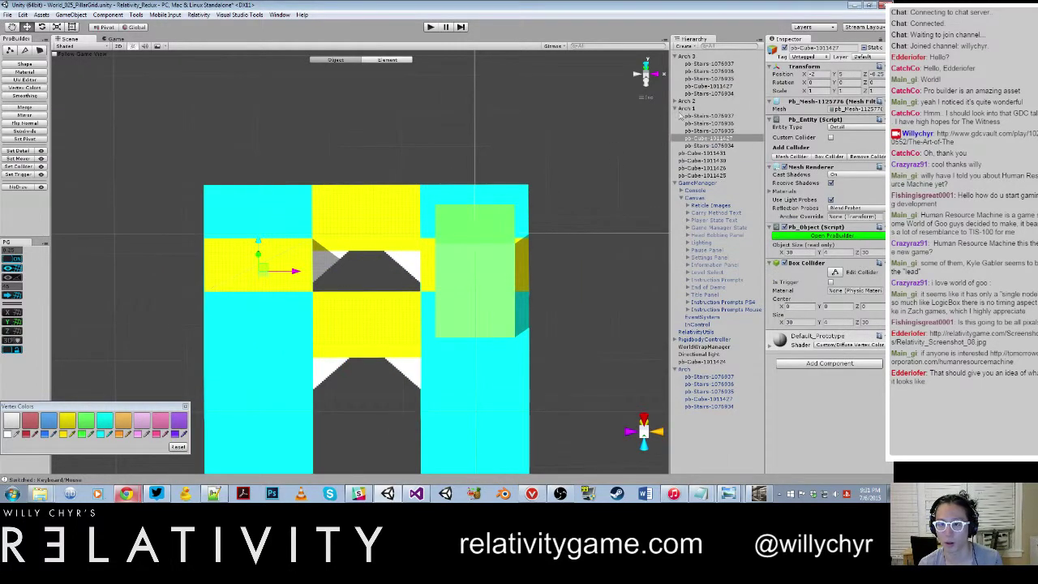
click(703, 107)
ctrl+click(701, 100)
right_click(704, 60)
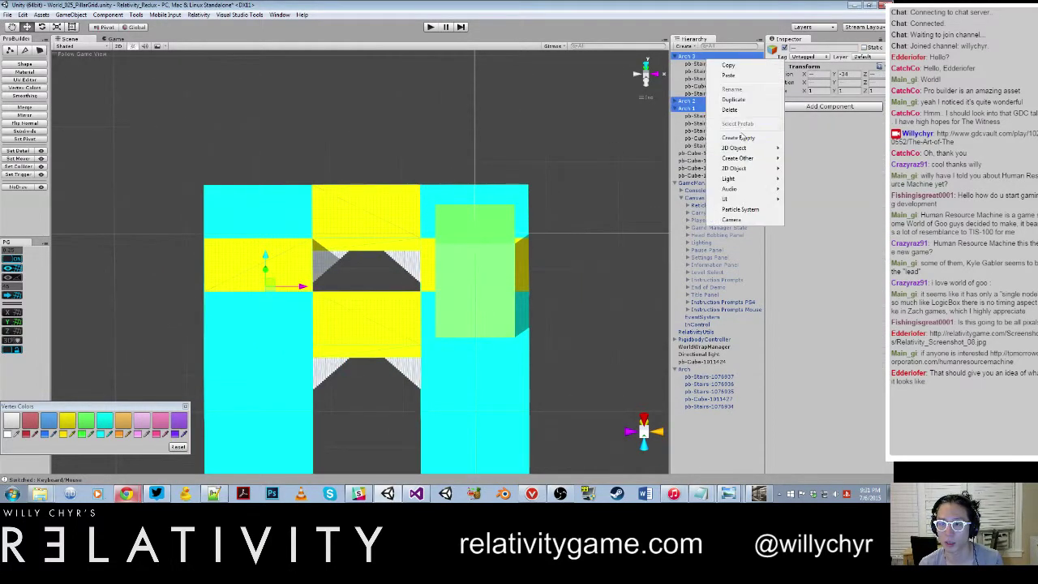
click(726, 112)
Duplicate the Arch prefab instance and move the copy between the two far cyan pillars.
alt+drag(317, 220, 468, 230)
click(413, 248)
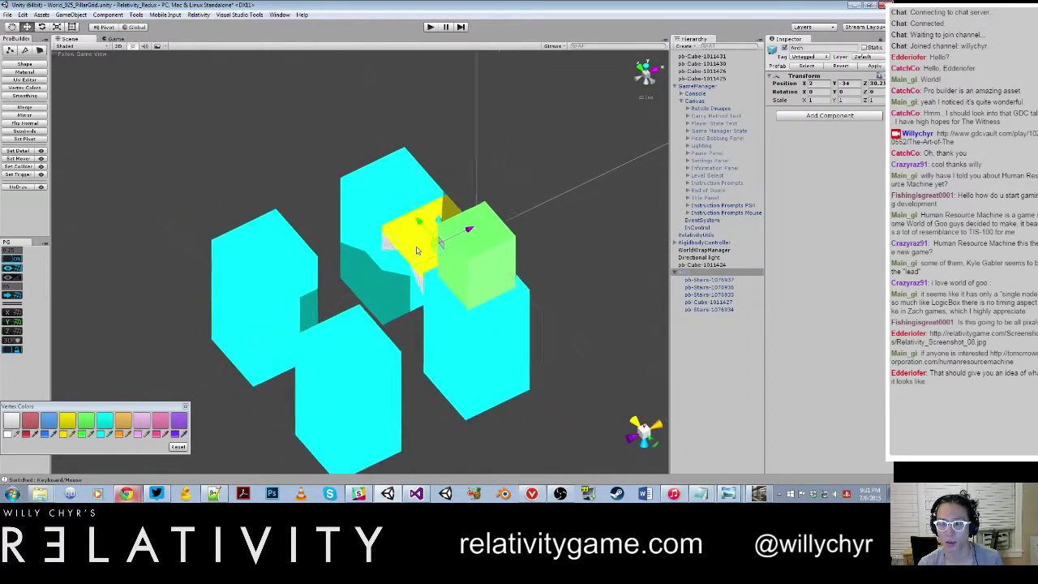
alt+drag(341, 255, 382, 251)
scroll(377, 251, up, 1)
key(ctrl+d)
drag(227, 234, 329, 303)
Duplicate the far arch, move the copy inward to X -34 and rotate it to -90 degrees about Y.
scroll(411, 271, down, 4)
scroll(410, 274, up, 7)
scroll(365, 305, up, 1)
key(ctrl+d)
drag(406, 302, 322, 232)
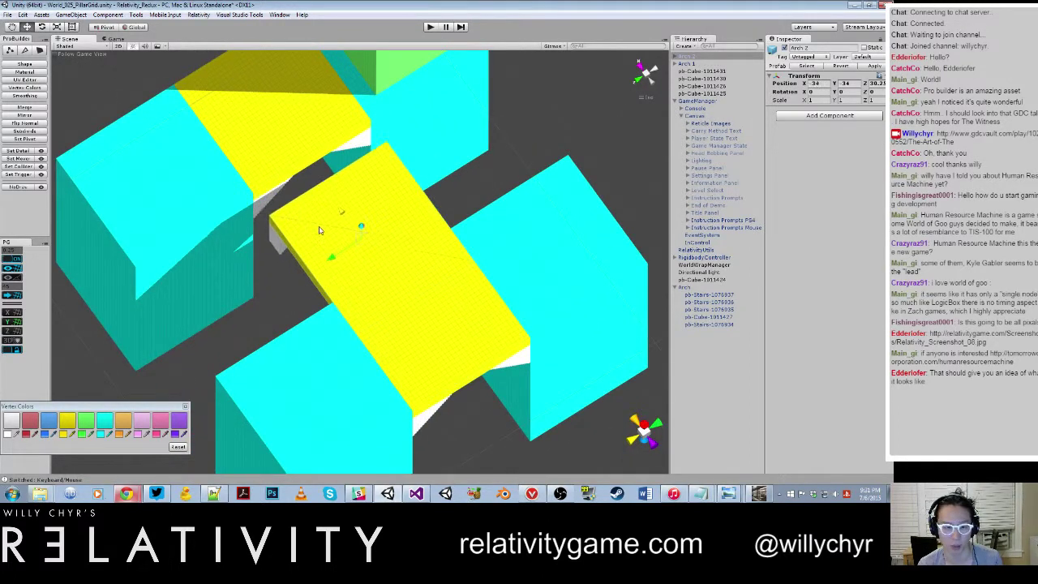
key(e)
drag(345, 281, 425, 273)
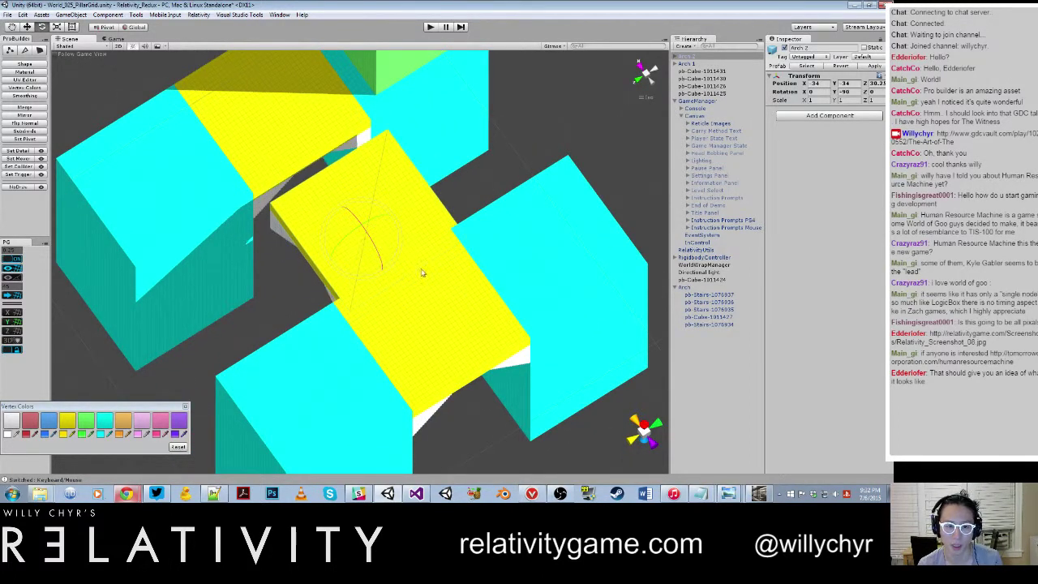
Fit the rotated arch between the pillars on the green cube's side at X -30.25.
scroll(348, 240, up, 2)
key(w)
alt+drag(345, 244, 486, 222)
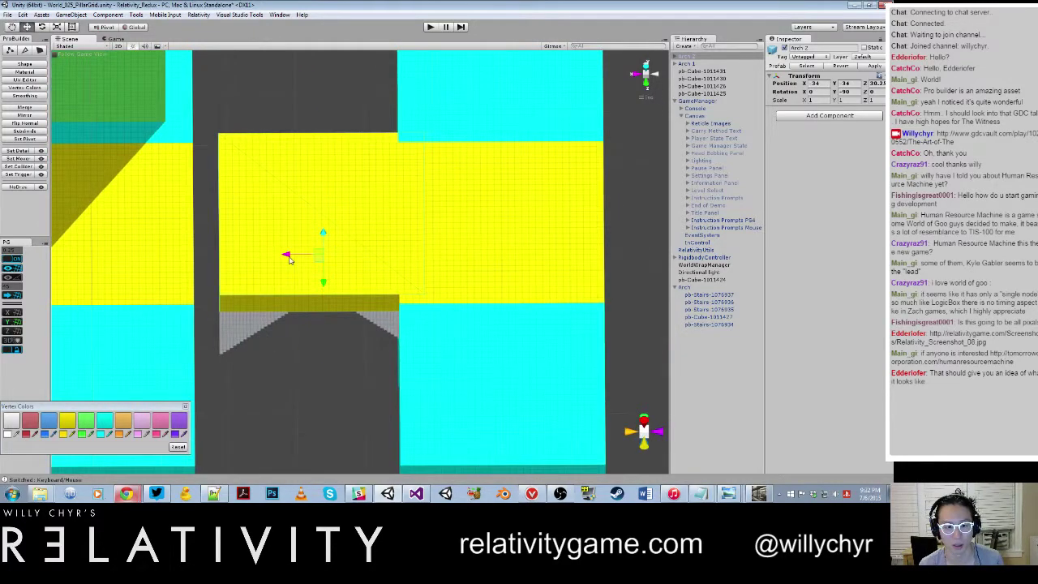
drag(290, 259, 429, 158)
scroll(429, 158, down, 5)
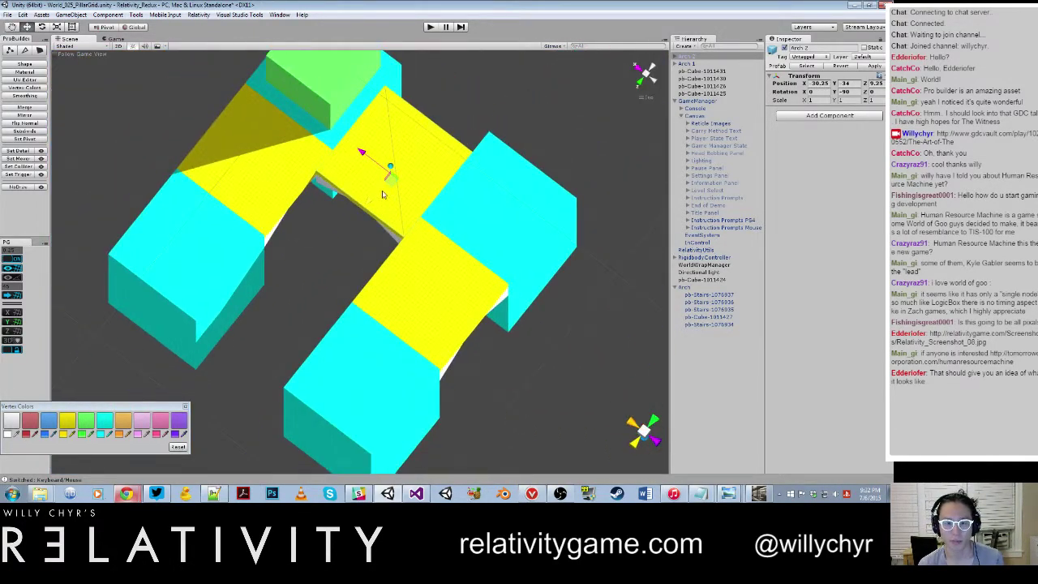
drag(370, 200, 481, 163)
scroll(385, 194, up, 3)
scroll(485, 179, up, 3)
Duplicate the rotated arch and move the copy to the open side of the square at Z 62.
key(ctrl+d)
drag(490, 198, 148, 315)
scroll(149, 315, down, 6)
alt+drag(243, 312, 345, 267)
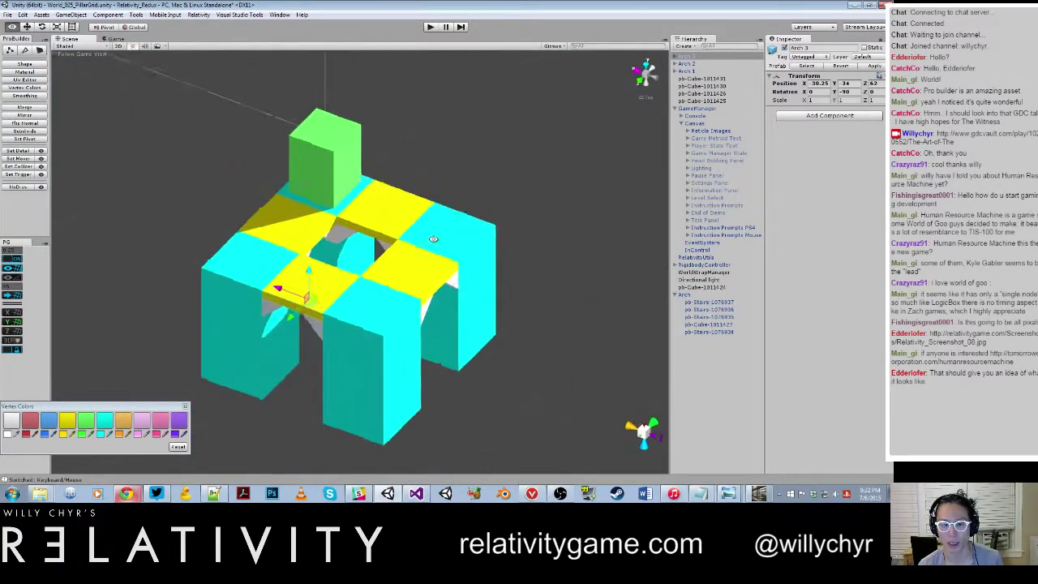
Create an empty game object and name it Corner Tower.
scroll(369, 325, up, 2)
click(375, 354)
click(389, 366)
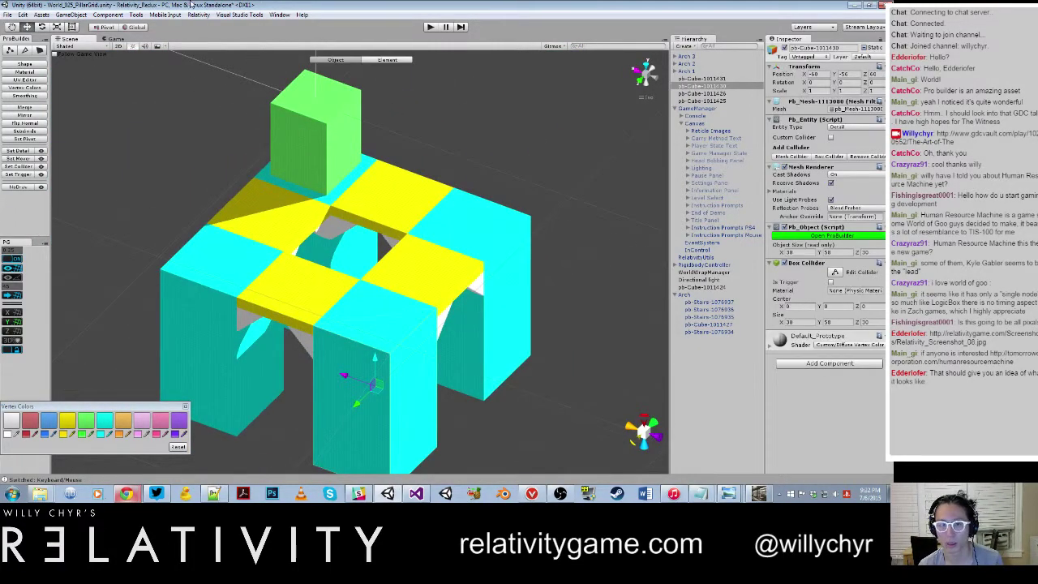
click(71, 15)
click(83, 26)
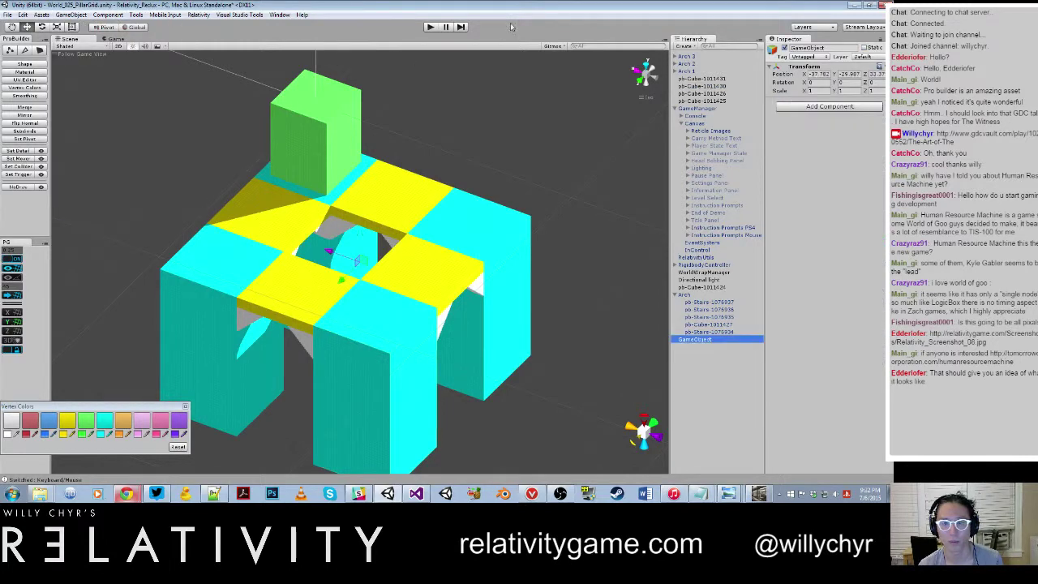
click(838, 48)
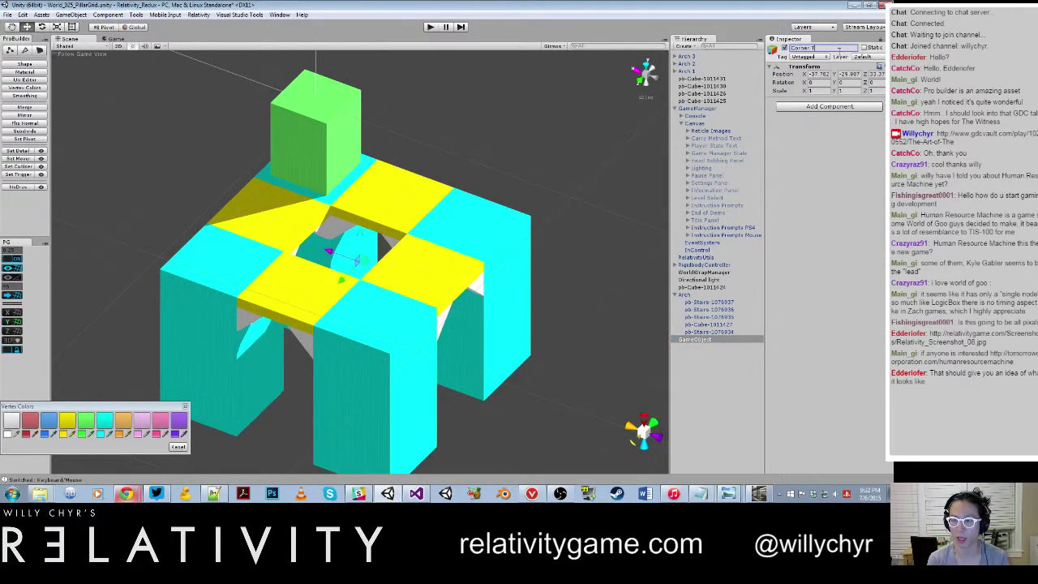
text(Corner Tower)
key(Return)
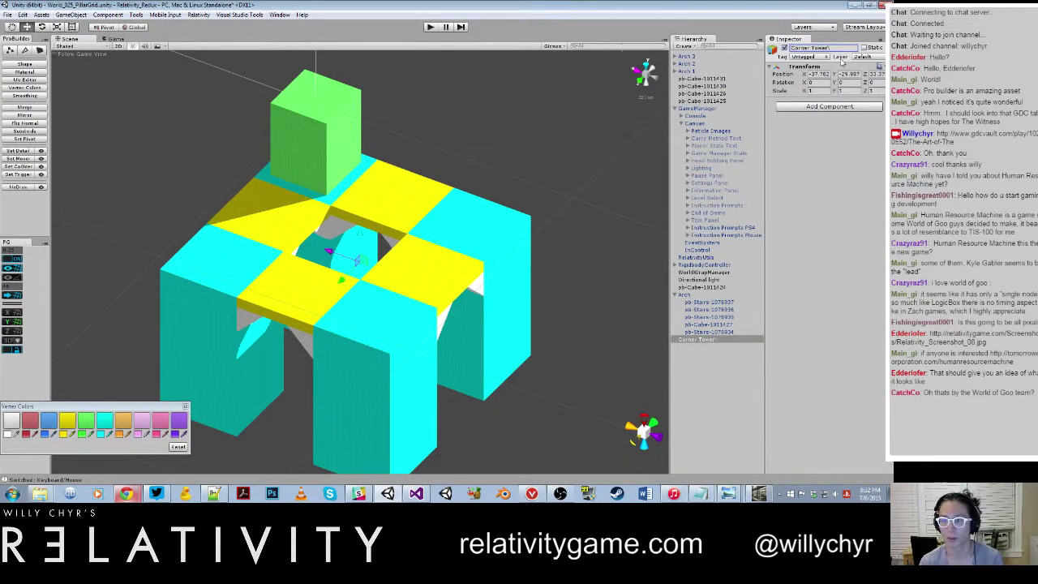
click(843, 48)
click(843, 50)
key(BackSpace)
key(Return)
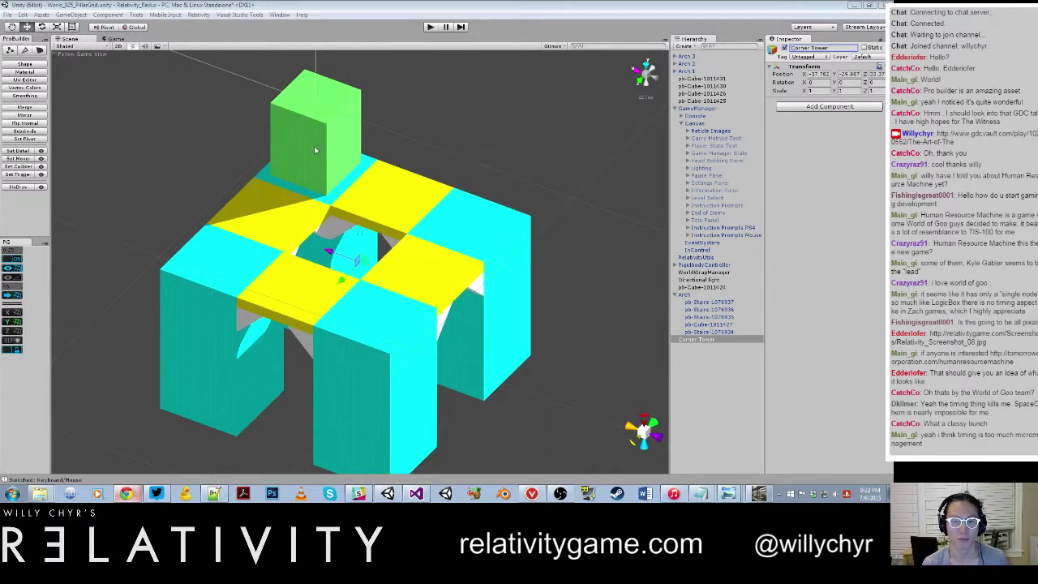
Move the empty Corner Tower object onto the corner pillar that carries the green cube.
alt+drag(365, 189, 580, 188)
scroll(420, 203, up, 5)
alt+drag(163, 243, 248, 268)
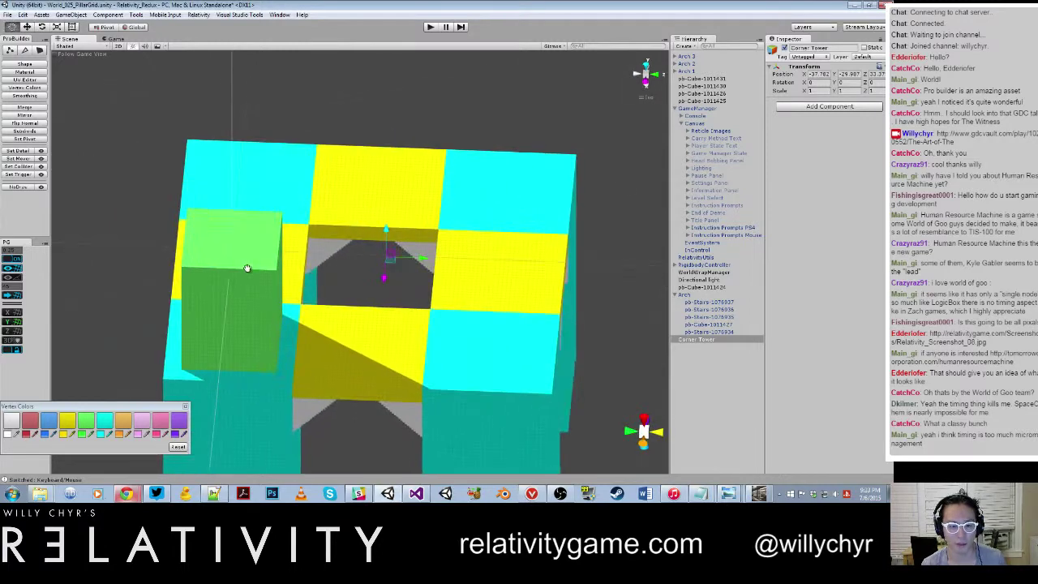
scroll(253, 308, down, 8)
click(258, 359)
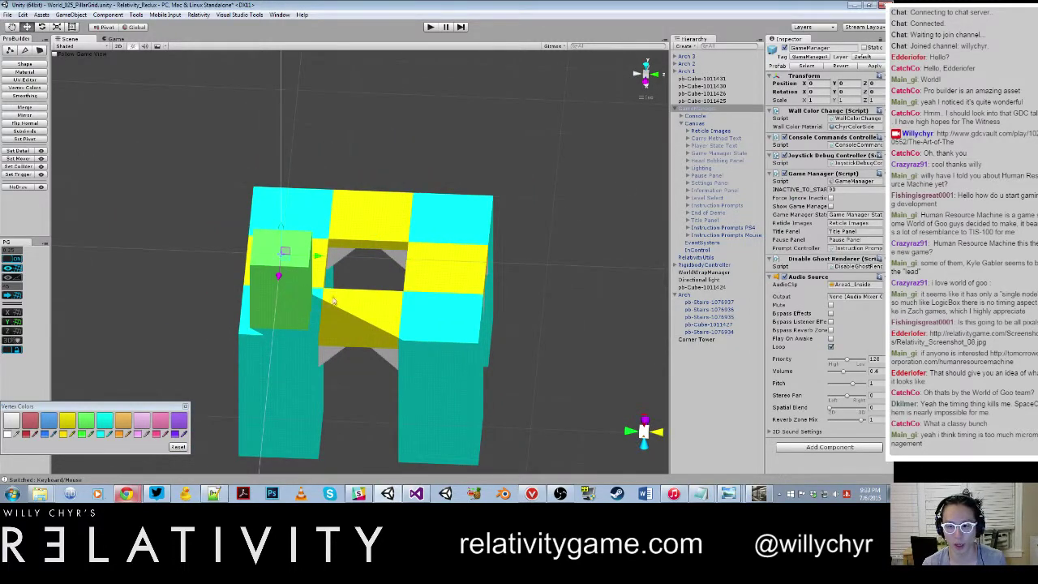
alt+drag(313, 294, 466, 300)
click(418, 387)
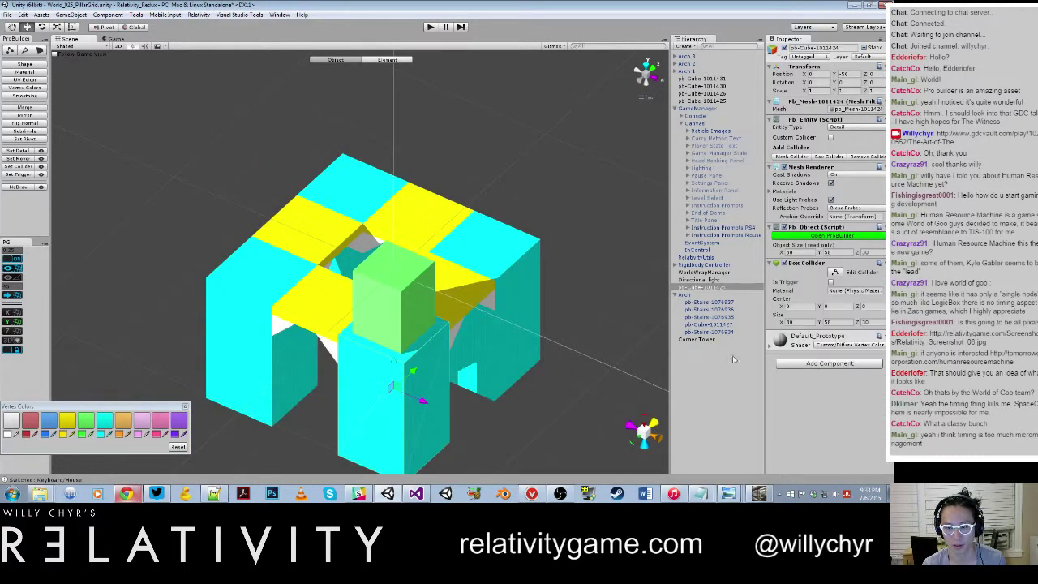
click(698, 340)
alt+drag(389, 265, 487, 422)
scroll(368, 297, down, 5)
scroll(362, 268, up, 4)
alt+drag(355, 245, 443, 290)
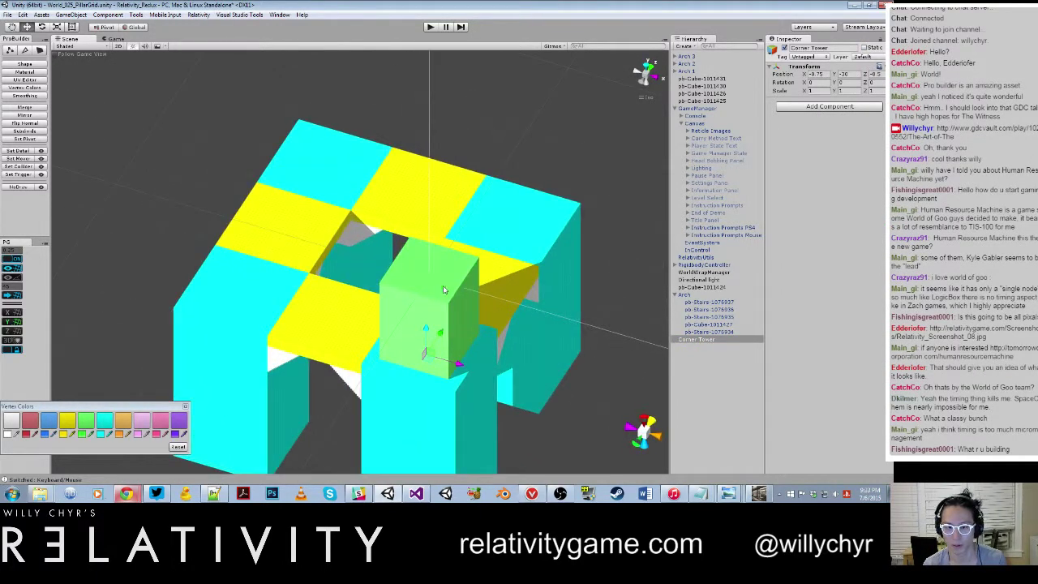
Parent the green cube and the cyan pillar beneath it to the Corner Tower object.
click(444, 290)
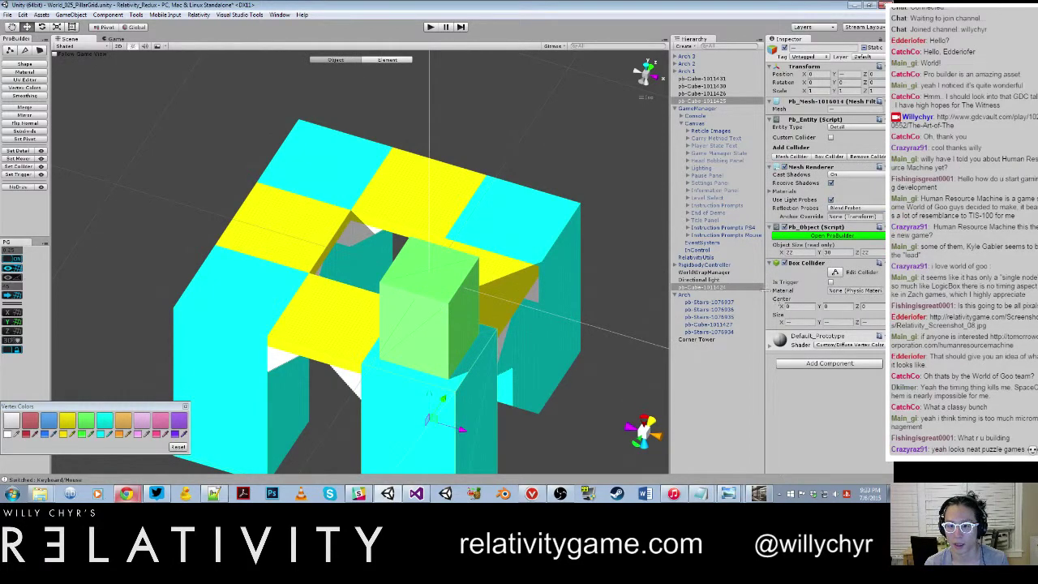
drag(711, 288, 712, 339)
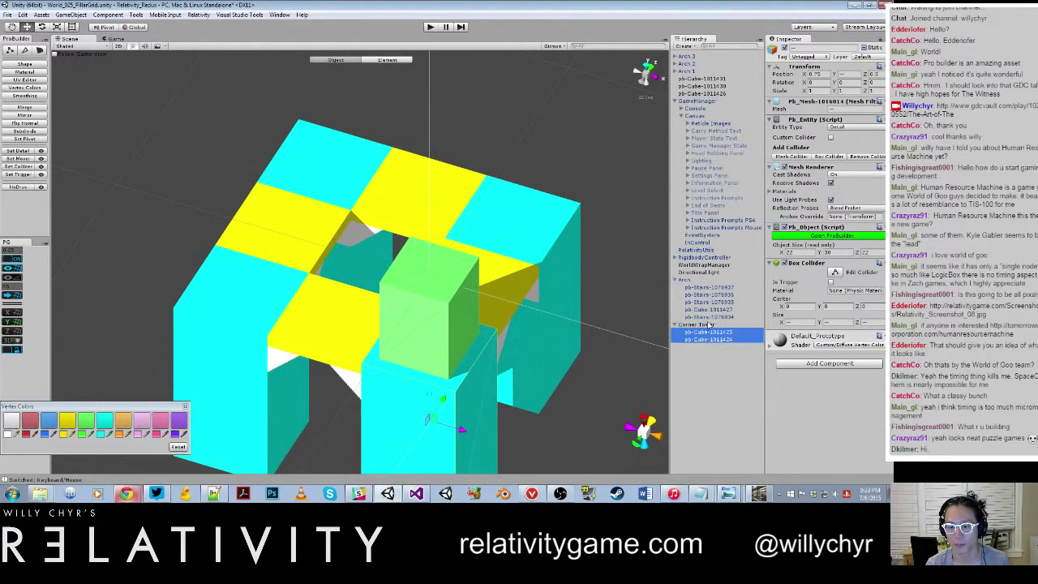
click(705, 324)
key(f)
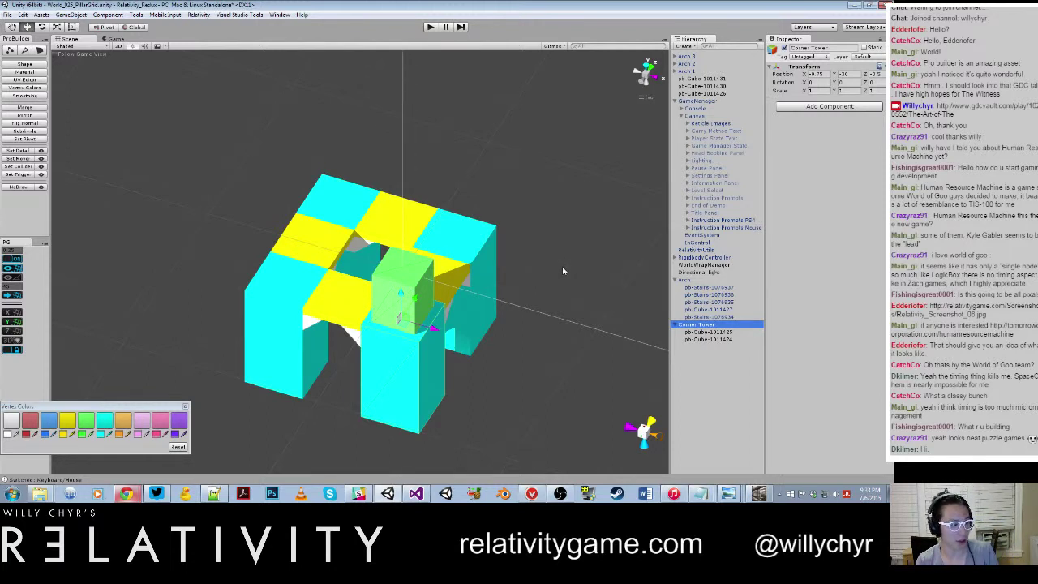
scroll(545, 253, up, 3)
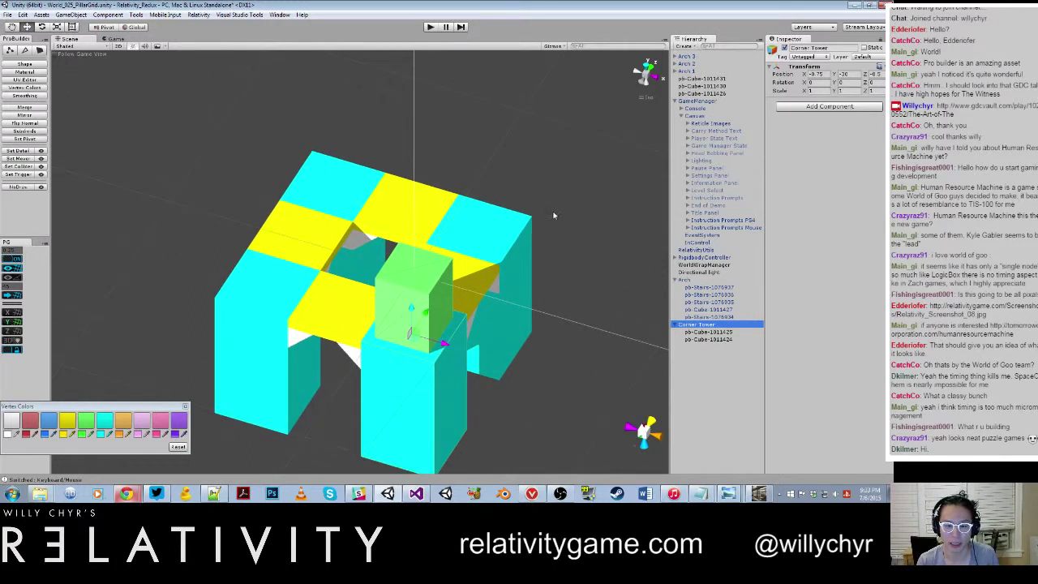
click(554, 216)
scroll(491, 269, down, 5)
alt+drag(484, 280, 502, 307)
click(759, 493)
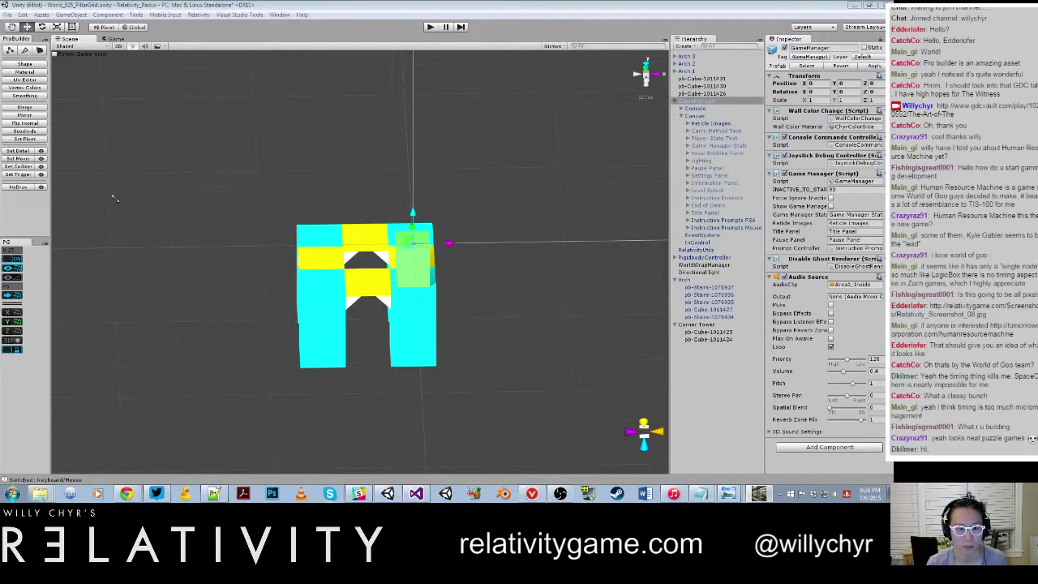
click(505, 349)
scroll(483, 227, up, 10)
alt+drag(514, 243, 460, 284)
Save the Corner Tower group with its pillar and green cube as a prefab in the project assets.
click(460, 283)
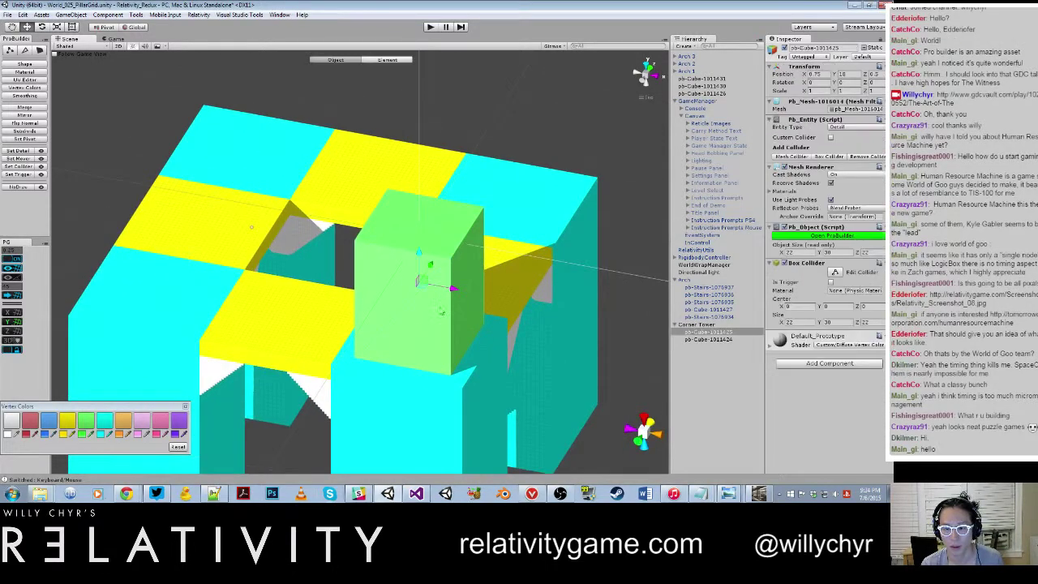
click(435, 370)
click(705, 326)
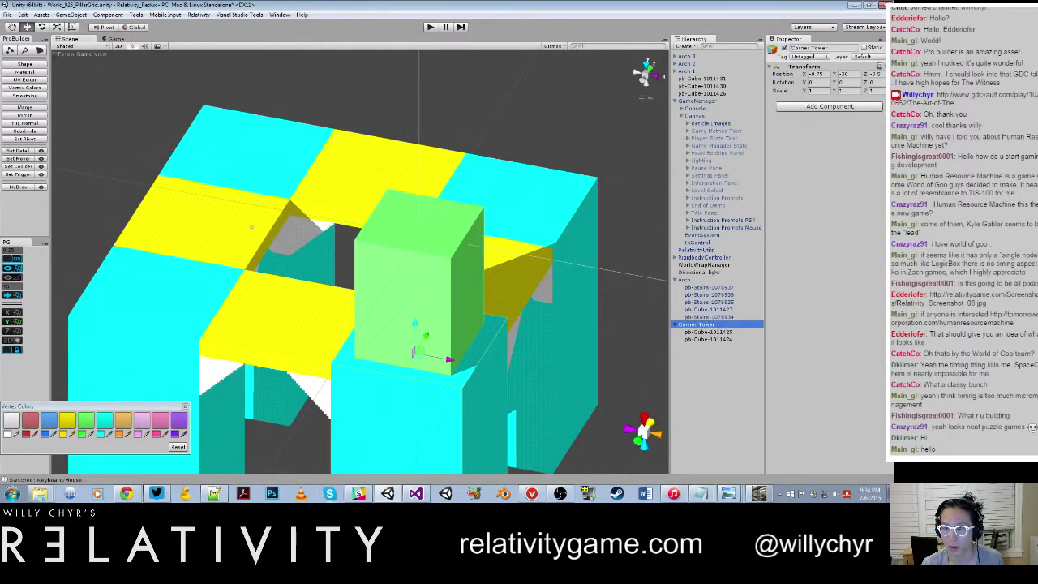
drag(722, 325, 890, 287)
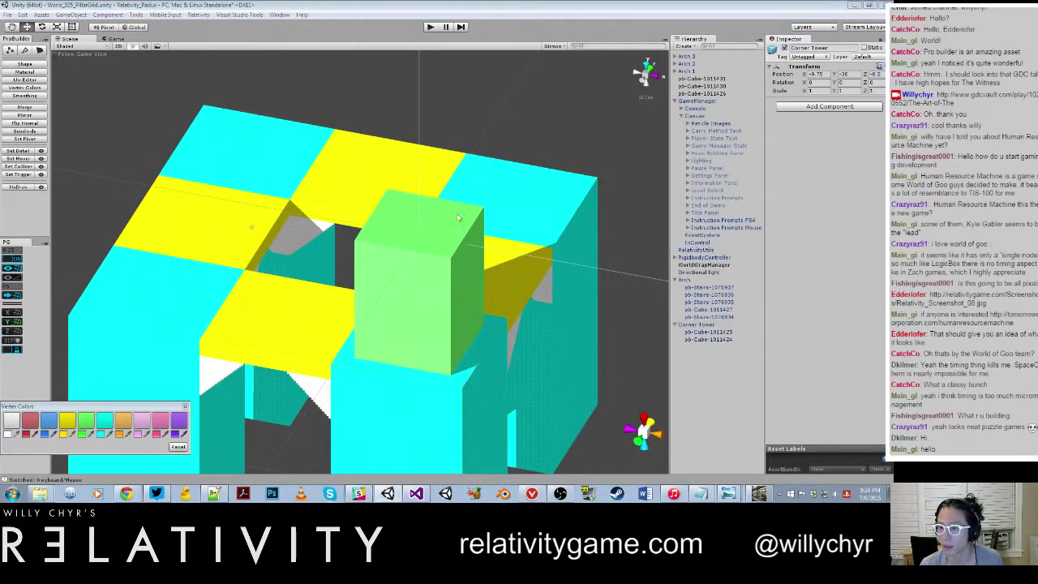
Deactivate the GameManager object and collapse its children in the hierarchy.
scroll(459, 217, down, 8)
click(459, 217)
alt+drag(459, 216, 364, 183)
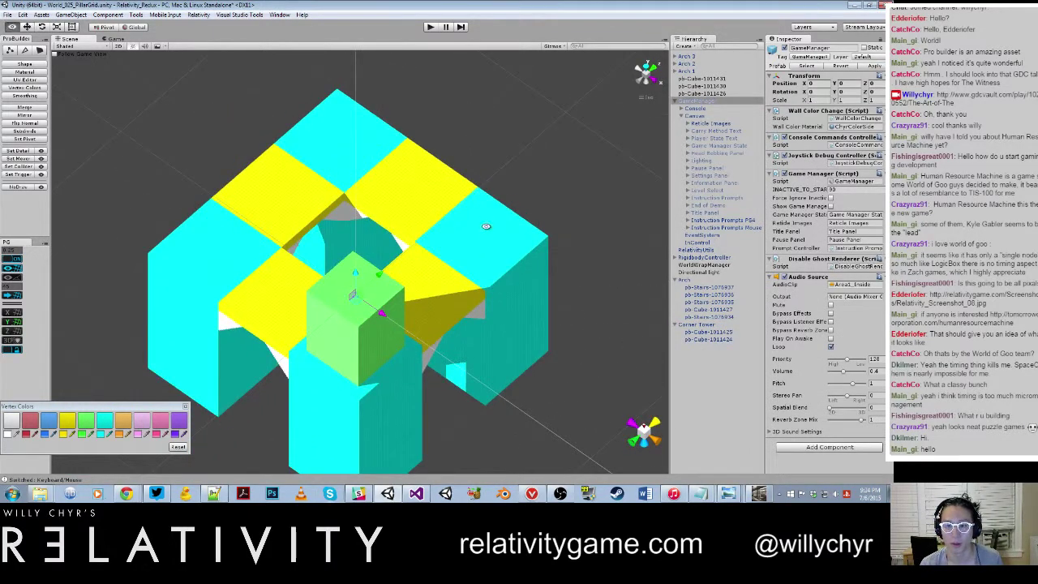
alt+drag(488, 226, 453, 217)
click(786, 49)
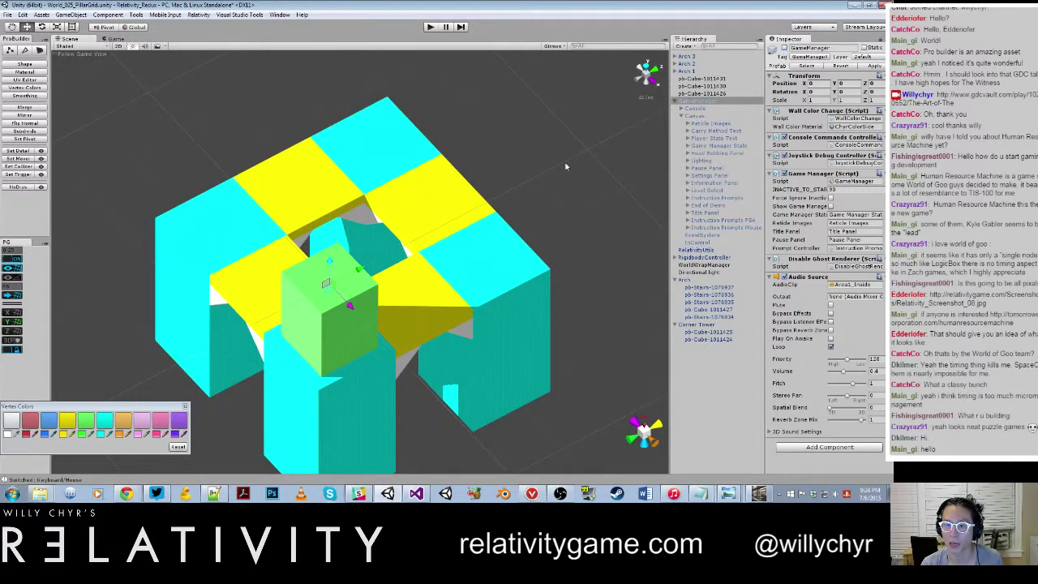
click(680, 103)
click(676, 102)
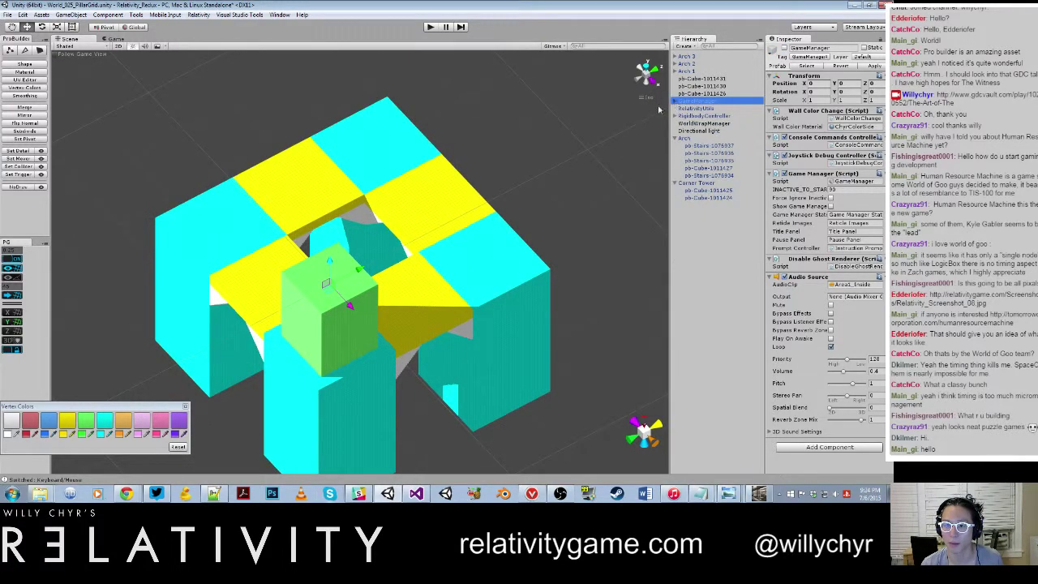
Delete the three cyan pillars that have no green cube on top.
scroll(491, 196, down, 9)
scroll(445, 253, up, 9)
click(455, 263)
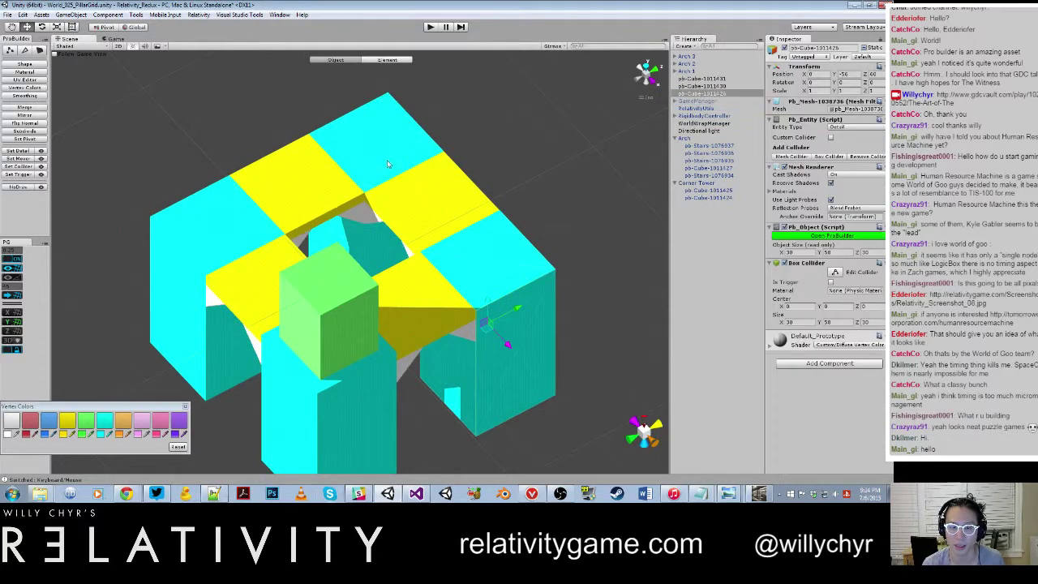
shift+click(387, 159)
scroll(324, 203, down, 6)
middle_drag(243, 240, 424, 210)
scroll(423, 210, up, 2)
shift+click(431, 205)
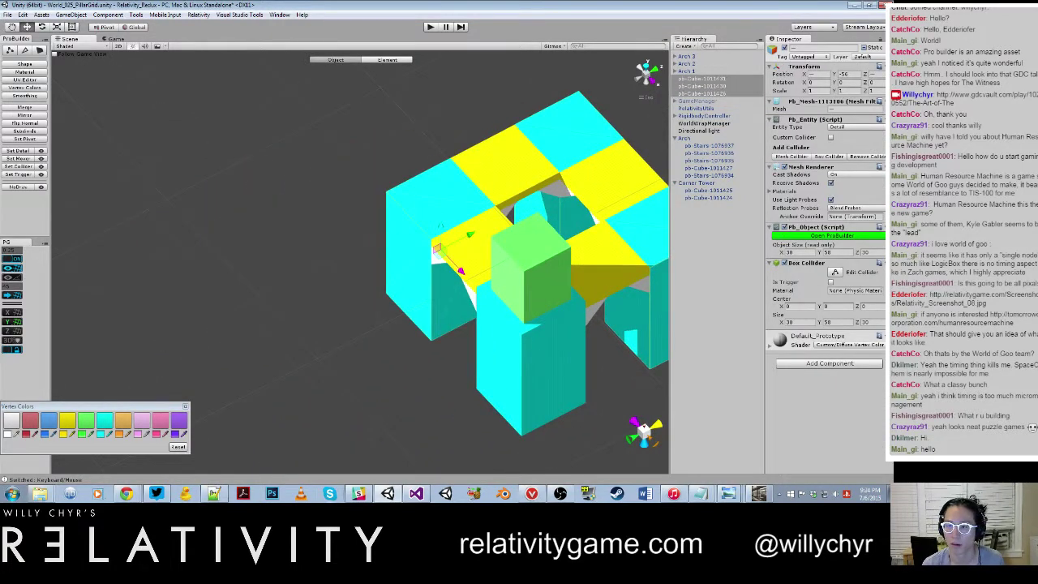
right_click(703, 85)
click(721, 136)
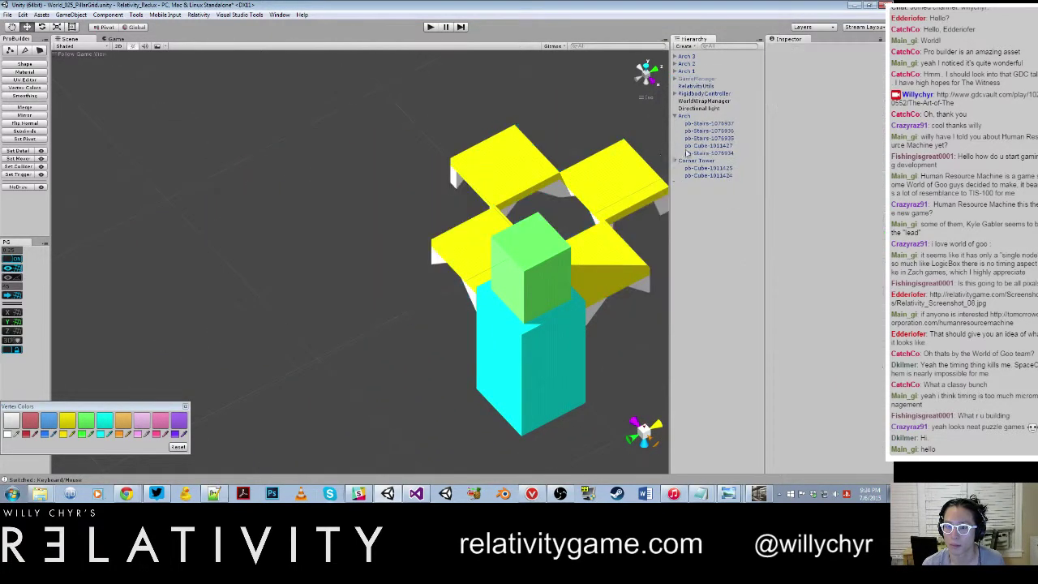
Duplicate the Corner Tower prefab three times and place the copies at the three empty corners of the arch square.
click(544, 274)
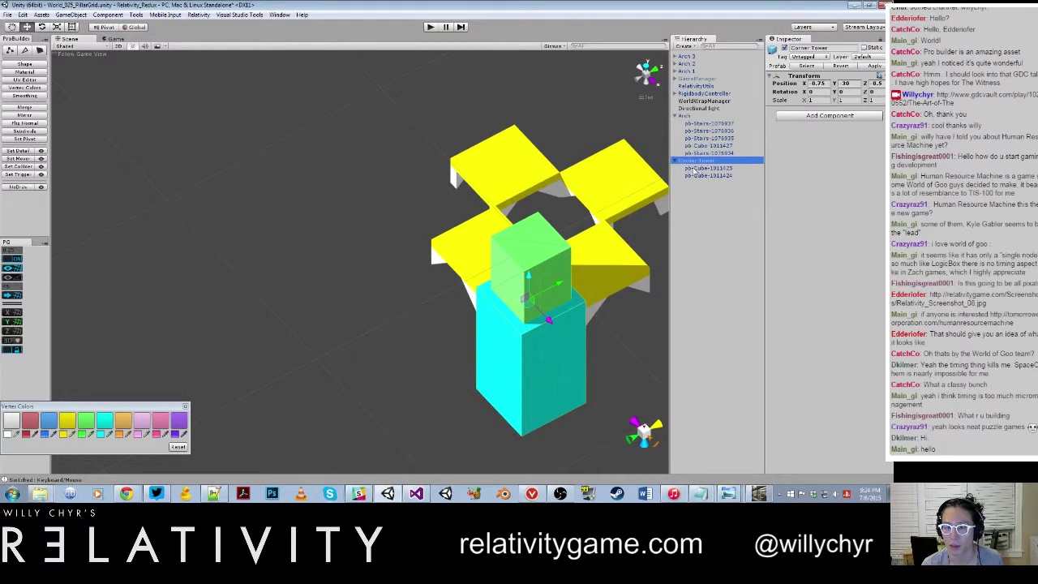
key(f)
middle_drag(568, 239, 393, 206)
scroll(393, 206, up, 2)
key(ctrl+d)
drag(412, 285, 546, 165)
middle_drag(545, 163, 578, 194)
drag(607, 203, 364, 278)
key(ctrl+d)
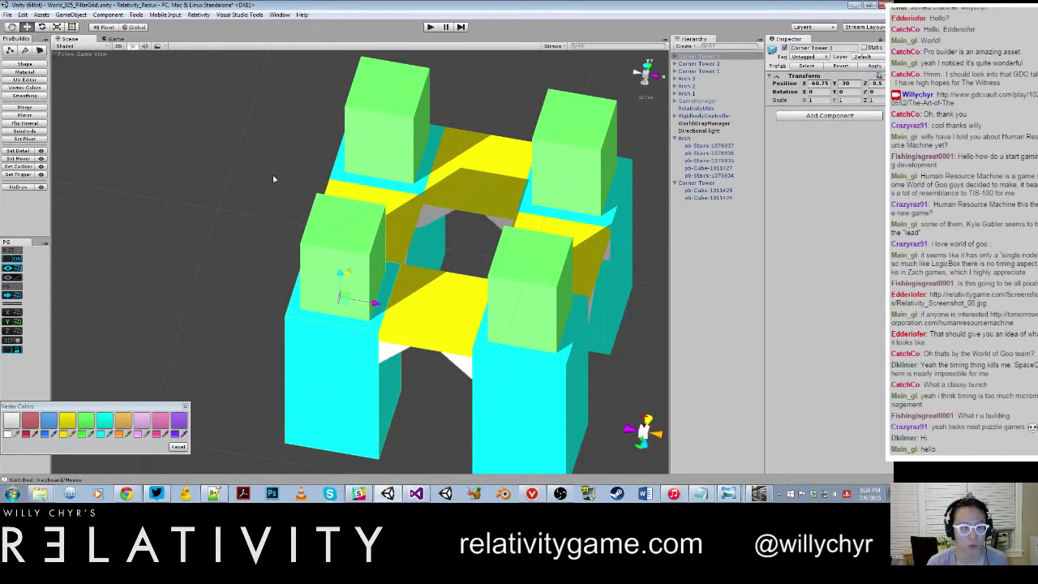
Build a ProBuilder cube measuring 500 × 2 × 500 as a floor slab.
click(36, 66)
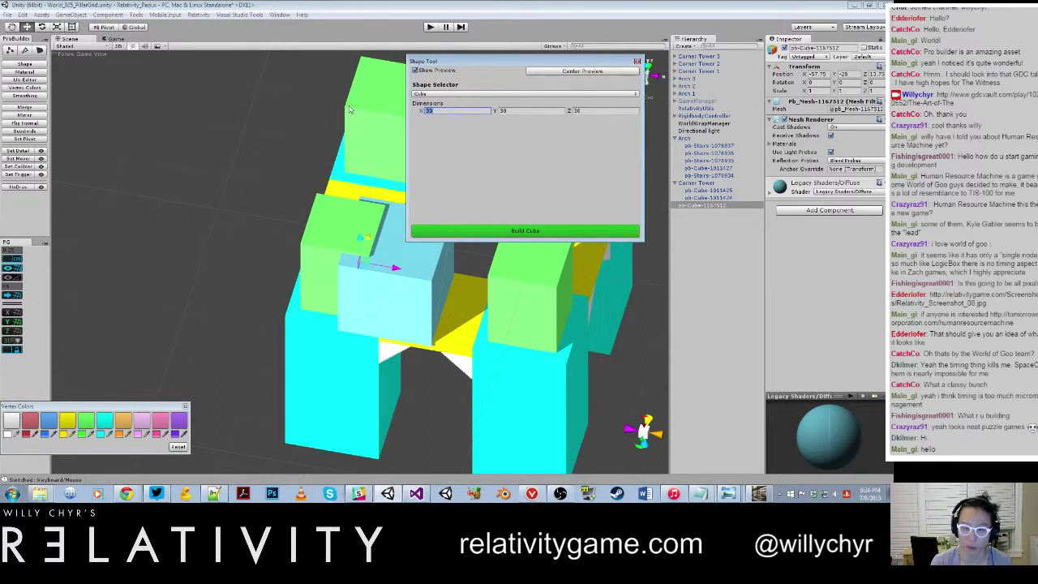
text(500)
key(Tab)
text(500)
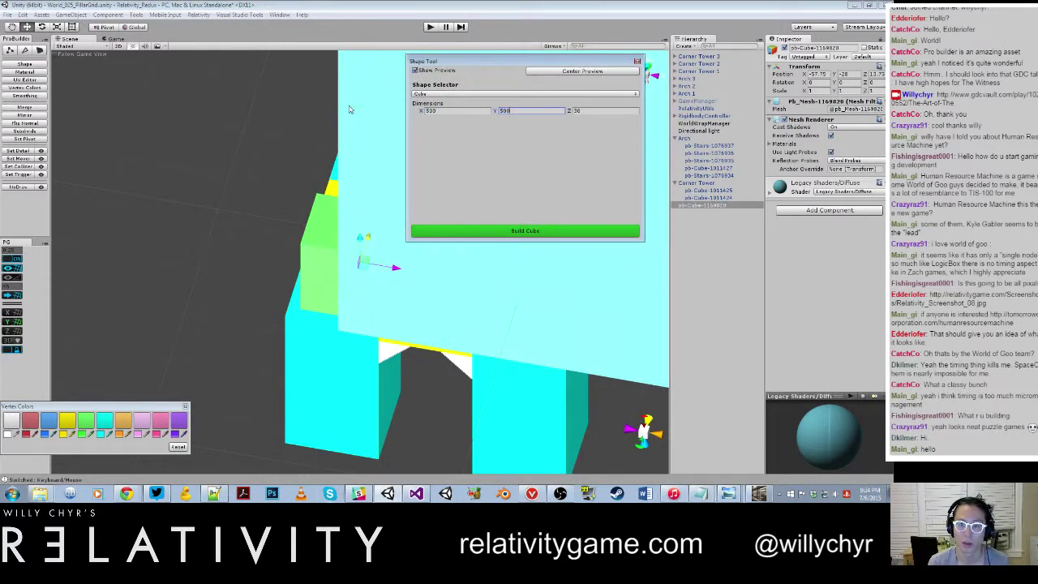
key(BackSpace)
key(BackSpace)
key(BackSpace)
text(2)
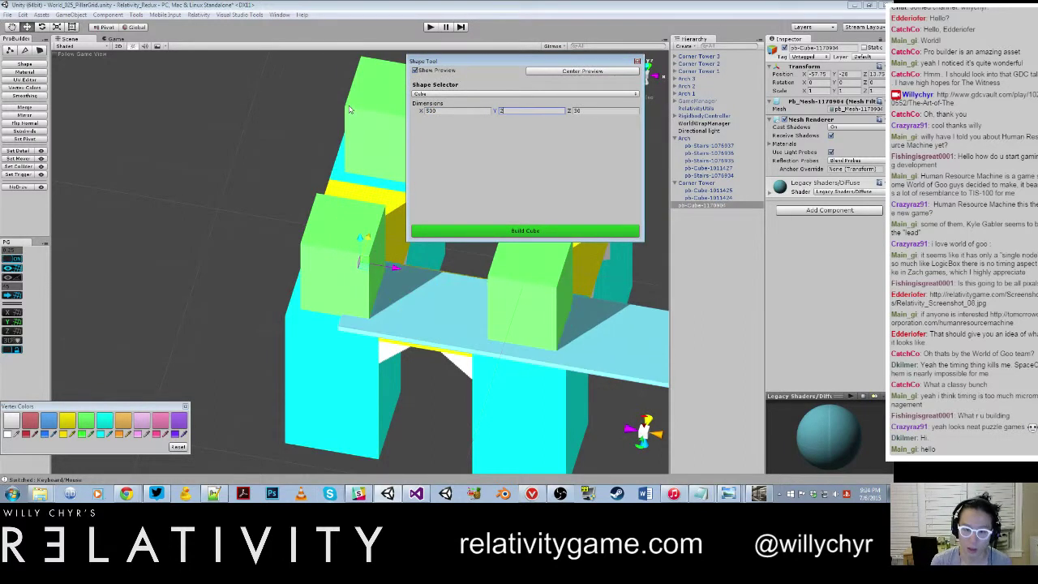
key(Tab)
text(500)
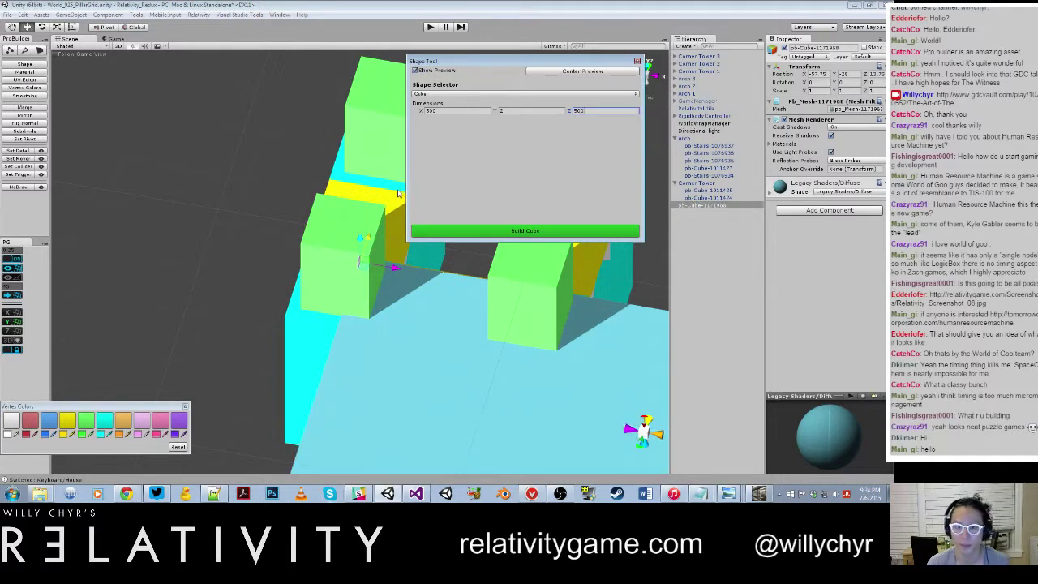
click(511, 234)
click(638, 62)
Centre the floor slab's pivot and move the slab beneath the four towers at Y -90.
scroll(510, 145, down, 10)
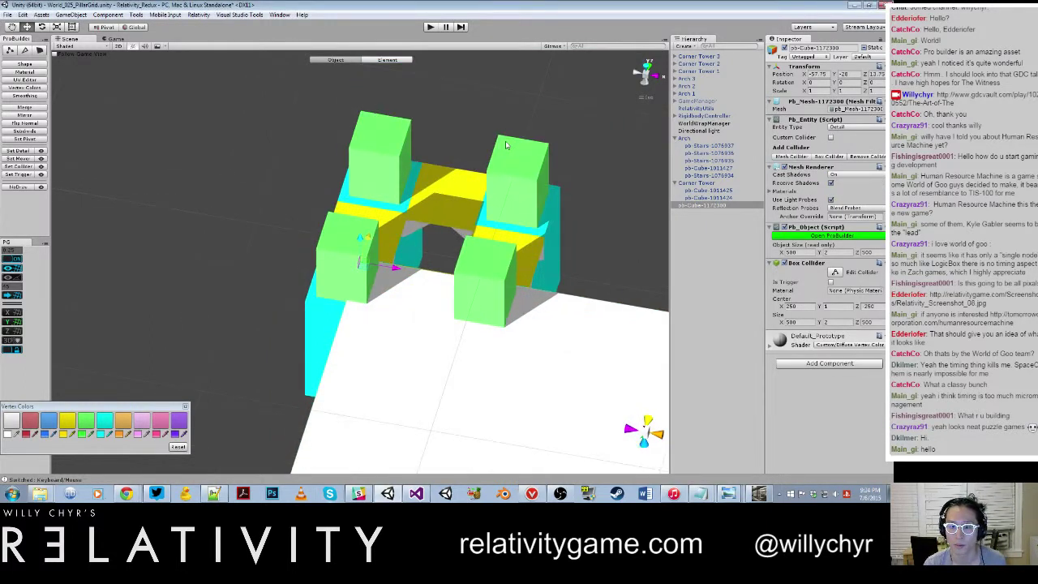
key(ctrl+j)
scroll(466, 301, down, 4)
scroll(454, 321, down, 10)
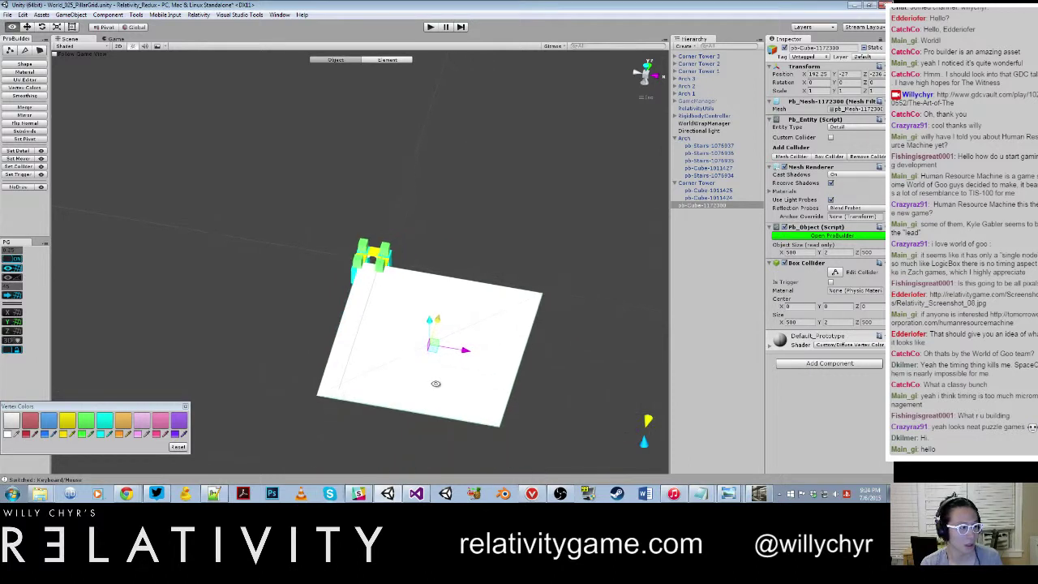
alt+drag(436, 383, 566, 255)
scroll(566, 255, up, 7)
drag(516, 219, 560, 252)
scroll(489, 271, up, 6)
scroll(204, 294, down, 12)
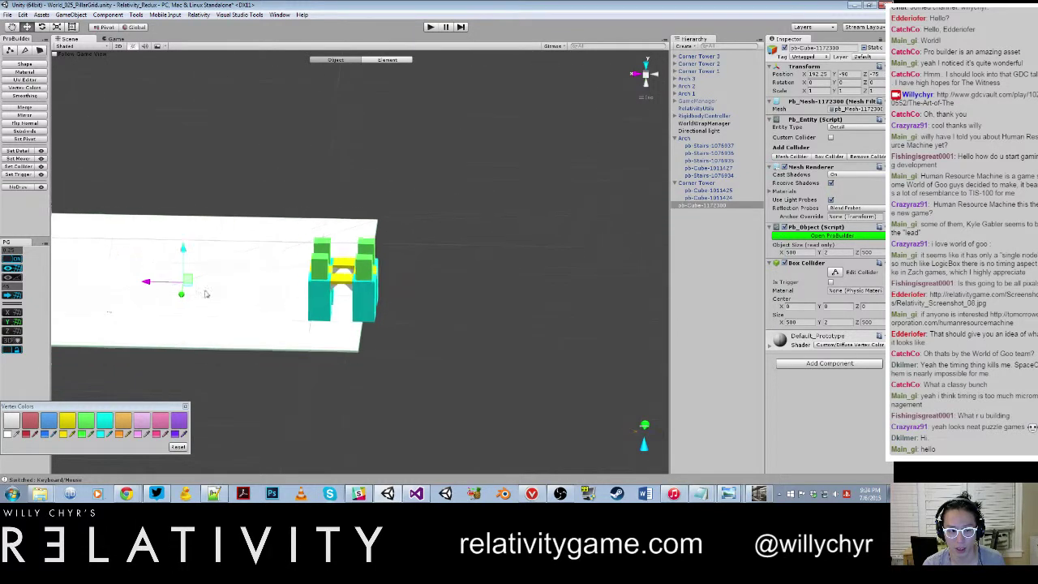
drag(182, 284, 302, 287)
scroll(350, 299, up, 5)
alt+drag(355, 281, 318, 307)
Tag the two Corner Tower cubes and the floor slab as Environment.
click(736, 193)
shift+click(733, 200)
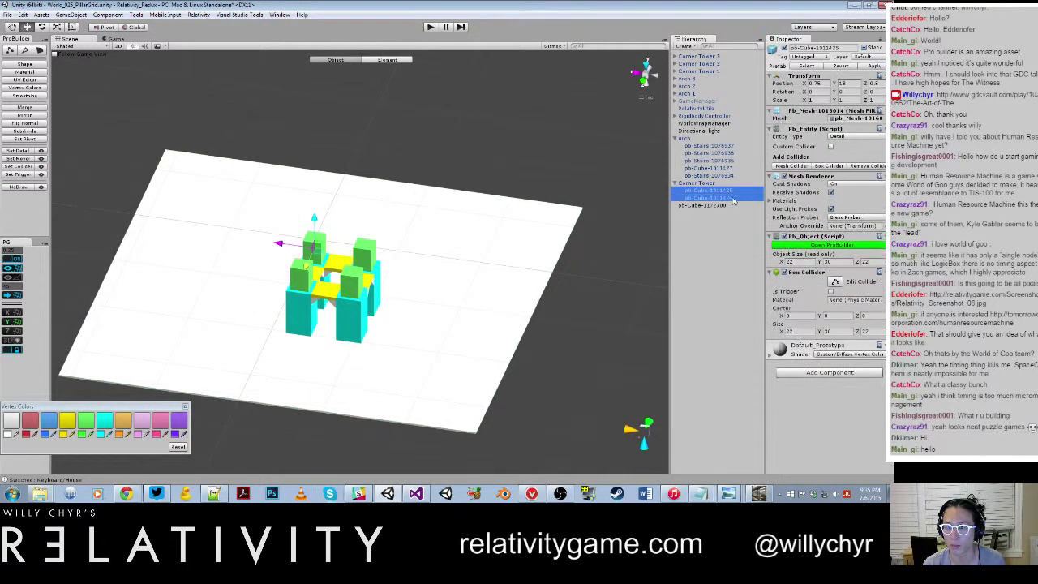
shift+click(434, 314)
click(812, 57)
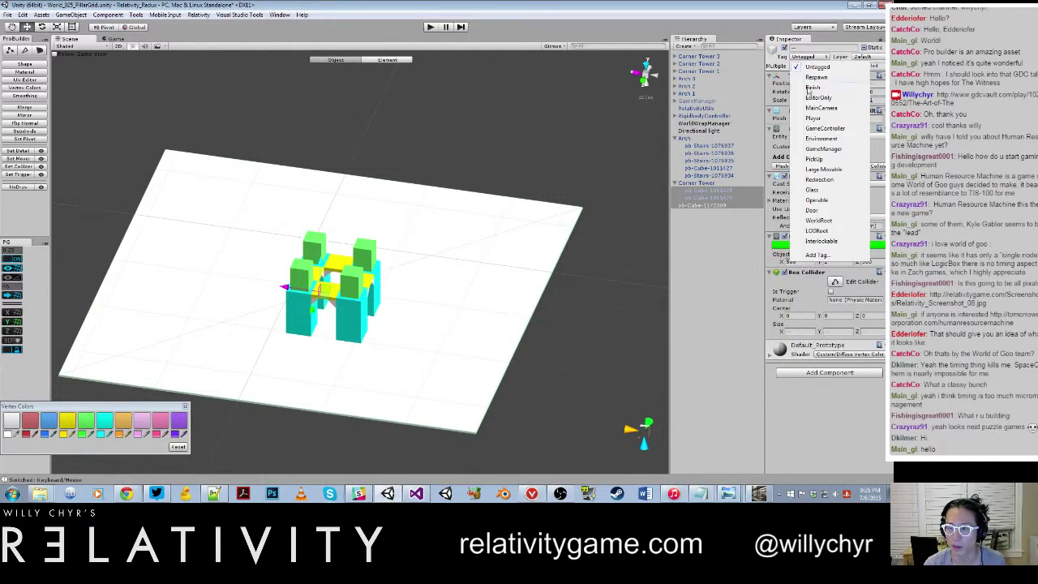
click(825, 140)
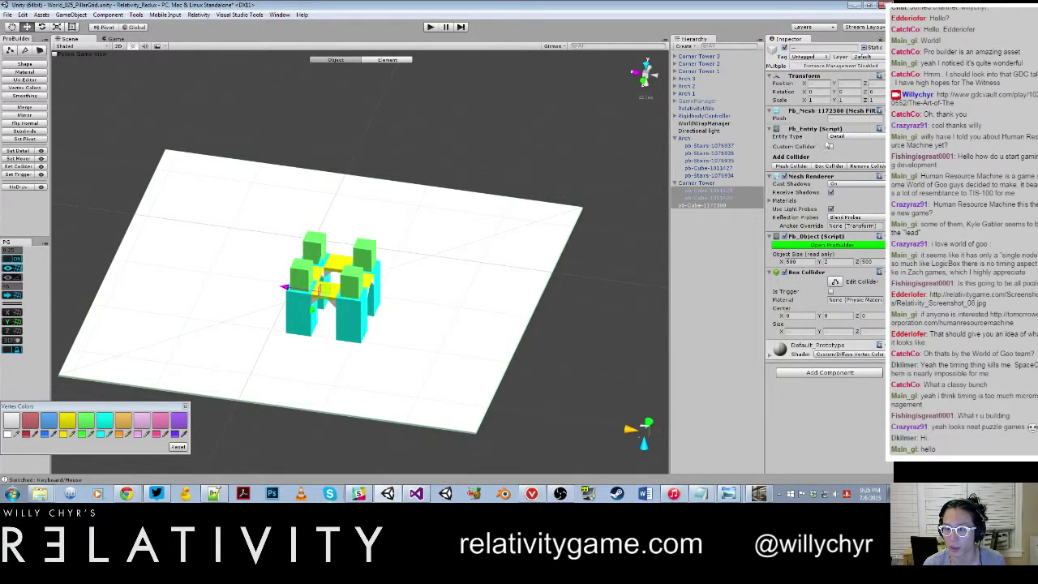
Tag all the stair and cube pieces inside the Arch object as Environment.
click(724, 175)
shift+click(733, 145)
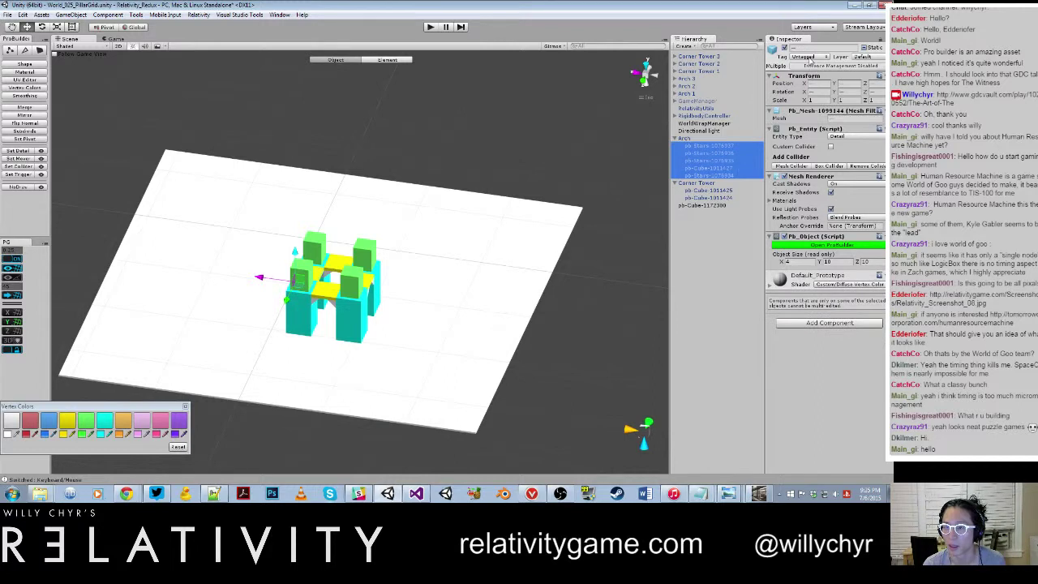
click(808, 58)
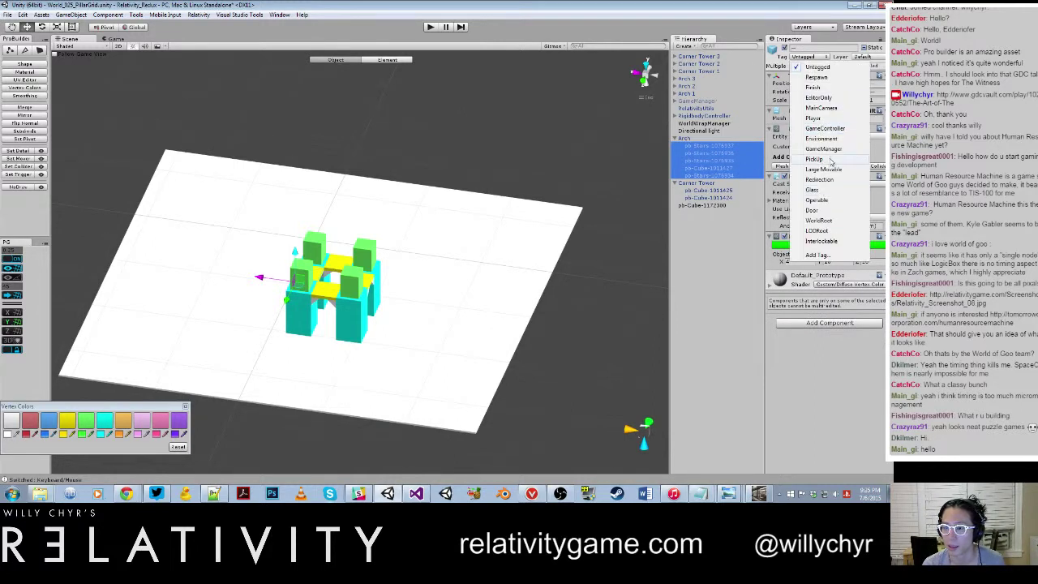
click(831, 148)
Apply the tag changes to the Arch and Corner Tower prefabs.
click(760, 137)
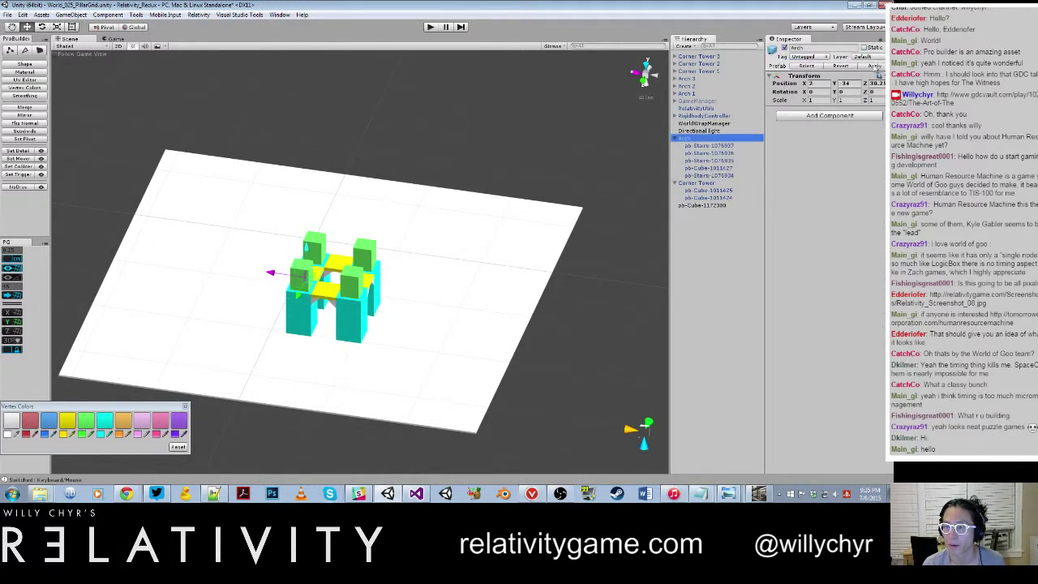
click(873, 67)
click(712, 183)
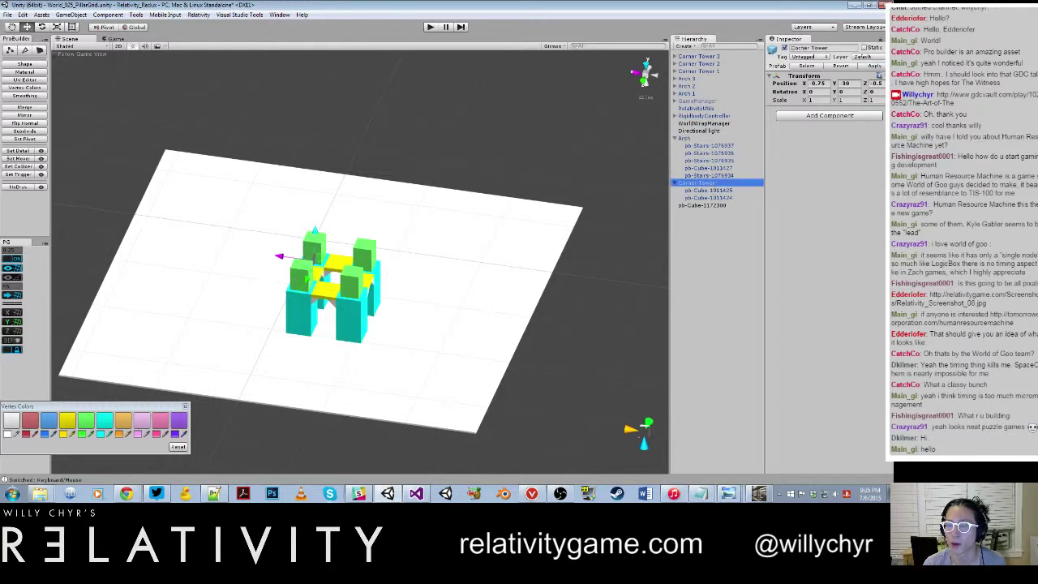
click(872, 66)
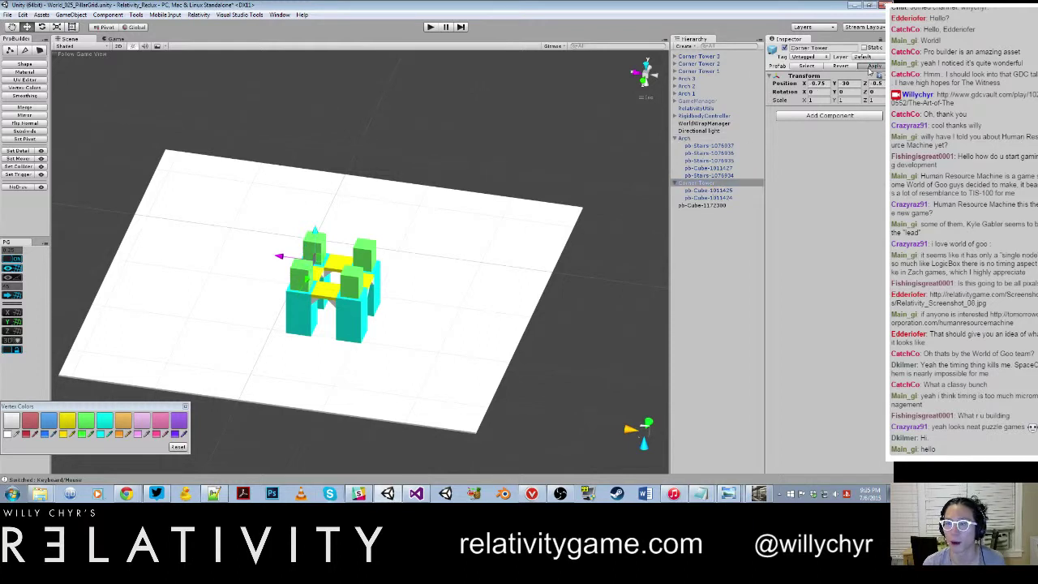
Run the scene briefly, stop it and inspect the GameManager object's settings.
click(431, 27)
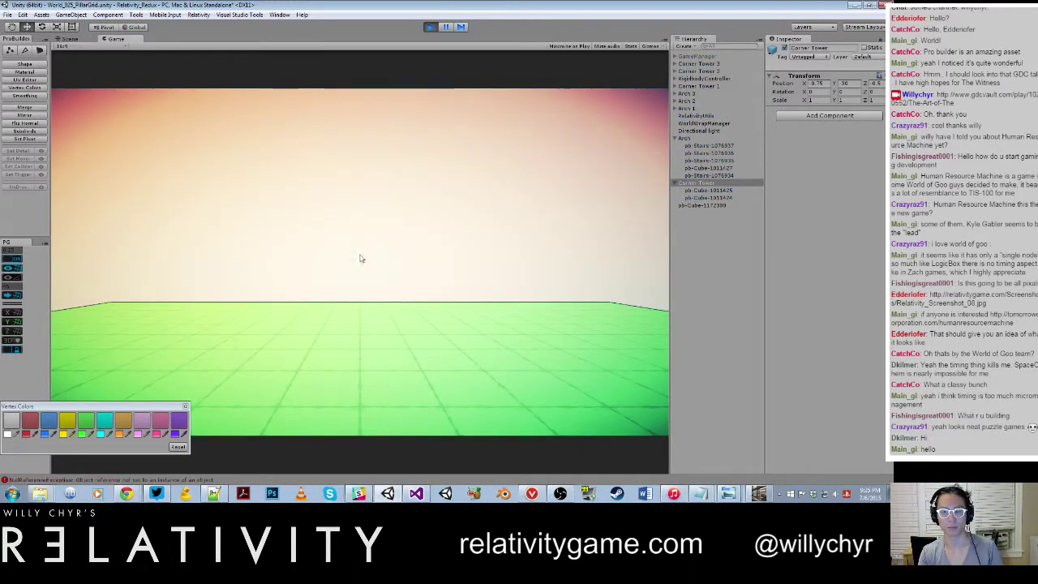
key(ctrl+p)
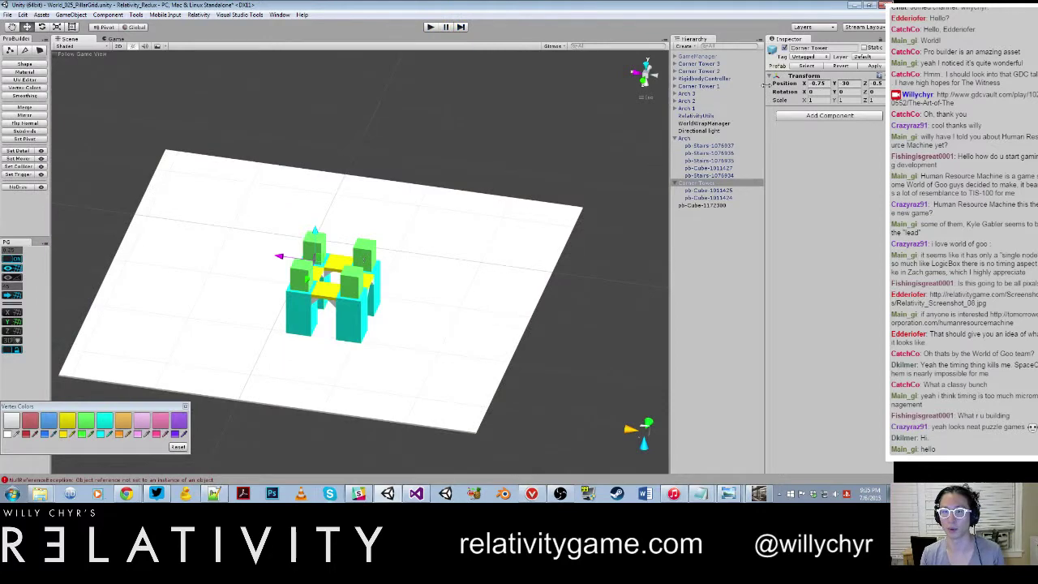
click(729, 56)
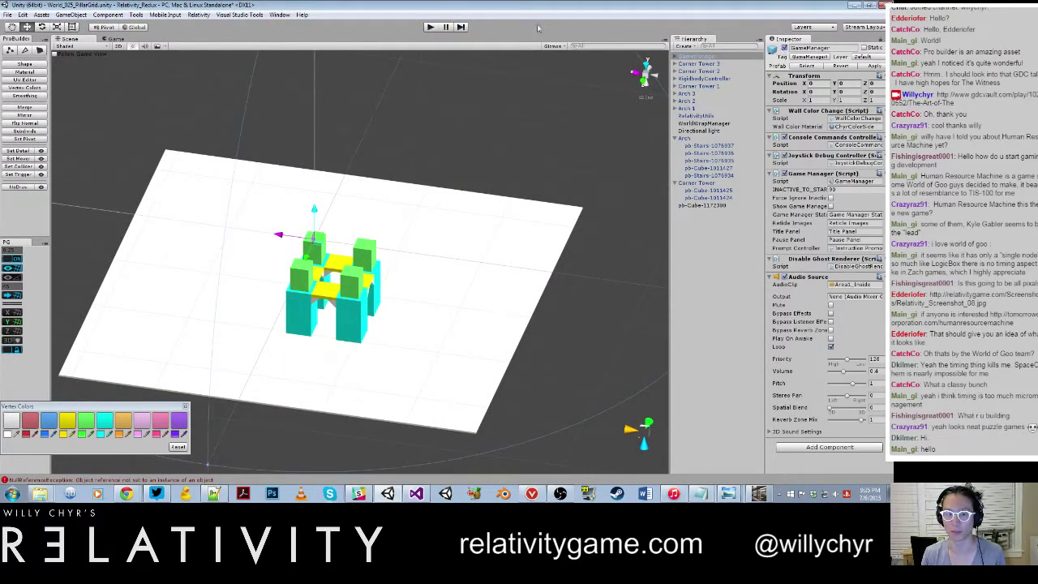
Raise the RigidbodyController above the towers to Y 24.75 and locate it by name in the scene.
scroll(341, 215, up, 2)
click(712, 79)
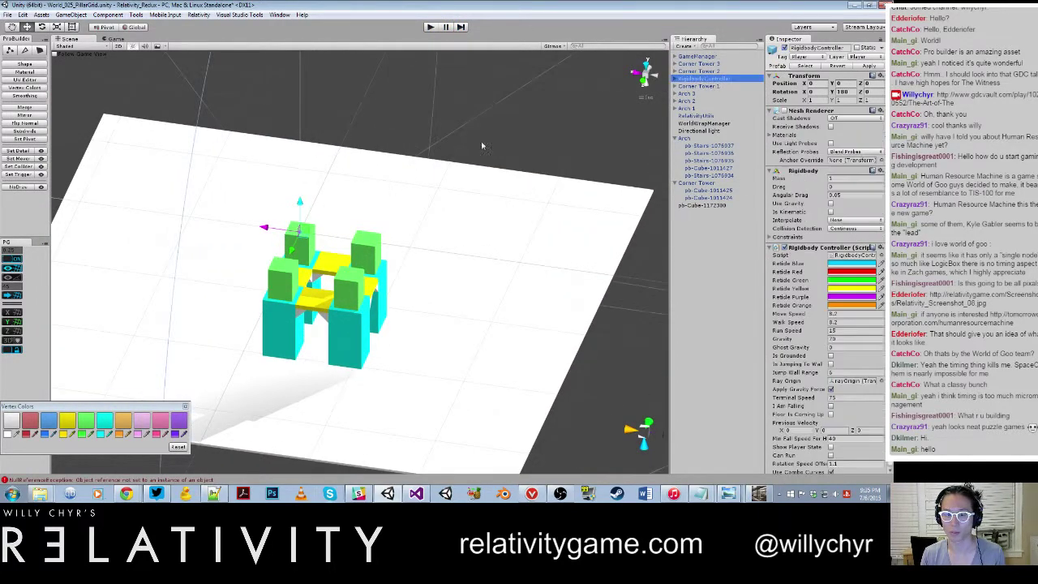
scroll(455, 195, down, 2)
alt+drag(413, 307, 454, 219)
scroll(340, 209, up, 2)
scroll(377, 186, down, 3)
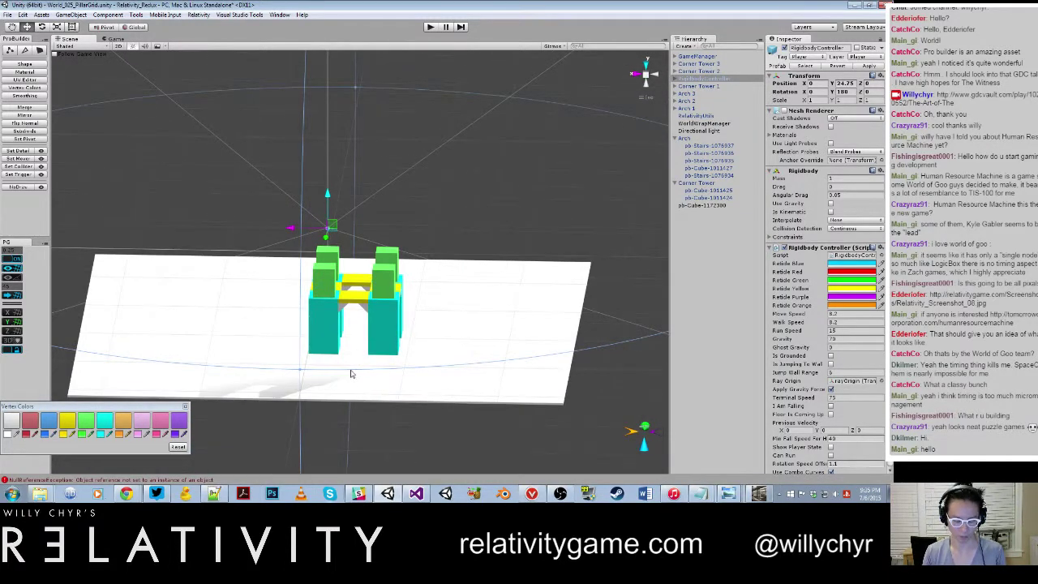
key(ctrl+g)
text(rgi)
key(Return)
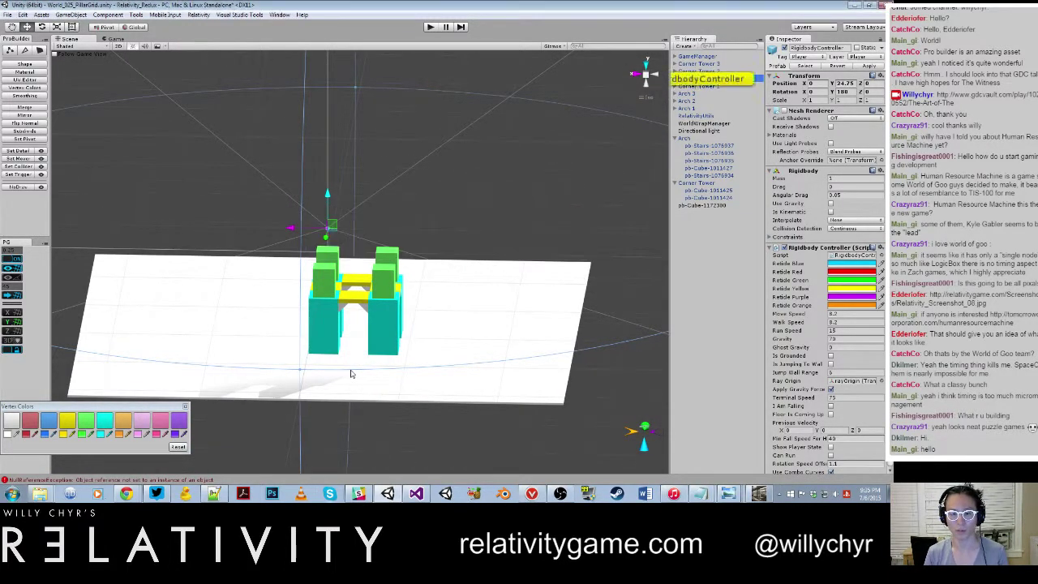
Play-test the level by walking off the tower tops and around the arches on the floor, and stop the game.
click(436, 28)
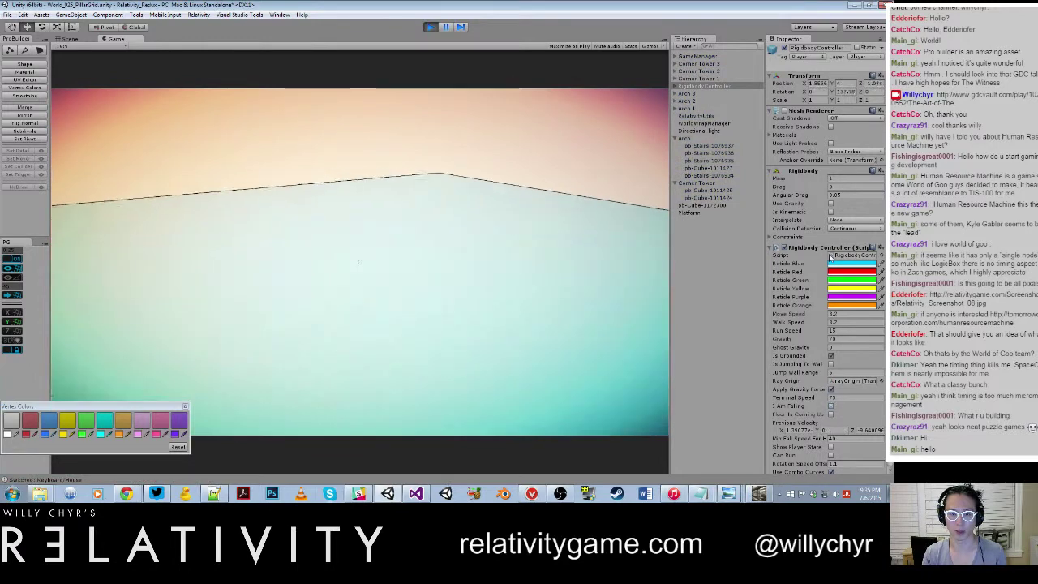
key(w)
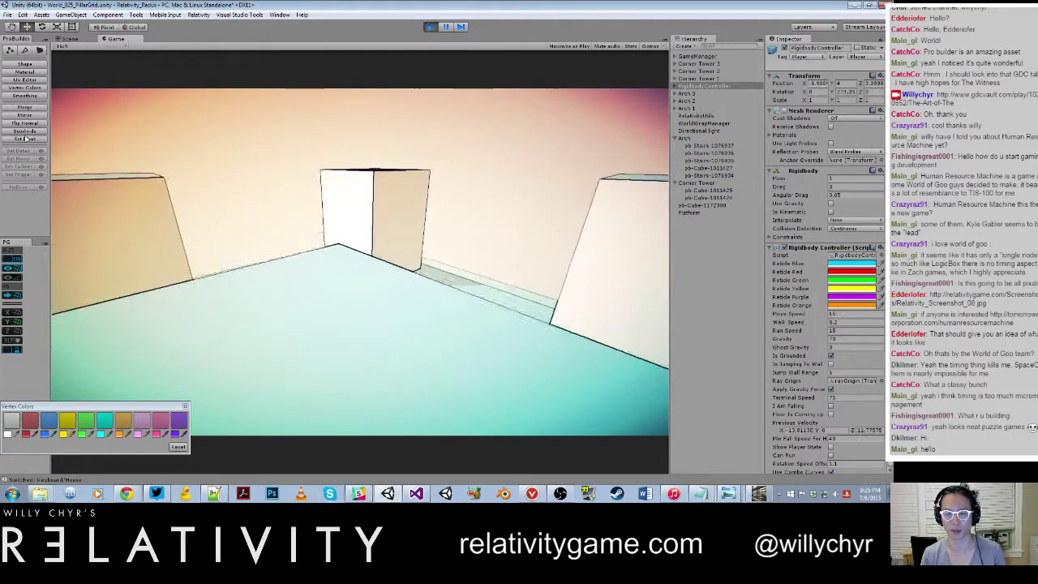
key(shift+w)
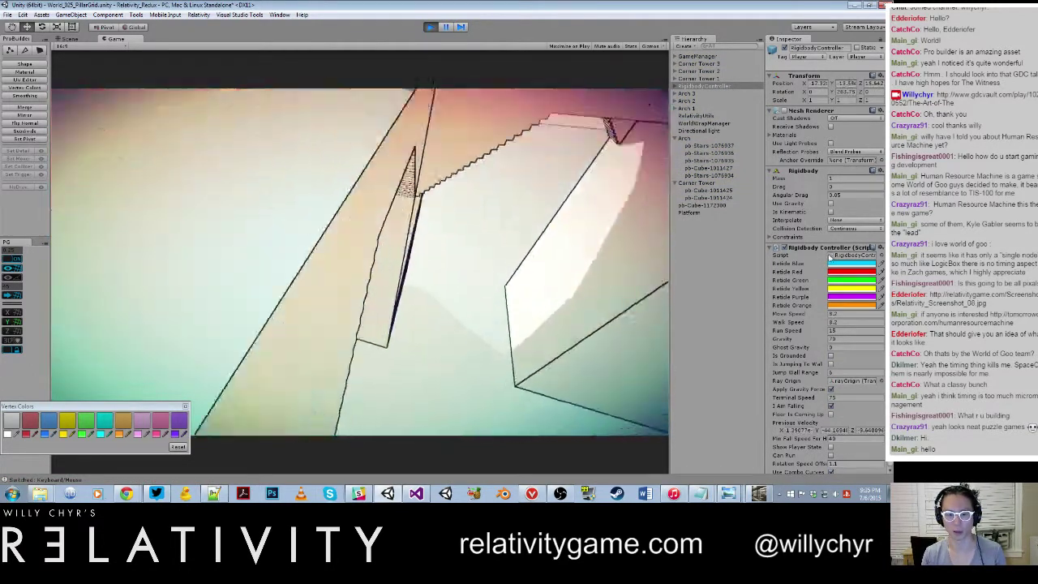
key(shift+w)
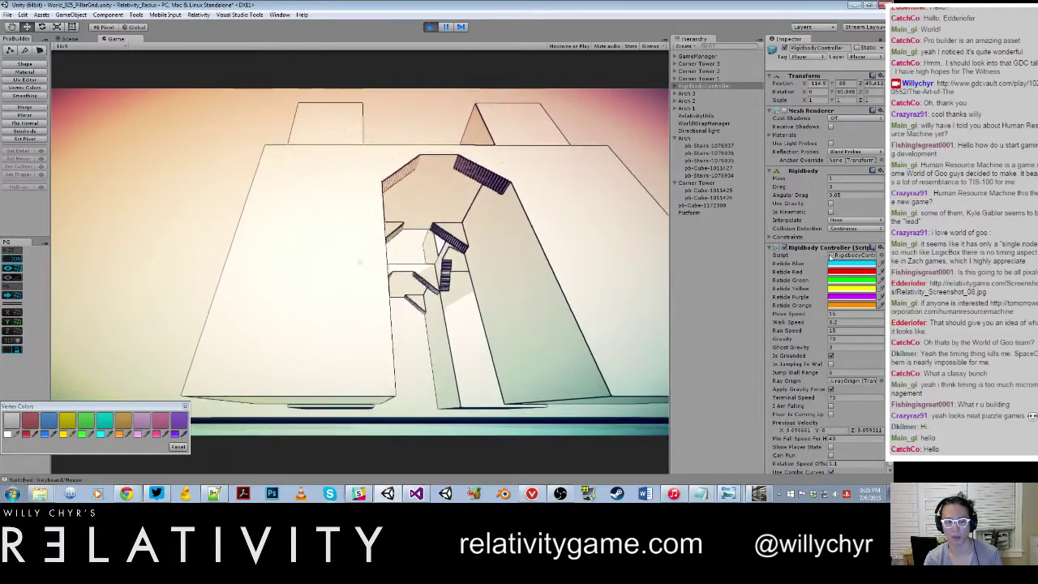
key(w)
key(d)
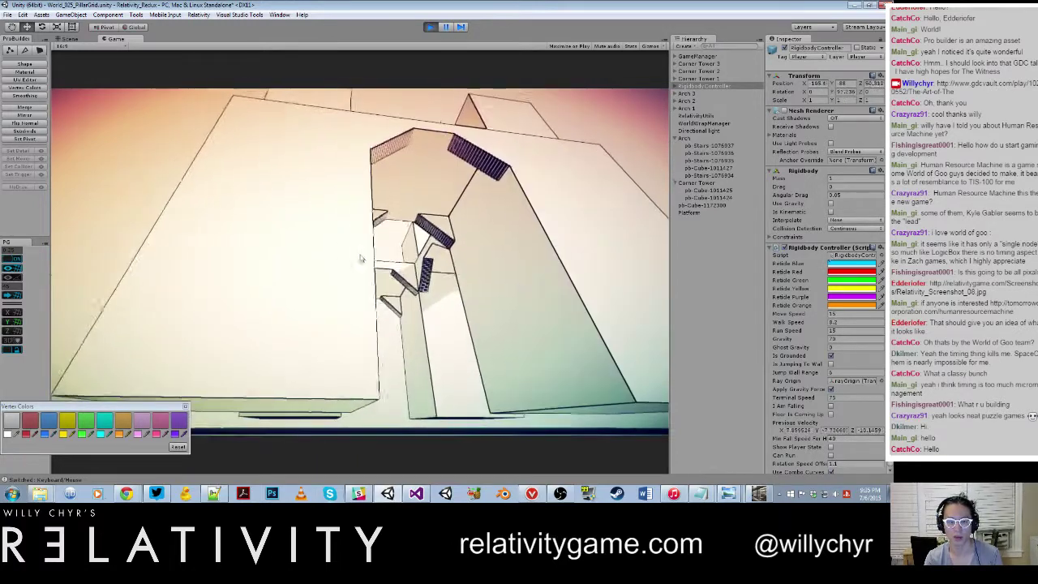
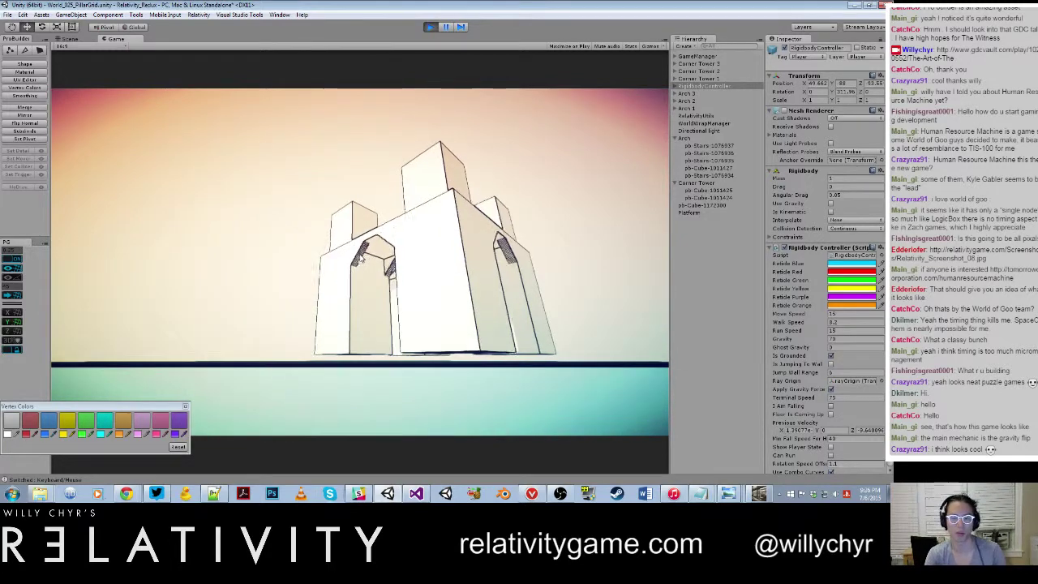
key(shift+w)
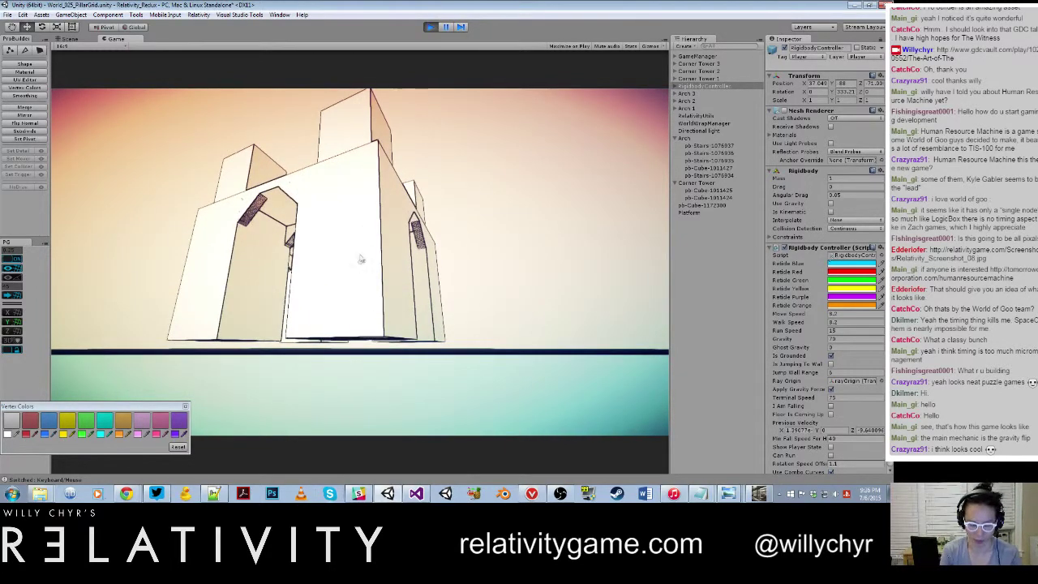
key(ctrl+p)
Lower the floor slab far beneath the towers to Y -236.5.
scroll(378, 343, up, 3)
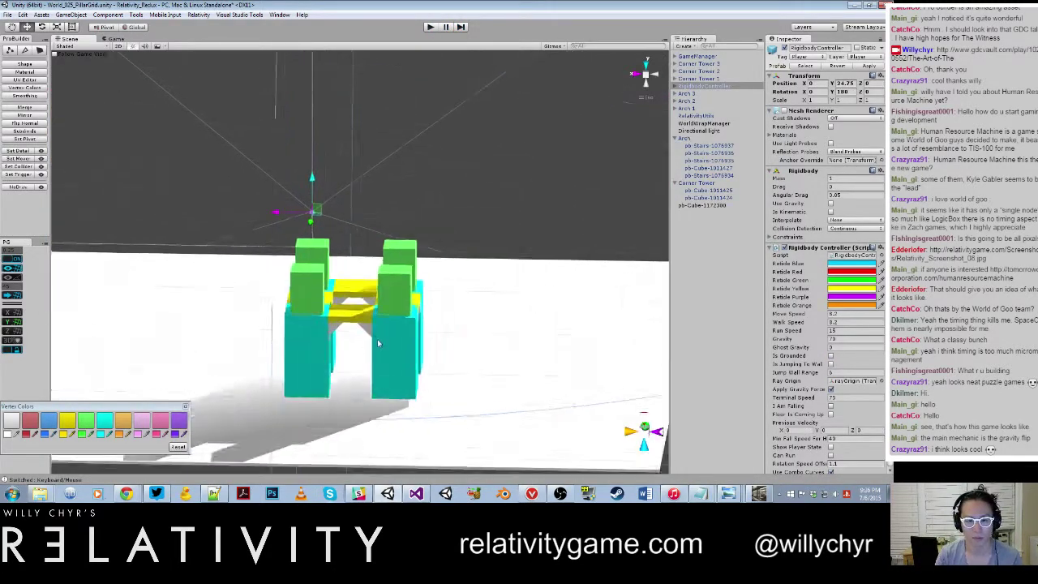
scroll(377, 343, up, 3)
click(397, 338)
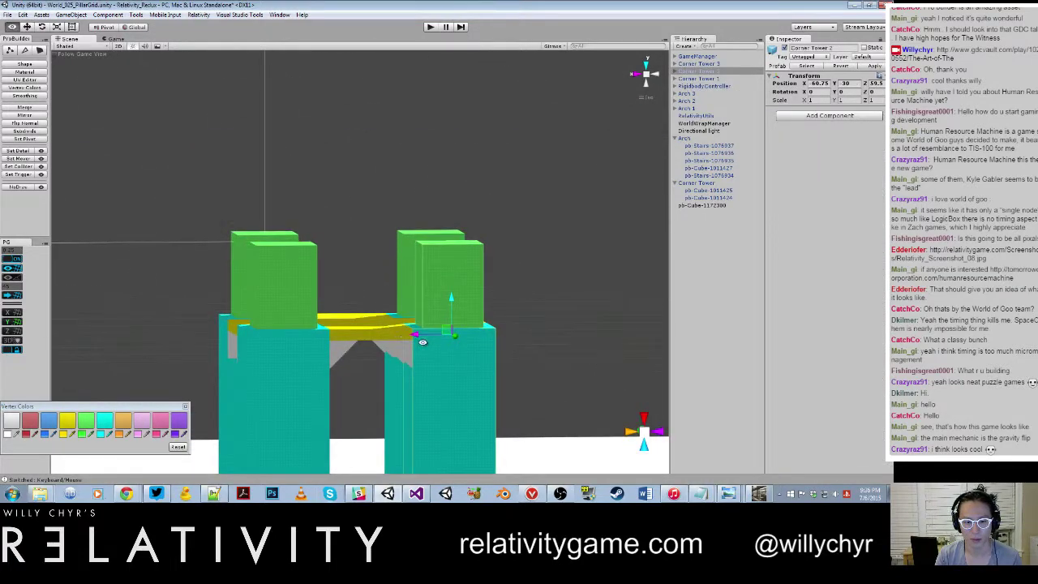
alt+drag(423, 343, 335, 348)
scroll(461, 294, down, 10)
click(483, 285)
scroll(364, 333, down, 5)
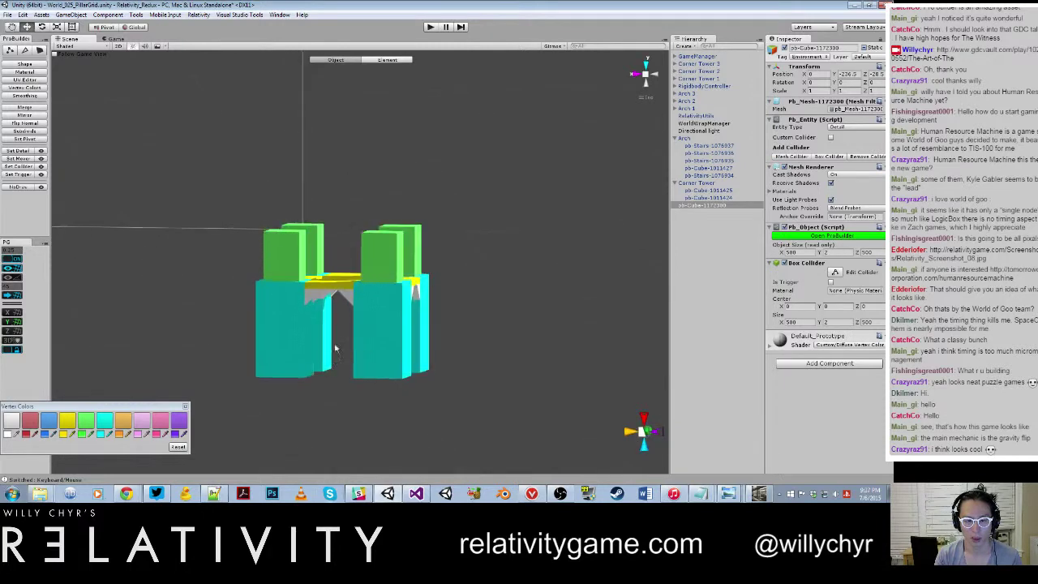
Pull down the bottom face of Corner Tower 2's cyan pillar so the pillar is 84 units tall.
scroll(320, 332, up, 6)
click(290, 304)
scroll(288, 303, up, 9)
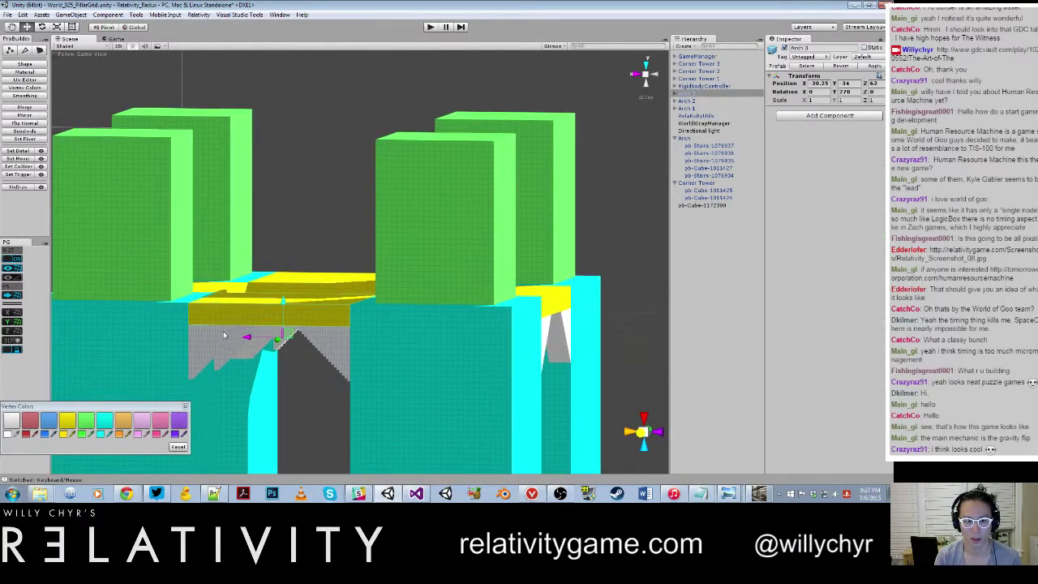
click(225, 334)
alt+drag(225, 334, 263, 308)
scroll(389, 337, down, 10)
scroll(433, 354, up, 4)
click(441, 393)
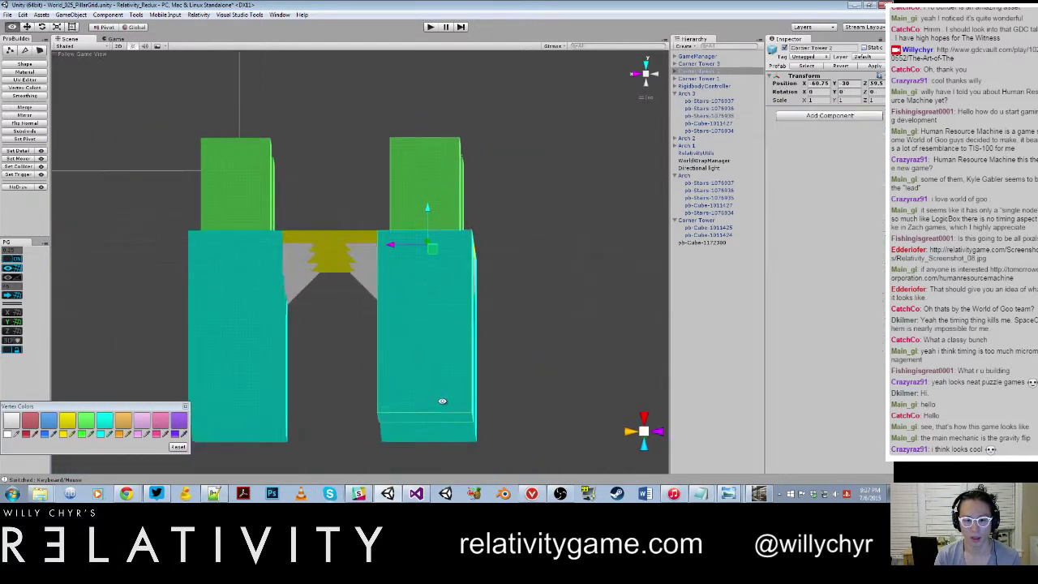
alt+drag(442, 401, 420, 381)
key(g)
click(420, 370)
drag(421, 334, 427, 408)
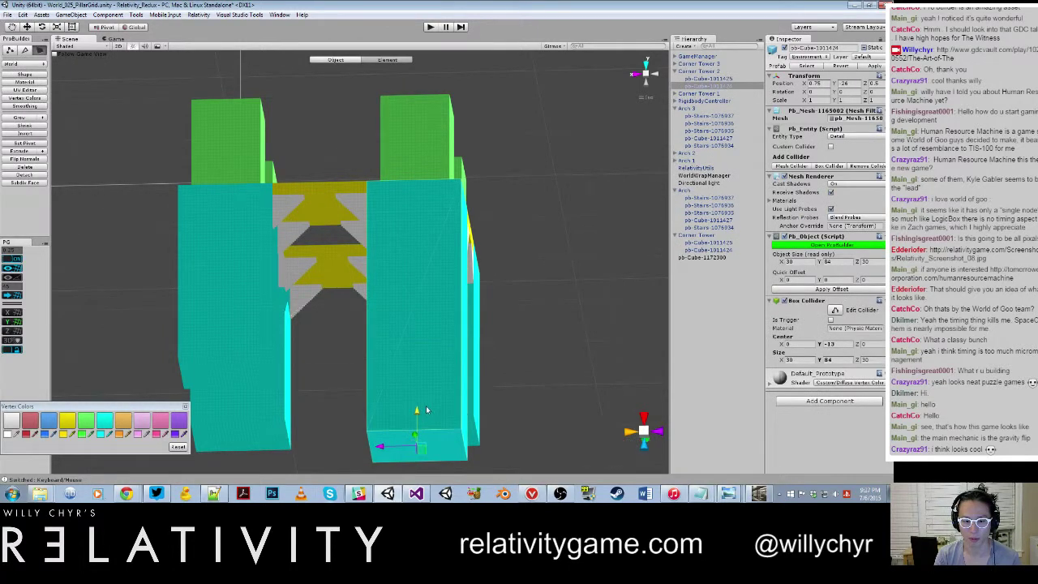
Centre the lengthened pillar's pivot and apply Corner Tower 2's changes to its prefab.
key(g)
key(ctrl+j)
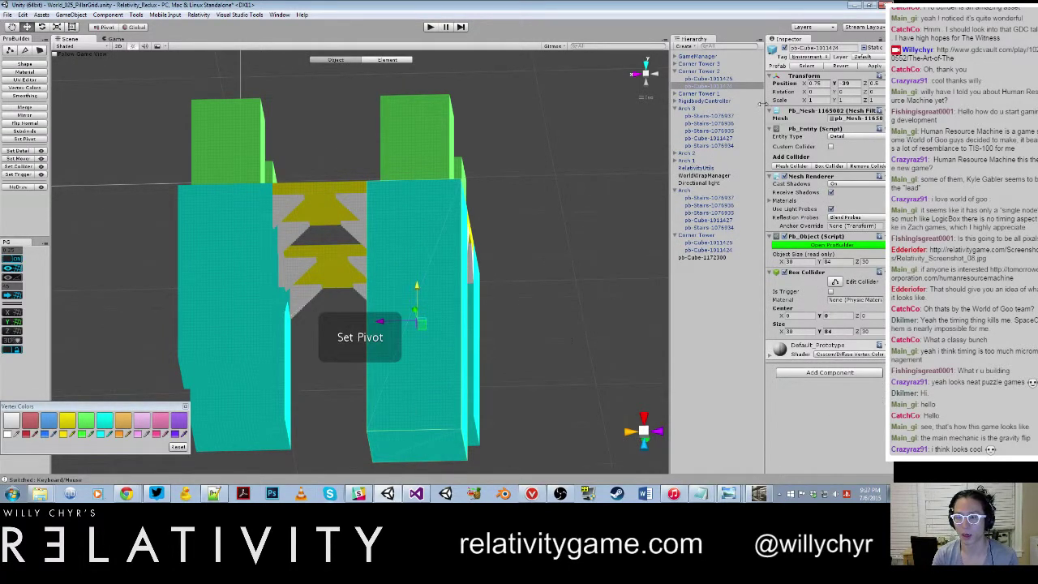
click(713, 71)
click(875, 67)
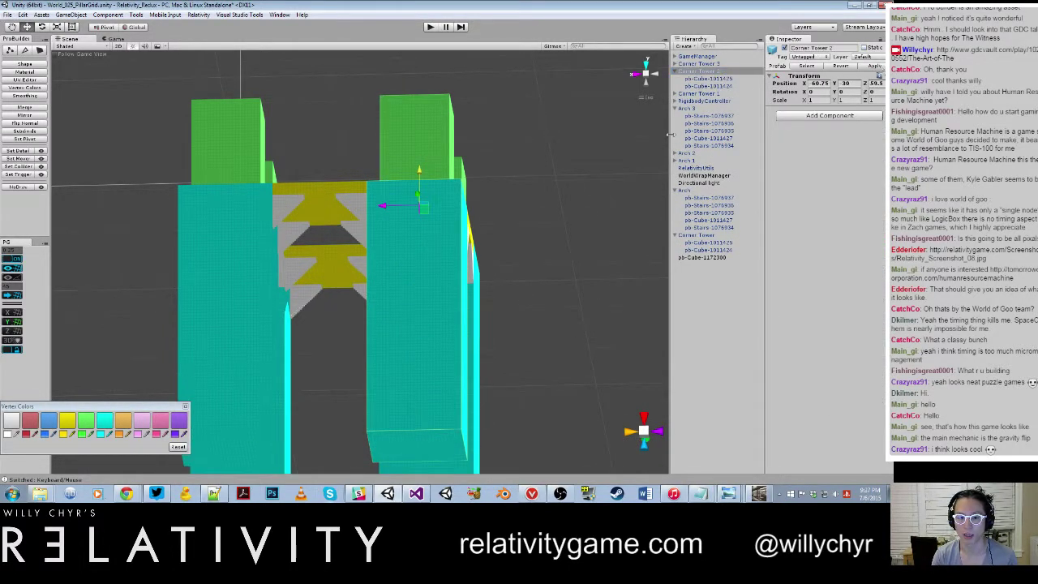
Start a new ProBuilder shape and choose Stair as its type.
click(596, 148)
scroll(322, 192, up, 7)
middle_drag(382, 193, 422, 187)
scroll(422, 188, down, 2)
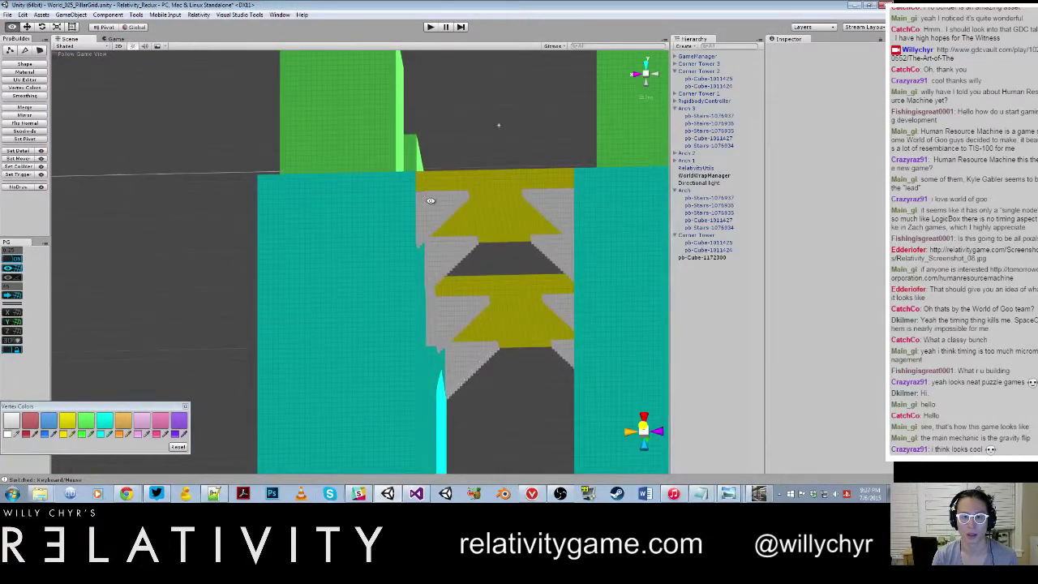
right_drag(431, 201, 365, 183)
click(31, 65)
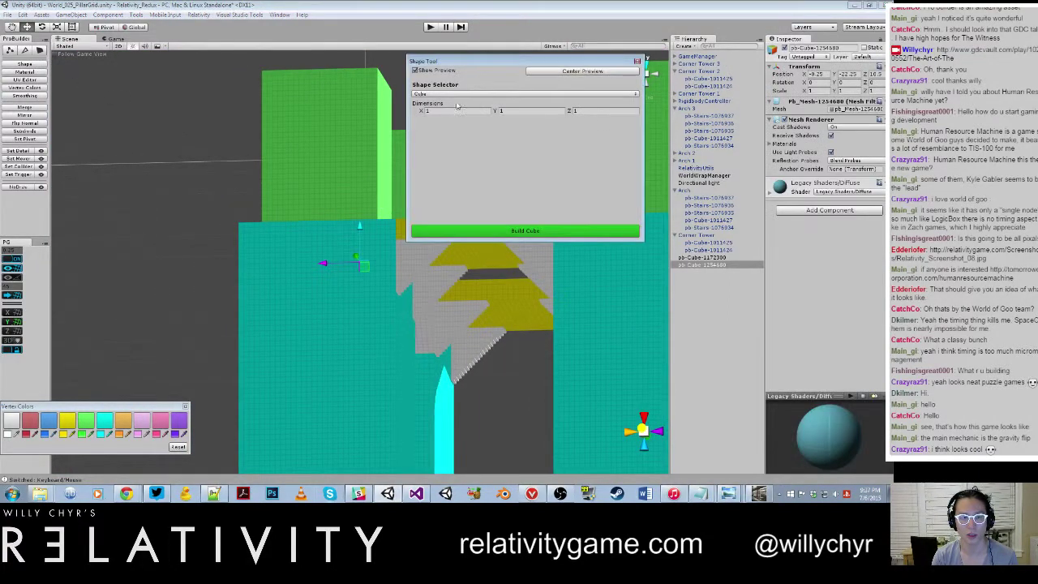
click(529, 95)
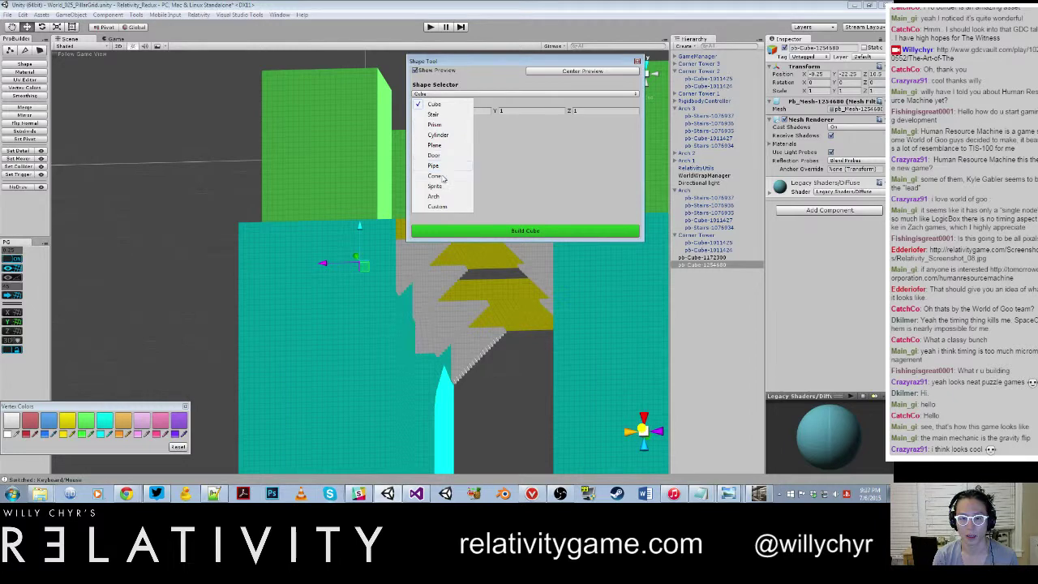
click(438, 115)
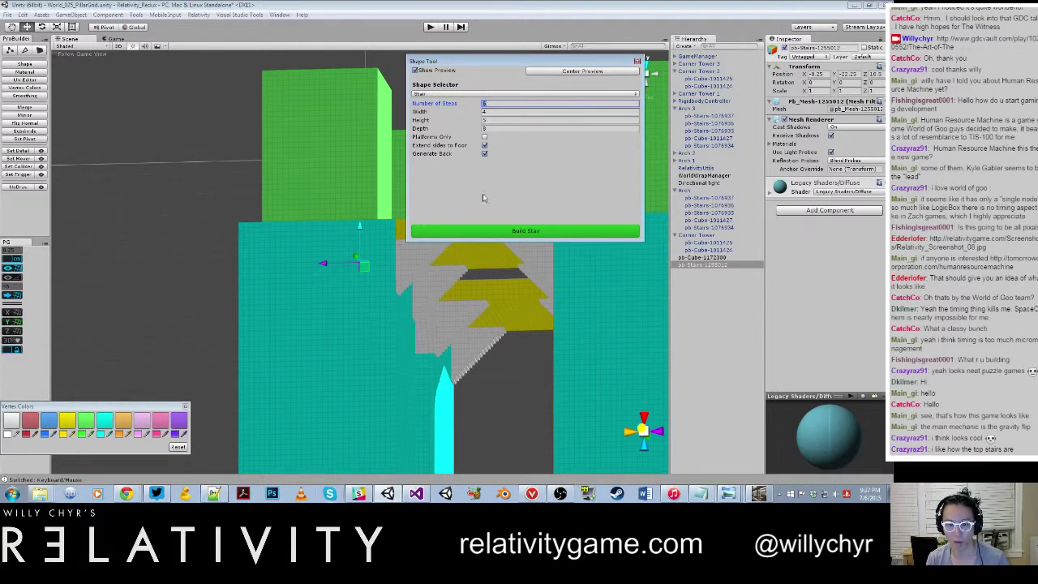
Set the stair shape to 24 steps with a height of 12 and a depth of 12.
click(487, 120)
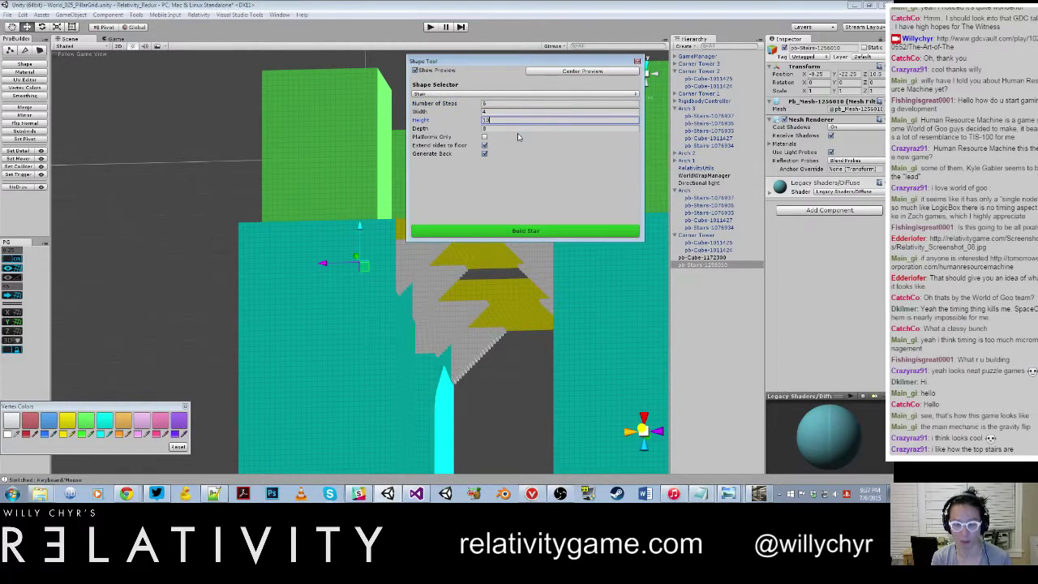
text(10)
key(Tab)
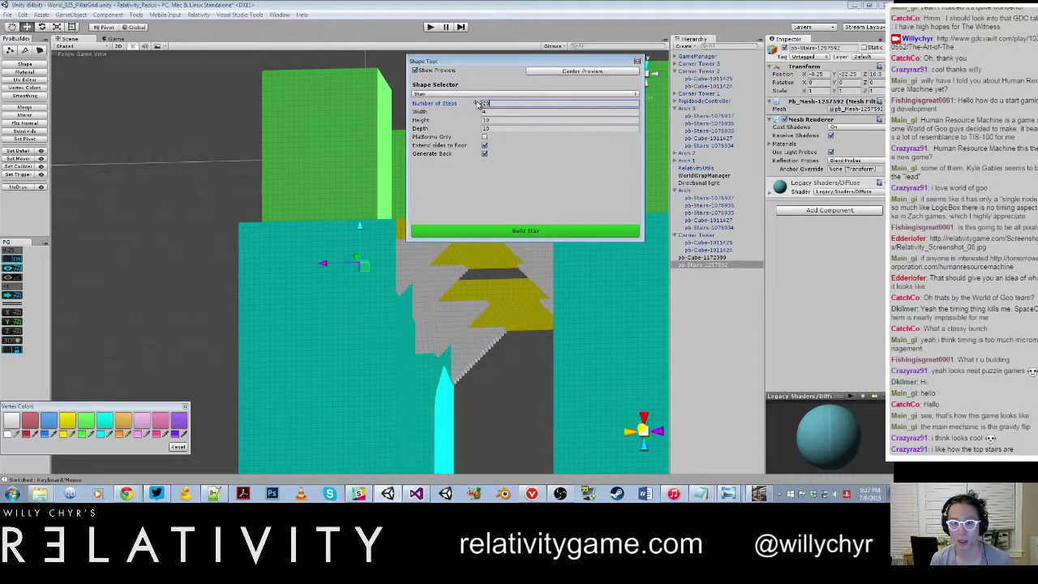
click(487, 120)
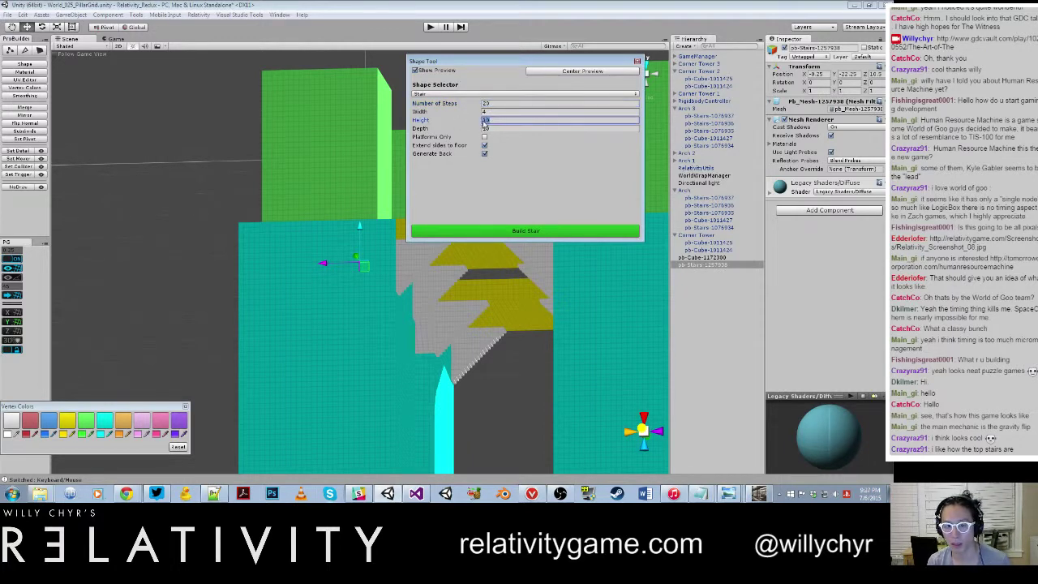
click(486, 129)
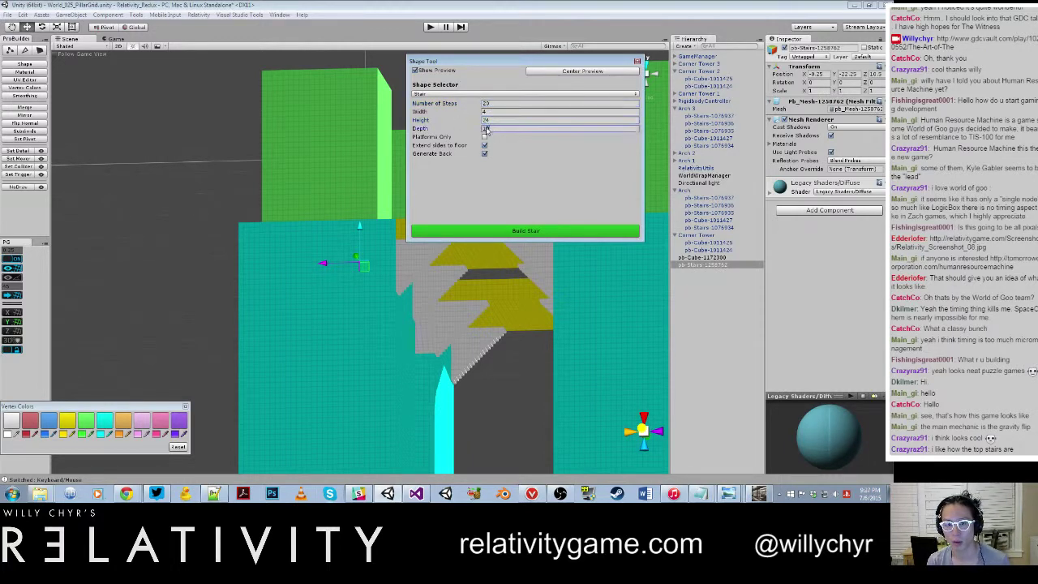
click(501, 120)
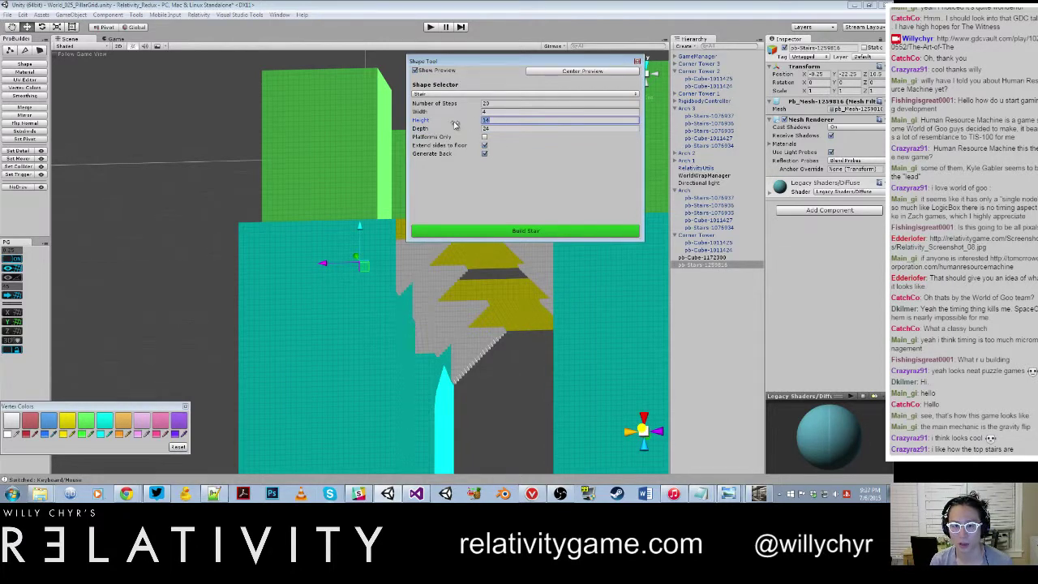
click(494, 128)
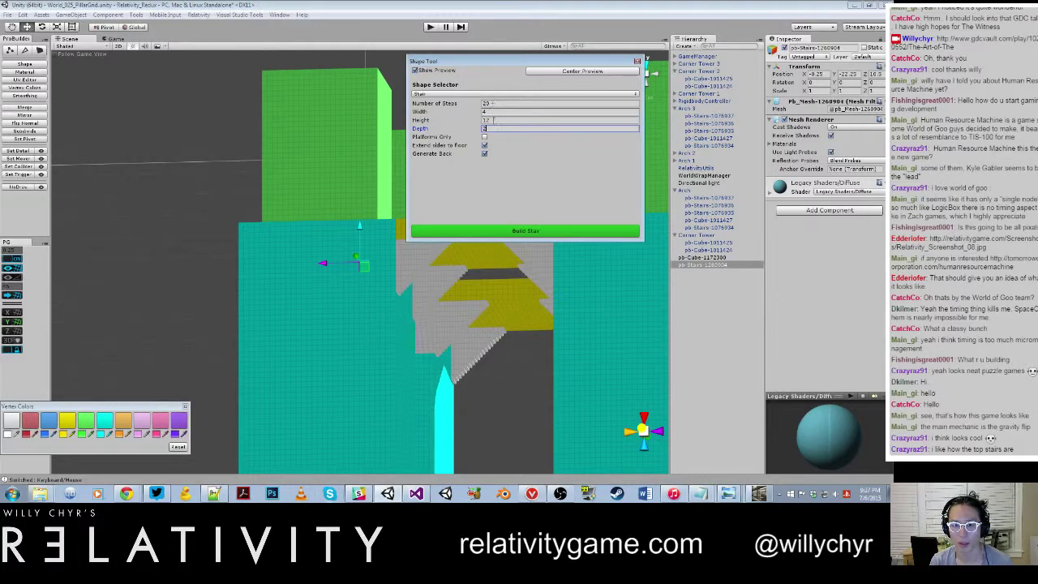
click(478, 103)
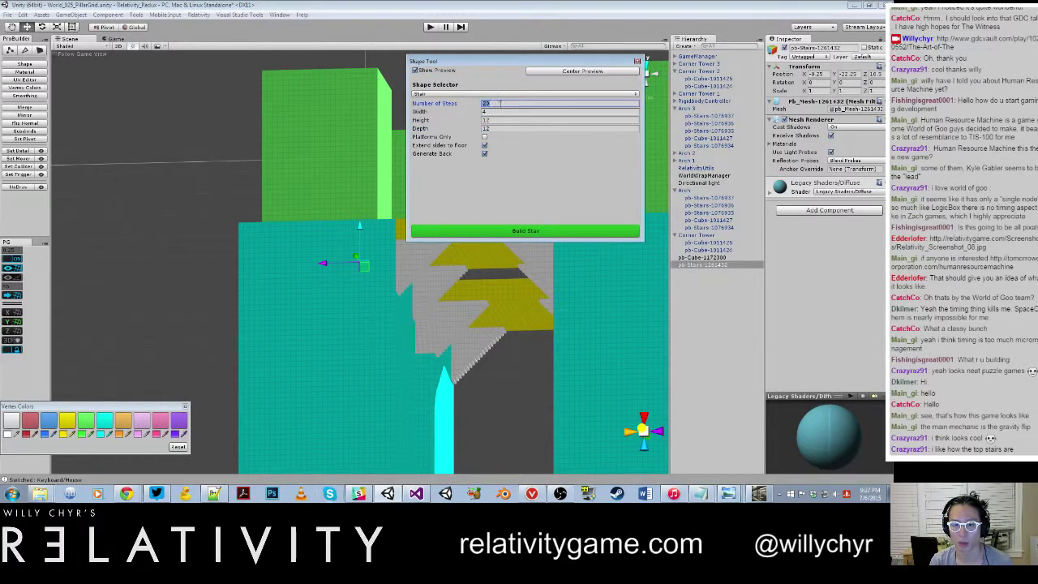
Shift the stair preview to Z 41 and build the stair with Generate Back turned off.
double_click(695, 266)
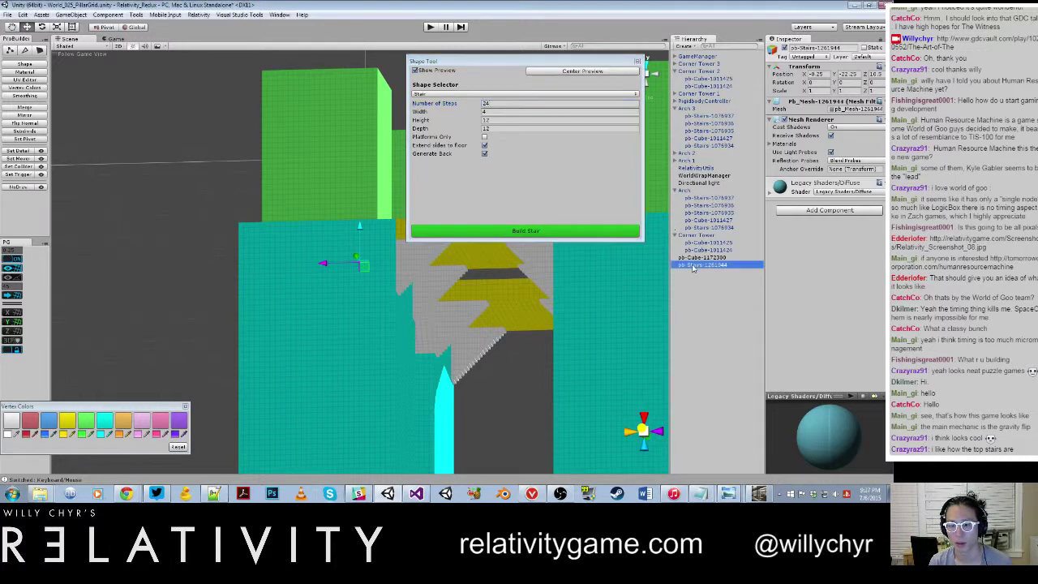
scroll(502, 266, down, 8)
alt+drag(465, 287, 546, 244)
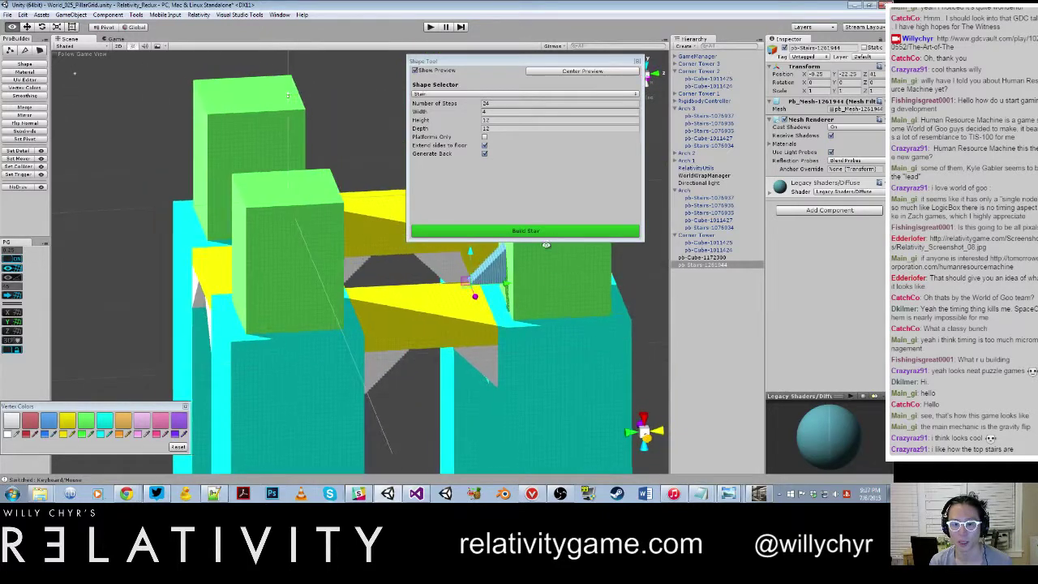
click(484, 153)
click(551, 232)
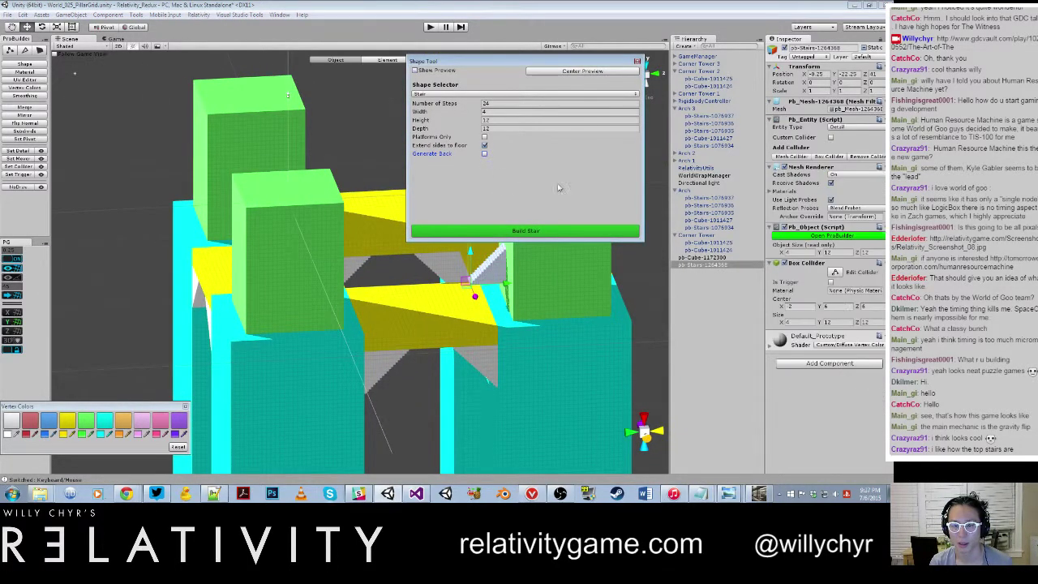
click(638, 63)
Move the new stair along the Z axis to 80.5, clear of the arches.
scroll(478, 209, up, 4)
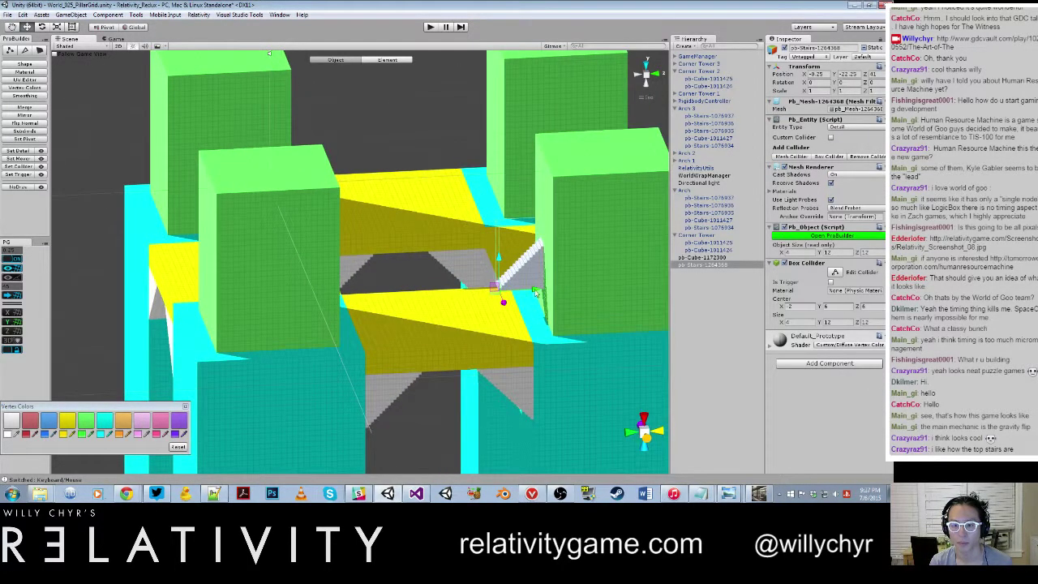
drag(536, 292, 625, 283)
middle_drag(625, 283, 433, 247)
drag(433, 247, 378, 197)
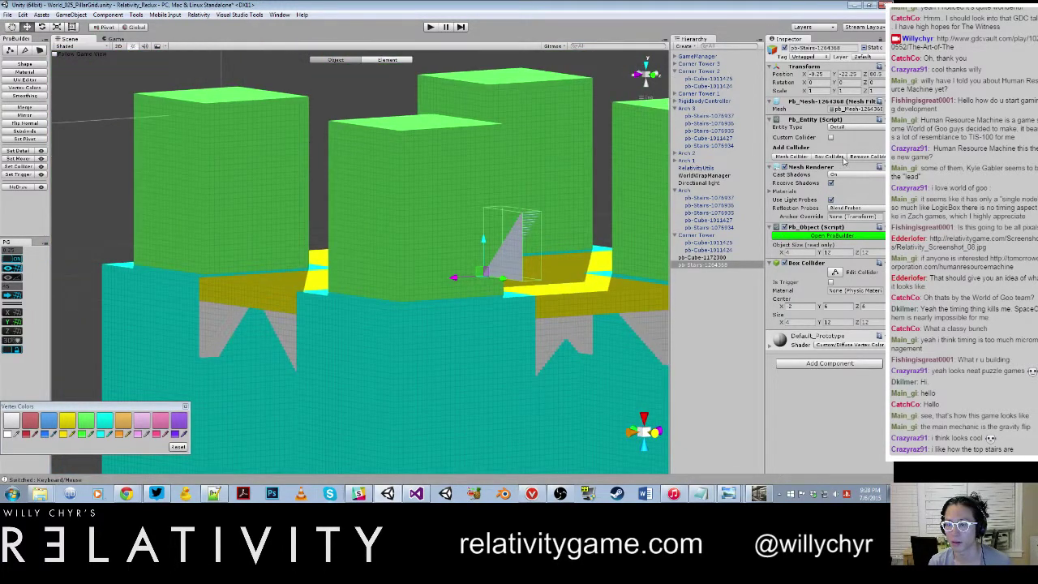
Replace the stair's box collider with a mesh collider and centre its pivot.
click(793, 158)
alt+drag(496, 264, 365, 294)
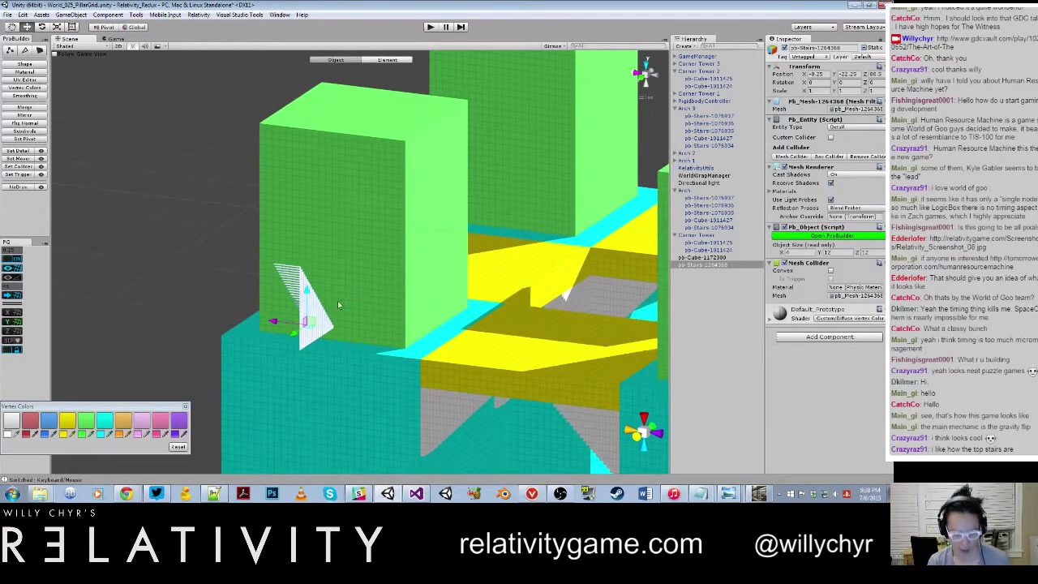
key(ctrl+j)
Move the stair along the X axis to -32 beside the green tower block and rotate it to -90 degrees about Y.
scroll(269, 296, up, 2)
drag(267, 297, 482, 308)
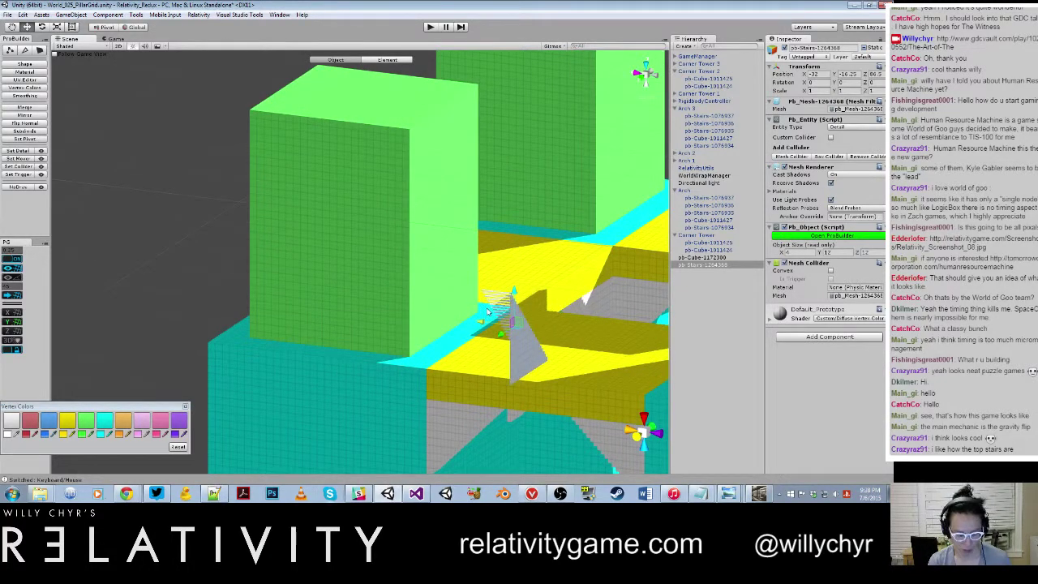
ctrl+drag(573, 340, 558, 335)
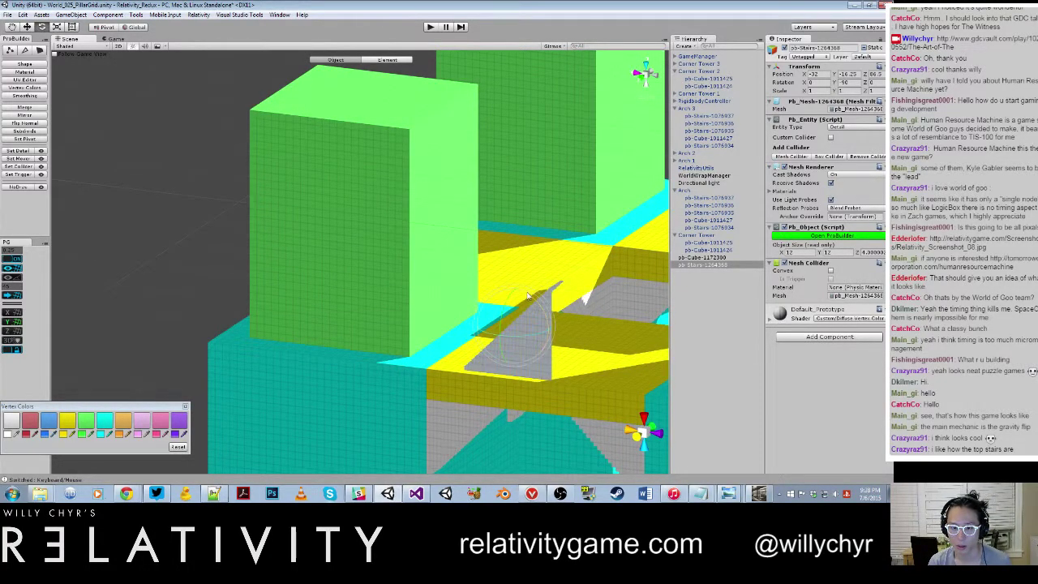
Rotate the loose stairs block to X -90 and lower it beneath Arch 3 to Y -37.25.
ctrl+drag(518, 289, 462, 271)
scroll(514, 359, down, 4)
alt+drag(447, 308, 610, 326)
middle_drag(610, 326, 451, 352)
scroll(495, 248, up, 3)
drag(546, 165, 546, 334)
scroll(443, 231, up, 2)
scroll(455, 258, up, 3)
alt+drag(542, 334, 260, 346)
Delete the two old stairs on the near side of Arch 3's underside.
scroll(452, 292, down, 2)
click(496, 292)
scroll(416, 286, down, 2)
middle_drag(416, 287, 442, 284)
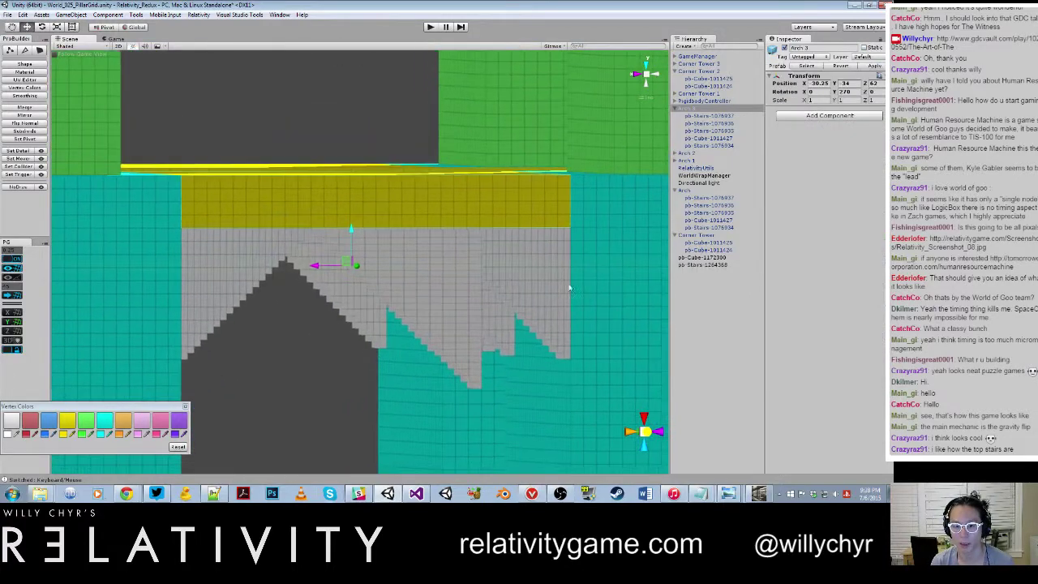
click(547, 285)
alt+drag(546, 284, 484, 195)
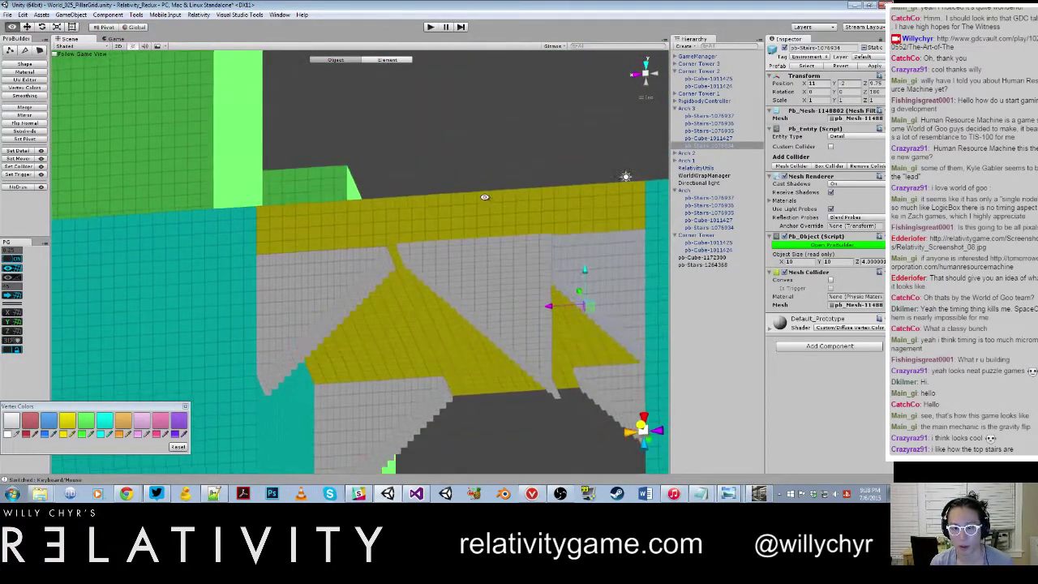
scroll(484, 195, up, 1)
shift+click(352, 298)
right_click(717, 138)
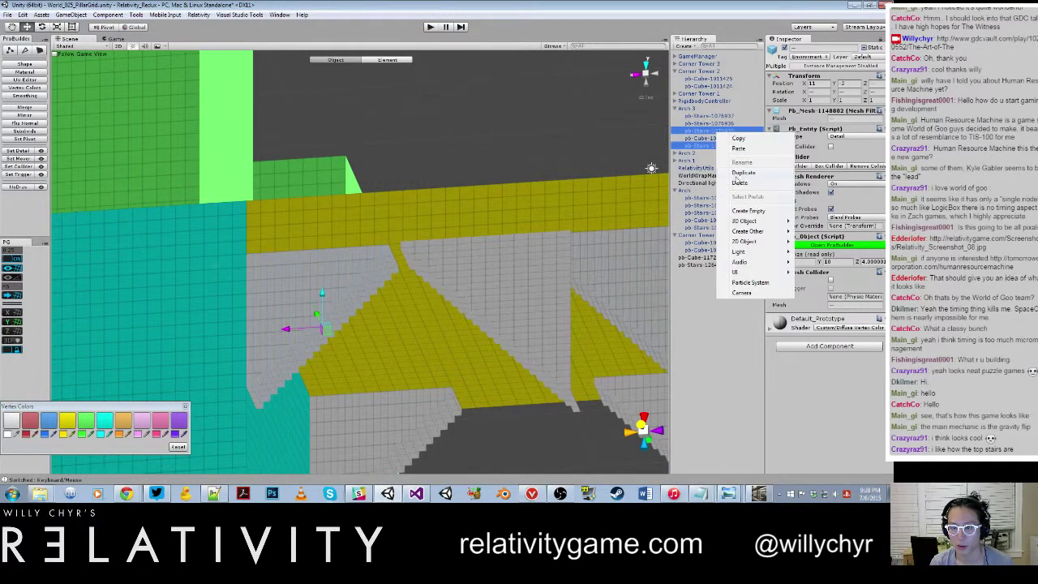
click(754, 184)
Delete the remaining pair of old stairs on the far side of Arch 3, keeping its bridge cube.
click(469, 269)
click(378, 416)
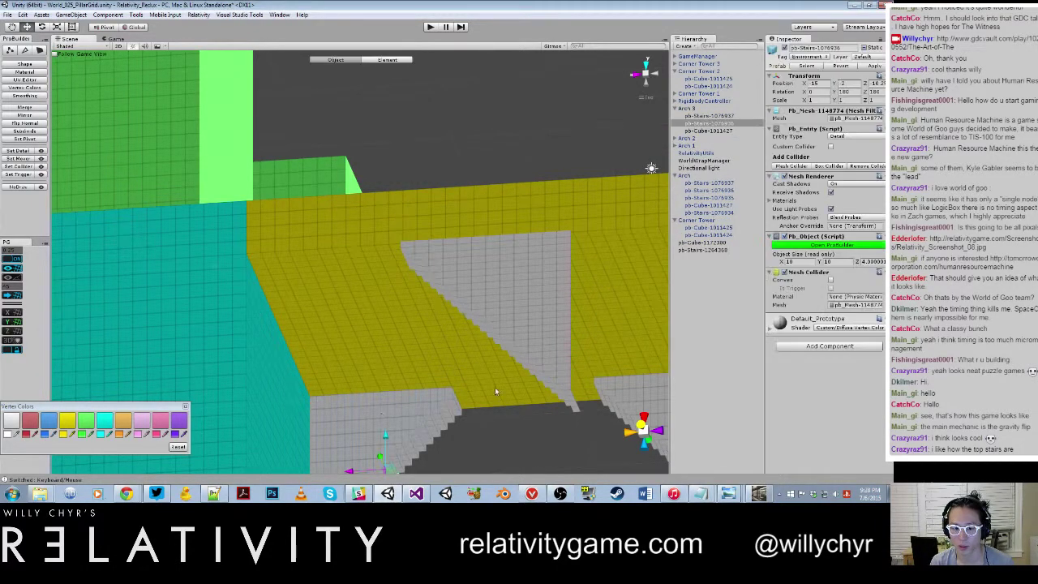
middle_drag(575, 373, 380, 299)
shift+click(452, 328)
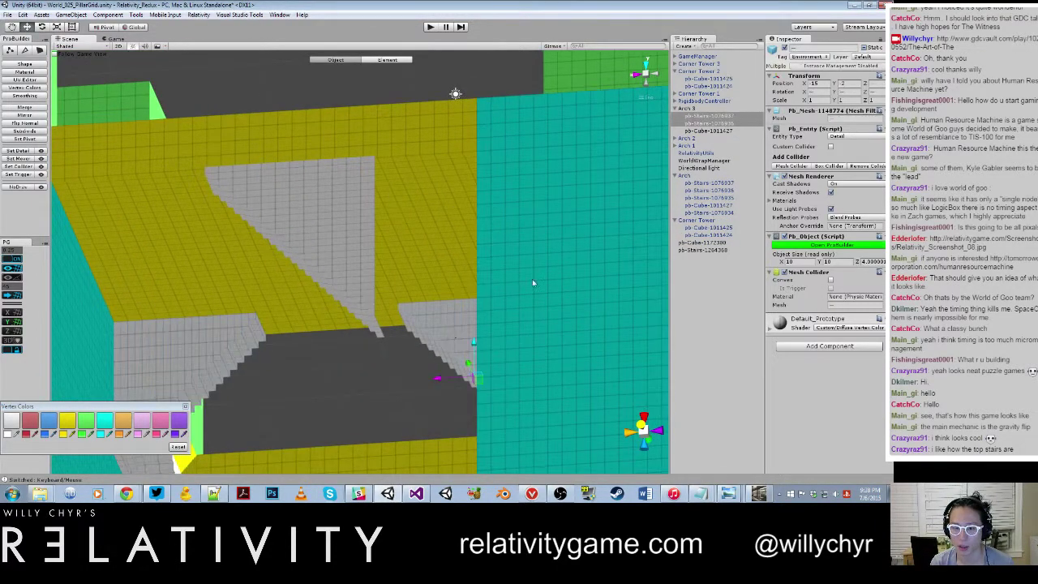
right_click(709, 122)
click(745, 171)
Move the new stairs to X -39, Y -37, Z 73, flush with the tower and the arch's underside.
click(336, 199)
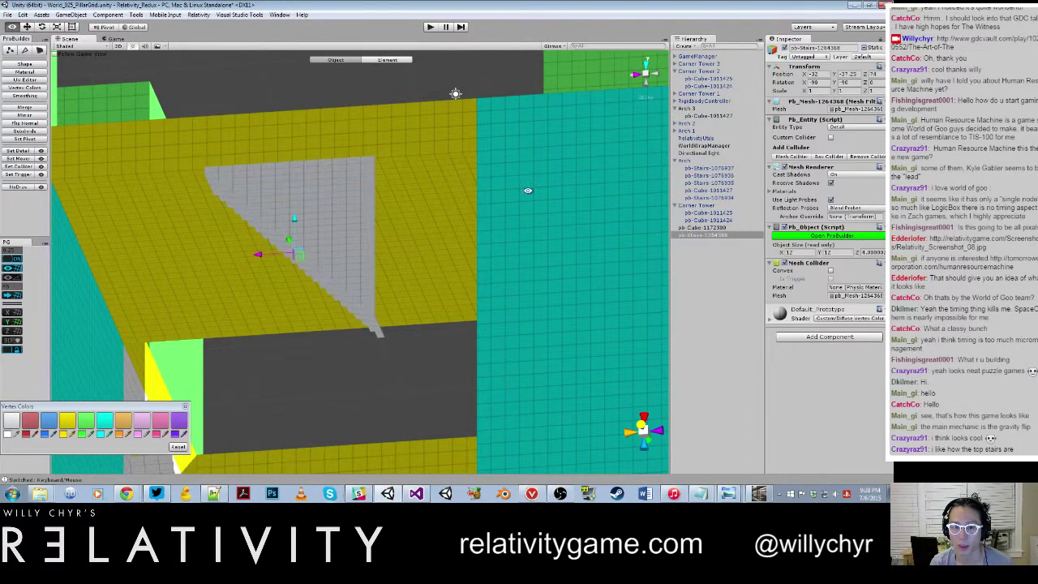
alt+drag(528, 190, 472, 275)
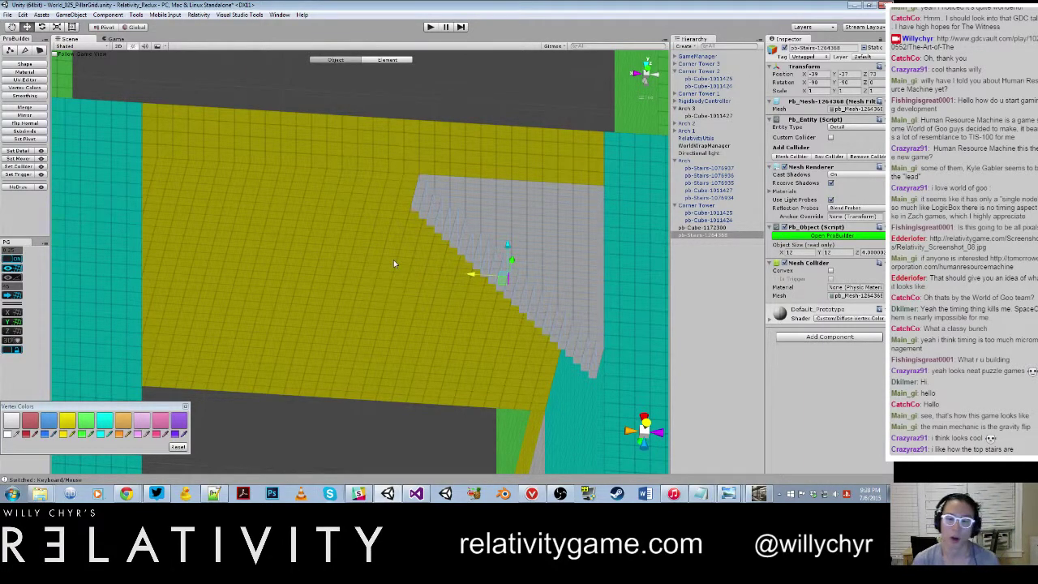
alt+drag(394, 262, 341, 273)
Duplicate the new stairs, rotate the copy to Y -270 and place it at X -21 against the opposite tower.
alt+drag(313, 319, 520, 214)
key(ctrl+d)
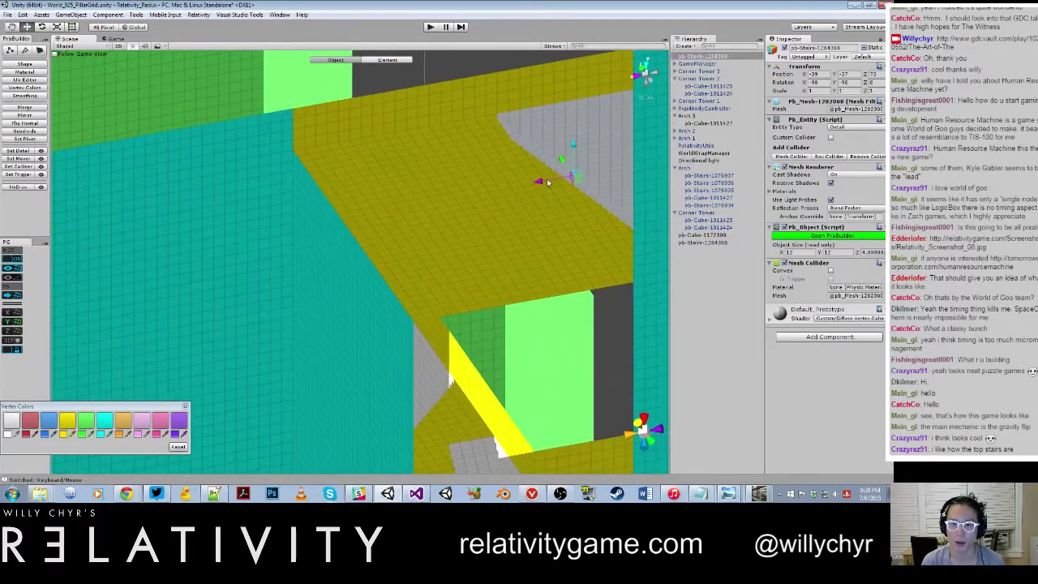
drag(539, 180, 360, 241)
key(e)
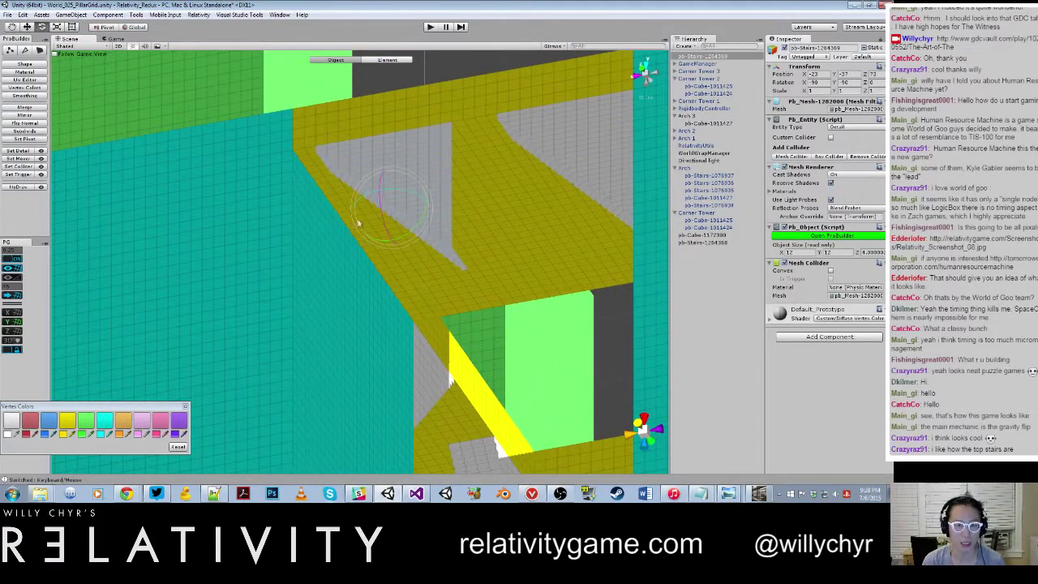
drag(385, 195, 587, 202)
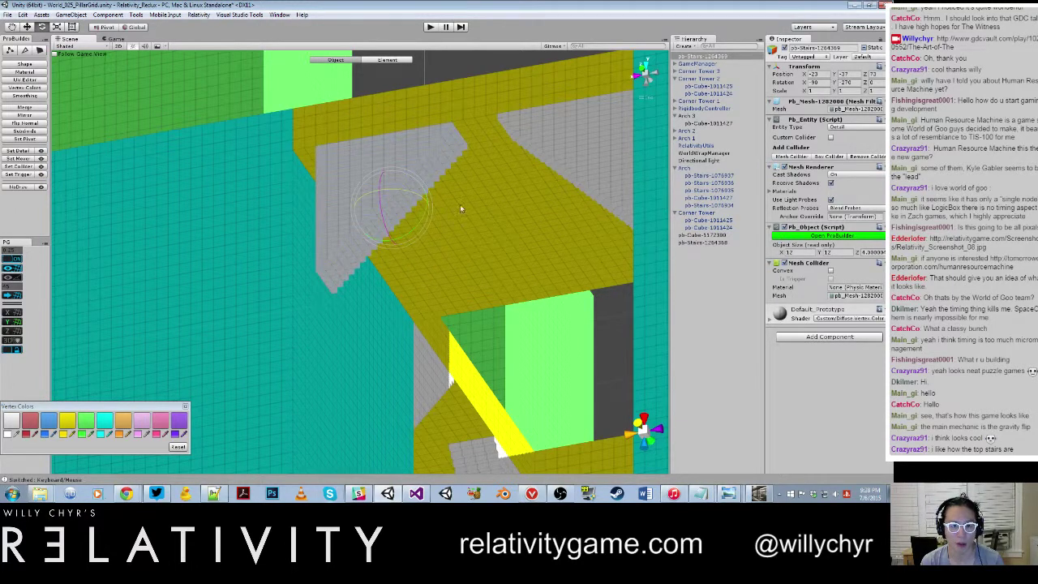
key(w)
scroll(433, 203, up, 3)
drag(359, 206, 339, 209)
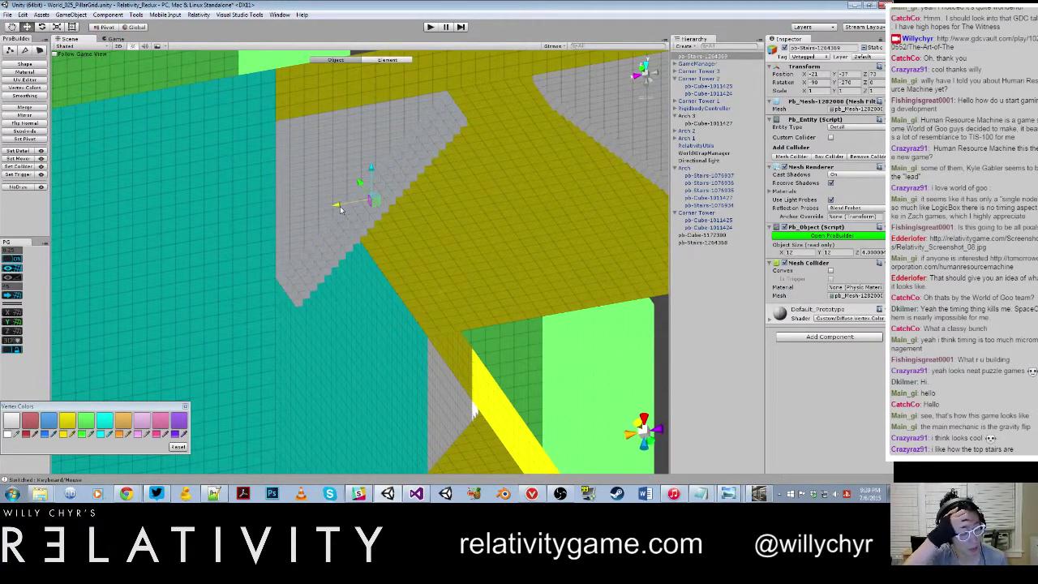
alt+drag(340, 203, 423, 154)
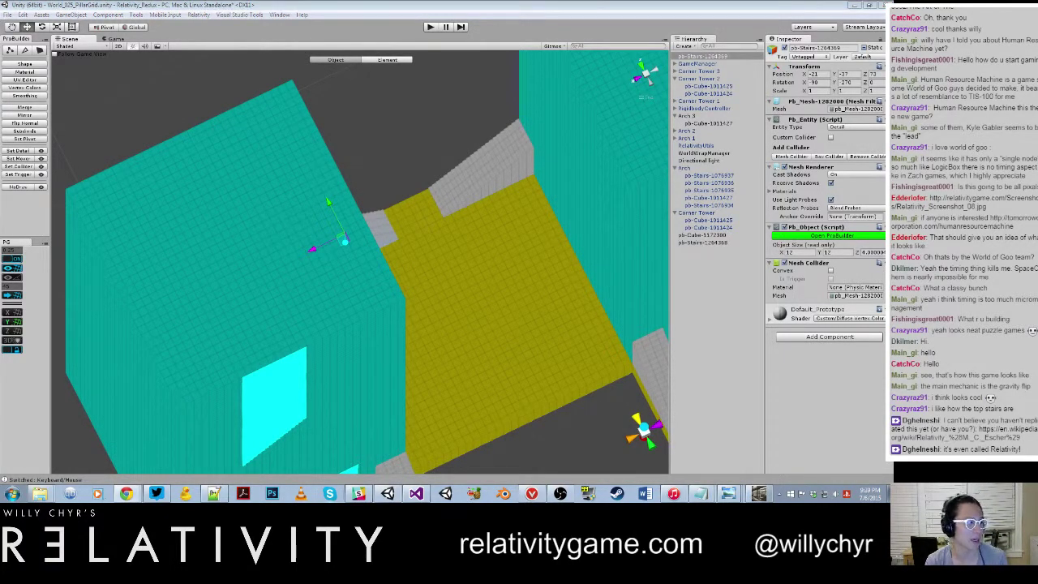
Switch to the browser, examine Escher's Relativity print on Wikipedia at 200% zoom, and close the window.
click(126, 494)
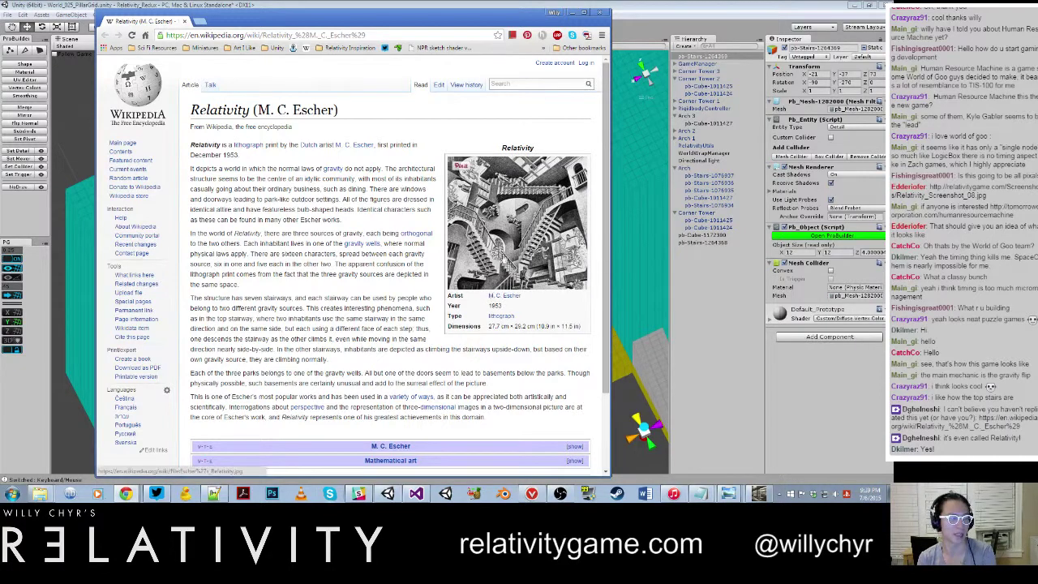
click(518, 240)
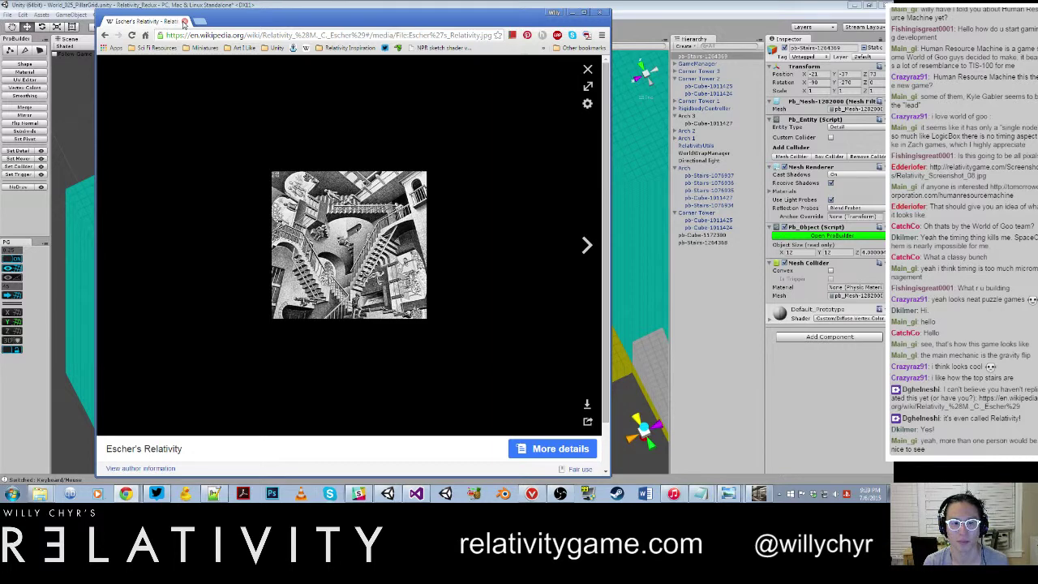
drag(276, 25, 358, 30)
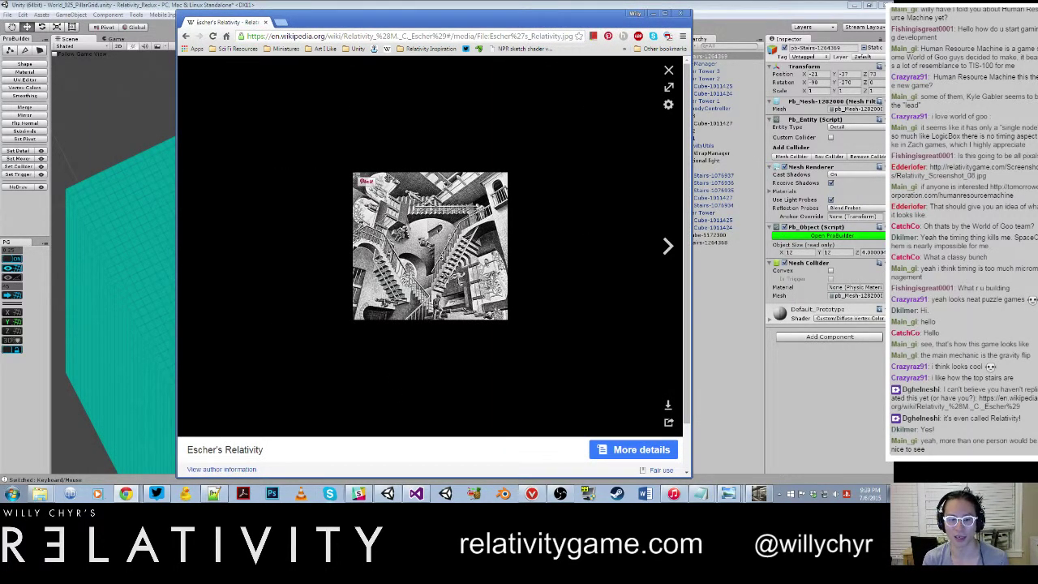
ctrl+scroll(416, 260, up, 5)
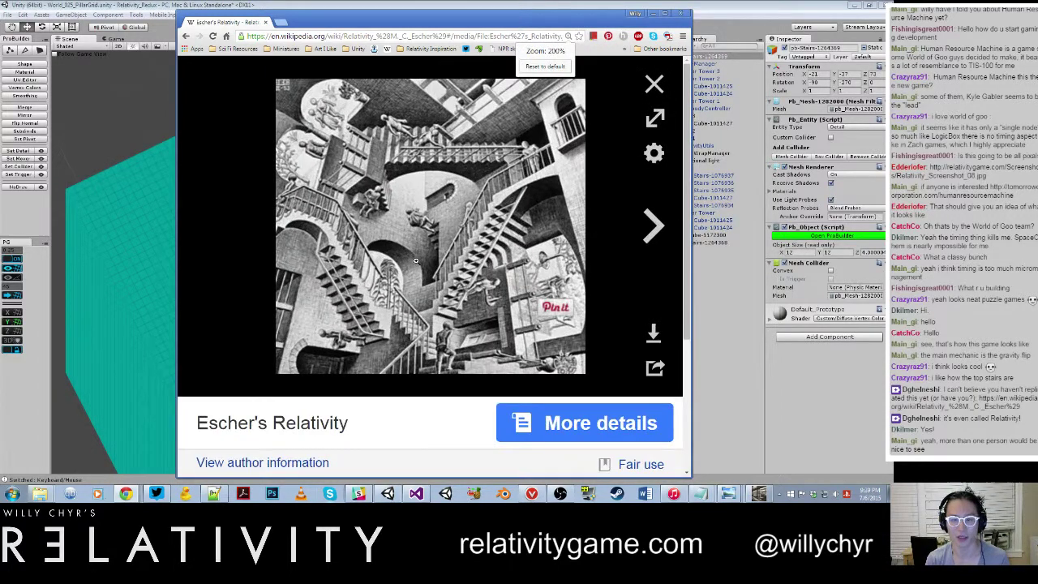
click(545, 66)
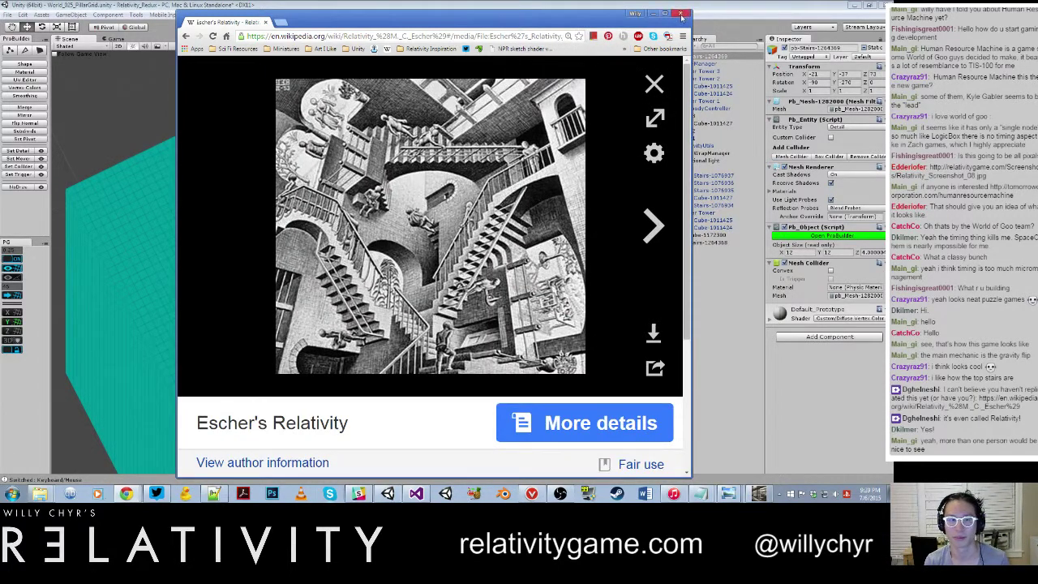
click(679, 13)
Duplicate both new stairs together and move the copies to Z 47 along the other edge of the arch.
click(402, 165)
scroll(401, 164, down, 3)
alt+drag(402, 164, 340, 222)
right_drag(341, 223, 305, 331)
click(280, 291)
shift+click(477, 385)
right_drag(478, 386, 442, 372)
key(ctrl+d)
drag(331, 375, 355, 154)
right_drag(355, 154, 385, 237)
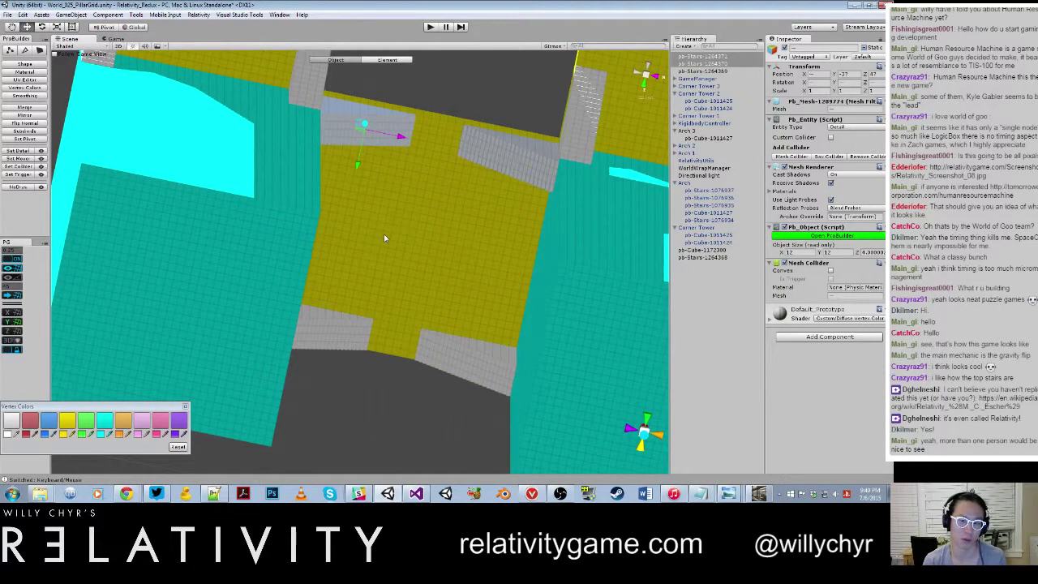
right_drag(385, 237, 422, 214)
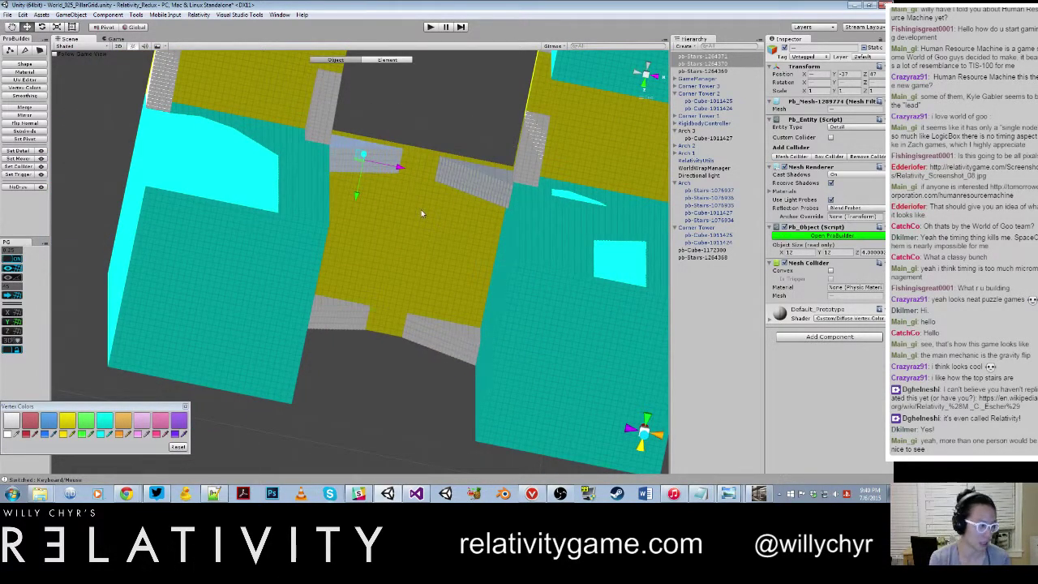
Select all four new stairs under the bridge and parent them to Arch 3 in the hierarchy.
right_drag(421, 209, 309, 249)
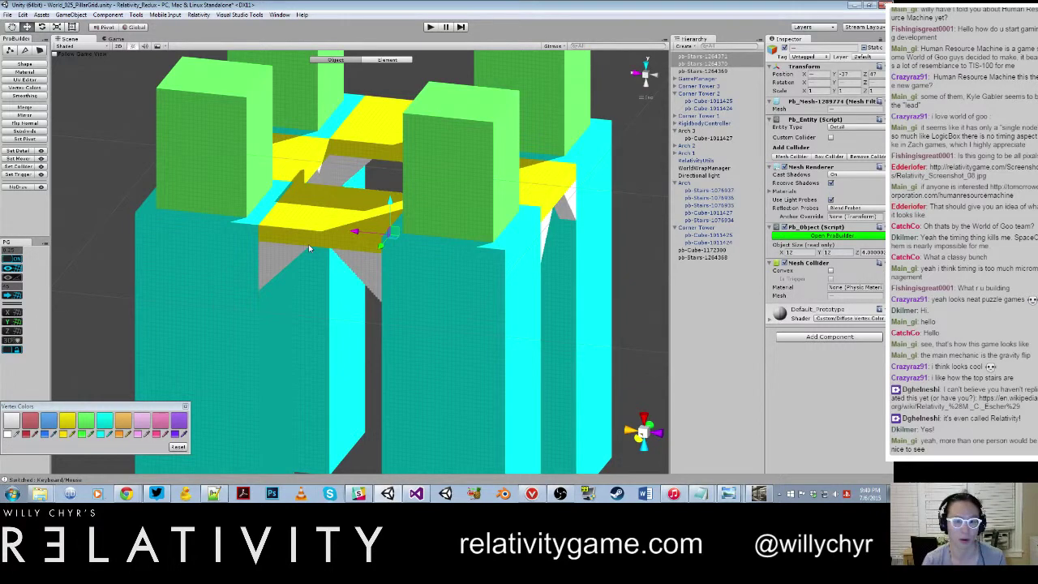
click(342, 232)
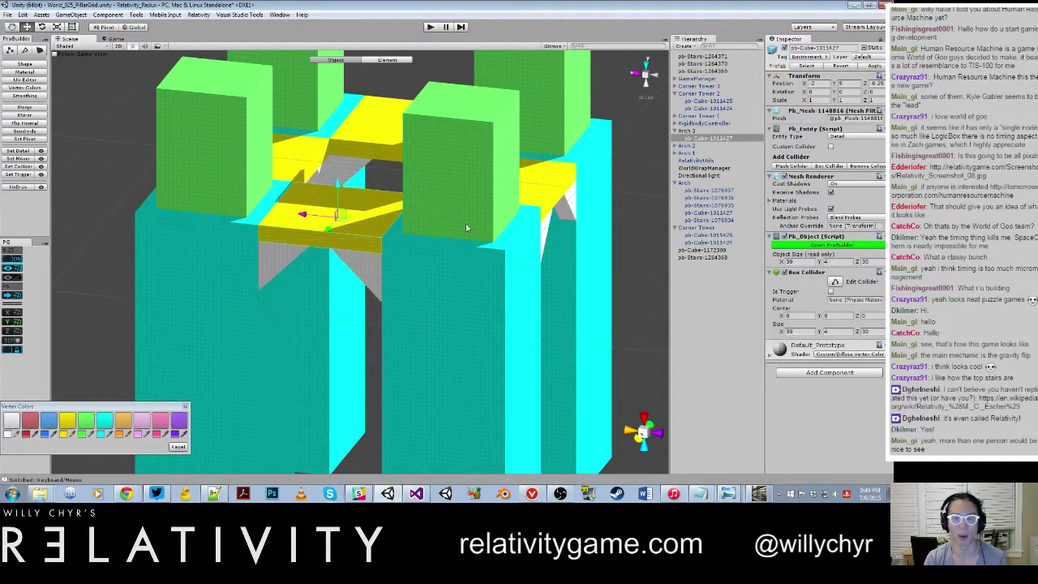
click(719, 132)
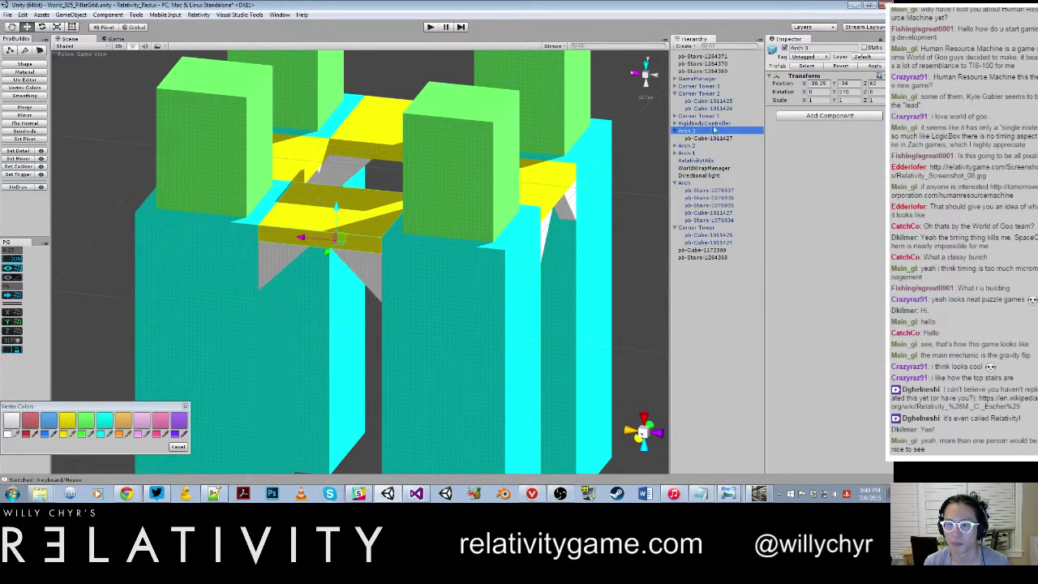
alt+drag(285, 287, 415, 180)
click(416, 197)
shift+click(404, 306)
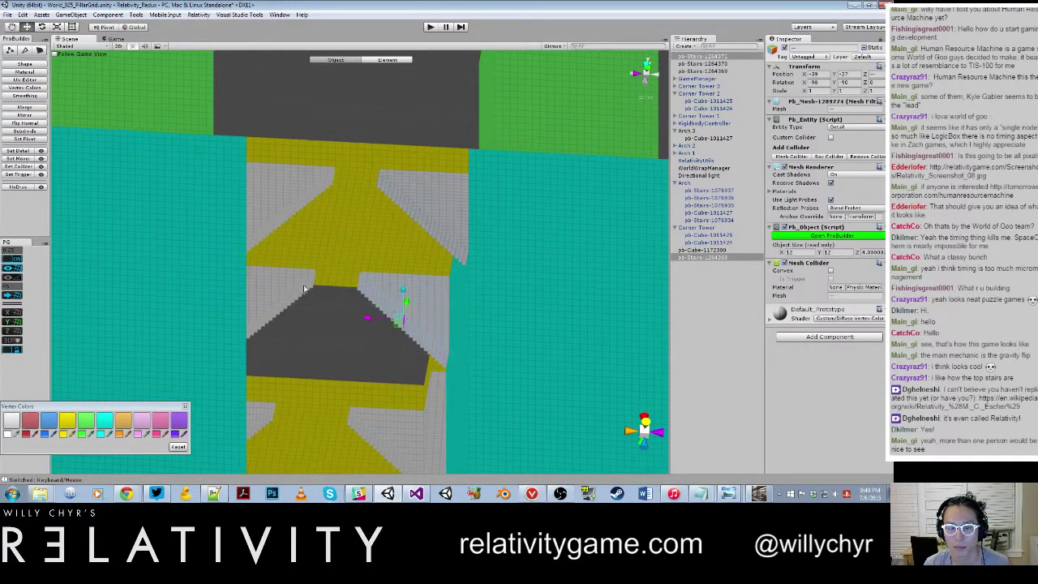
shift+click(281, 283)
shift+click(289, 209)
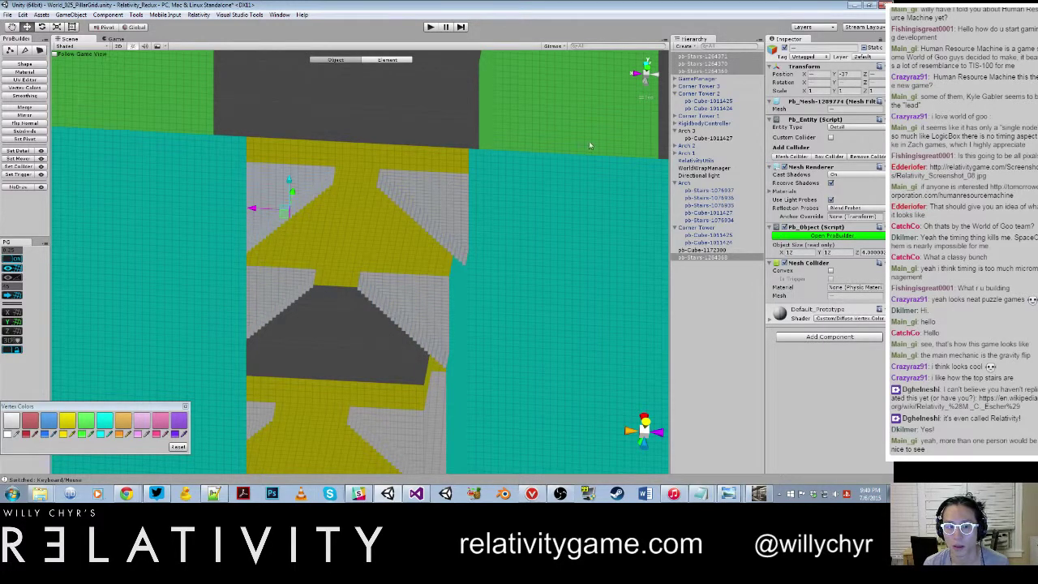
drag(715, 72, 702, 132)
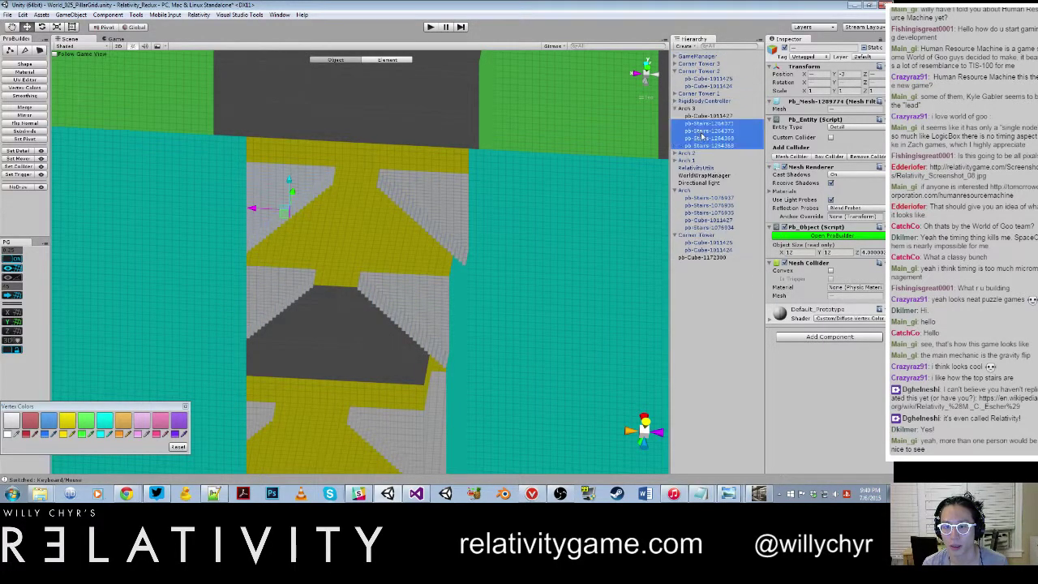
click(696, 111)
click(703, 123)
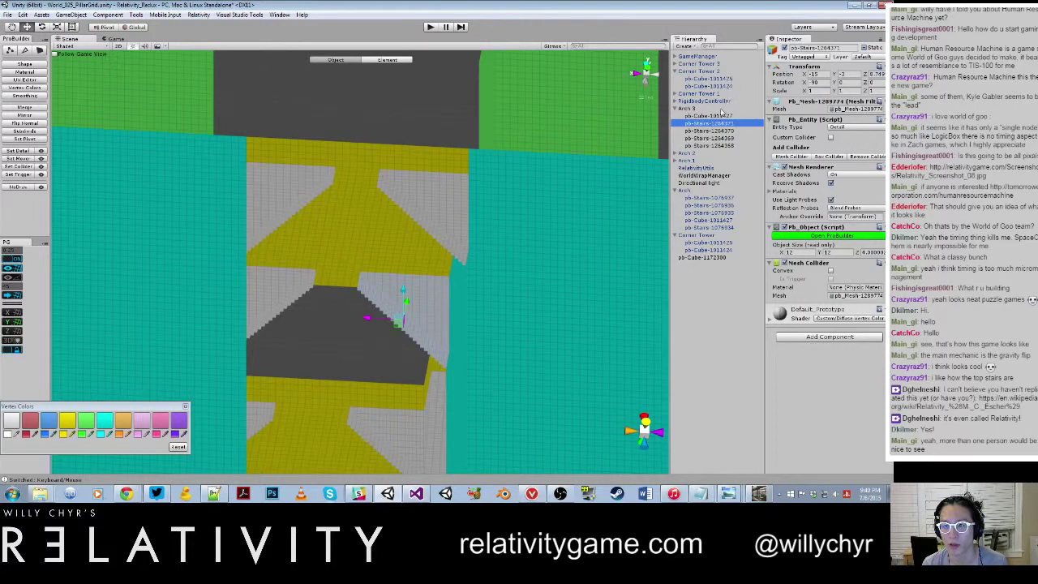
Apply Arch 3's changes to its prefab and expand Arch 2 to check its updated stairs.
click(720, 109)
key(f)
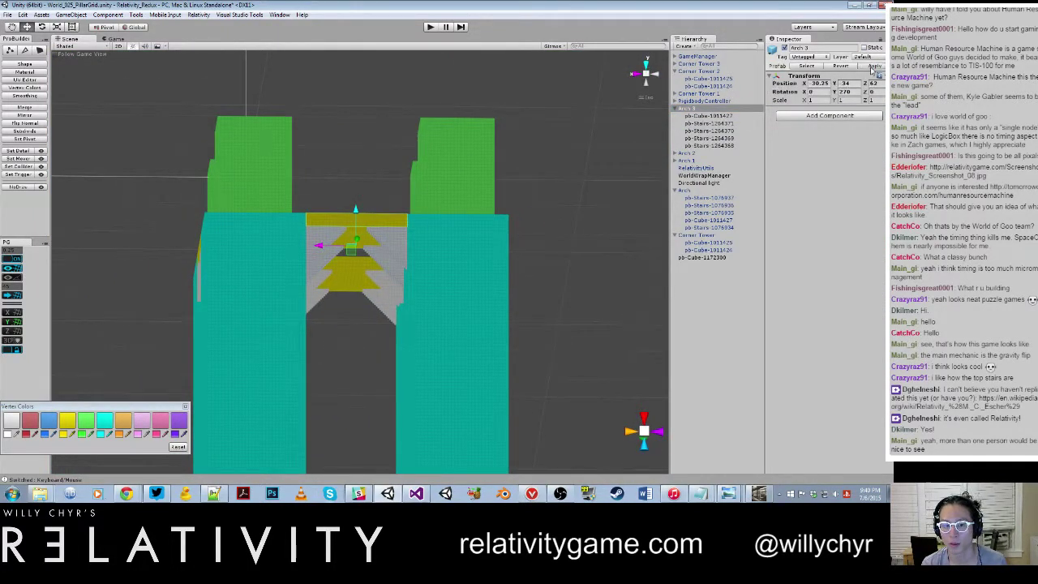
scroll(400, 252, up, 2)
scroll(400, 252, up, 3)
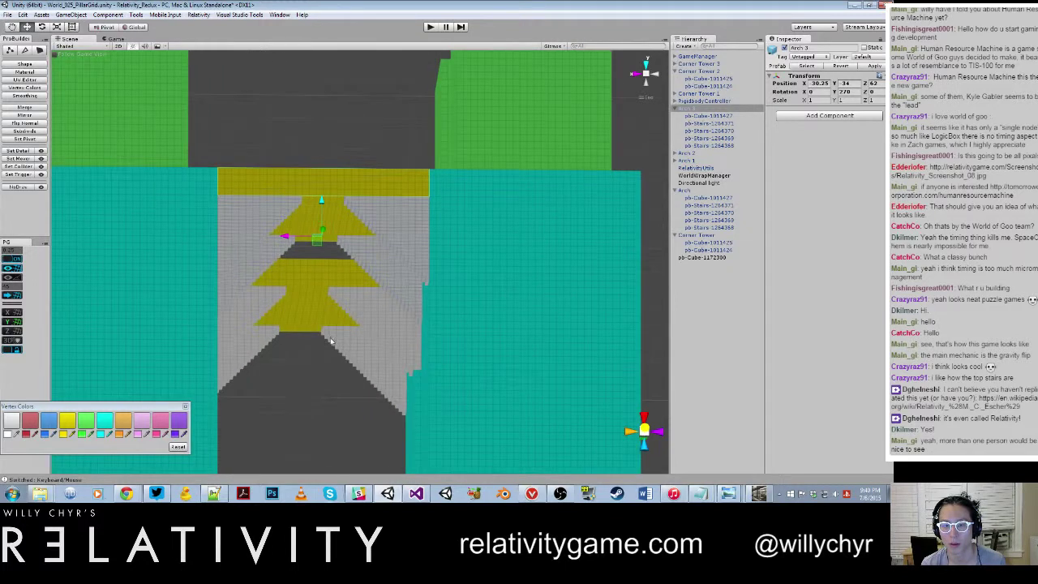
click(368, 319)
click(674, 154)
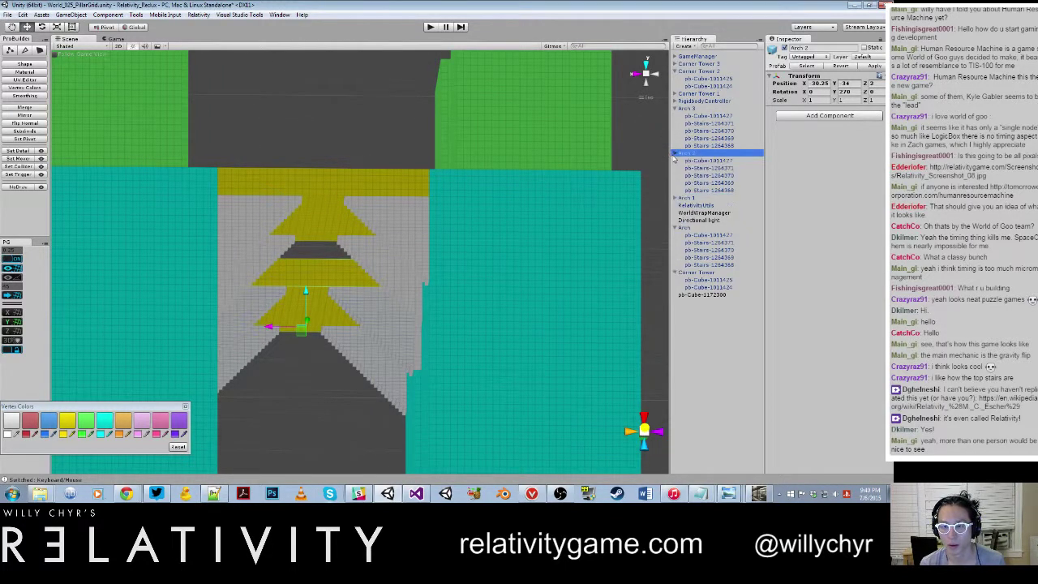
Raise the large 500 x 2 x 500 floor cube to Y -111.5 so it meets the base of the towers.
scroll(343, 186, down, 5)
alt+drag(343, 186, 544, 207)
scroll(545, 206, down, 6)
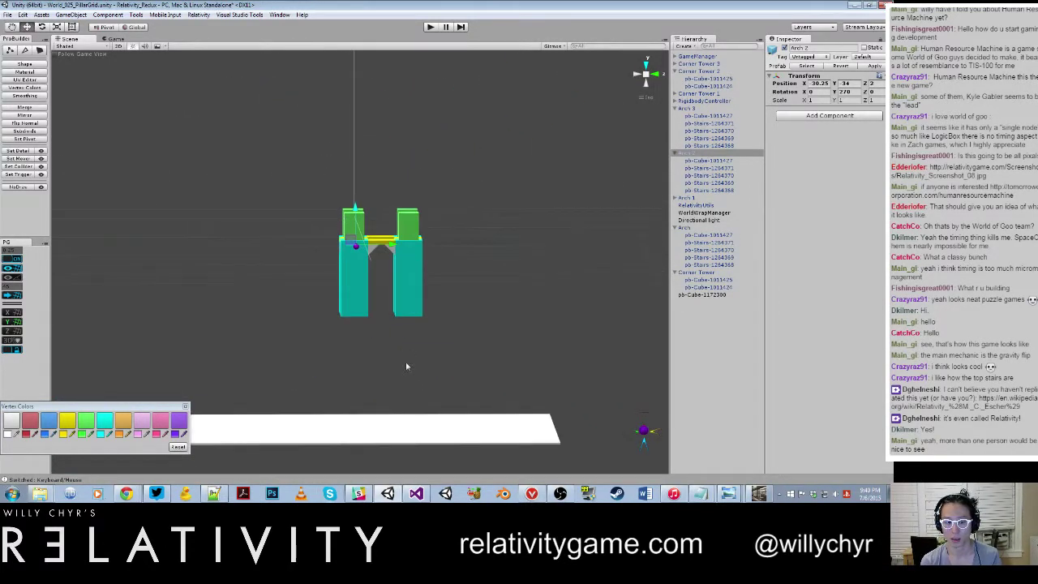
click(408, 438)
drag(318, 435, 318, 284)
scroll(405, 308, up, 6)
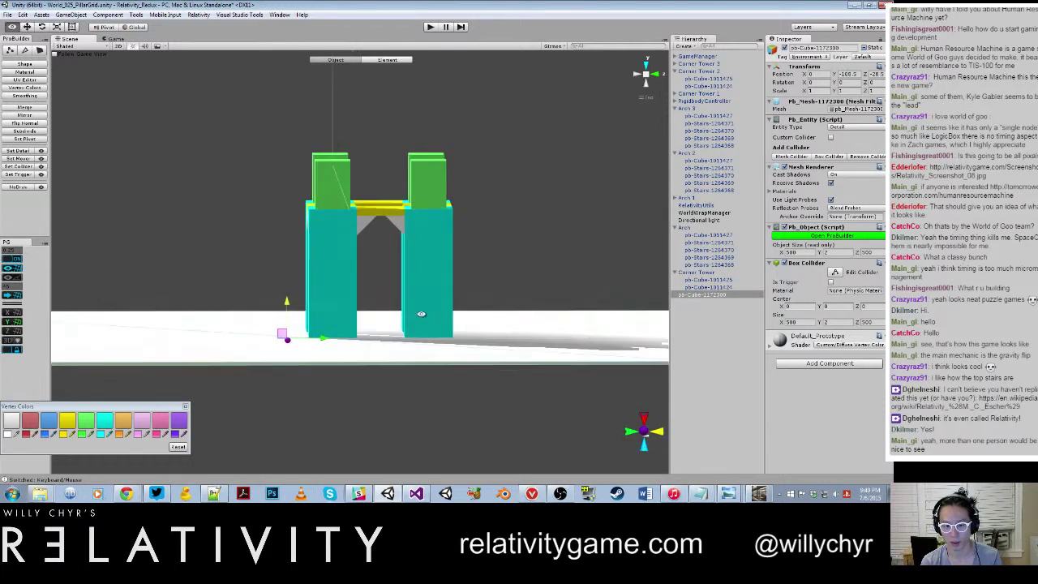
middle_drag(368, 313, 398, 305)
scroll(398, 305, up, 2)
drag(289, 314, 294, 323)
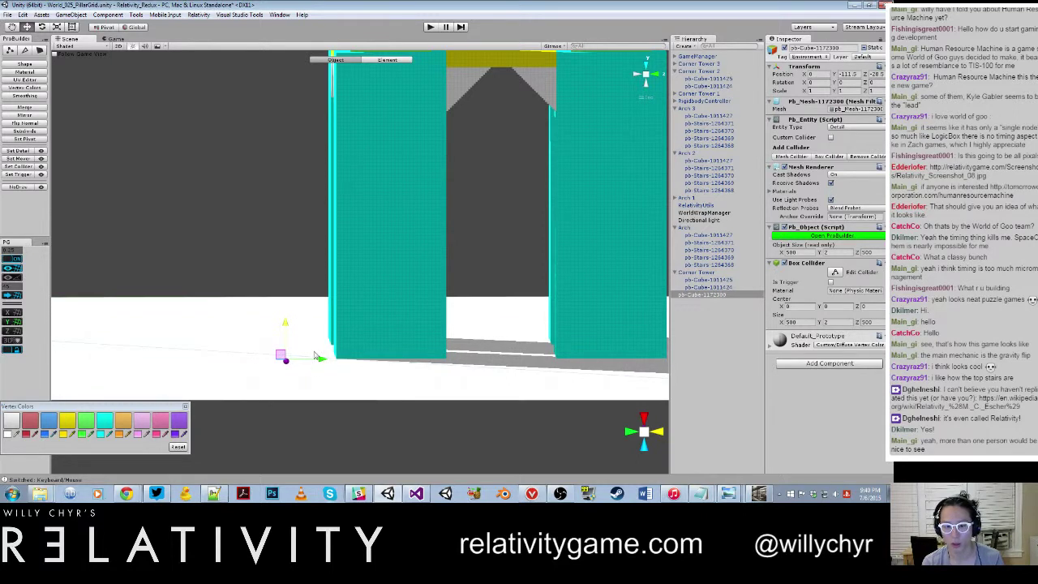
scroll(281, 354, down, 2)
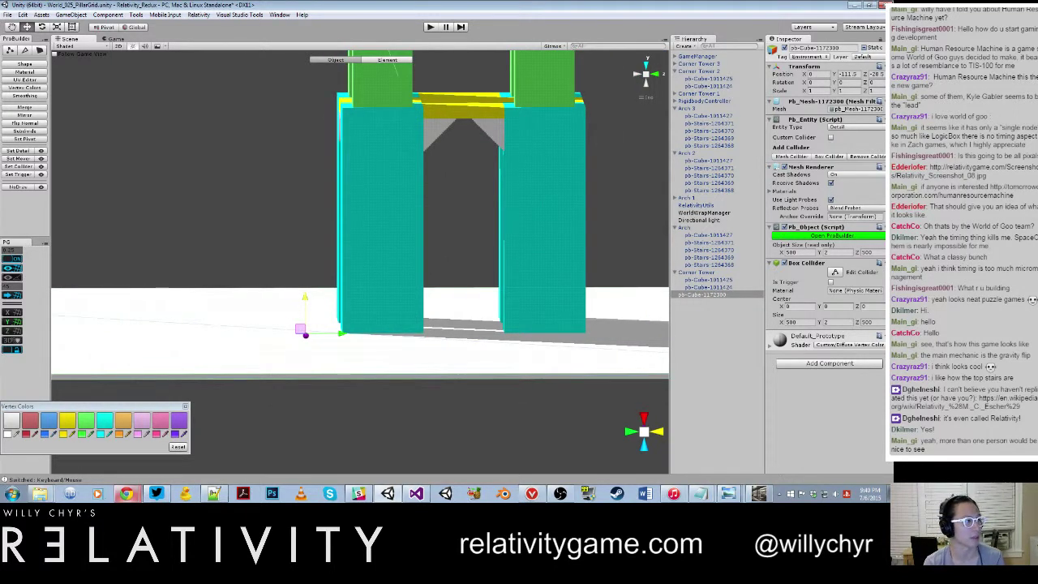
Switch to the Ico Wikipedia article in Chrome, open The Nostalgia of the Infinite in a new tab, and examine the tower painting.
click(126, 493)
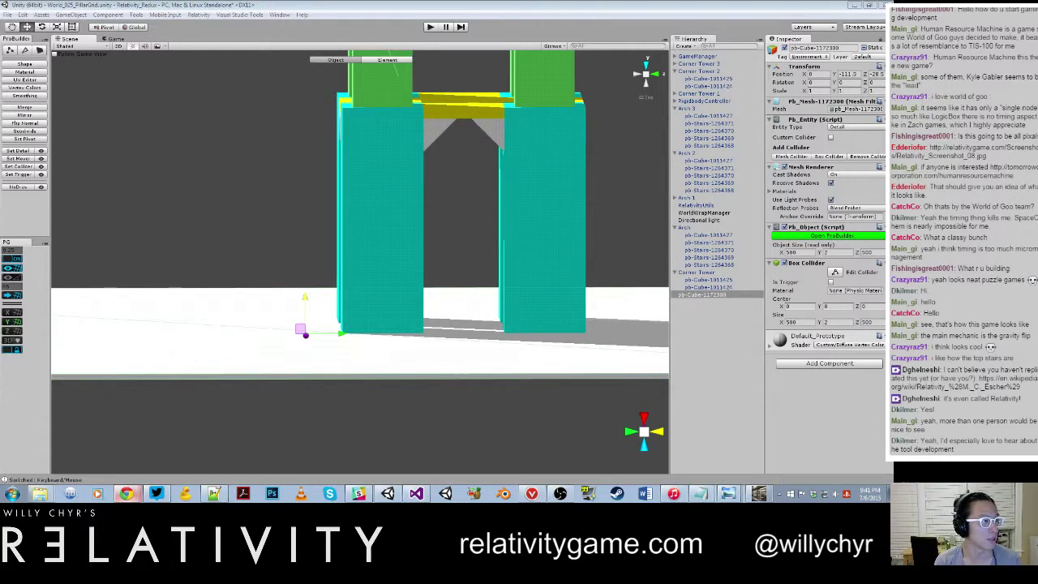
drag(0, 26, 256, 31)
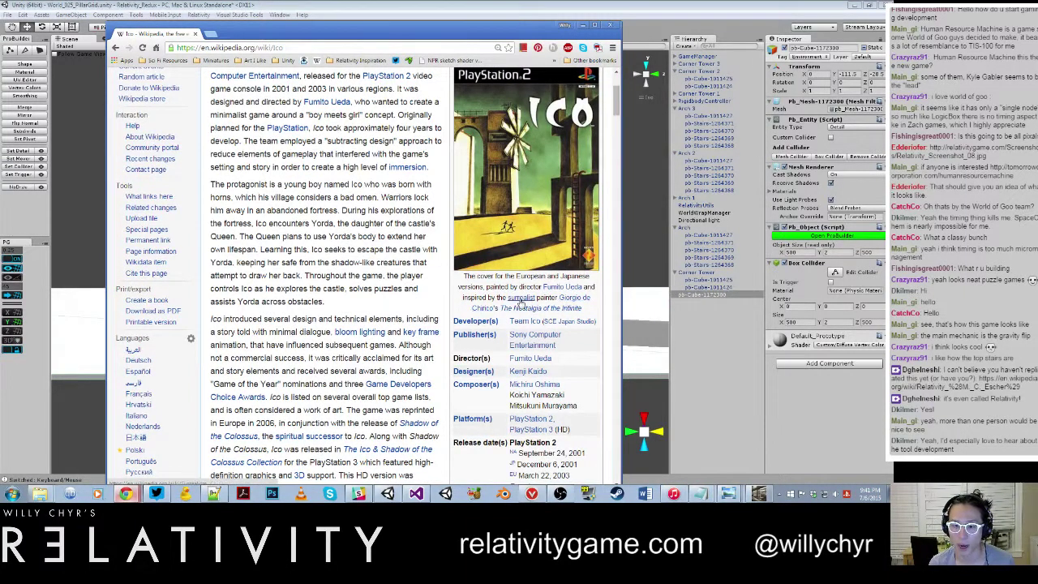
right_click(565, 315)
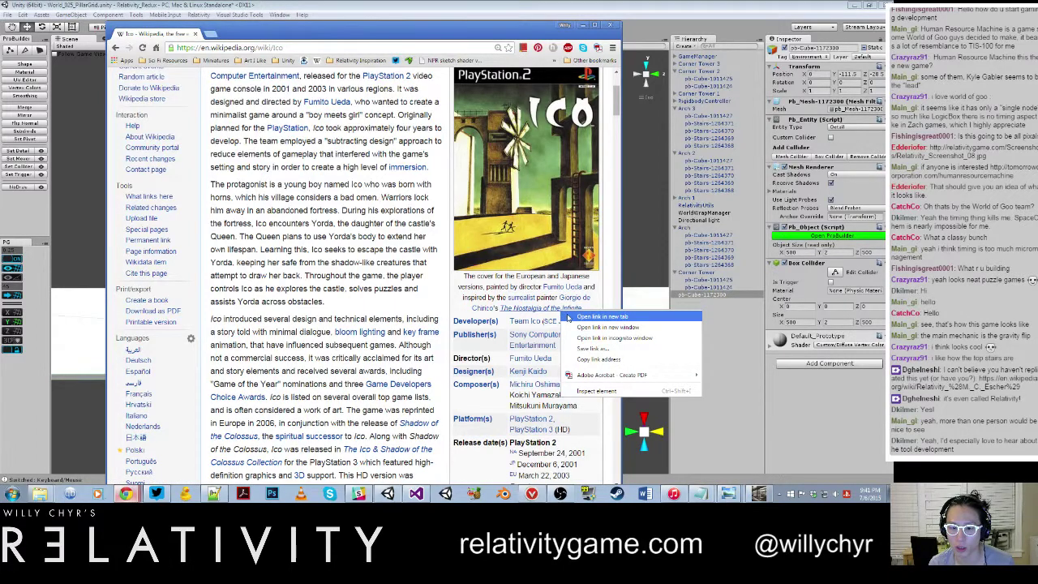
click(570, 316)
drag(380, 41, 429, 40)
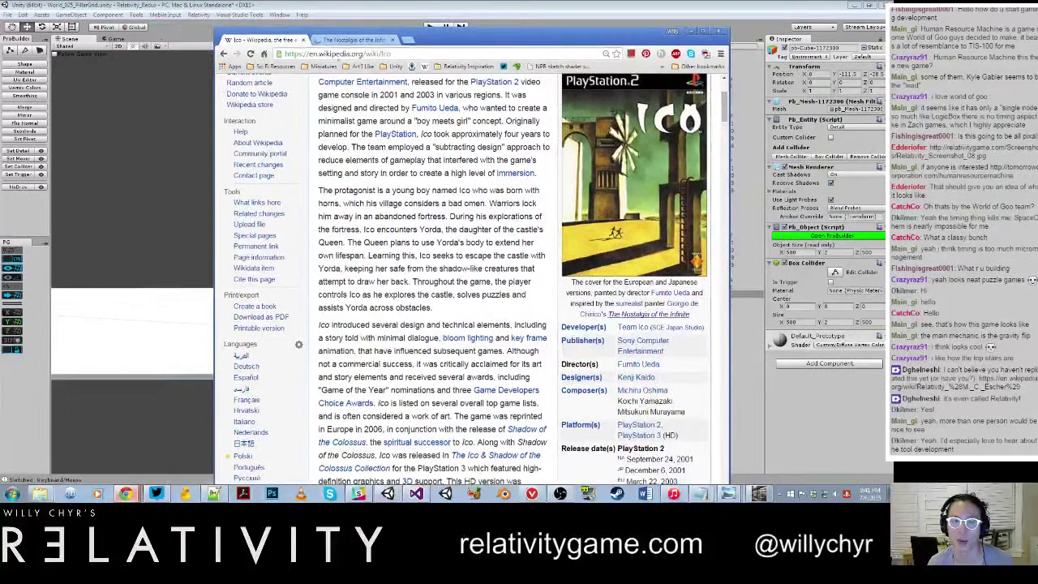
click(347, 40)
scroll(557, 296, down, 5)
scroll(557, 296, up, 2)
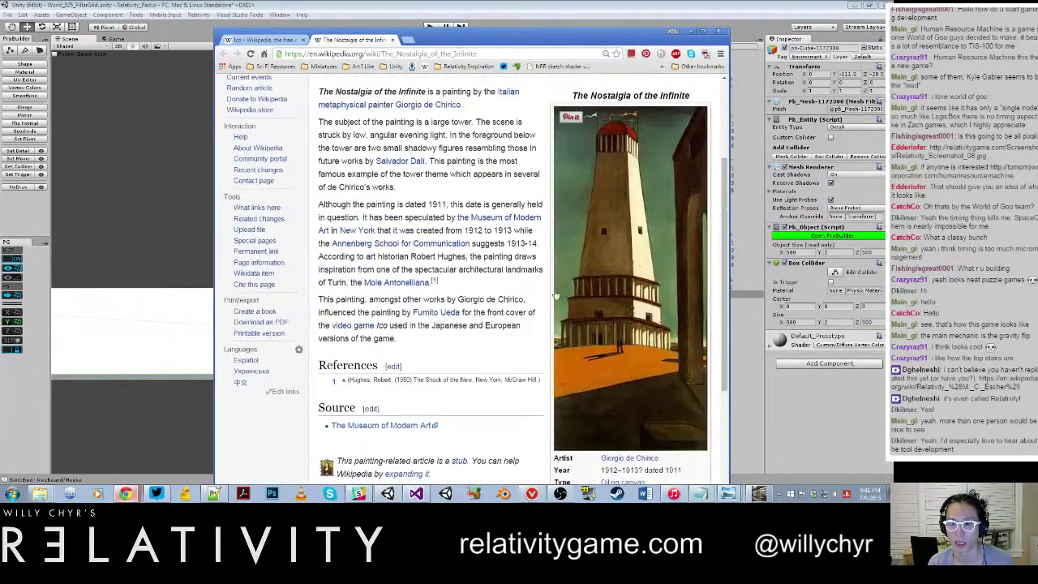
scroll(617, 278, up, 1)
scroll(620, 282, down, 2)
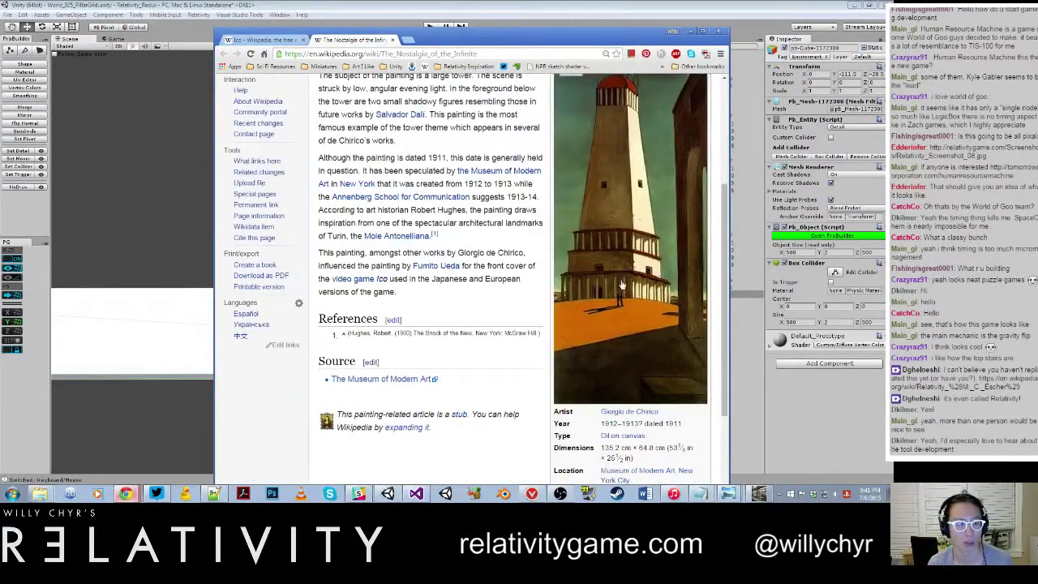
scroll(621, 283, up, 1)
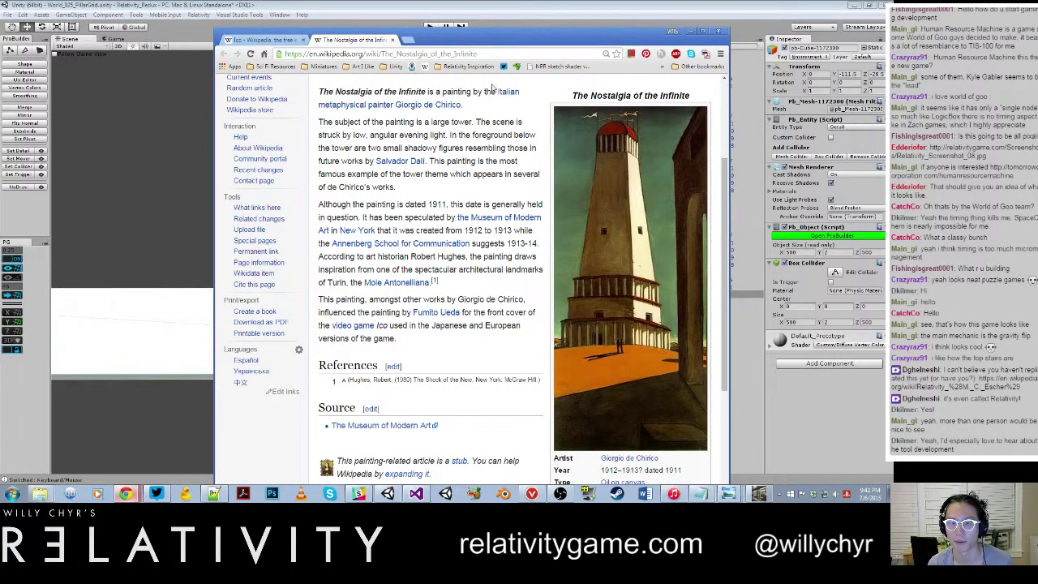
Examine the enlarged Ico cover art alongside the tower painting it was inspired by, closing both Wikipedia pages when finished.
click(264, 40)
scroll(600, 191, up, 3)
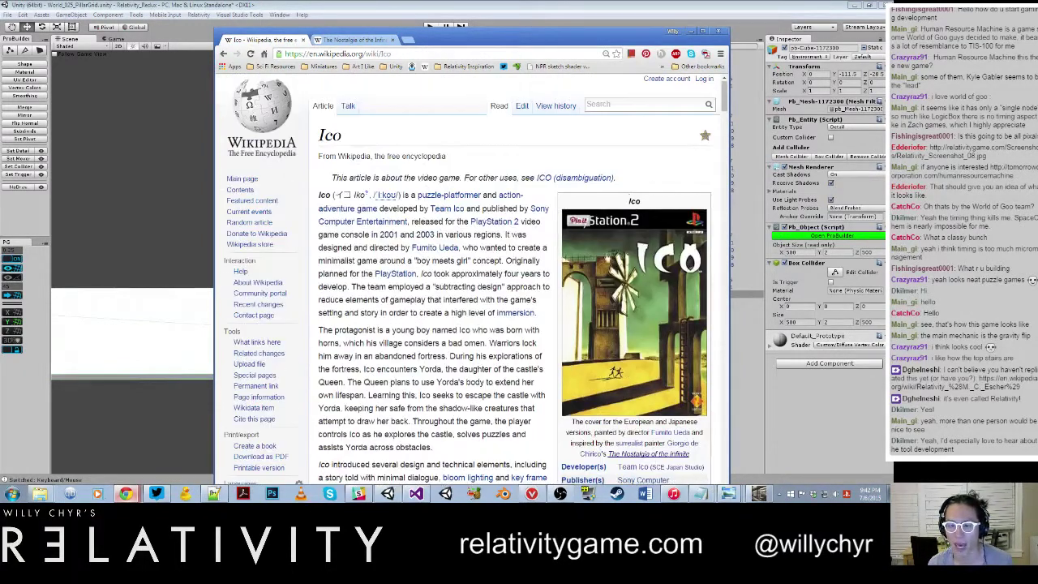
ctrl+scroll(621, 326, up, 5)
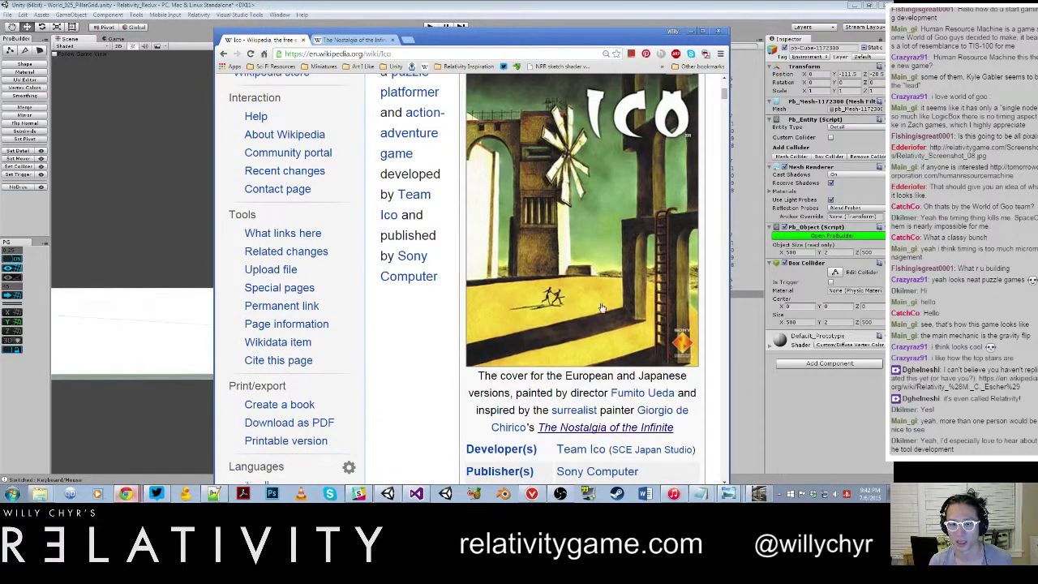
scroll(601, 307, up, 1)
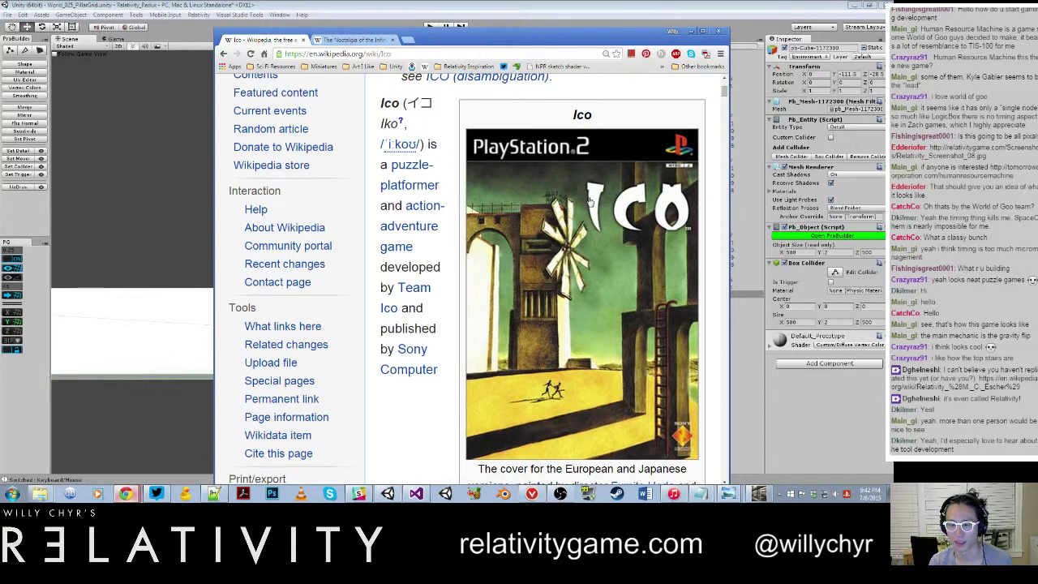
click(302, 40)
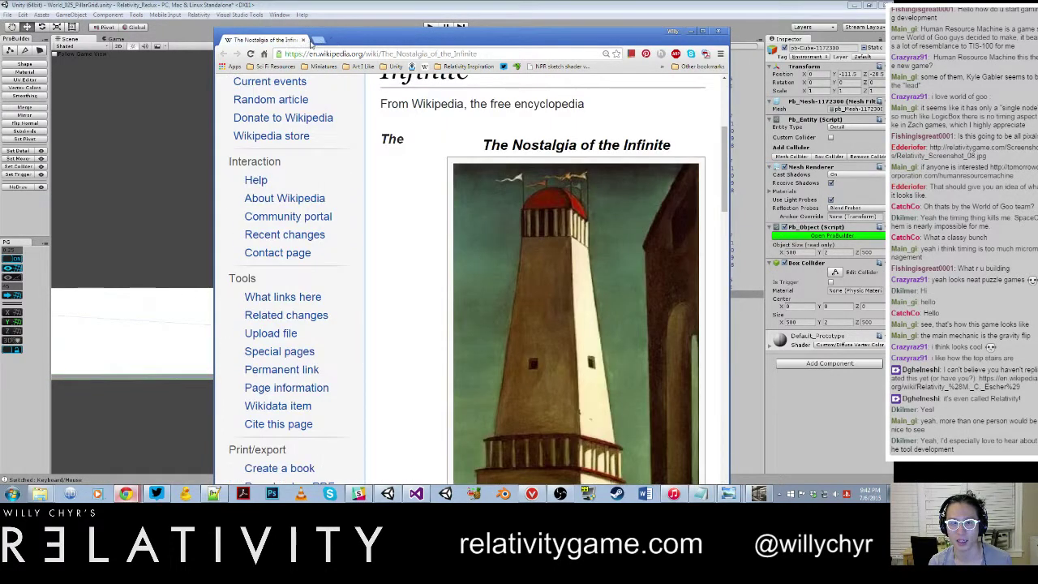
scroll(412, 129, down, 1)
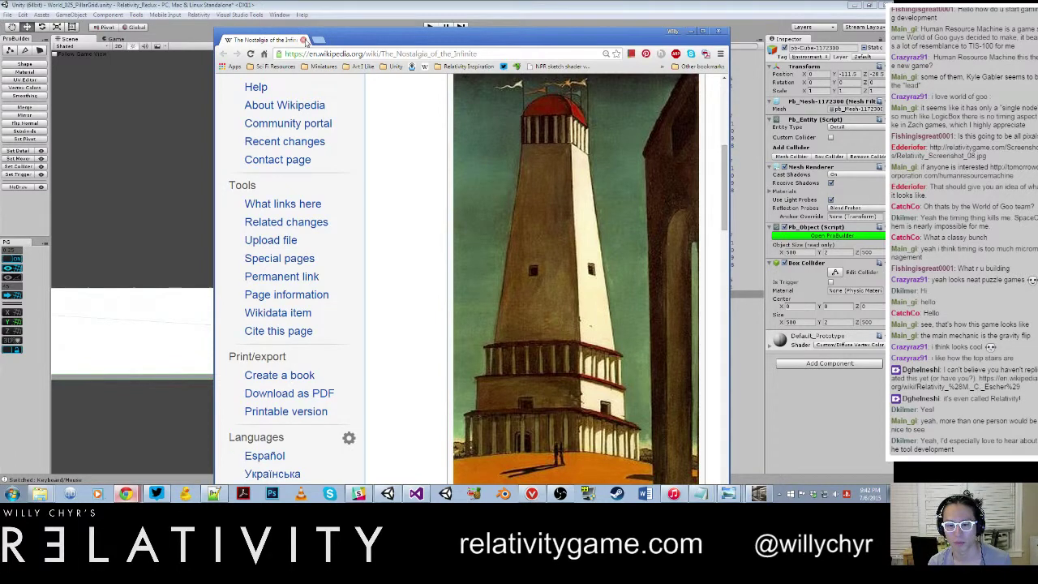
click(304, 40)
Raise the top of Corner Tower 3's cyan base together with its green block, and apply the change to the tower prefab.
click(429, 248)
scroll(412, 243, down, 10)
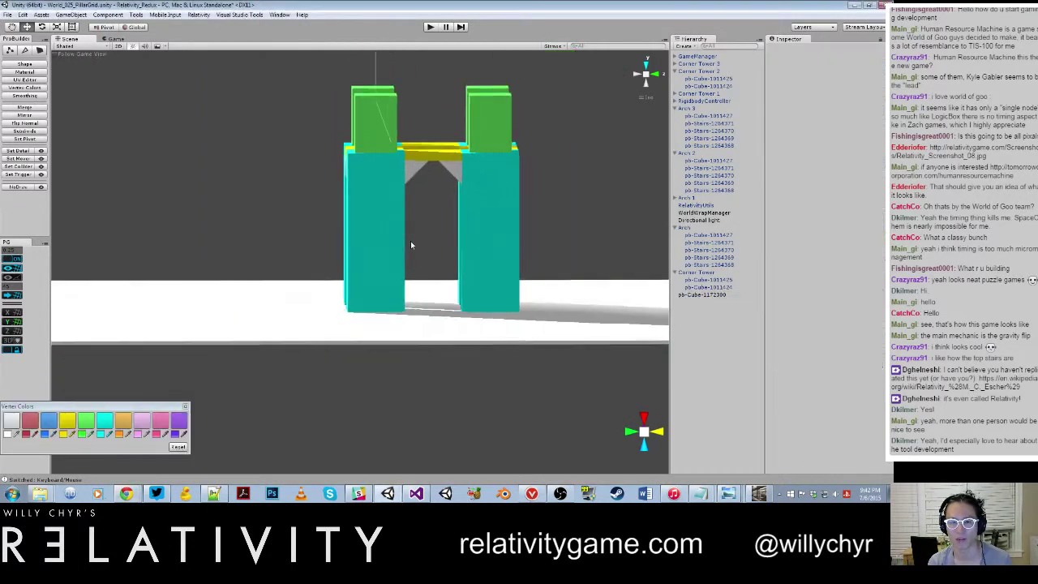
alt+drag(412, 243, 394, 211)
scroll(394, 211, up, 10)
middle_drag(395, 211, 430, 356)
scroll(430, 355, up, 10)
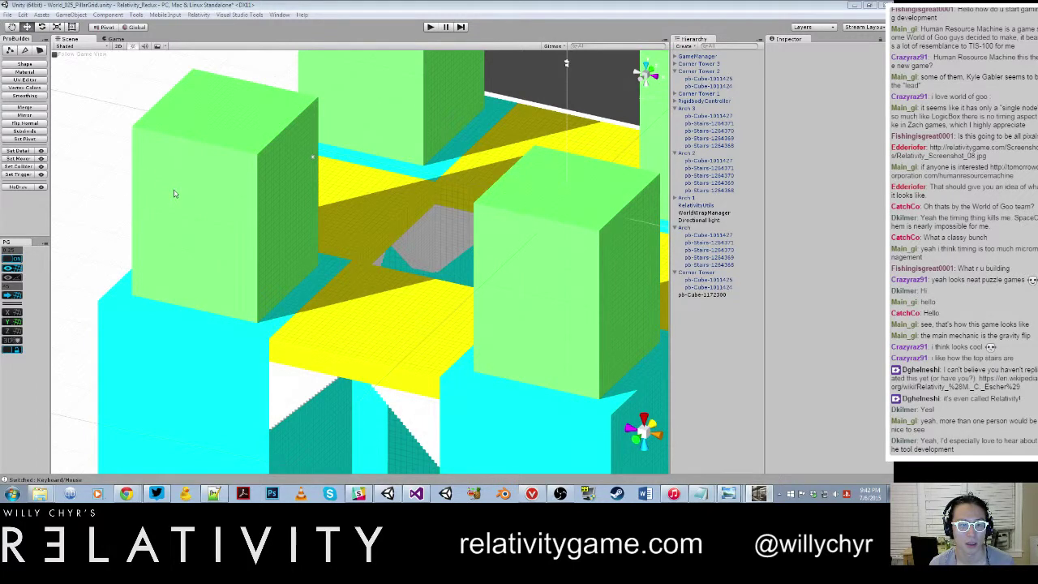
click(405, 343)
scroll(403, 342, down, 4)
alt+drag(400, 342, 416, 292)
key(g)
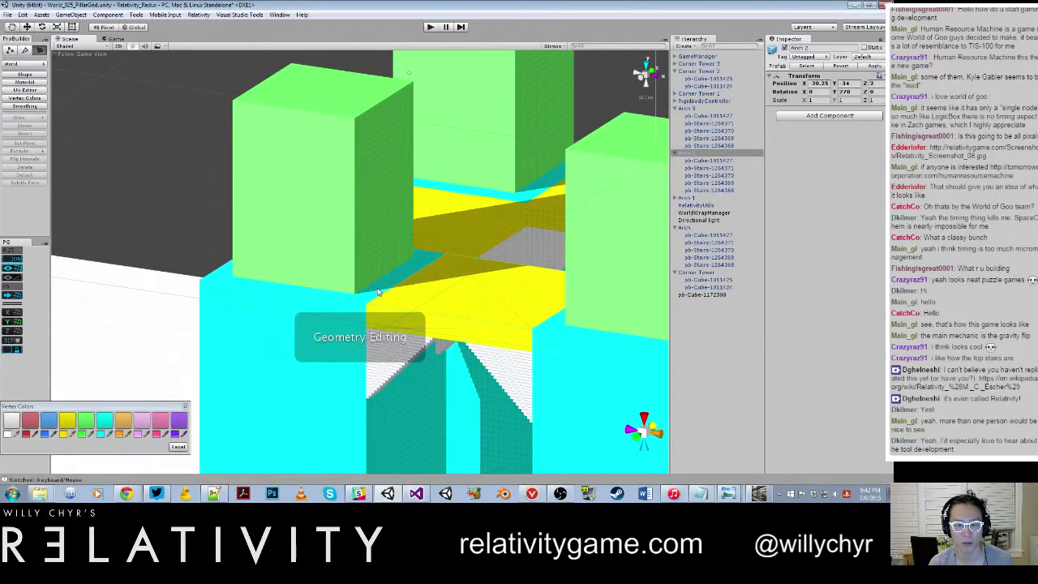
click(378, 290)
drag(321, 232, 325, 109)
click(714, 63)
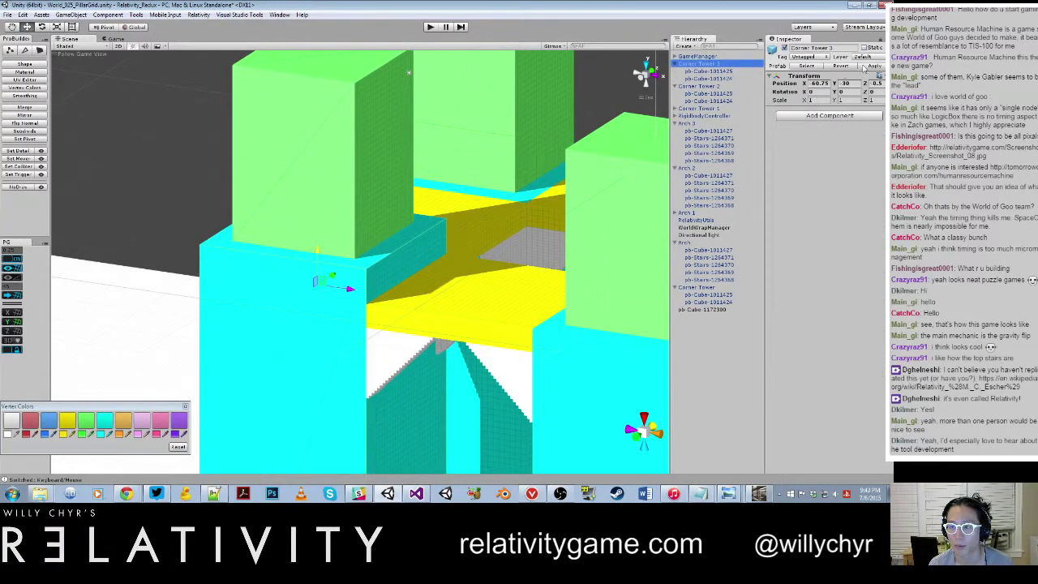
Raise the top face of Arch 2's yellow bridge cube to make it 10 units thick, and apply the change to the arch prefab.
click(480, 291)
key(g)
click(476, 287)
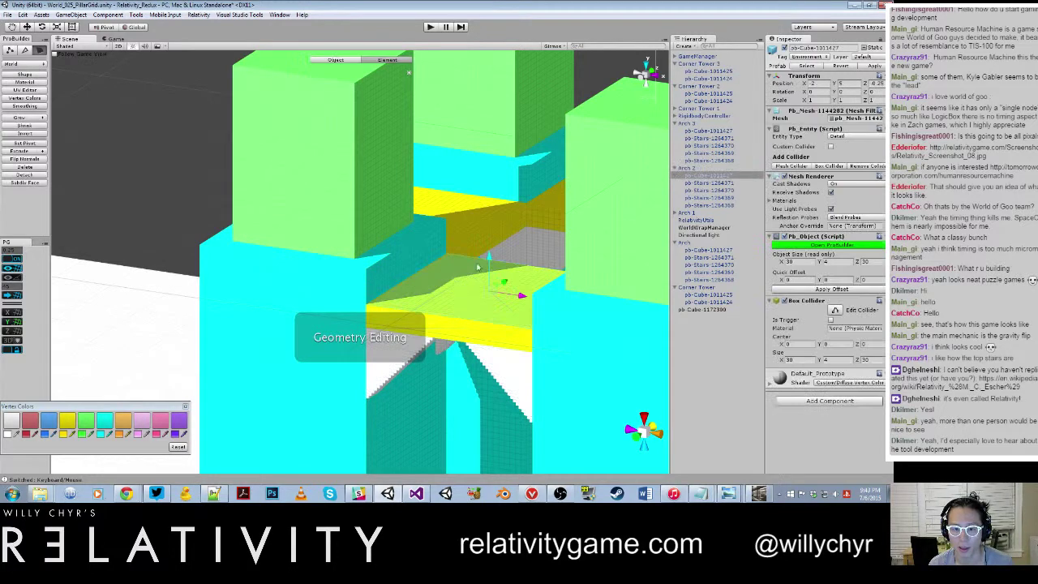
drag(492, 257, 494, 223)
key(g)
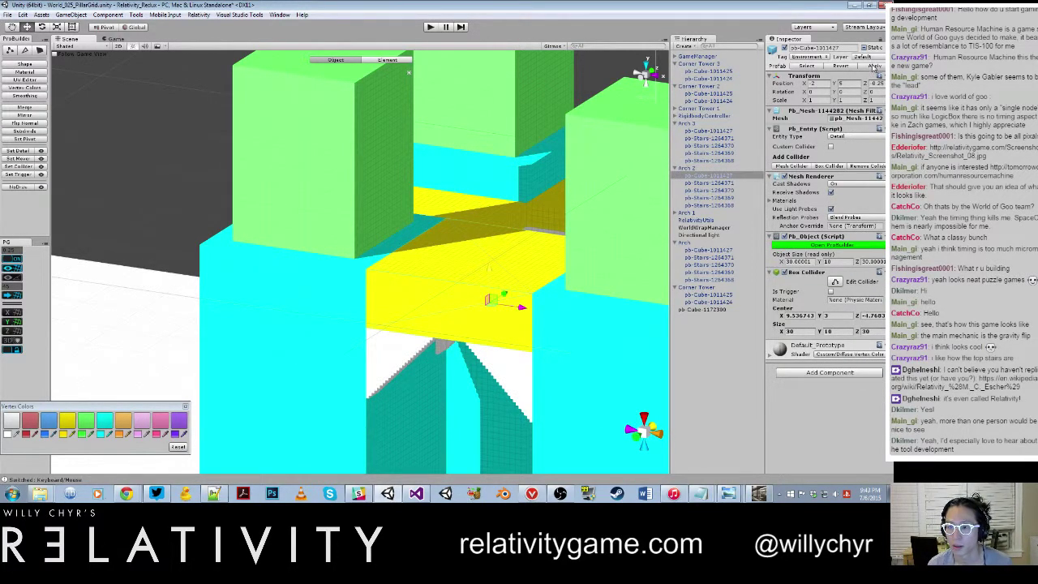
click(688, 168)
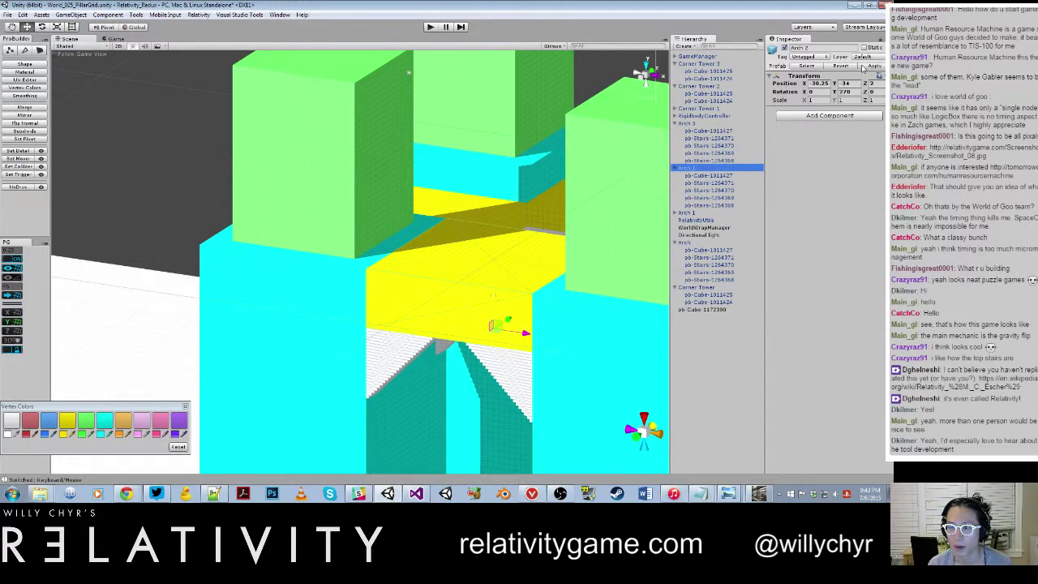
click(868, 66)
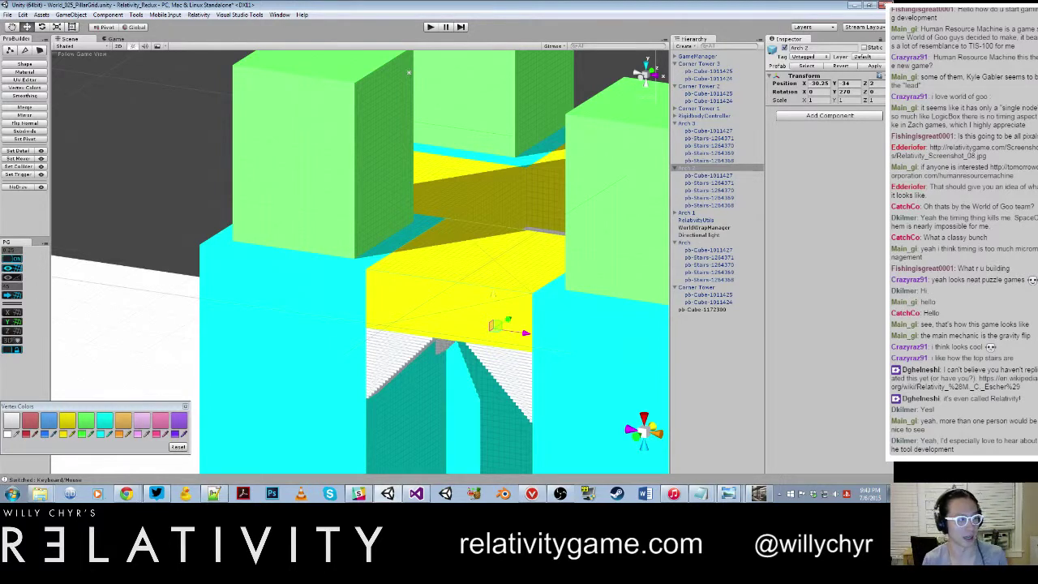
Examine the raised towers and thickened yellow bridges from several angles and distances.
scroll(317, 261, down, 6)
scroll(318, 260, up, 5)
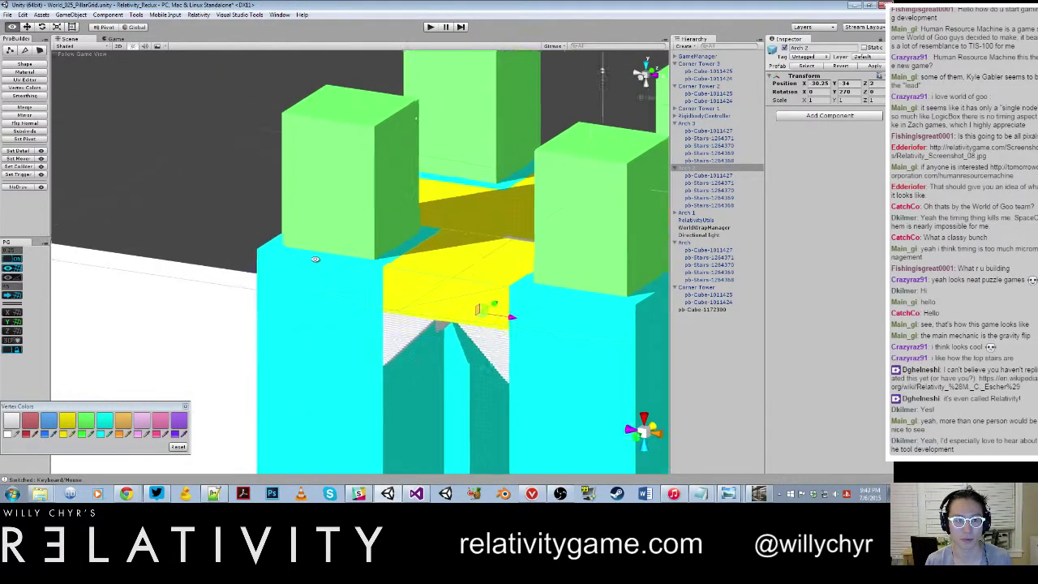
alt+drag(318, 261, 357, 305)
alt+drag(310, 240, 254, 202)
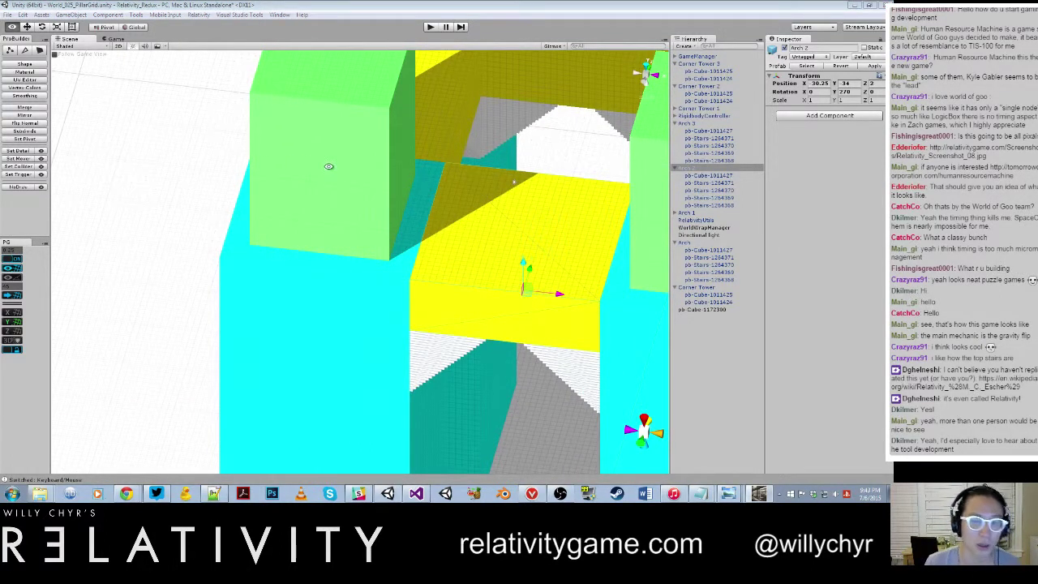
alt+drag(479, 223, 483, 151)
scroll(484, 153, down, 3)
click(502, 193)
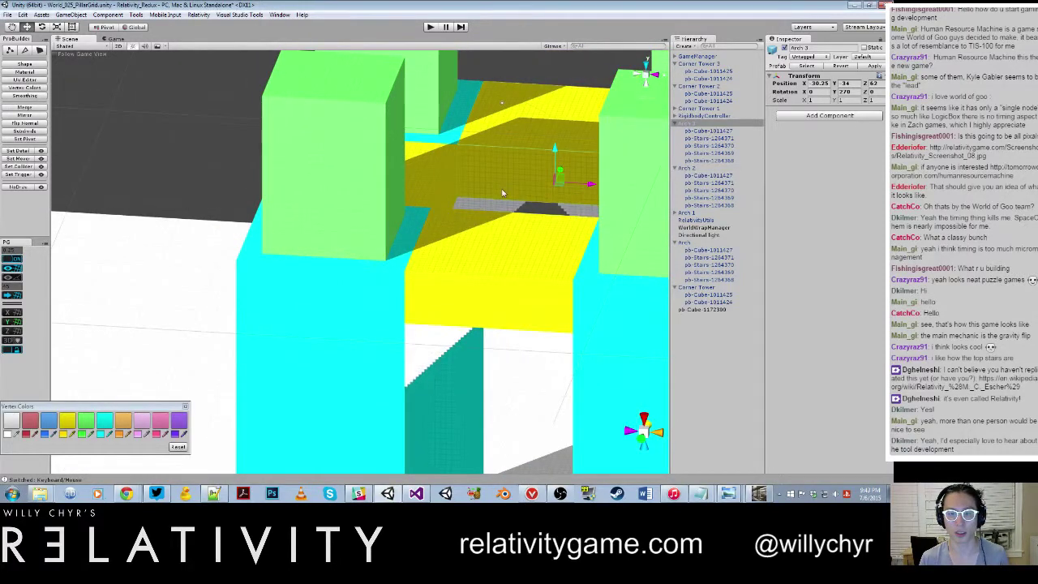
scroll(502, 193, down, 5)
alt+drag(451, 214, 383, 197)
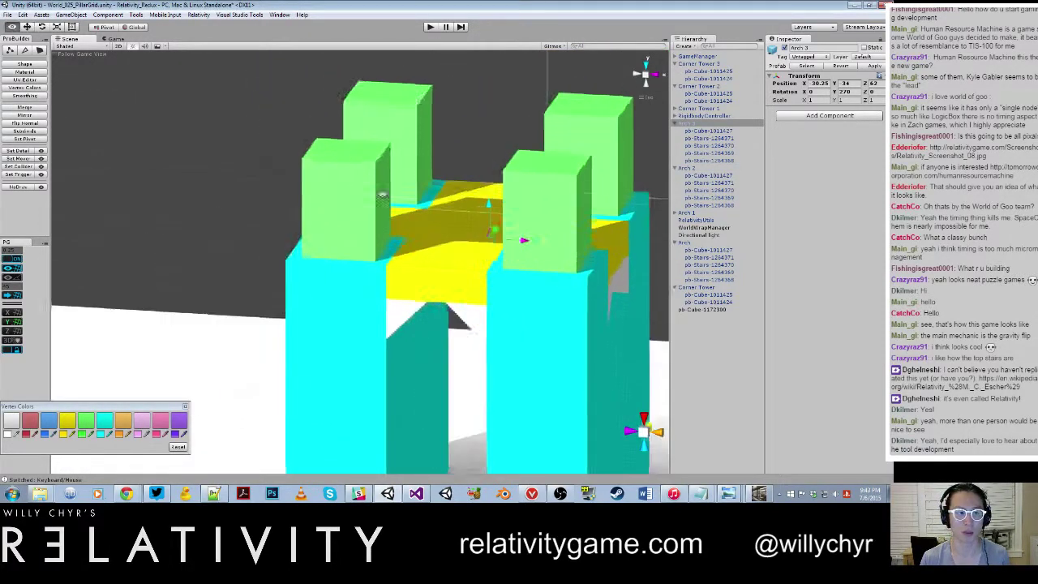
scroll(162, 185, down, 3)
scroll(162, 185, down, 2)
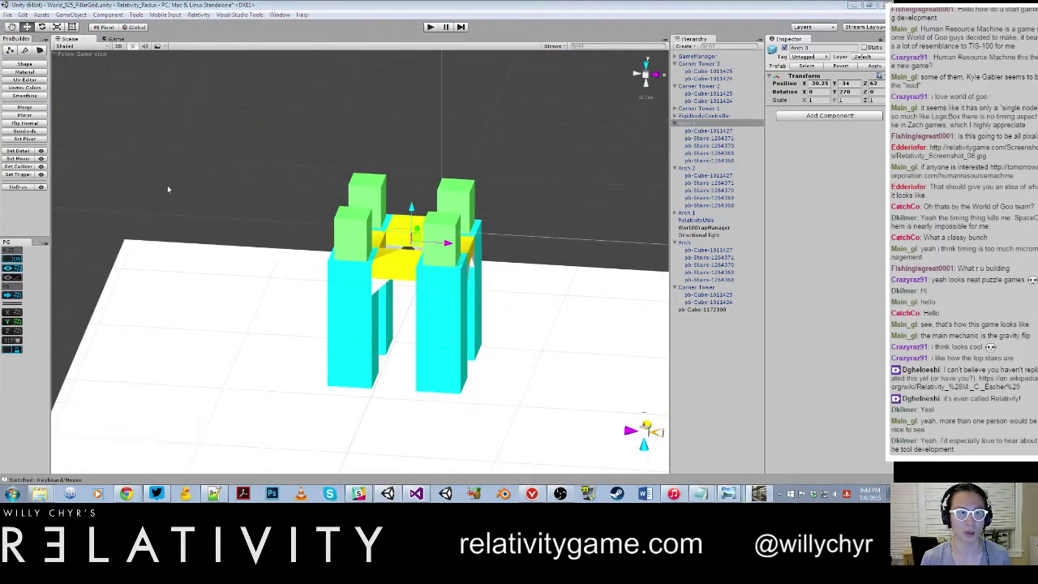
click(358, 222)
scroll(359, 211, up, 3)
key(g)
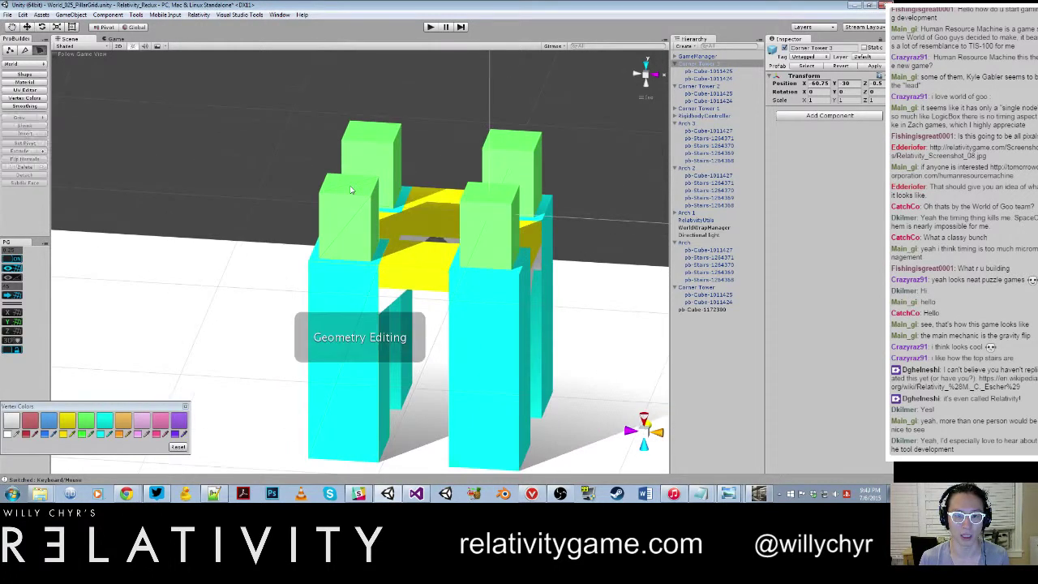
scroll(363, 200, up, 2)
key(g)
click(446, 153)
scroll(442, 158, down, 2)
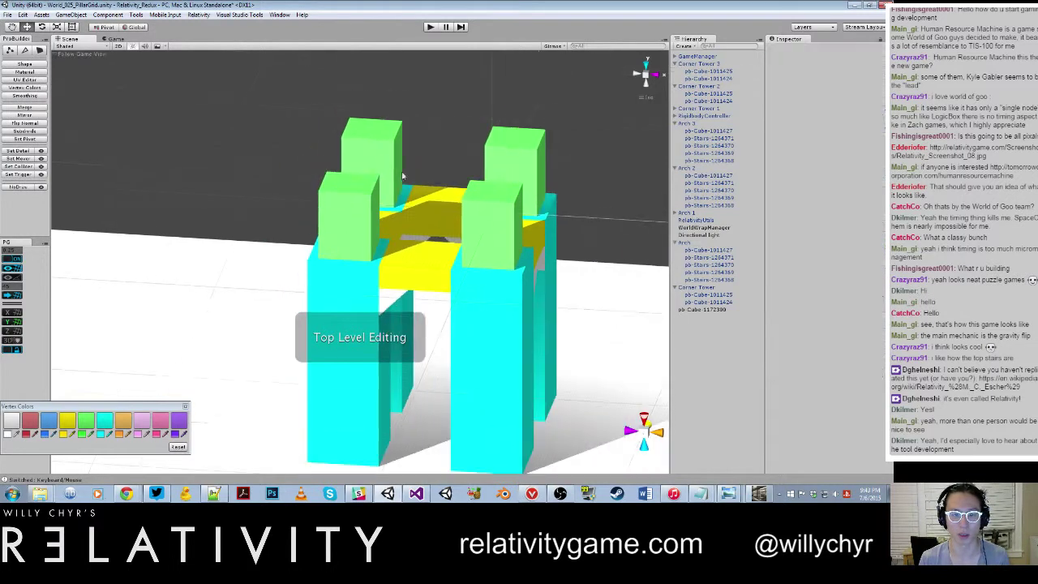
alt+drag(406, 166, 356, 190)
scroll(348, 194, up, 2)
scroll(335, 179, down, 4)
scroll(344, 190, up, 2)
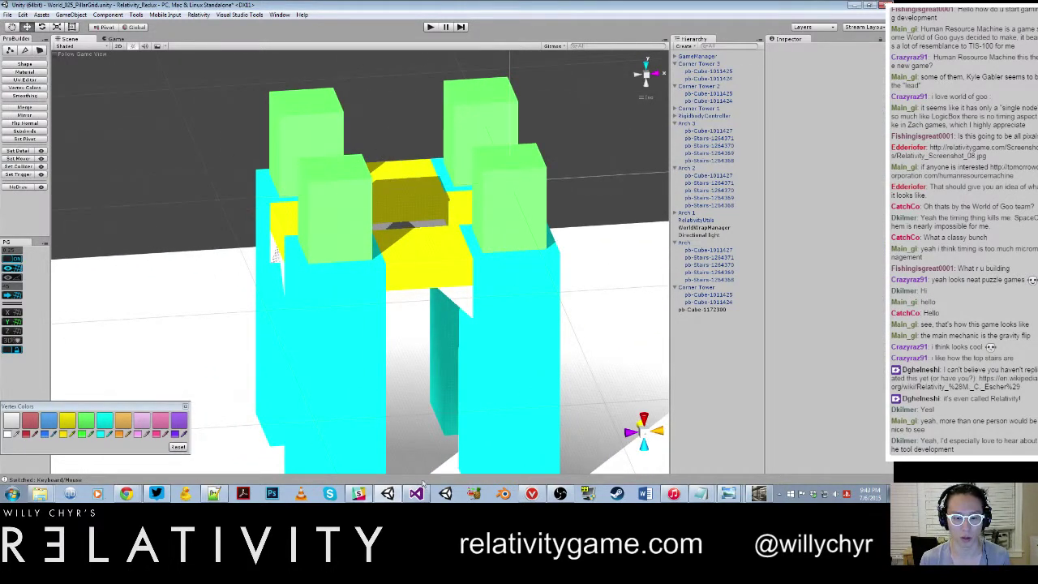
Launch Photoshop, dismiss its welcome window, and open the new document settings with the width ready for editing.
click(274, 493)
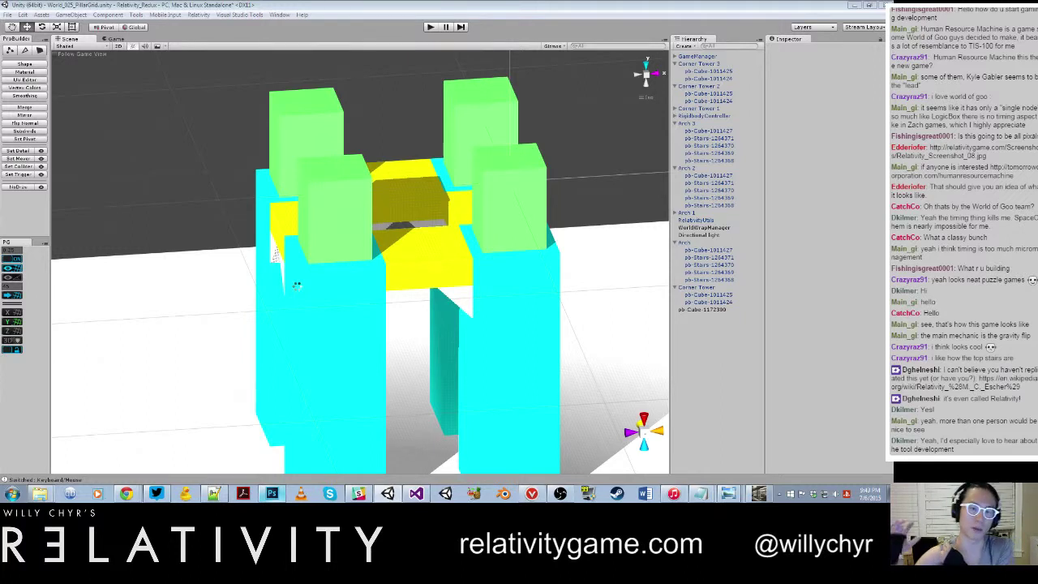
key(alt+Tab)
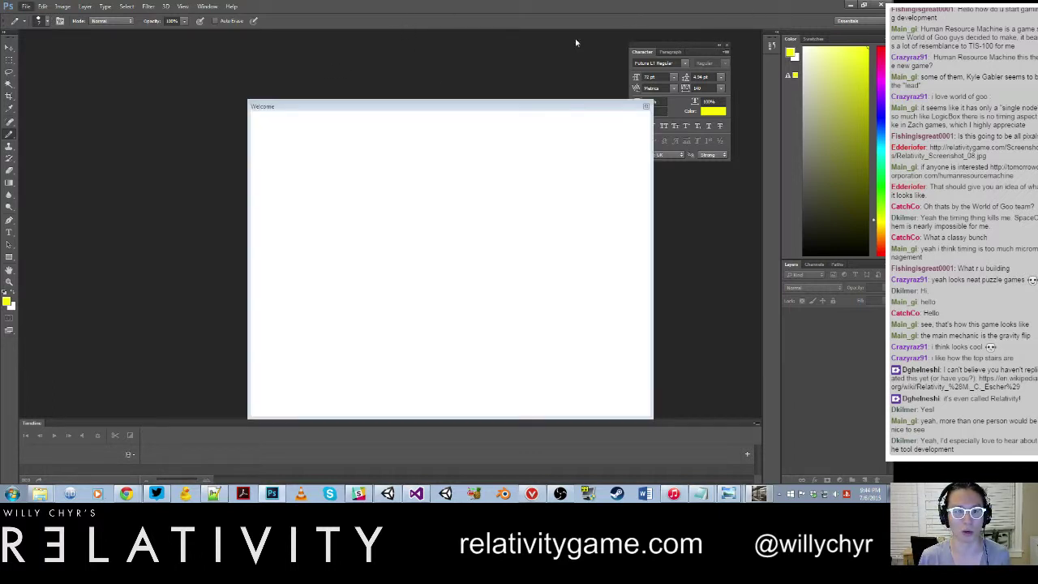
click(646, 106)
click(26, 6)
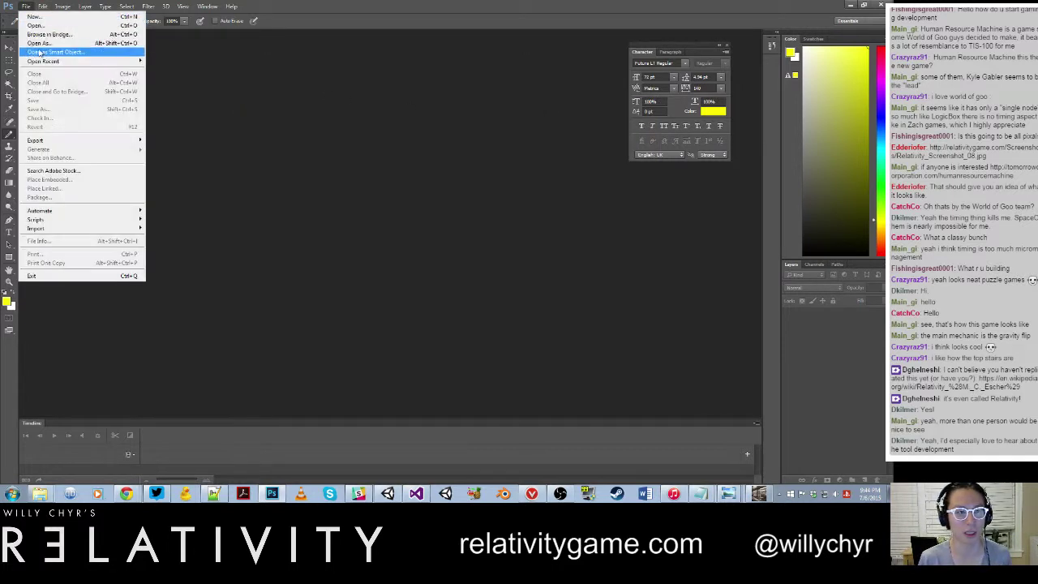
click(34, 17)
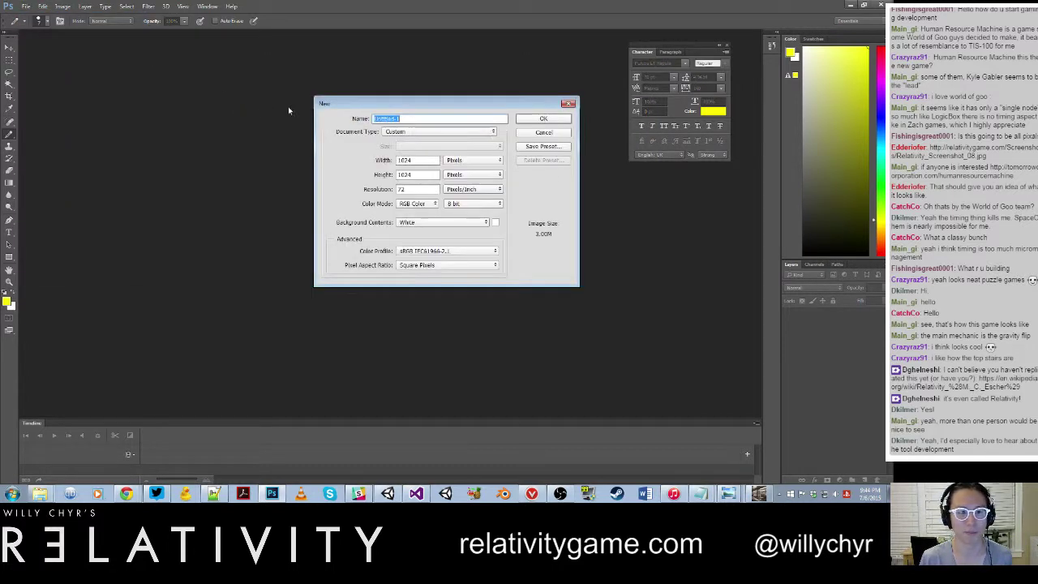
click(427, 159)
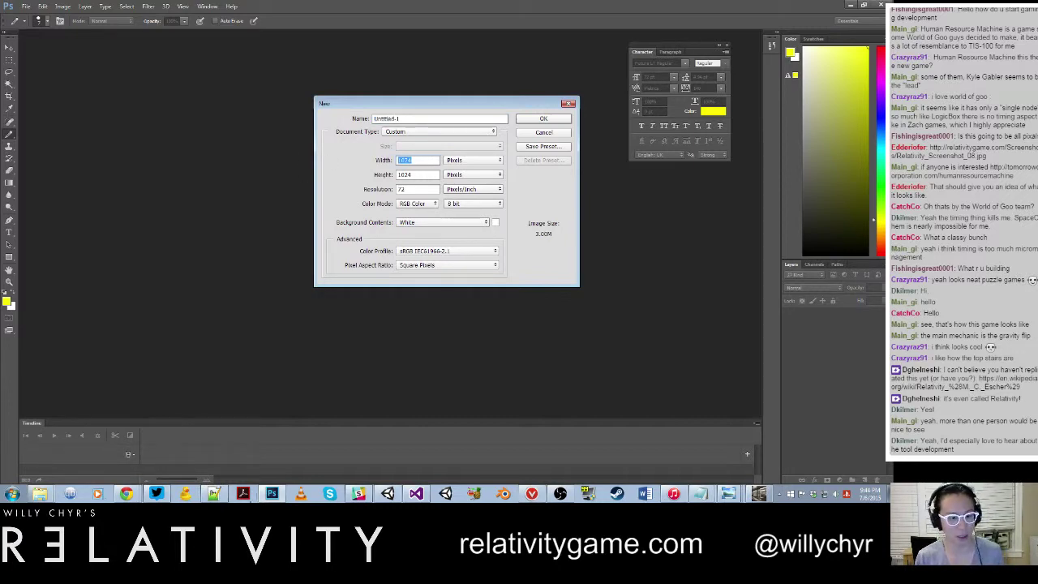
Return to Unity, select Corner Tower 3, and examine its green block and cyan ledge up close from several angles.
click(388, 493)
scroll(330, 324, up, 5)
click(324, 185)
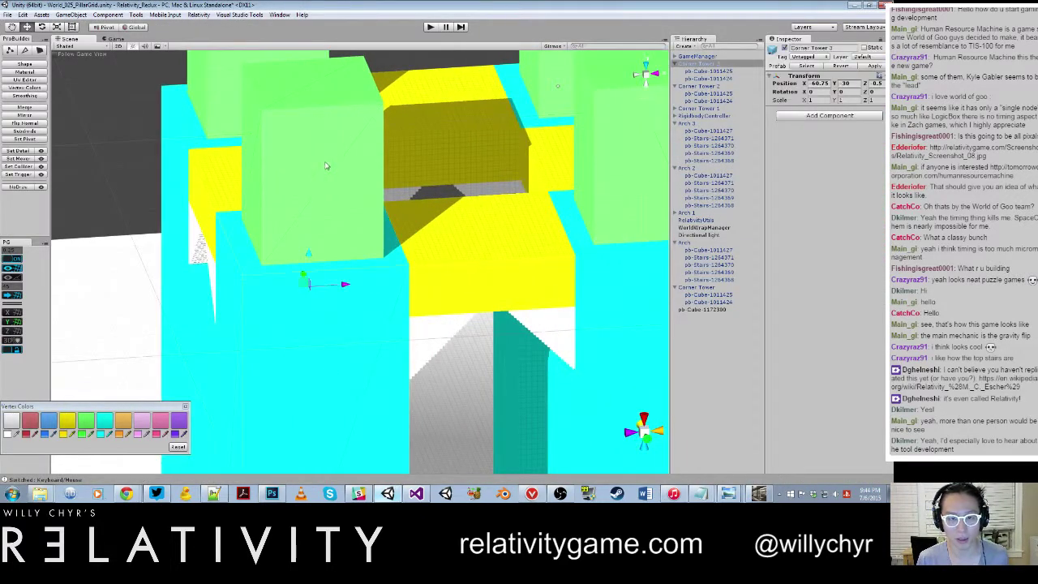
alt+drag(328, 165, 335, 182)
alt+middle_drag(335, 182, 440, 267)
alt+drag(440, 267, 456, 162)
key(ctrl+j)
alt+right_drag(456, 161, 450, 200)
alt+drag(459, 217, 476, 260)
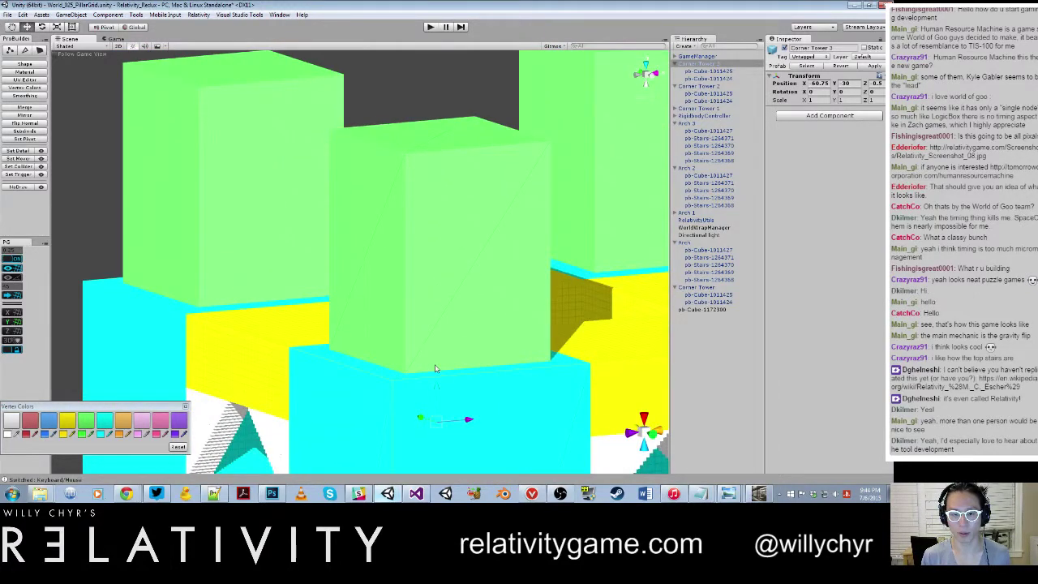
Raise the green block of Corner Tower 3 to Y 27.
drag(440, 386, 449, 342)
key(ctrl+z)
click(456, 274)
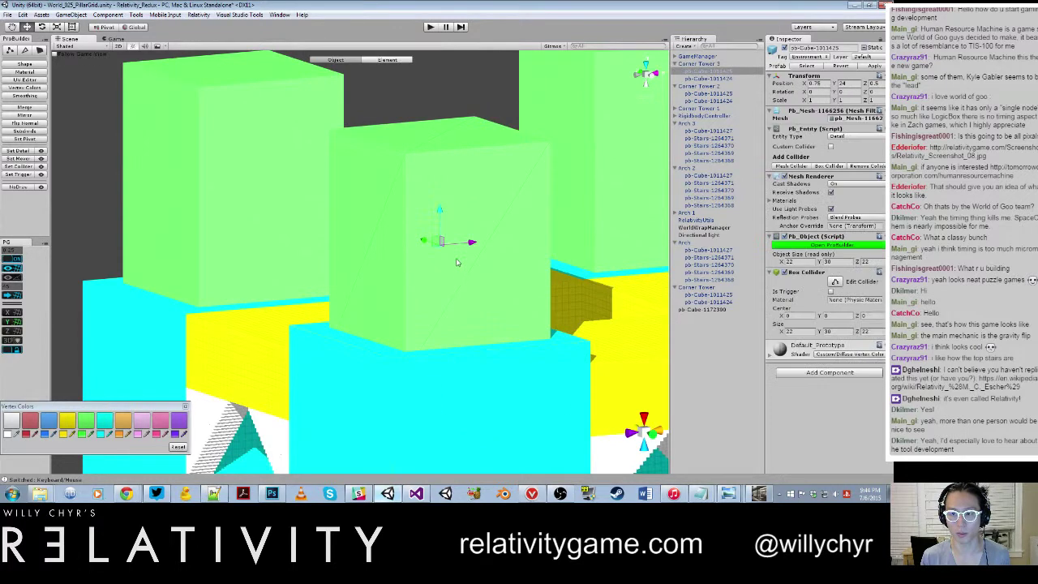
drag(445, 205, 449, 180)
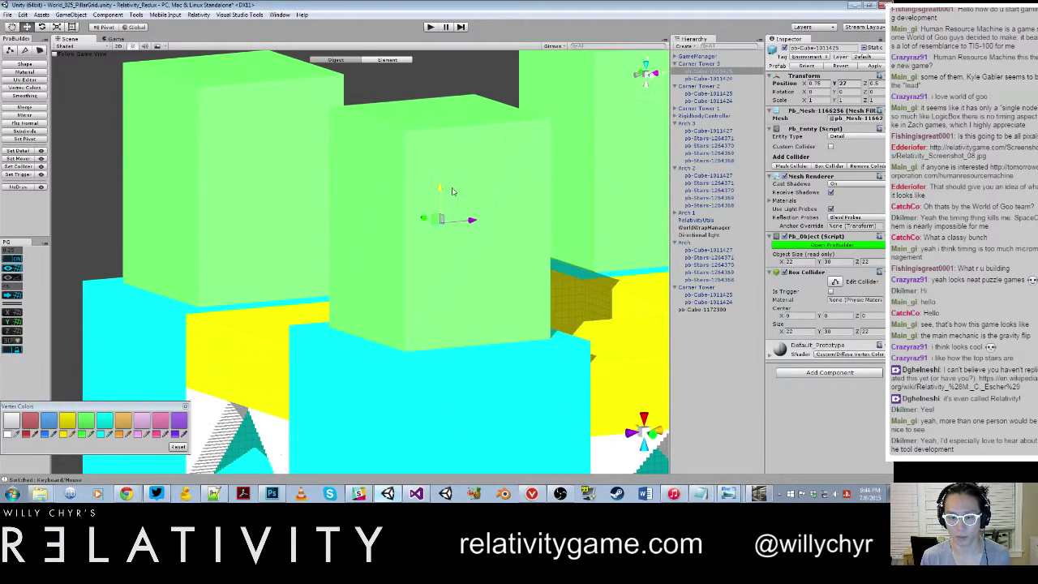
Stack a duplicate of Corner Tower 3's green block on top of it at Y 57 and colour the copy red.
scroll(482, 226, down, 1)
alt+drag(482, 225, 426, 307)
key(ctrl+d)
drag(442, 267, 466, 16)
key(g)
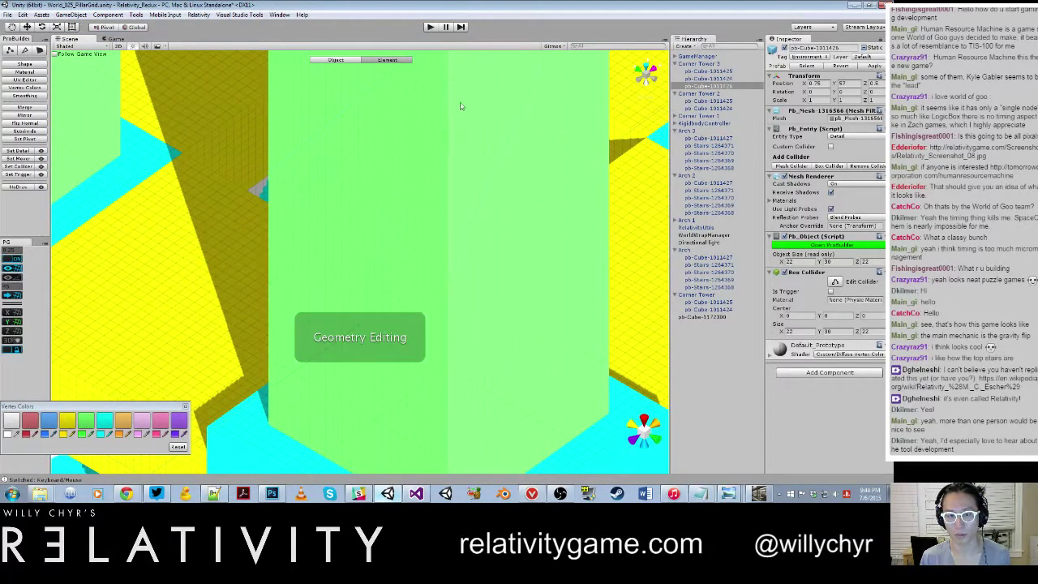
click(30, 422)
scroll(389, 204, down, 4)
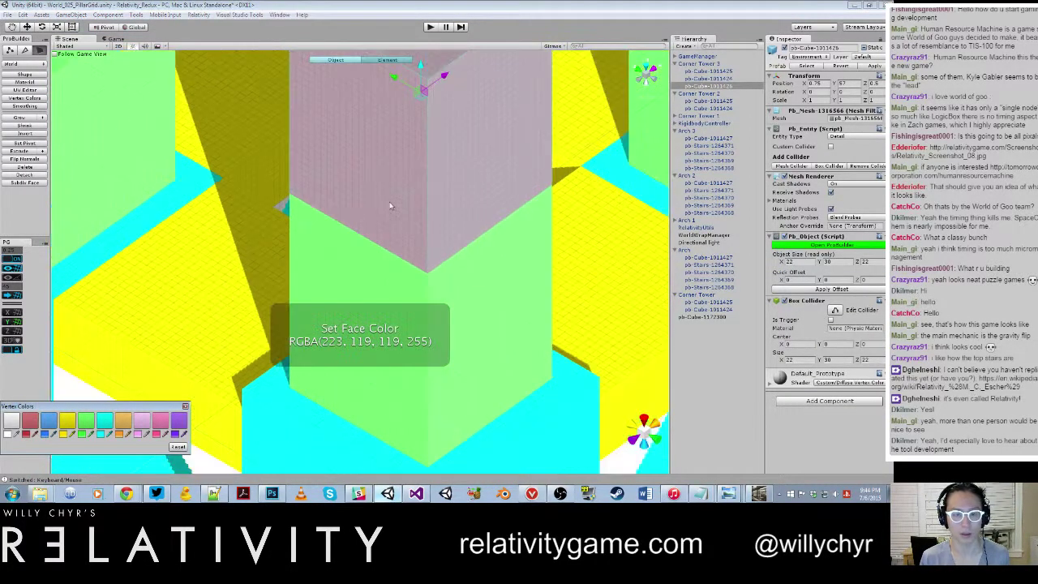
Thin the red block into a slab 0.5 units thick with a centred pivot, and slide it to X -3.25.
click(424, 176)
alt+drag(424, 175, 489, 241)
key(g)
key(ctrl+j)
scroll(488, 242, up, 3)
drag(553, 215, 519, 240)
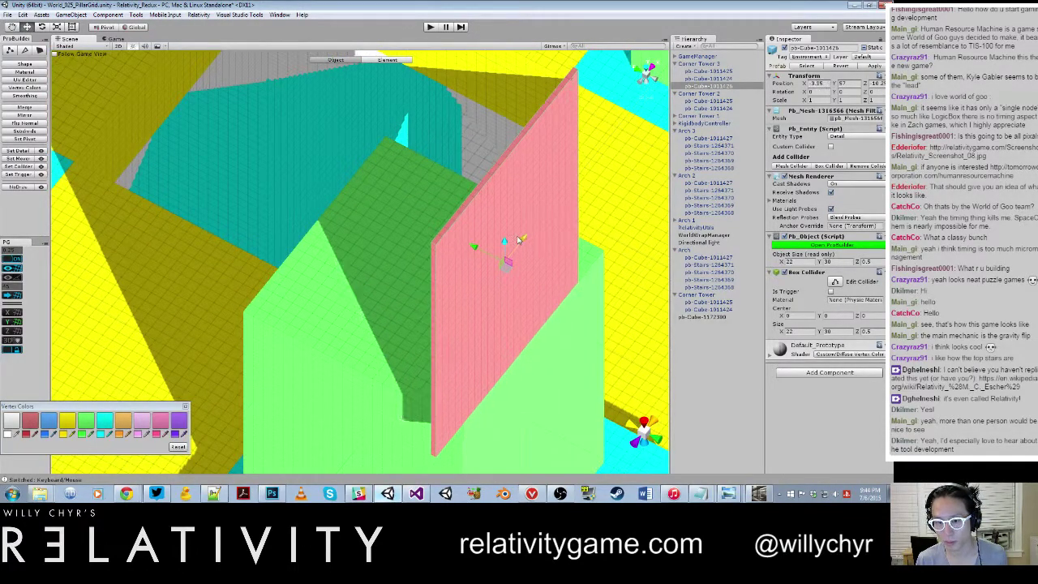
Pull in the red slab's narrow end face to make it 14 units wide, and centre its pivot.
middle_drag(519, 243, 522, 151)
scroll(522, 203, up, 3)
key(g)
click(402, 225)
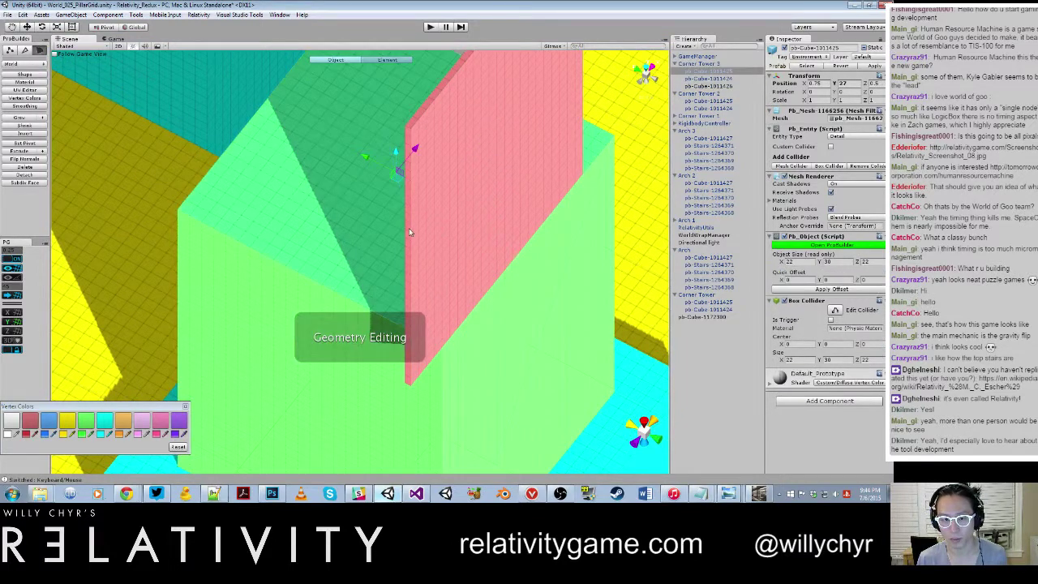
click(410, 232)
drag(426, 233, 526, 191)
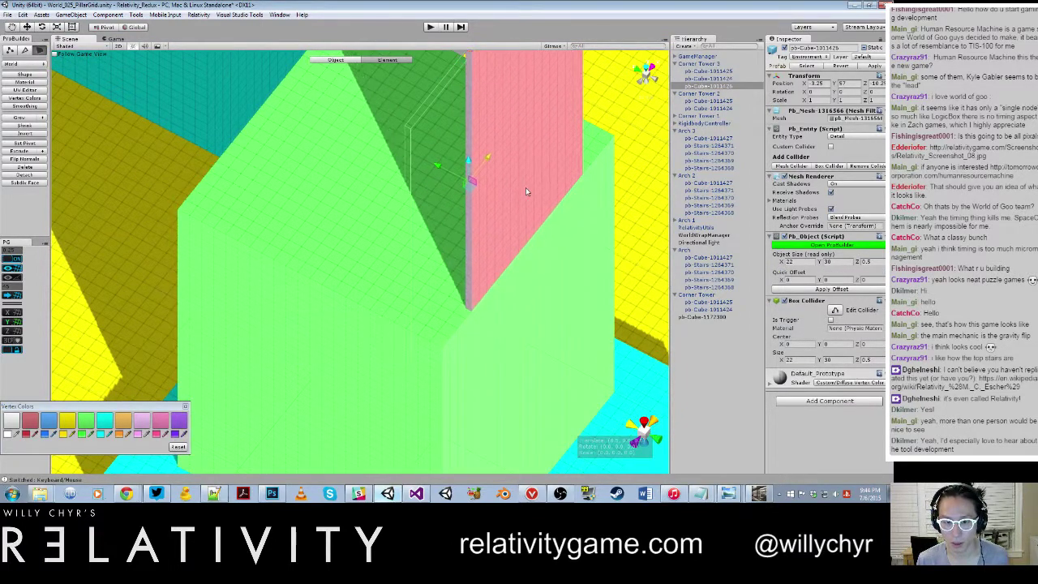
key(g)
click(469, 192)
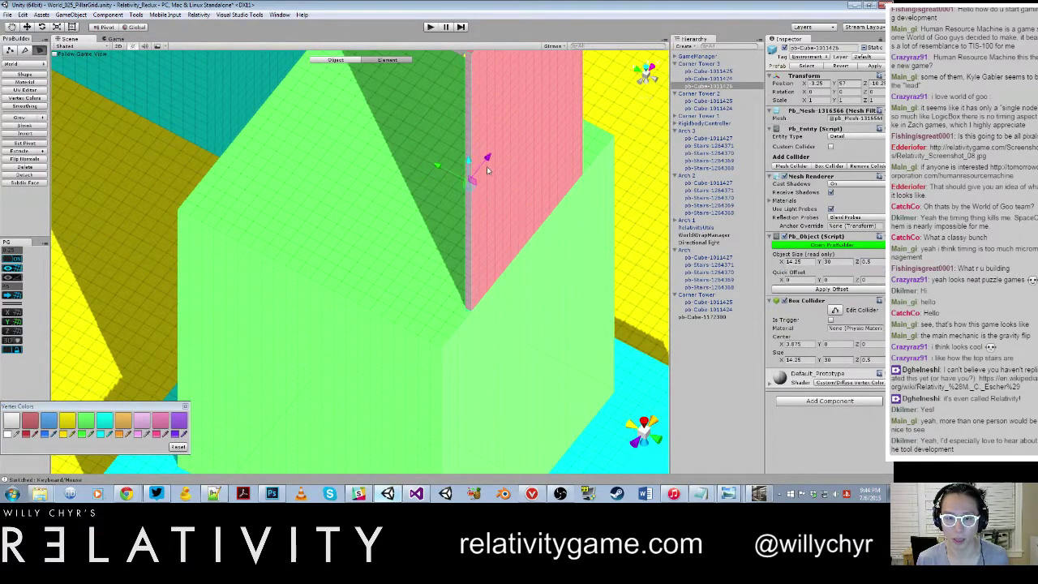
drag(487, 164, 491, 160)
key(g)
key(ctrl+j)
Move the red slab inward from the edge of the green block along the Z axis.
scroll(487, 207, down, 3)
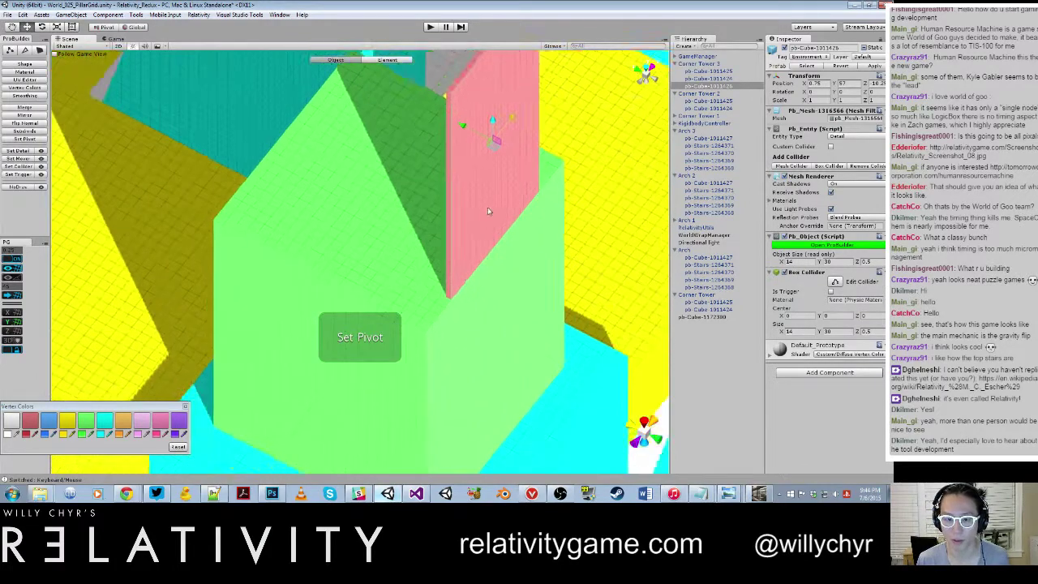
alt+drag(487, 207, 418, 198)
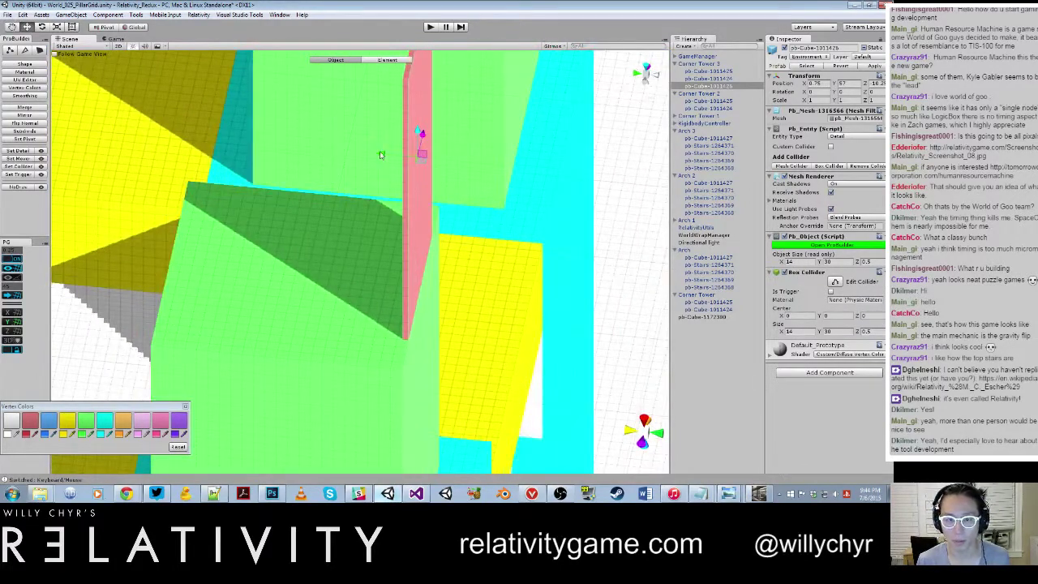
drag(381, 155, 363, 226)
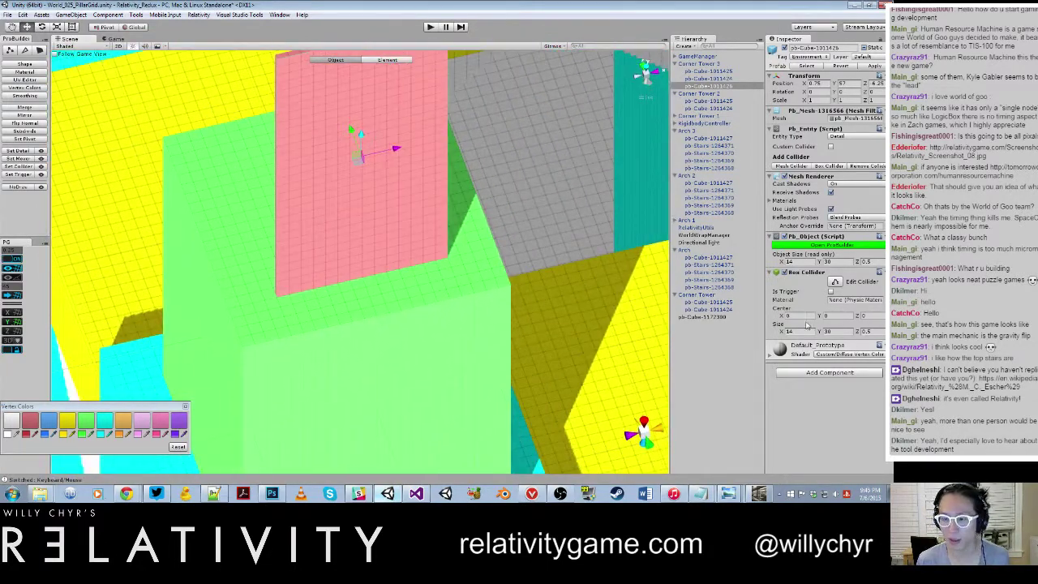
Raise the red slab's top face to make it 40 units tall, and centre its pivot.
scroll(415, 301, down, 15)
alt+drag(416, 296, 379, 171)
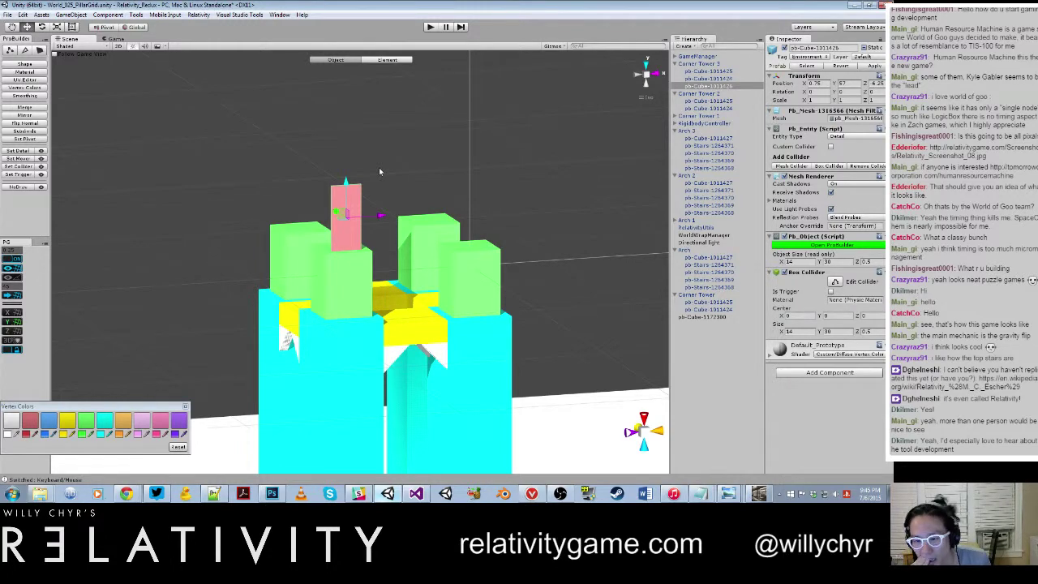
scroll(326, 222, up, 10)
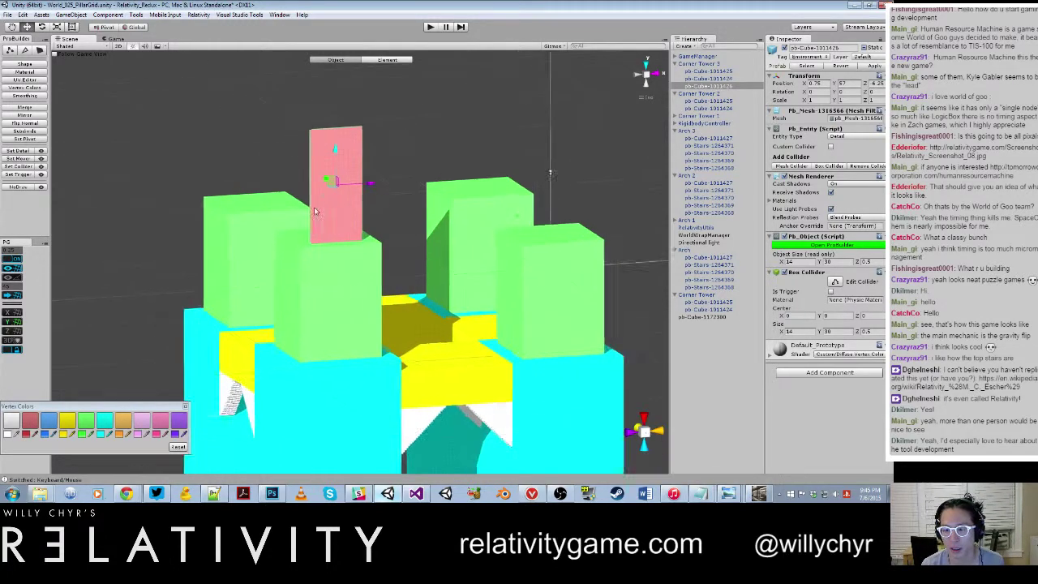
alt+drag(326, 232, 322, 191)
scroll(325, 171, down, 4)
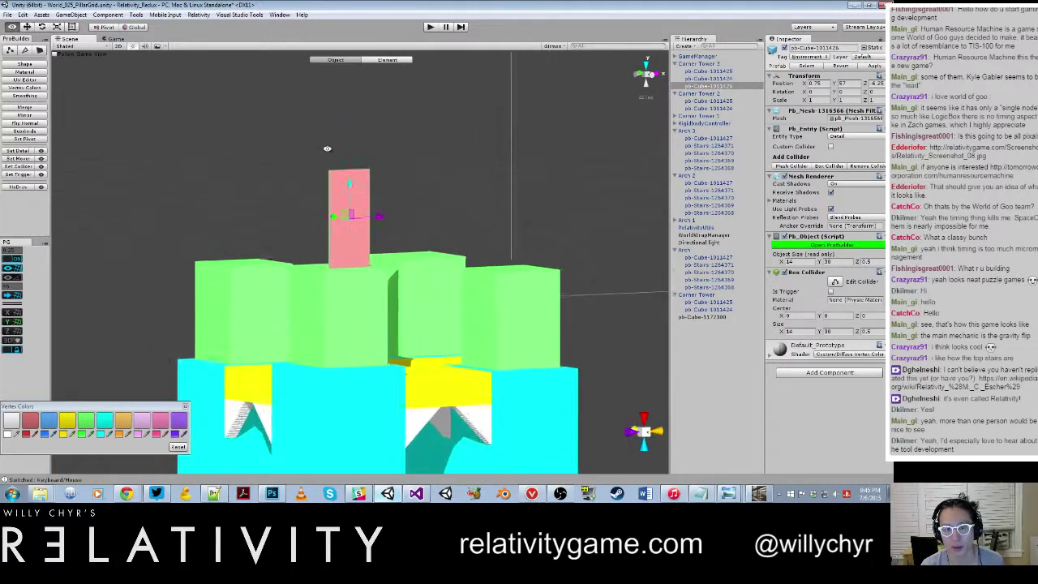
alt+drag(327, 148, 348, 190)
scroll(347, 190, up, 2)
key(g)
click(341, 173)
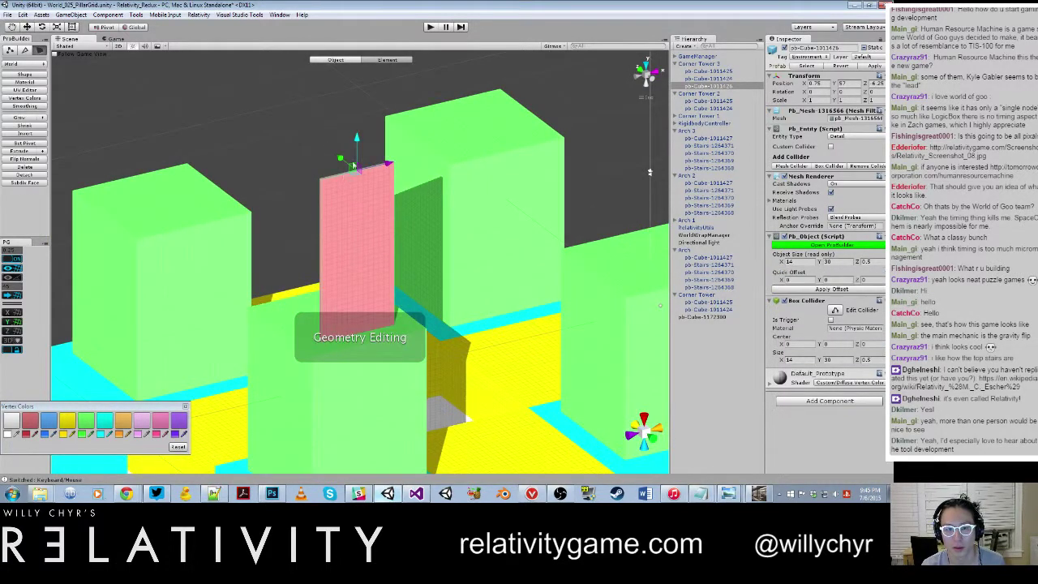
drag(355, 144, 358, 86)
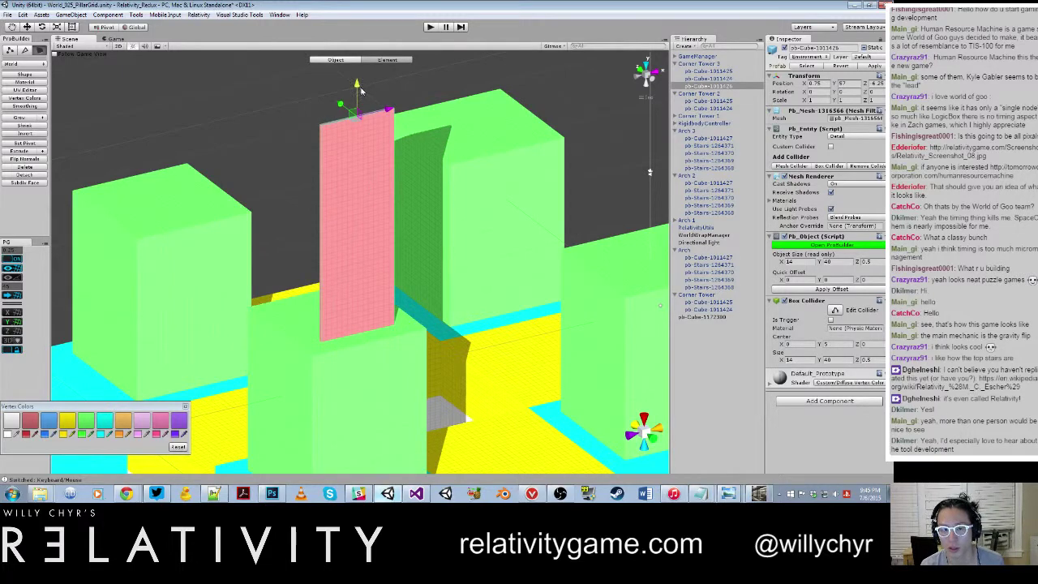
key(g)
key(ctrl+j)
Duplicate the red slab and offset the copy 0.5 units outward along Z.
scroll(357, 147, down, 8)
alt+drag(412, 185, 503, 297)
scroll(389, 185, down, 10)
scroll(410, 299, up, 12)
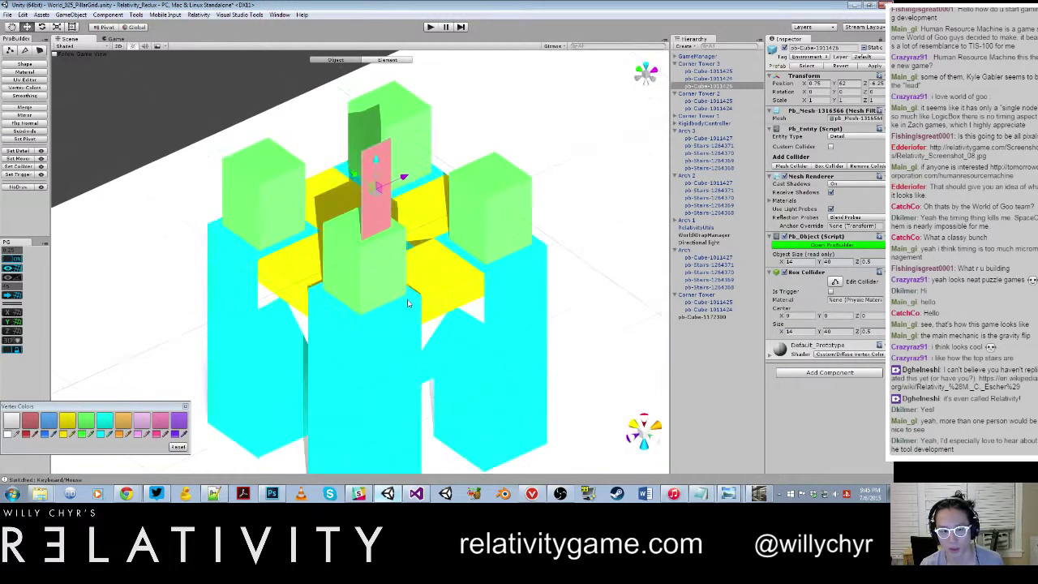
alt+drag(393, 224, 381, 319)
scroll(386, 211, up, 5)
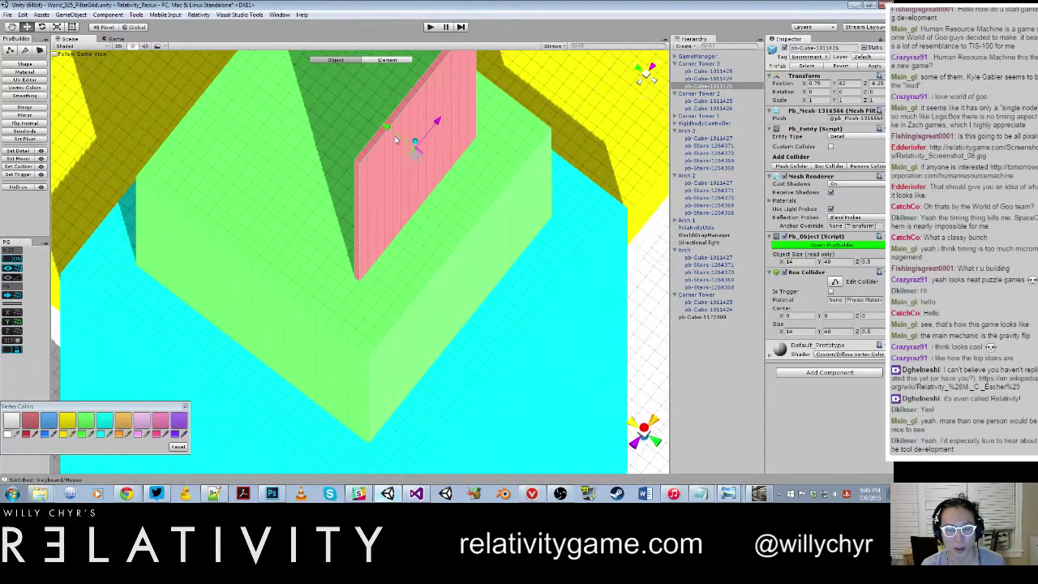
key(ctrl+d)
drag(396, 141, 392, 130)
Pull in the narrow end face of the duplicated slab to make it 13.5 units wide.
key(g)
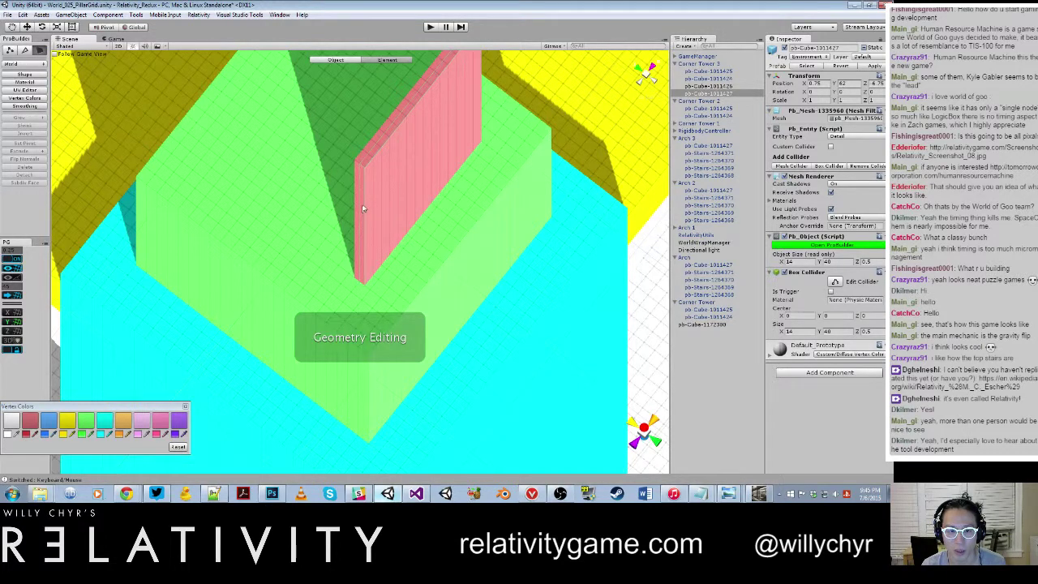
click(362, 207)
drag(386, 200, 293, 188)
key(g)
Extend the opposite end face of the duplicated slab to make it 17.5 units wide, and centre its pivot.
scroll(294, 188, up, 4)
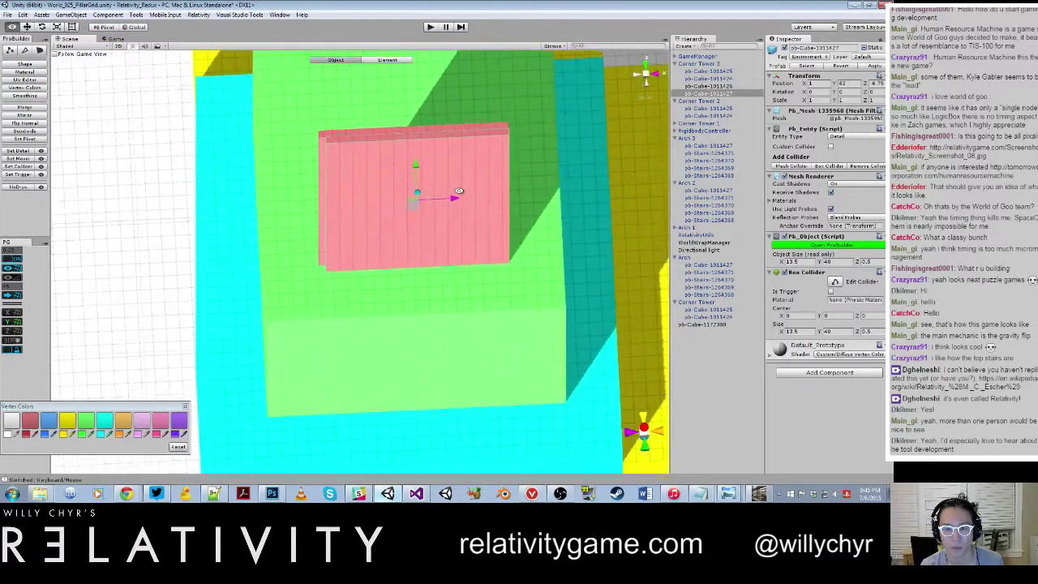
alt+drag(533, 207, 459, 271)
middle_drag(459, 270, 415, 227)
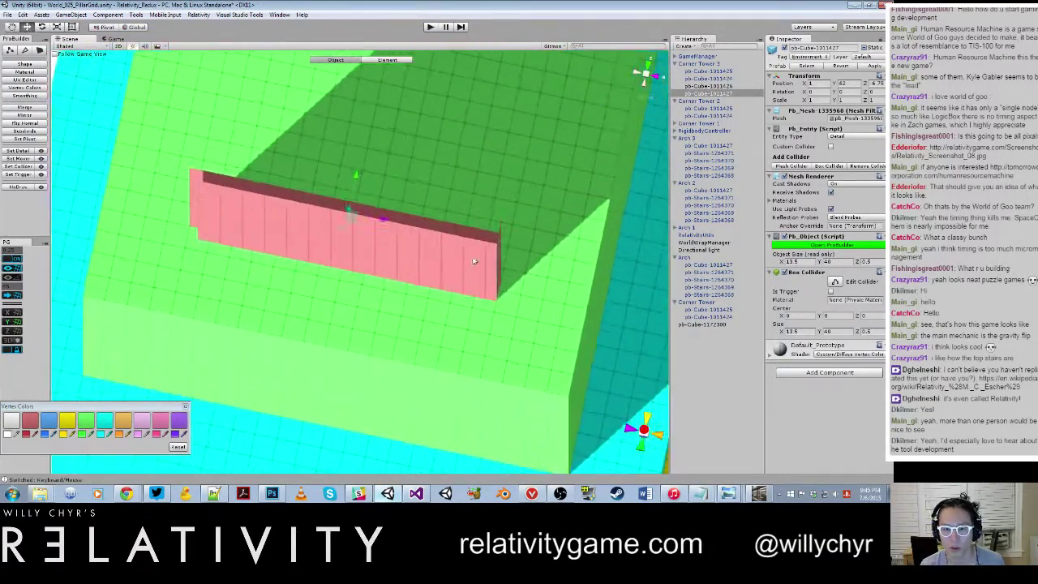
key(g)
alt+drag(475, 261, 479, 254)
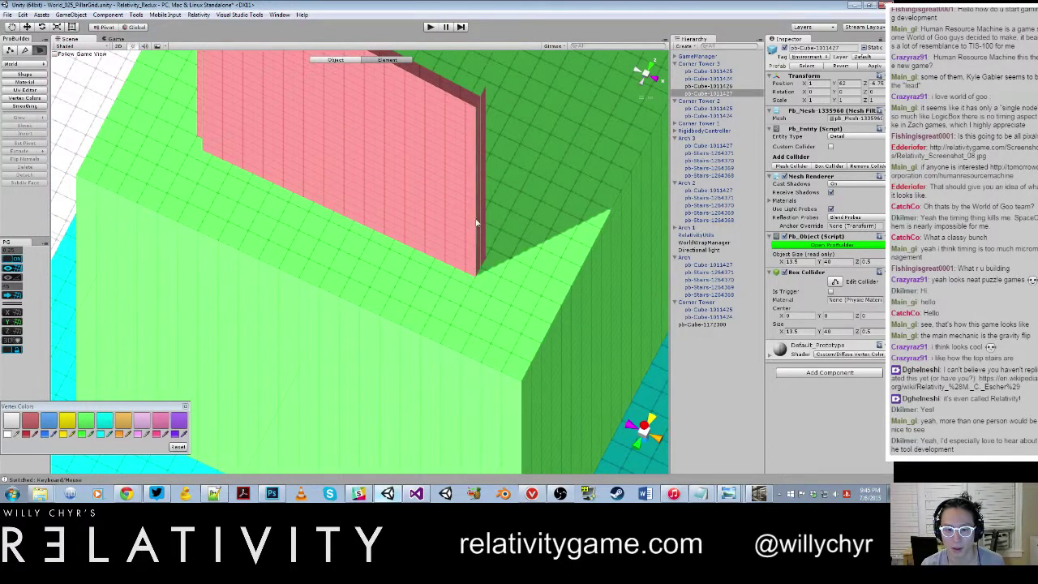
click(476, 219)
drag(507, 139, 587, 185)
key(g)
key(ctrl+j)
scroll(497, 196, down, 5)
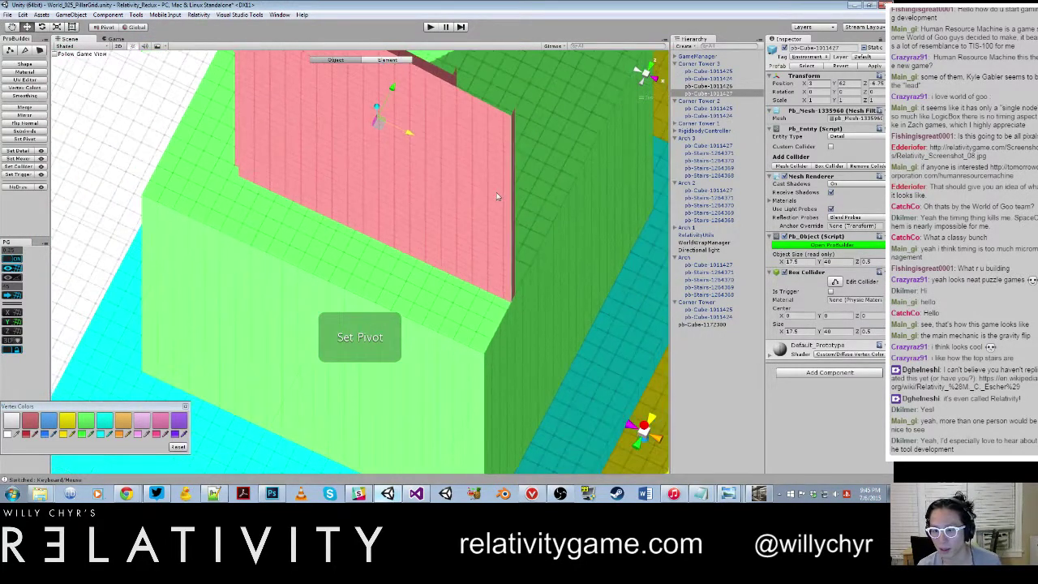
scroll(497, 196, down, 4)
alt+drag(497, 196, 520, 218)
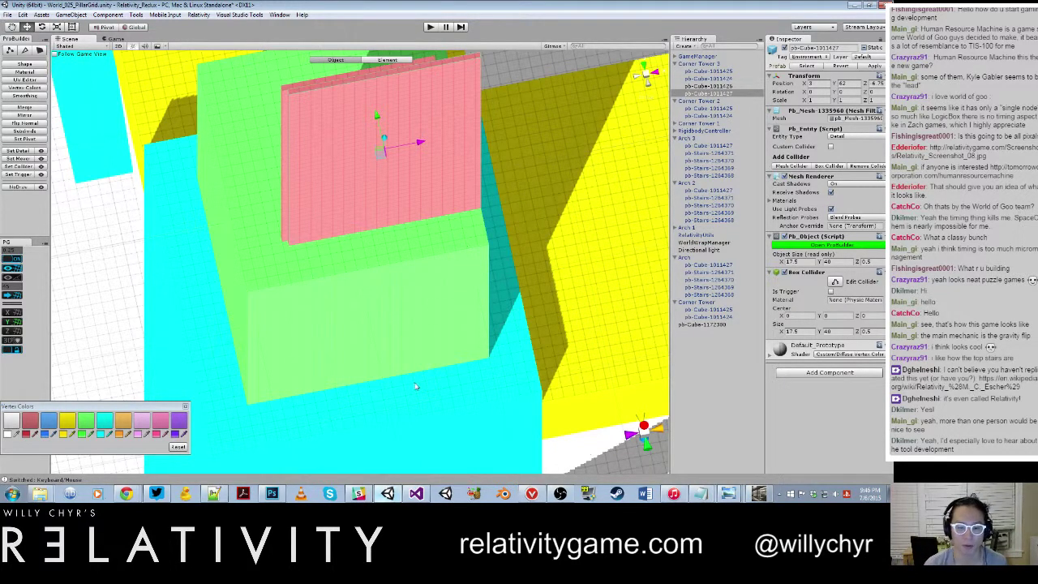
Switch to Photoshop and create a new document 36 pixels wide and 80 pixels high.
click(272, 494)
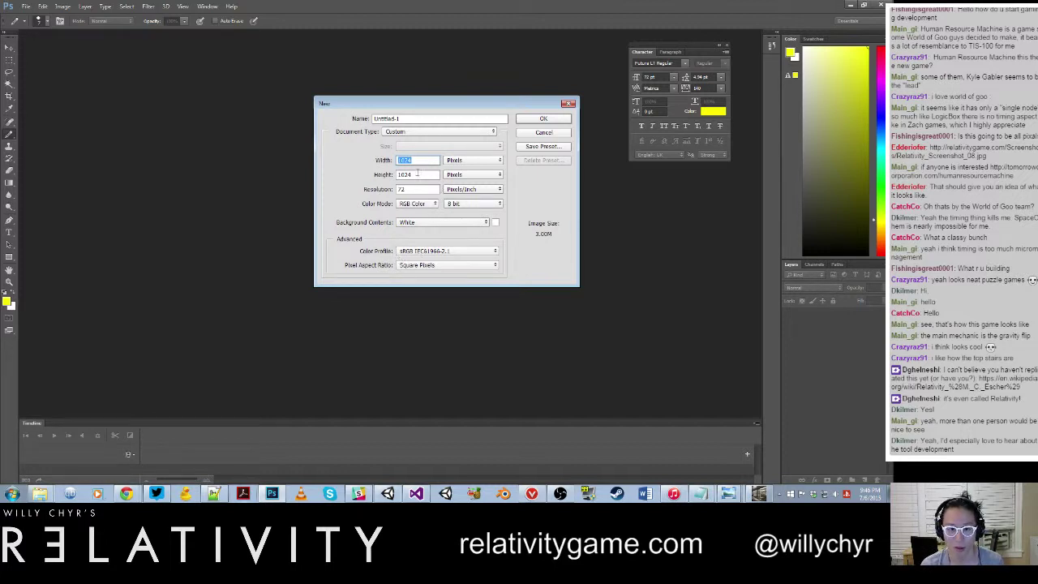
text(36)
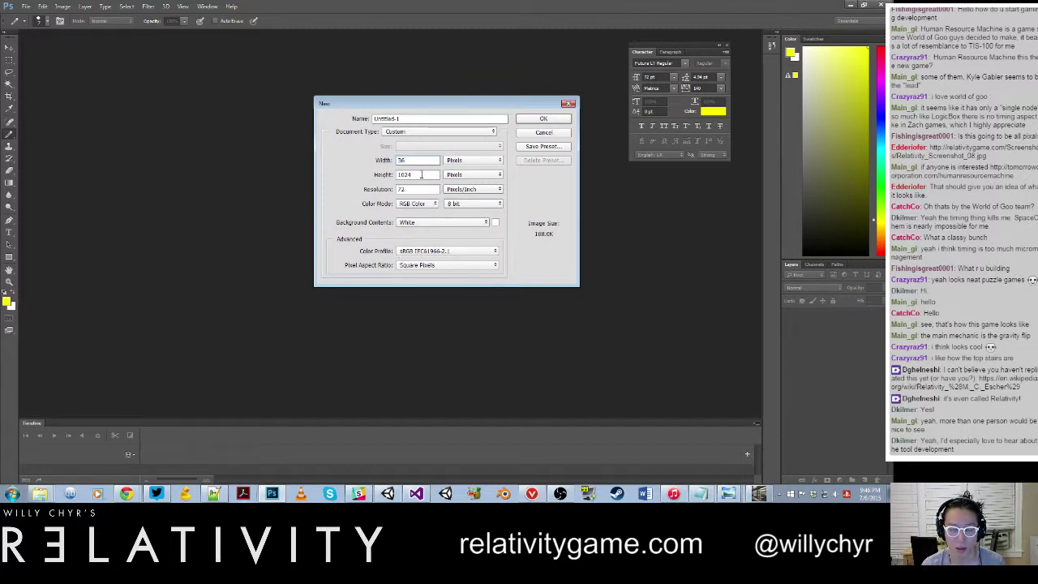
drag(422, 174, 387, 174)
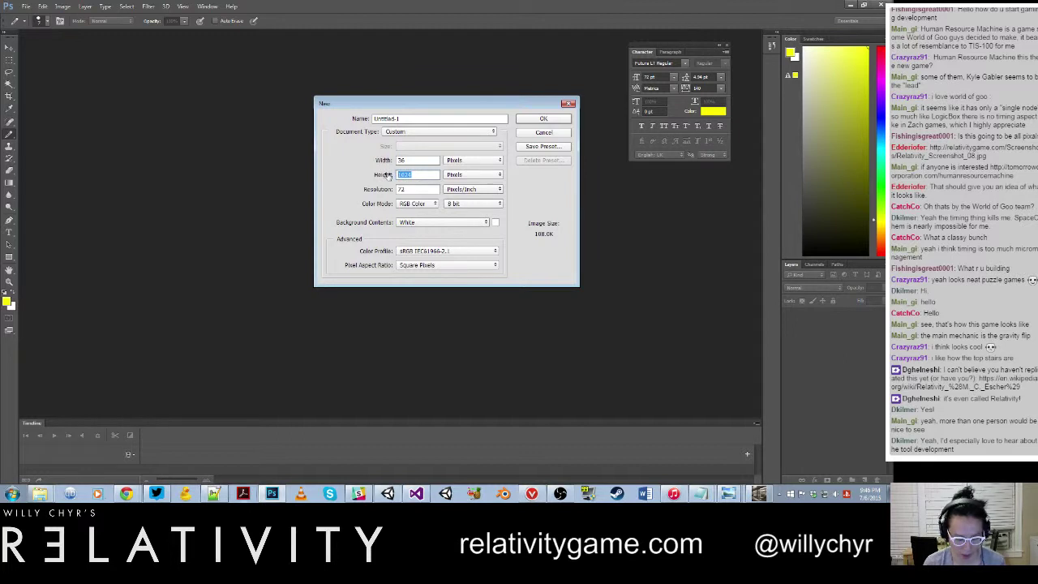
text(80)
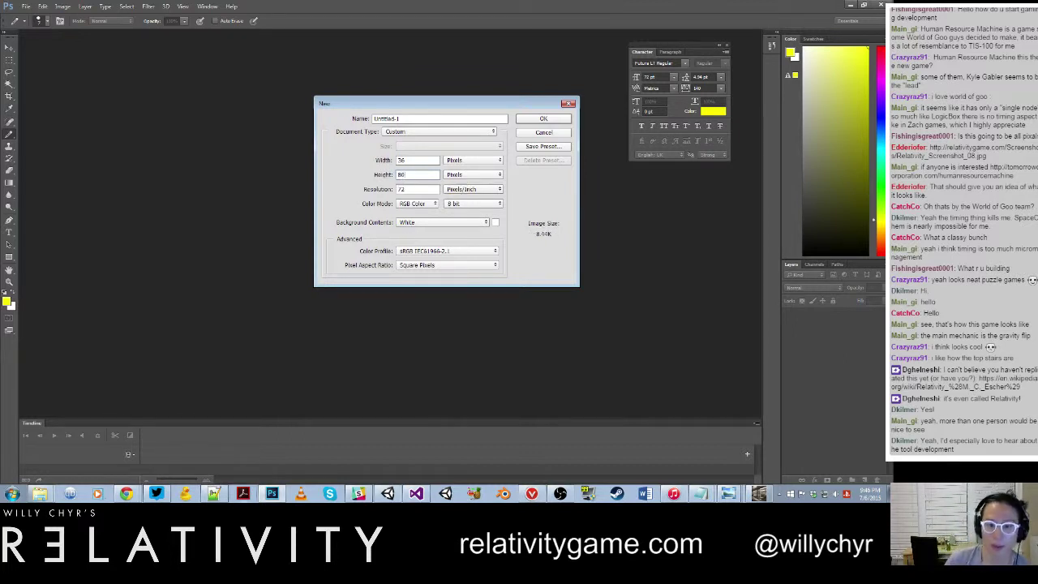
click(543, 120)
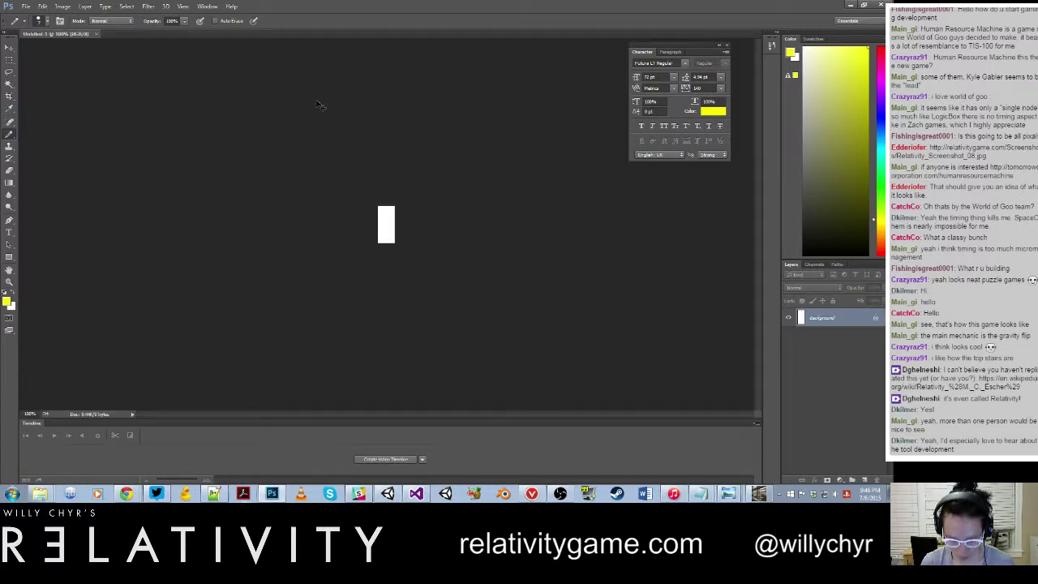
Display the grid over the new canvas and enlarge the canvas view to 1200%.
key(ctrl+plus)
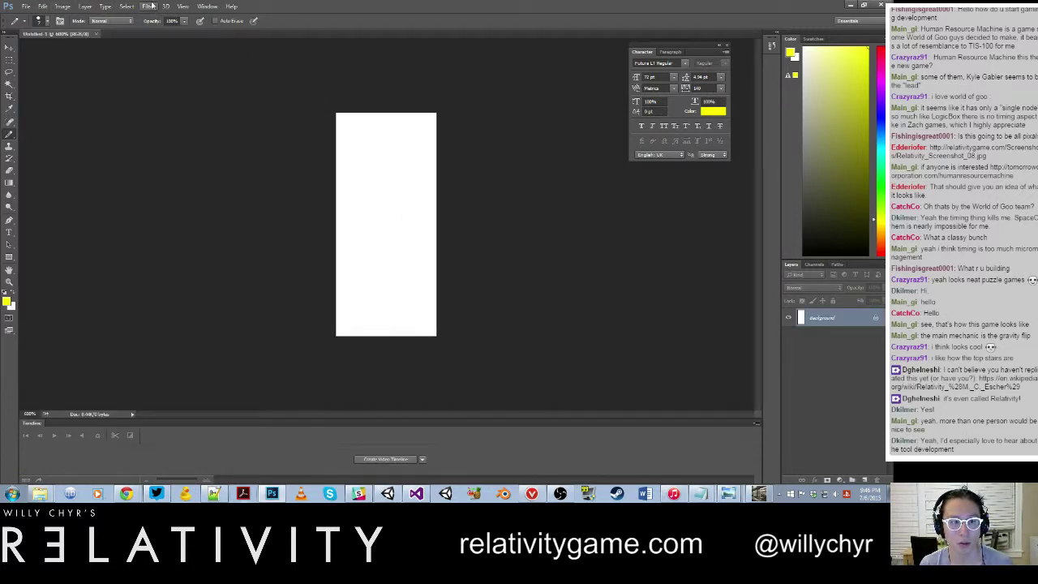
click(183, 5)
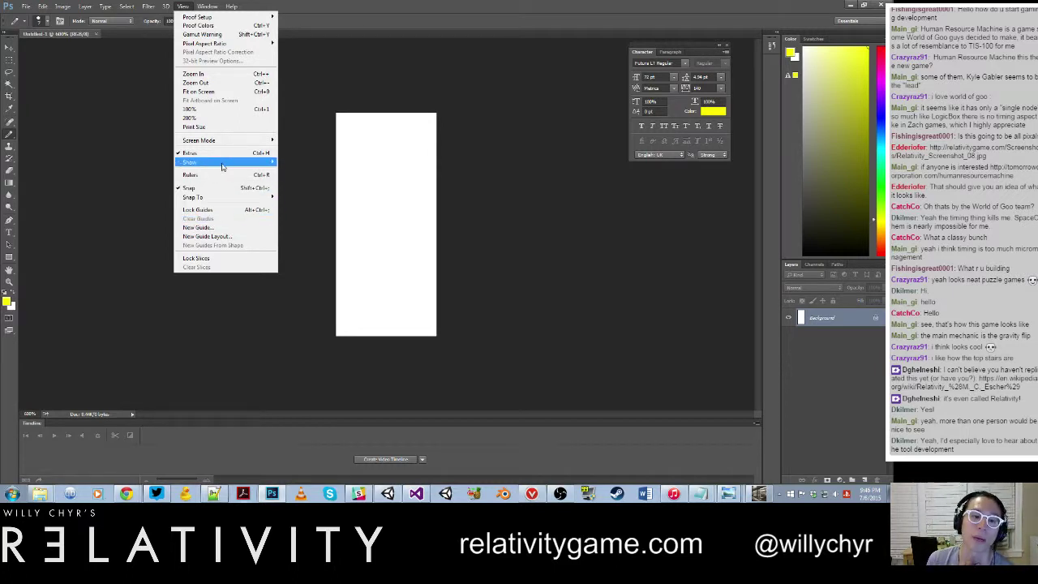
mouse_move(222, 166)
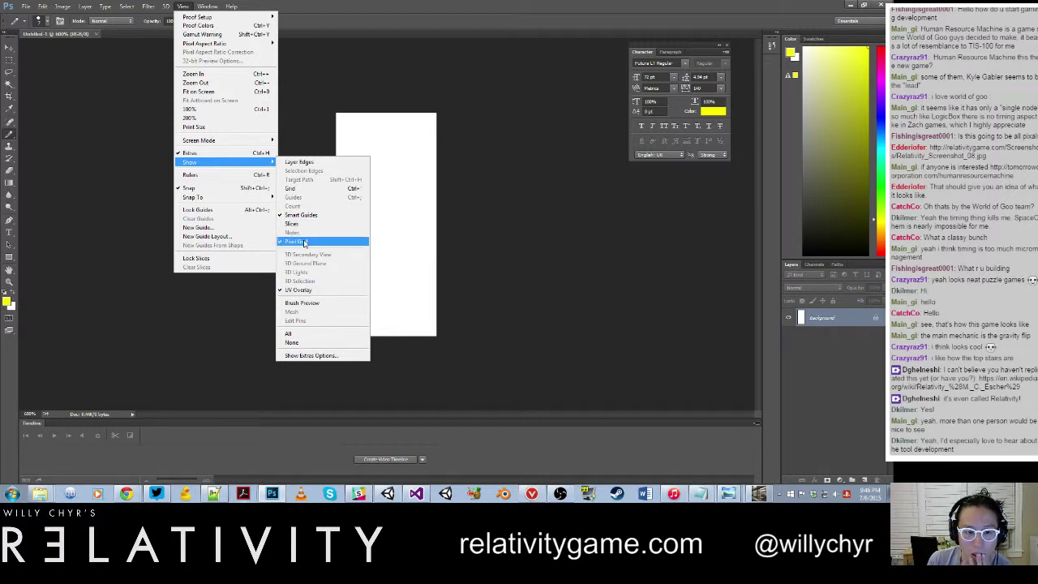
click(233, 165)
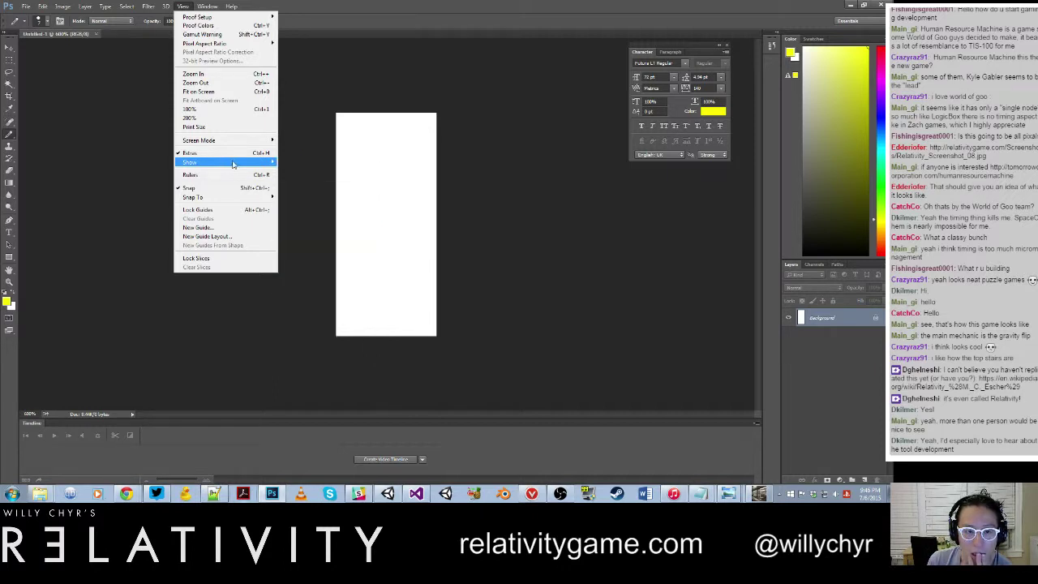
mouse_move(236, 166)
click(314, 186)
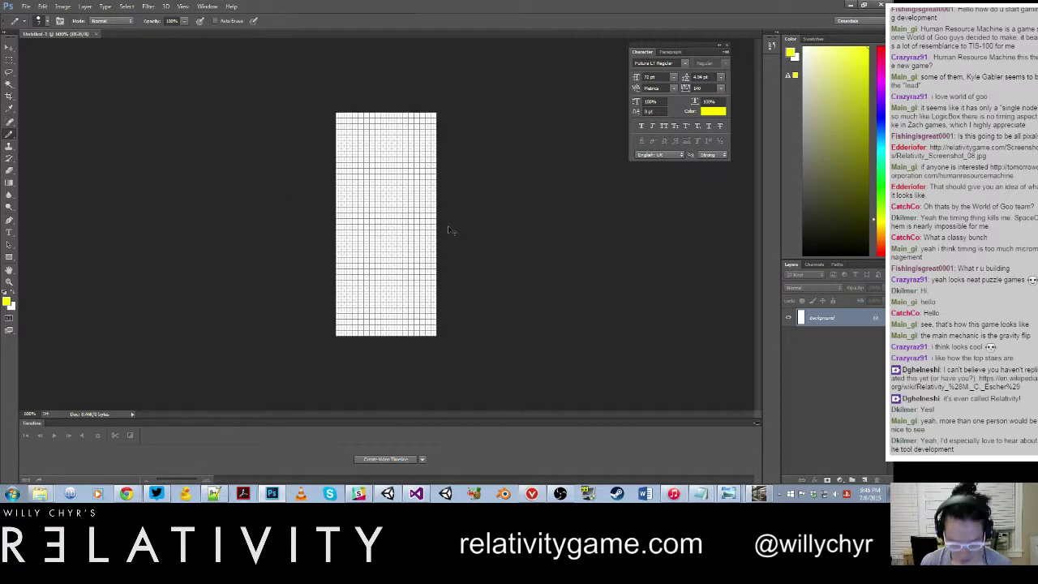
key(ctrl+plus)
key(ctrl+plus)
key(ctrl+plus)
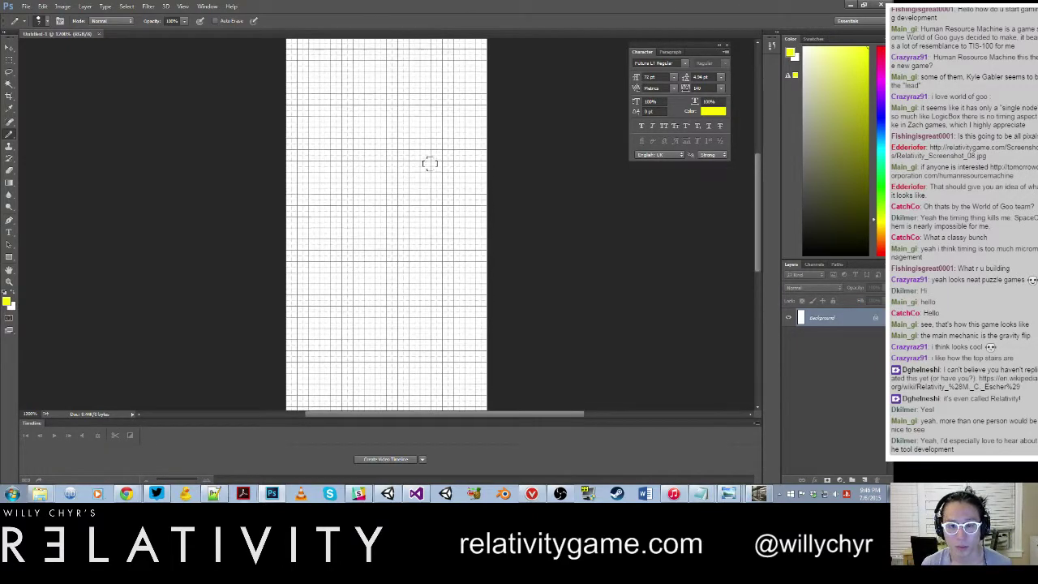
Resize the image to 35 pixels wide, keeping its proportions.
scroll(413, 158, up, 3)
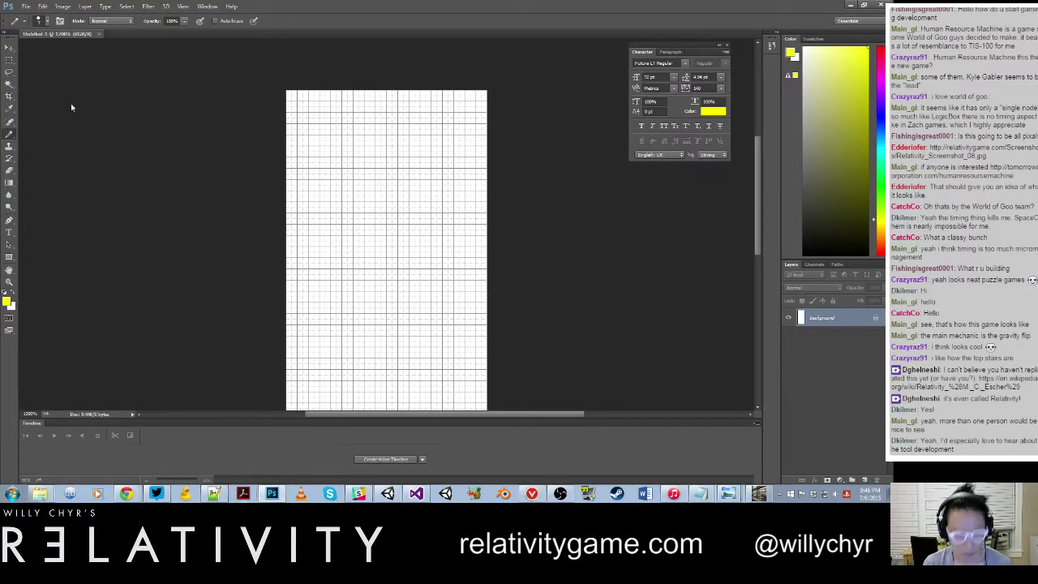
click(9, 134)
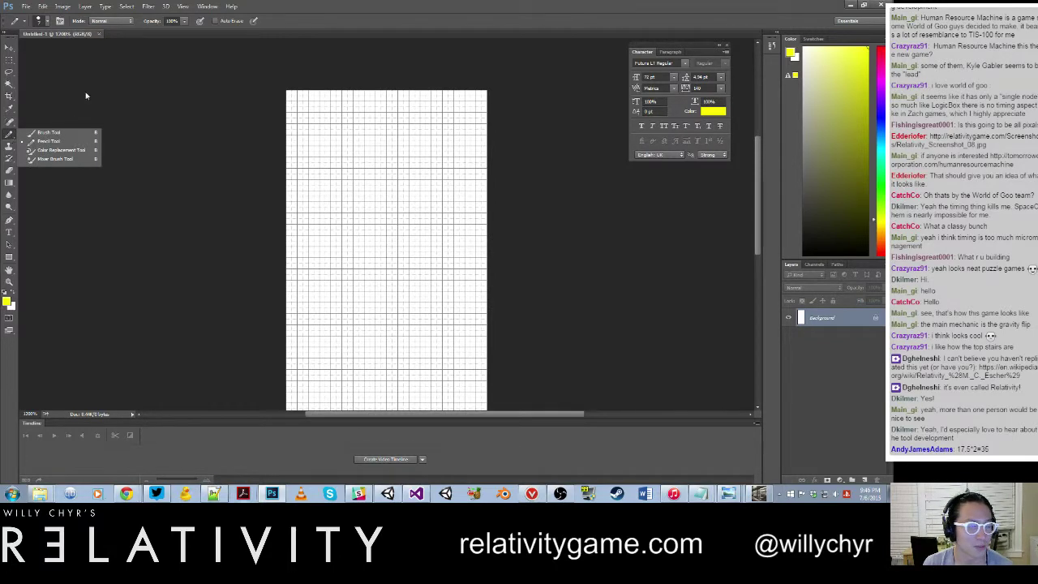
click(62, 6)
click(45, 74)
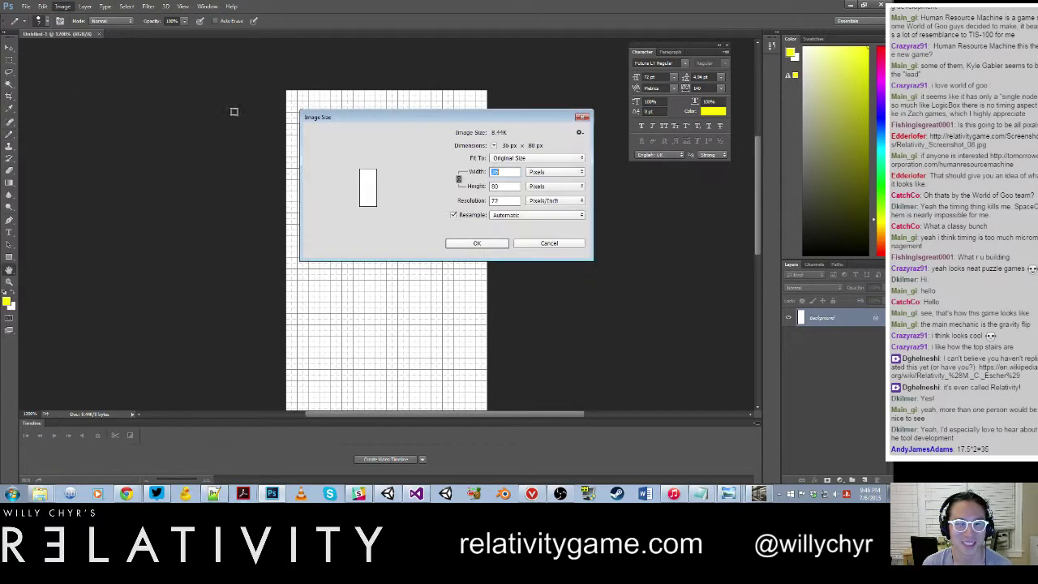
text(35)
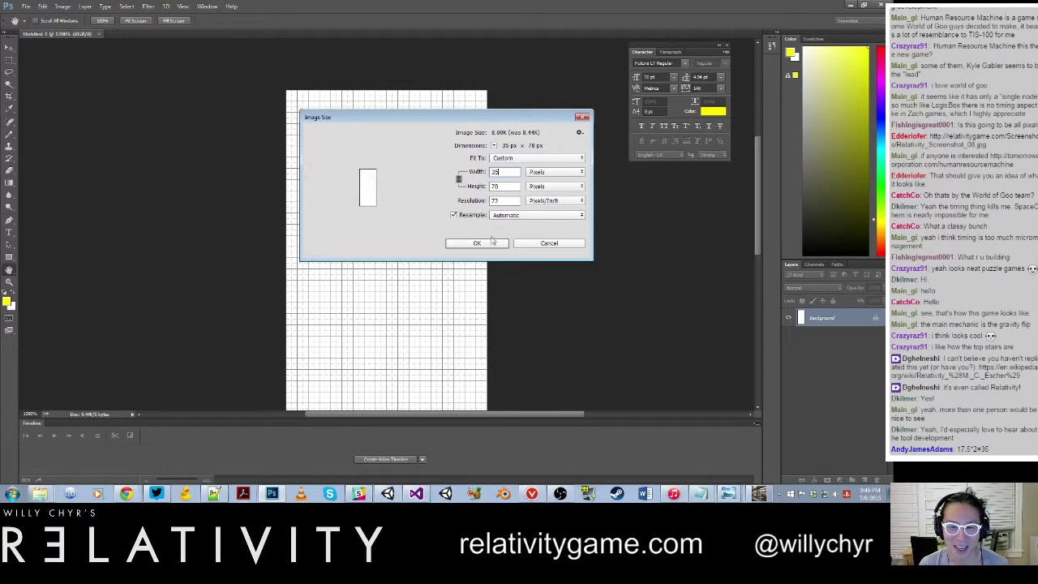
click(488, 245)
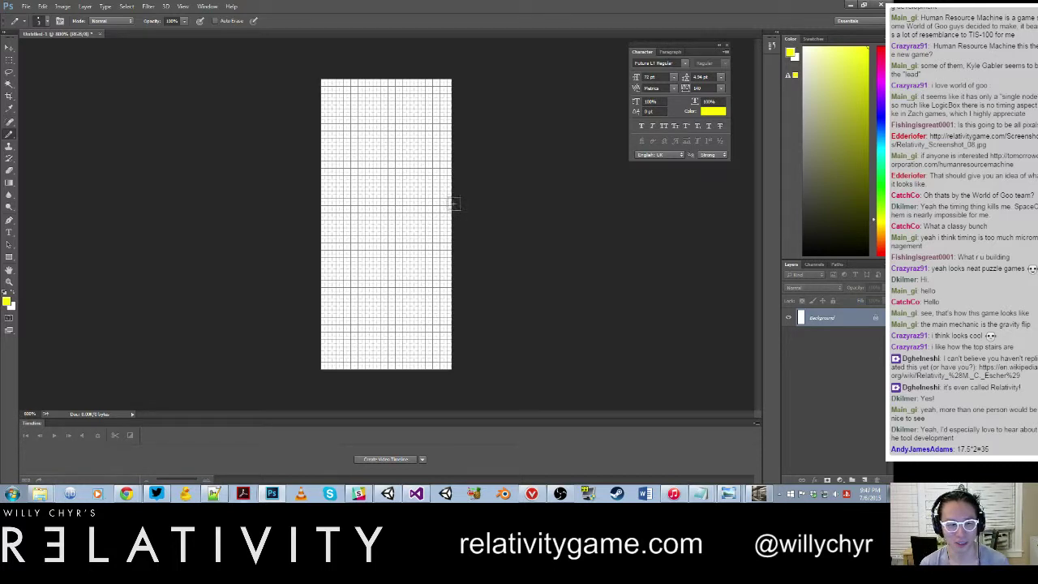
Change the foreground colour from yellow to a neutral grey.
click(7, 301)
drag(328, 222, 266, 155)
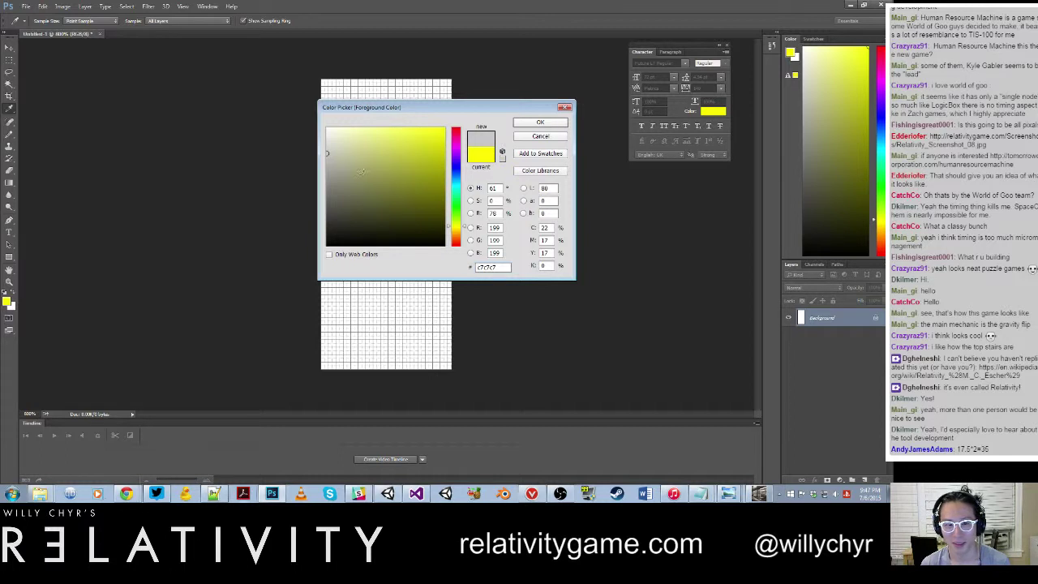
click(540, 122)
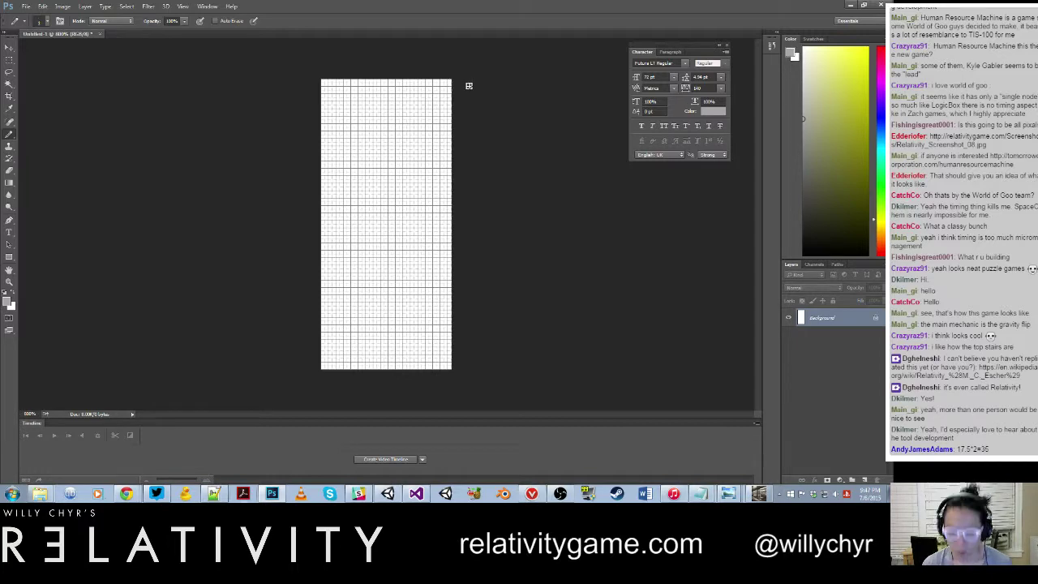
Pencil a grey L-shaped line enclosing a small rectangle in the canvas's upper-left corner.
key(ctrl+plus)
key(ctrl+plus)
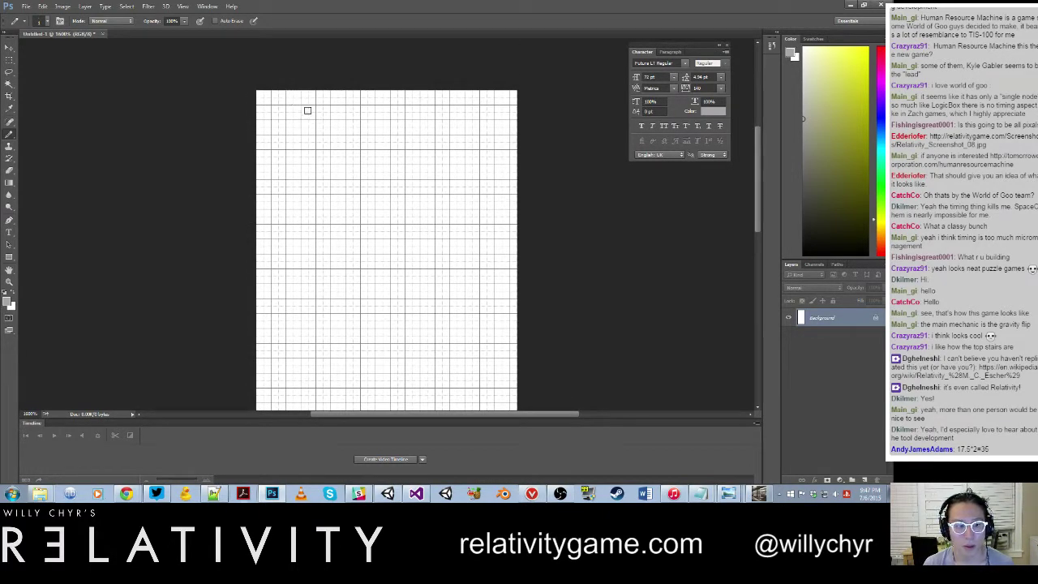
scroll(308, 110, down, 2)
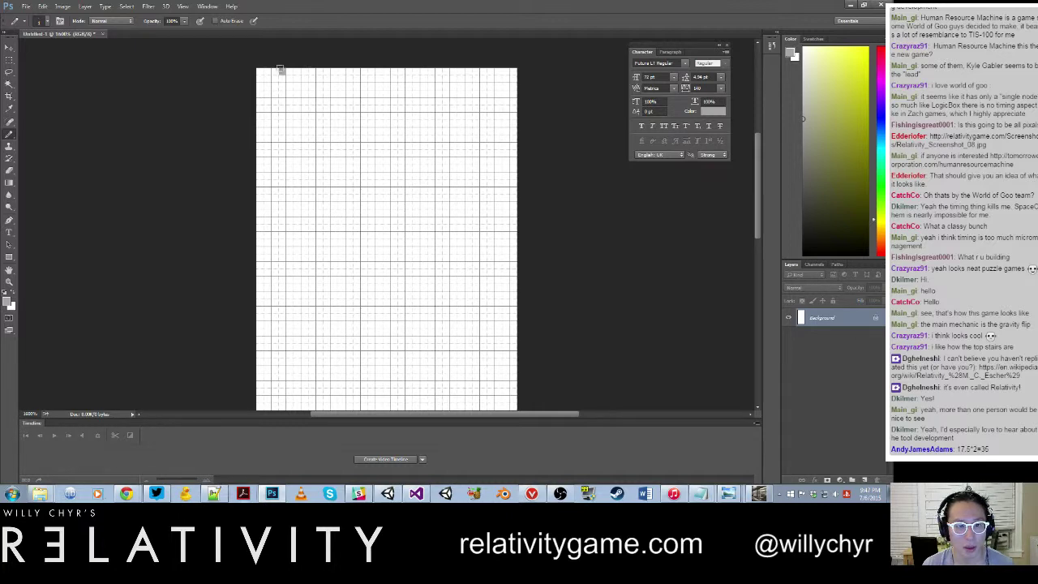
mouse_move(281, 71)
mouse_down()
mouse_move(281, 129)
mouse_move(247, 136)
mouse_up()
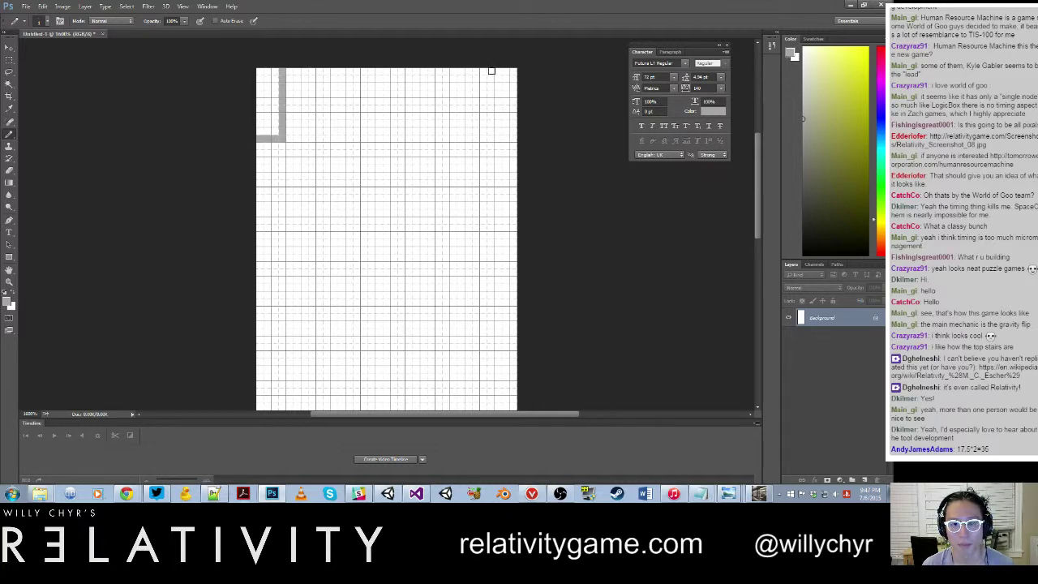
mouse_move(489, 69)
mouse_down()
mouse_move(490, 125)
mouse_move(525, 122)
mouse_up()
key(ctrl+z)
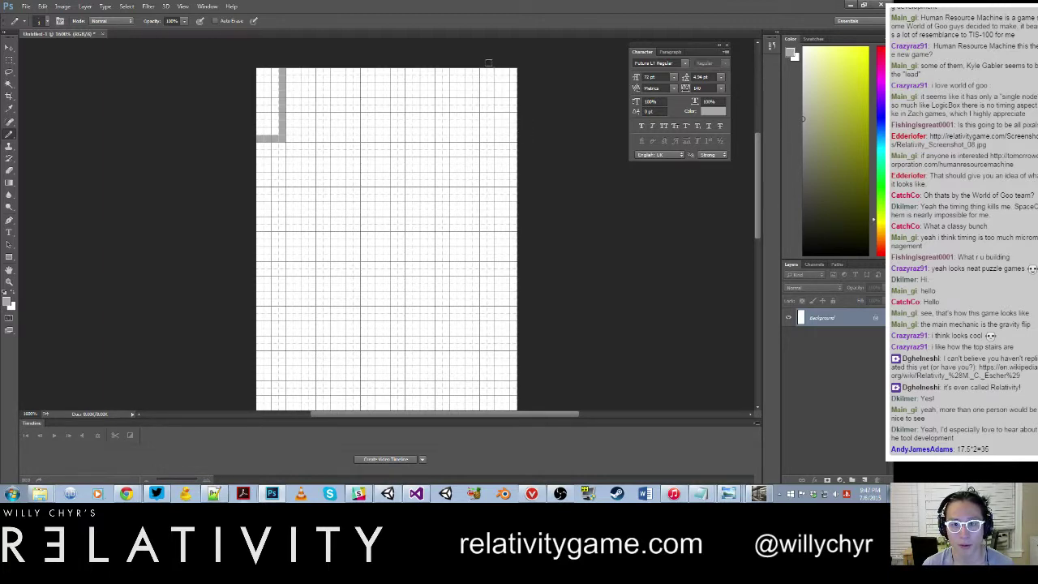
drag(488, 62, 496, 132)
key(ctrl+z)
Pencil a tall rectangular outline that starts at the corner L-shape's side and extends well below it.
scroll(296, 91, down, 1)
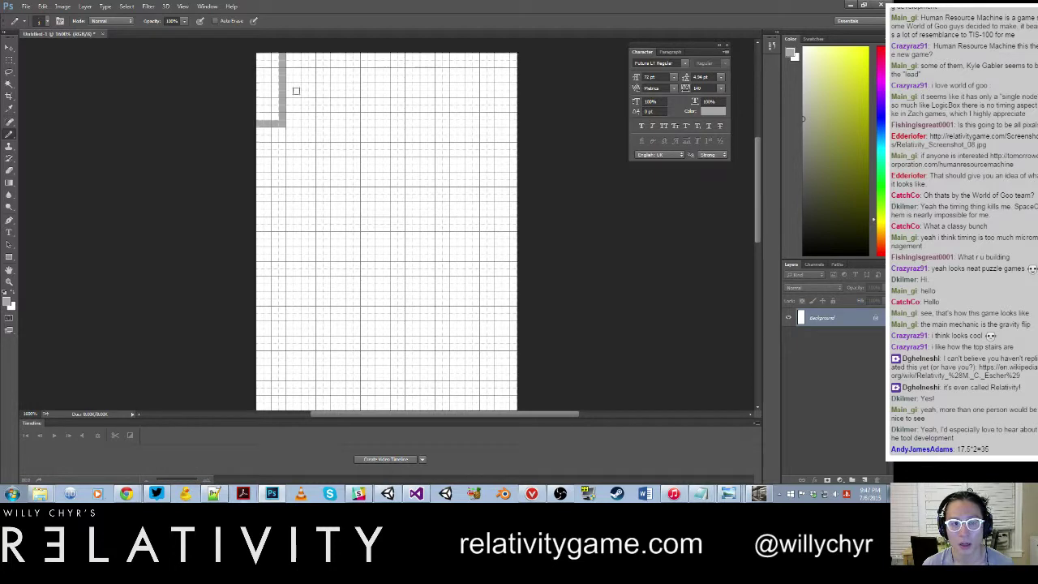
scroll(288, 97, down, 1)
alt+scroll(281, 104, down, 2)
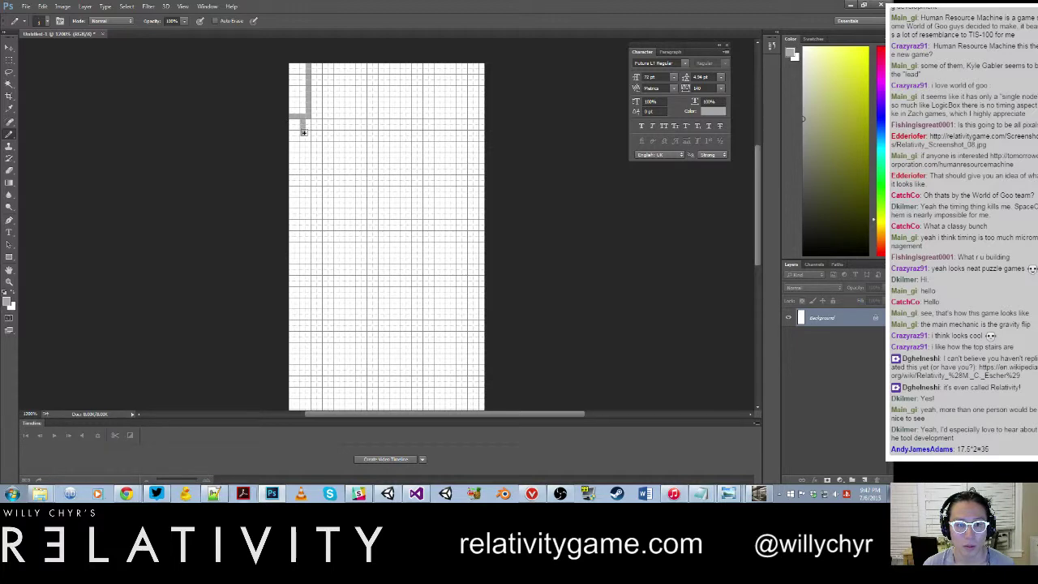
mouse_move(304, 131)
mouse_down()
mouse_move(302, 189)
mouse_move(333, 196)
mouse_move(343, 151)
mouse_up()
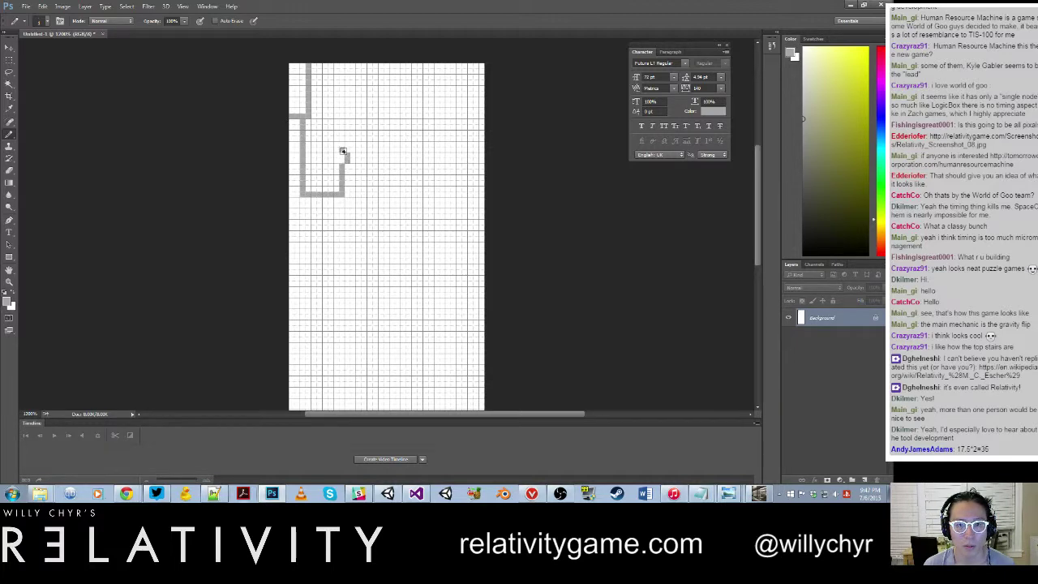
key(ctrl+z)
drag(304, 120, 303, 184)
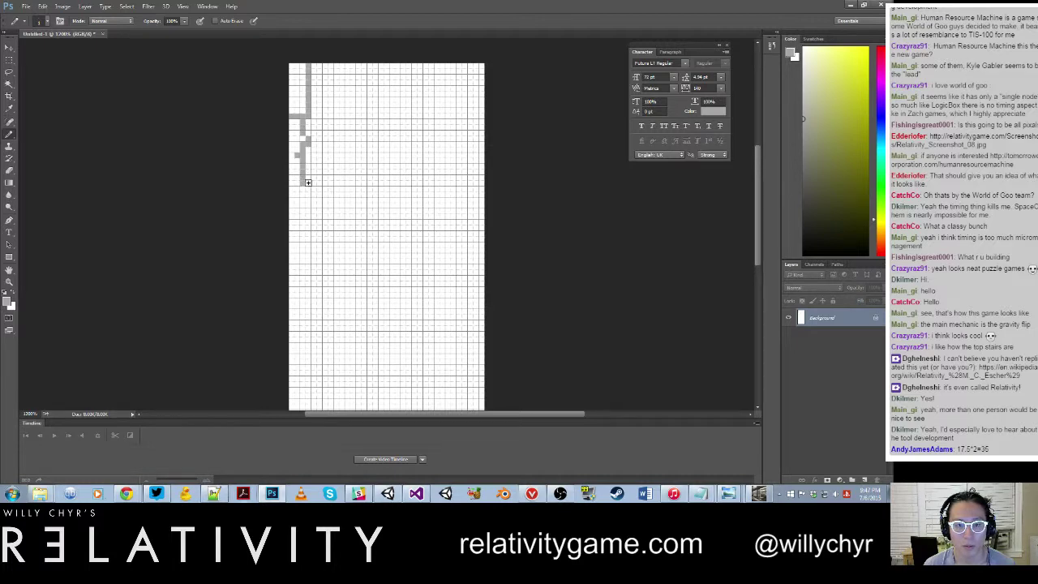
key(ctrl+z)
mouse_move(303, 121)
mouse_down()
mouse_move(303, 210)
mouse_move(350, 205)
mouse_move(344, 81)
mouse_move(308, 82)
mouse_move(326, 140)
mouse_up()
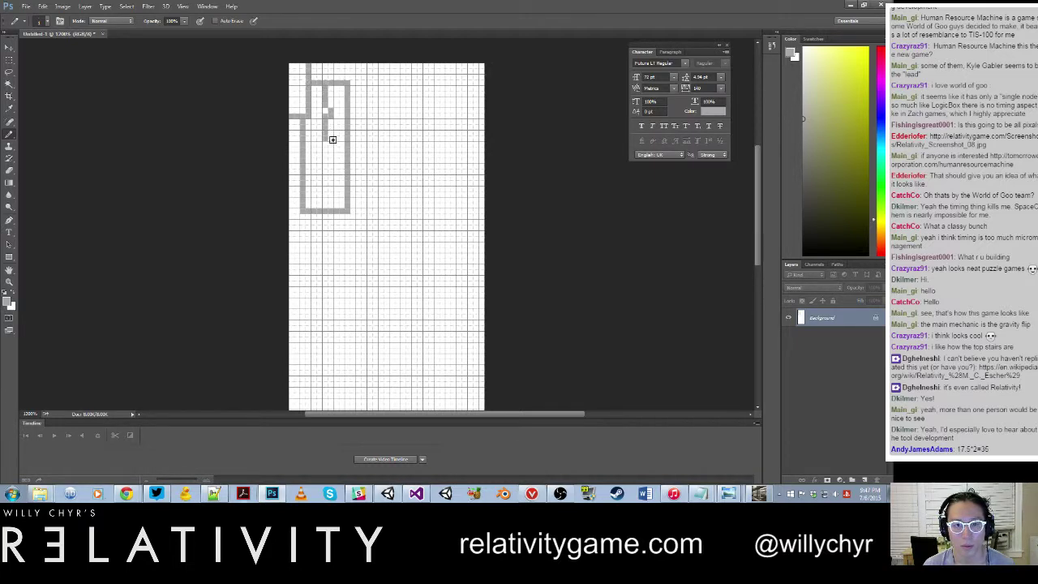
Pencil a narrow inner rectangle inside the upper right of the tall outline, replacing the uneven line drawn there.
key(ctrl+z)
drag(324, 84, 325, 146)
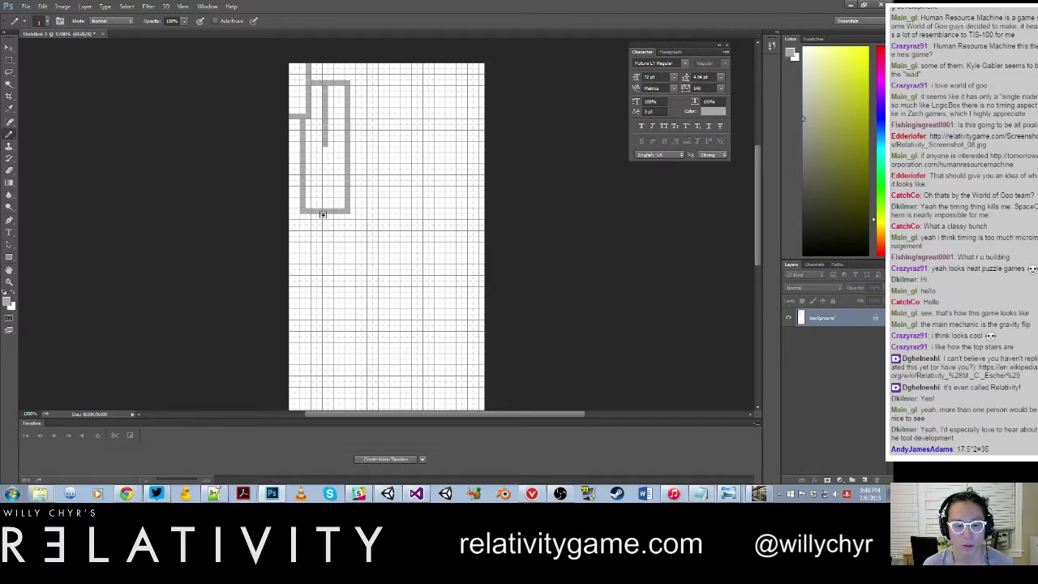
drag(326, 149, 348, 149)
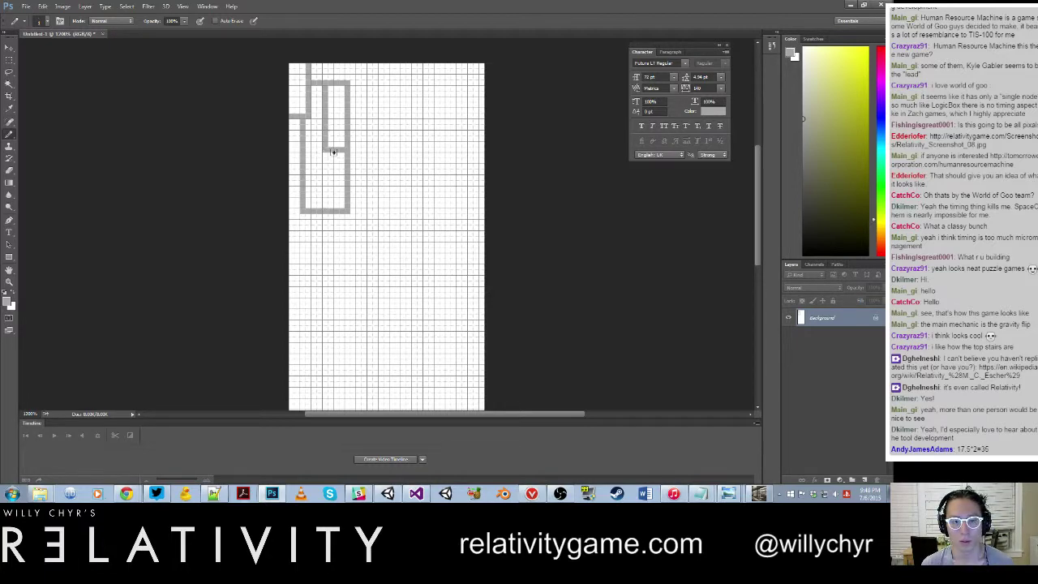
scroll(402, 134, down, 1)
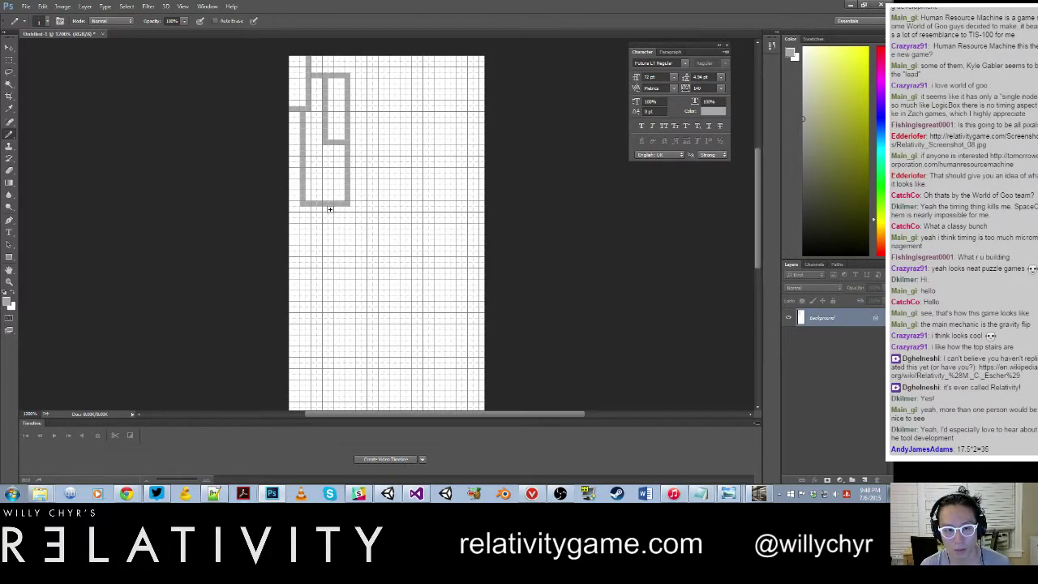
shift+drag(330, 210, 328, 267)
key(ctrl+z)
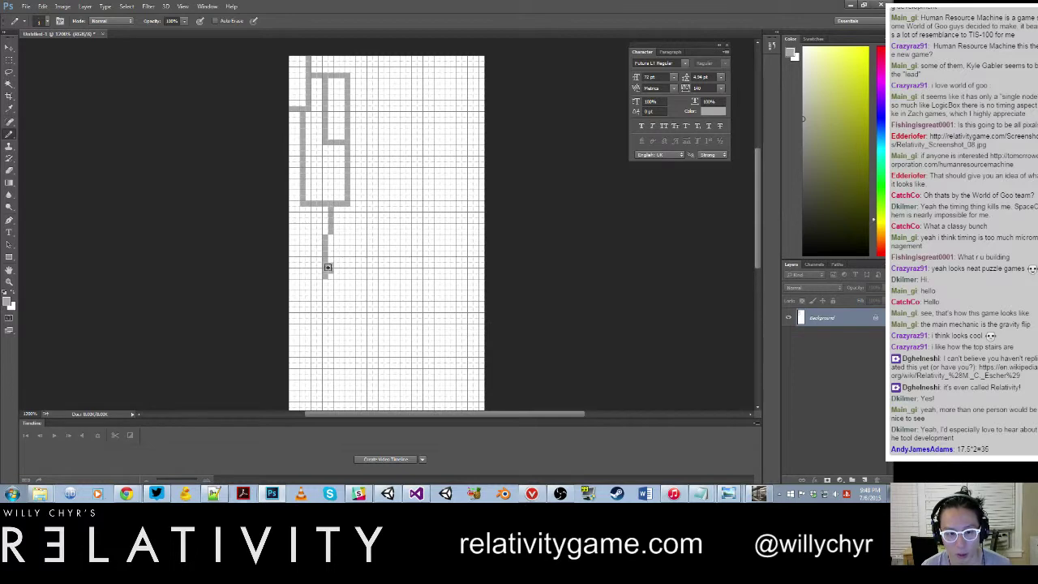
key(ctrl+z)
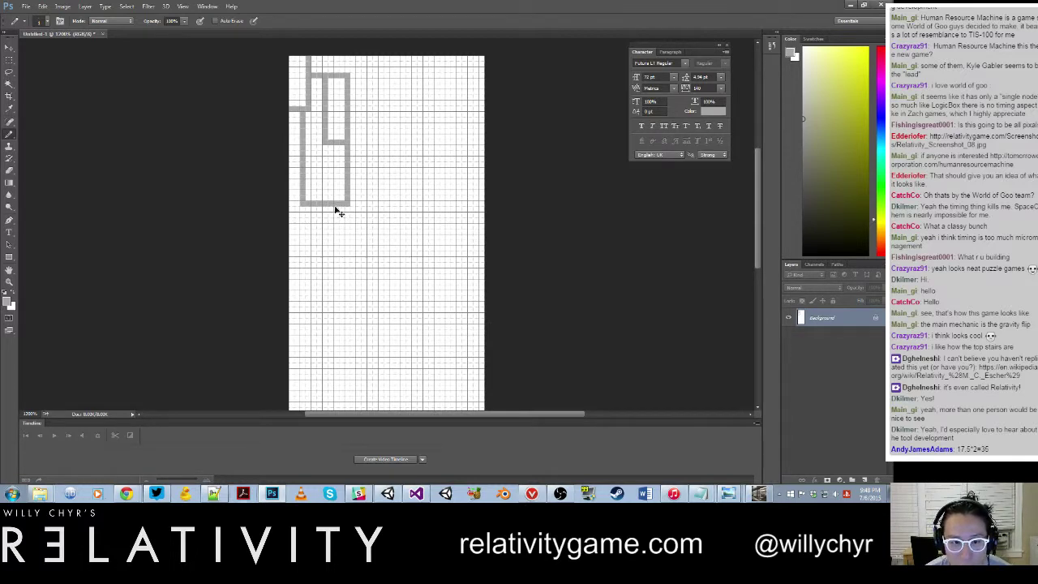
Pencil an L-shaped line from the tall outline's underside to the canvas's left edge, and add two small boxes with connector lines inside the shapes.
mouse_move(337, 208)
mouse_down()
mouse_move(337, 276)
mouse_move(274, 288)
mouse_up()
scroll(308, 194, down, 4)
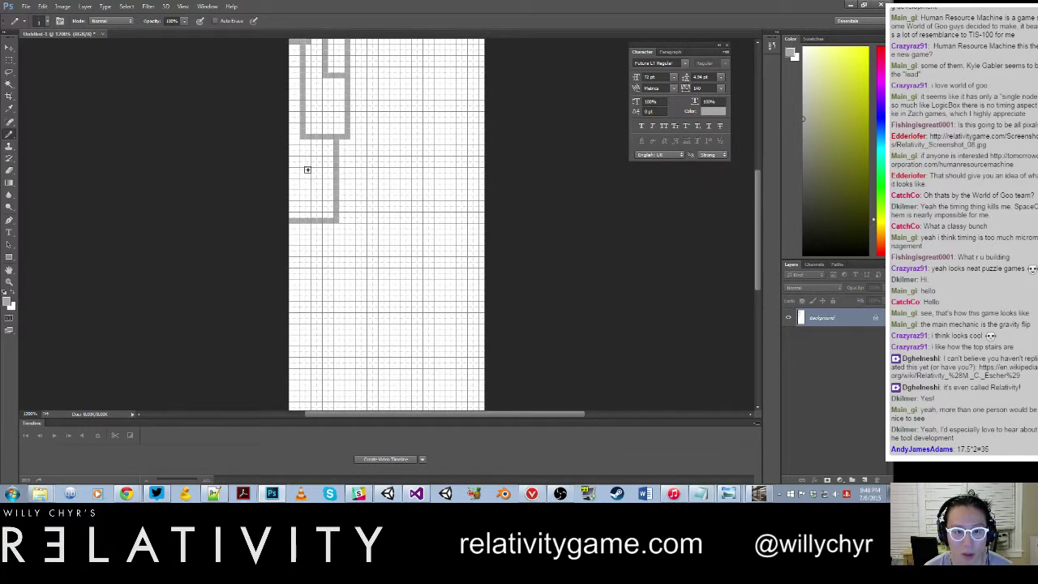
mouse_move(304, 171)
mouse_down()
mouse_move(304, 197)
mouse_move(320, 197)
mouse_move(319, 173)
mouse_move(304, 169)
mouse_move(315, 137)
mouse_move(320, 160)
mouse_move(332, 150)
mouse_move(327, 171)
mouse_up()
scroll(308, 154, up, 3)
scroll(398, 153, up, 2)
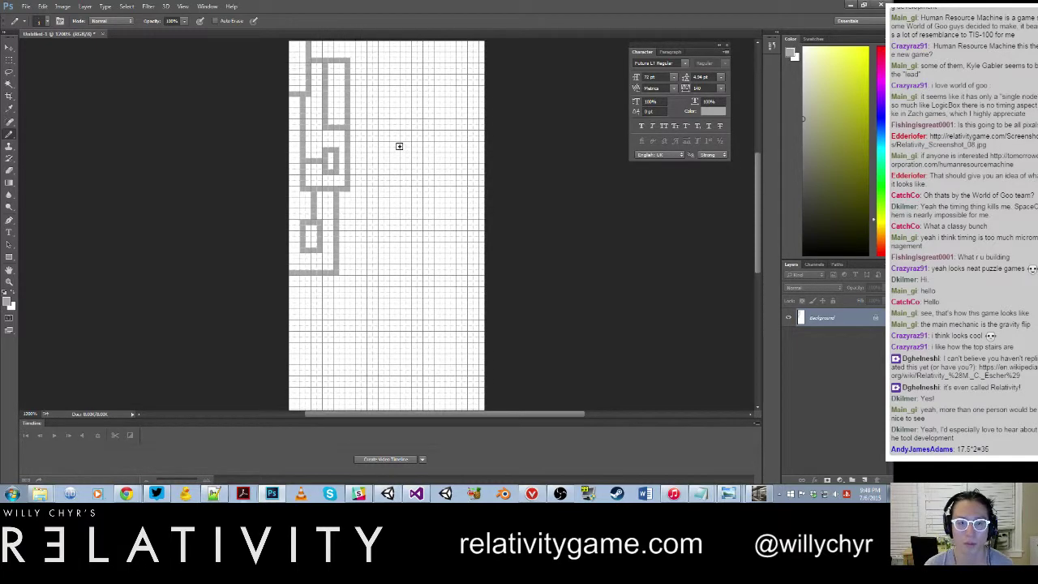
Select the whole line pattern with a rectangular marquee and copy it to a new layer.
scroll(397, 127, down, 4)
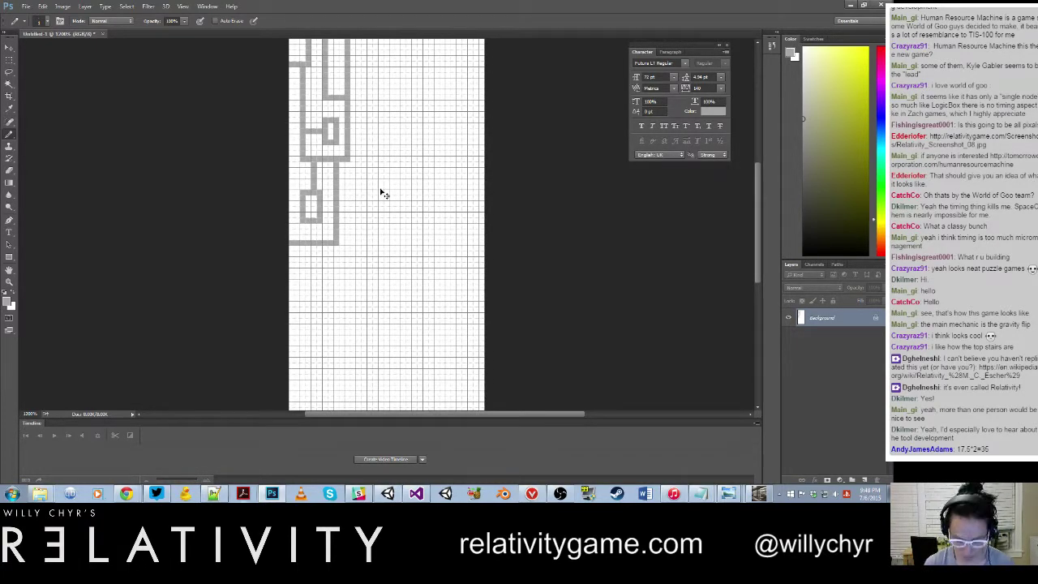
key(ctrl+minus)
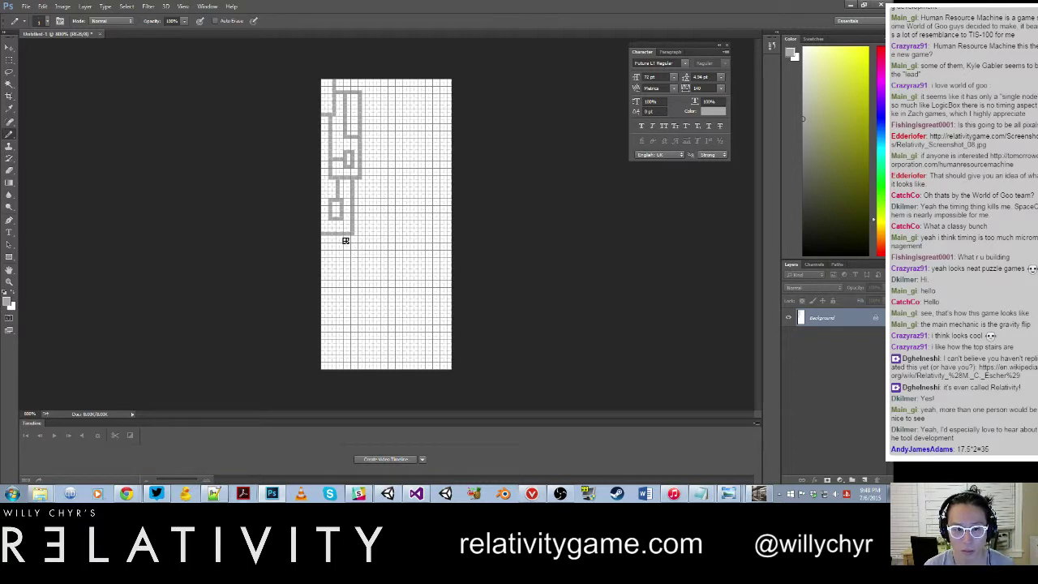
click(9, 59)
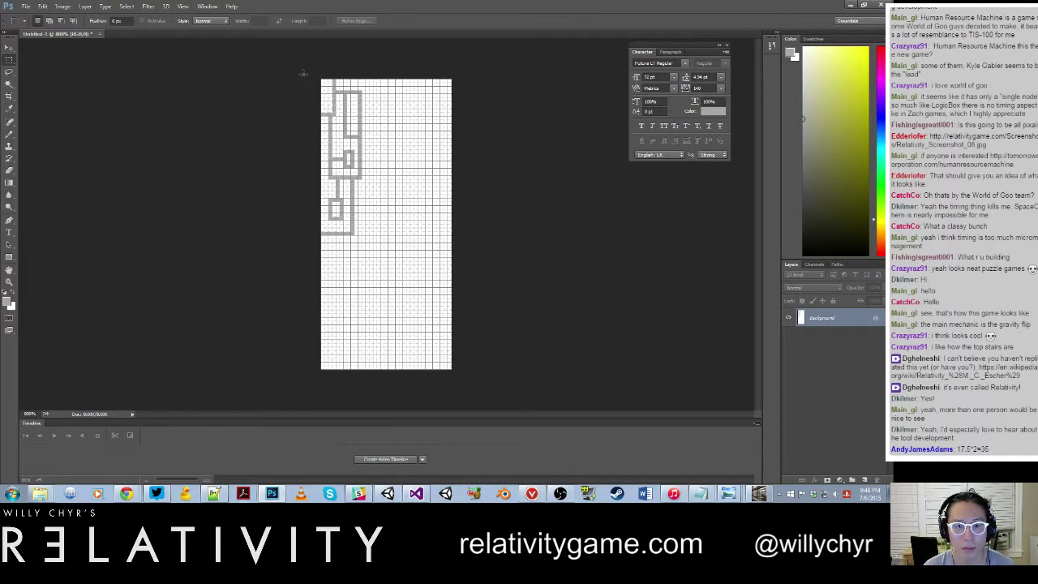
drag(302, 73, 366, 235)
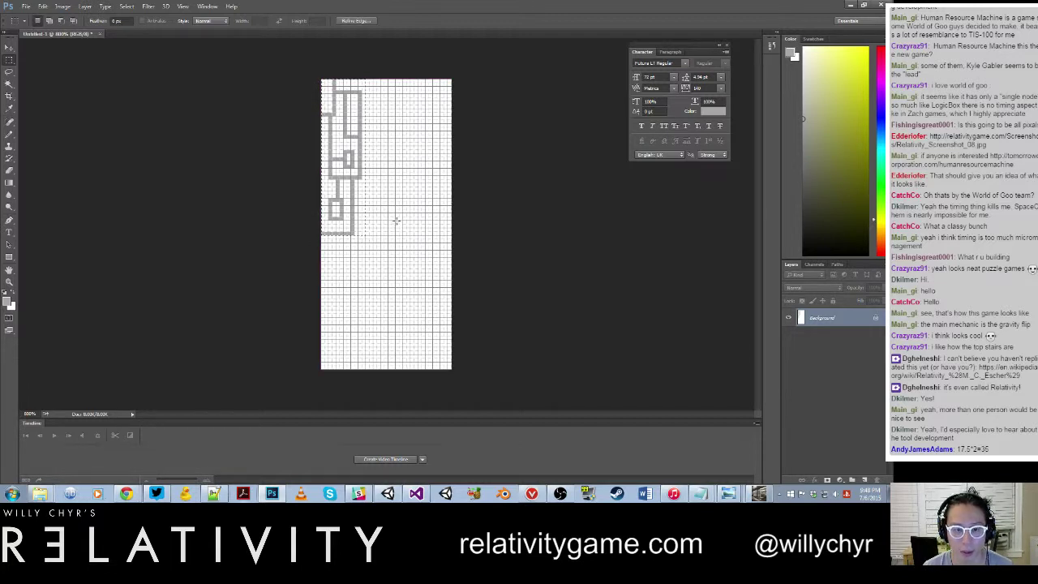
key(ctrl+j)
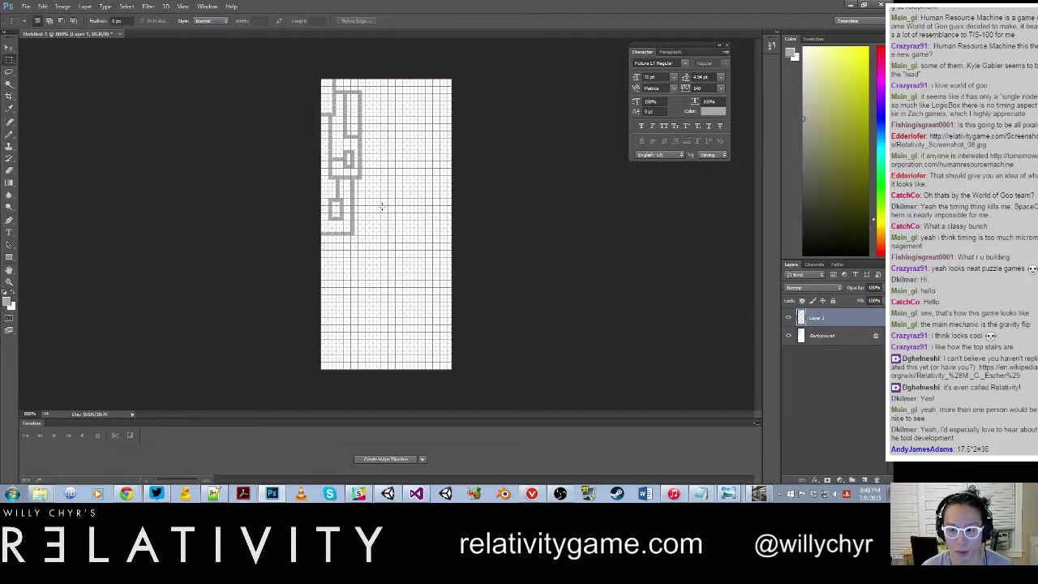
Move the copied pattern down and to the right of the original, and rotate it about 180 degrees.
key(v)
drag(363, 176, 417, 231)
key(ctrl+t)
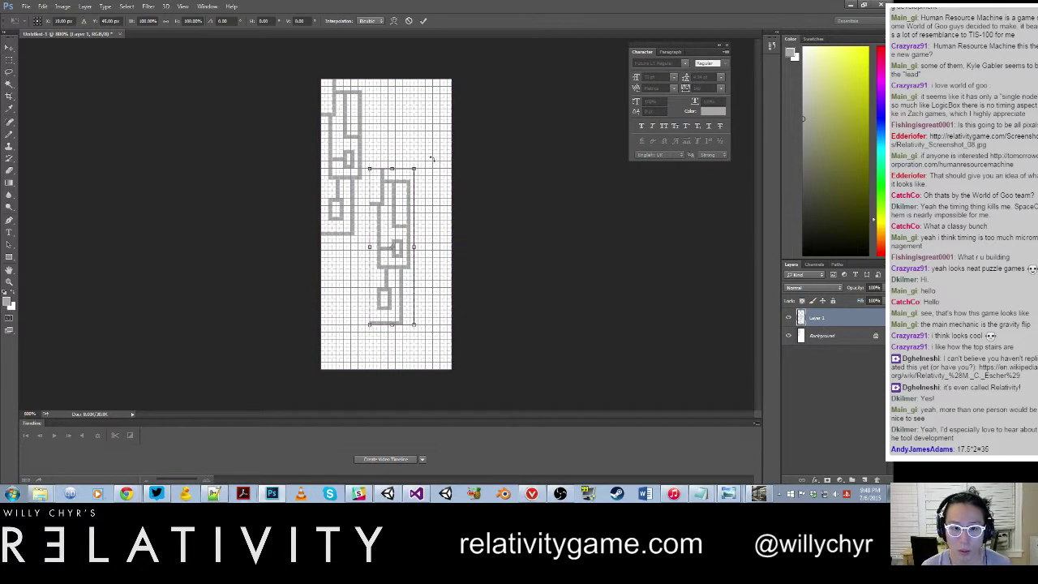
drag(434, 159, 305, 438)
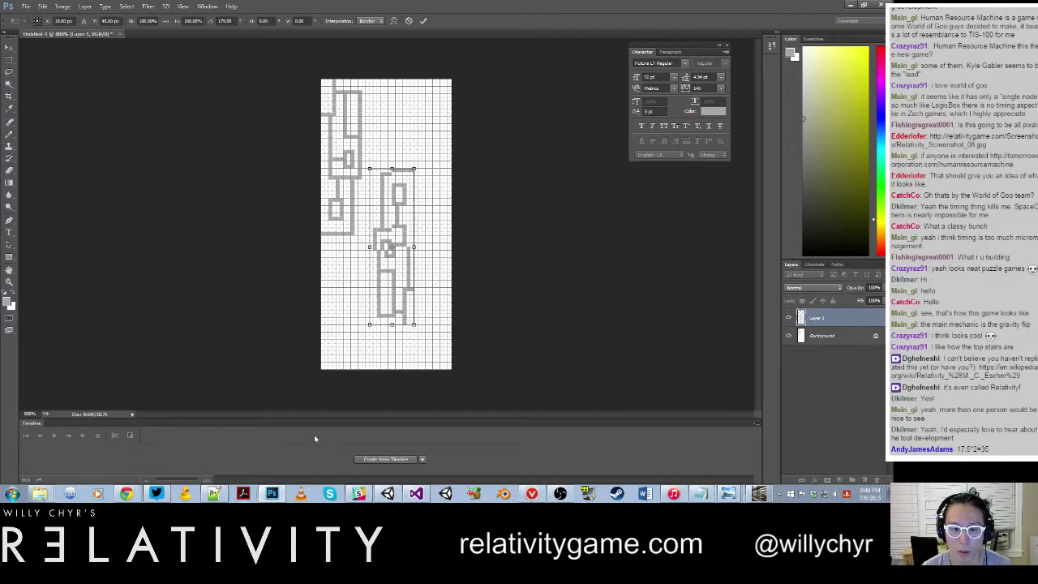
key(Return)
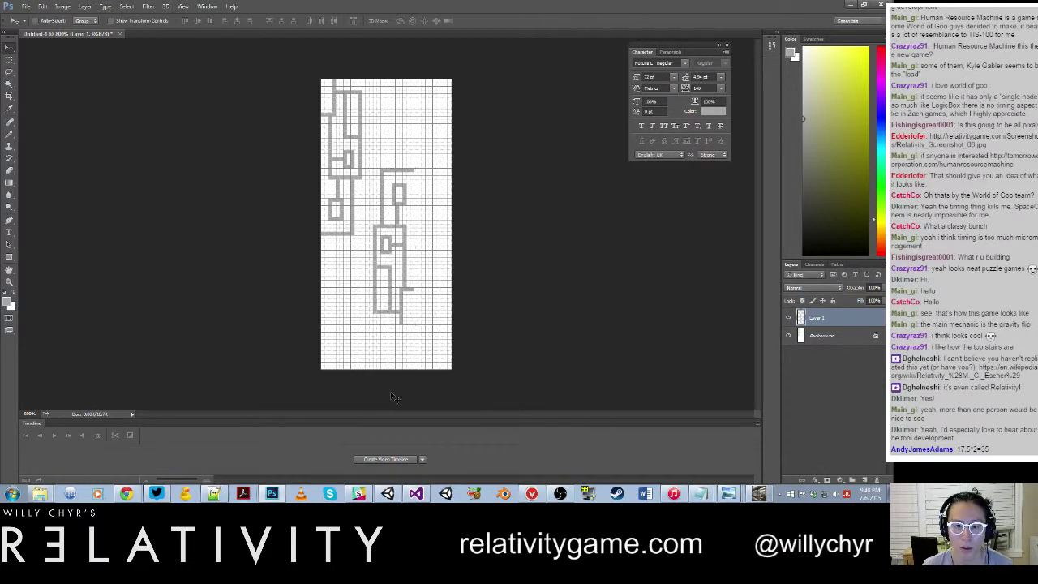
Undo the copied pattern's rotation and move, and leave free transform without altering the layer.
drag(406, 294, 427, 222)
key(shift+Left)
key(shift+Left)
key(shift+Left)
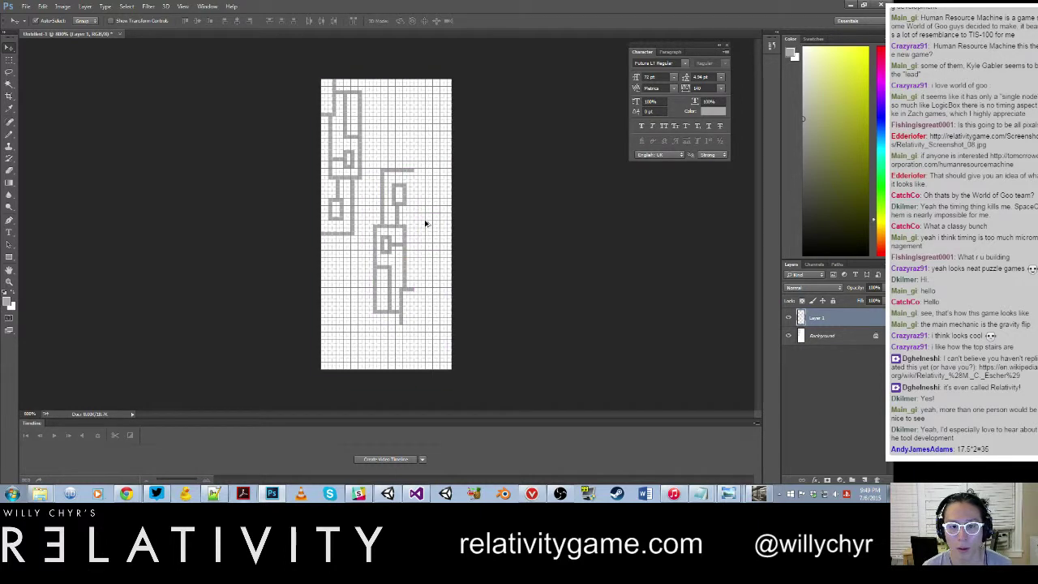
key(ctrl+t)
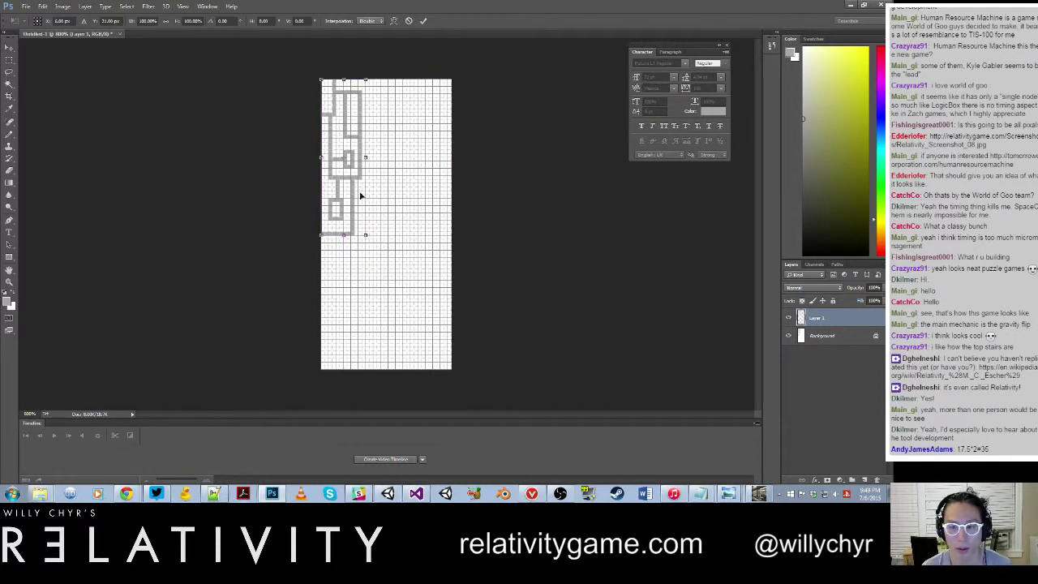
key(Return)
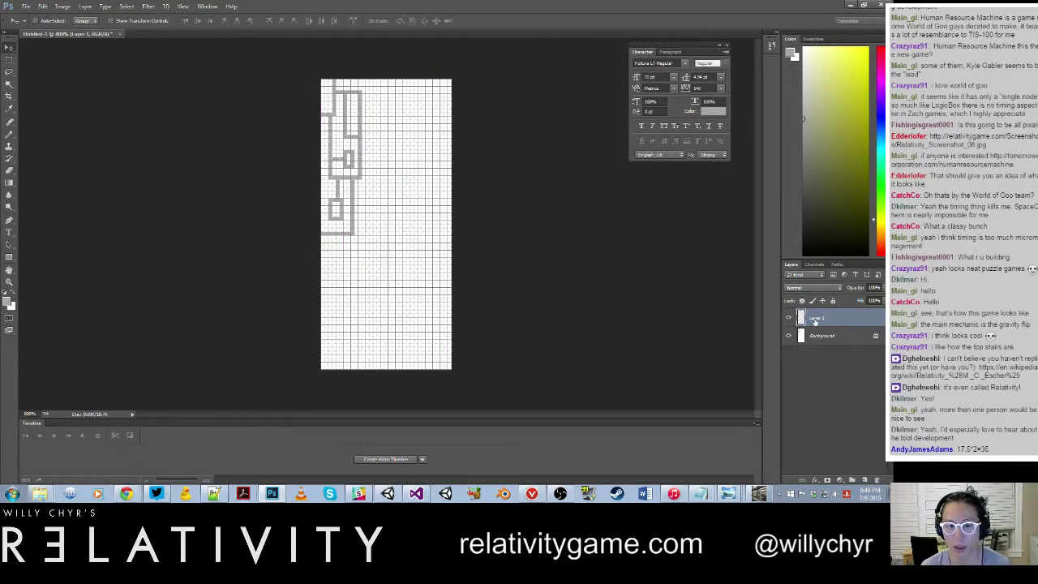
Duplicate the layer holding the grey line pattern within the same document.
right_click(815, 322)
click(738, 100)
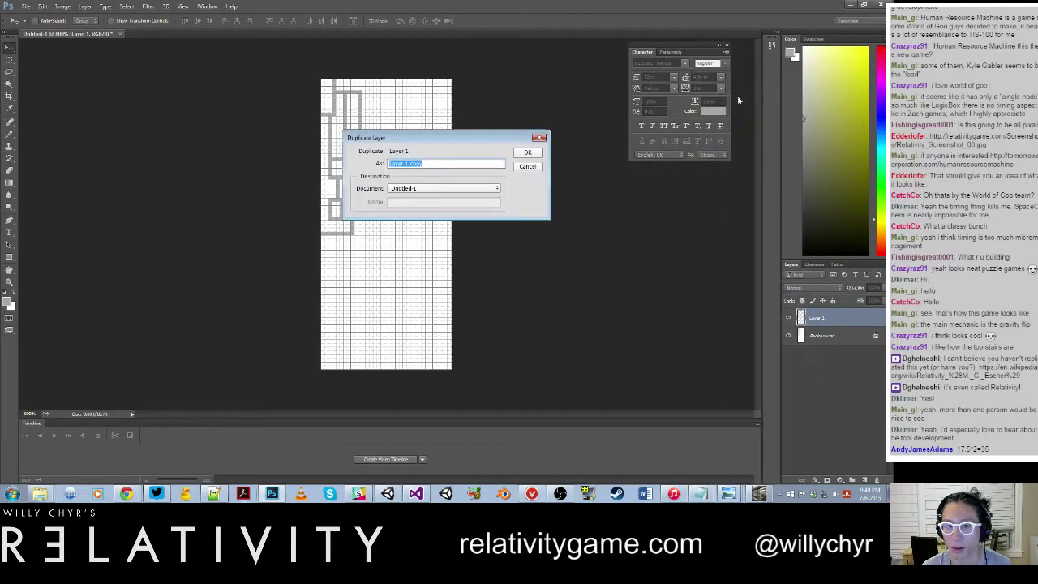
click(533, 152)
Try to mirror the duplicated pattern by stretching it horizontally past its right edge, and undo the transform.
key(ctrl+t)
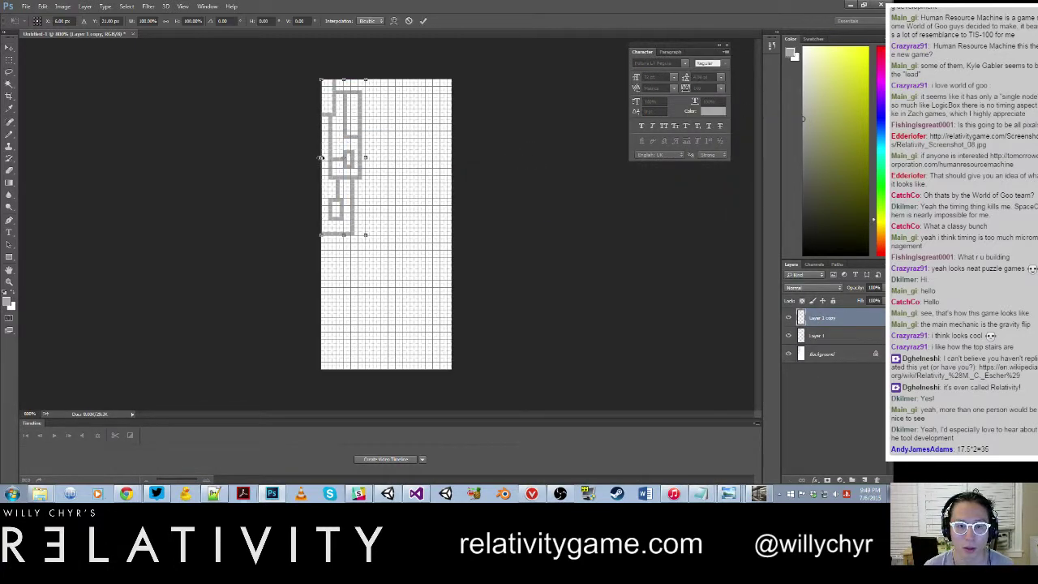
drag(321, 157, 419, 158)
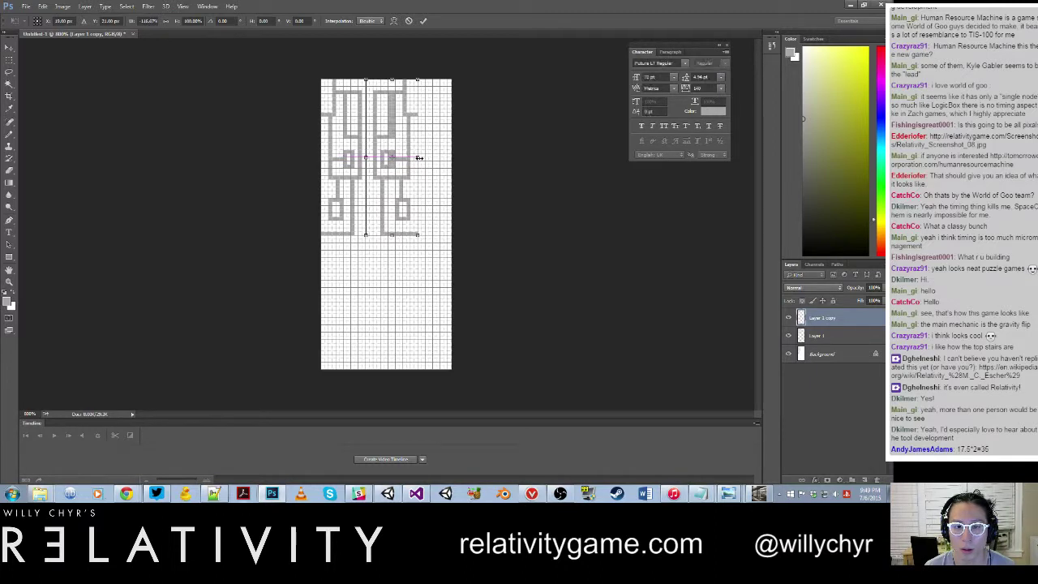
key(Return)
key(ctrl+z)
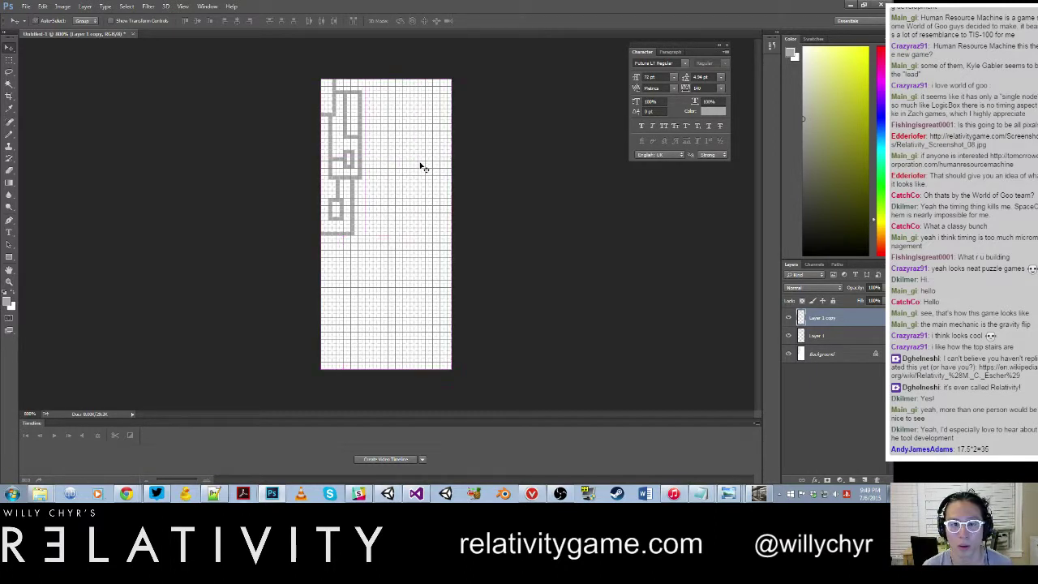
key(ctrl+t)
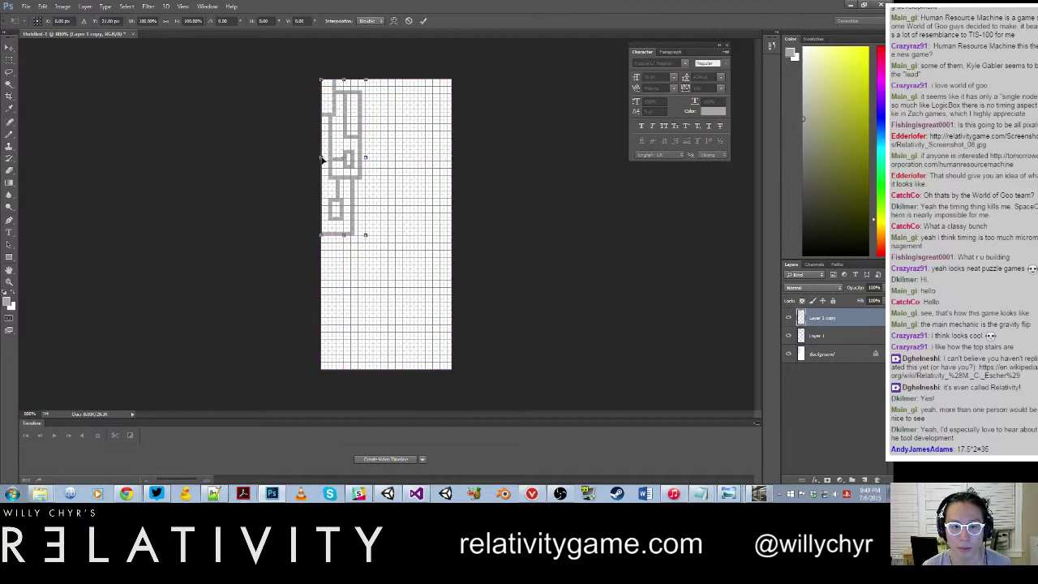
click(62, 8)
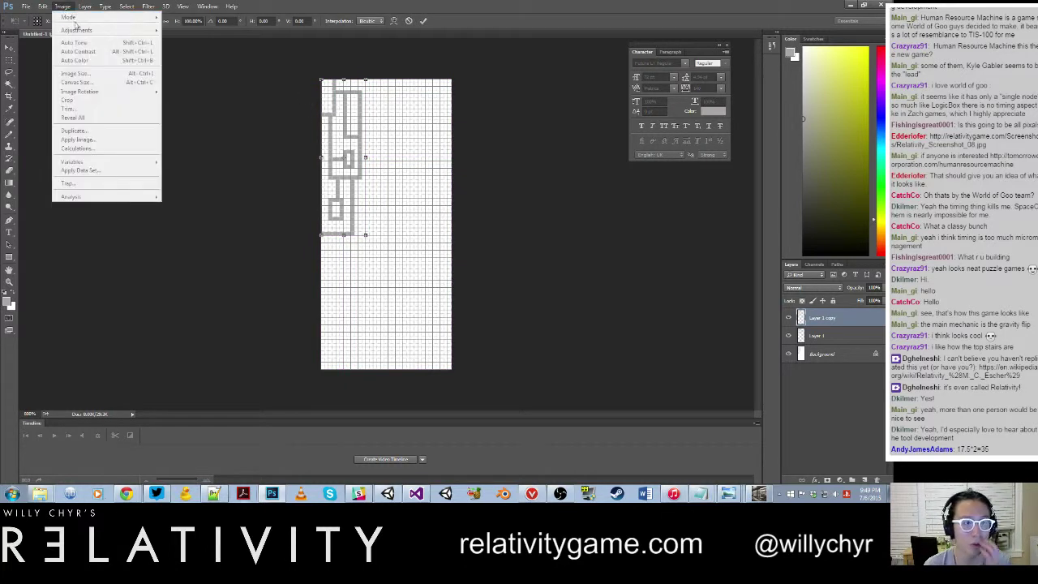
mouse_move(85, 7)
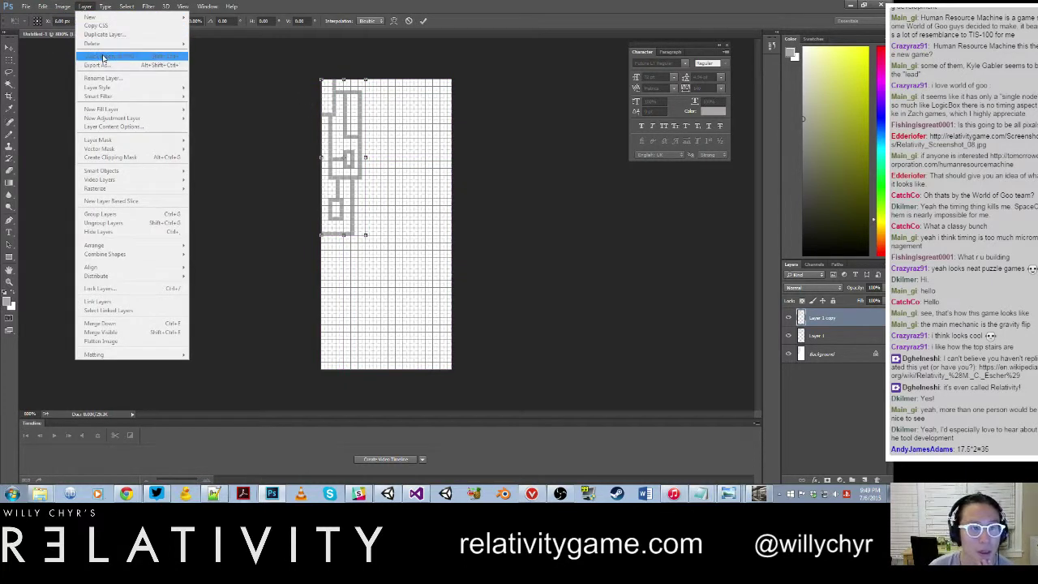
click(726, 304)
key(Escape)
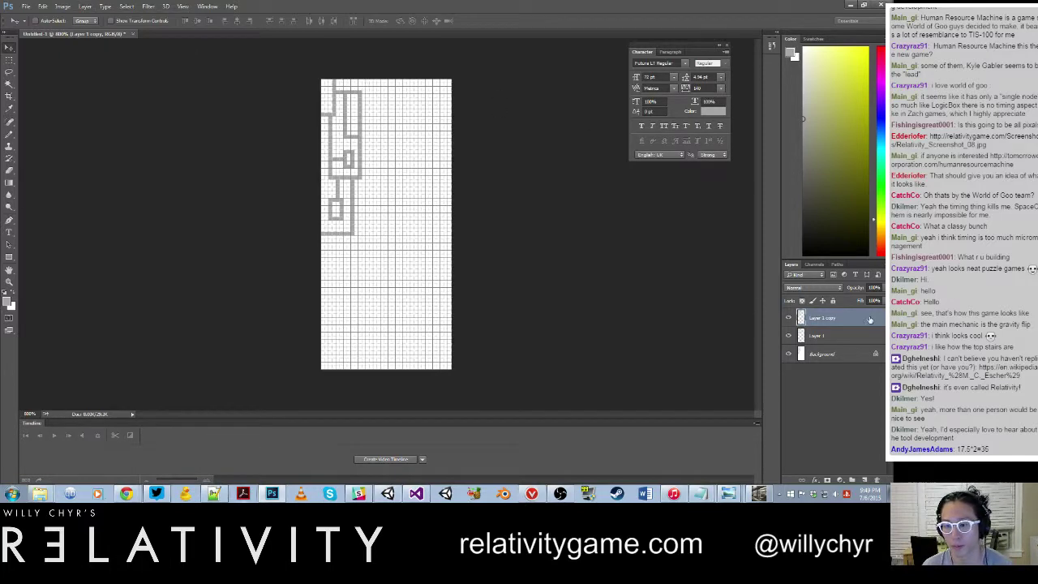
click(85, 6)
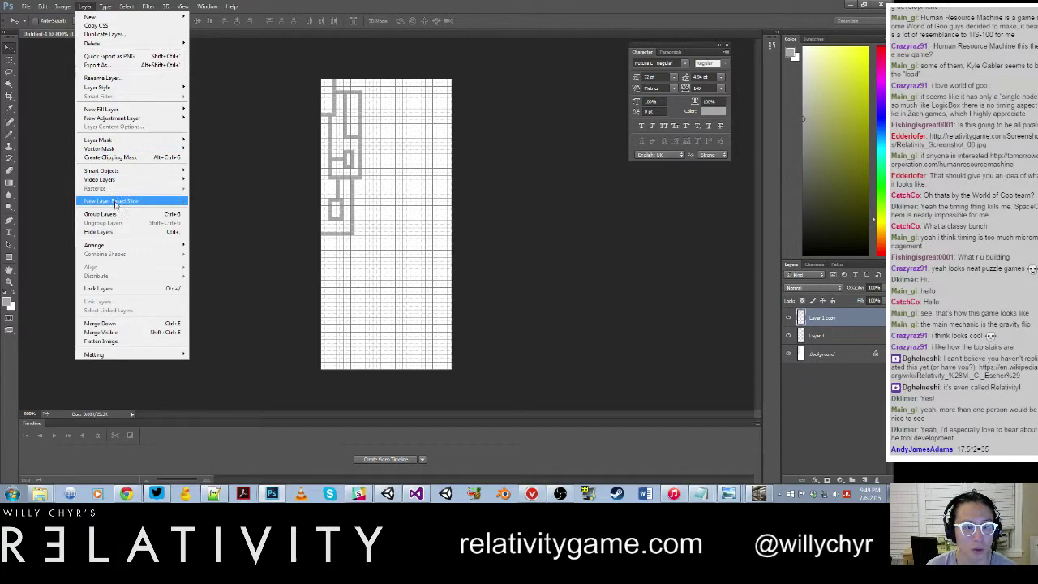
click(93, 5)
click(88, 7)
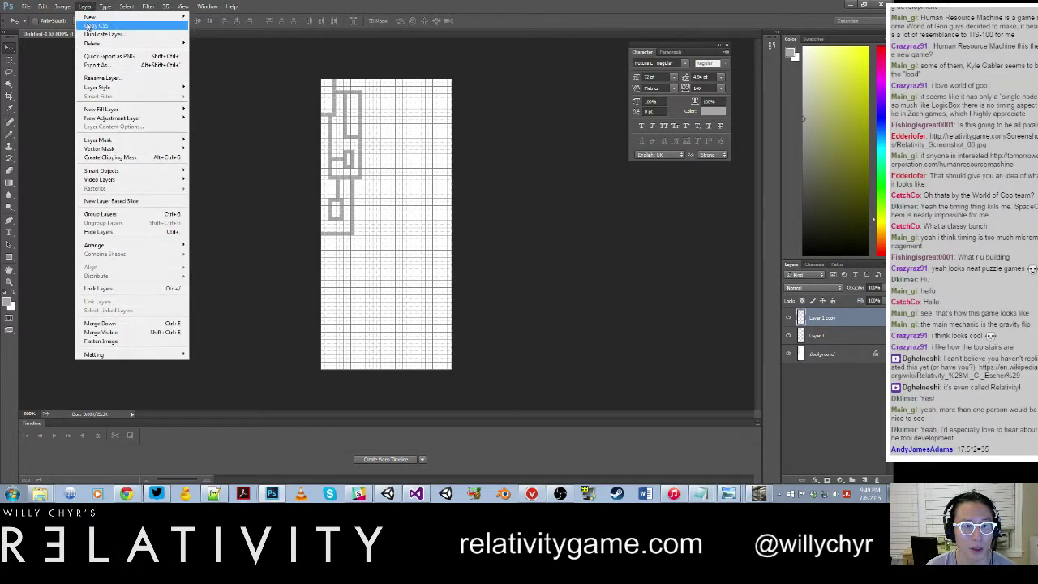
click(81, 6)
click(63, 6)
click(69, 6)
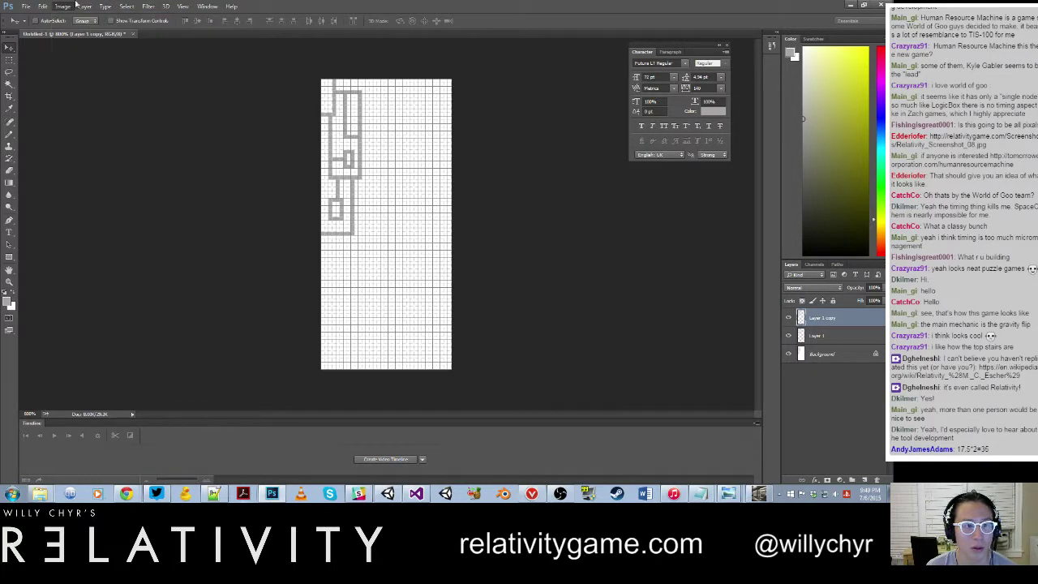
click(85, 6)
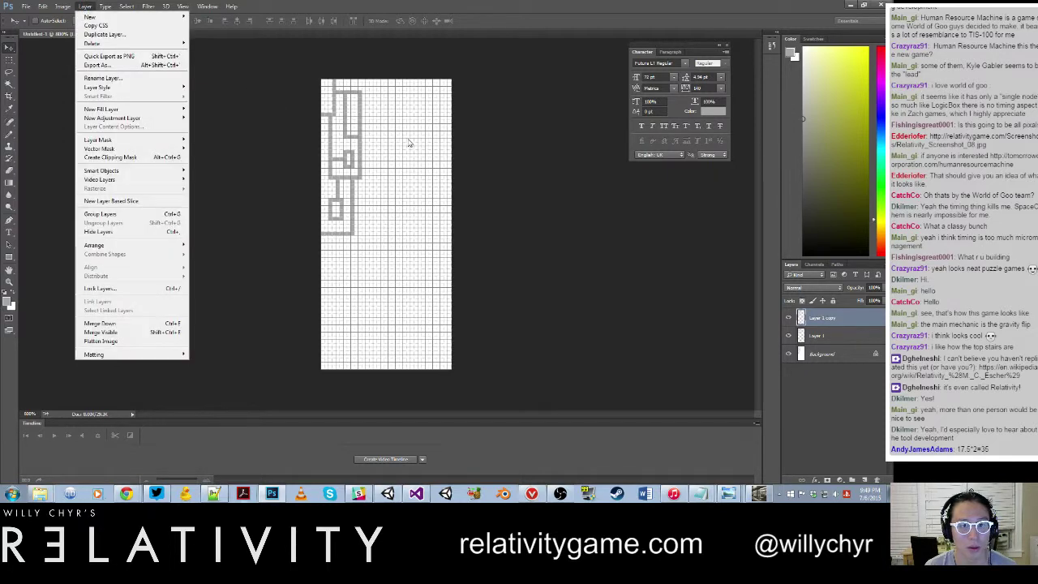
click(353, 137)
Flip the duplicated pattern horizontally and move it level with the original against the canvas's right edge.
key(ctrl+t)
right_click(345, 135)
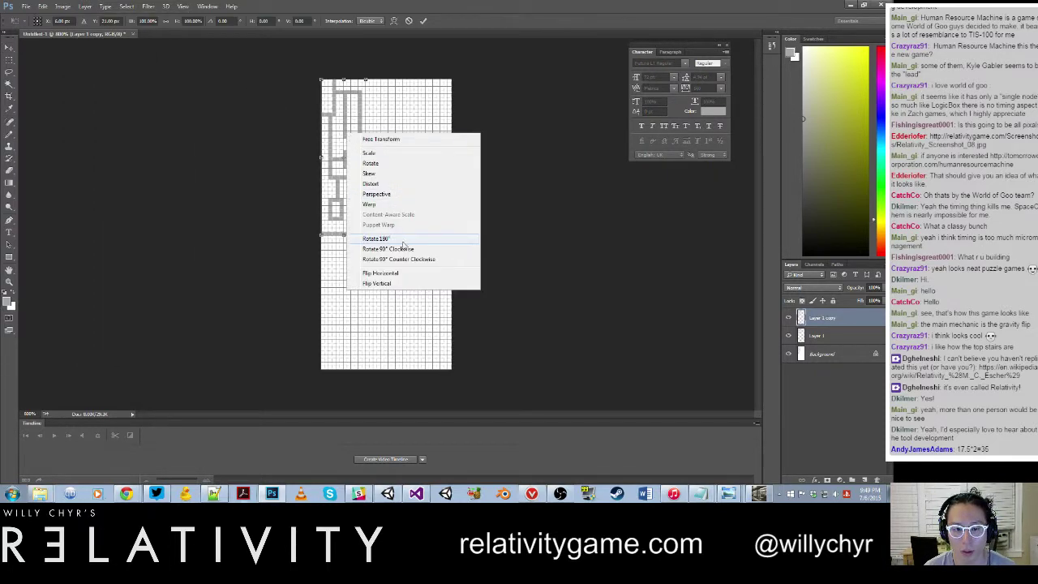
click(399, 274)
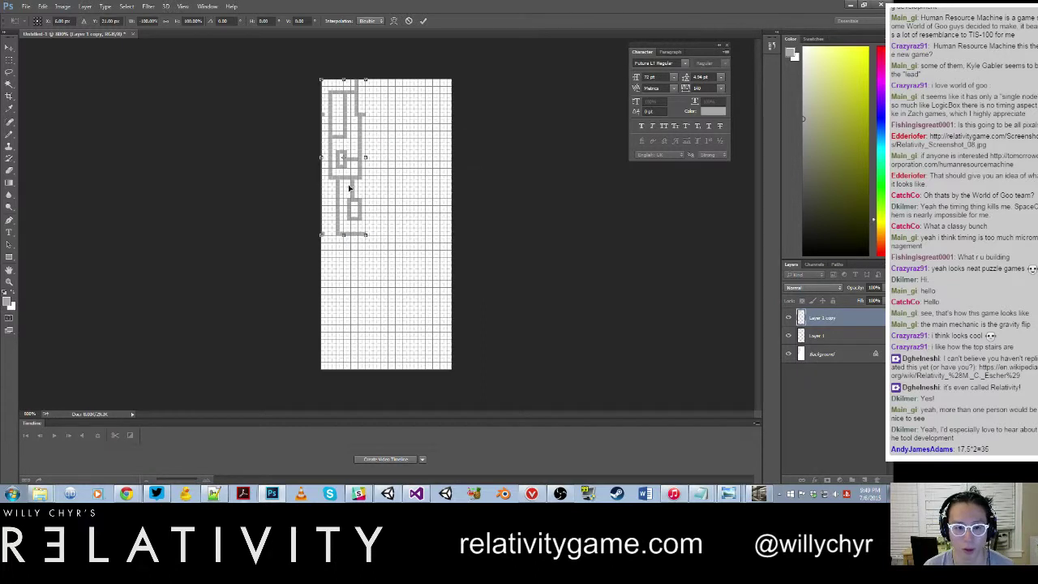
drag(349, 188, 432, 188)
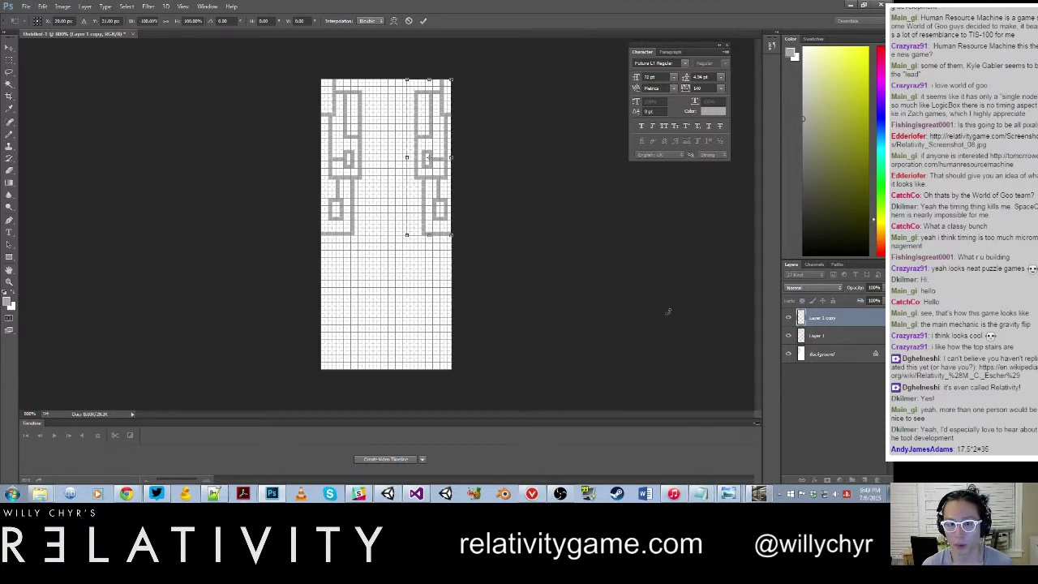
key(Return)
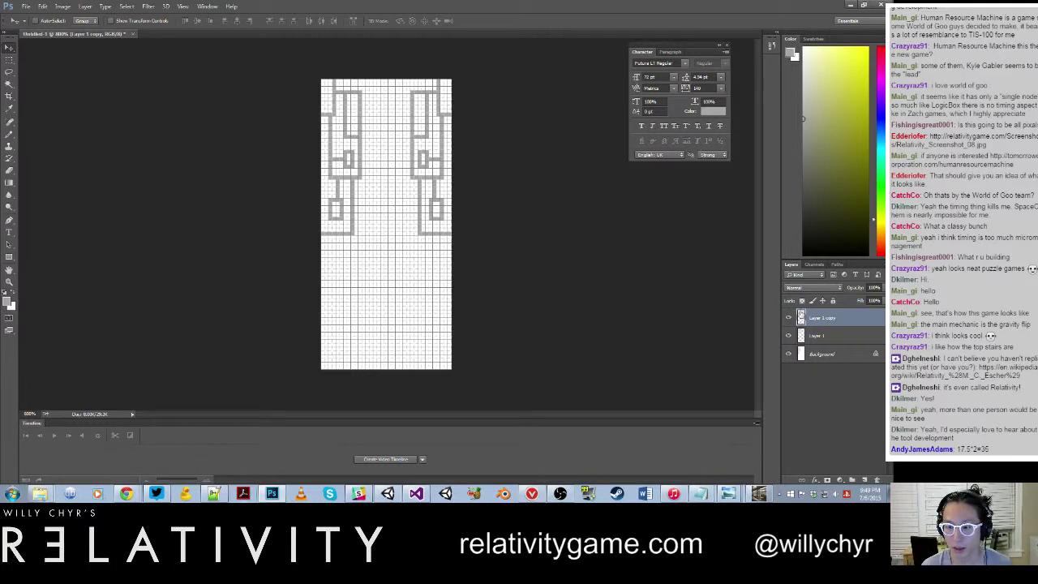
Duplicate the mirrored pattern's layer and move the duplicate down into the lower half of the canvas.
right_click(815, 317)
click(718, 96)
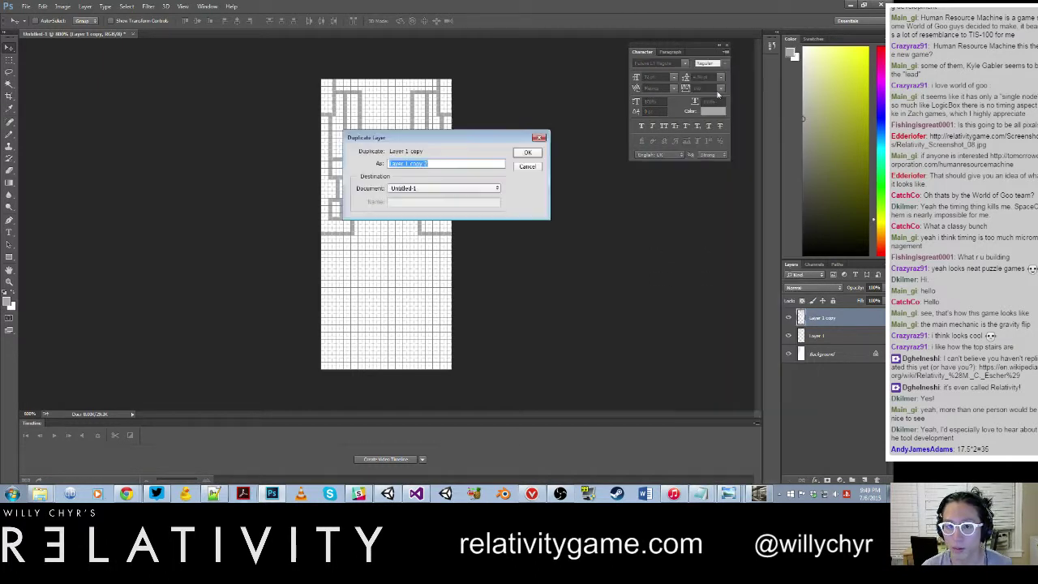
click(525, 153)
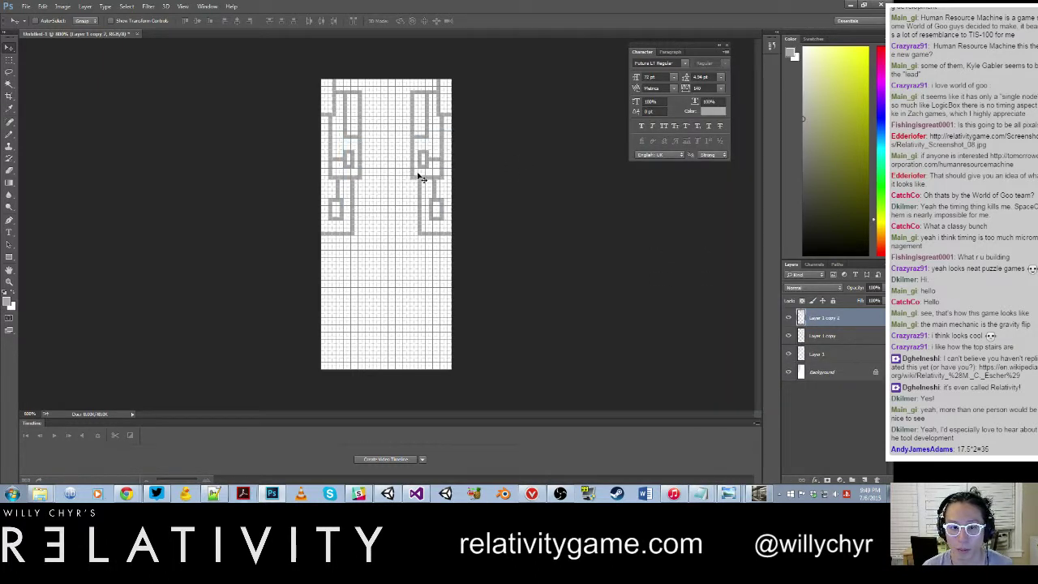
drag(418, 176, 369, 330)
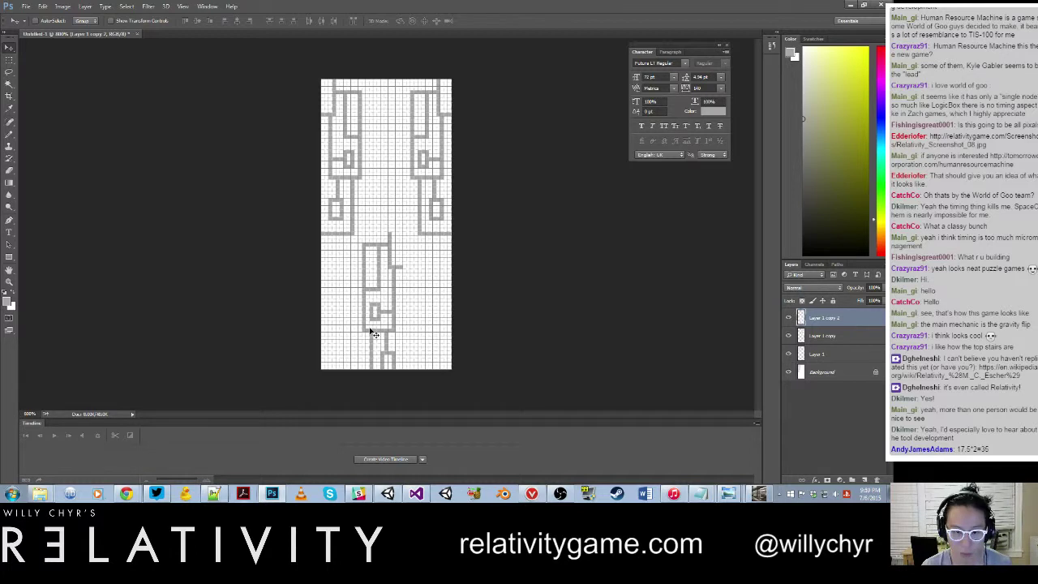
Flip the lower copy vertically and place it against the canvas's right edge, leaving a small gap below the upper-right pattern.
right_click(831, 319)
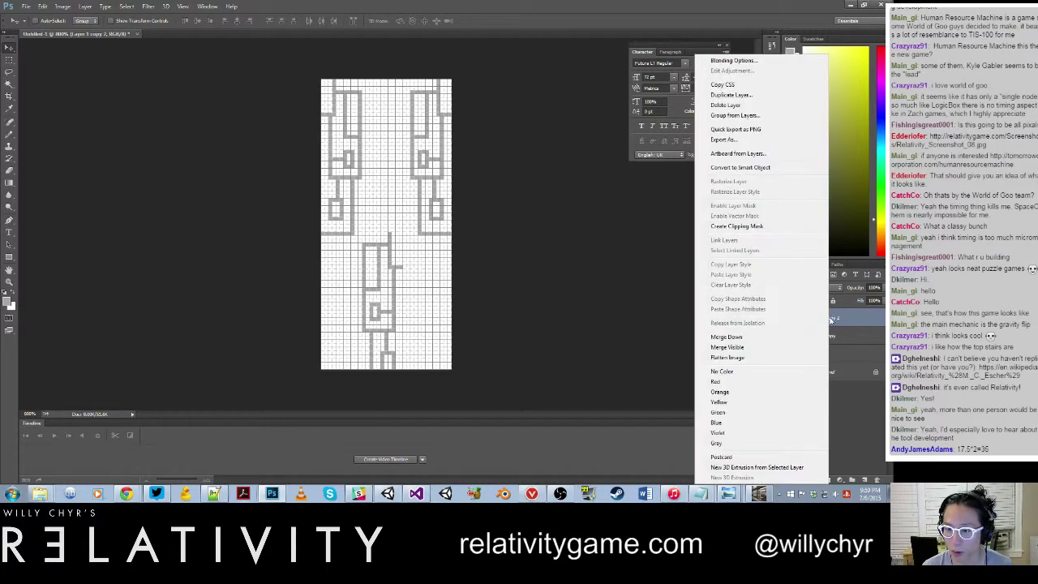
key(Escape)
key(ctrl+t)
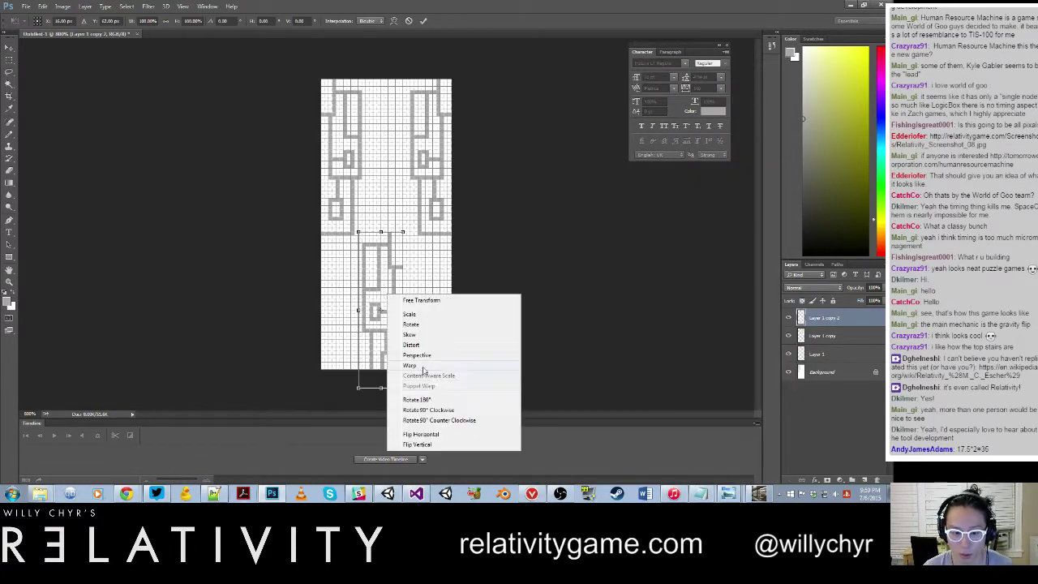
right_click(388, 297)
click(436, 435)
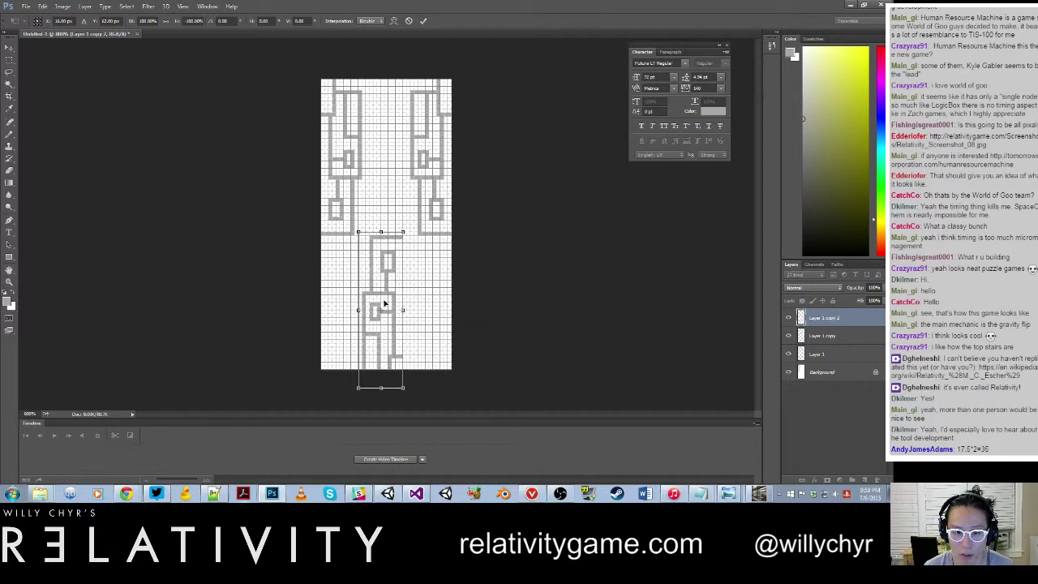
drag(392, 302, 443, 320)
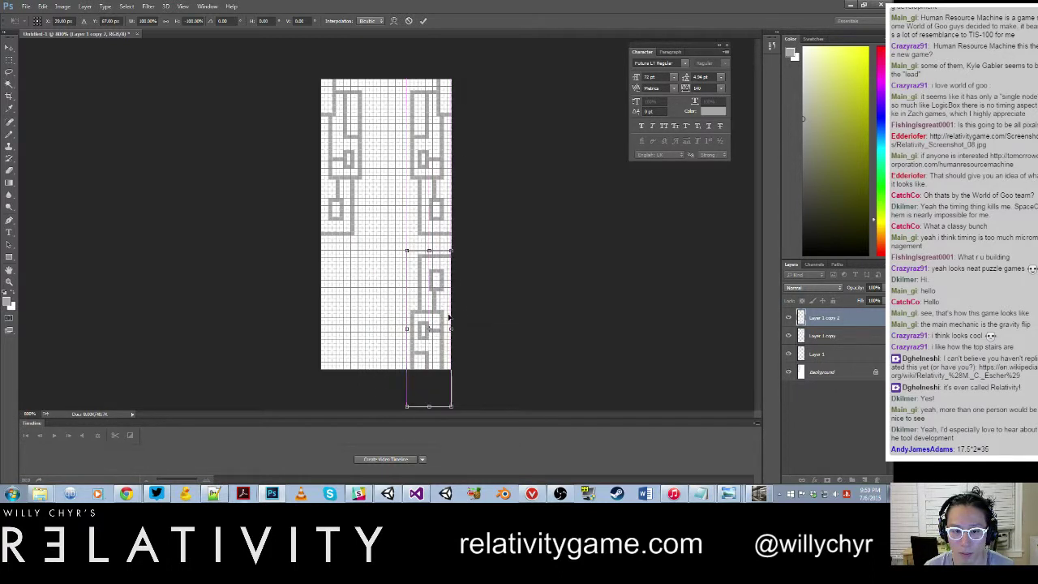
key(Return)
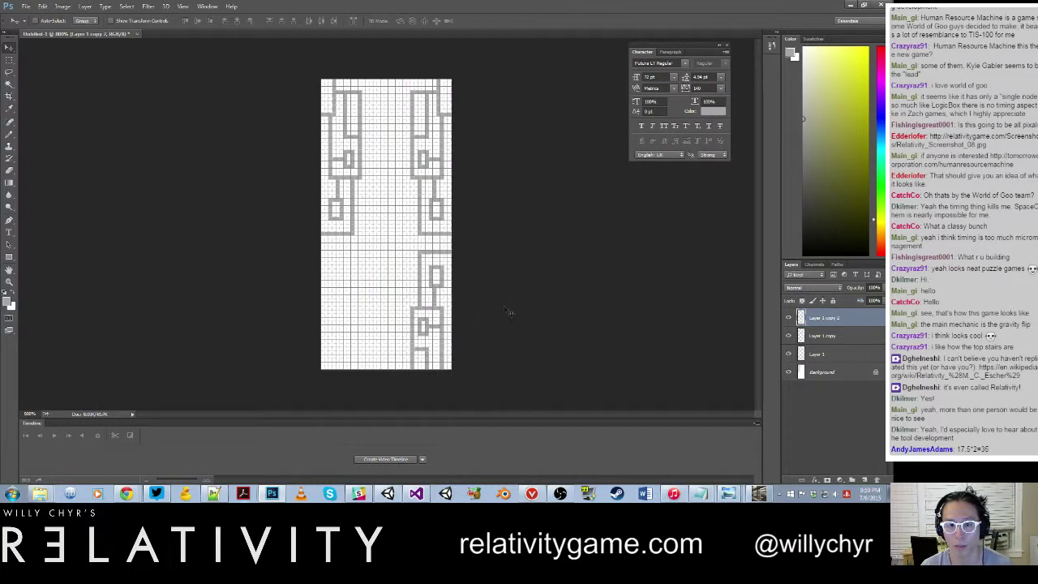
Duplicate the layer of the vertically flipped lower-right pattern within the same document.
right_click(836, 318)
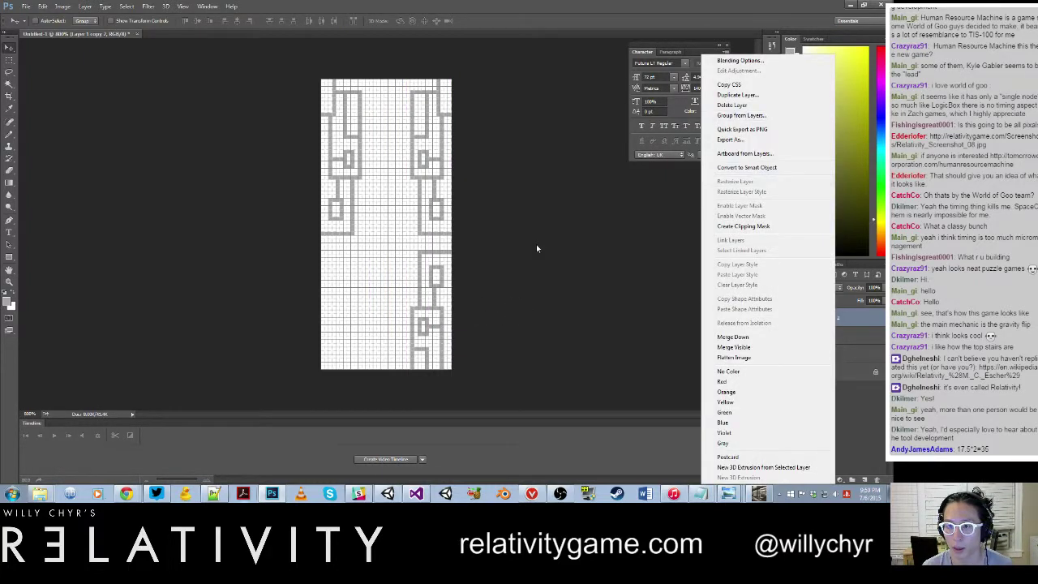
click(732, 100)
click(526, 152)
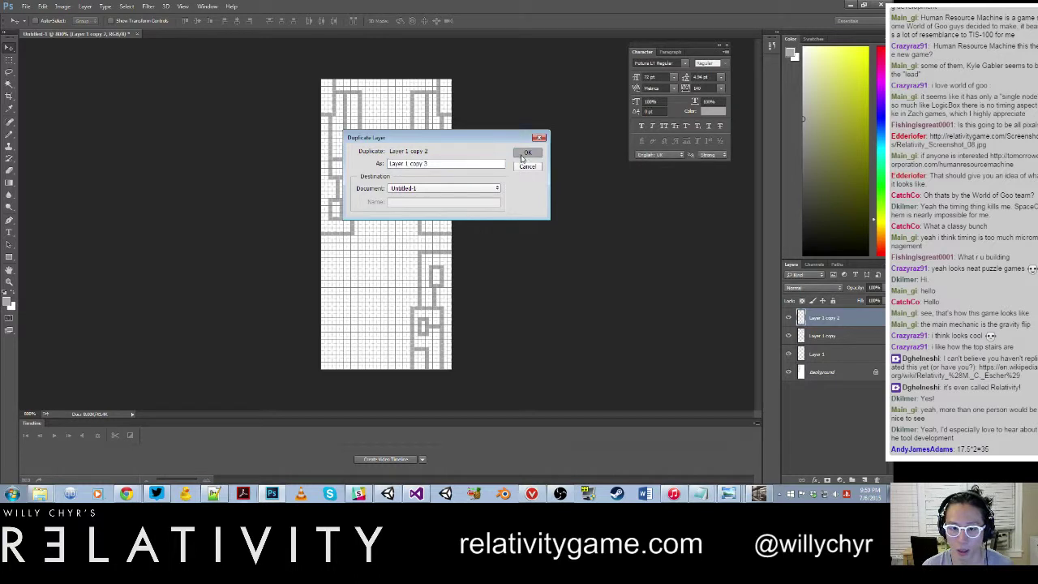
Flip the new lower copy horizontally and move it across to the canvas's left edge, level with the lower-right pattern.
key(ctrl+t)
right_click(428, 316)
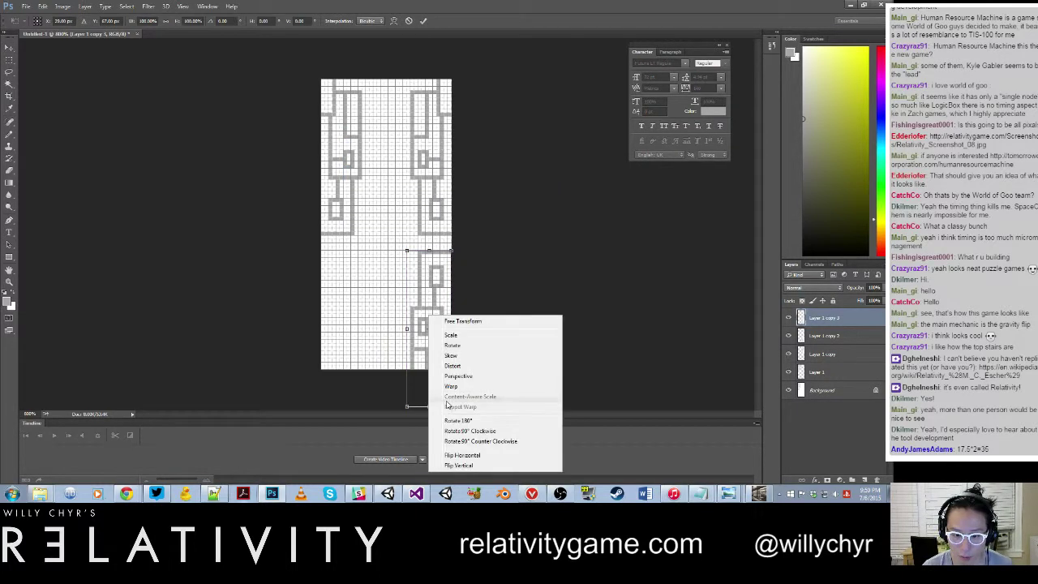
click(467, 452)
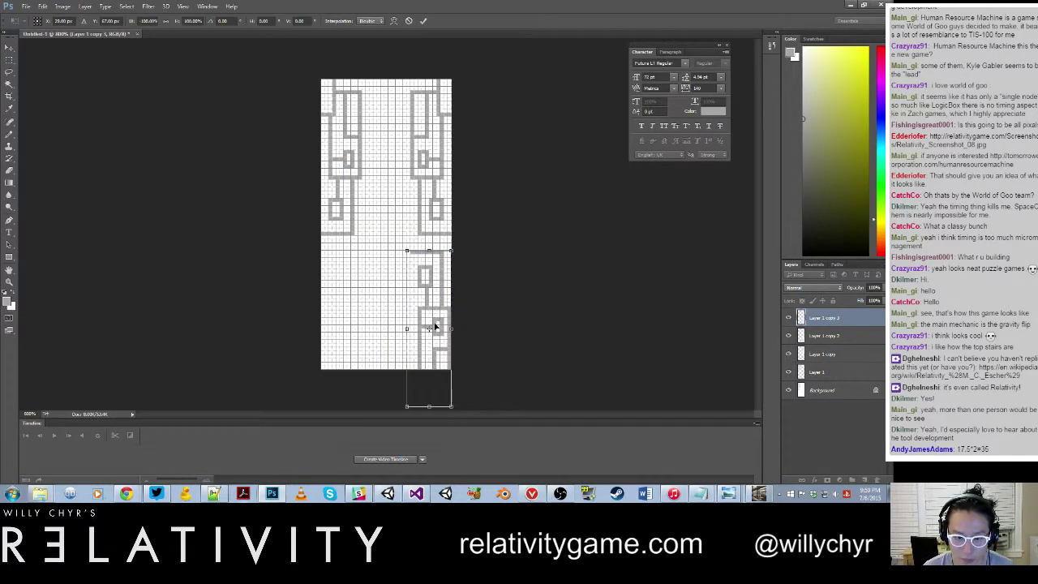
drag(436, 326, 347, 327)
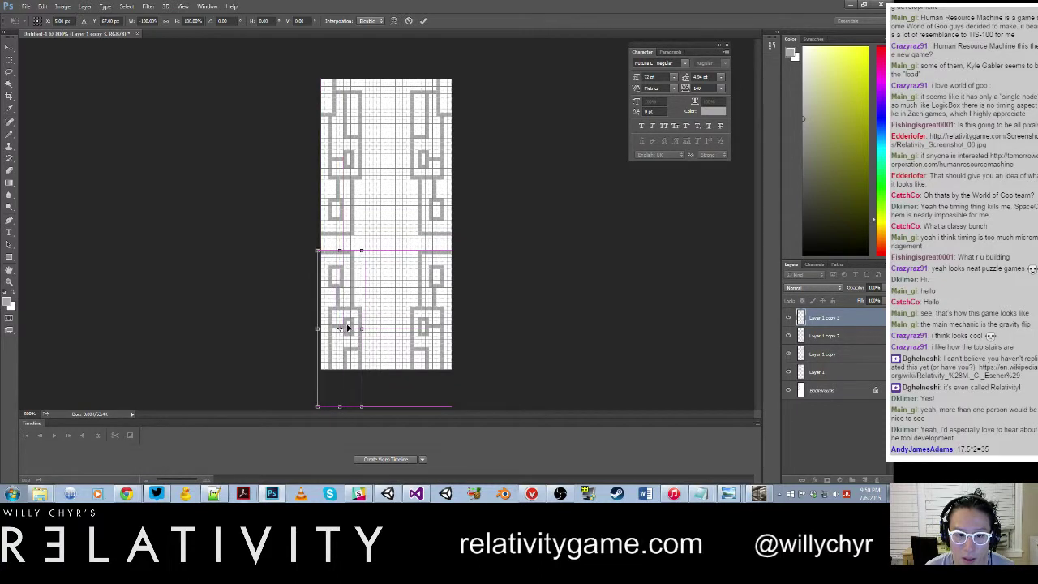
key(Return)
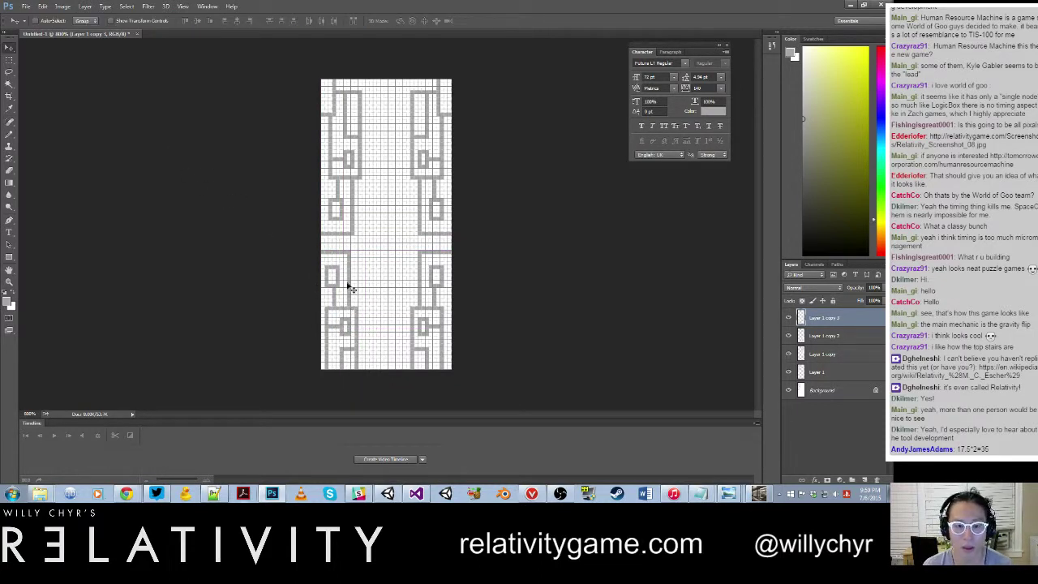
Pencil a horizontal line joining the two upper tall outlines, and undo the small L-shaped line tried above it.
click(11, 135)
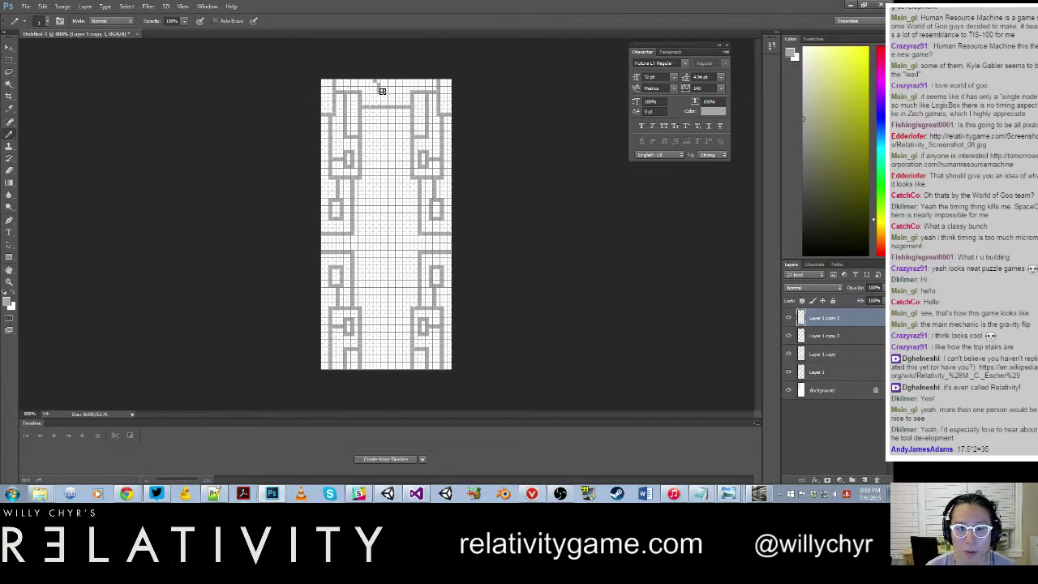
mouse_move(377, 85)
mouse_down()
mouse_move(376, 97)
mouse_move(393, 97)
mouse_up()
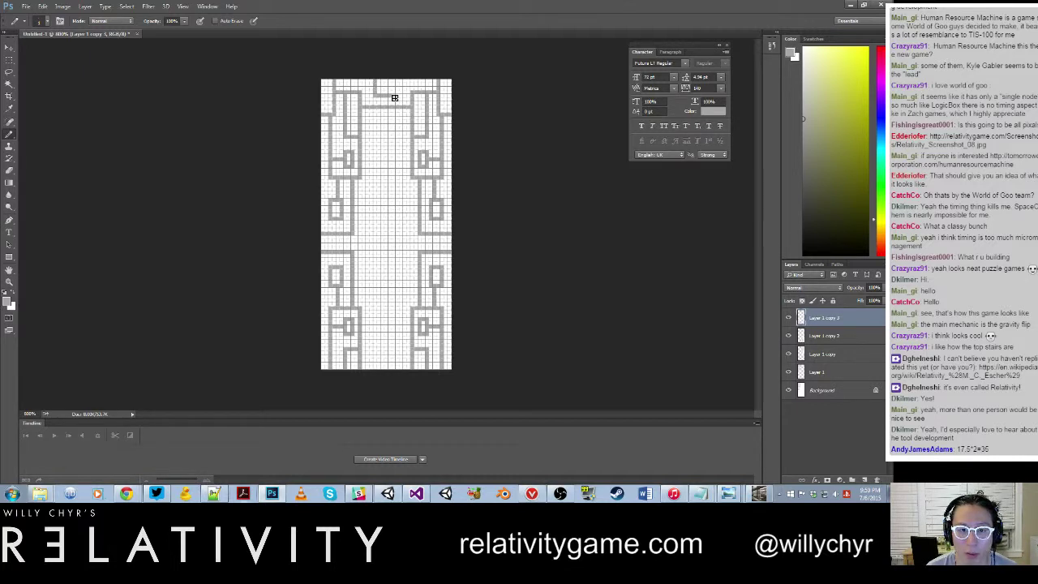
key(ctrl+z)
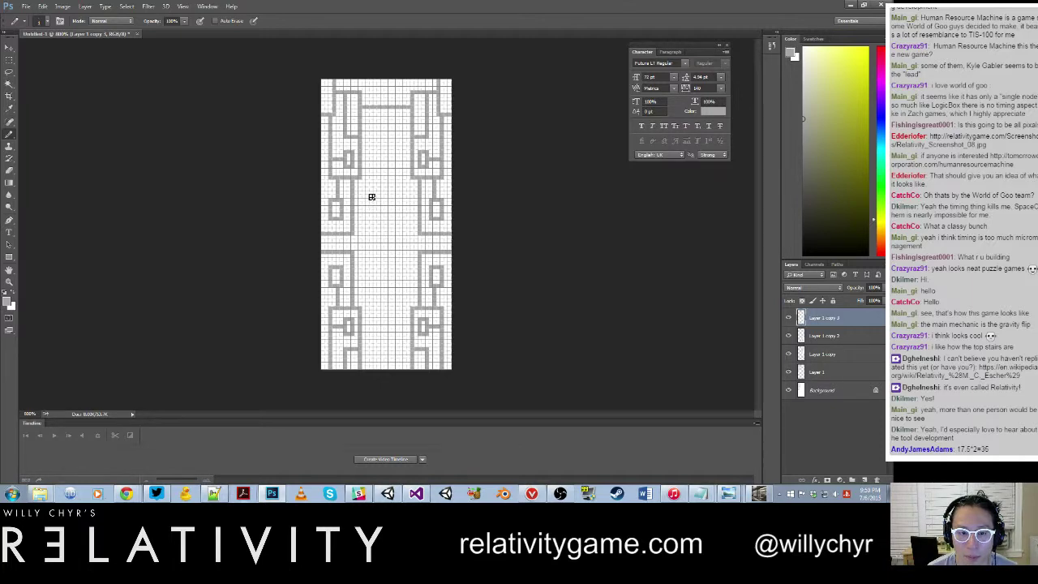
Pencil an L-shaped line in the empty middle strip, between the small lower boxes of the two upper patterns.
key(ctrl+plus)
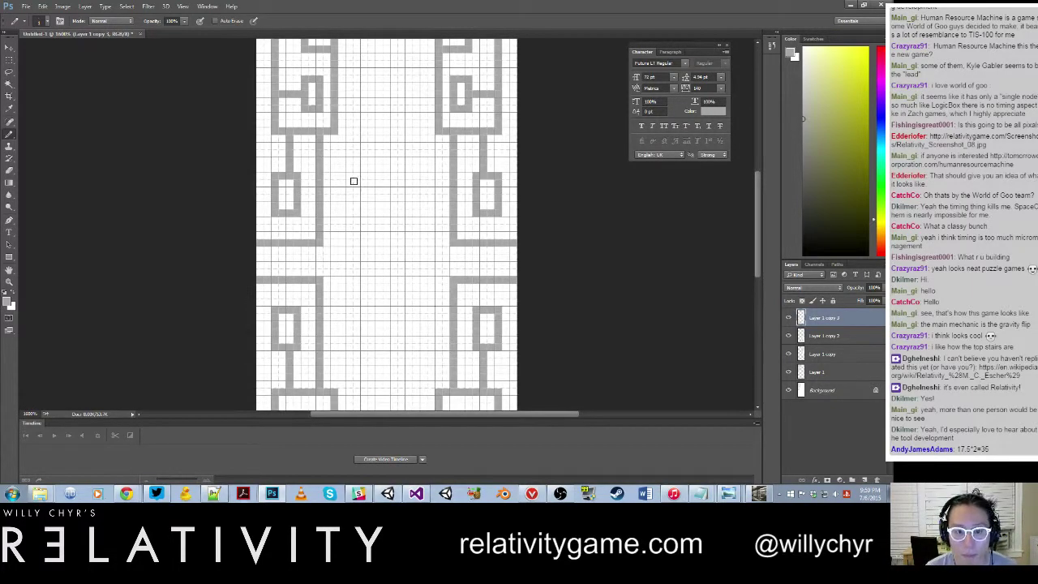
mouse_move(356, 180)
mouse_down()
mouse_move(395, 174)
mouse_move(344, 194)
mouse_move(348, 227)
mouse_move(411, 227)
mouse_up()
key(ctrl+z)
key(ctrl+z)
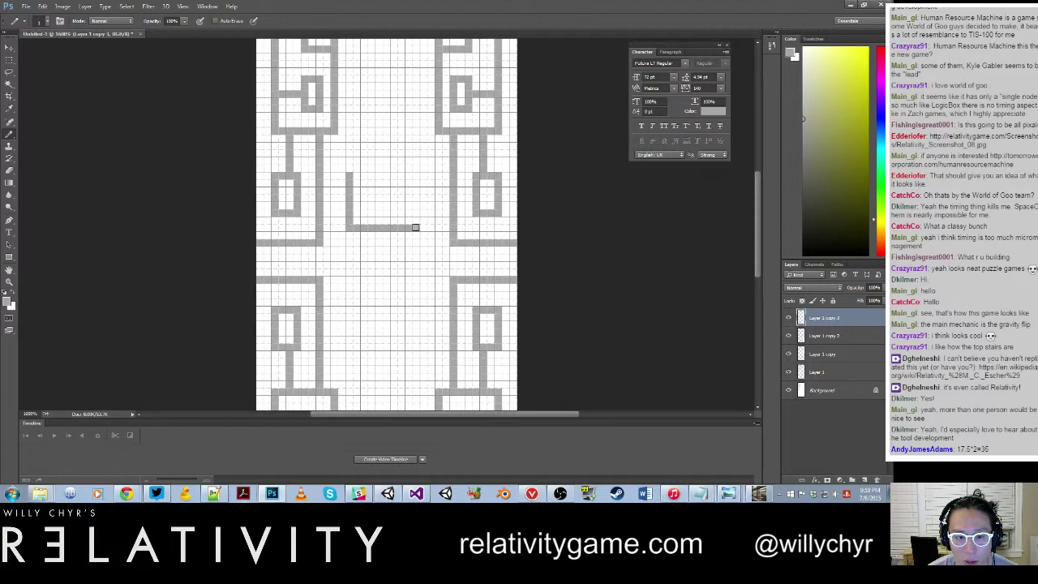
Undo the L-shaped line in the middle strip and the stroke tried in its place.
key(ctrl+z)
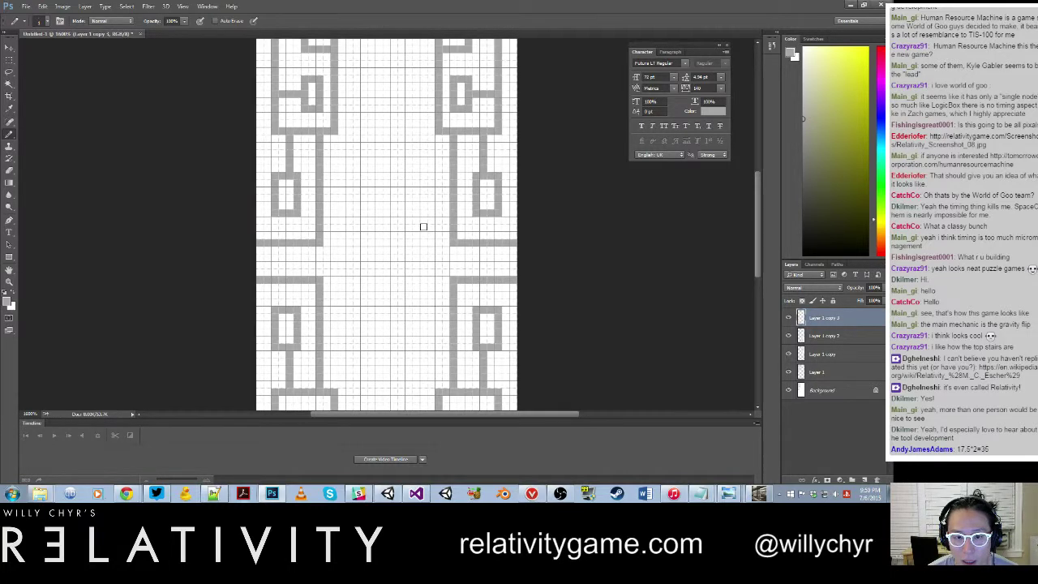
mouse_move(428, 228)
mouse_down()
mouse_move(417, 162)
mouse_move(349, 160)
mouse_move(349, 193)
mouse_move(346, 184)
mouse_up()
key(ctrl+z)
key(ctrl+z)
key(ctrl+z)
Pencil a taller, wider L-shaped line between the small lower boxes of the two upper patterns, and undo the closing vertical side tried on it.
click(349, 168)
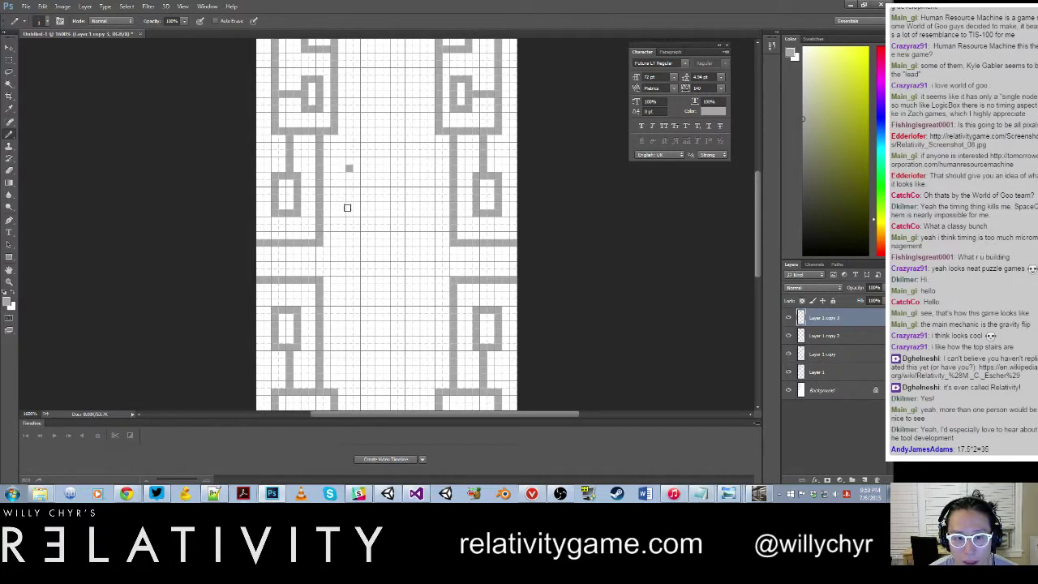
shift+click(350, 223)
key(ctrl+z)
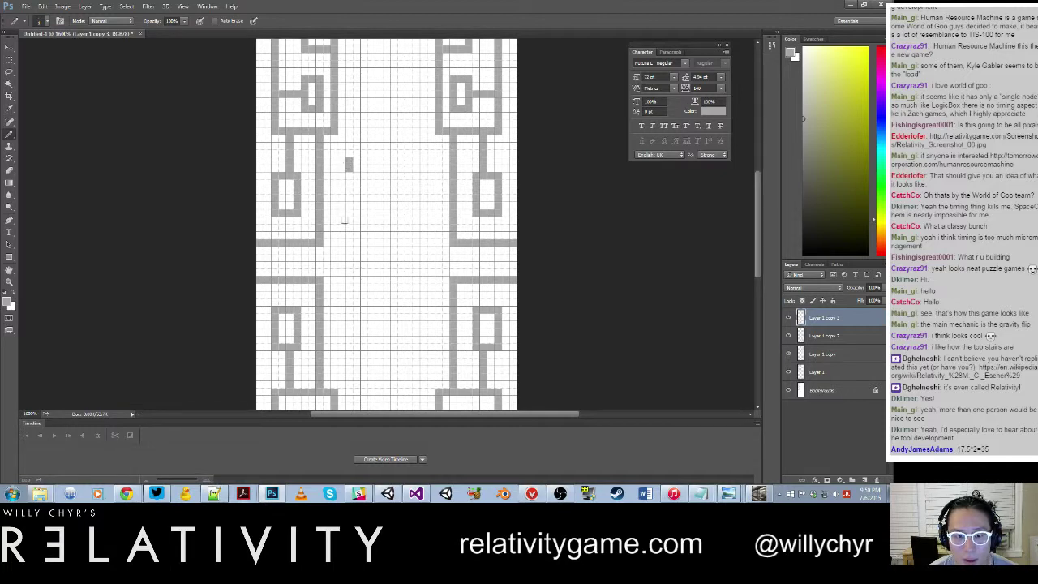
shift+click(346, 225)
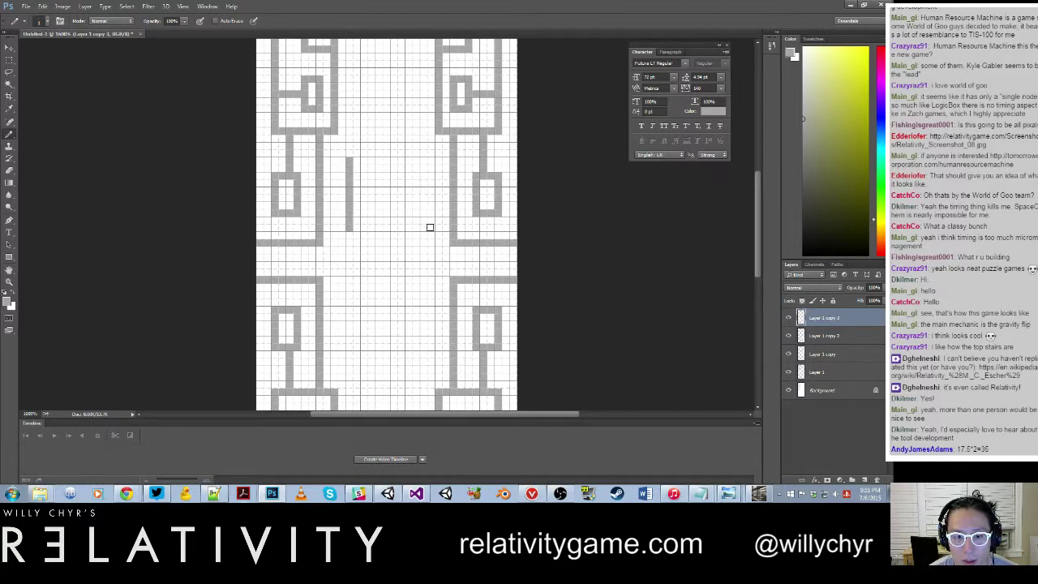
shift+click(430, 227)
shift+click(430, 159)
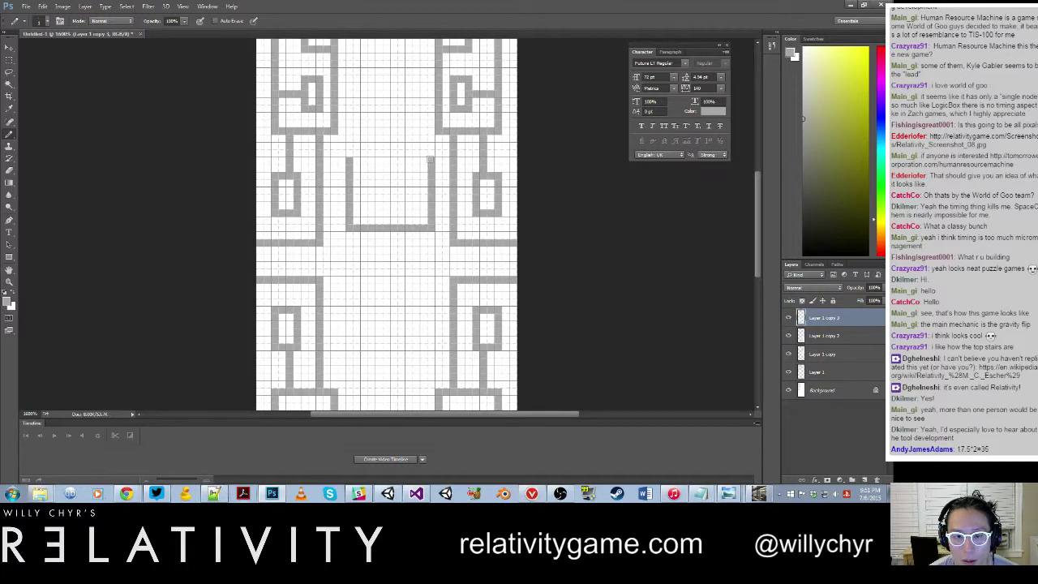
key(ctrl+z)
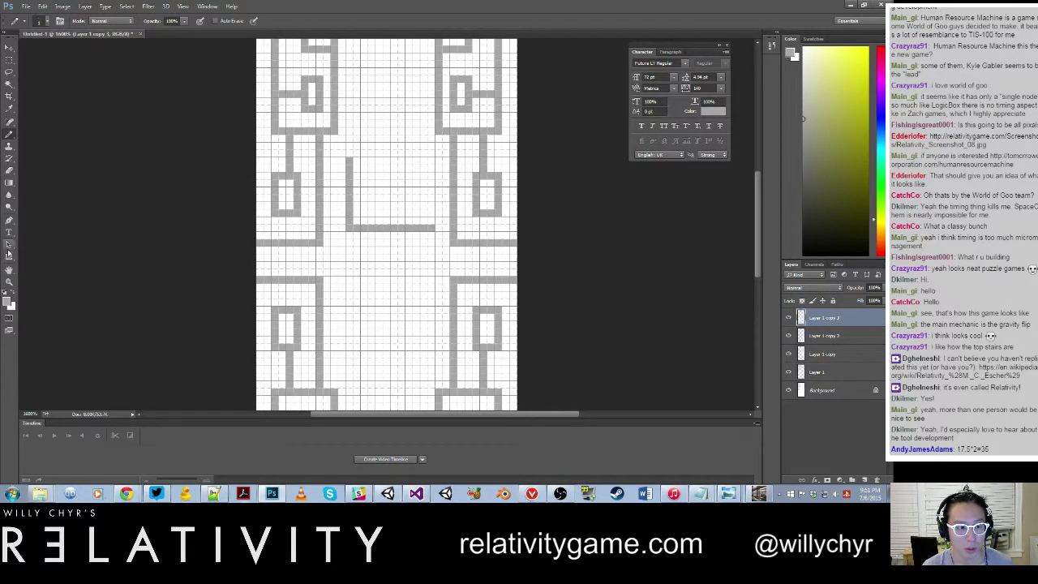
Erase the overlong end of the new L-shape's horizontal line with the Eraser.
click(9, 171)
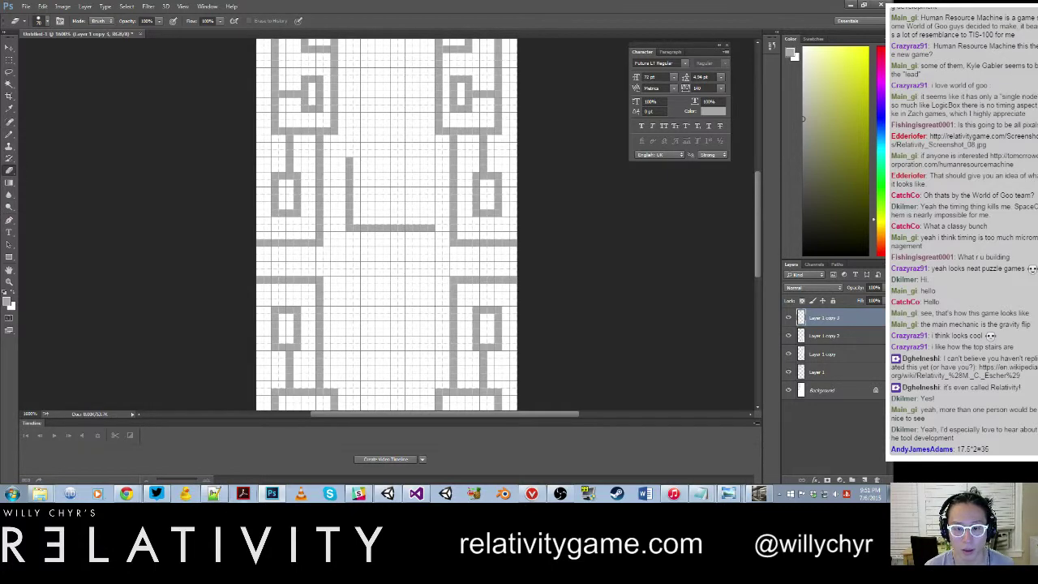
click(9, 220)
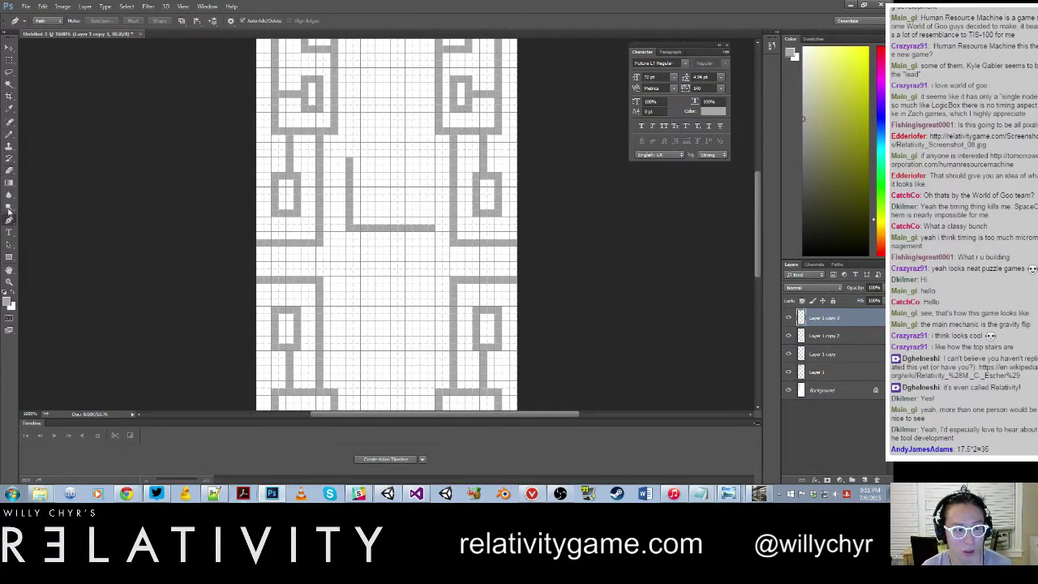
click(9, 169)
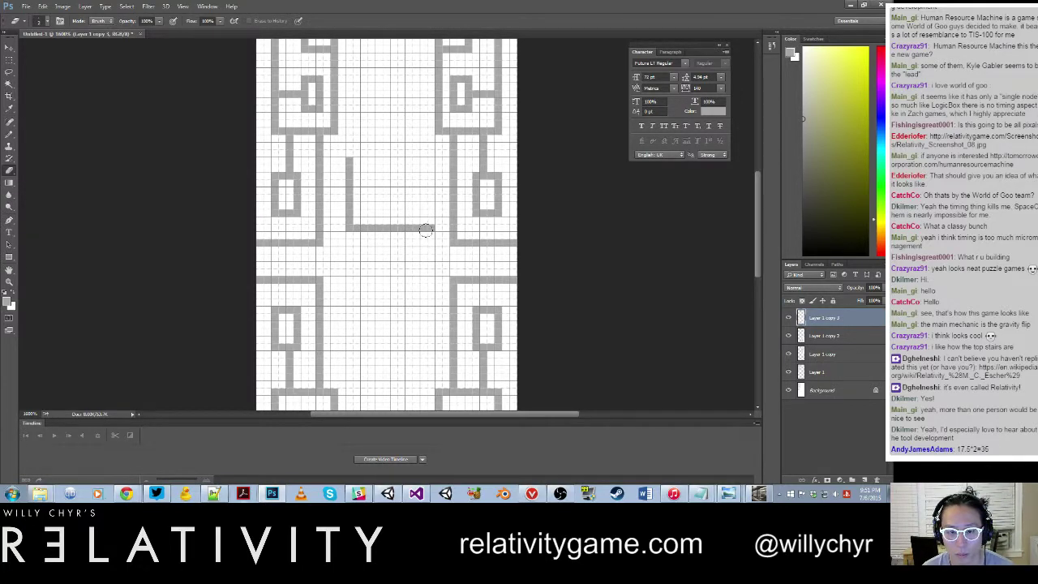
drag(440, 239, 413, 223)
Pencil the bottom line's new end, then the missing vertical side and the top side to close the central rectangle.
click(9, 133)
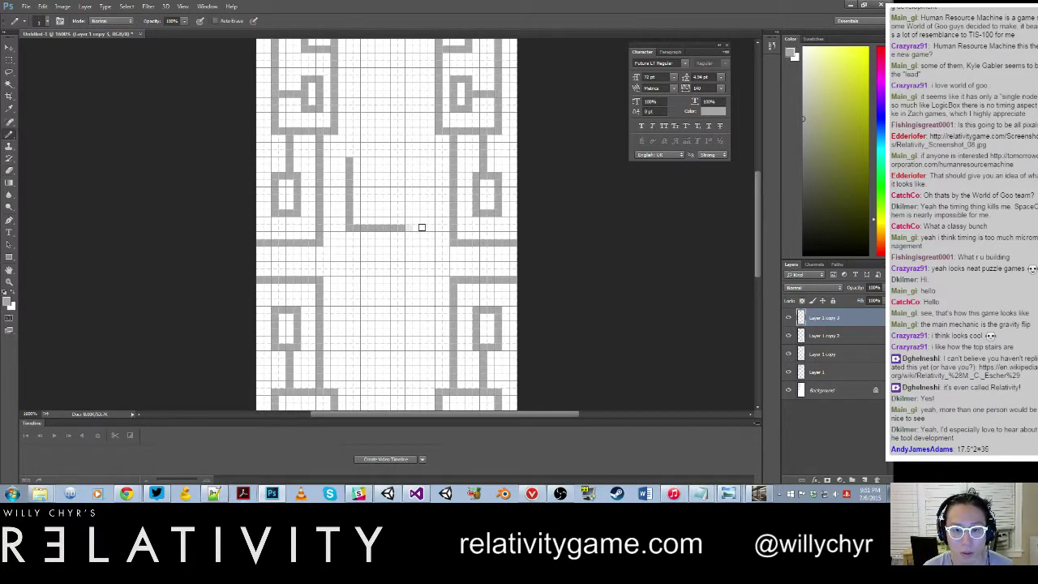
click(409, 227)
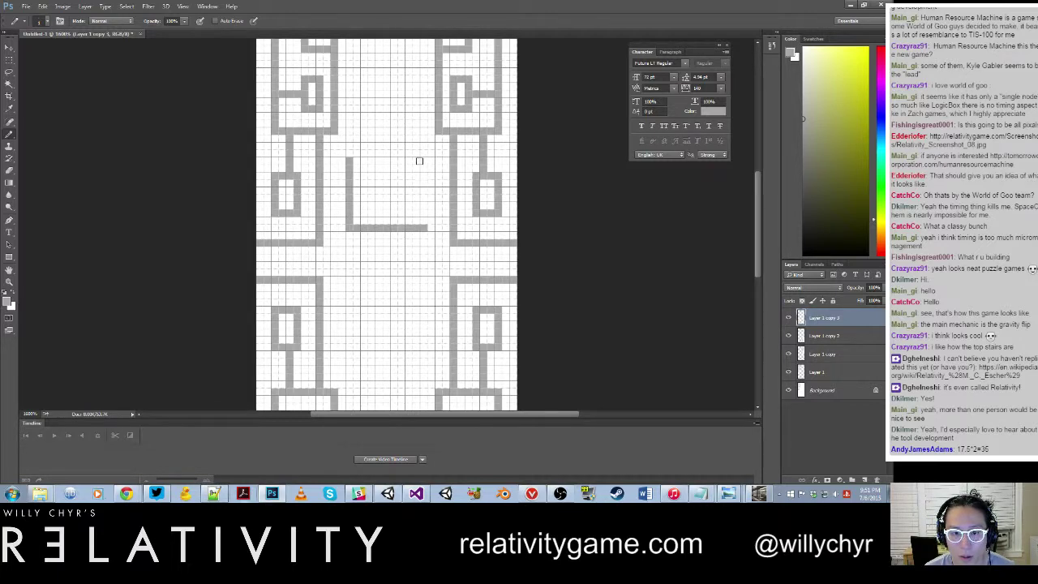
shift+click(419, 162)
shift+click(350, 161)
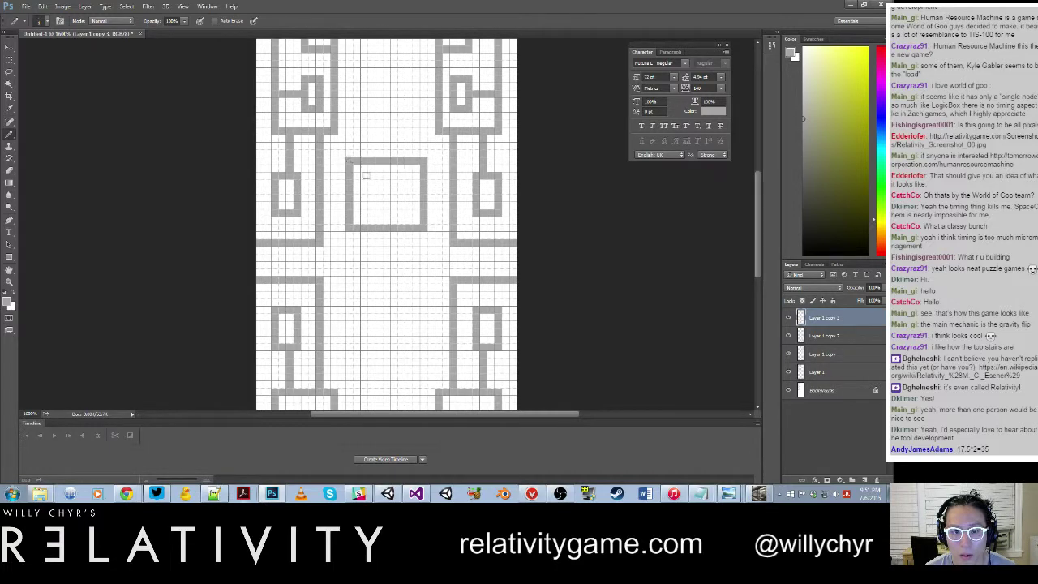
Pencil short horizontal lines joining the central rectangle to both upper patterns, and a vertical line from its bottom down to the canvas's lower edge.
drag(326, 190, 347, 190)
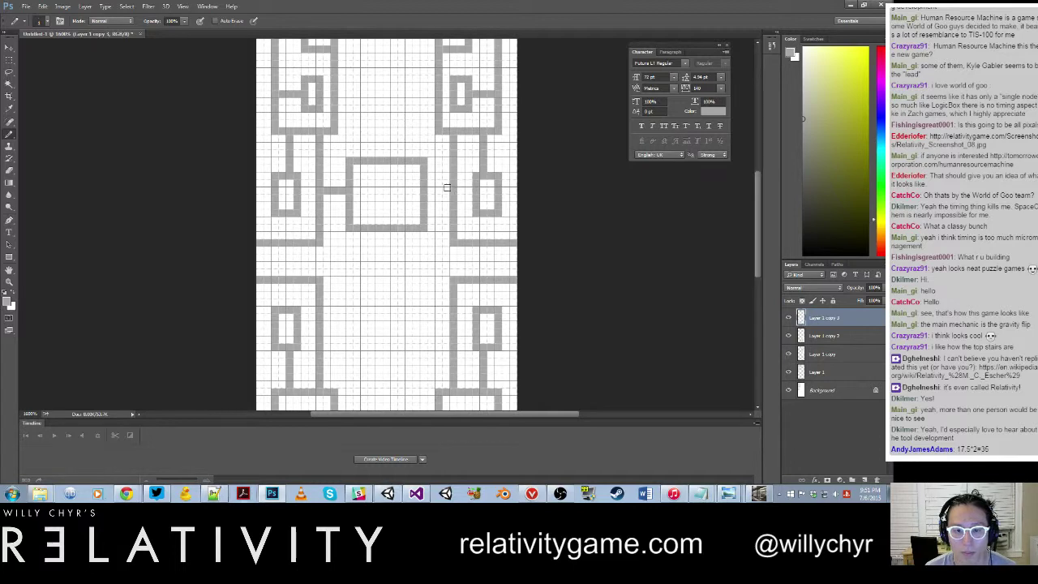
drag(429, 189, 450, 190)
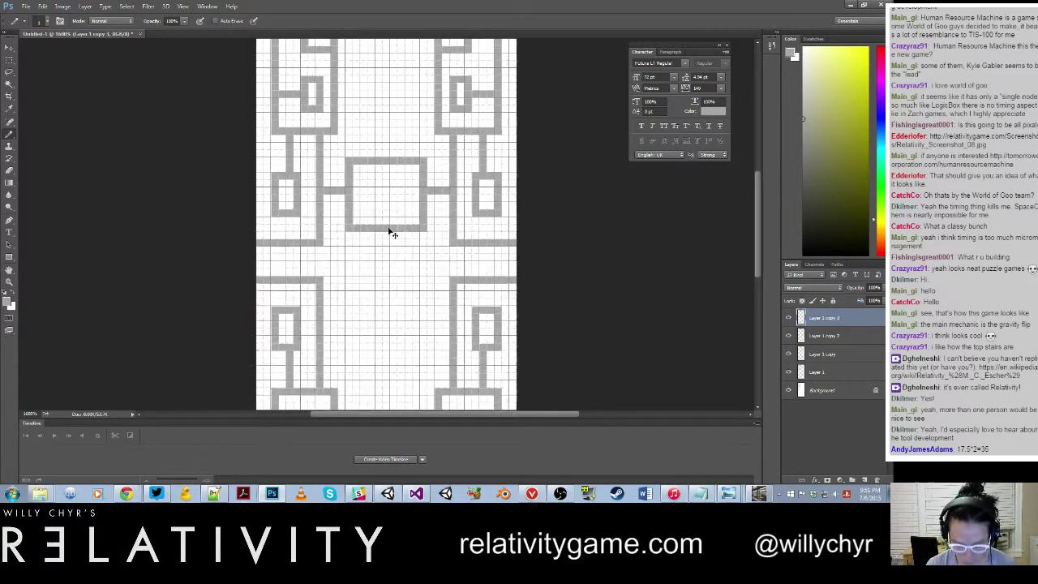
alt+scroll(388, 228, down, 2)
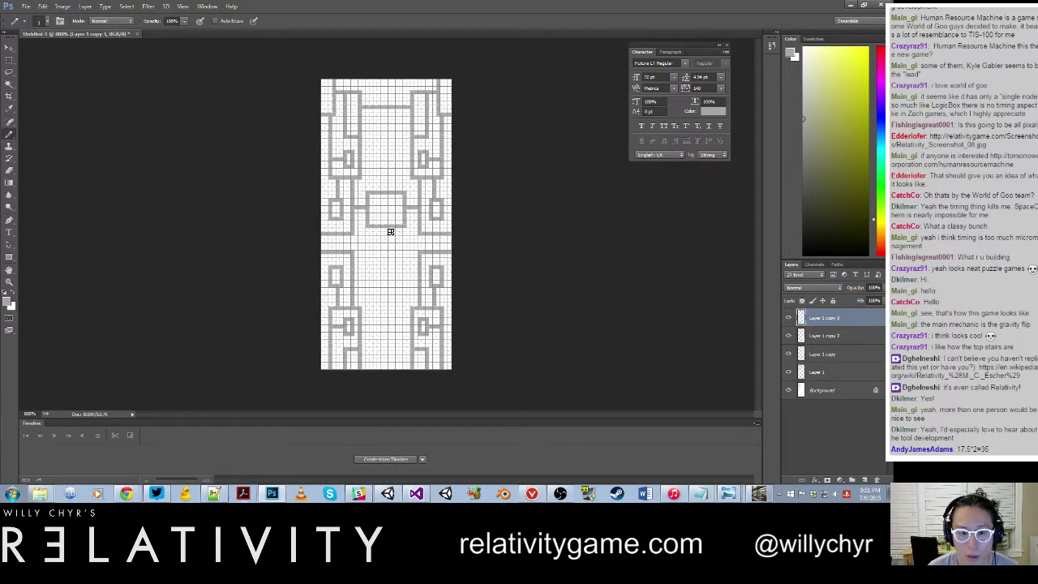
shift+click(389, 372)
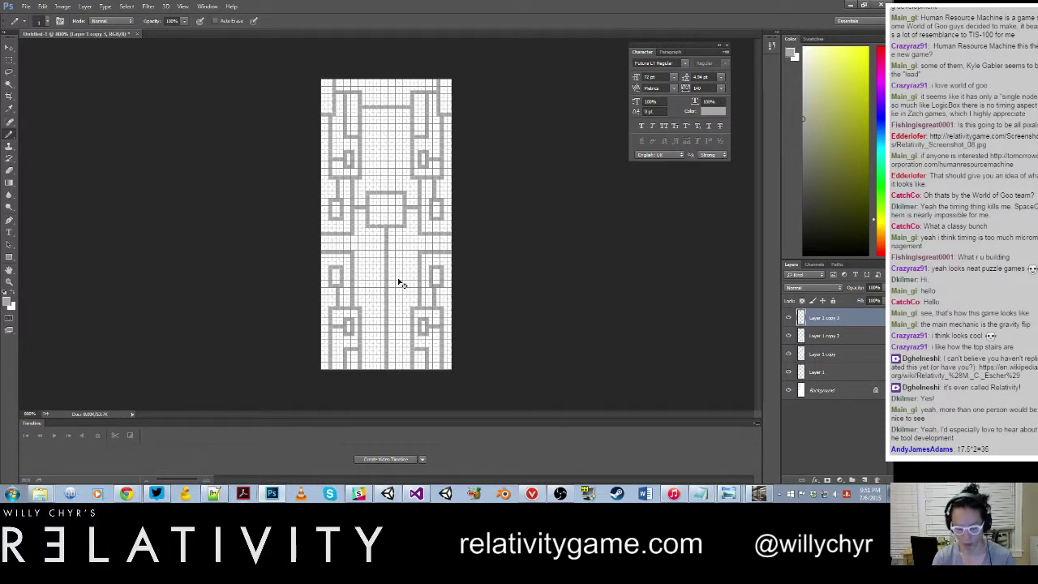
key(ctrl+plus)
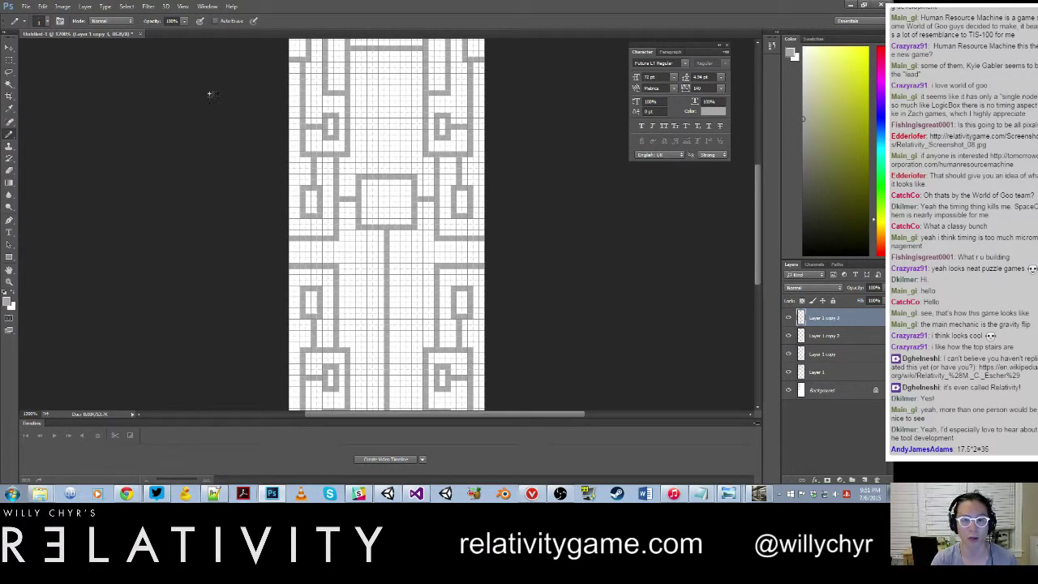
Start saving a copy of the image and browse to Perforce > Relativity_Redux > Window Designs on the E: drive.
click(26, 6)
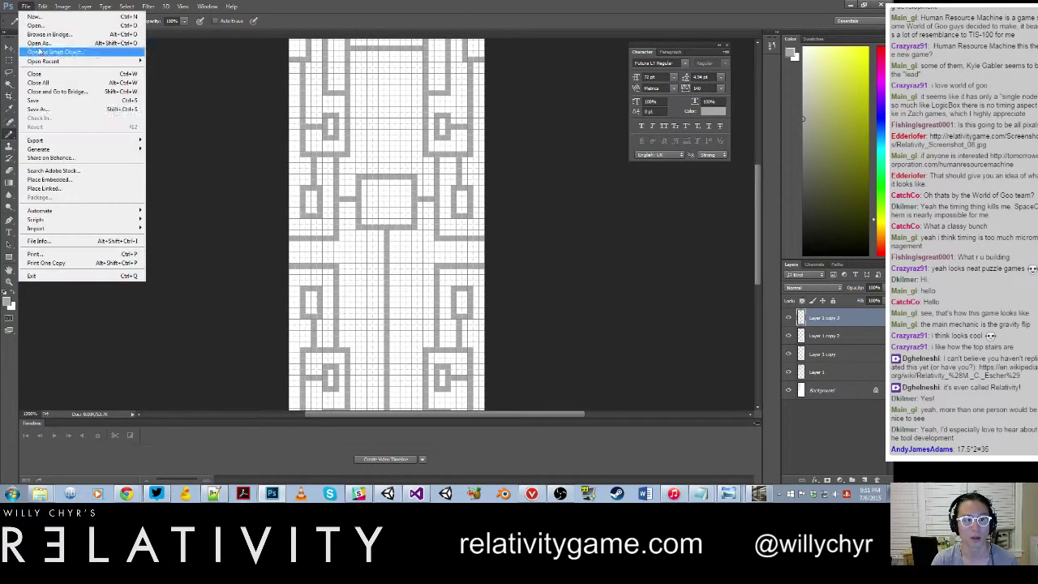
click(54, 111)
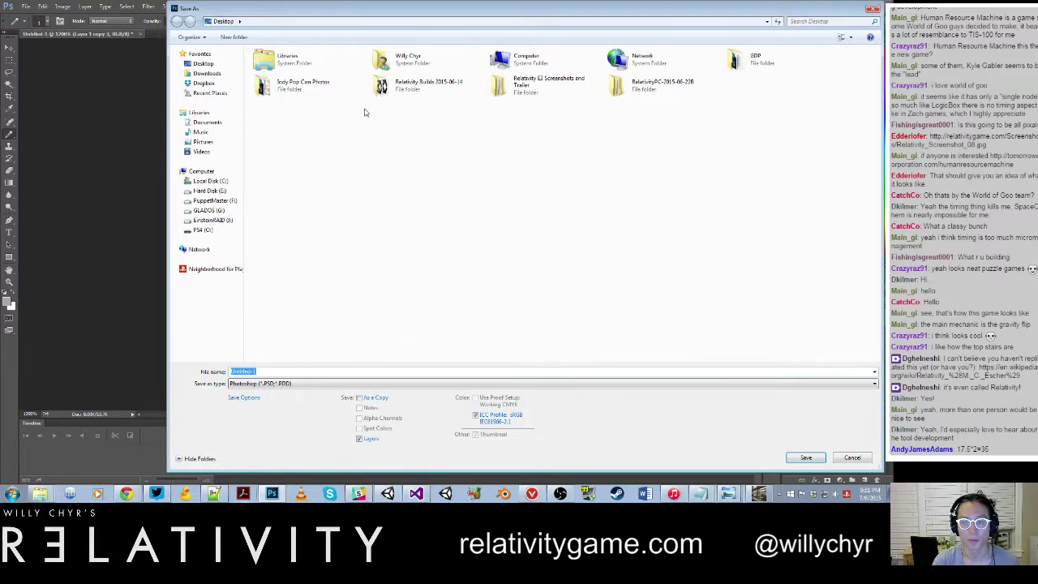
drag(522, 10, 619, 18)
click(307, 199)
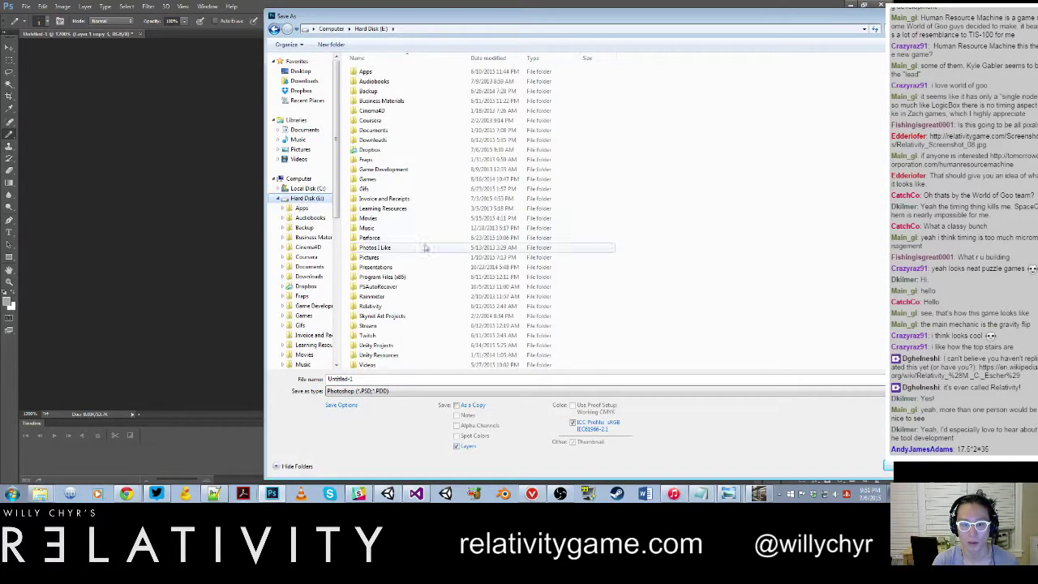
double_click(370, 237)
double_click(378, 72)
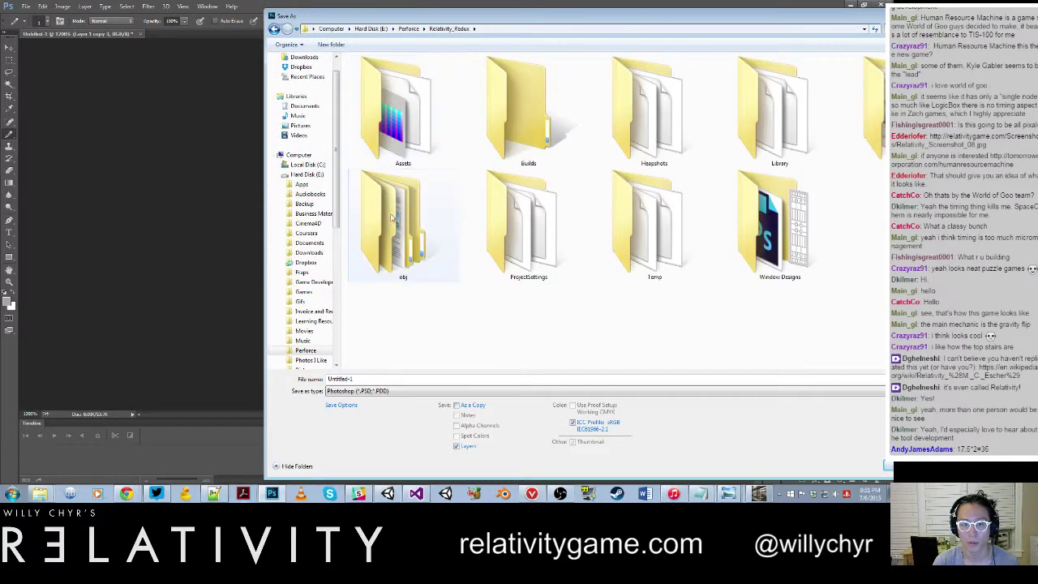
double_click(742, 243)
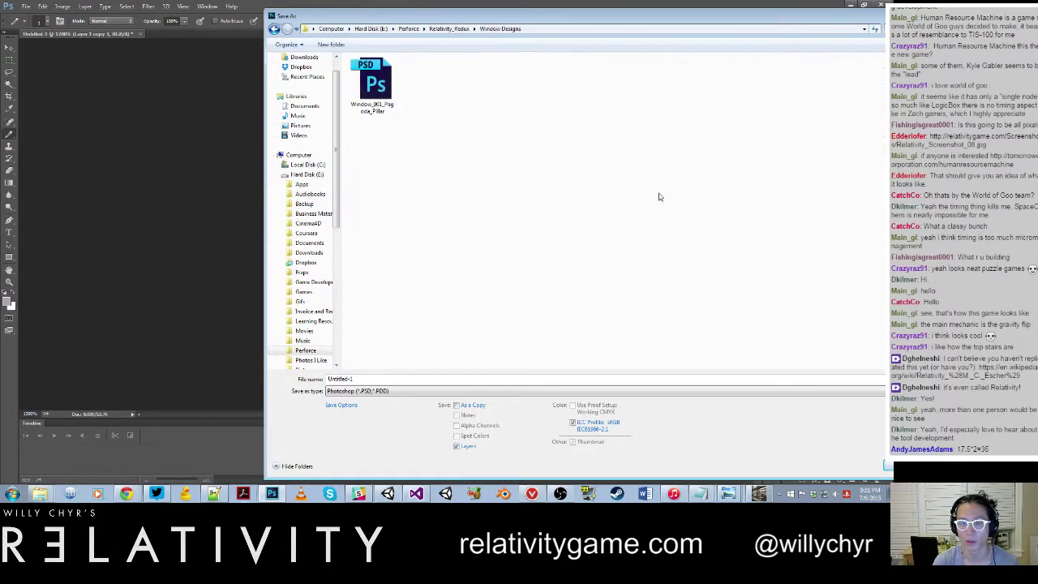
Name the file Window_025_PillarGrid, based on the existing Window_001_Pagoda_Pillar file name.
click(381, 113)
click(407, 379)
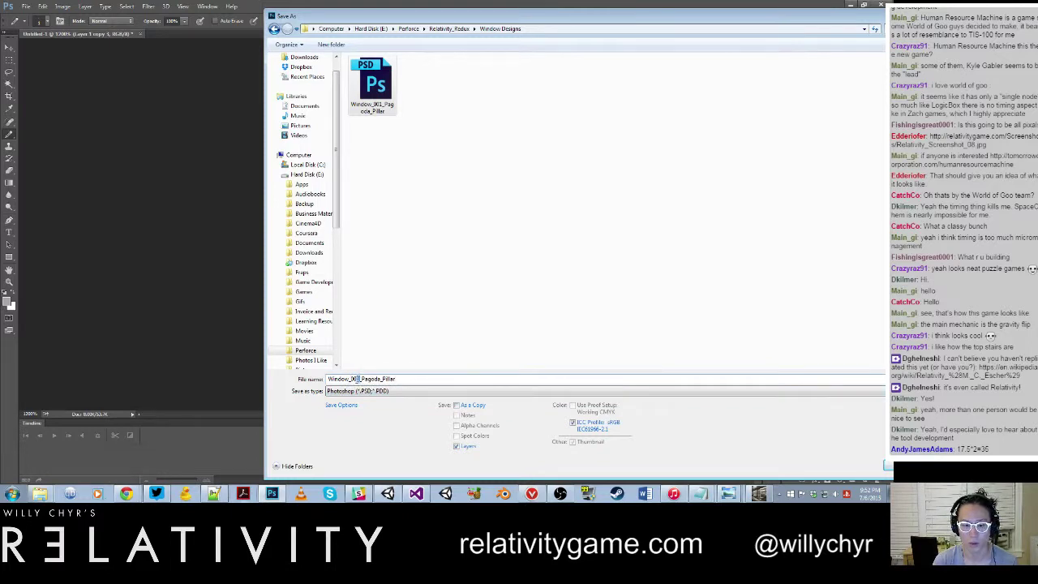
text(5)
text(2)
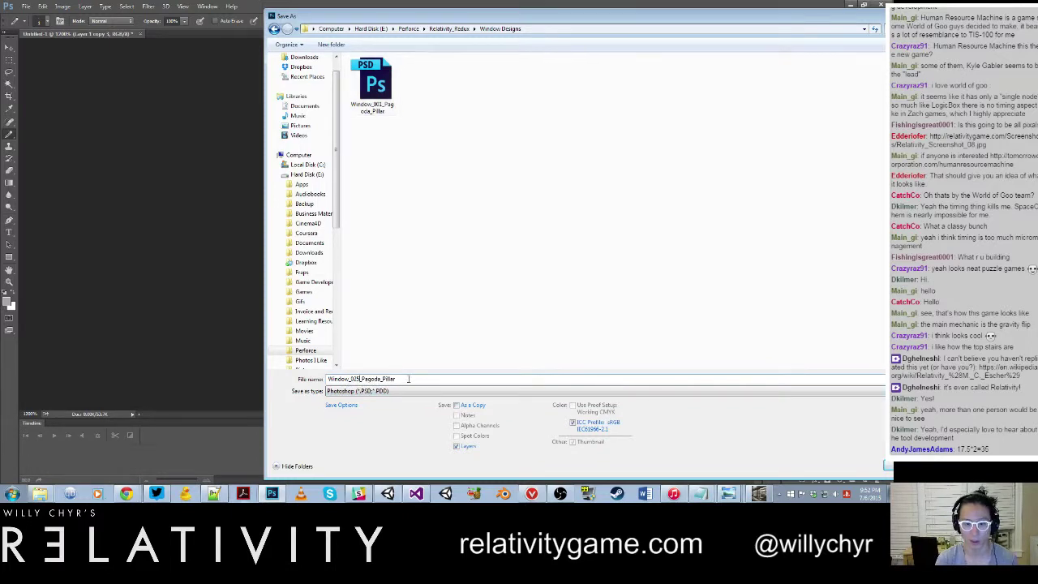
drag(362, 379, 462, 380)
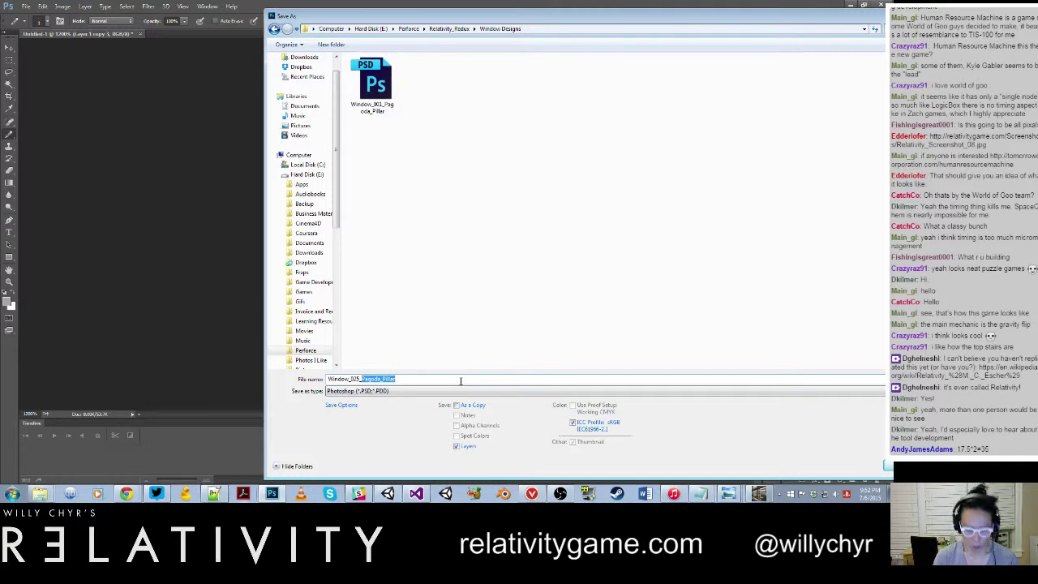
text(Pil)
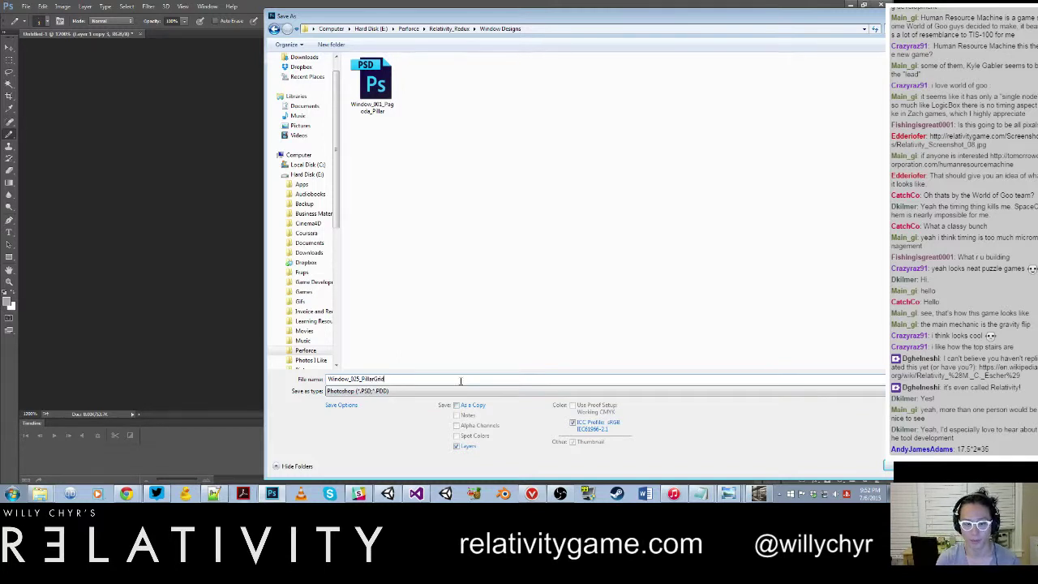
Save the image in PNG format with Smallest / Slow compression and no interlacing.
click(454, 392)
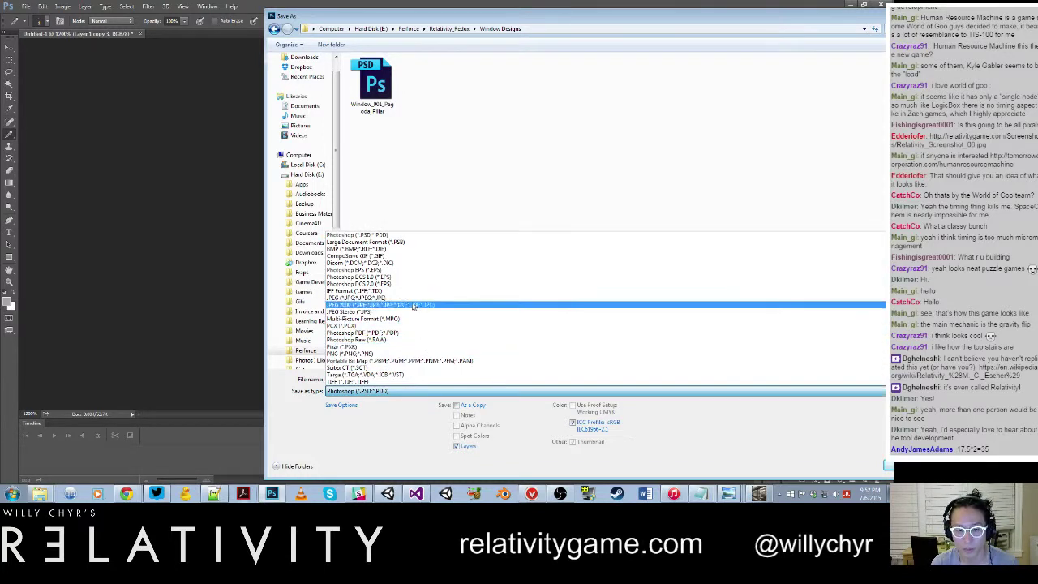
click(403, 356)
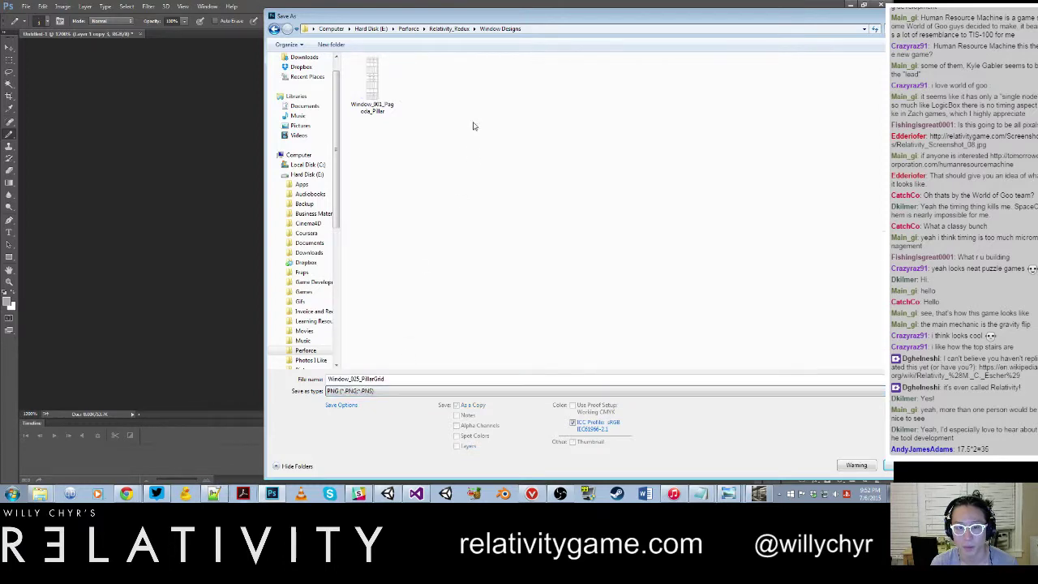
drag(577, 16, 394, 9)
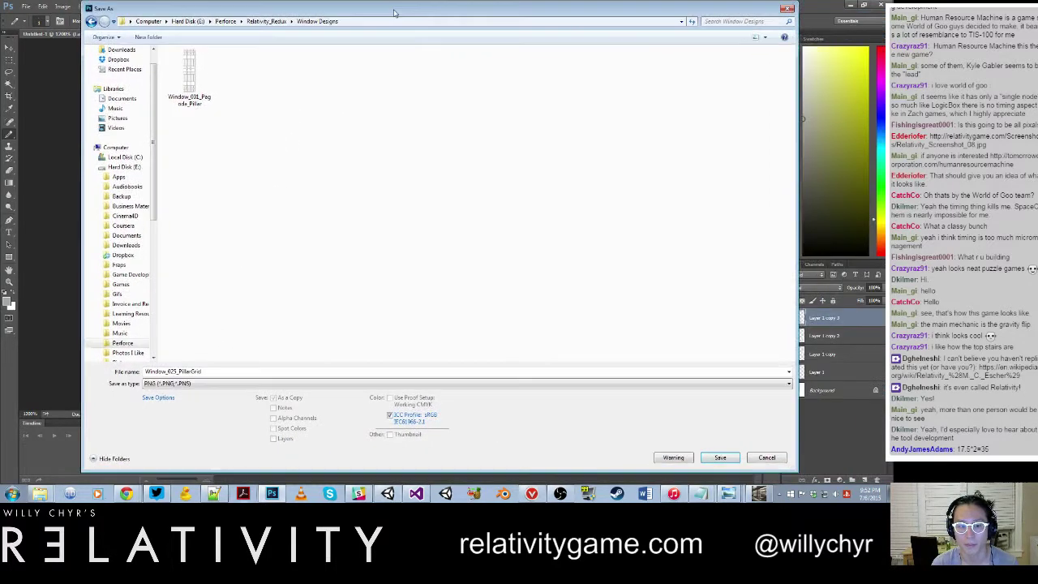
click(721, 458)
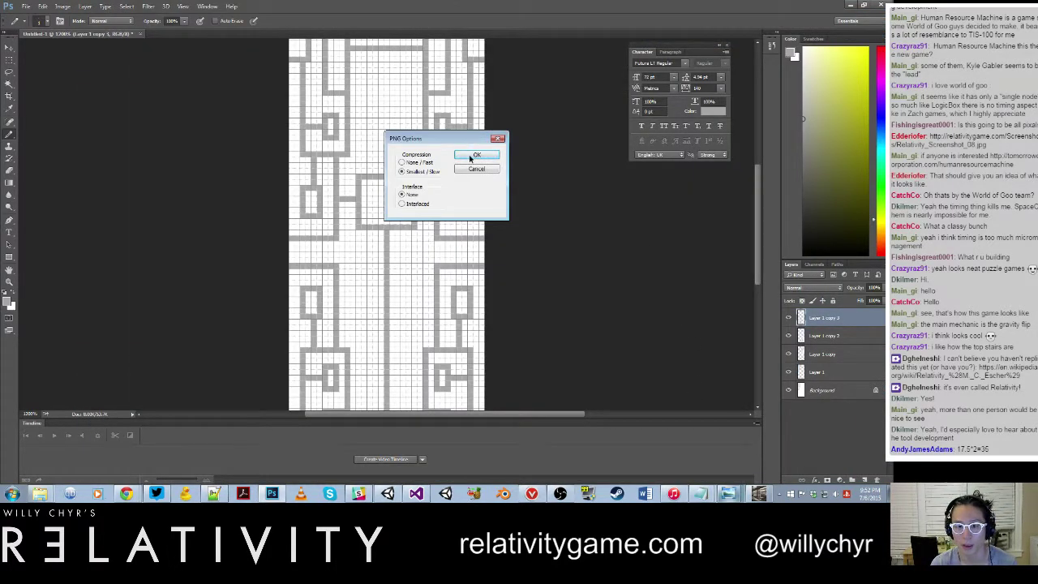
click(475, 155)
Switch to Unity, open the Window Generator's file dialog and browse to the Perforce > Relativity_Redux folder.
click(387, 494)
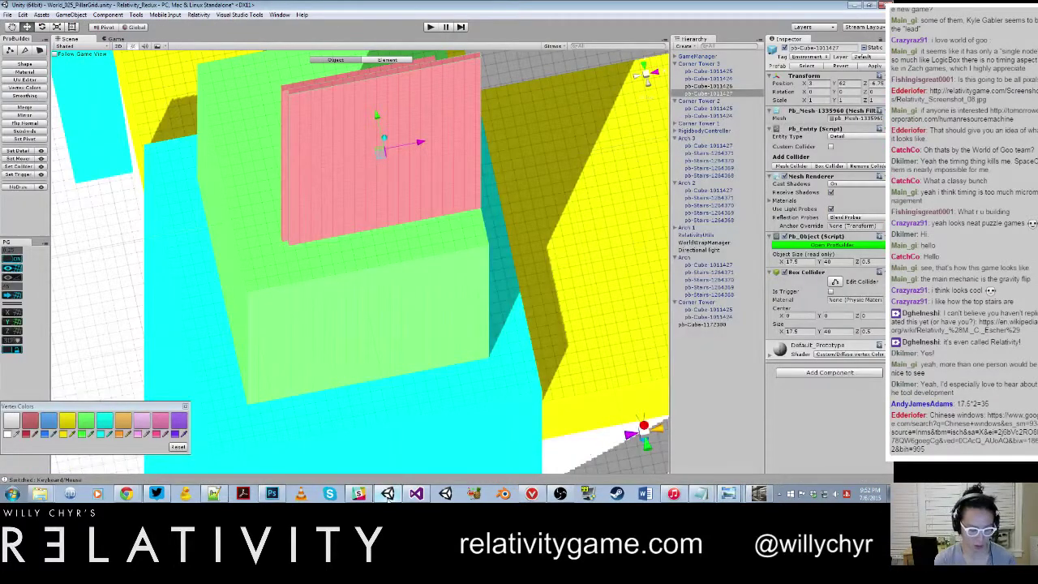
key(ctrl+w)
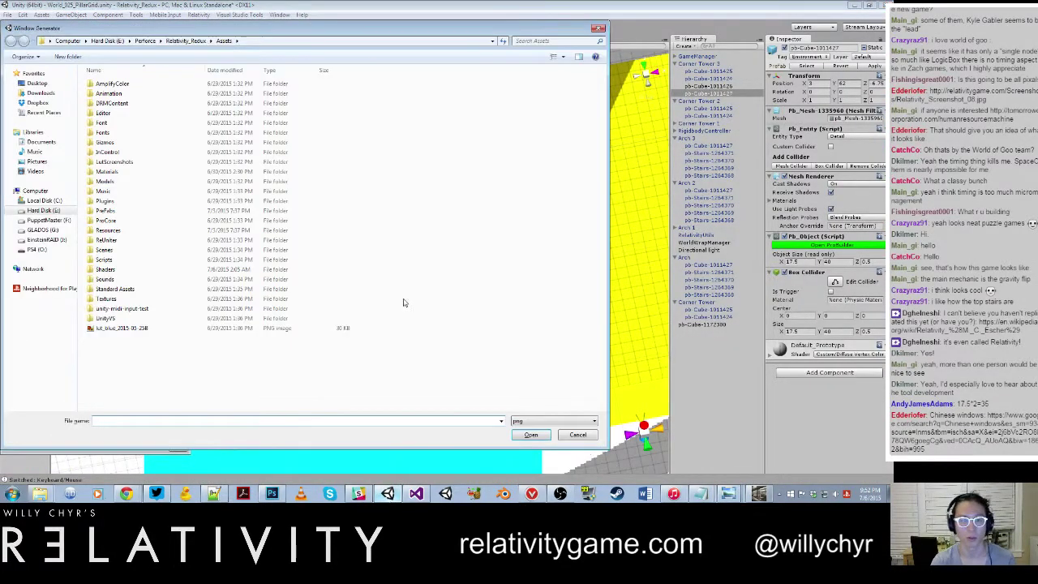
drag(351, 36, 623, 28)
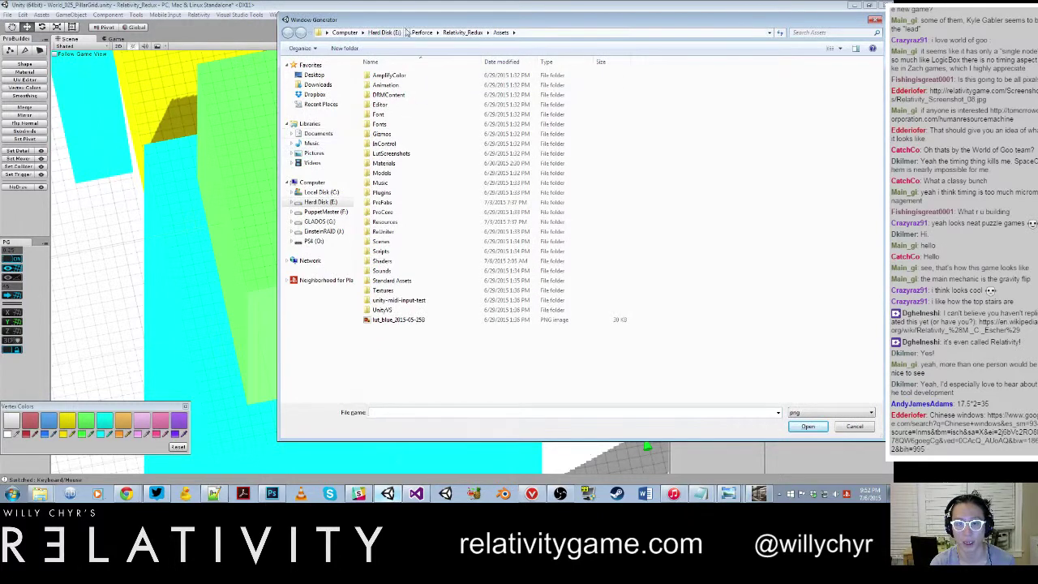
click(422, 32)
double_click(393, 75)
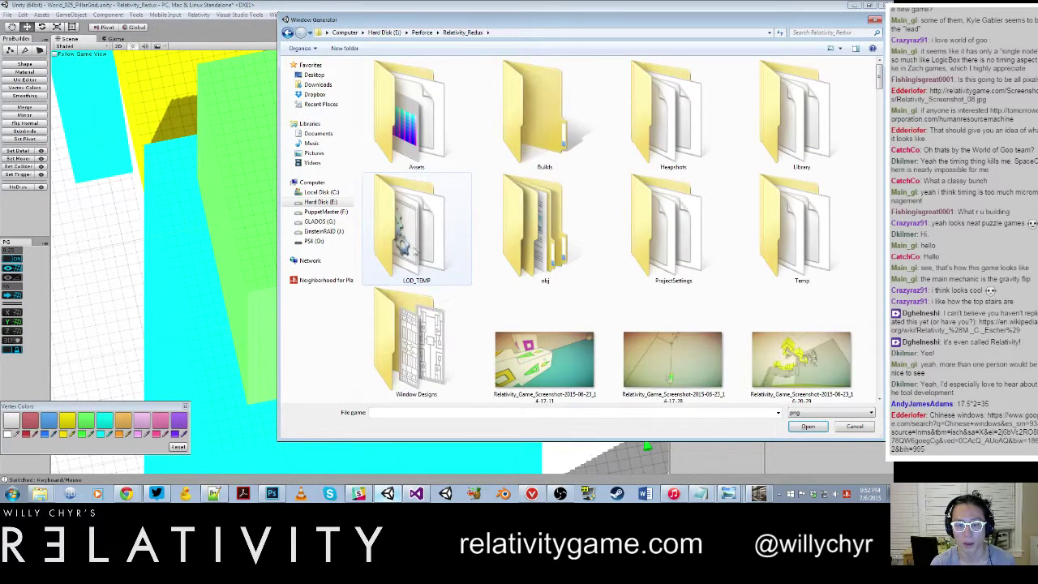
click(451, 217)
scroll(451, 217, down, 5)
scroll(452, 216, up, 5)
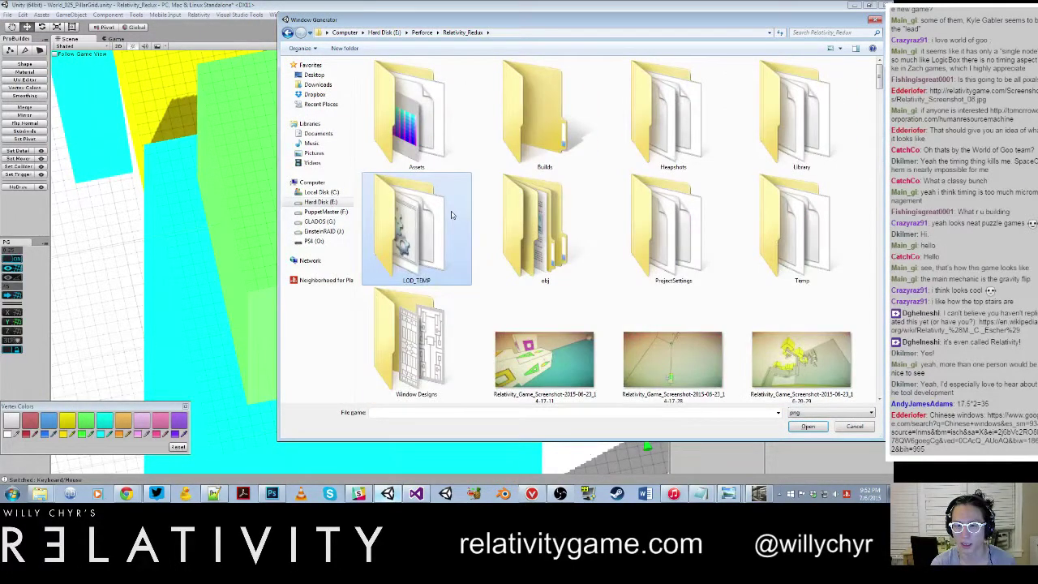
Load the Window_025_PillarGrid image from the Window Designs folder to generate the window.
double_click(439, 305)
click(436, 96)
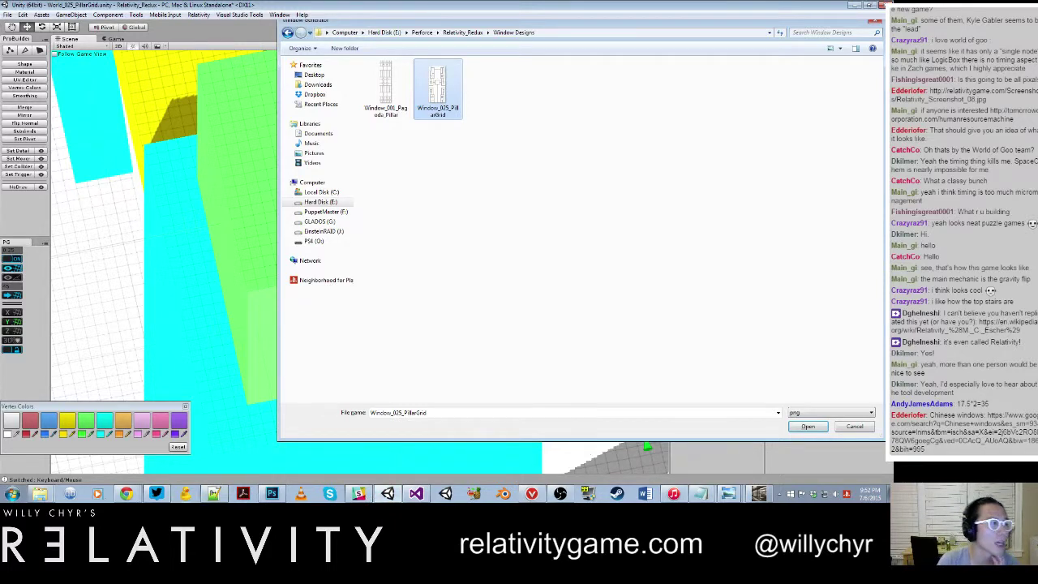
key(Return)
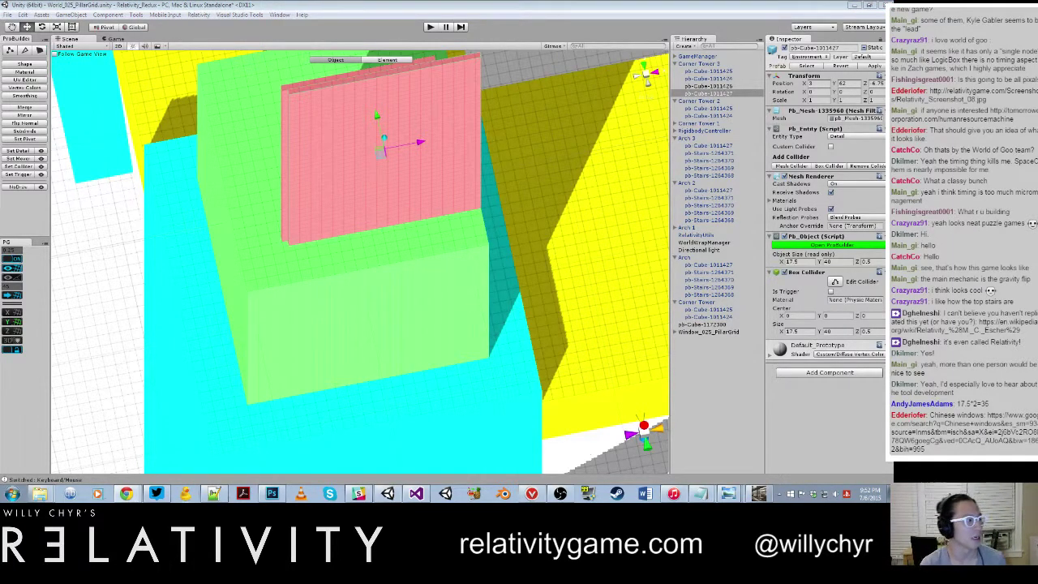
Switch to Chrome, examine the Chinese windows image results and preview the Chinese Traditional Chased Window picture.
click(126, 493)
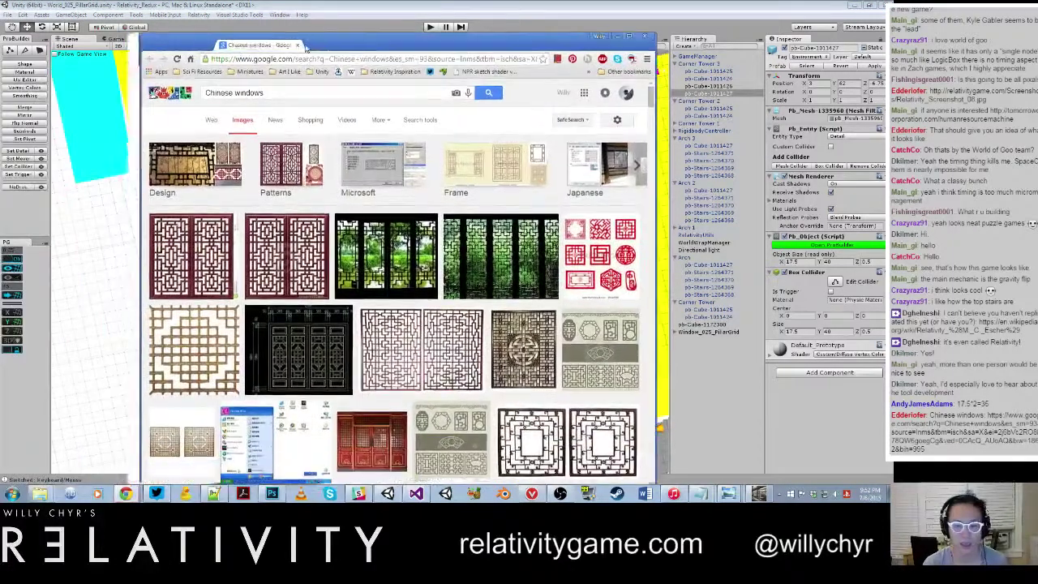
drag(445, 43, 541, 39)
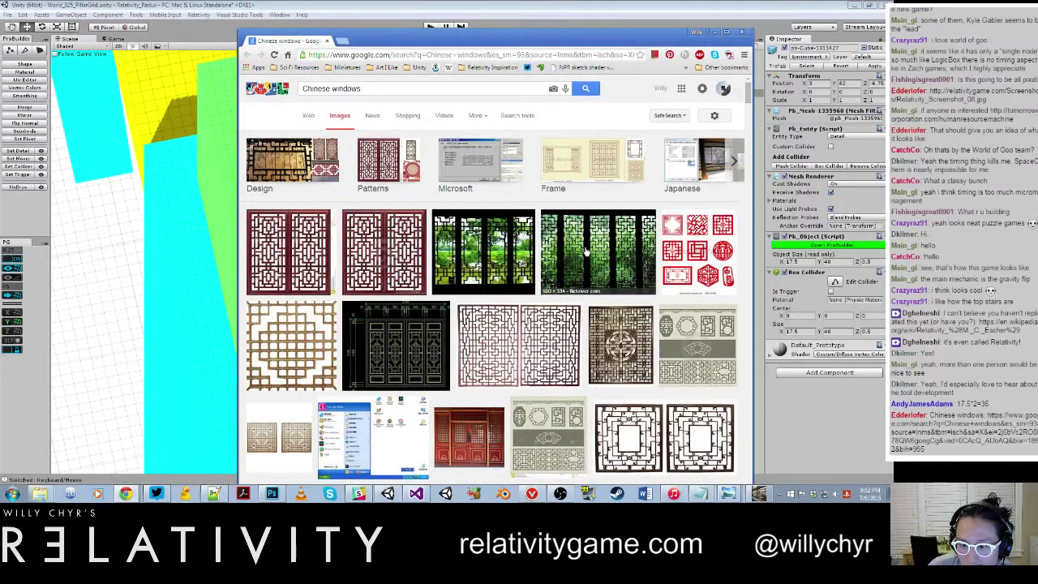
scroll(586, 251, down, 3)
scroll(586, 252, down, 3)
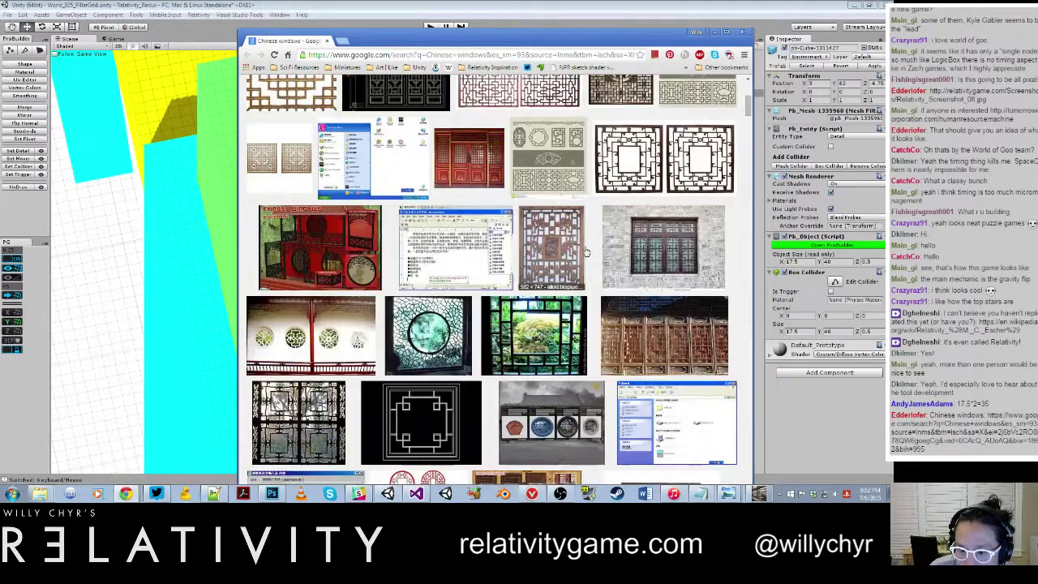
click(613, 308)
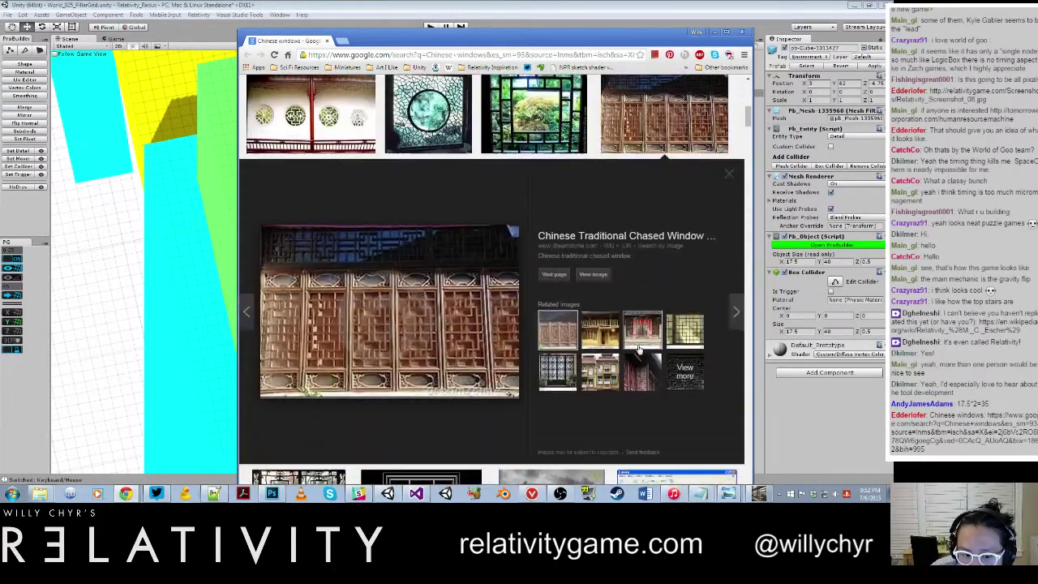
scroll(637, 347, down, 5)
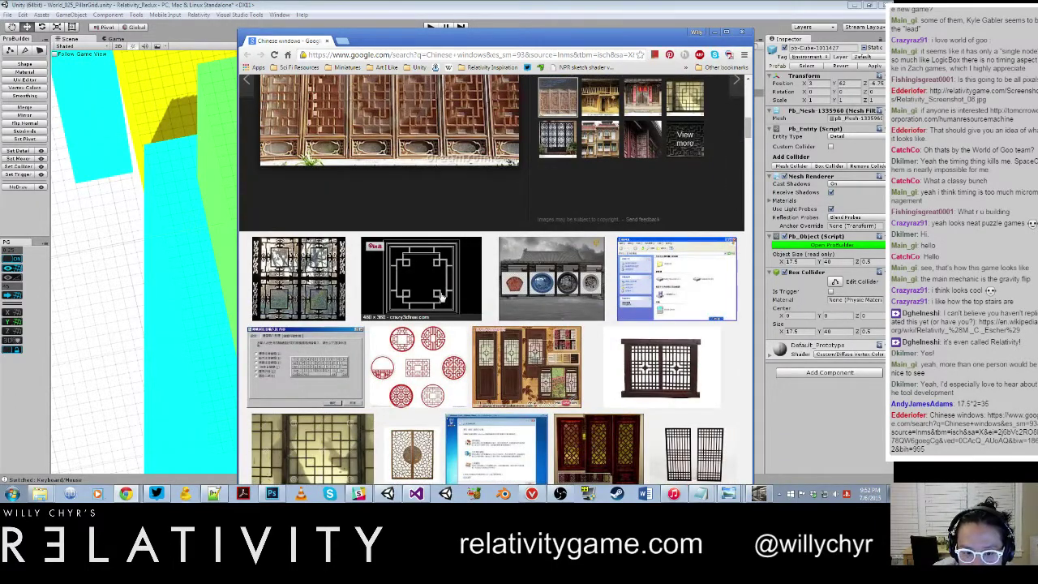
Examine further Chinese window image results and preview the Chinese Garden Scene picture.
scroll(442, 299, down, 5)
scroll(442, 297, down, 5)
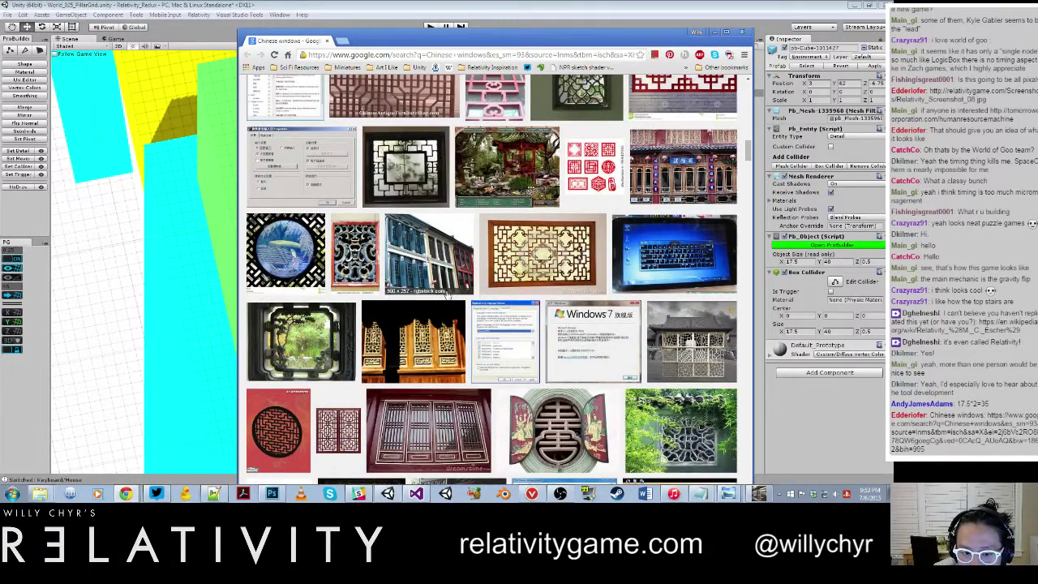
scroll(445, 296, down, 3)
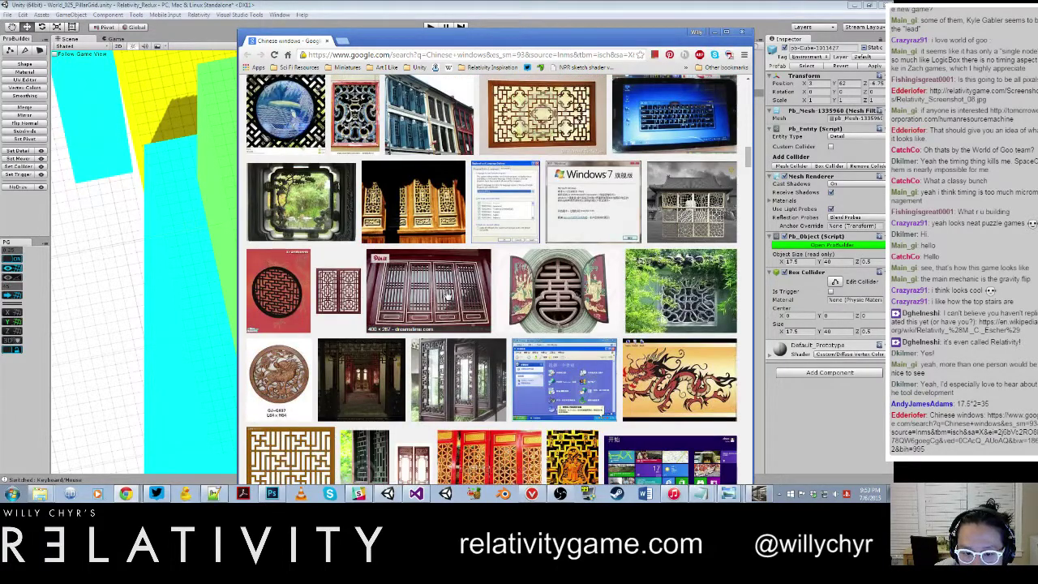
click(444, 388)
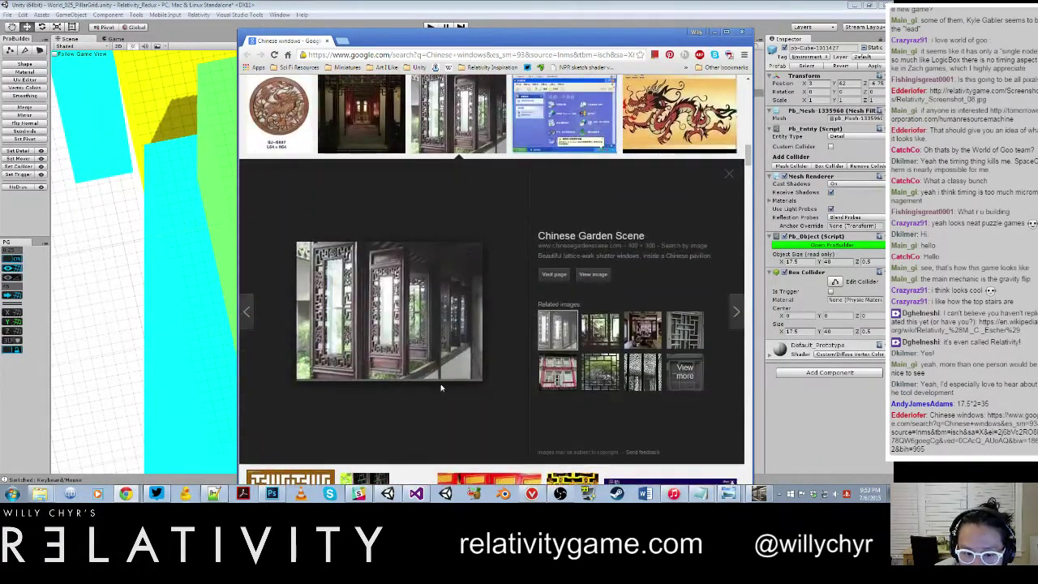
scroll(444, 379, down, 6)
scroll(446, 375, down, 4)
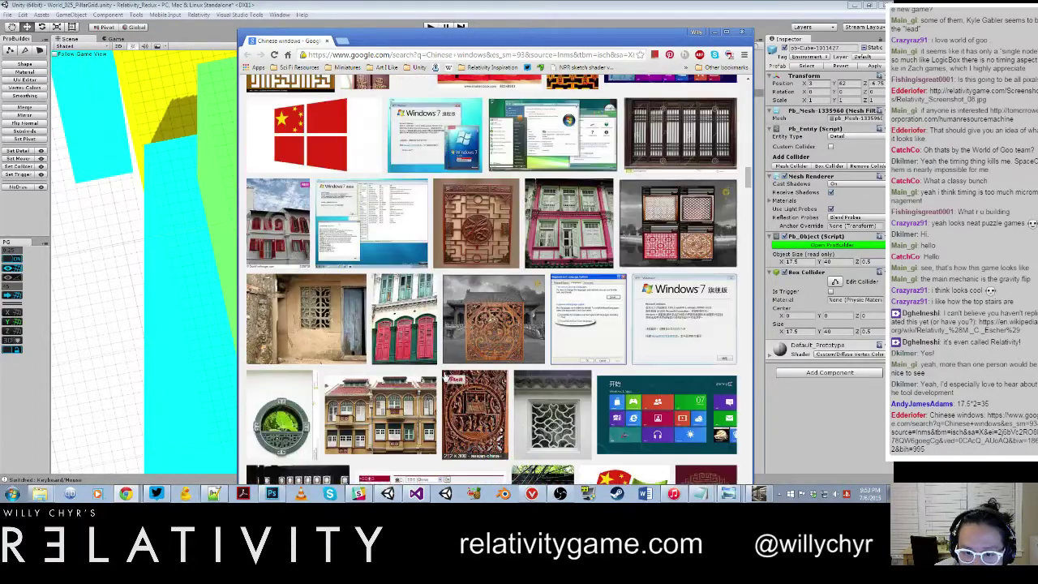
Return to the first image results, preview the 18th Century Chinese Window Panels picture, and move the browser off the Unity window.
scroll(445, 378, up, 6)
scroll(445, 378, down, 10)
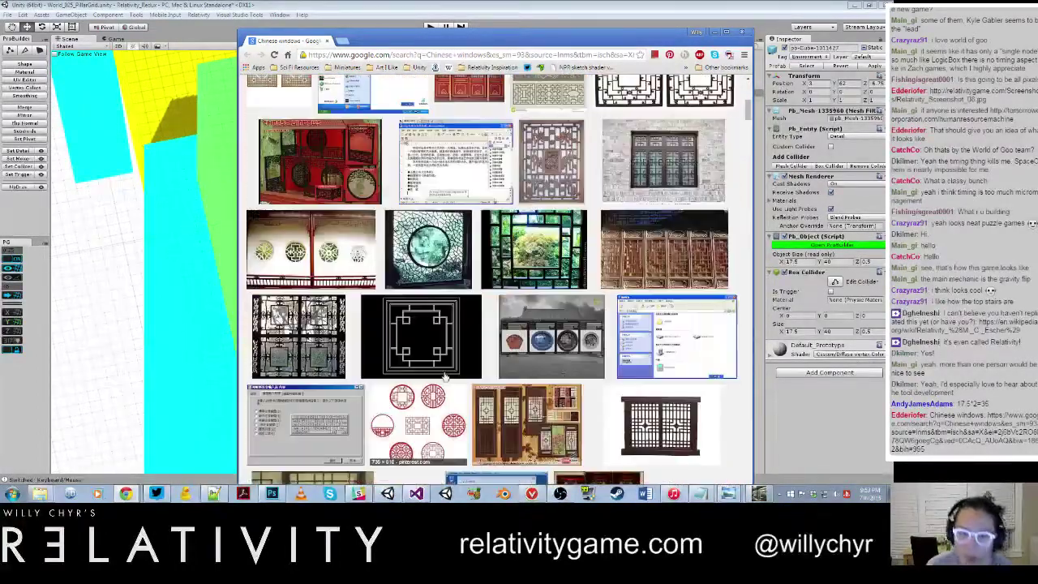
scroll(445, 378, up, 6)
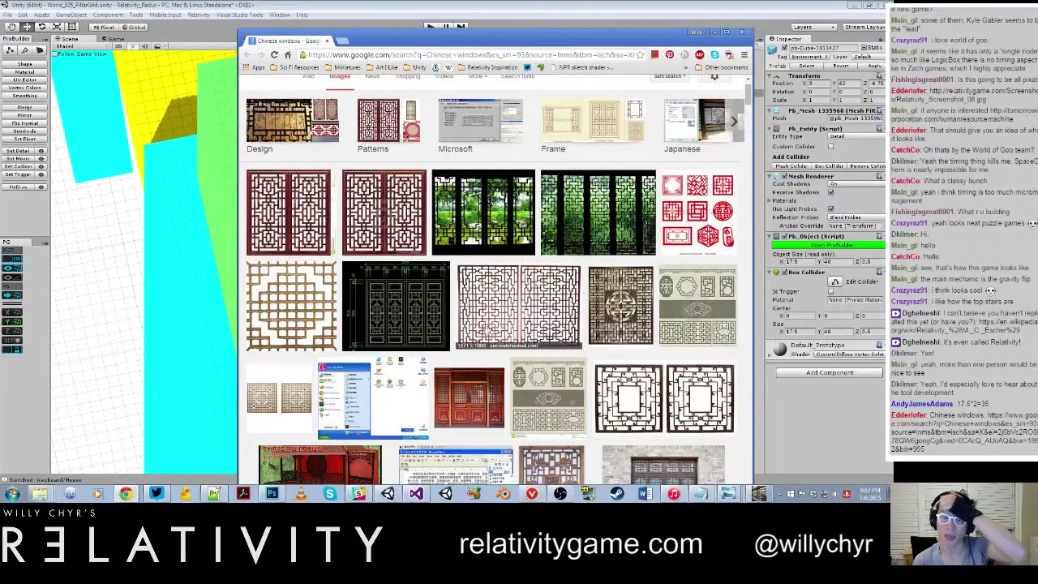
click(488, 326)
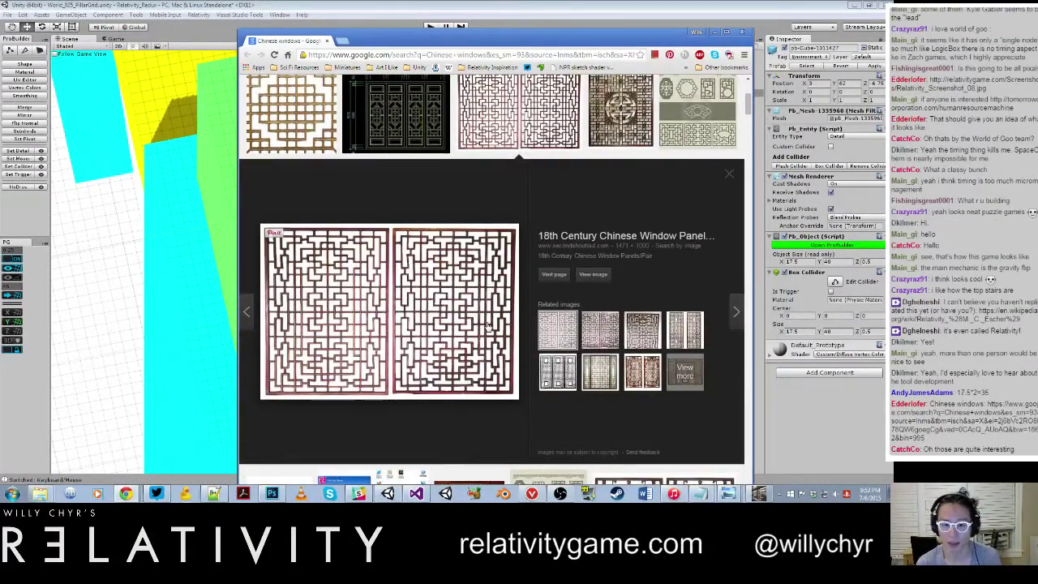
drag(483, 38, 1037, 38)
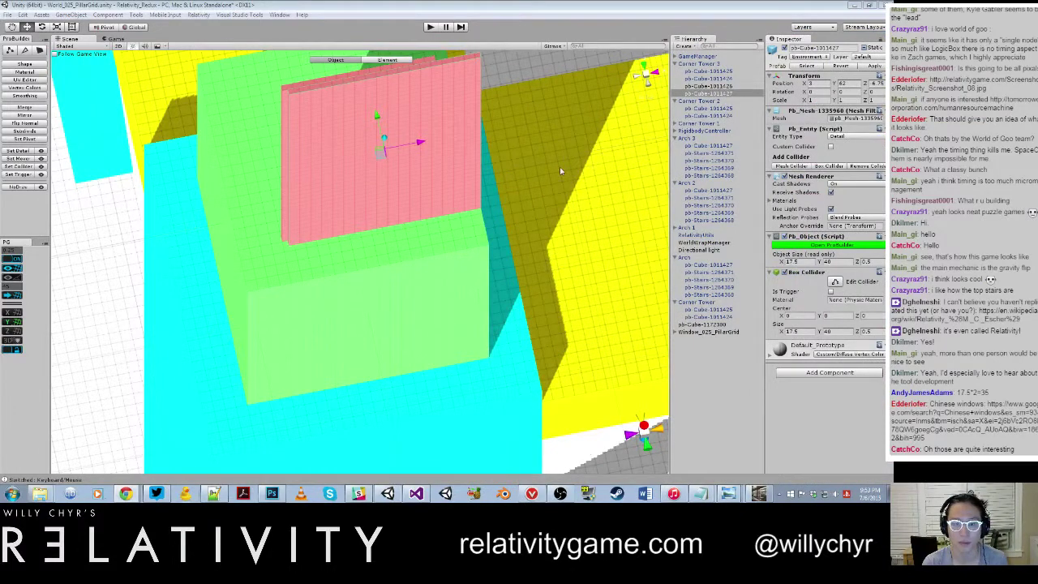
Try to move only the Glass part of the generated window across to the tower with the pink panels.
click(505, 269)
scroll(506, 278, down, 12)
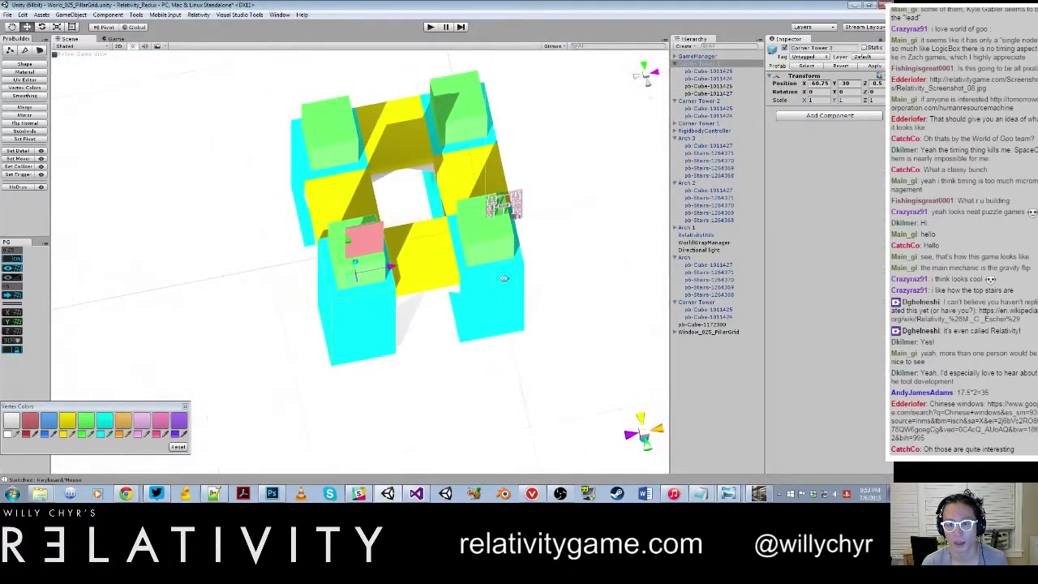
alt+drag(520, 247, 509, 195)
scroll(511, 194, up, 4)
click(531, 185)
click(558, 169)
scroll(561, 172, up, 3)
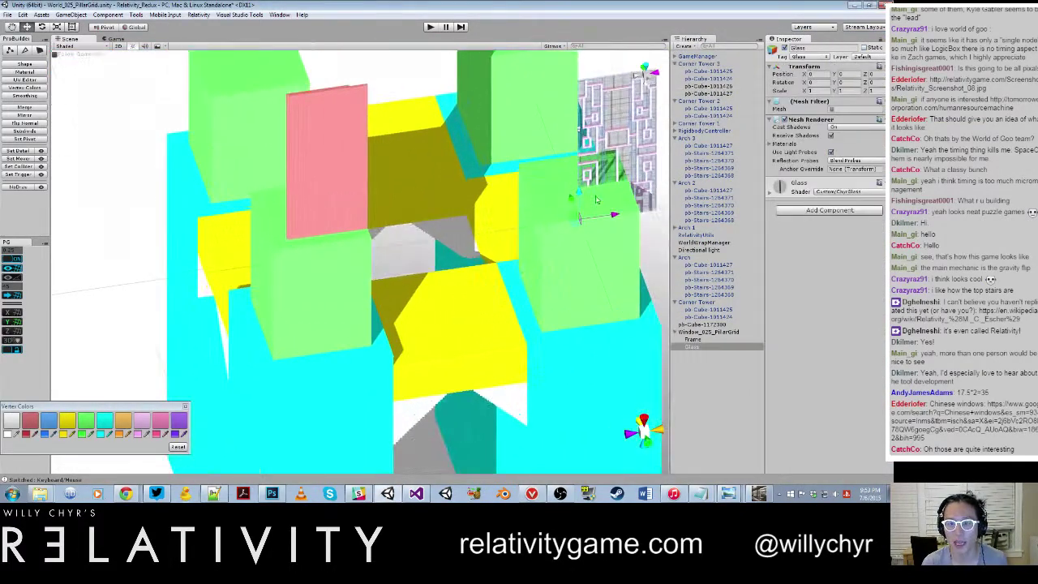
drag(612, 213, 308, 252)
scroll(308, 252, up, 3)
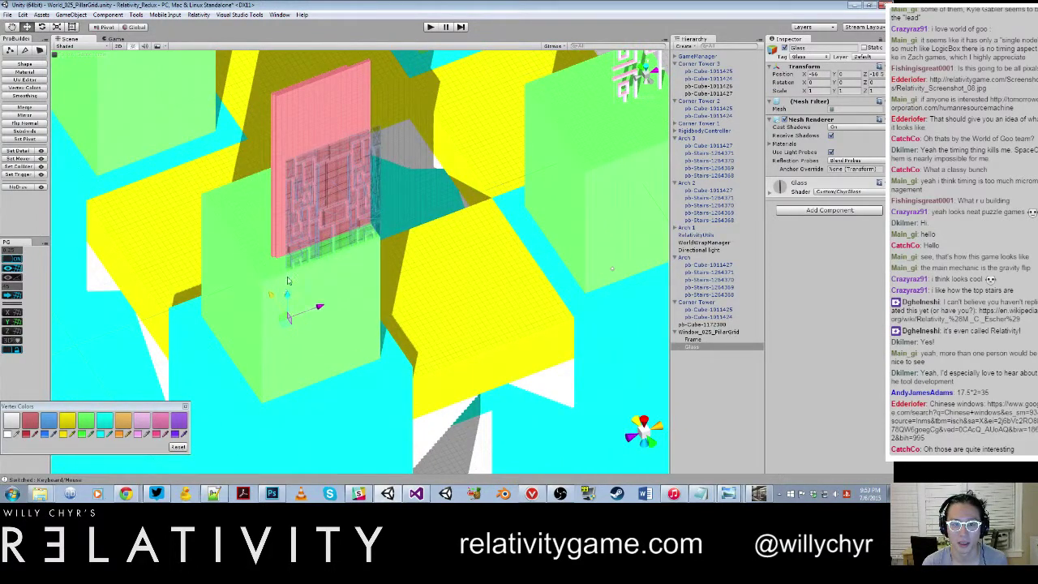
click(623, 213)
Move the whole Window_025_PillarGrid object to the pink panels on the corner tower, at about X -69.25, Y 16.75, Z -9.
double_click(695, 334)
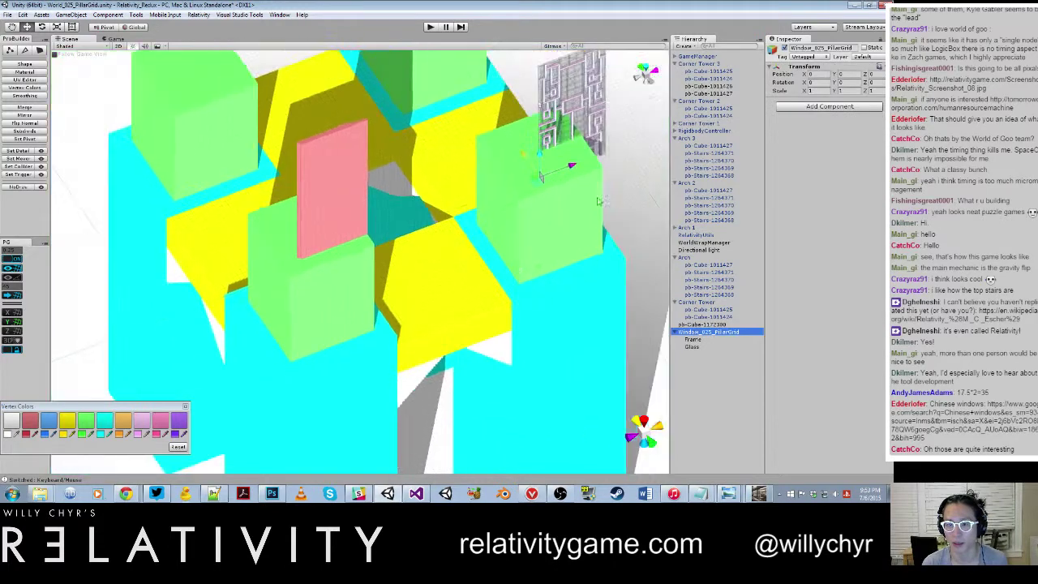
click(572, 174)
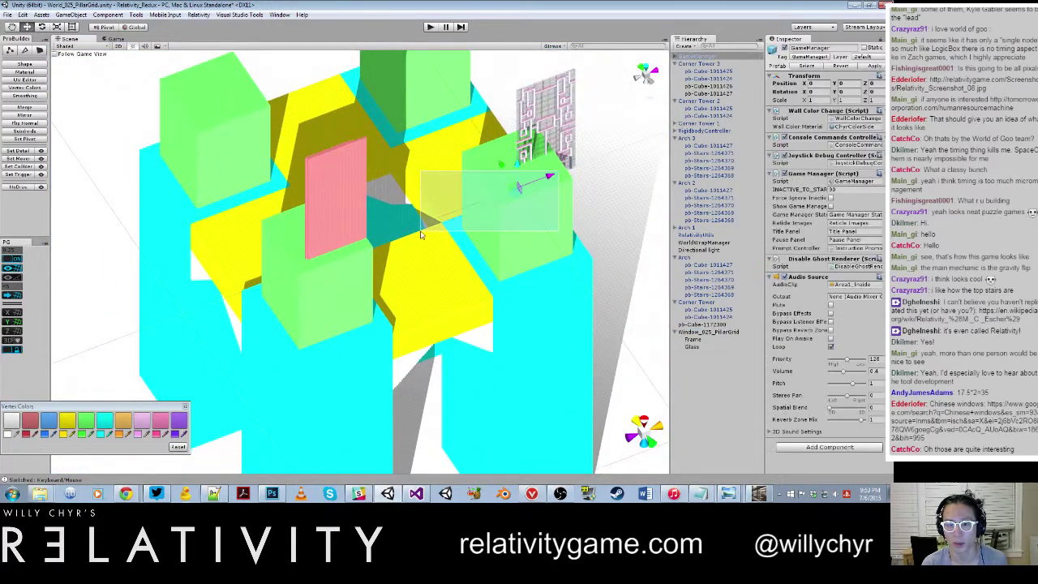
click(700, 333)
drag(518, 188, 295, 227)
scroll(319, 278, up, 2)
alt+drag(295, 227, 326, 160)
scroll(400, 242, up, 2)
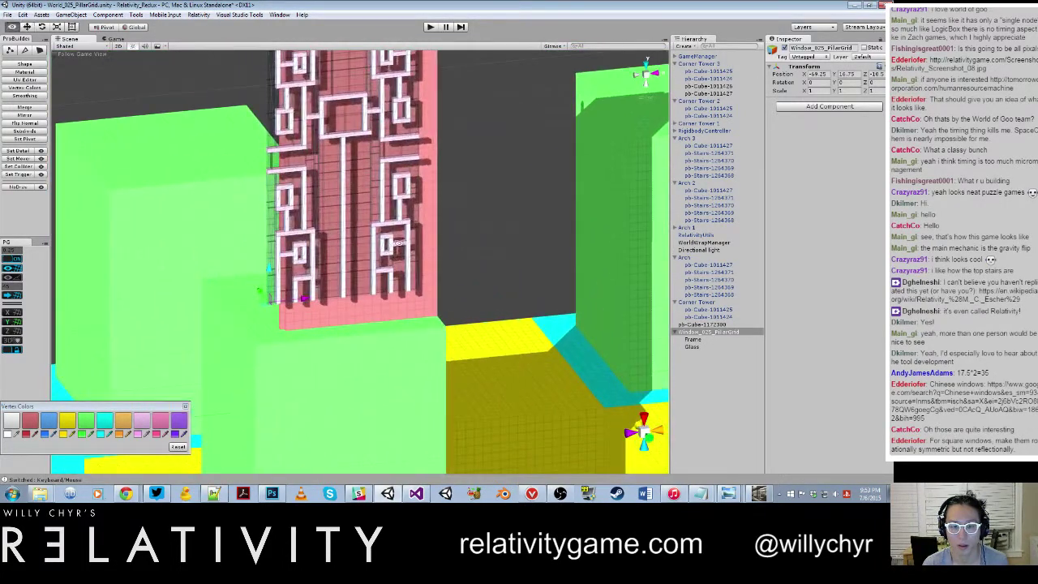
alt+drag(399, 242, 435, 335)
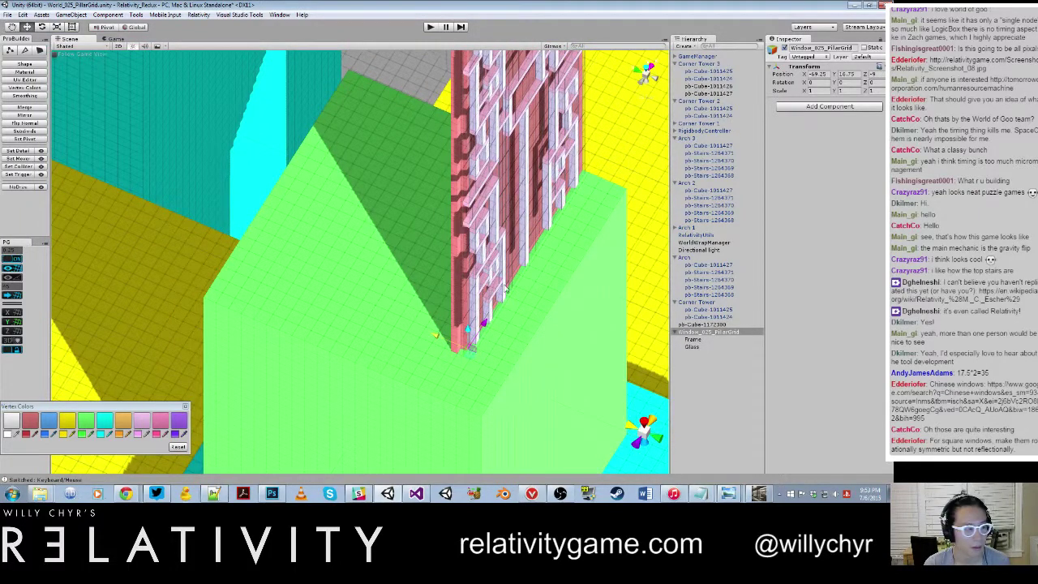
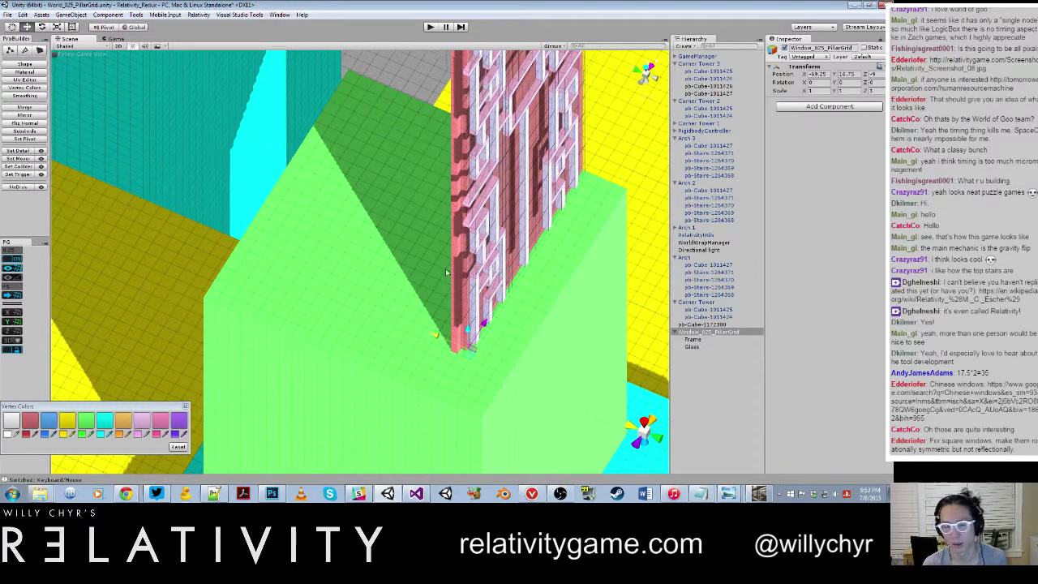
Line the window up with the pink panels by moving it to about X -66.25 and Z -6.75.
alt+drag(433, 238, 500, 288)
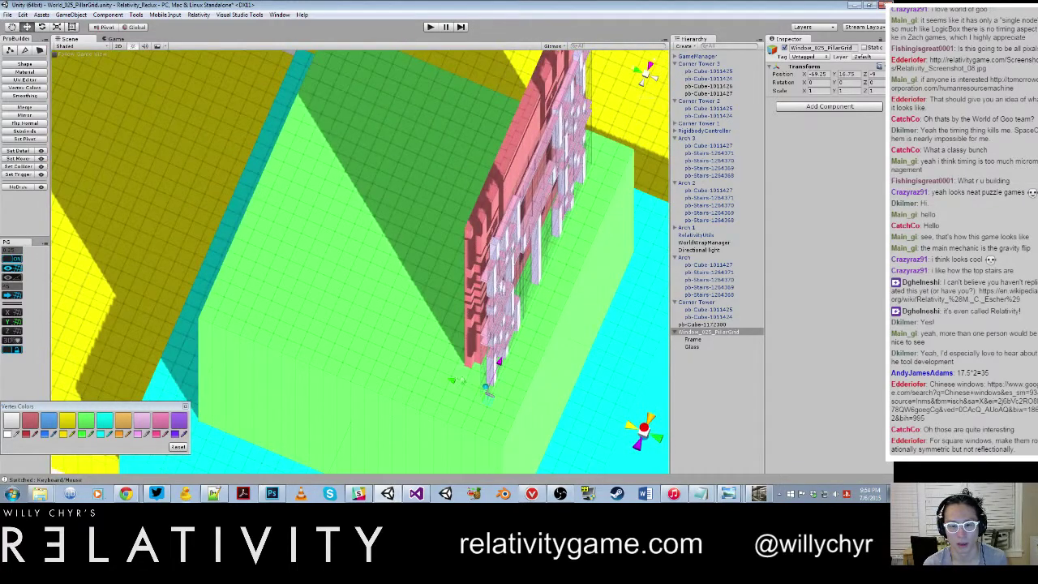
alt+drag(448, 380, 437, 374)
alt+drag(572, 307, 454, 263)
drag(330, 387, 392, 378)
middle_drag(422, 360, 289, 357)
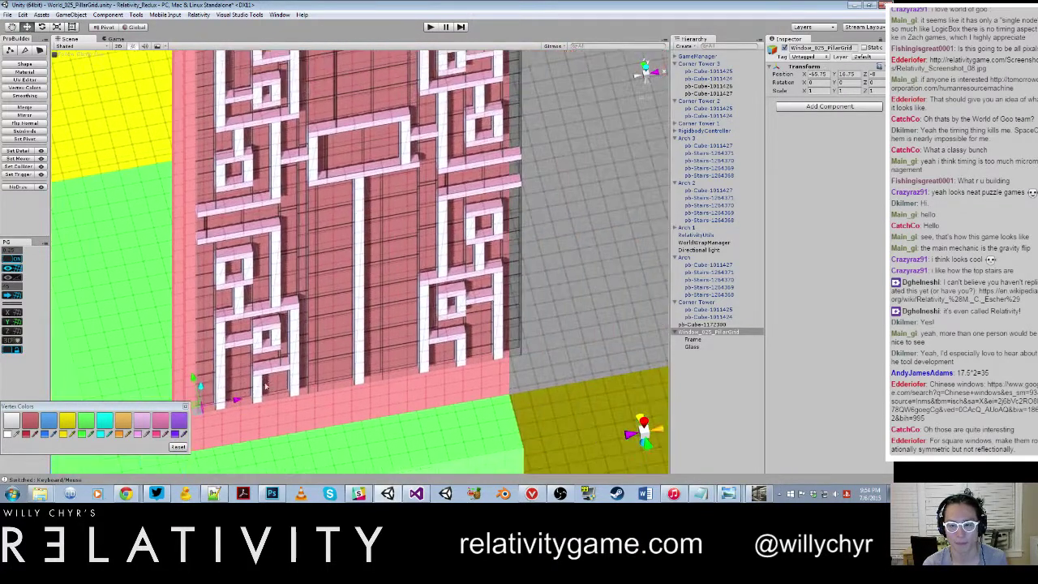
alt+drag(289, 357, 243, 341)
middle_drag(243, 341, 294, 349)
drag(294, 349, 286, 351)
middle_drag(286, 351, 359, 270)
scroll(358, 269, down, 3)
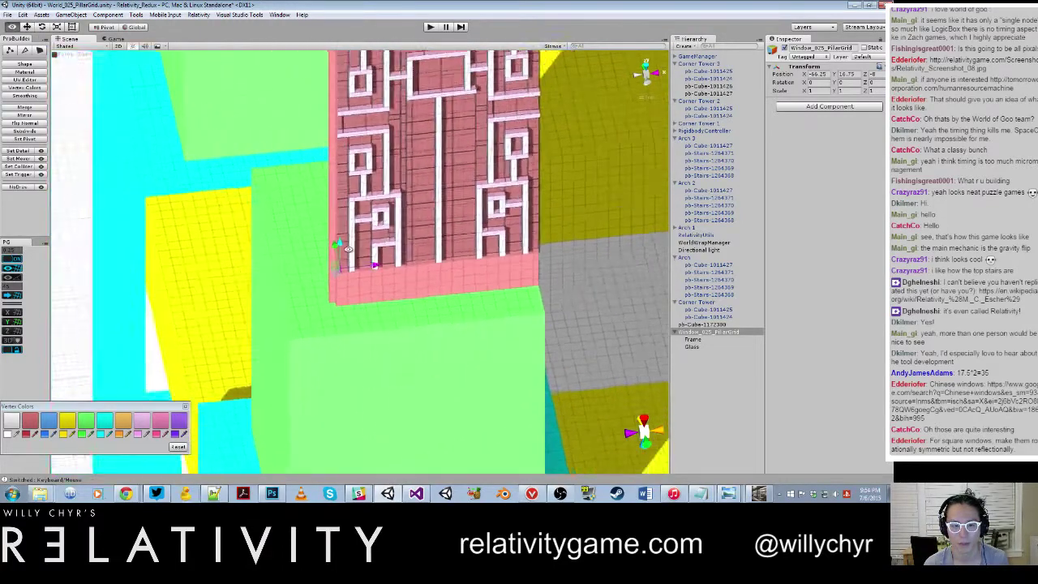
alt+drag(359, 269, 430, 281)
Select both pink panels on the tower and move them back, away from the window.
click(457, 200)
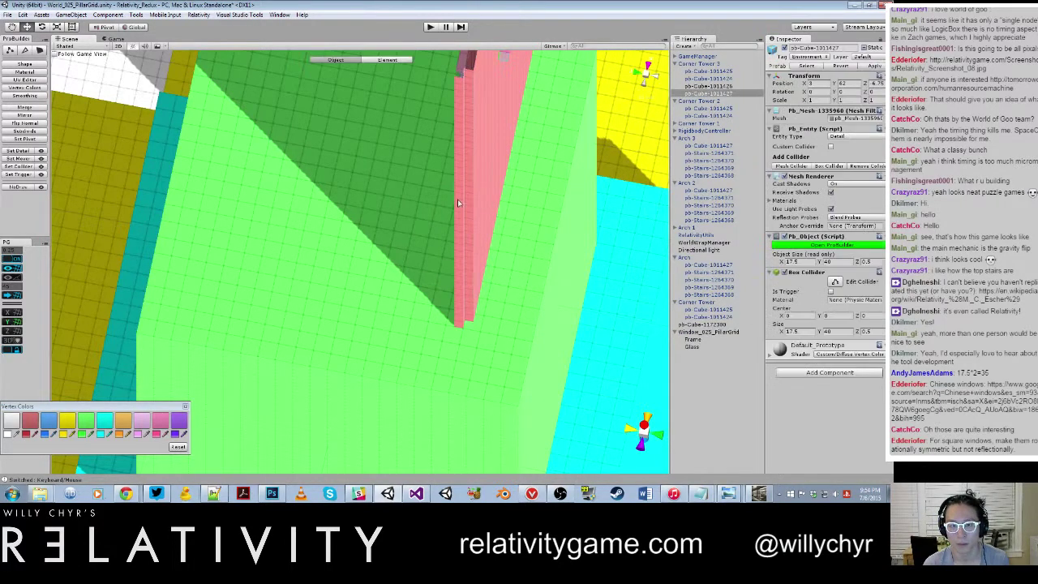
shift+click(467, 199)
drag(455, 78, 337, 96)
Lower the whole Window_025_PillarGrid object onto the tower's top surface, to about Y 11.75.
click(477, 182)
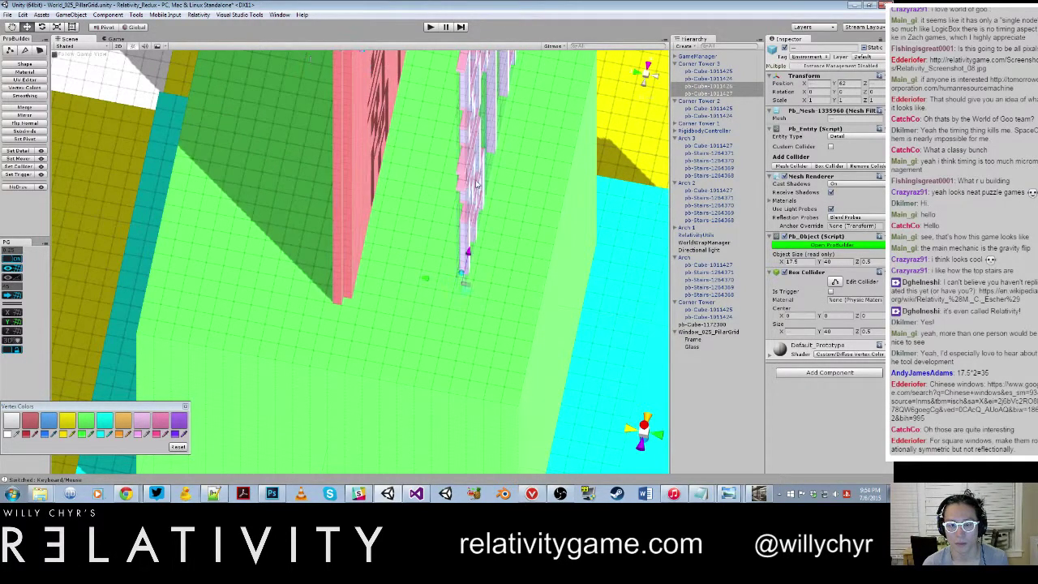
alt+drag(477, 182, 451, 140)
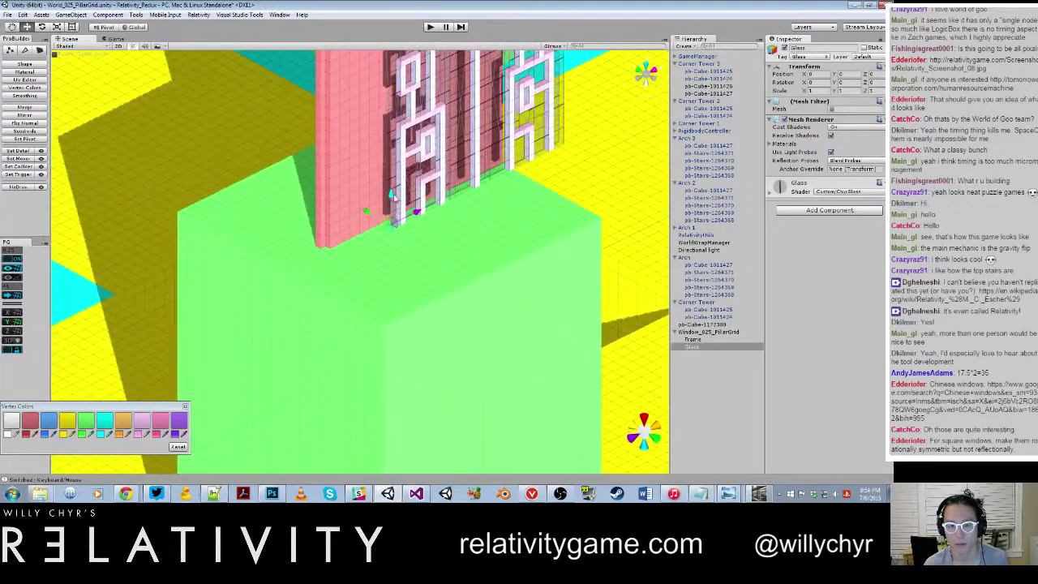
click(696, 332)
scroll(566, 259, down, 6)
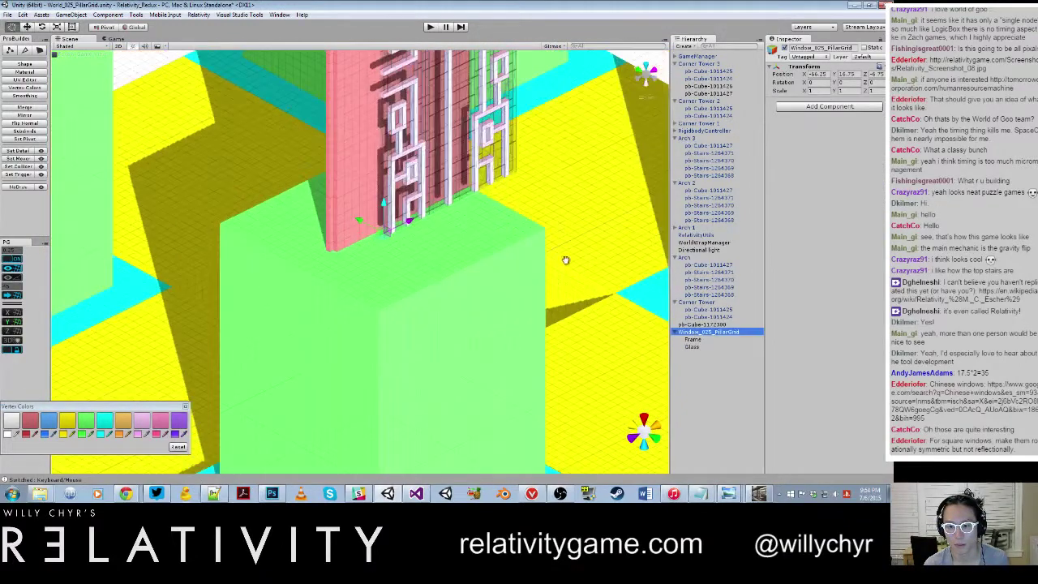
middle_drag(565, 260, 545, 336)
scroll(487, 233, up, 11)
scroll(383, 294, up, 1)
drag(373, 316, 373, 391)
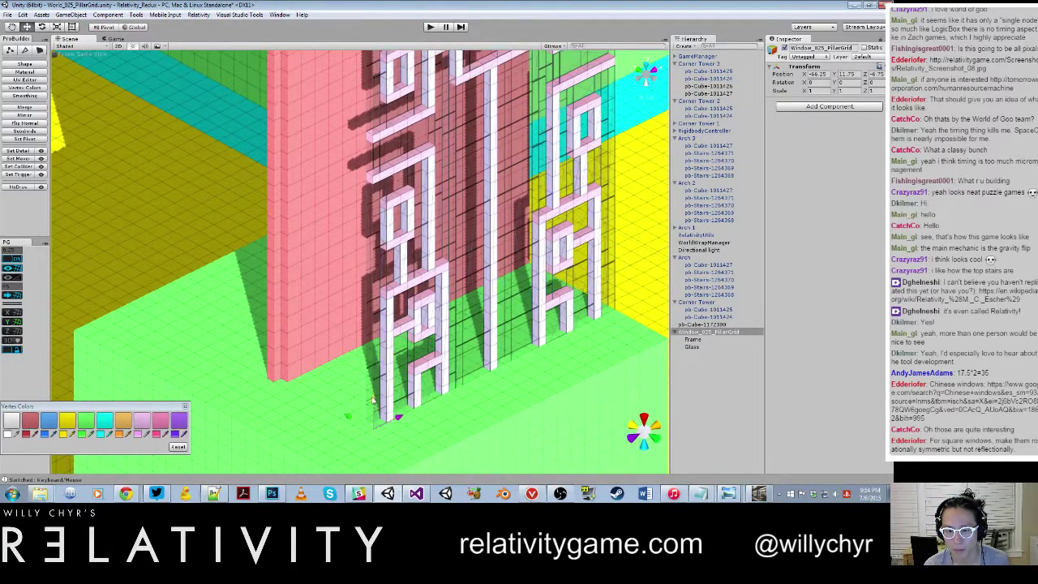
Slide one of the pink panels along X past the end of the other panel, to about X -15.75.
alt+drag(429, 362, 470, 225)
click(362, 264)
middle_drag(470, 225, 558, 263)
scroll(558, 264, down, 8)
drag(378, 257, 585, 338)
click(586, 338)
click(586, 337)
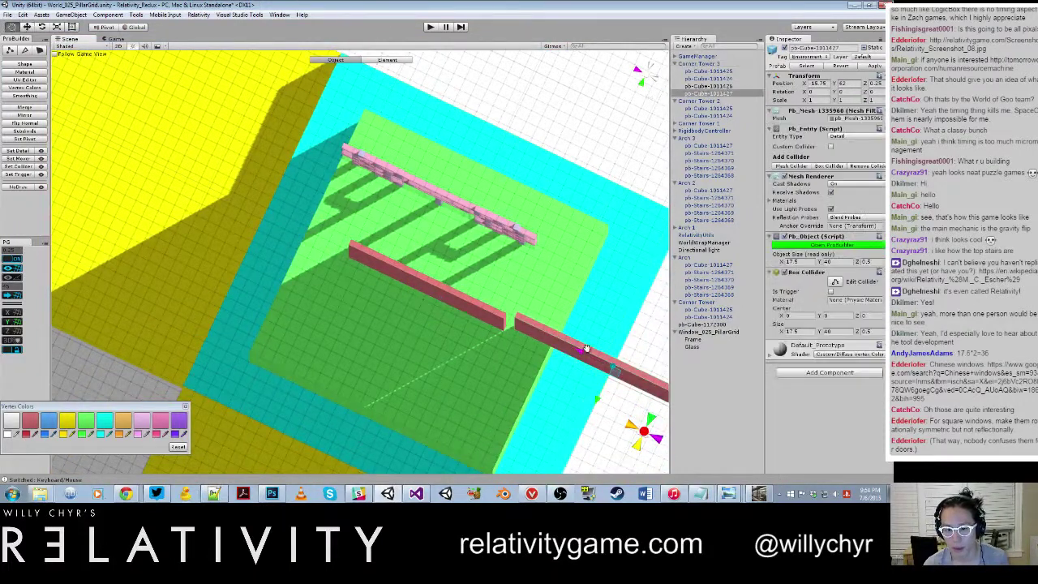
Bring the shifted pink panel up to the window's end and line it up with the window at about X -14.5.
middle_drag(587, 349, 538, 314)
drag(526, 314, 523, 314)
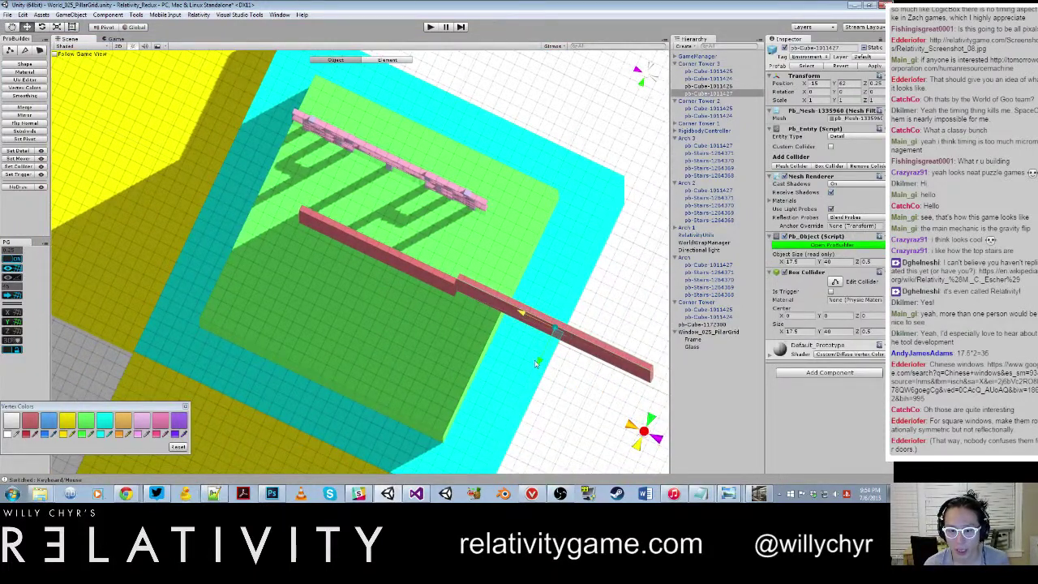
drag(535, 364, 558, 287)
drag(557, 241, 550, 238)
middle_drag(610, 292, 434, 298)
scroll(434, 298, up, 4)
Shorten the shifted pink panel to a narrow corner post by pushing its far end face in to the window's edge.
key(g)
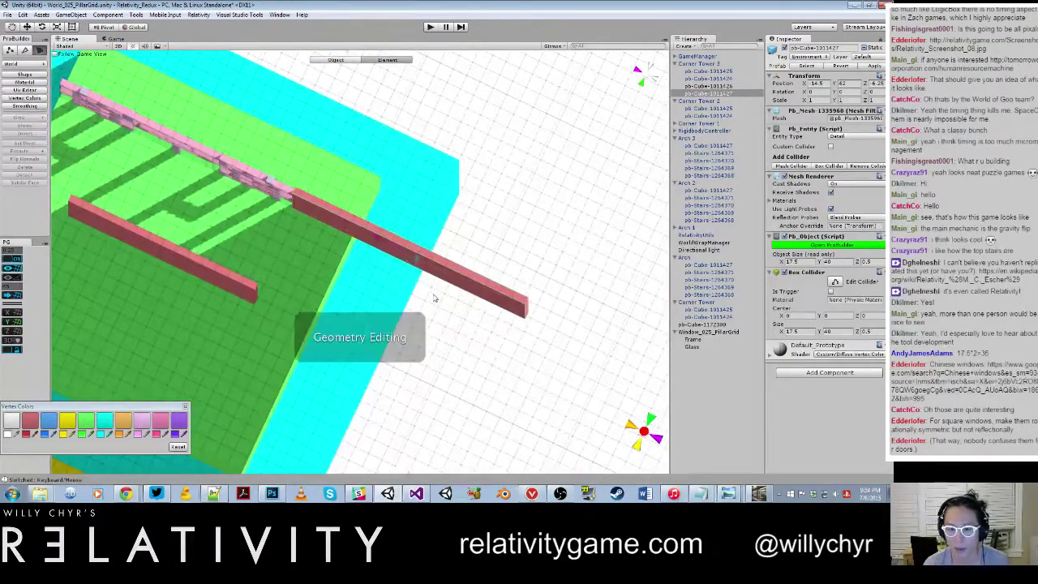
click(525, 310)
drag(496, 296, 265, 186)
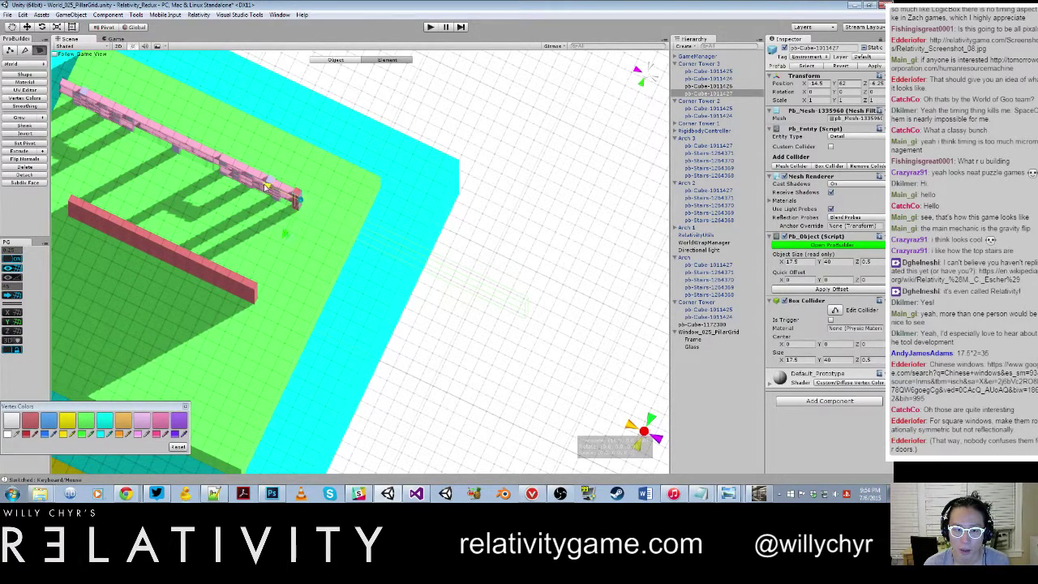
key(g)
key(j)
Delete the remaining full-width pink panel, pb-Cube-1011426, from Corner Tower 3.
scroll(341, 218, down, 8)
click(283, 276)
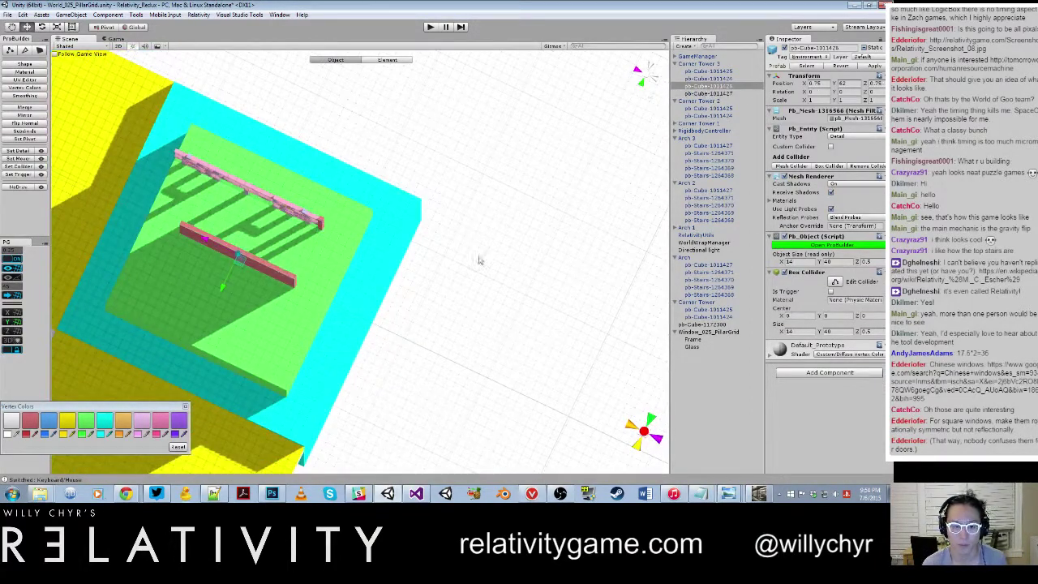
right_click(732, 86)
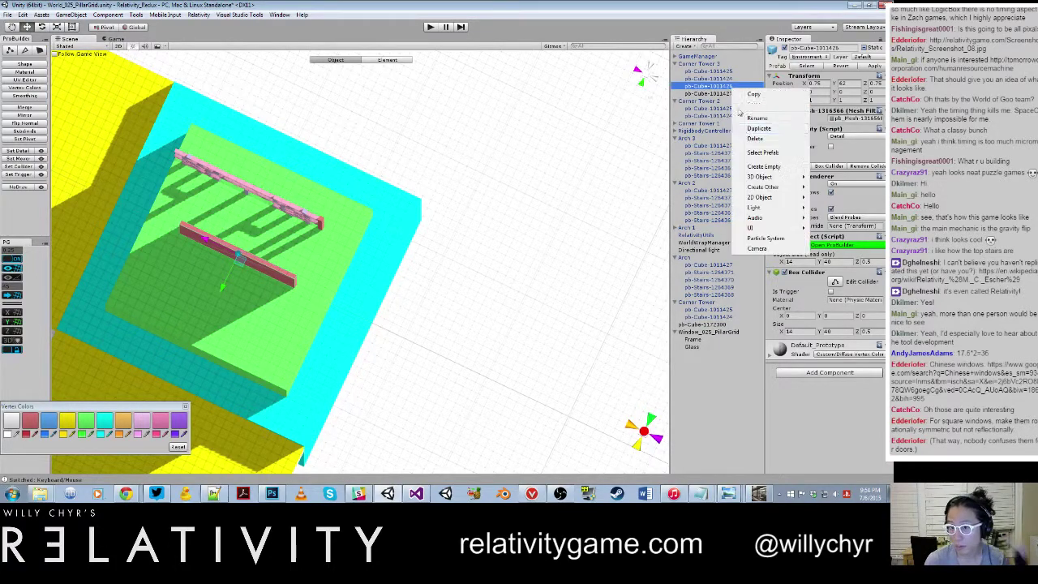
click(754, 144)
Make the Window_025_PillarGrid object a child of Corner Tower 3.
scroll(552, 160, down, 2)
alt+drag(486, 237, 307, 239)
click(692, 339)
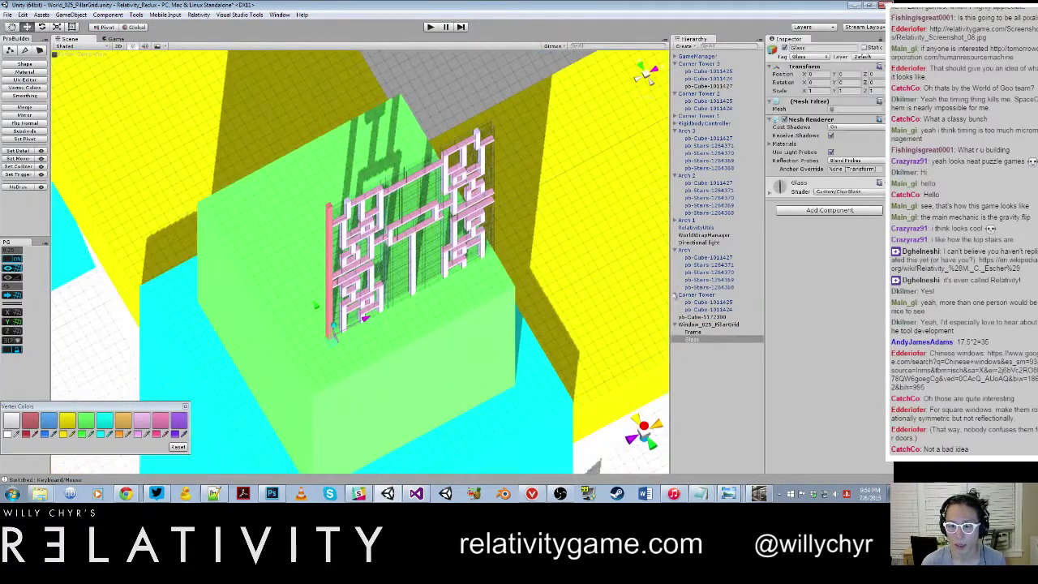
click(697, 325)
drag(699, 328, 701, 64)
click(702, 64)
Duplicate Window_025_PillarGrid within Corner Tower 3 and rotate the copy to -90 degrees about Y.
click(716, 93)
scroll(570, 123, down, 2)
alt+drag(568, 125, 411, 268)
key(ctrl+d)
key(e)
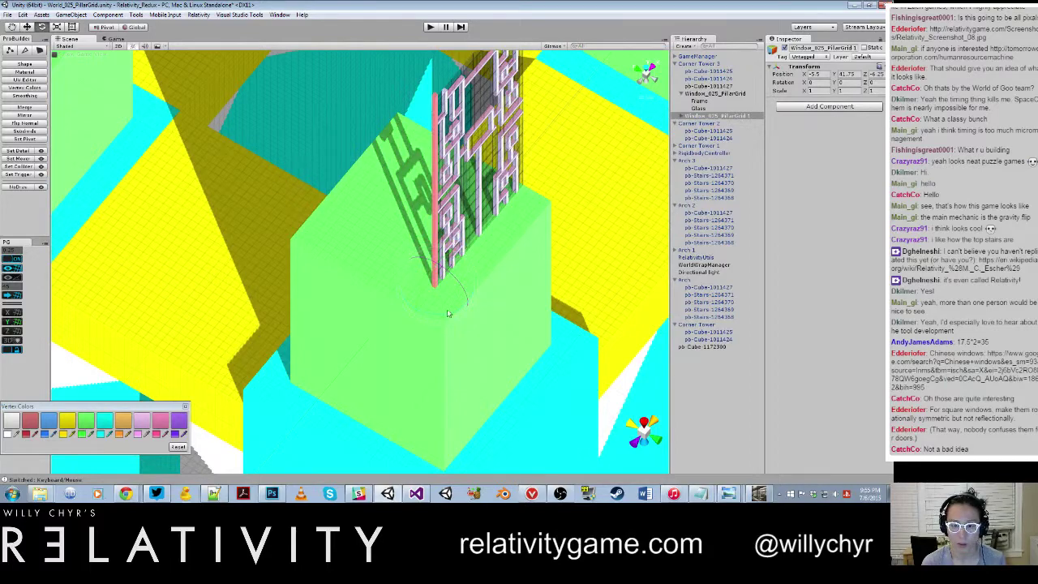
drag(505, 309, 530, 298)
scroll(530, 298, up, 4)
key(w)
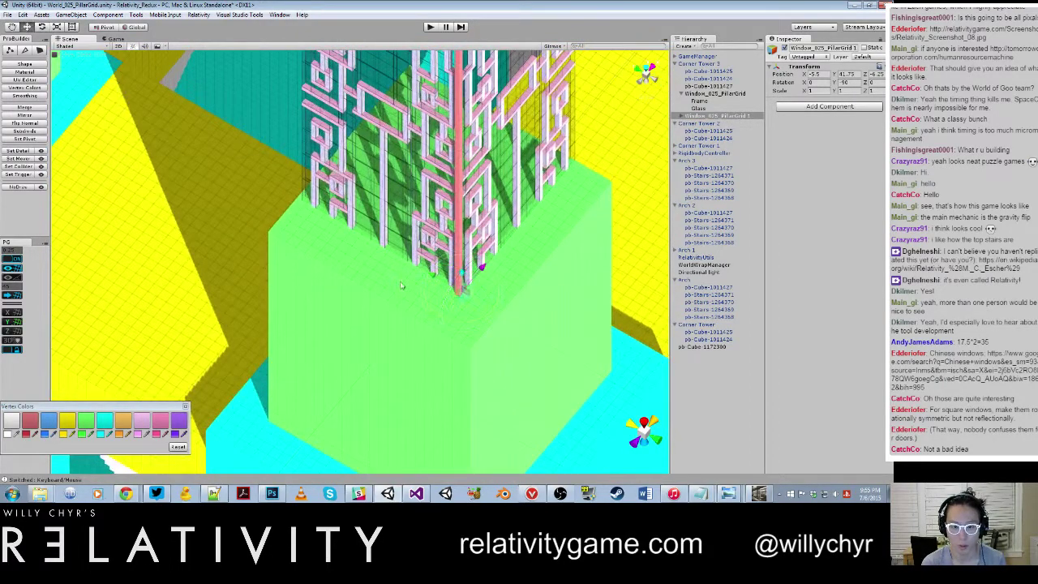
Move the rotated window copy against the pink corner post, at about X -6, Z -5.75.
alt+drag(400, 277, 479, 228)
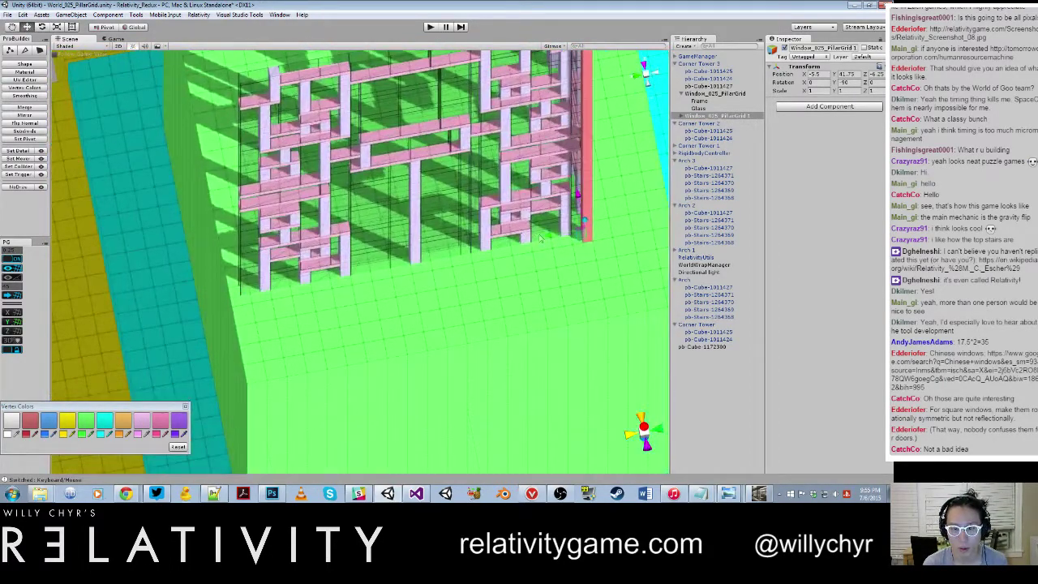
drag(540, 236, 501, 207)
alt+drag(480, 106, 486, 201)
Apply Corner Tower 3's changes to its prefab so the other corner towers get them.
scroll(493, 115, down, 5)
click(703, 63)
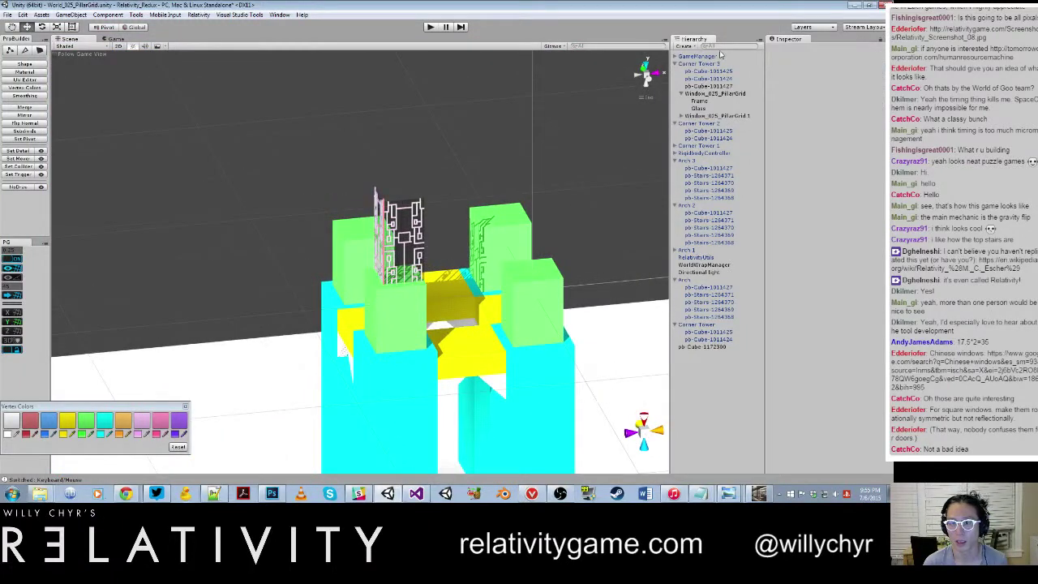
click(867, 68)
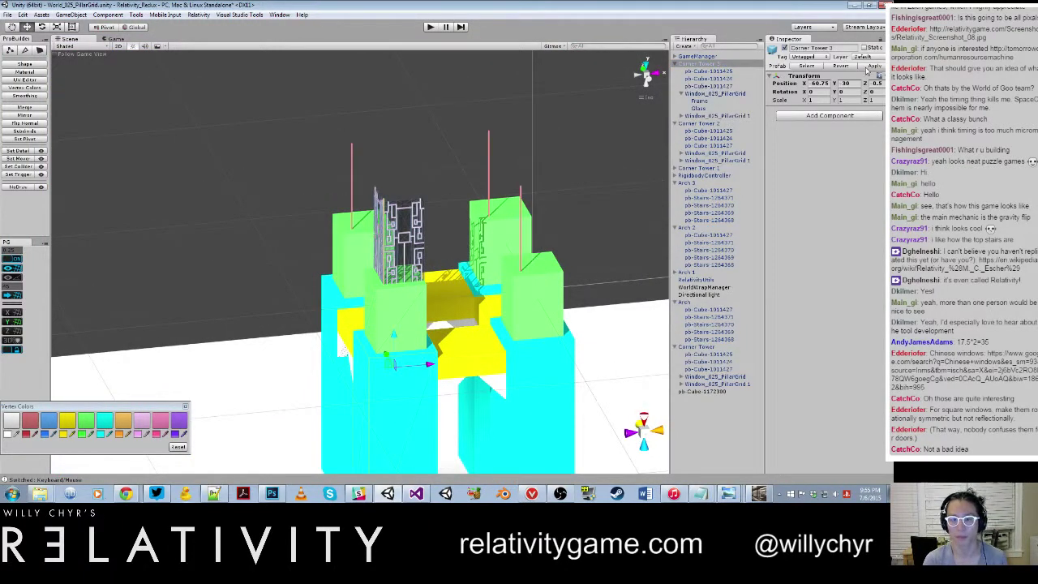
Examine the other corner towers and the Frame of Corner Tower 2's window to check how the window was carried over.
alt+drag(630, 160, 440, 209)
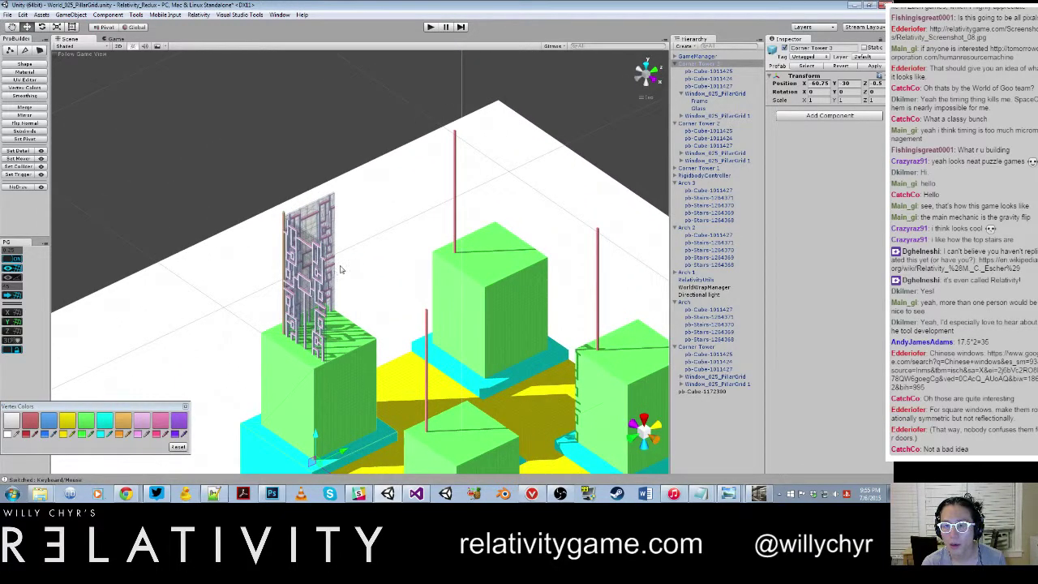
click(721, 94)
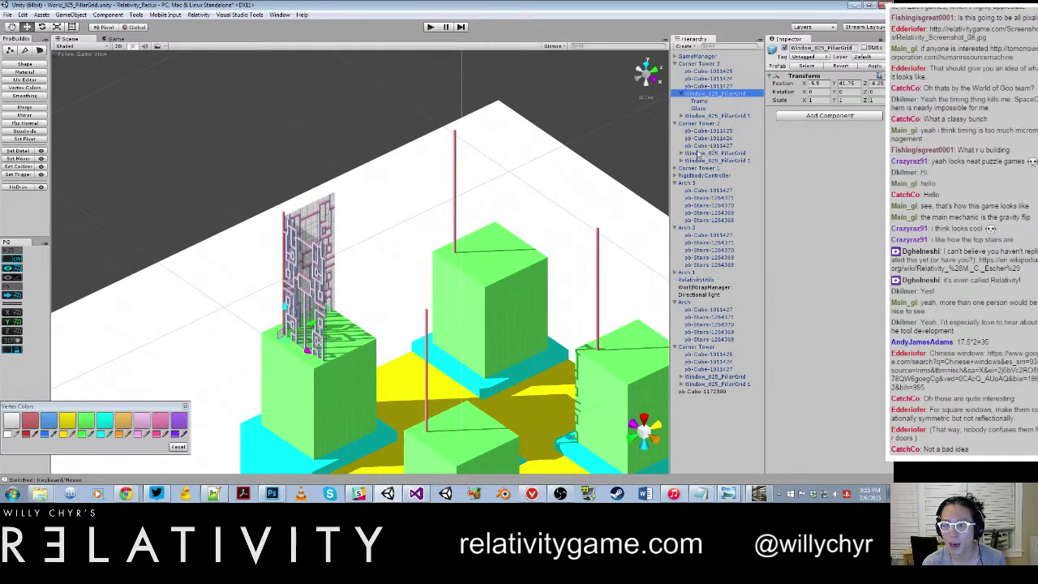
click(681, 153)
double_click(698, 162)
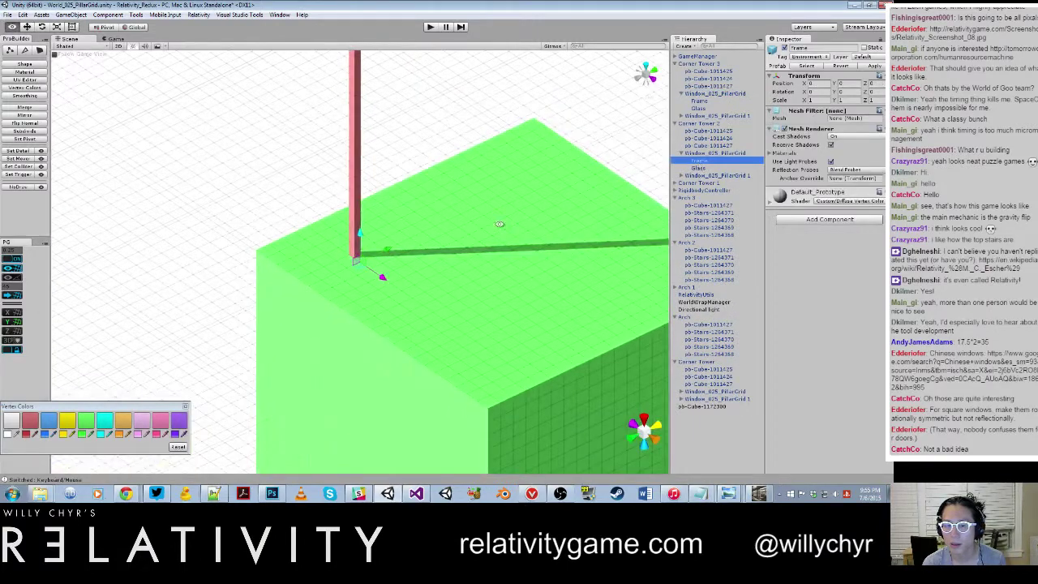
alt+drag(638, 136, 481, 199)
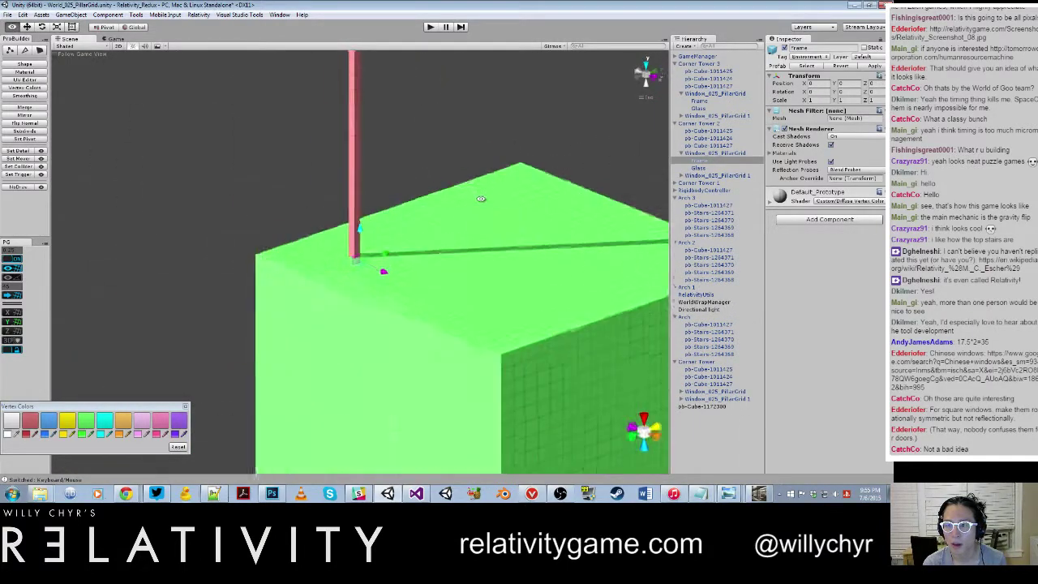
scroll(479, 196, down, 12)
scroll(433, 219, down, 8)
alt+drag(146, 253, 388, 294)
scroll(388, 295, up, 8)
scroll(389, 295, up, 5)
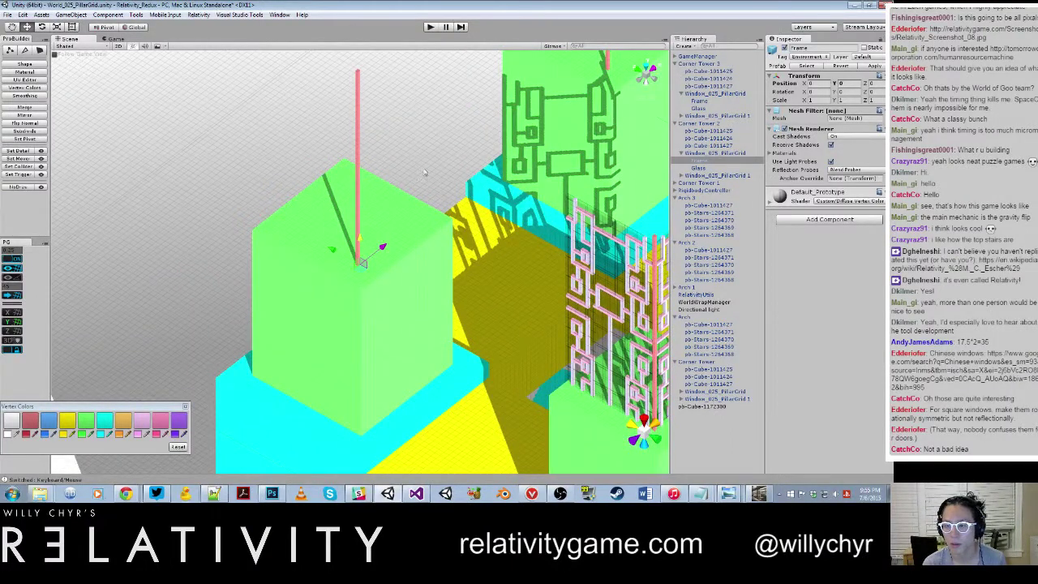
scroll(551, 162, down, 6)
click(513, 258)
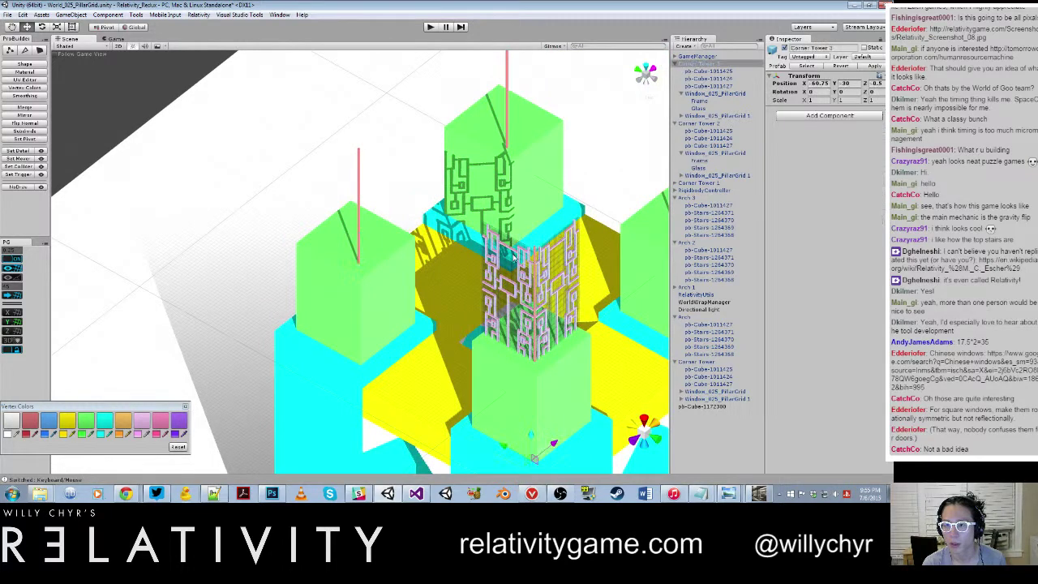
Compare the Frame and Glass components of the first window in Corner Tower 3.
click(697, 101)
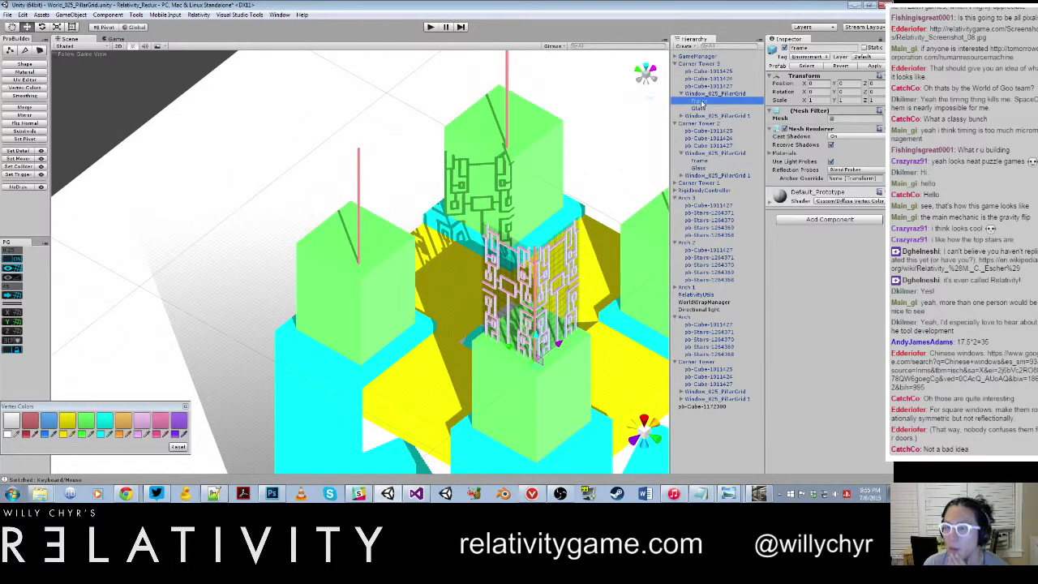
click(702, 109)
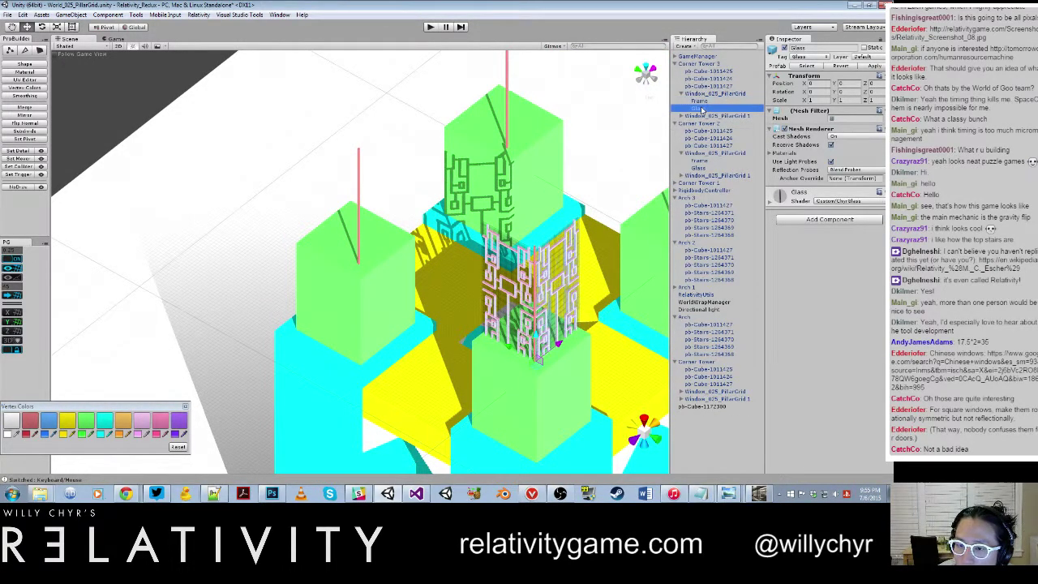
click(703, 102)
click(702, 109)
scroll(586, 183, down, 1)
scroll(582, 164, down, 2)
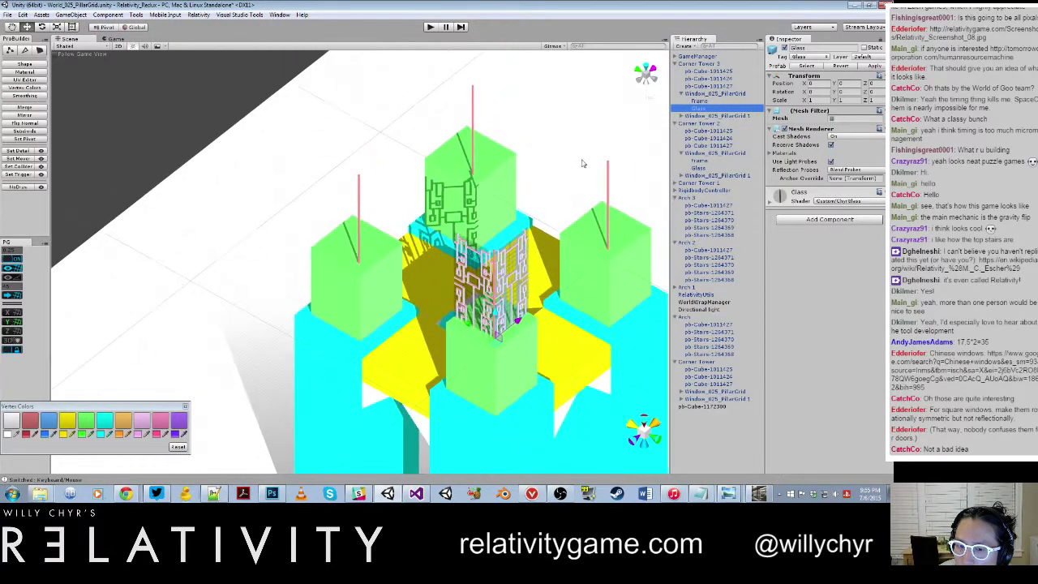
scroll(523, 253, up, 2)
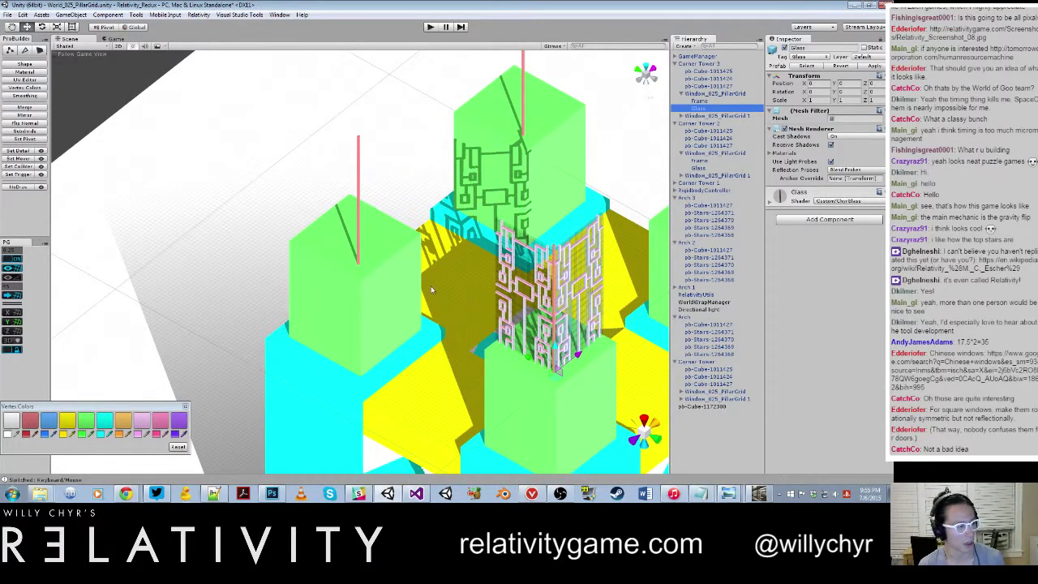
scroll(428, 283, up, 2)
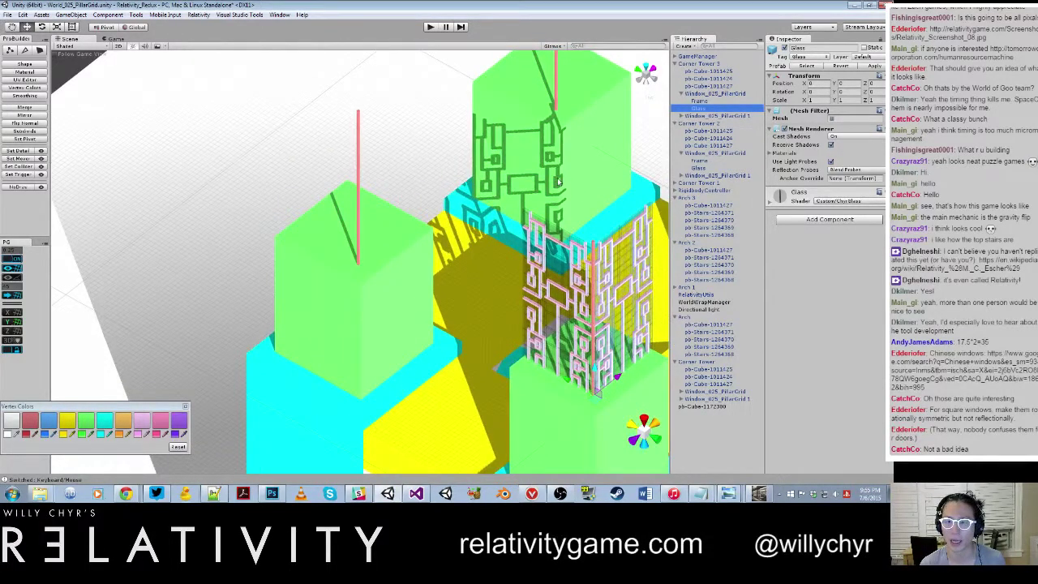
Examine Corner Tower 3 as a whole and the contents of its second, rotated window.
double_click(701, 64)
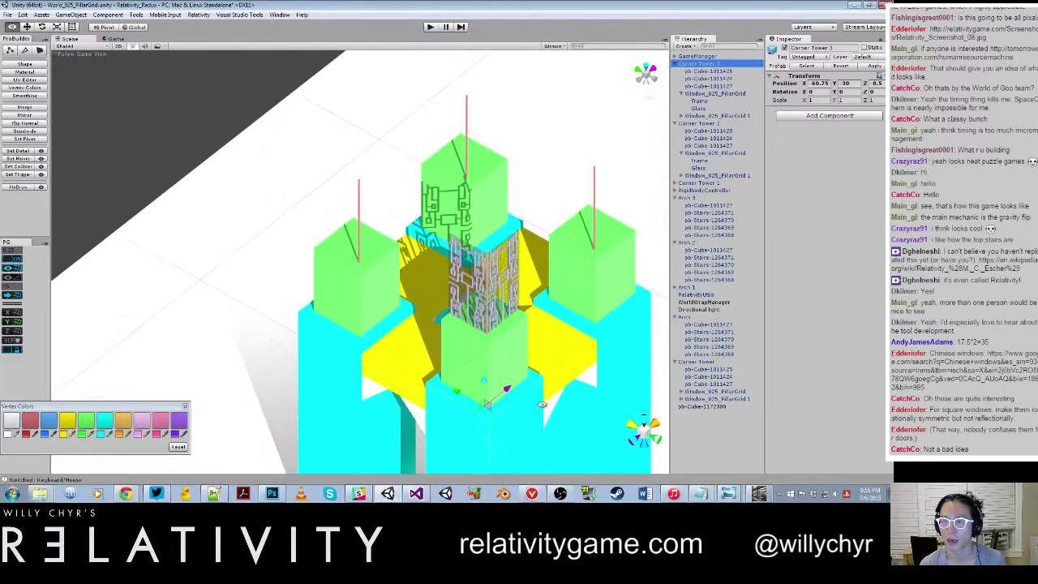
scroll(509, 323, up, 3)
alt+drag(485, 321, 562, 376)
middle_drag(561, 377, 570, 290)
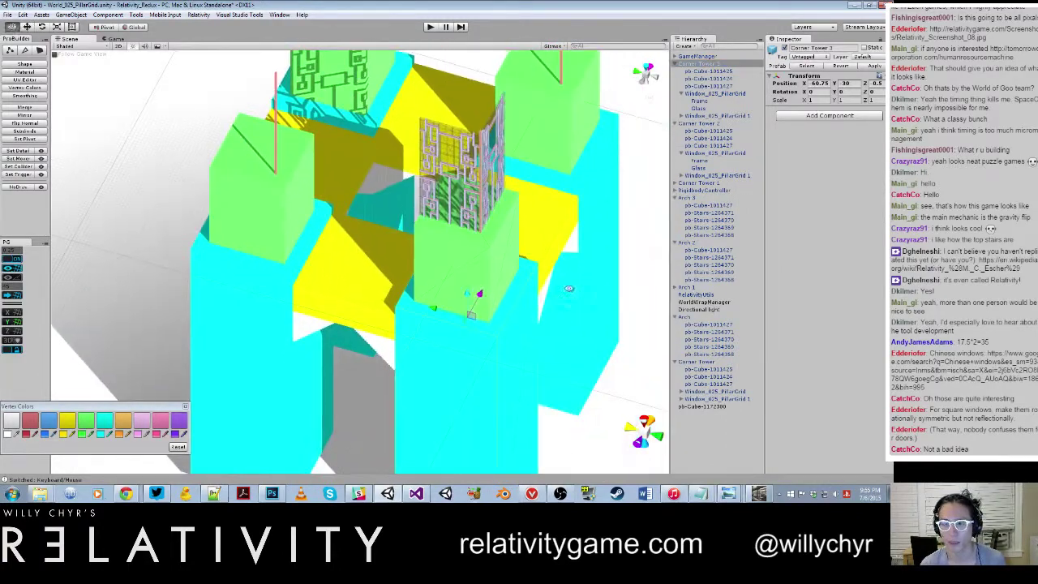
click(680, 116)
click(695, 116)
scroll(486, 153, down, 3)
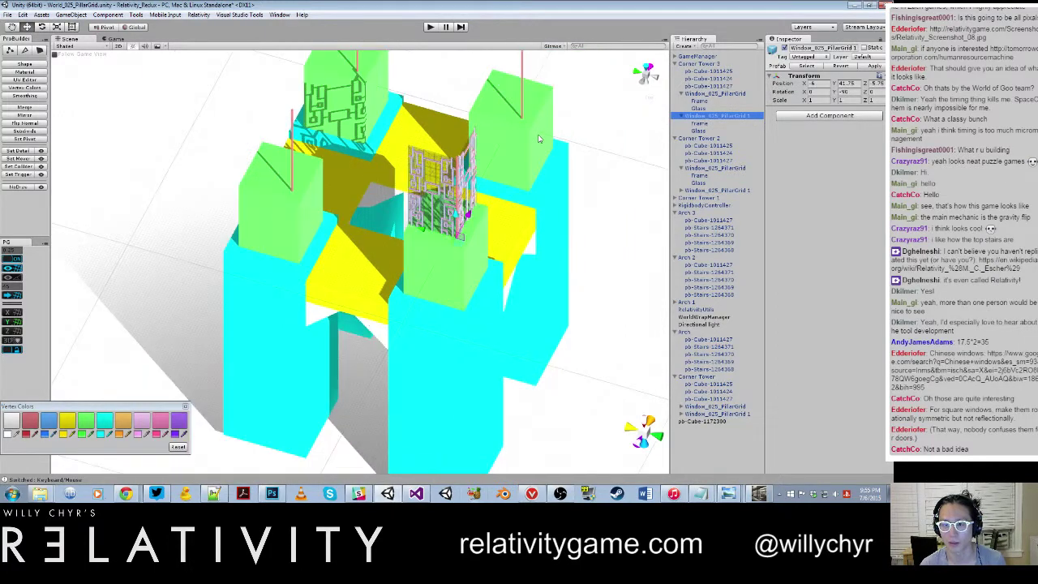
Disable the Mesh Renderer on the Frame of Corner Tower 2's first window.
click(689, 175)
key(f)
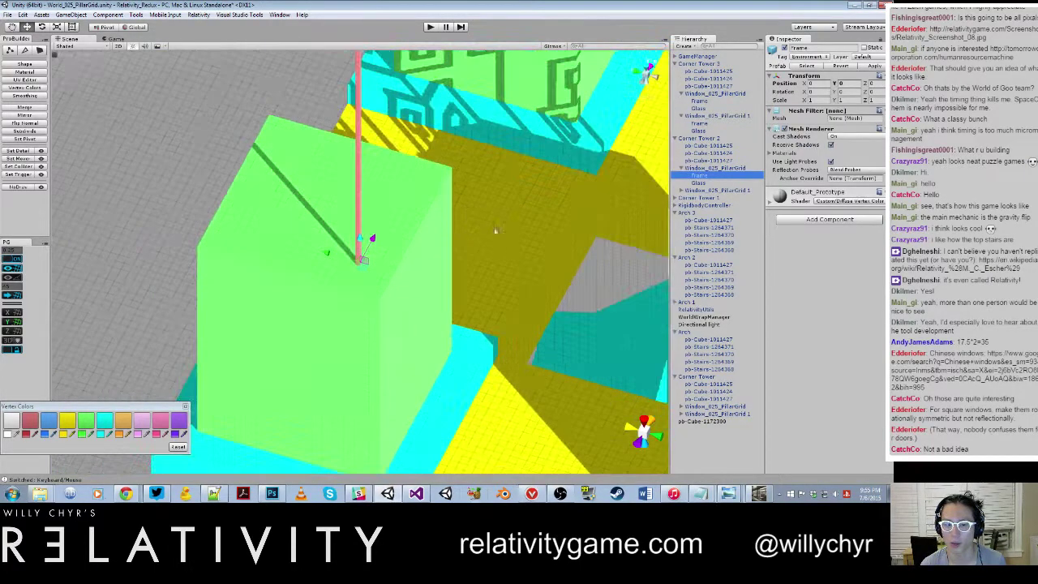
alt+drag(495, 231, 537, 172)
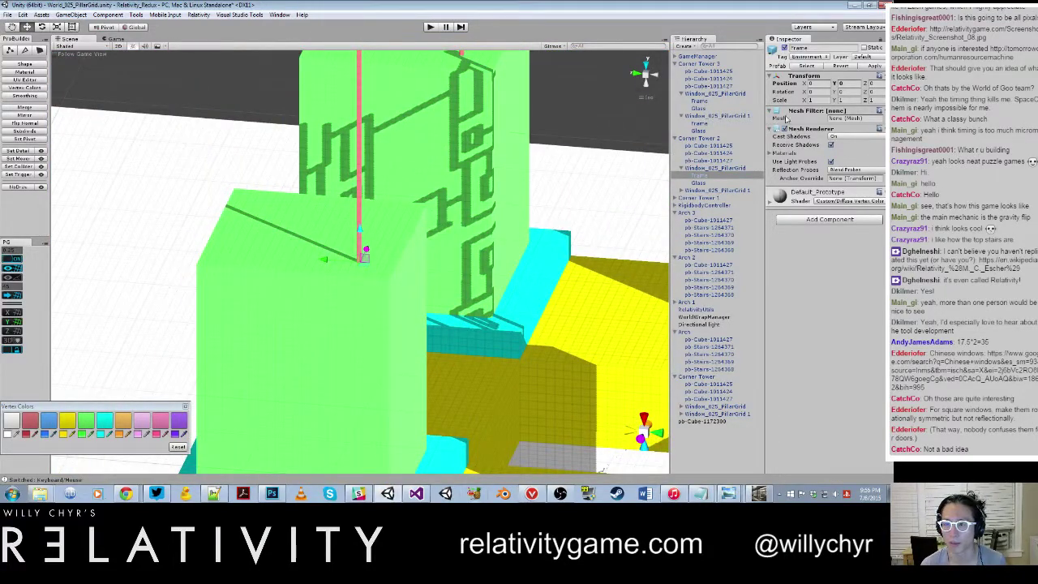
click(785, 130)
scroll(613, 164, down, 9)
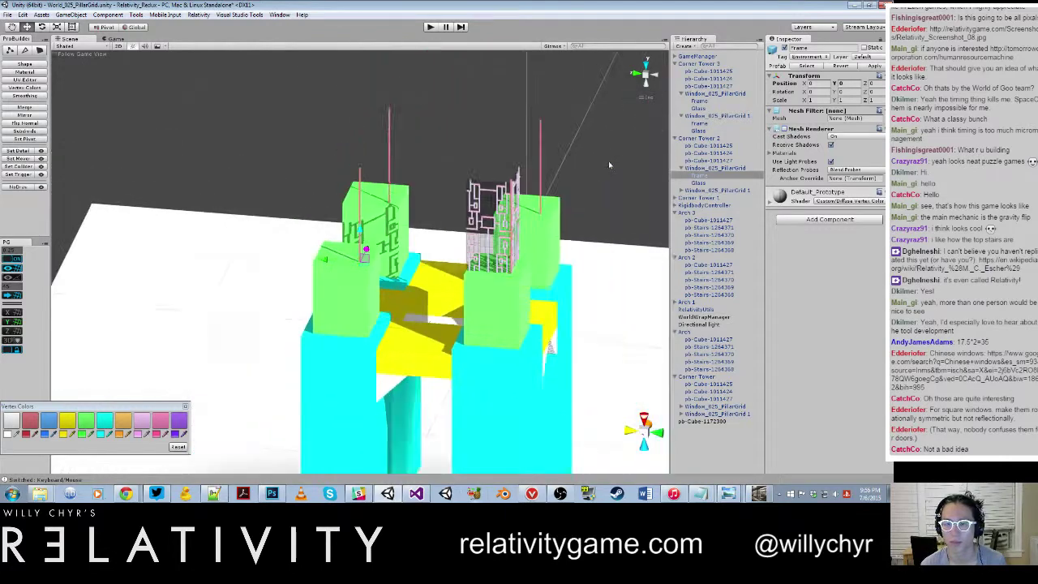
Place another instance of the corner tower prefab in the scene, well away from the existing towers.
alt+drag(612, 165, 498, 211)
click(708, 139)
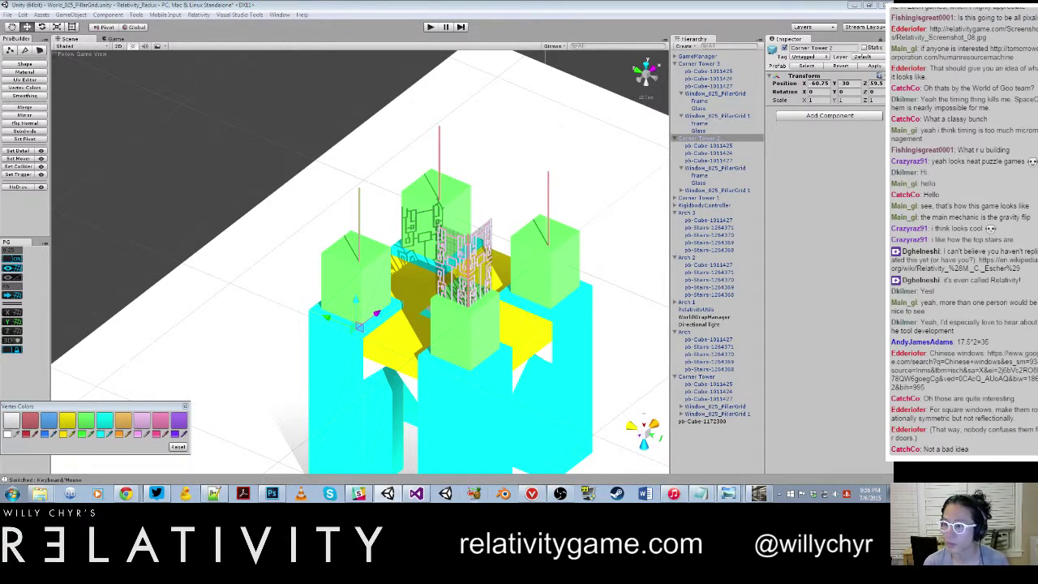
drag(487, 190, 465, 202)
scroll(500, 160, down, 5)
scroll(465, 202, up, 4)
middle_drag(464, 201, 384, 150)
scroll(385, 151, down, 6)
alt+drag(384, 151, 446, 172)
scroll(445, 172, down, 3)
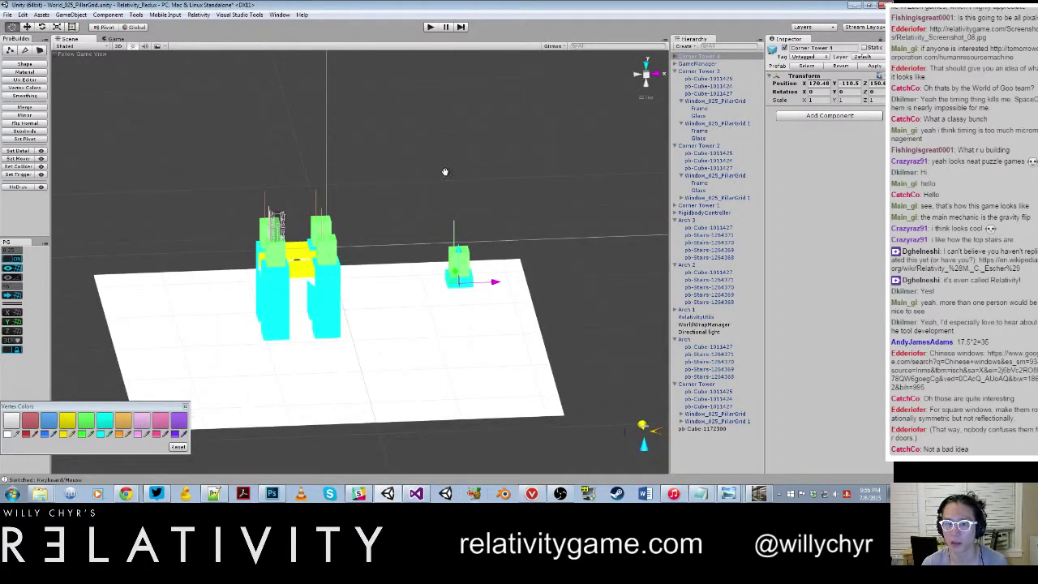
Delete the detached Corner Tower 4 test instance from the scene.
scroll(489, 151, up, 4)
alt+drag(411, 236, 577, 147)
scroll(577, 147, up, 2)
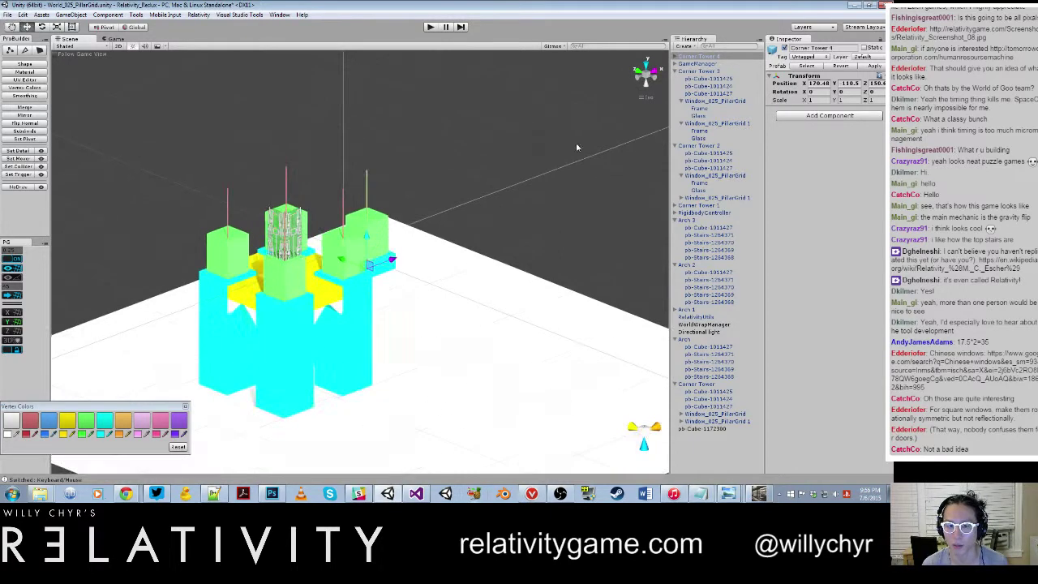
right_click(706, 57)
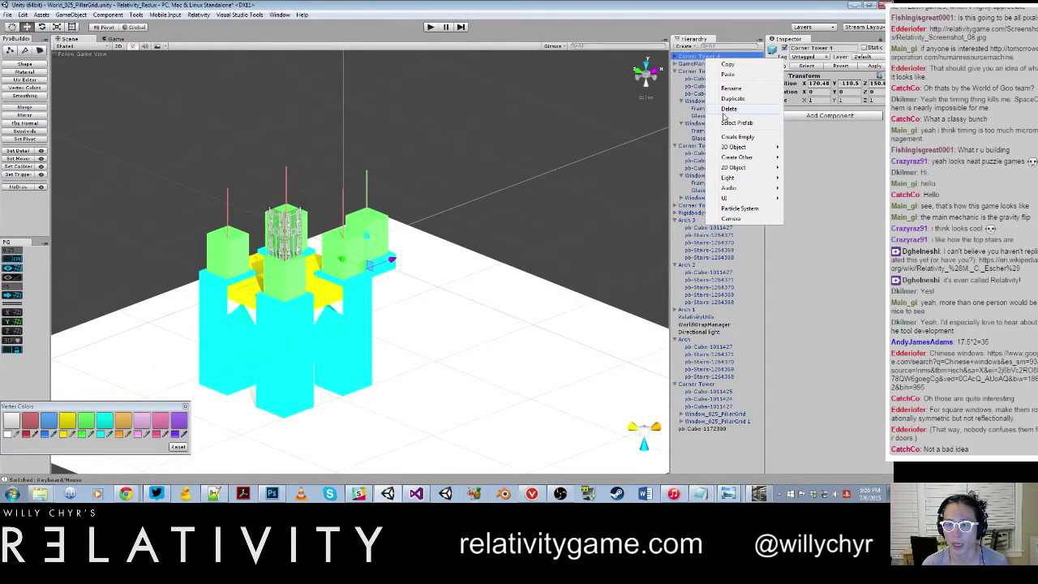
click(726, 112)
Delete Corner Tower, Corner Tower 1 and Corner Tower 2, keeping only Corner Tower 3.
scroll(359, 190, down, 4)
alt+drag(359, 190, 331, 275)
scroll(331, 276, up, 4)
click(331, 280)
scroll(334, 287, up, 2)
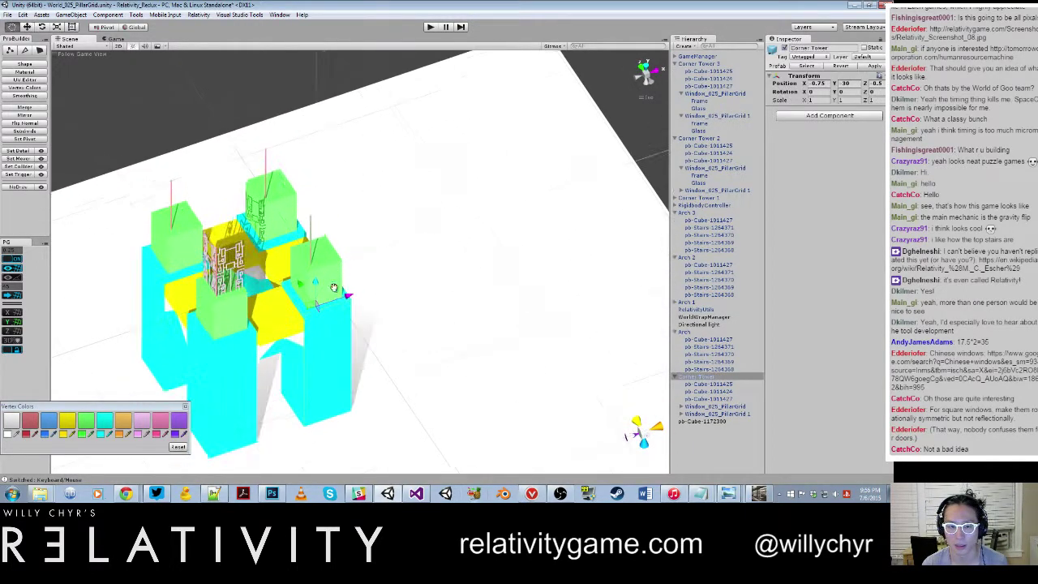
alt+drag(544, 288, 769, 355)
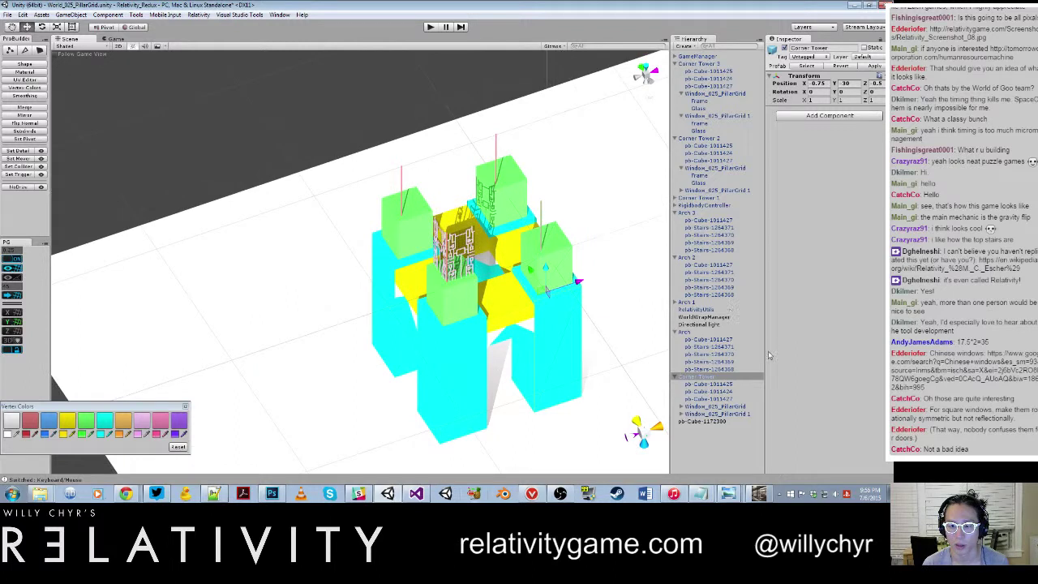
ctrl+click(699, 199)
ctrl+click(699, 140)
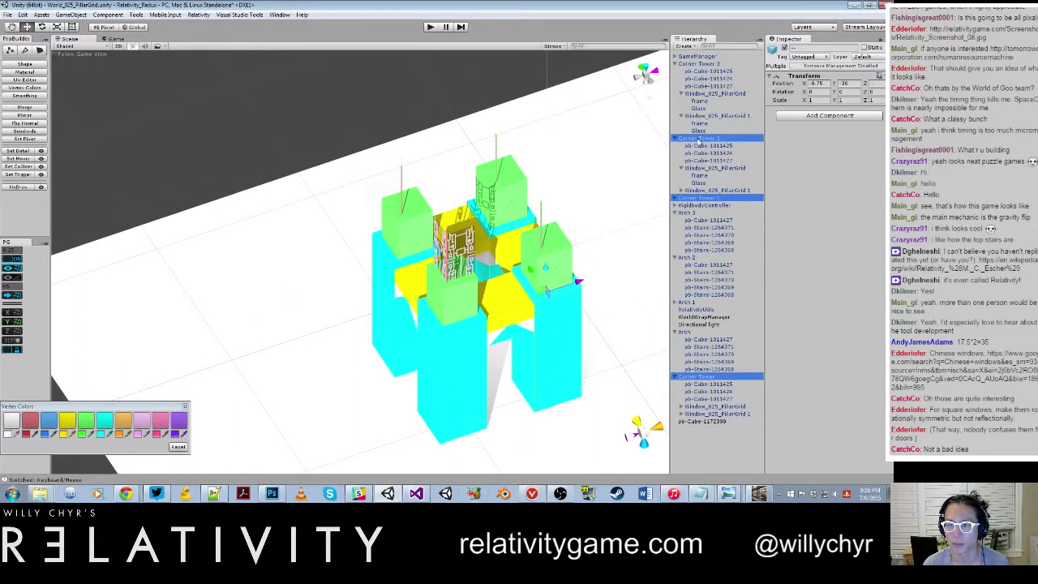
right_click(699, 140)
click(721, 195)
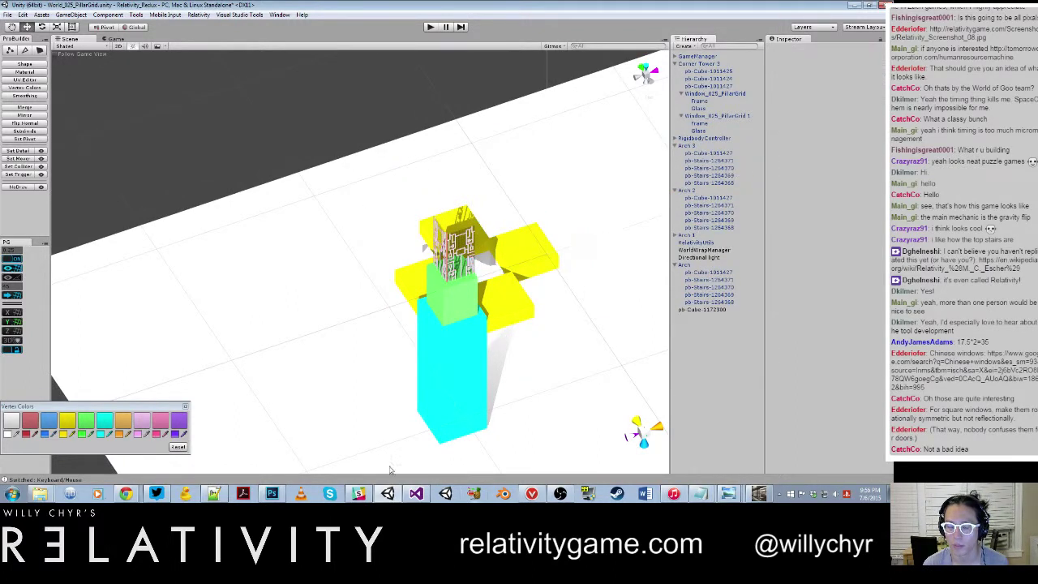
scroll(360, 261, up, 1)
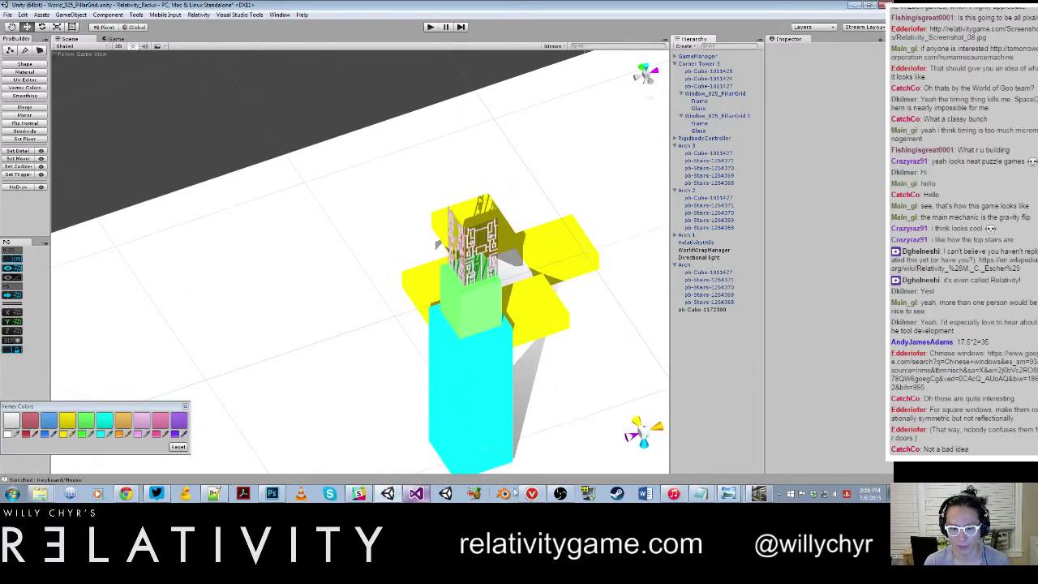
Switch to the Notepad notes and record for a colleague: "When window prefab applied, duplicate instances don't draw the frame".
click(700, 492)
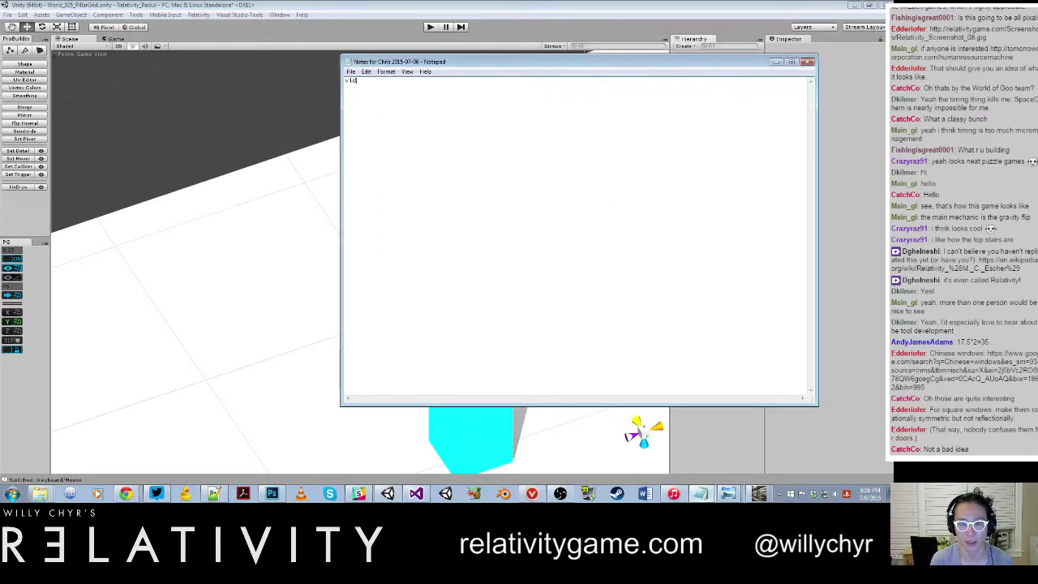
key(ctrl+a)
click(487, 209)
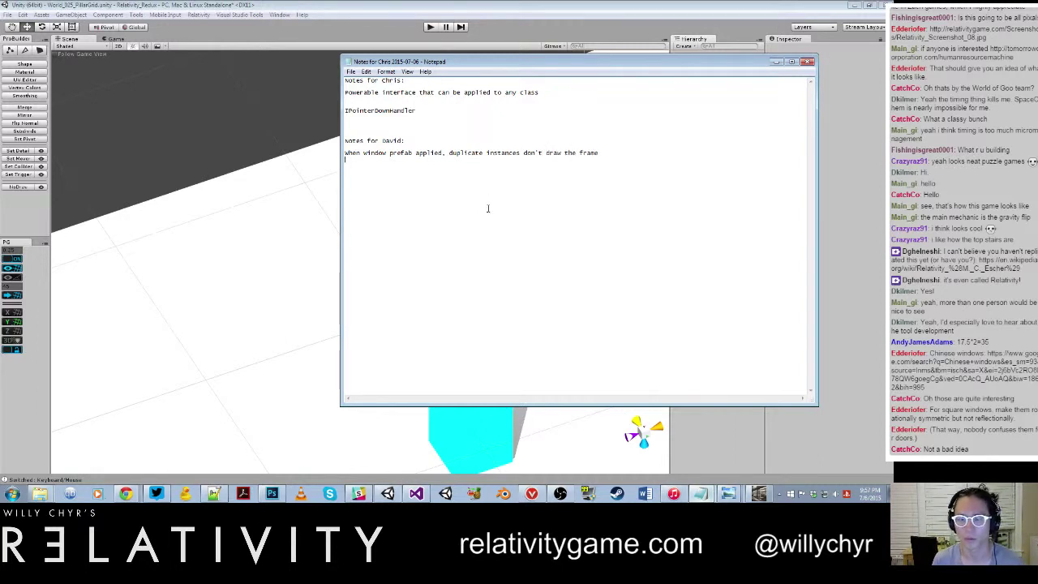
drag(698, 64, 1037, 59)
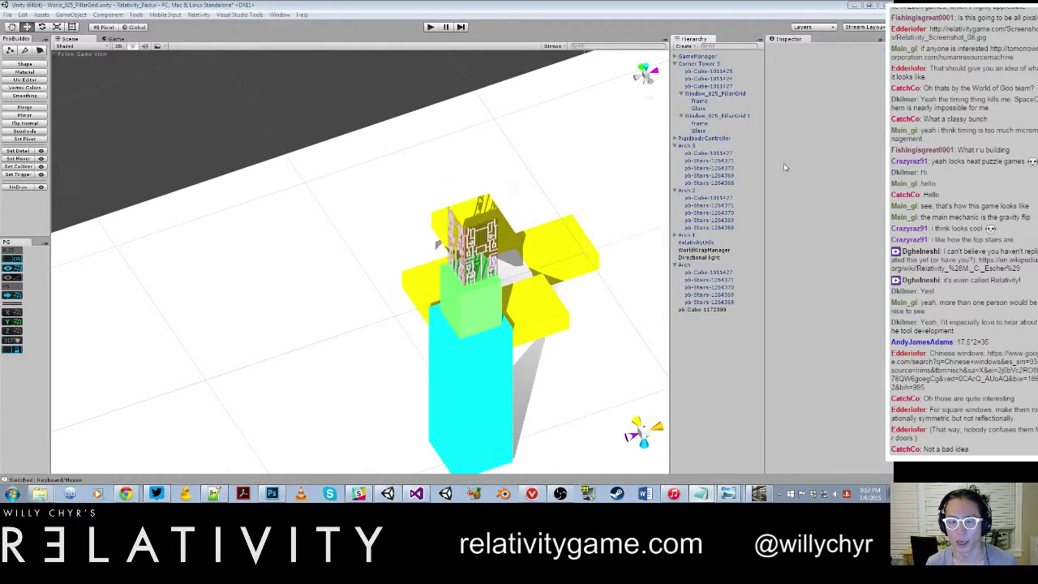
Duplicate Corner Tower 3, place the copy on the adjacent corner of the arches and rotate it to -90 on Y.
click(694, 65)
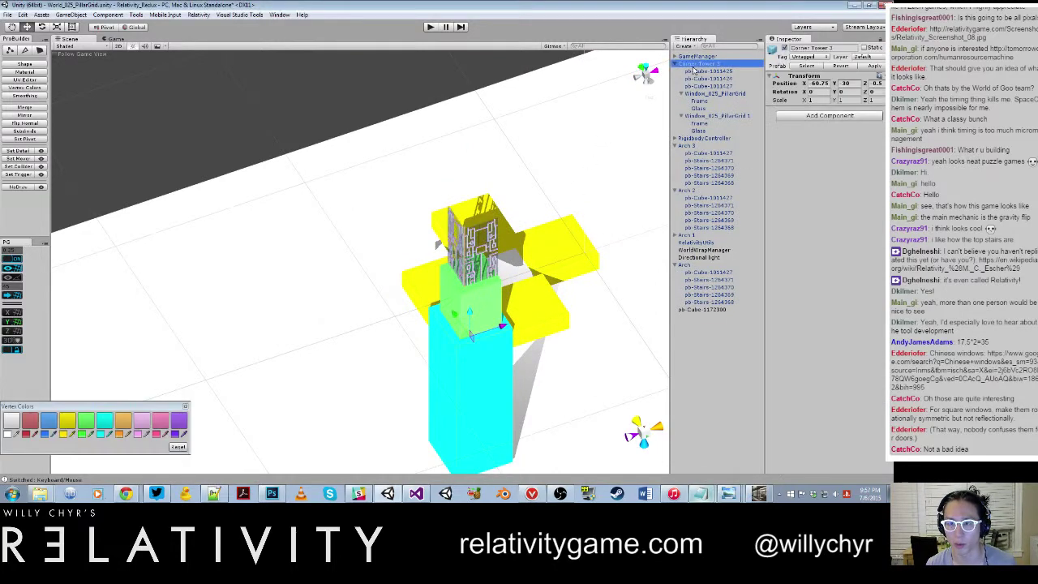
alt+drag(577, 239, 558, 316)
scroll(558, 315, up, 3)
middle_drag(558, 315, 501, 278)
key(ctrl+d)
drag(399, 348, 674, 270)
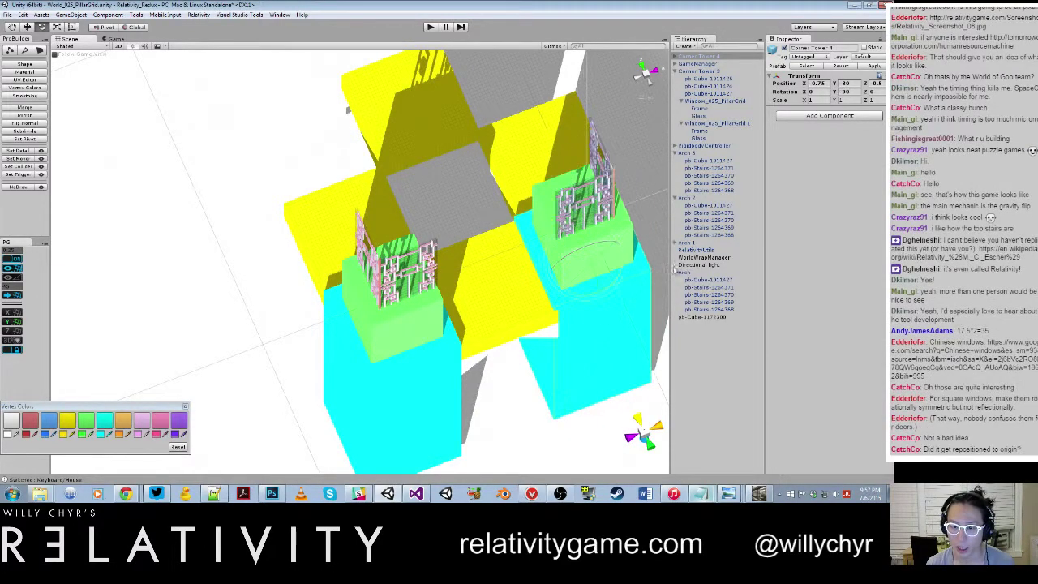
scroll(582, 288, up, 5)
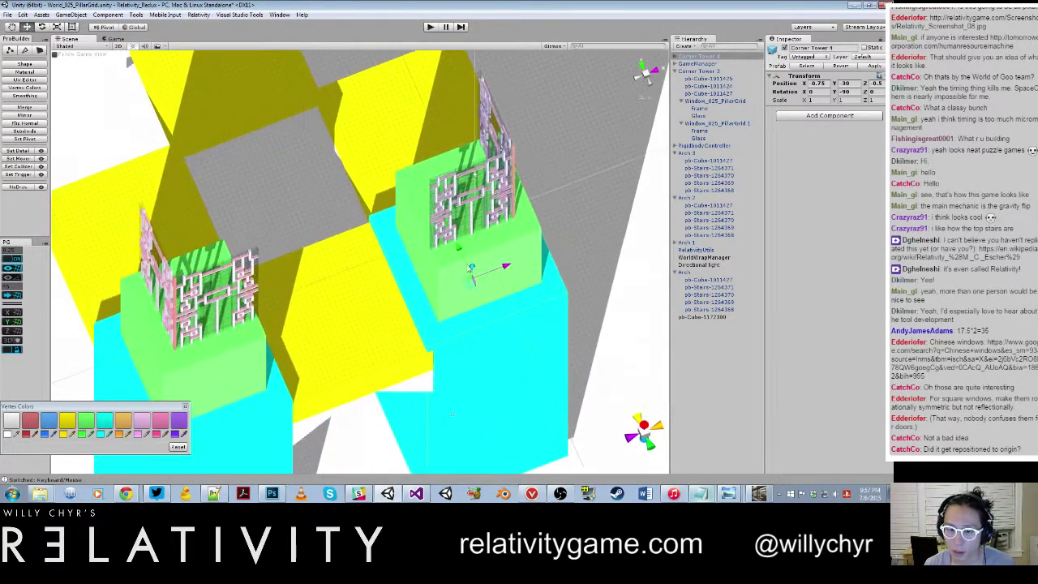
drag(515, 270, 503, 272)
Duplicate the -90° tower, move the copy toward the third corner and rotate it to -180 on Y.
scroll(410, 247, down, 2)
alt+drag(411, 247, 359, 278)
scroll(501, 247, down, 2)
key(ctrl+d)
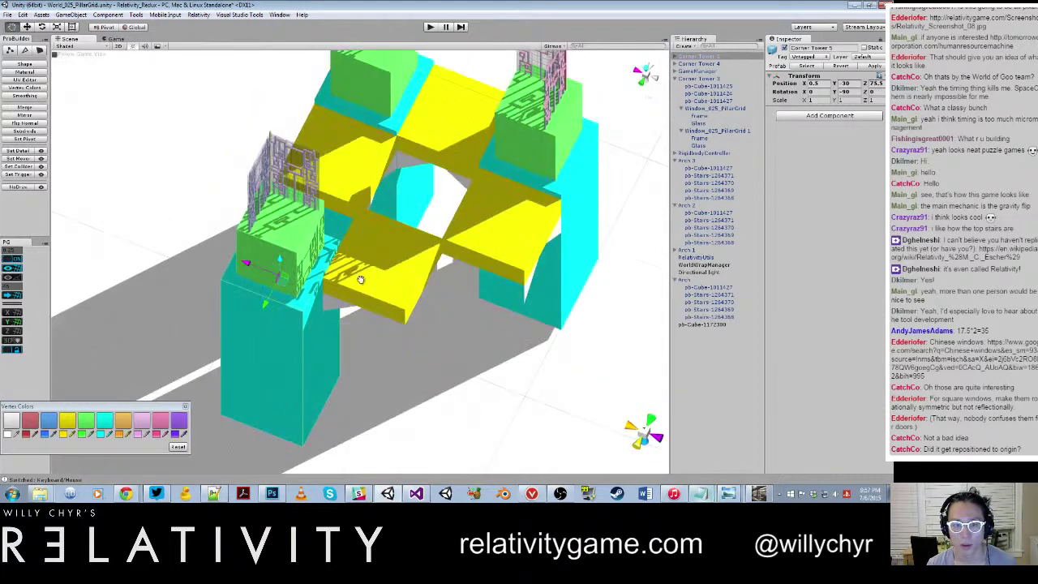
key(f)
key(r)
key(e)
scroll(377, 249, up, 2)
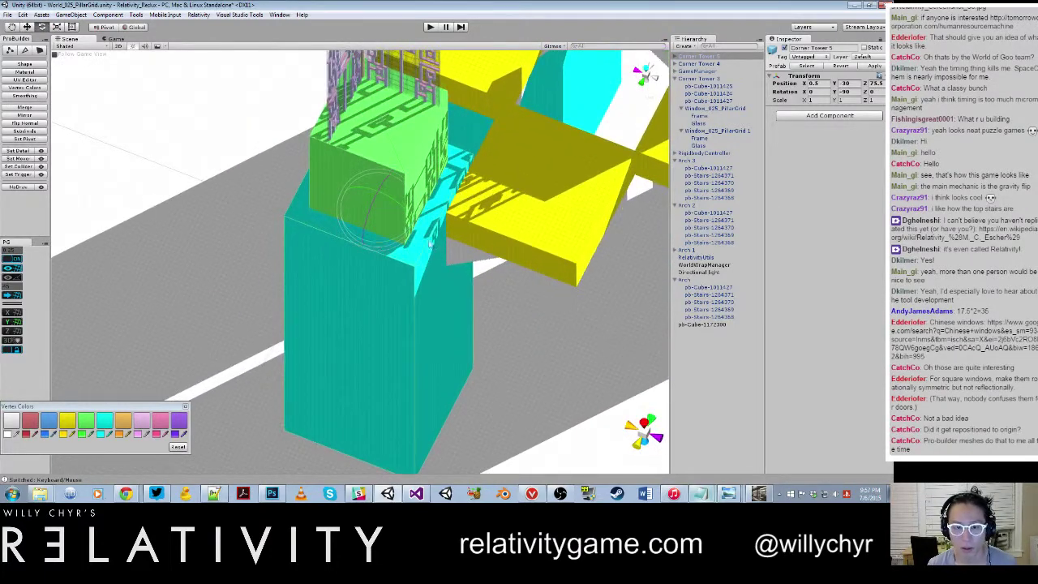
ctrl+drag(431, 244, 453, 244)
alt+drag(243, 240, 406, 255)
middle_drag(413, 258, 507, 297)
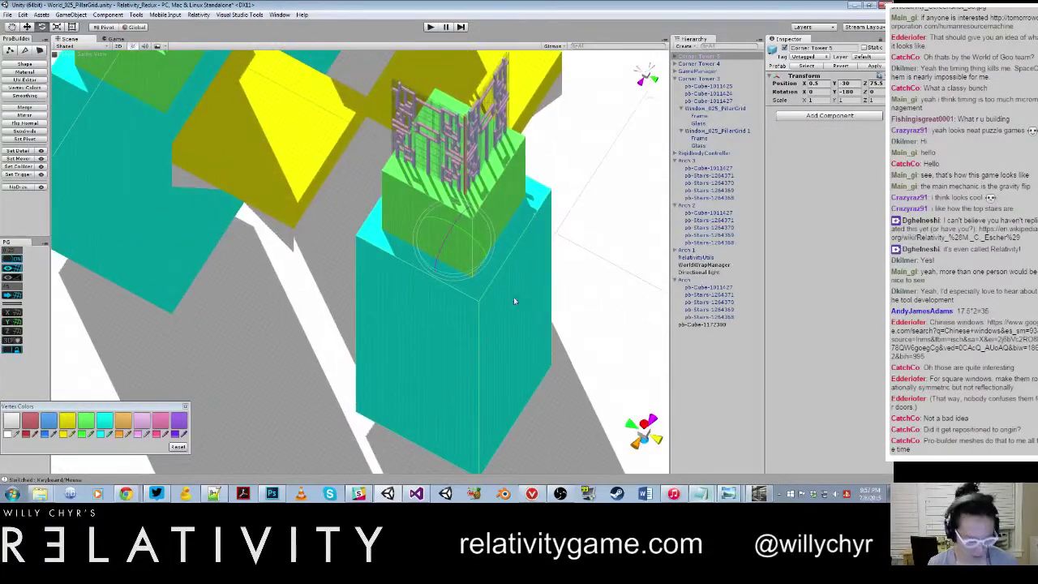
Move the -180° tower into its corner position, aligned with the neighbouring arches.
key(w)
alt+drag(515, 301, 499, 252)
middle_drag(506, 251, 549, 293)
drag(541, 296, 661, 235)
alt+drag(420, 178, 474, 226)
scroll(474, 226, up, 4)
drag(501, 167, 505, 170)
scroll(503, 173, down, 5)
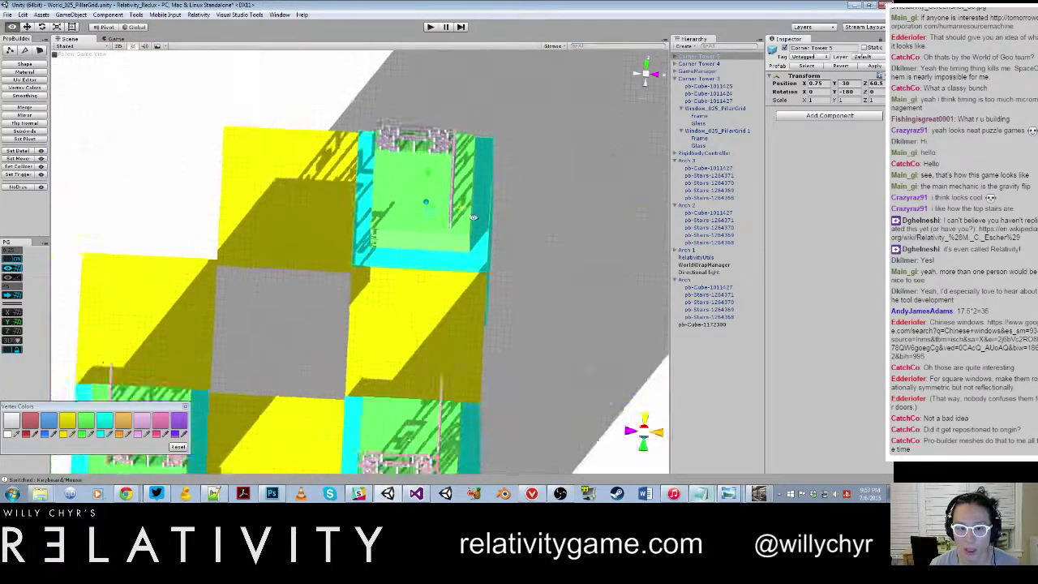
Duplicate the -180° tower, move the copy to the fourth corner and rotate it to -270 on Y.
alt+drag(252, 357, 328, 290)
middle_drag(328, 290, 459, 257)
alt+drag(459, 257, 524, 250)
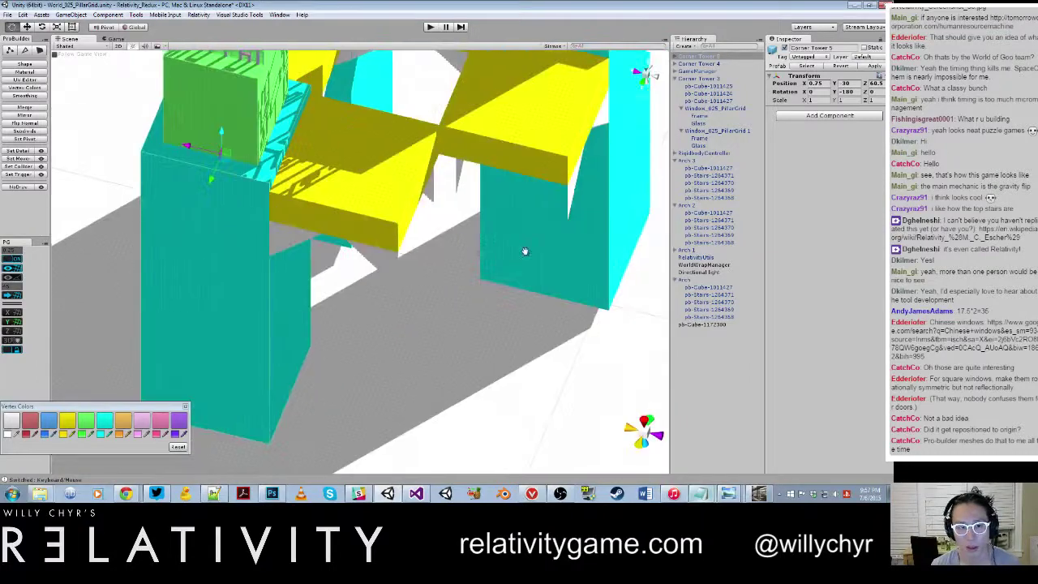
middle_drag(524, 251, 658, 312)
key(ctrl+d)
drag(323, 212, 613, 271)
middle_drag(613, 271, 428, 240)
key(e)
scroll(428, 243, up, 3)
drag(429, 266, 520, 261)
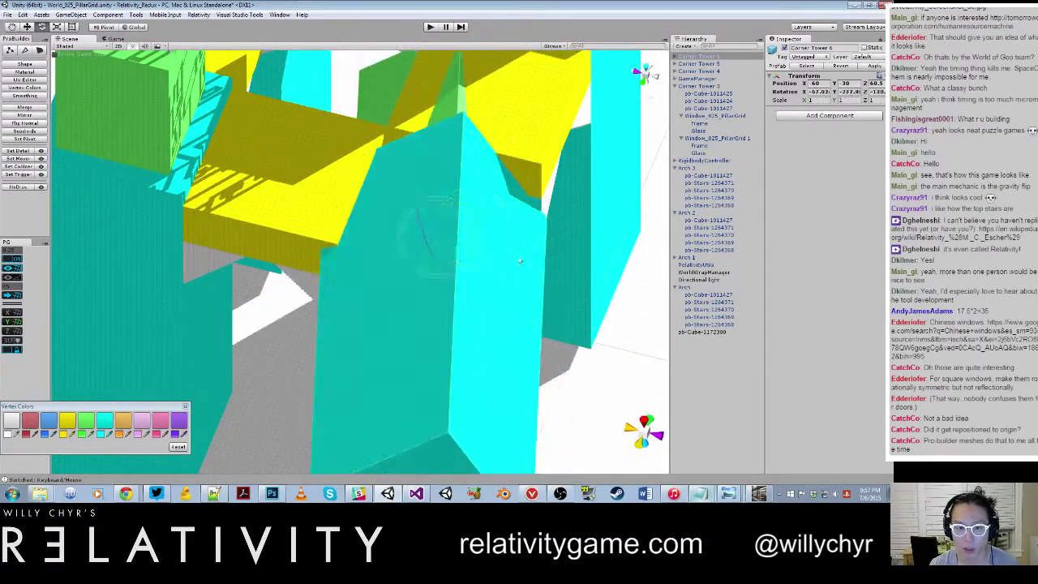
key(ctrl+z)
mouse_move(455, 257)
mouse_down()
mouse_move(519, 253)
mouse_move(445, 227)
mouse_move(431, 269)
mouse_move(474, 266)
mouse_up()
Align the -270° tower with the arches at the fourth corner.
key(w)
right_drag(473, 266, 492, 160)
drag(492, 158, 496, 172)
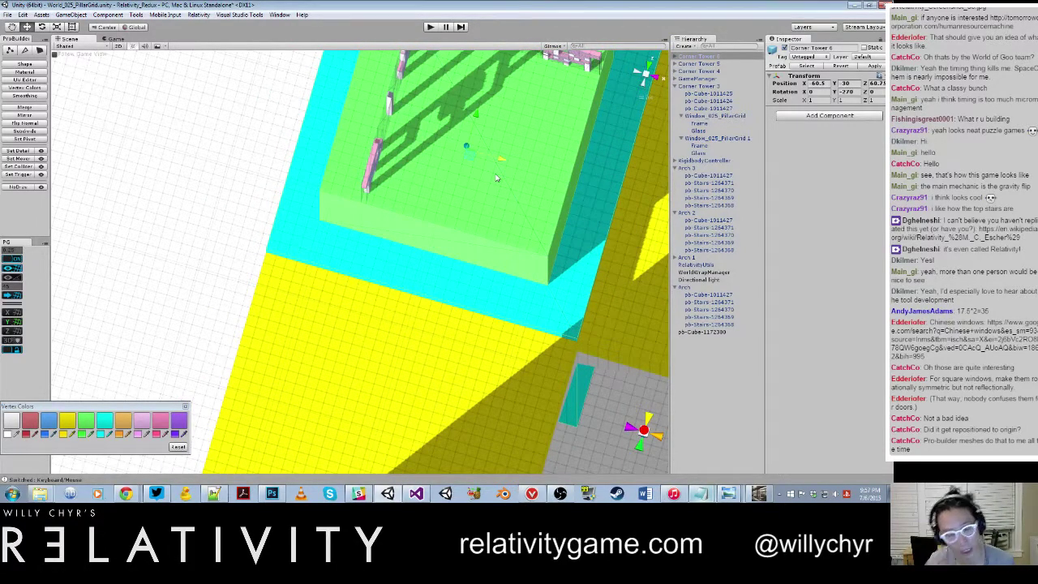
click(493, 173)
Find the RigidbodyController and move it outside the tower group to Z -88.
scroll(394, 225, down, 8)
alt+drag(380, 278, 509, 315)
scroll(516, 255, down, 5)
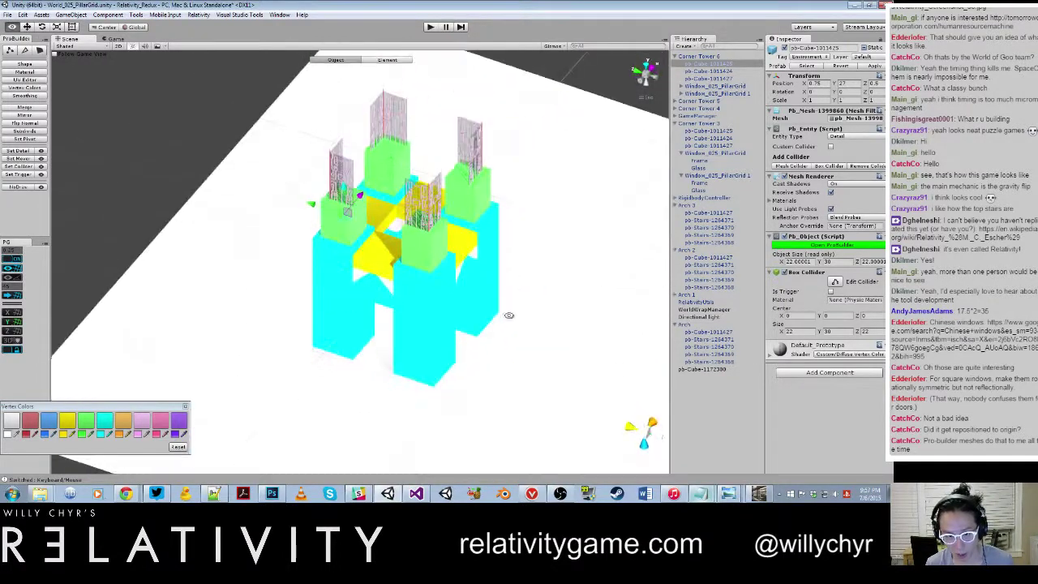
scroll(510, 316, up, 9)
scroll(509, 315, down, 5)
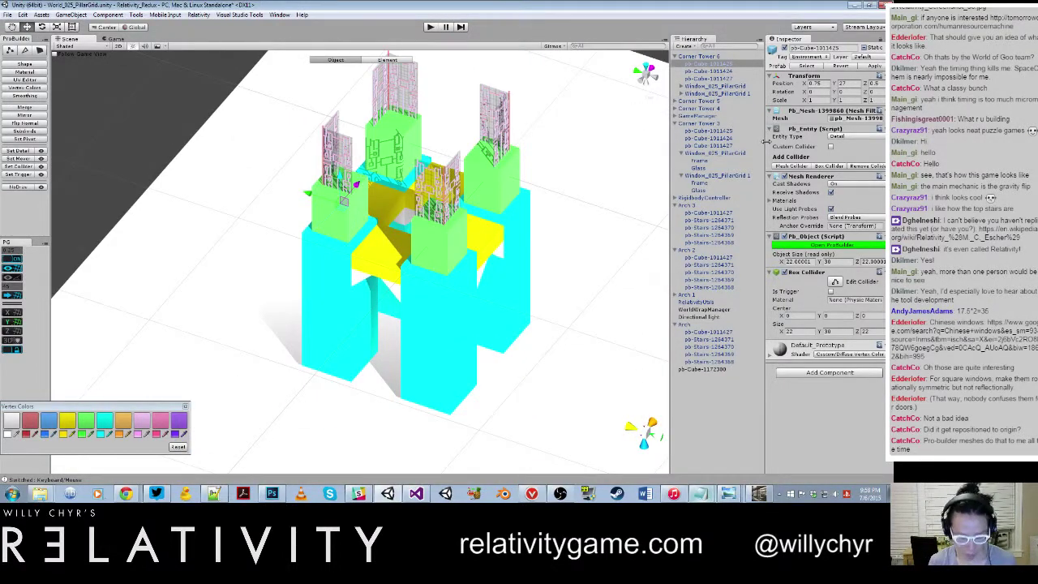
key(ctrl+g)
text(rig)
key(Return)
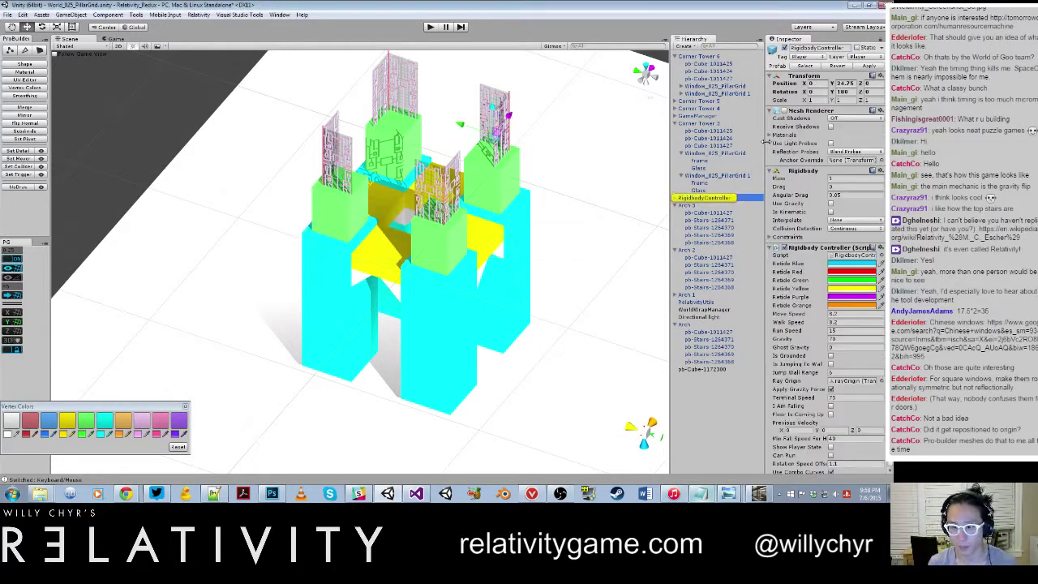
scroll(544, 243, down, 5)
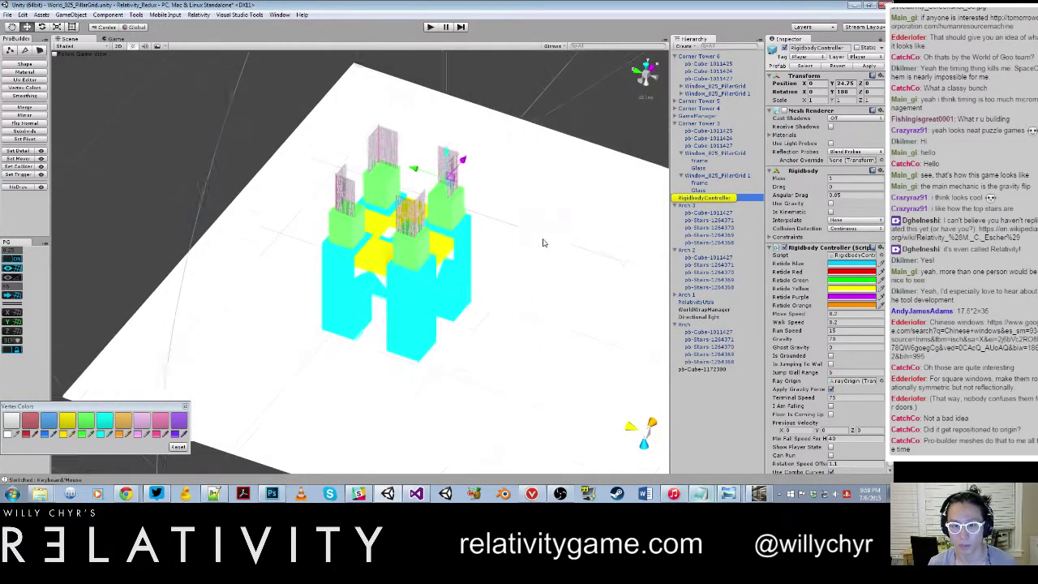
alt+drag(544, 241, 494, 287)
scroll(491, 276, up, 4)
drag(443, 150, 379, 152)
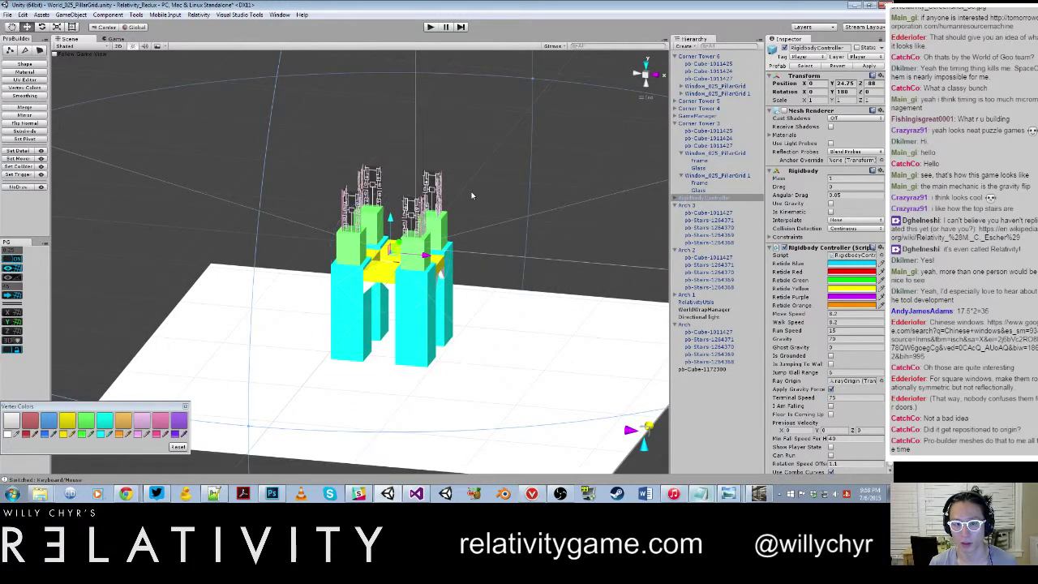
Play-test the scene by walking in front of the towers, and stop the test.
click(433, 27)
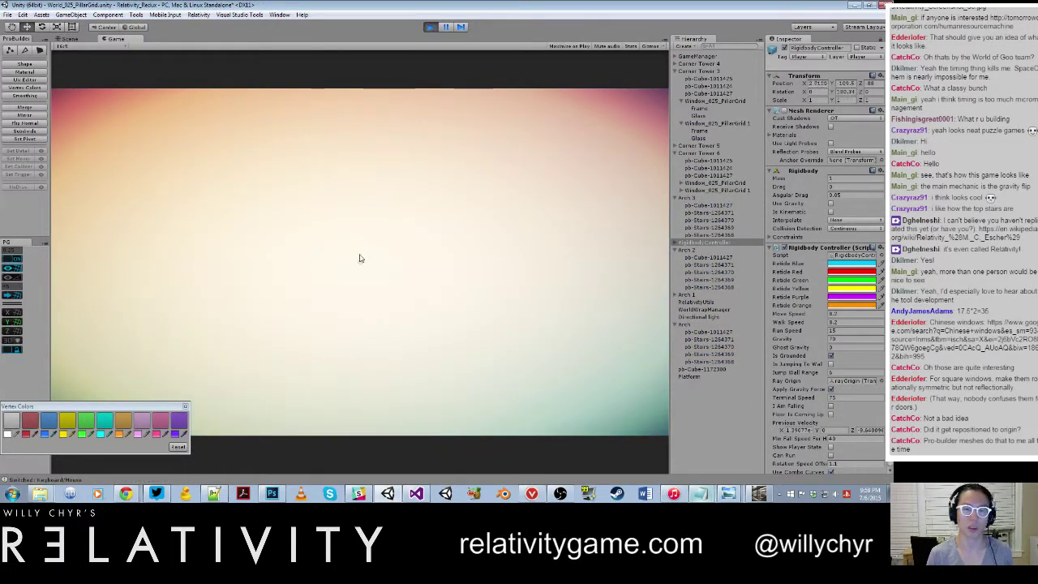
key(w)
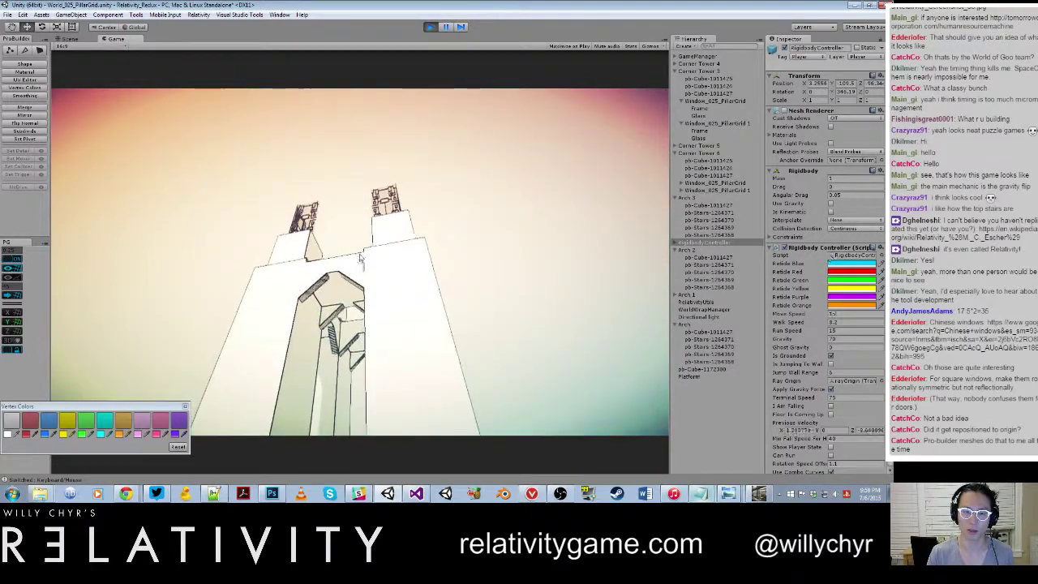
key(a)
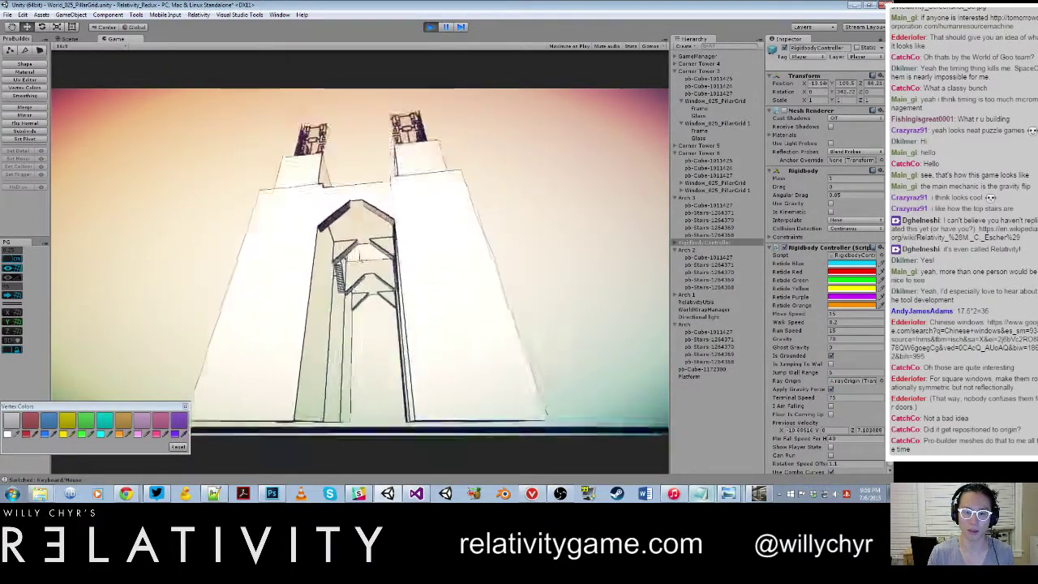
key(ctrl+p)
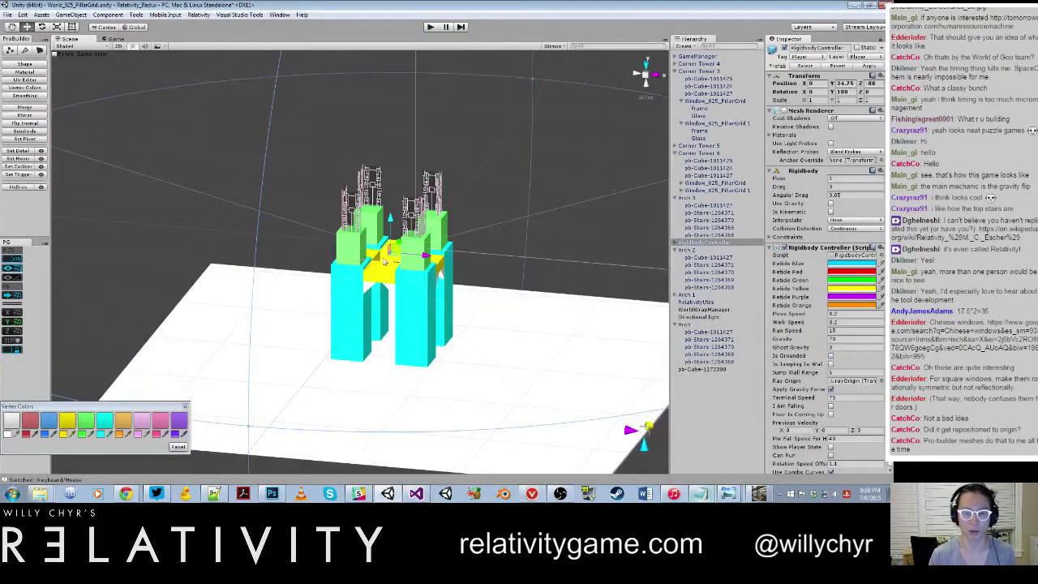
View the towers side-on with the floor selected, and run the scene again to explore the towers and their windows.
click(394, 394)
scroll(394, 394, up, 2)
alt+drag(396, 393, 478, 364)
scroll(440, 349, up, 1)
scroll(477, 364, down, 4)
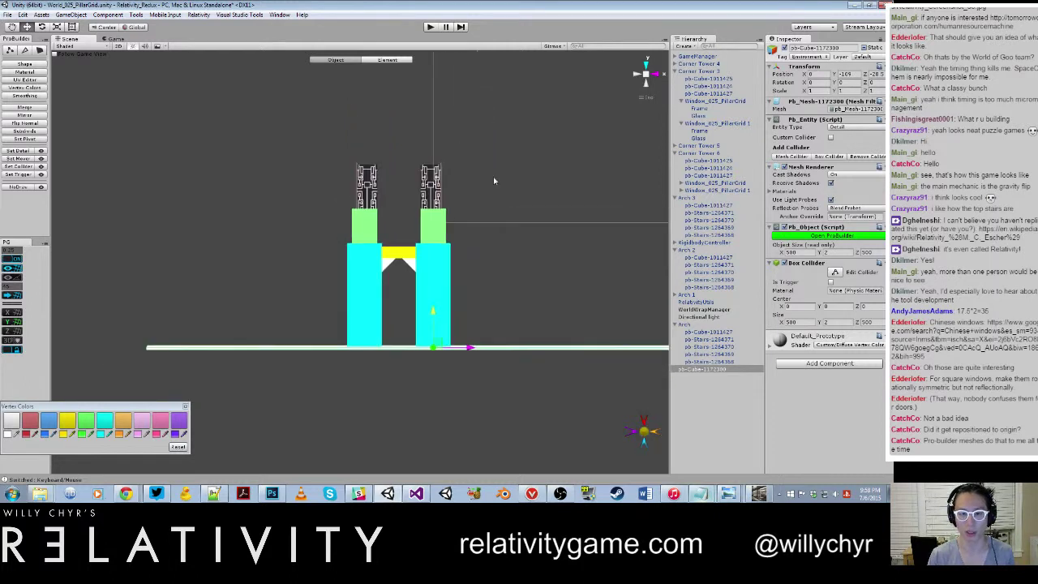
click(430, 27)
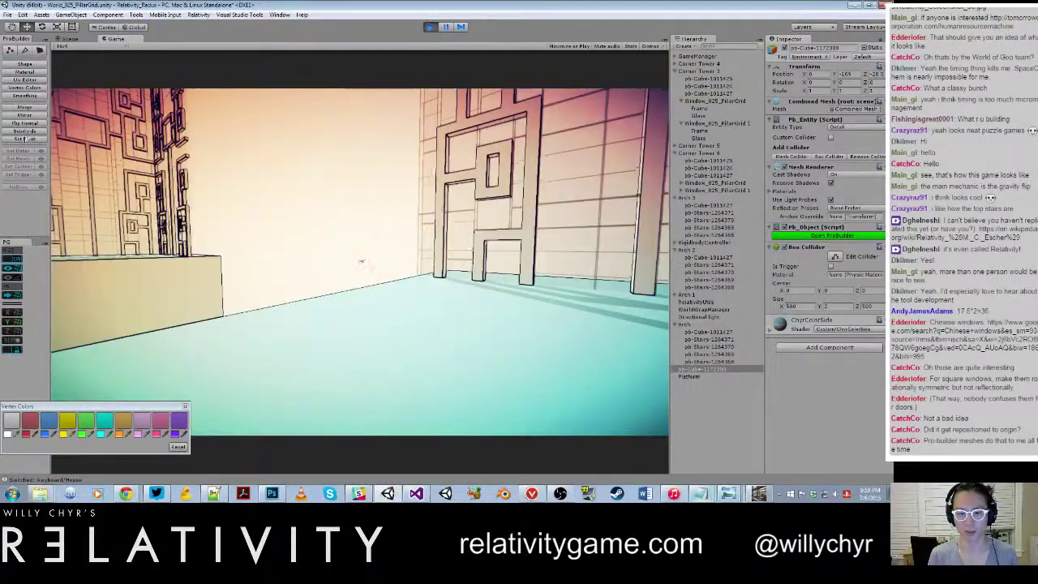
key(w)
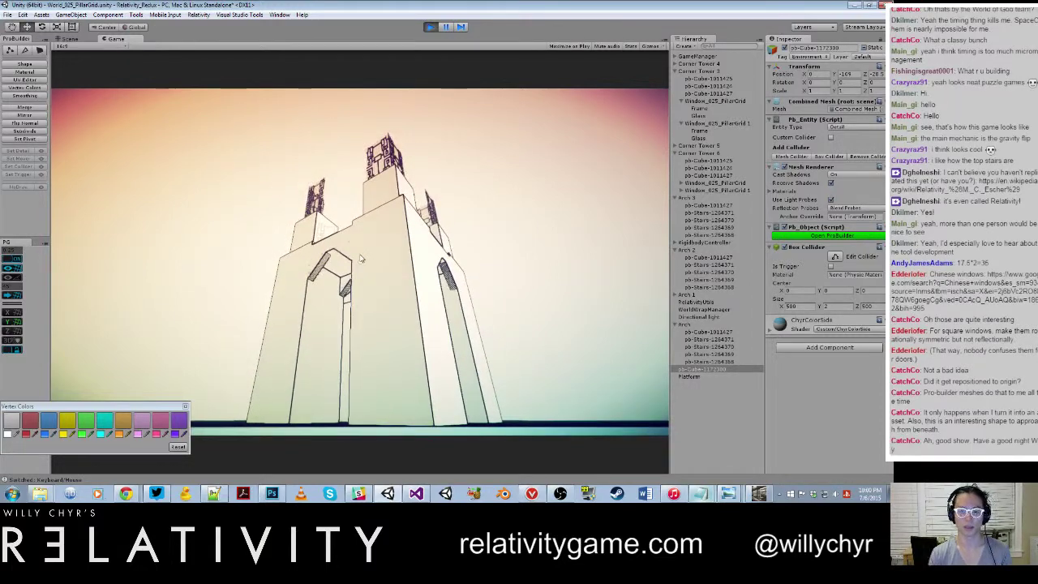
Run toggle_hud in the in-game console and keep walking around the outside of the towers.
key(grave)
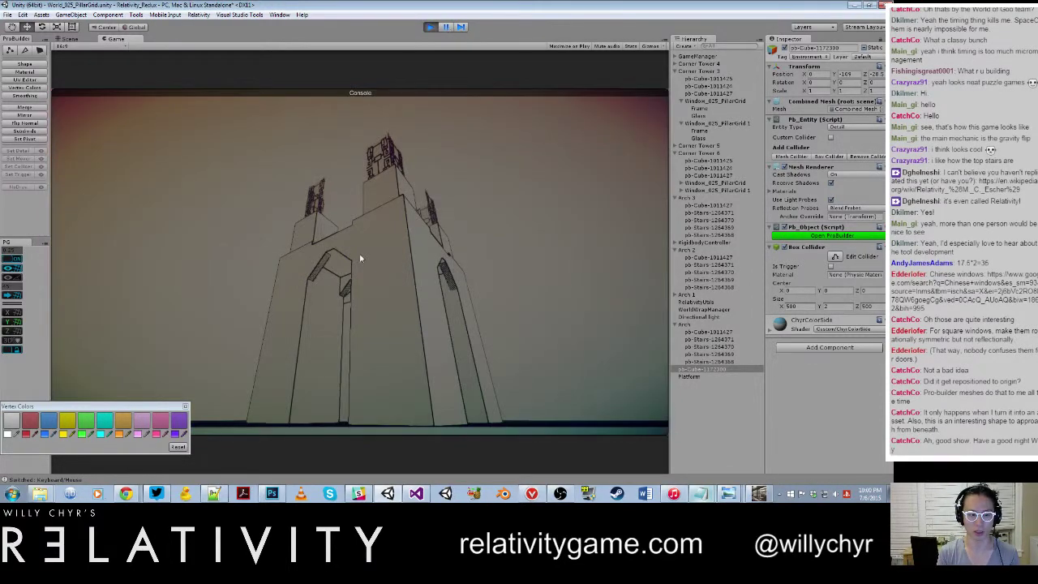
text(toggle_hud)
key(Return)
key(grave)
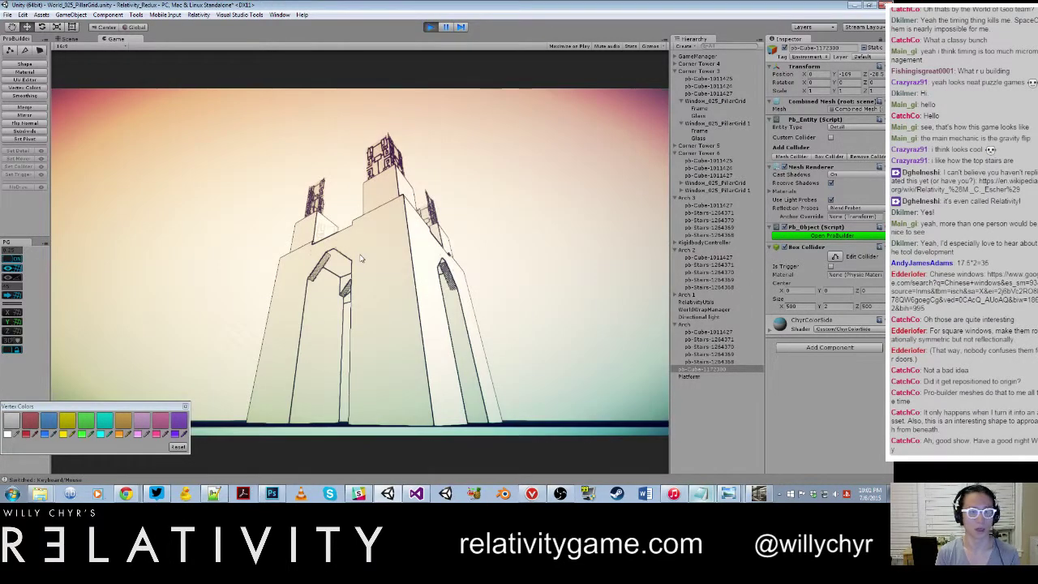
key(d)
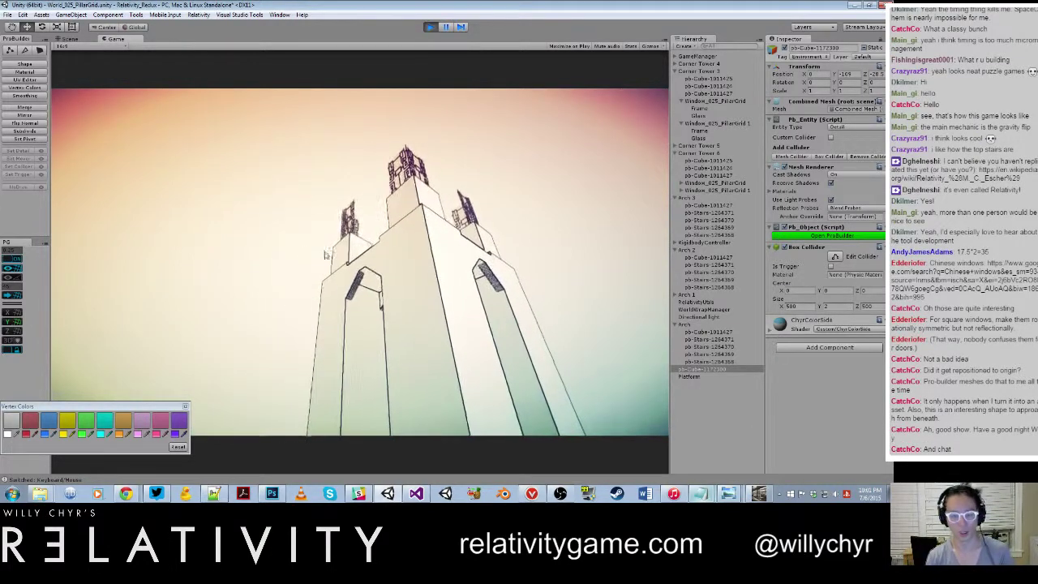
Circle the outside of the tower structure in the running game to view its arches and windows from several sides, and stop the test.
key(d)
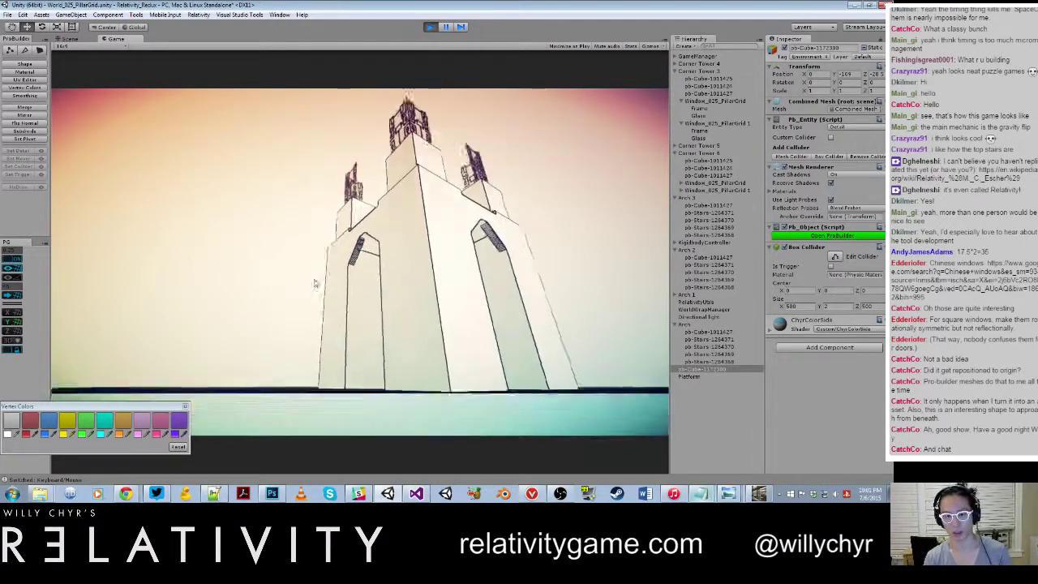
key(a)
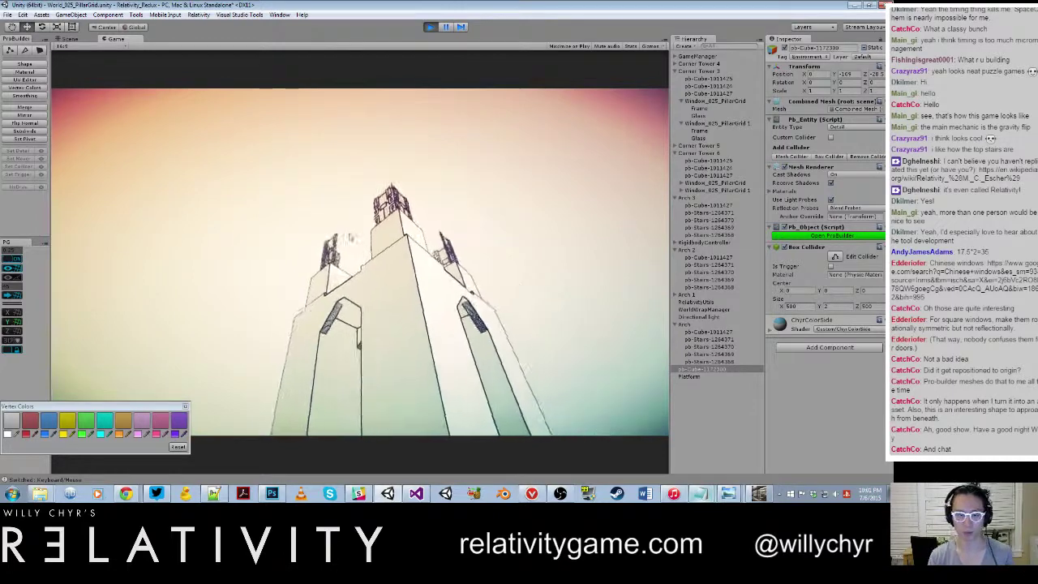
key(a)
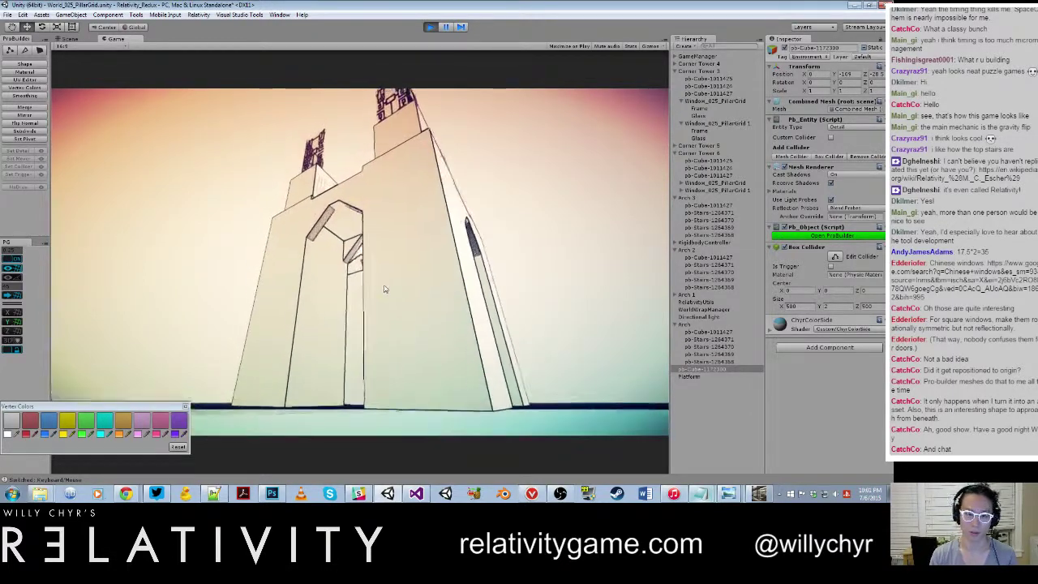
key(a)
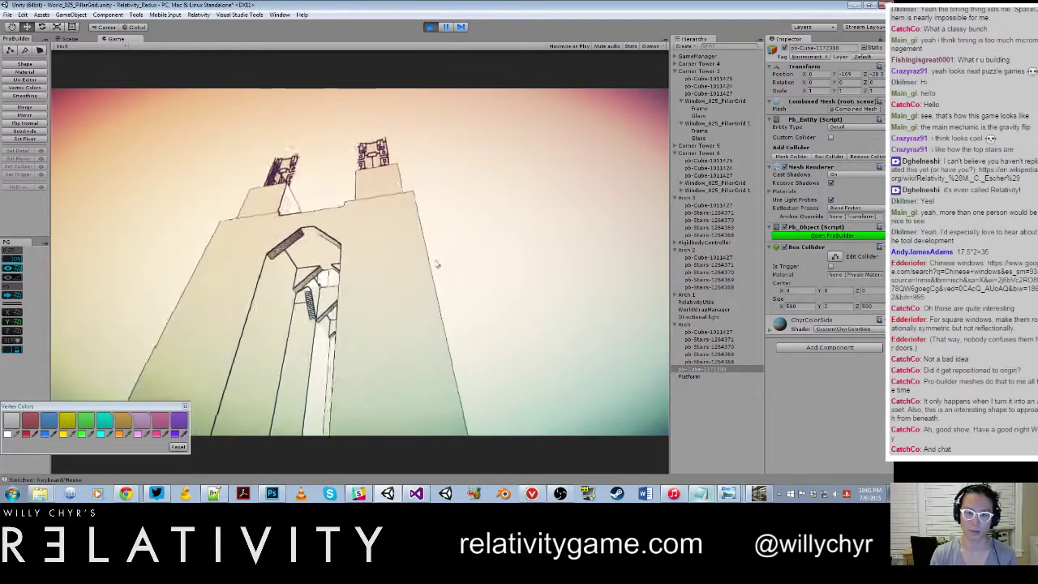
key(a)
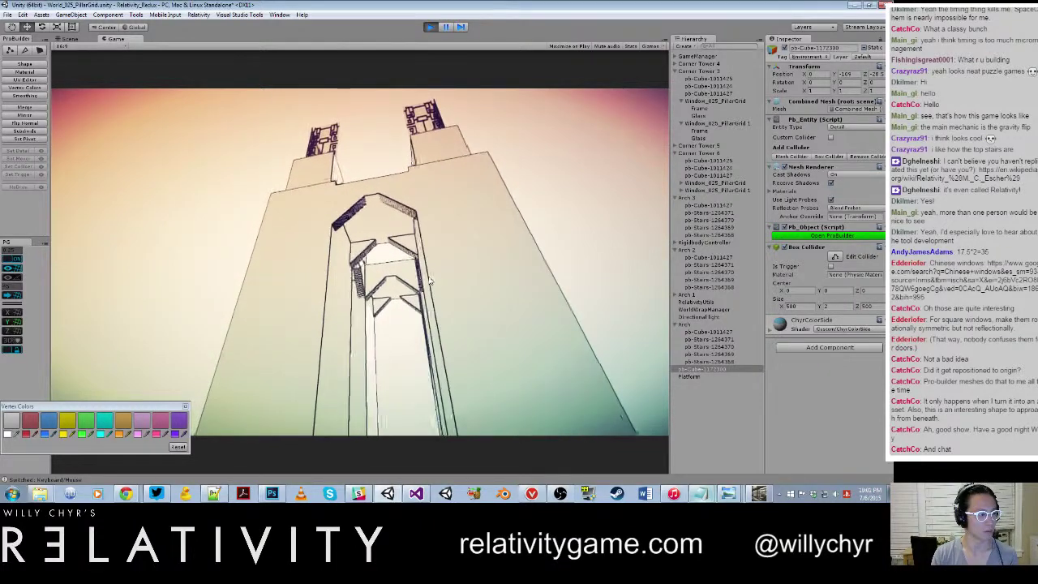
key(a)
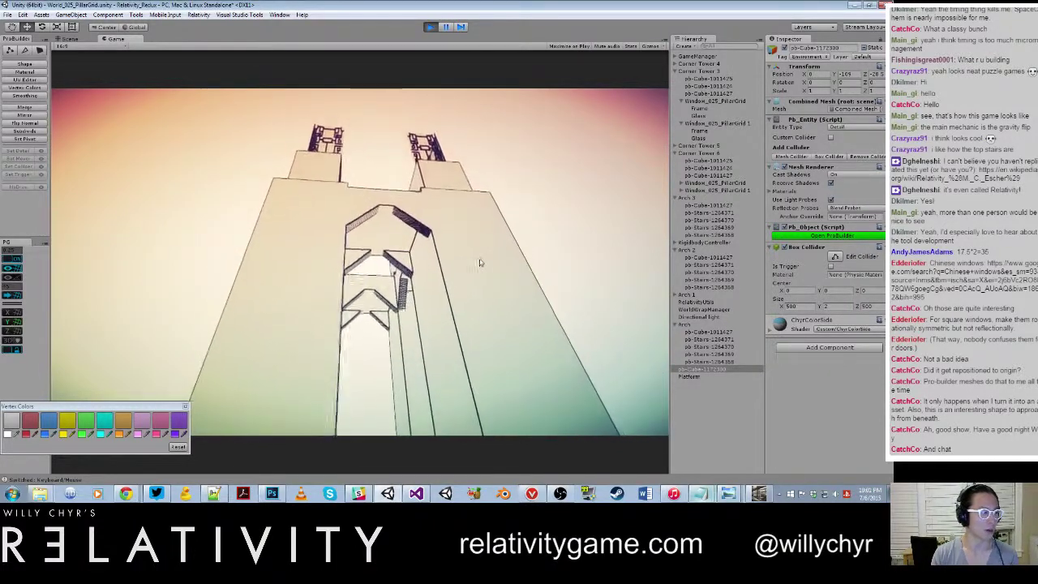
key(a)
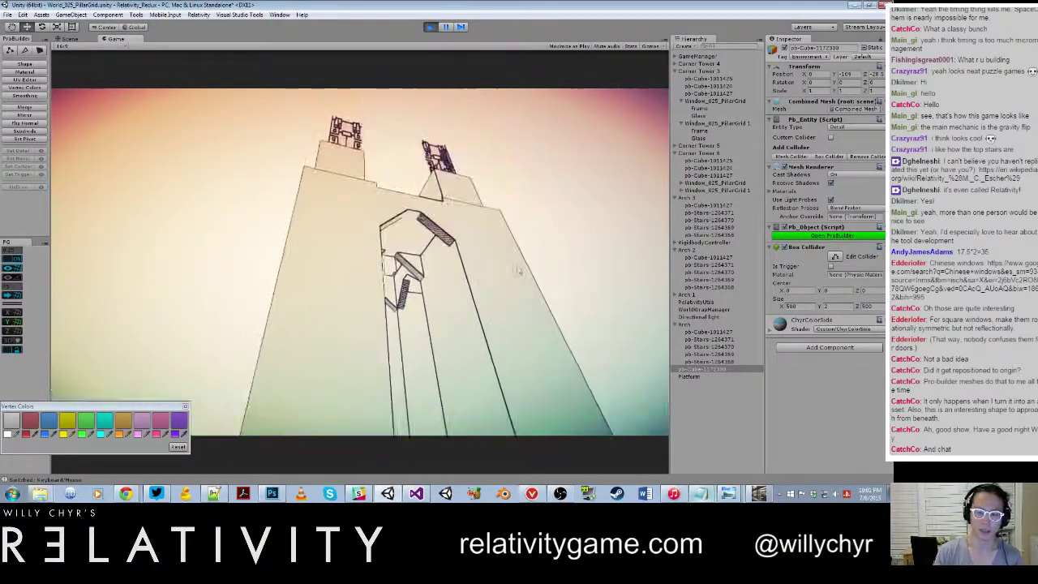
key(a)
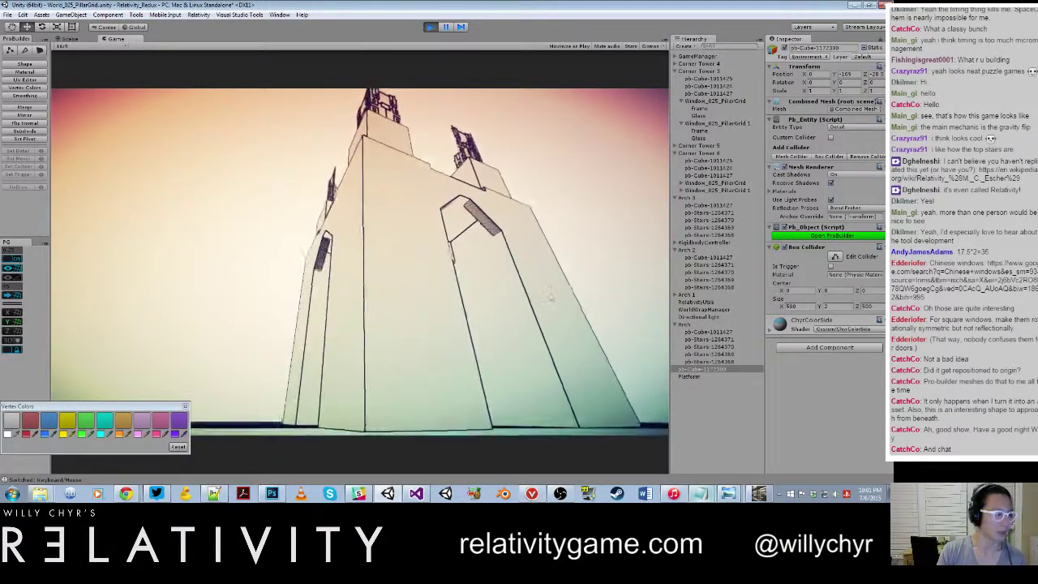
key(a)
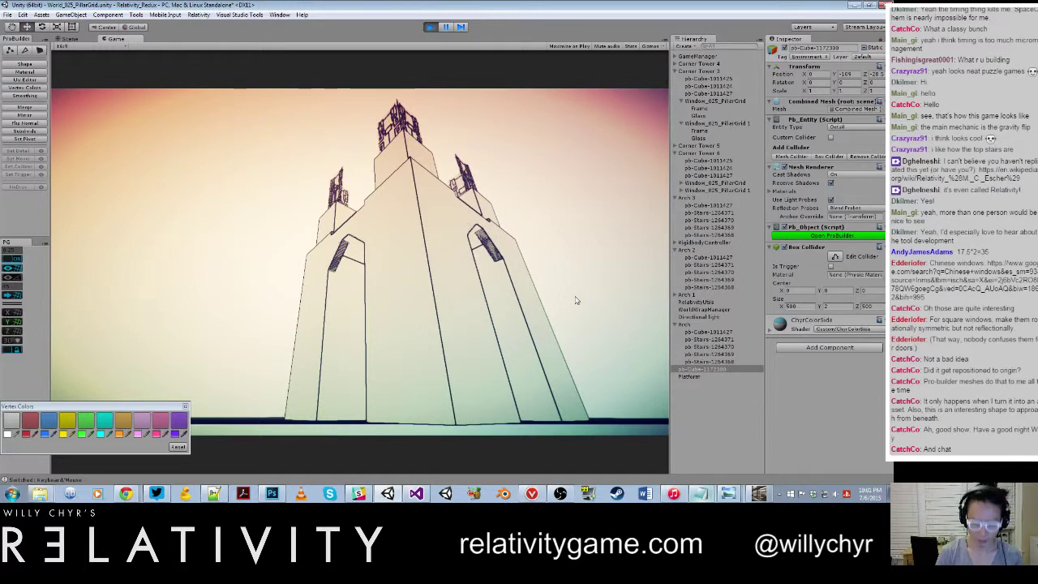
key(ctrl+p)
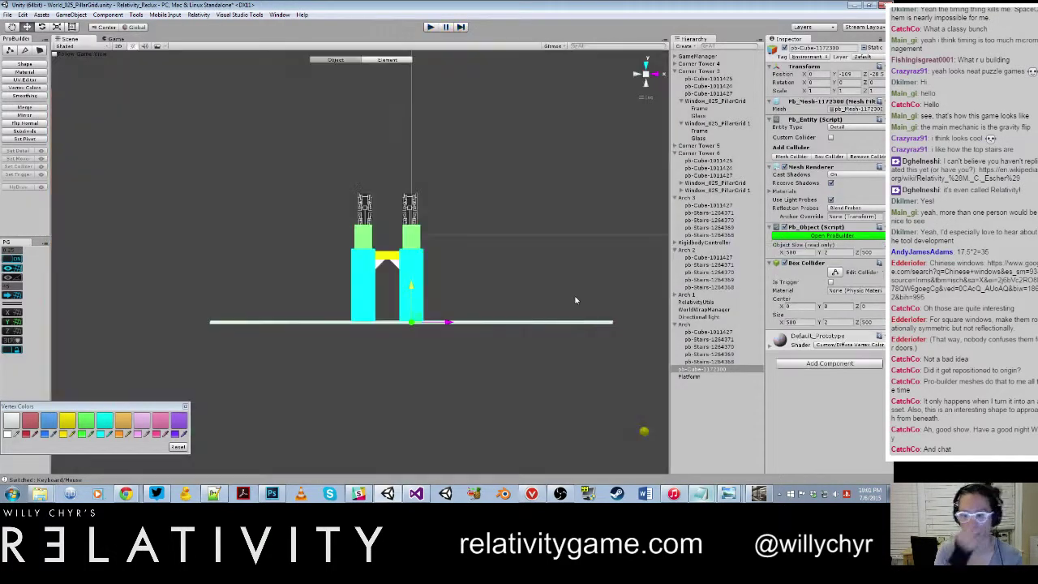